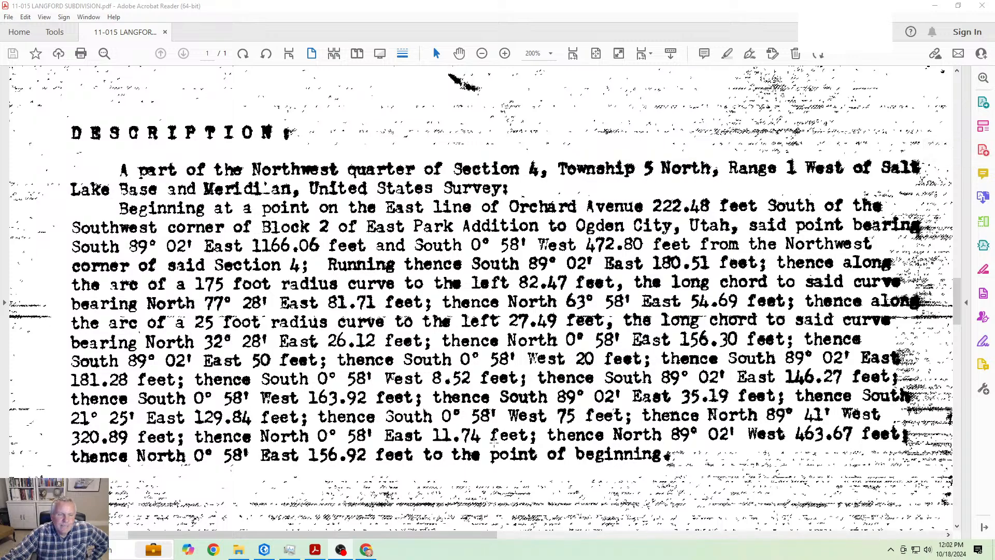
Step: Switch to the ArcGIS Pro map, frame the two section control points, and start the Traverse tool
{"action": "double_click", "coordinate": [546, 7]}
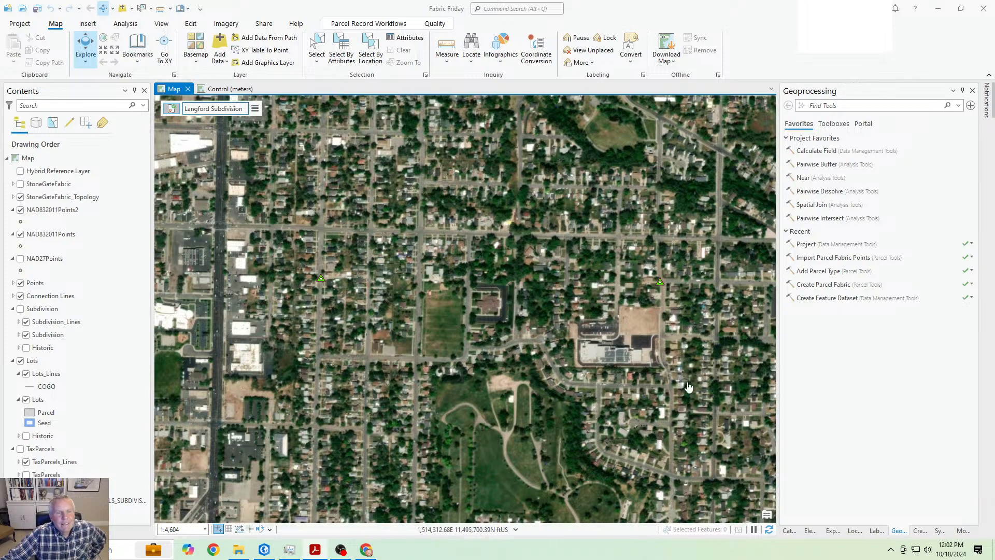
{"action": "scroll", "coordinate": [394, 344], "scroll_direction": "down", "scroll_amount": 3}
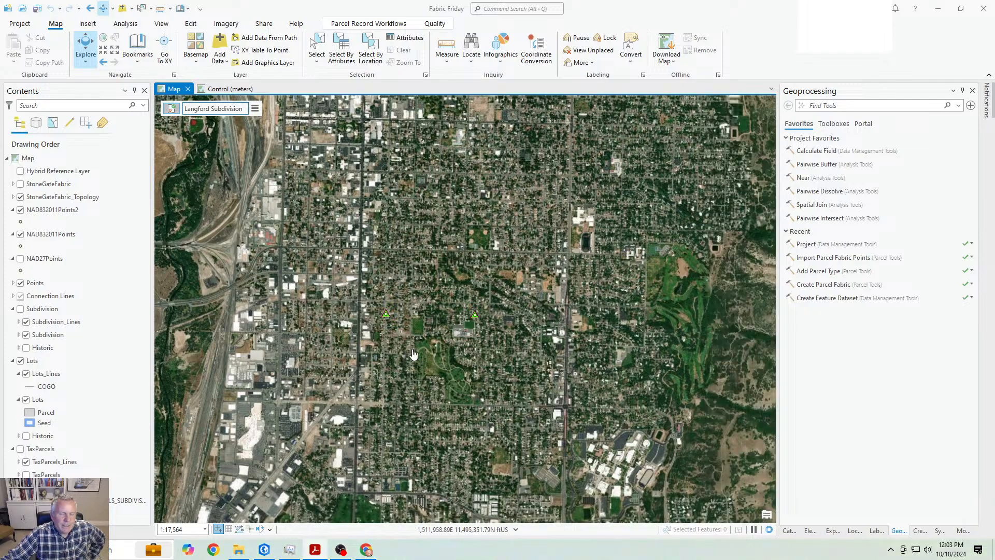
{"action": "scroll", "coordinate": [455, 344], "scroll_direction": "up", "scroll_amount": 1}
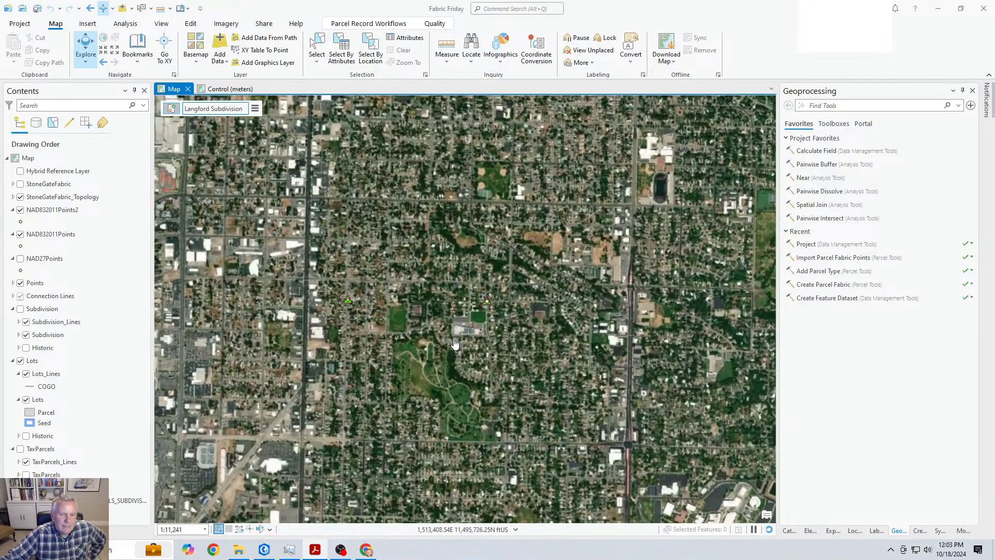
{"action": "scroll", "coordinate": [455, 344], "scroll_direction": "up", "scroll_amount": 1}
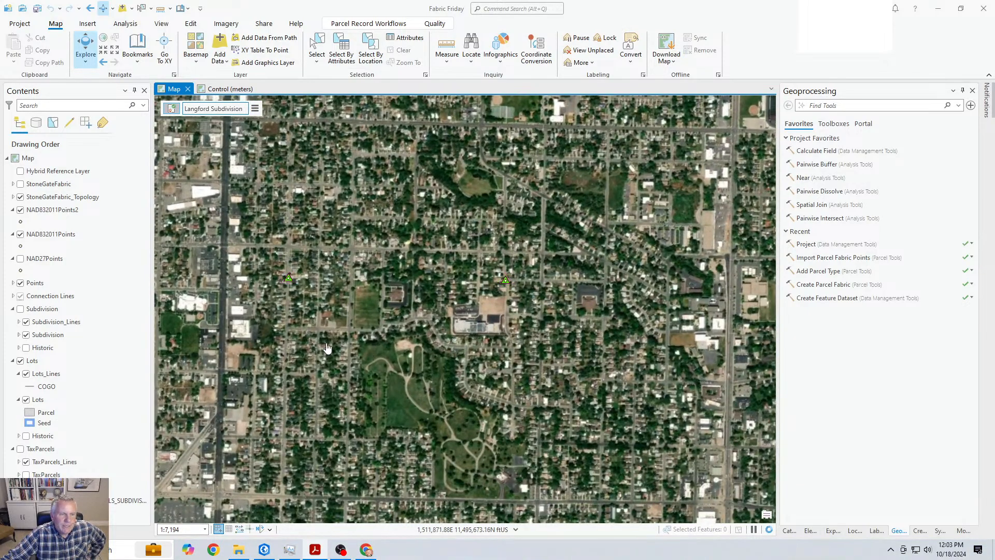
{"action": "left_click_drag", "start_coordinate": [306, 319], "coordinate": [370, 344]}
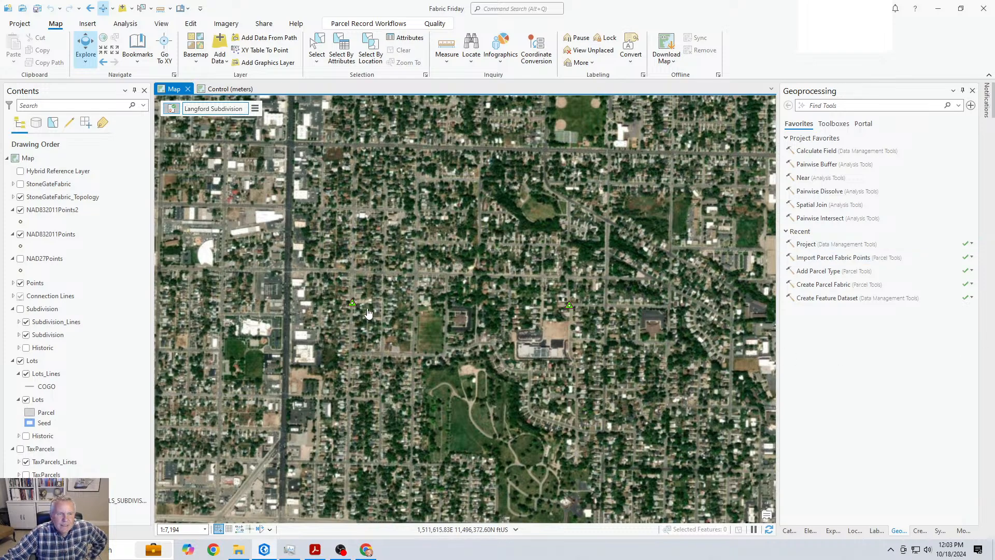
{"action": "left_click", "coordinate": [964, 530]}
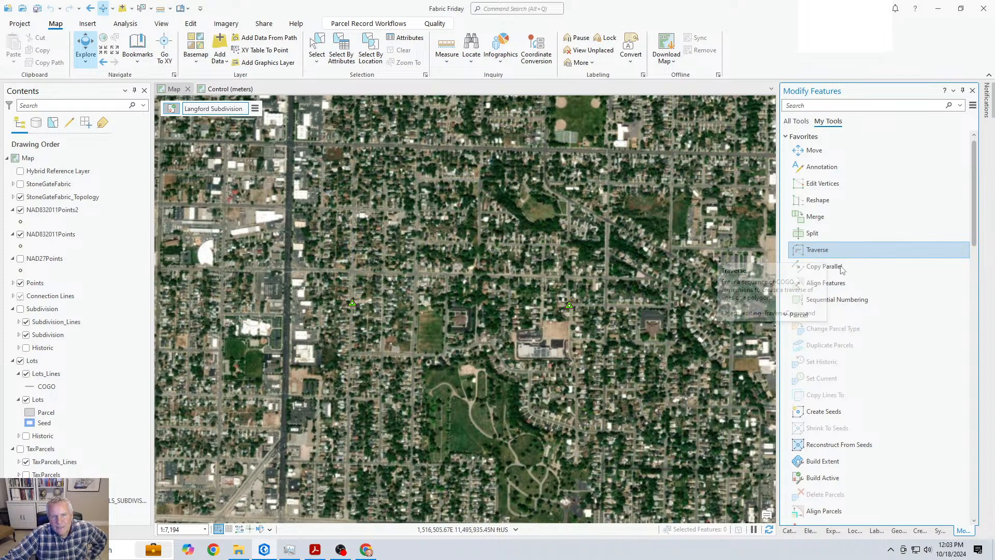
{"action": "left_click", "coordinate": [823, 254]}
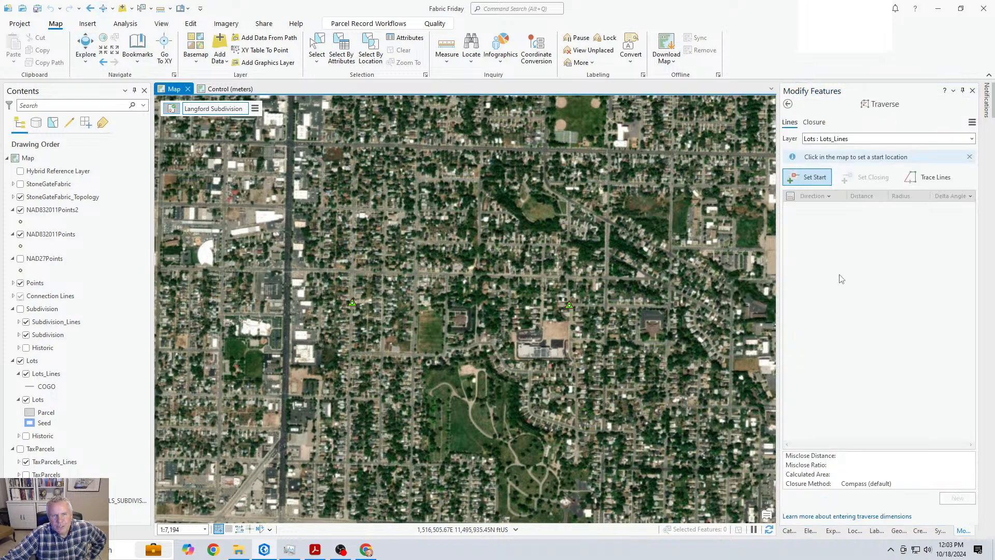
Step: Turn on the Subdivision layer group and set the traverse layer to Subdivision : Subdivision_Lines
{"action": "left_click", "coordinate": [863, 141]}
{"action": "left_click", "coordinate": [863, 141]}
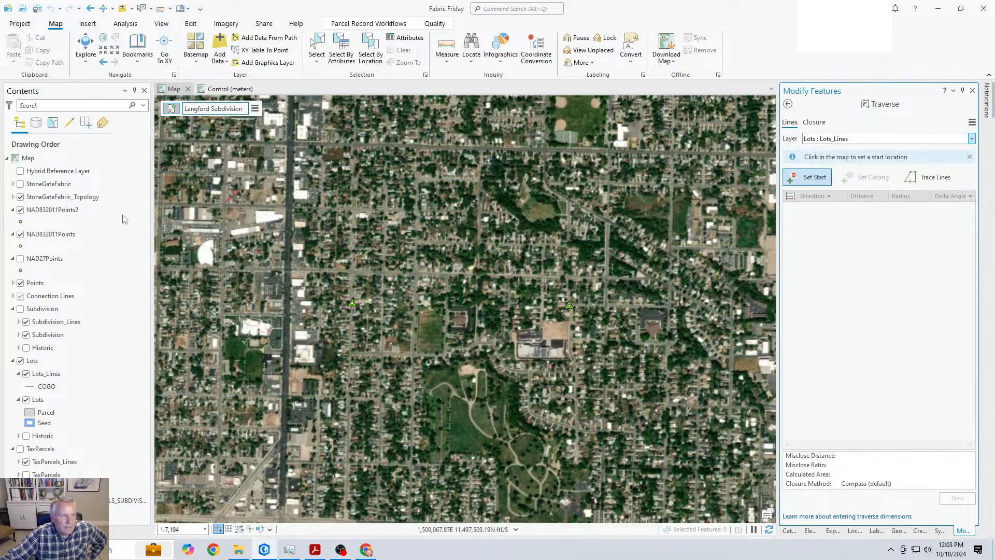
{"action": "left_click", "coordinate": [20, 127]}
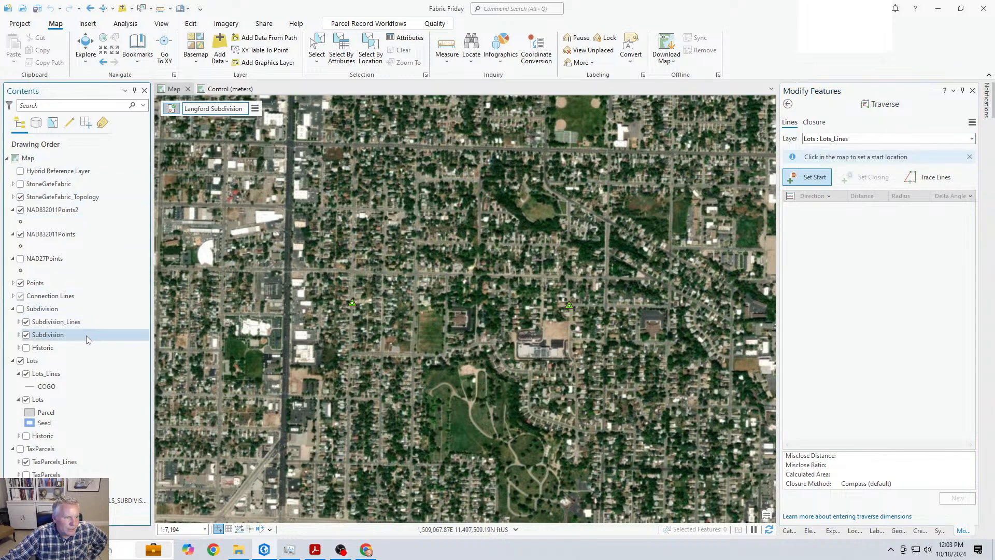
{"action": "left_click", "coordinate": [20, 309]}
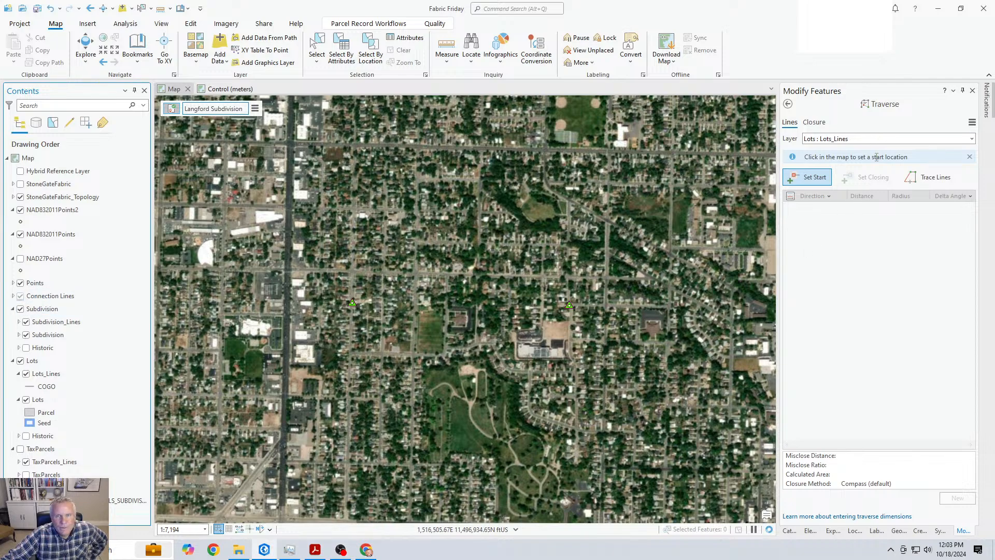
{"action": "left_click", "coordinate": [971, 139]}
{"action": "left_click", "coordinate": [843, 183]}
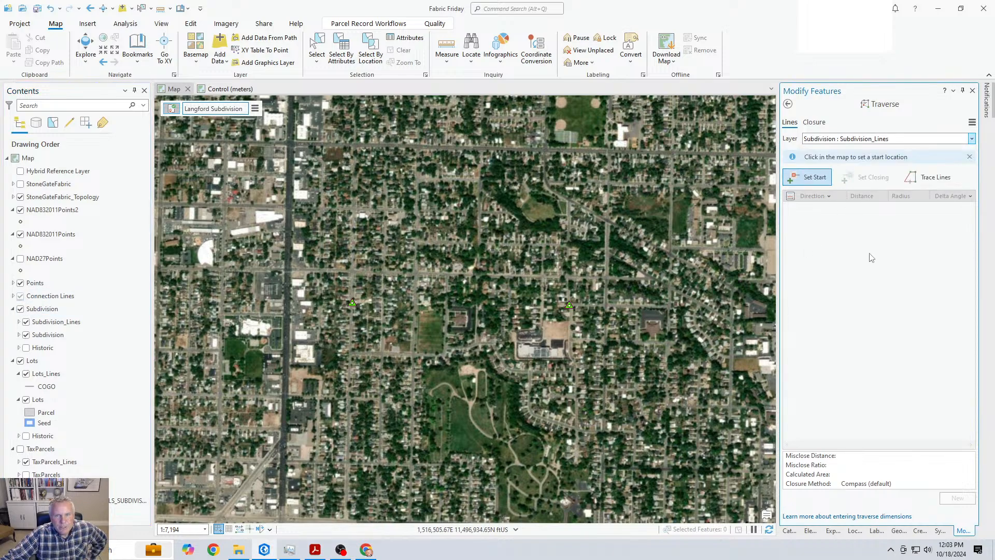
Step: Restart the Traverse tool at a closer scale where Connection Lines draws and set its layer to Connection Lines
{"action": "left_click", "coordinate": [861, 140]}
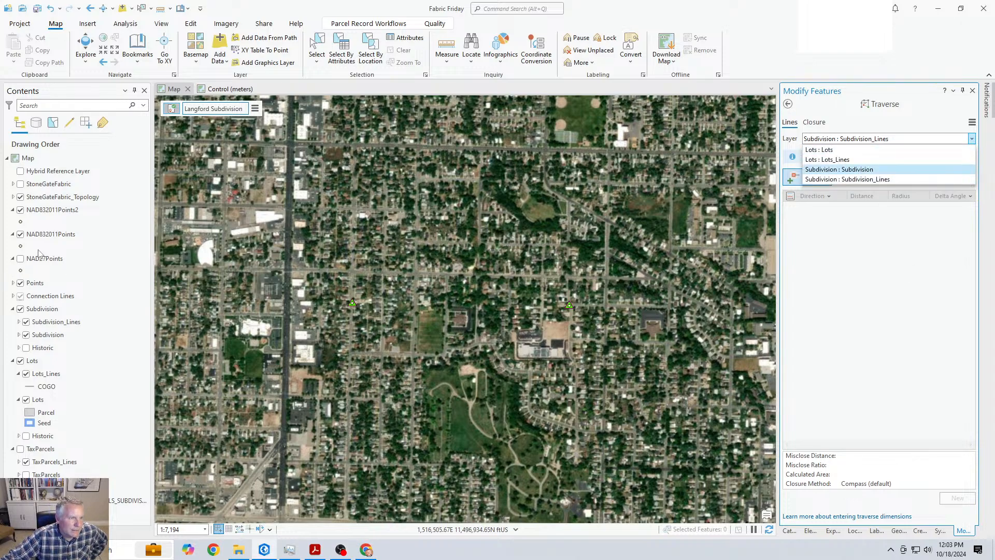
{"action": "left_click", "coordinate": [54, 261]}
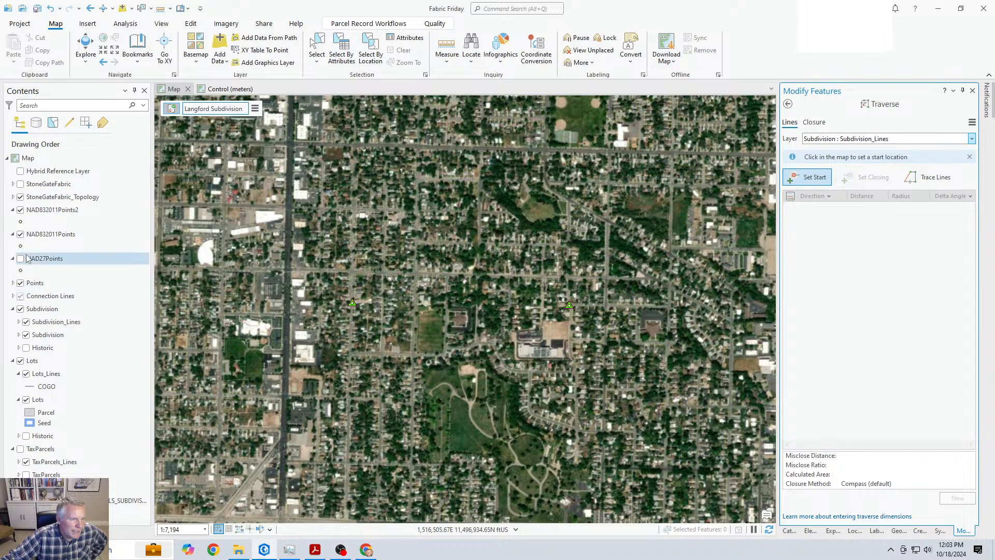
{"action": "scroll", "coordinate": [475, 264], "scroll_direction": "up", "scroll_amount": 3}
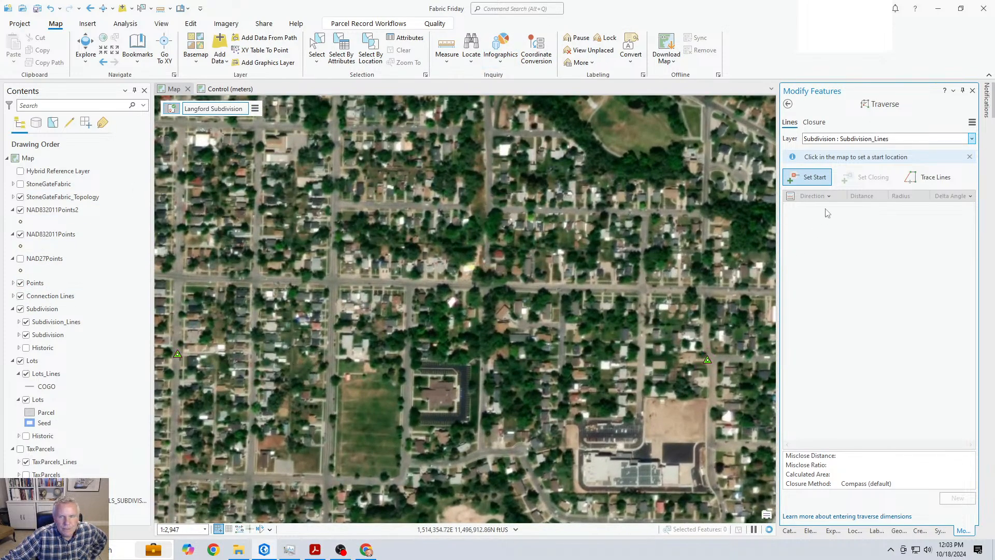
{"action": "left_click", "coordinate": [872, 139]}
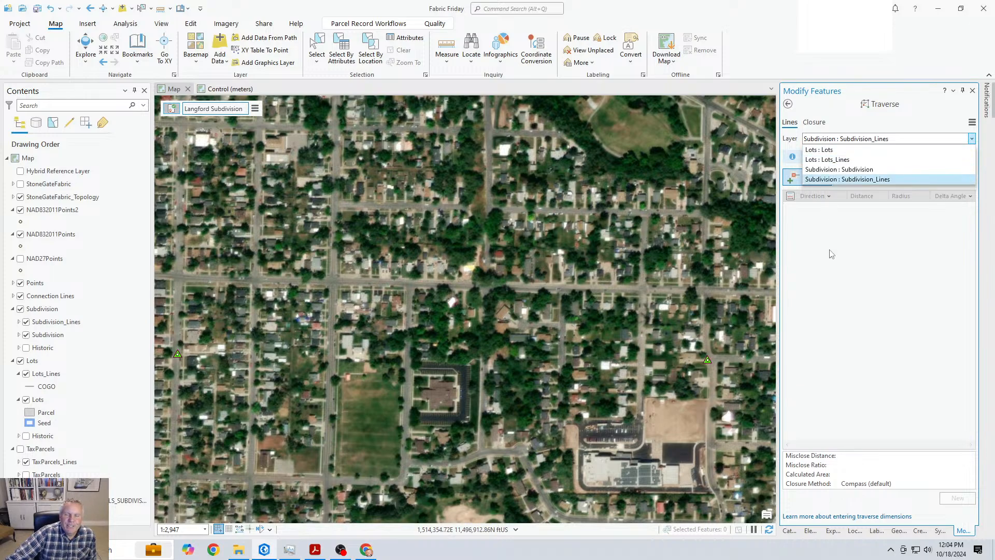
{"action": "left_click", "coordinate": [839, 206]}
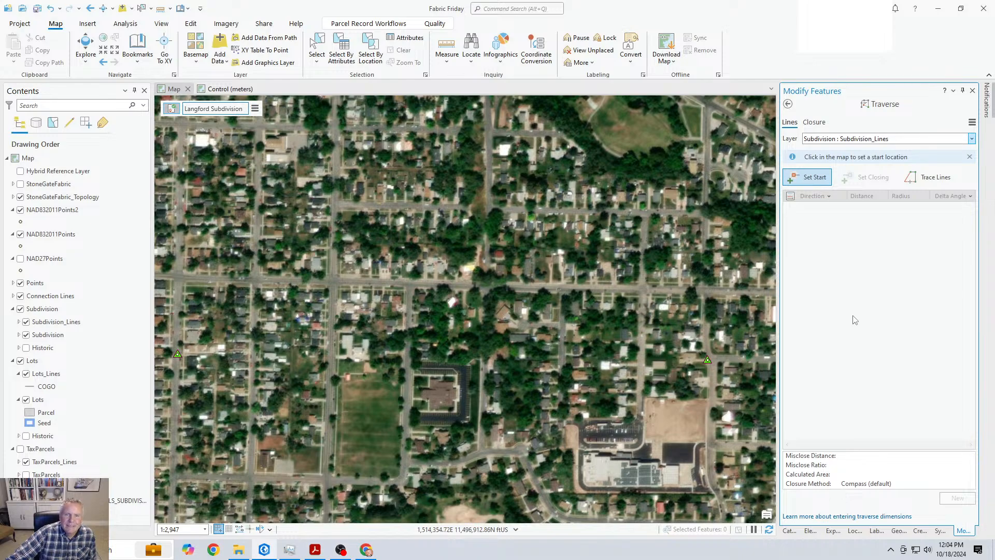
{"action": "left_click", "coordinate": [788, 103]}
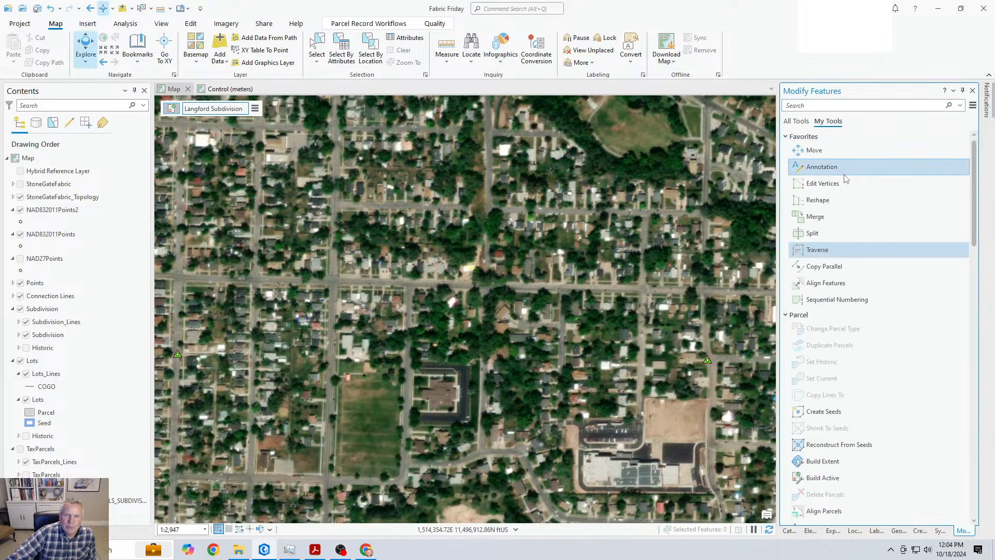
{"action": "left_click", "coordinate": [828, 250]}
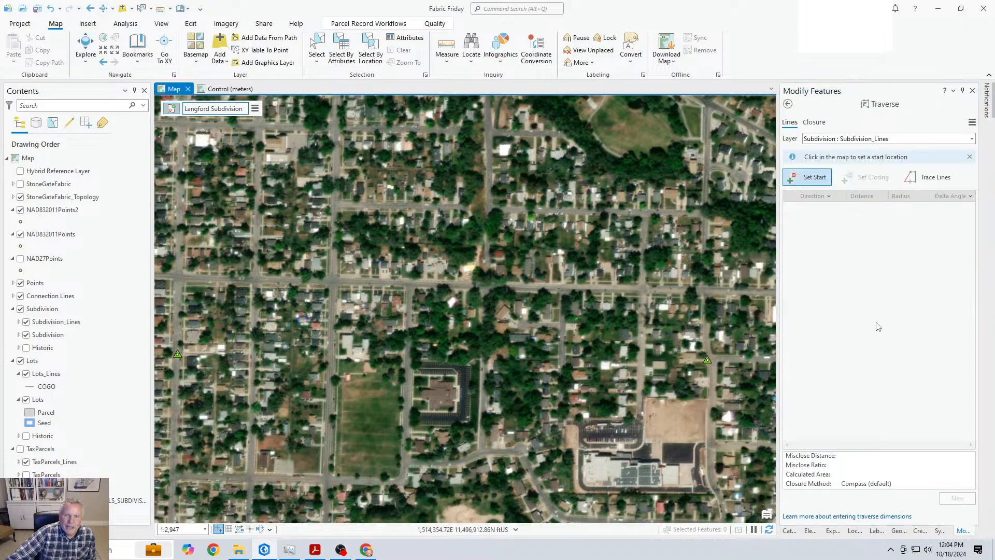
{"action": "left_click", "coordinate": [862, 141]}
{"action": "left_click", "coordinate": [859, 150]}
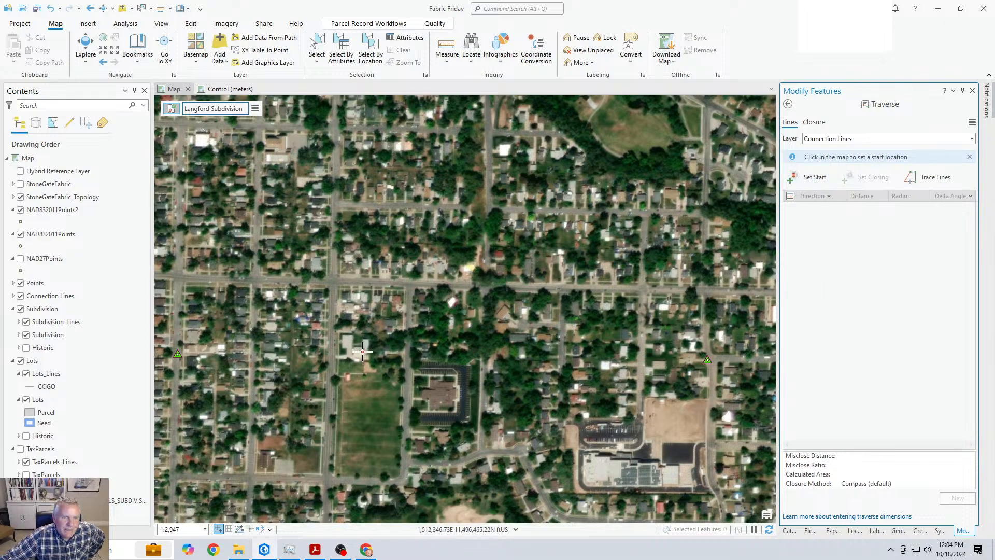
Step: Set the traverse start at the western control point, the Northwest corner of Section 4
{"action": "left_click_drag", "start_coordinate": [200, 363], "coordinate": [458, 357]}
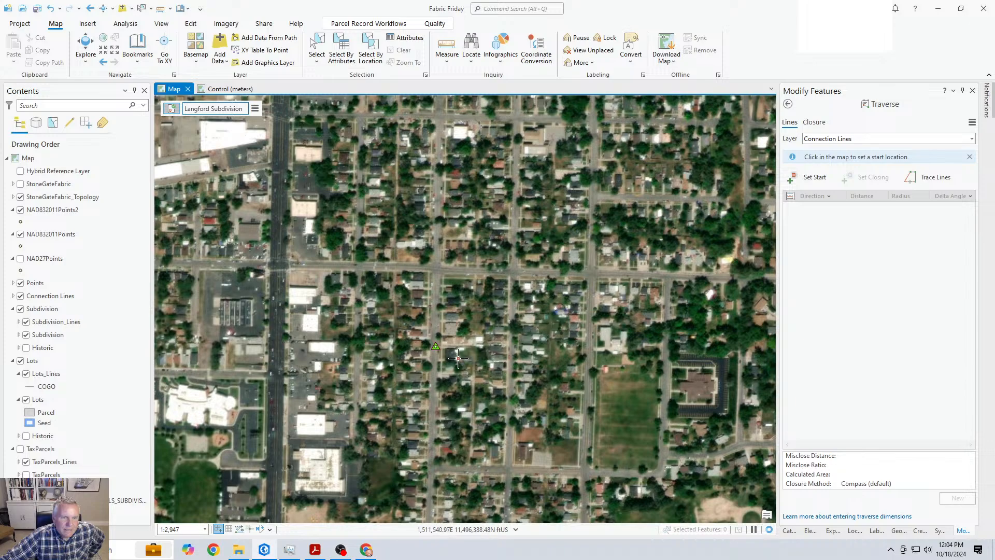
{"action": "left_click", "coordinate": [436, 345]}
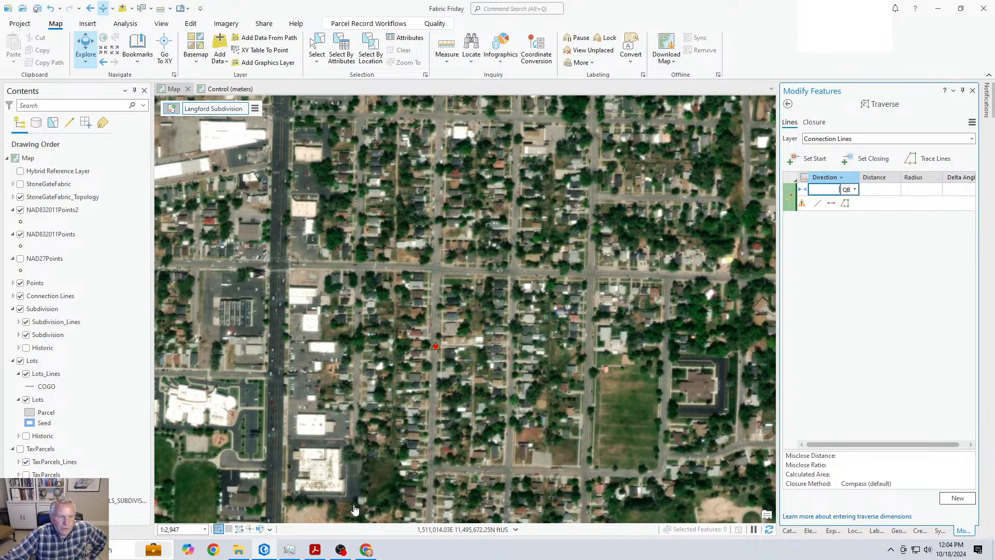
{"action": "left_click_drag", "start_coordinate": [601, 370], "coordinate": [403, 273]}
{"action": "scroll", "coordinate": [403, 274], "scroll_direction": "down", "scroll_amount": 2}
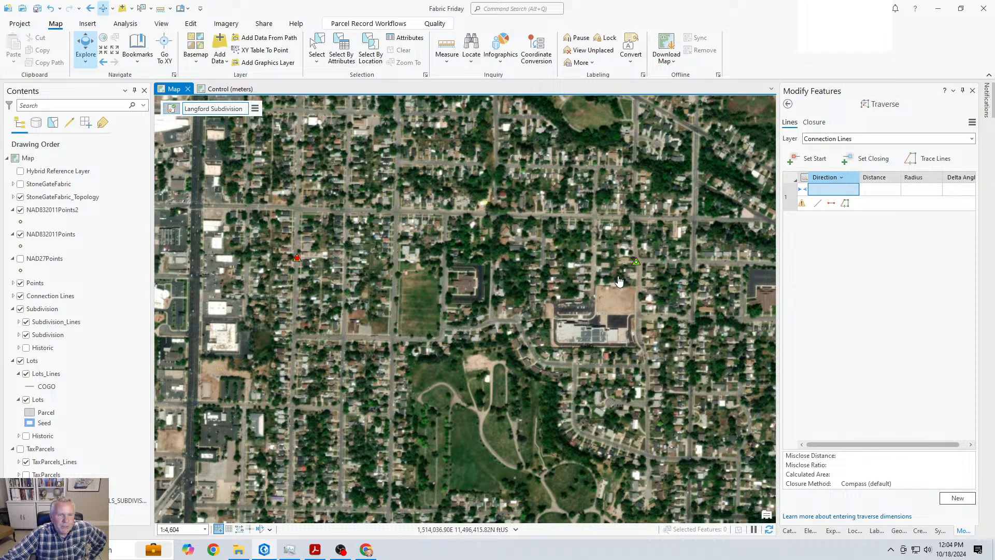
{"action": "scroll", "coordinate": [345, 265], "scroll_direction": "up", "scroll_amount": 4}
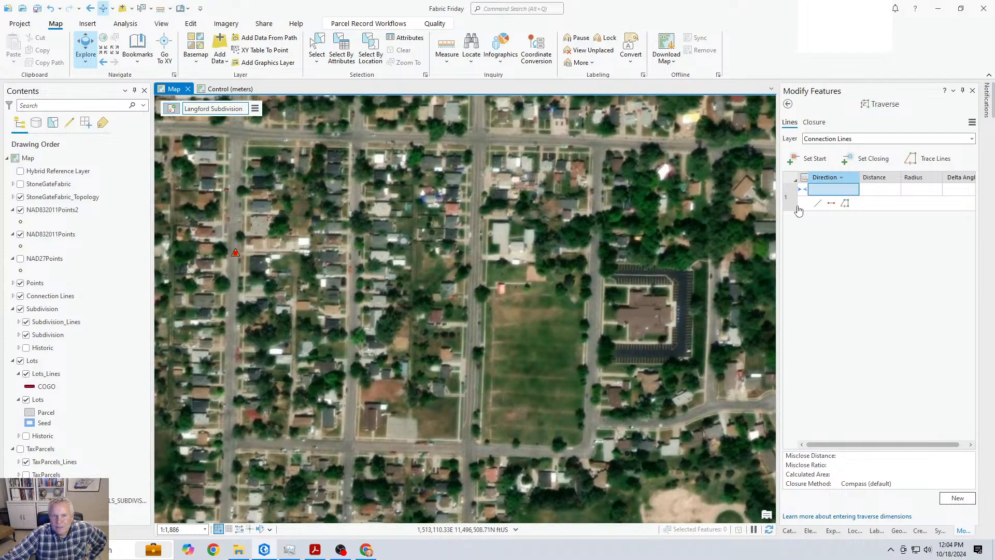
Step: Enter the first connection course as S89°02'00"E with a distance of 1166.06 ftUS
{"action": "left_click", "coordinate": [824, 191]}
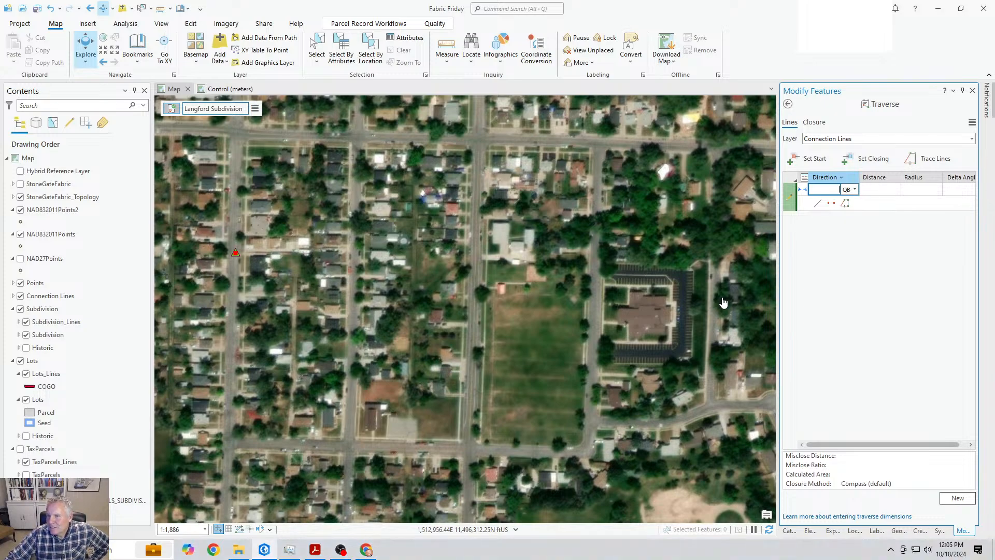
{"action": "type", "text": "89.0"}
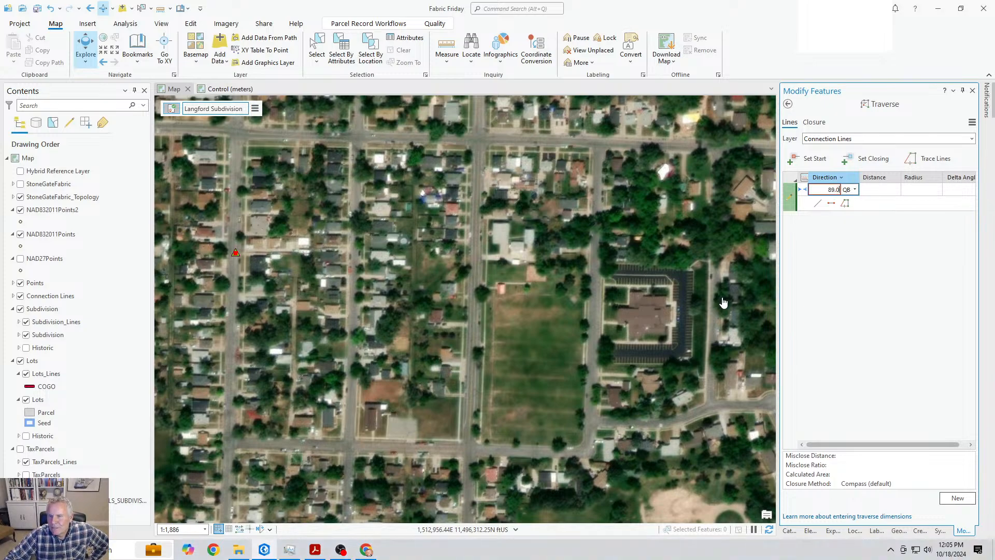
{"action": "type", "text": "2-2"}
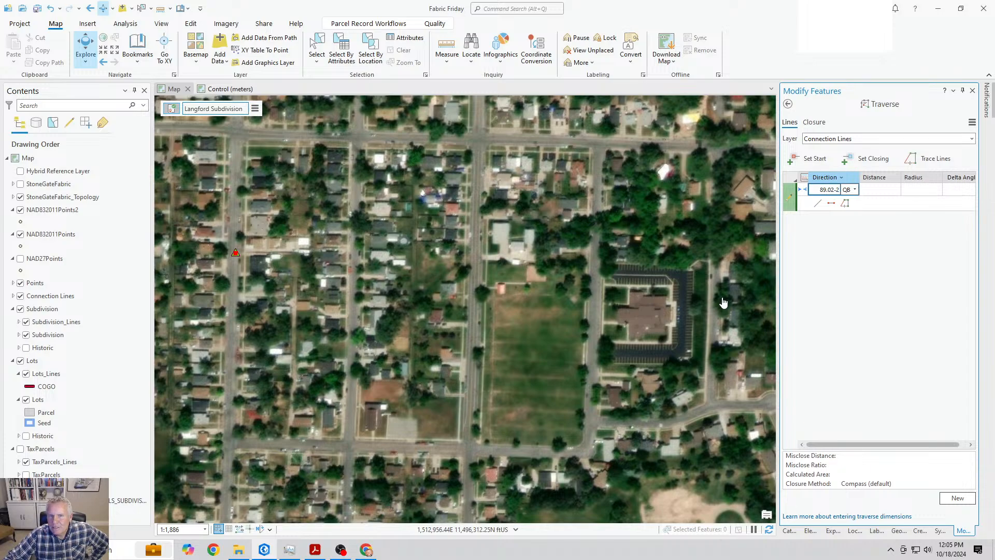
{"action": "key", "text": "Tab"}
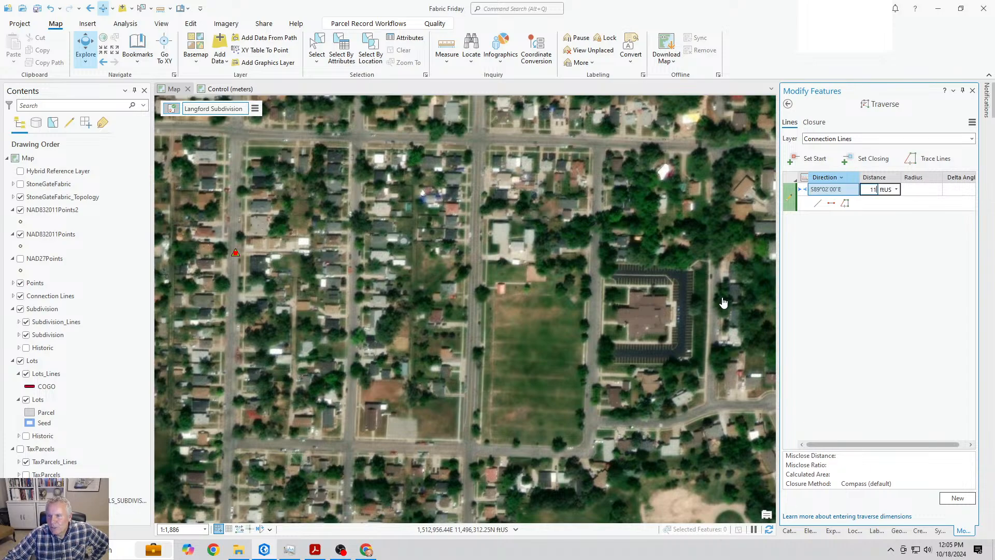
{"action": "type", "text": "1166.06"}
{"action": "key", "text": "Return"}
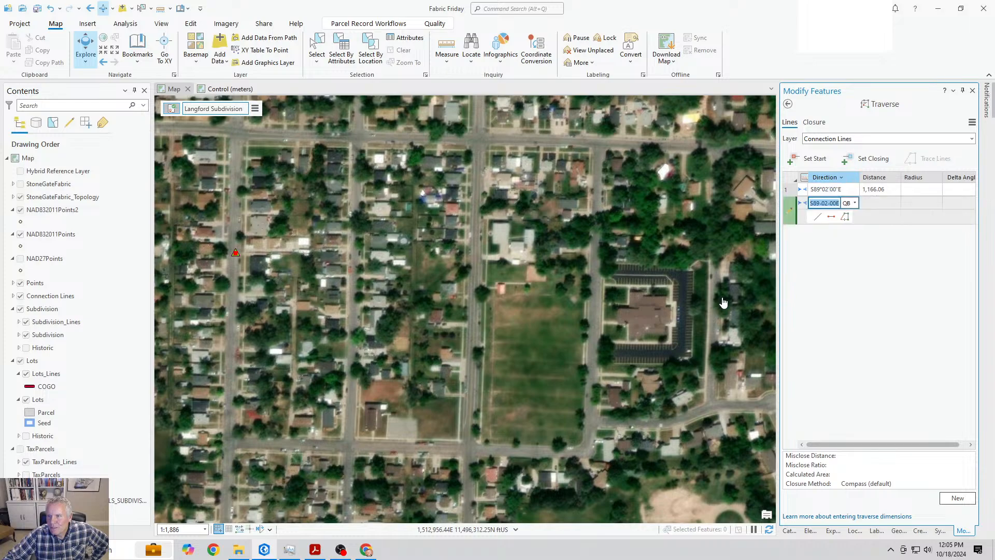
Step: Add the second connection course as S0°58'00"W with a distance of 472.8 ftUS
{"action": "key", "text": "BackSpace"}
{"action": "type", "text": ".58"}
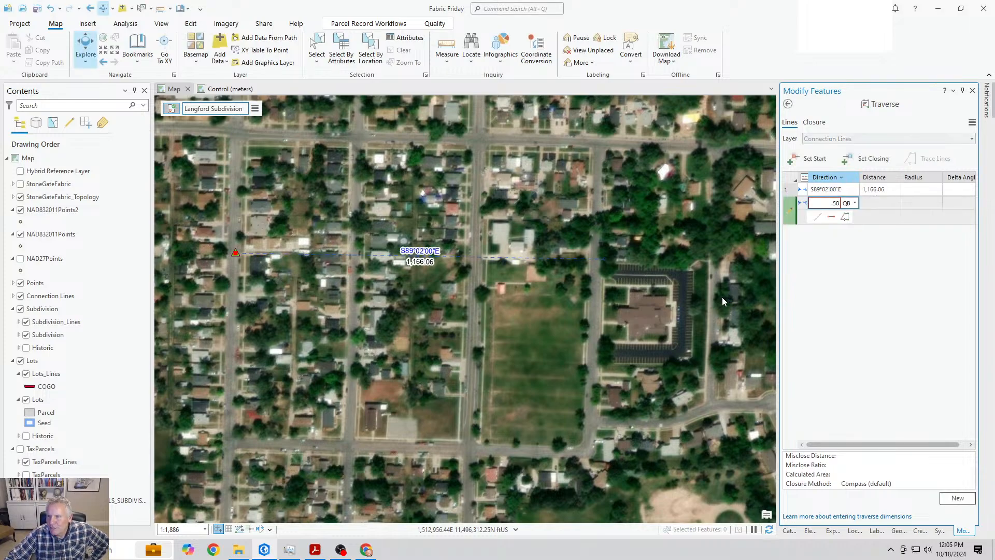
{"action": "type", "text": "-3"}
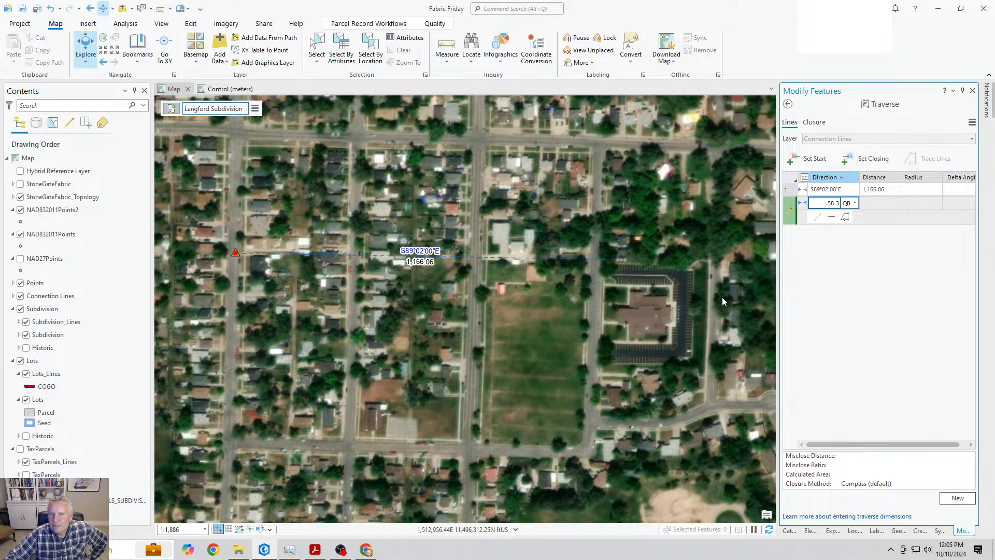
{"action": "key", "text": "Tab"}
{"action": "type", "text": "47"}
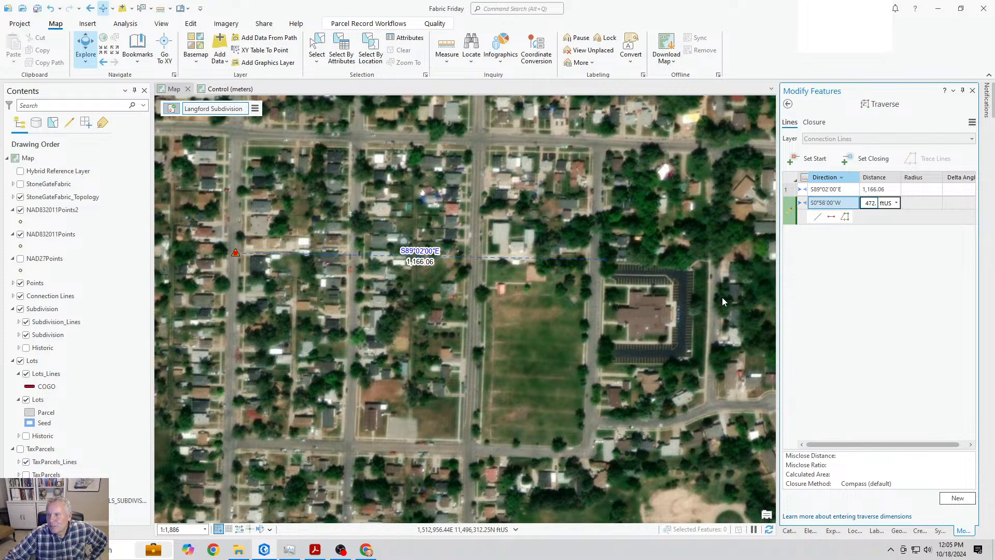
{"action": "type", "text": "2.8"}
{"action": "key", "text": "Return"}
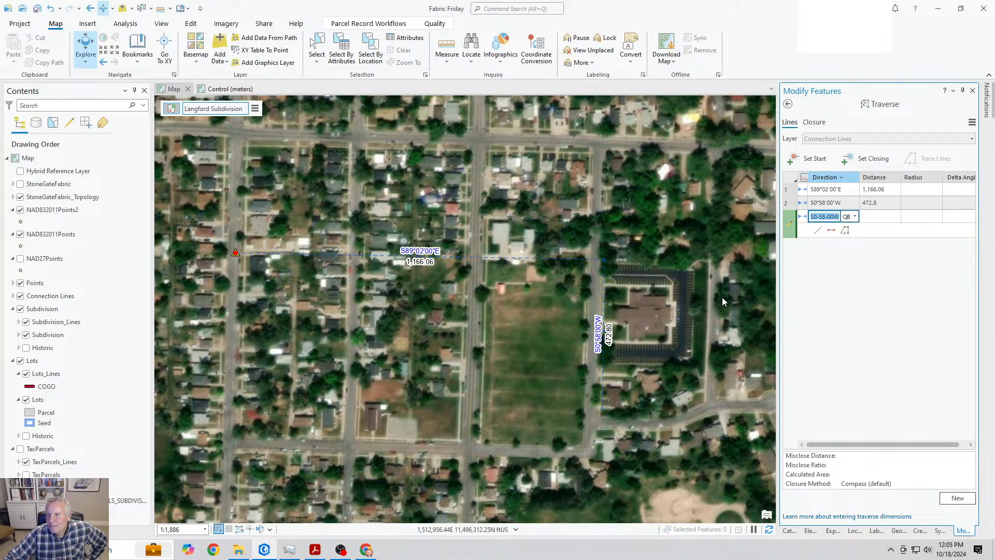
Step: Add a third connection course as S0°00'00"W with a distance of 222.48 ftUS
{"action": "type", "text": "0"}
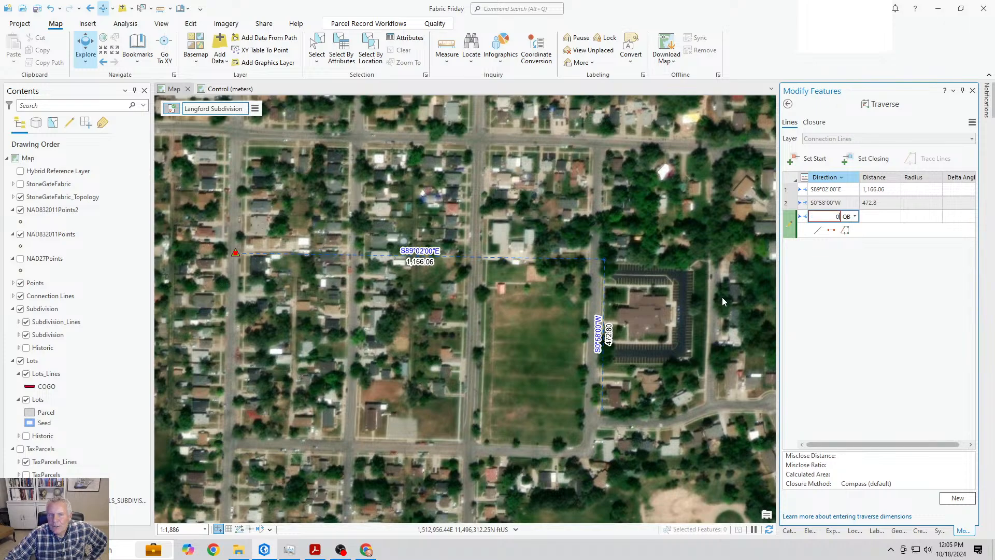
{"action": "type", "text": "-"}
{"action": "type", "text": "3"}
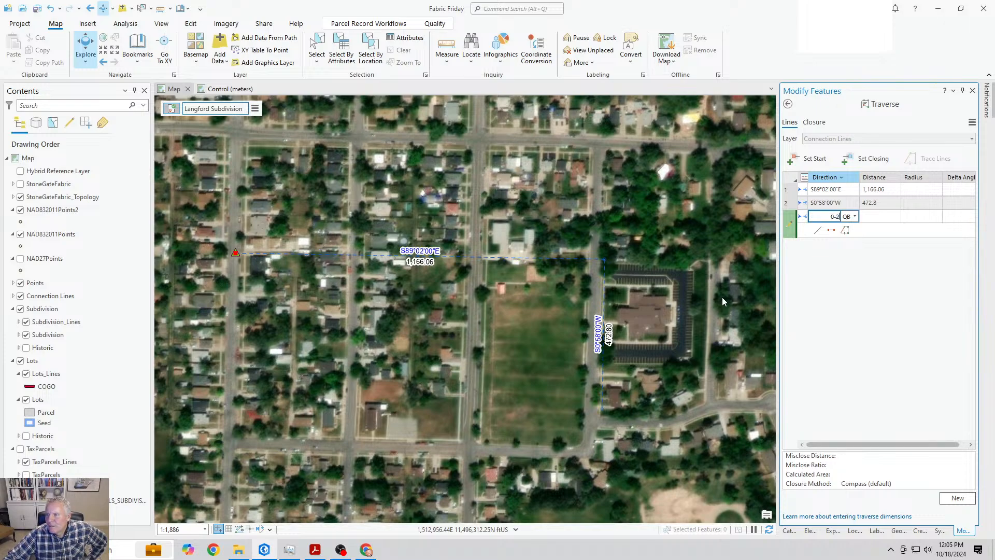
{"action": "key", "text": "Return"}
{"action": "type", "text": "222.48"}
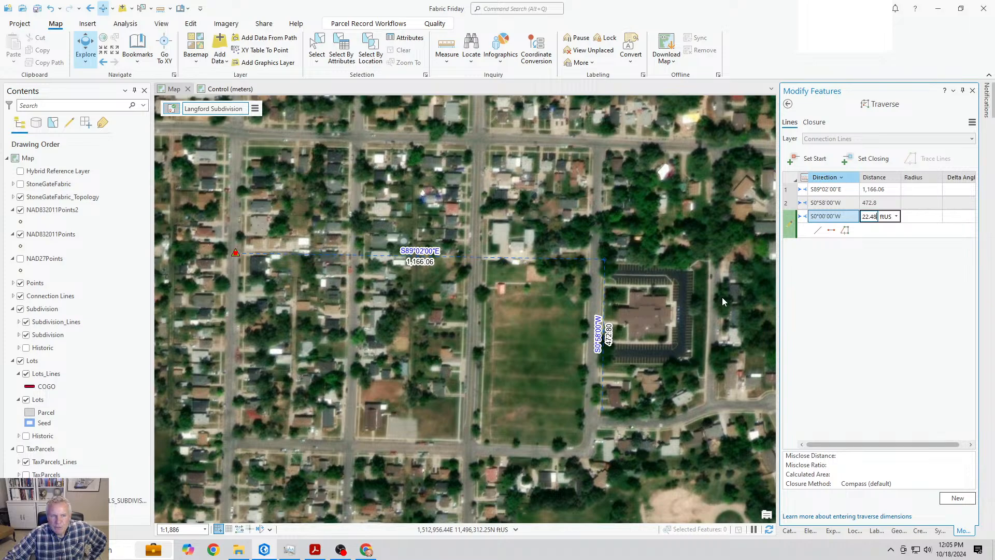
{"action": "key", "text": "Return"}
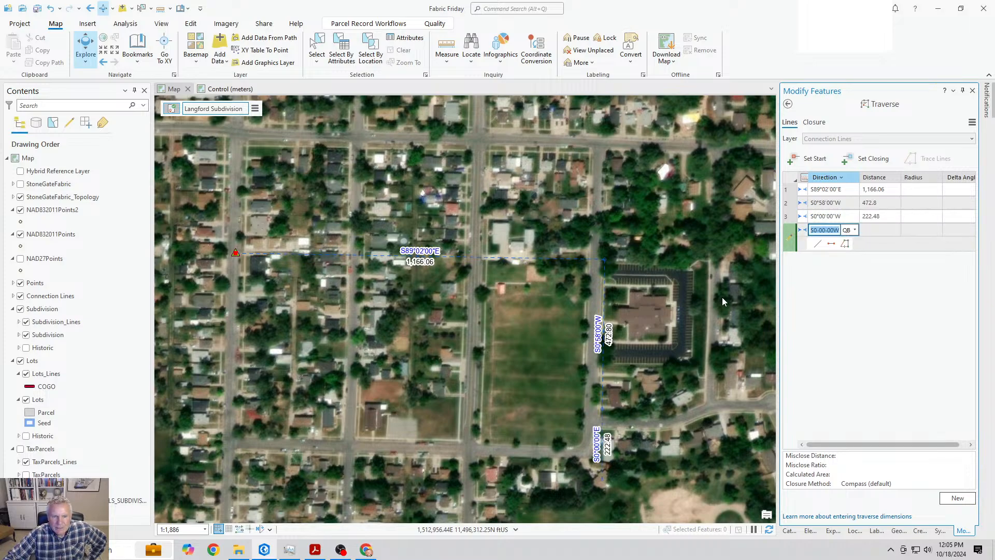
Step: Check where the 222.48 ftUS course ends on the map and delete that third course from the traverse
{"action": "scroll", "coordinate": [604, 483], "scroll_direction": "up", "scroll_amount": 1}
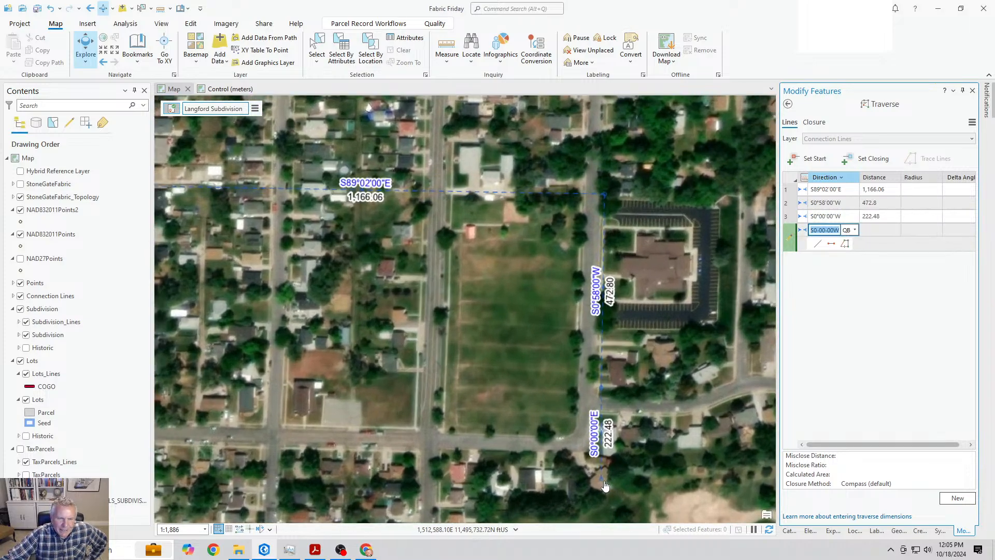
{"action": "scroll", "coordinate": [604, 485], "scroll_direction": "up", "scroll_amount": 5}
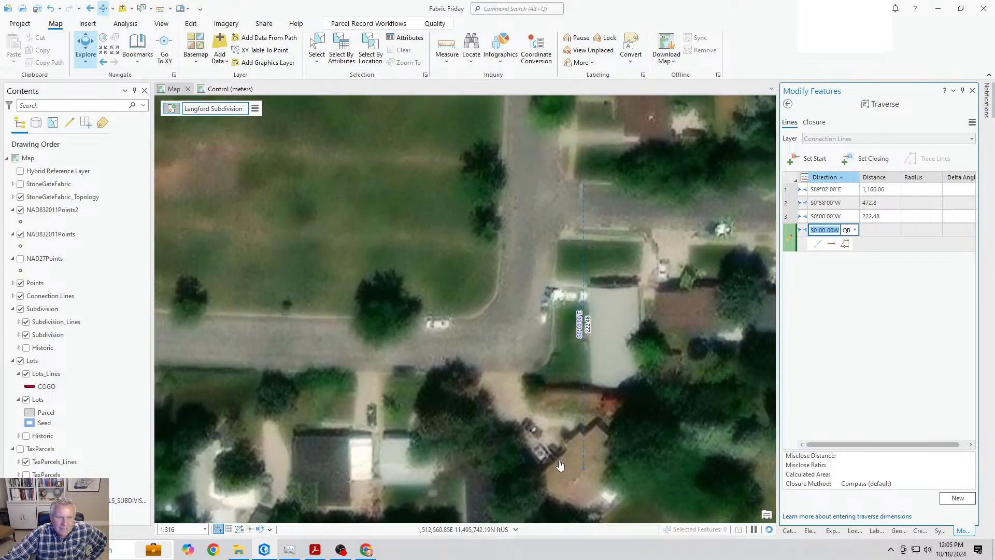
{"action": "scroll", "coordinate": [560, 465], "scroll_direction": "down", "scroll_amount": 6}
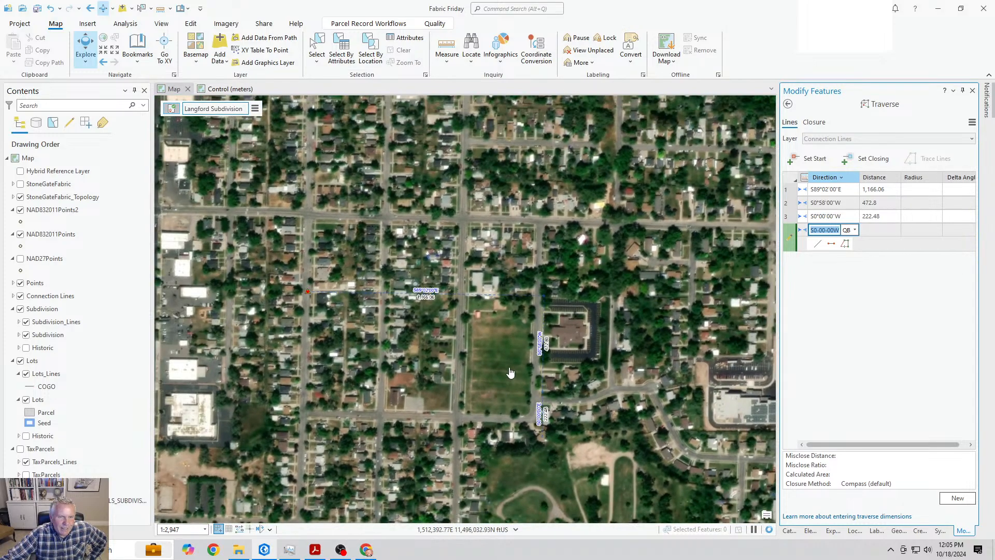
{"action": "key", "text": "Escape"}
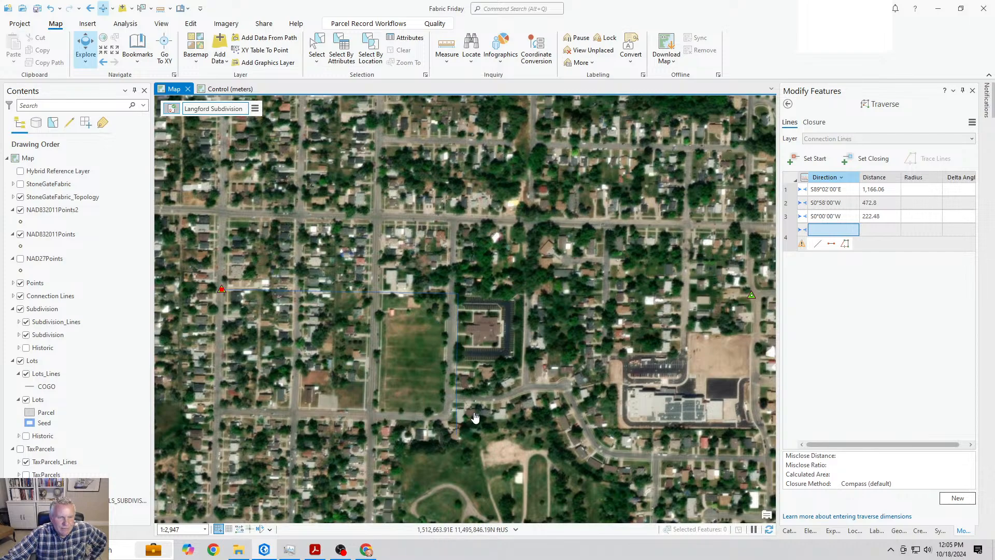
{"action": "scroll", "coordinate": [476, 417], "scroll_direction": "down", "scroll_amount": 2}
{"action": "scroll", "coordinate": [476, 417], "scroll_direction": "up", "scroll_amount": 3}
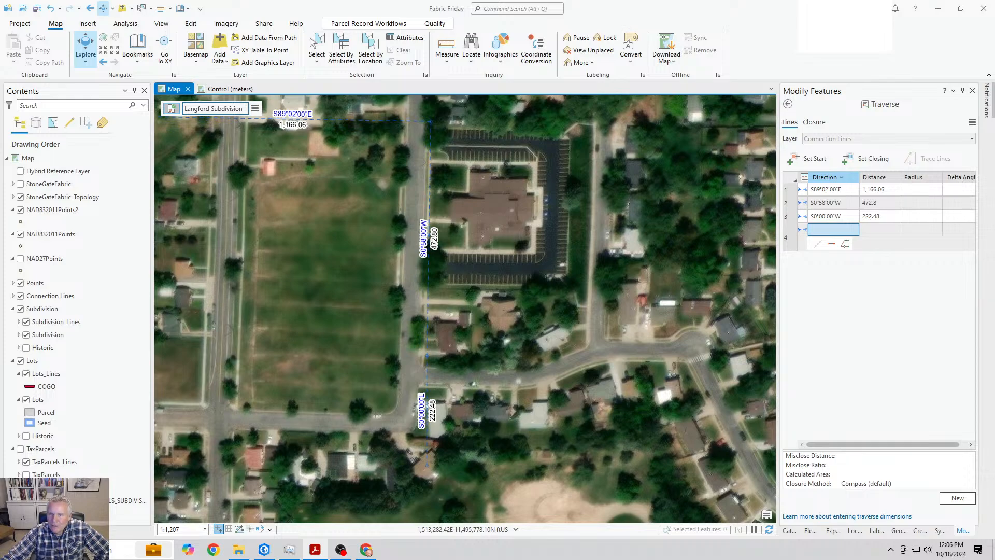
{"action": "left_click", "coordinate": [789, 218]}
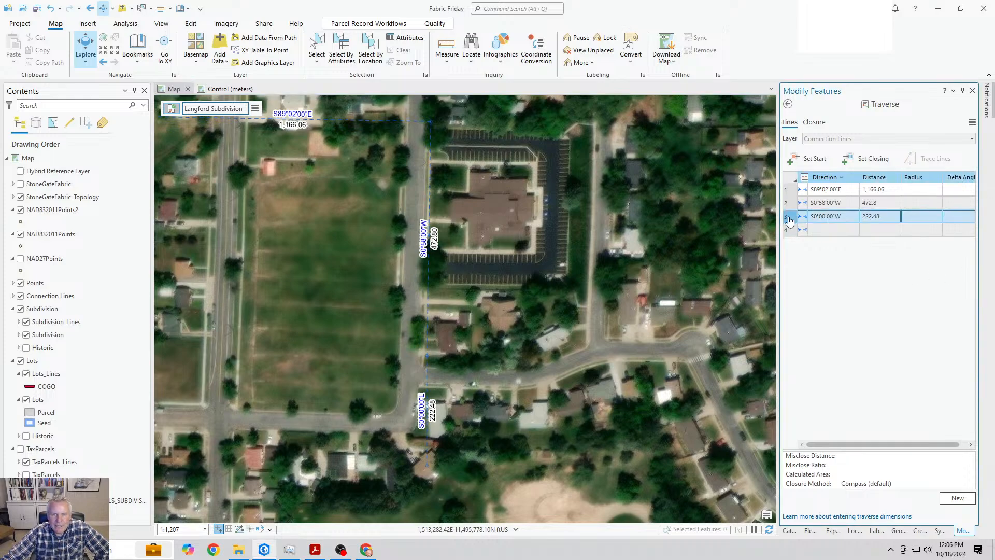
{"action": "right_click", "coordinate": [789, 219]}
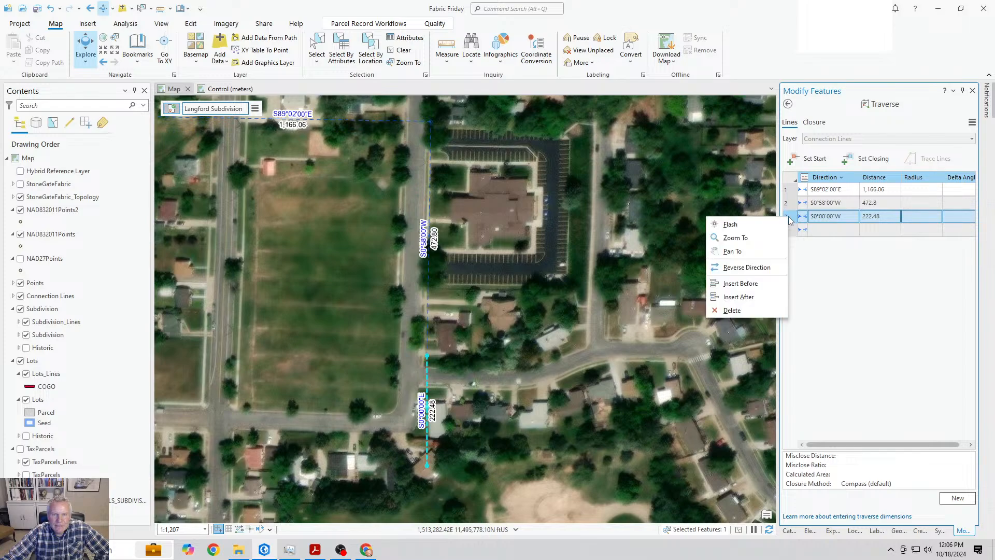
{"action": "left_click", "coordinate": [732, 311]}
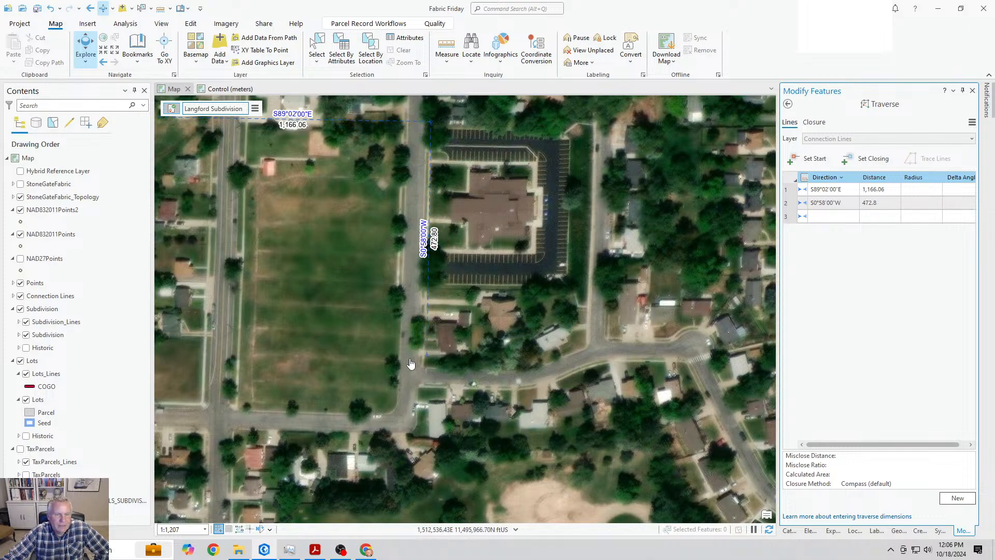
Step: Start a new traverse from the end of the connection lines, with its layer set to Subdivision : Subdivision_Lines
{"action": "left_click_drag", "start_coordinate": [373, 311], "coordinate": [496, 398]}
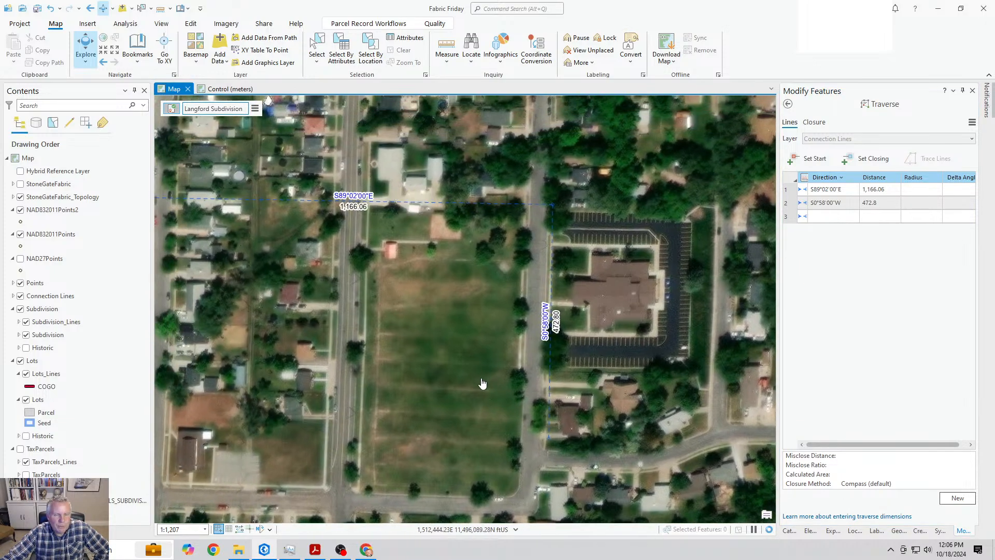
{"action": "scroll", "coordinate": [479, 381], "scroll_direction": "down", "scroll_amount": 2}
{"action": "scroll", "coordinate": [550, 423], "scroll_direction": "up", "scroll_amount": 6}
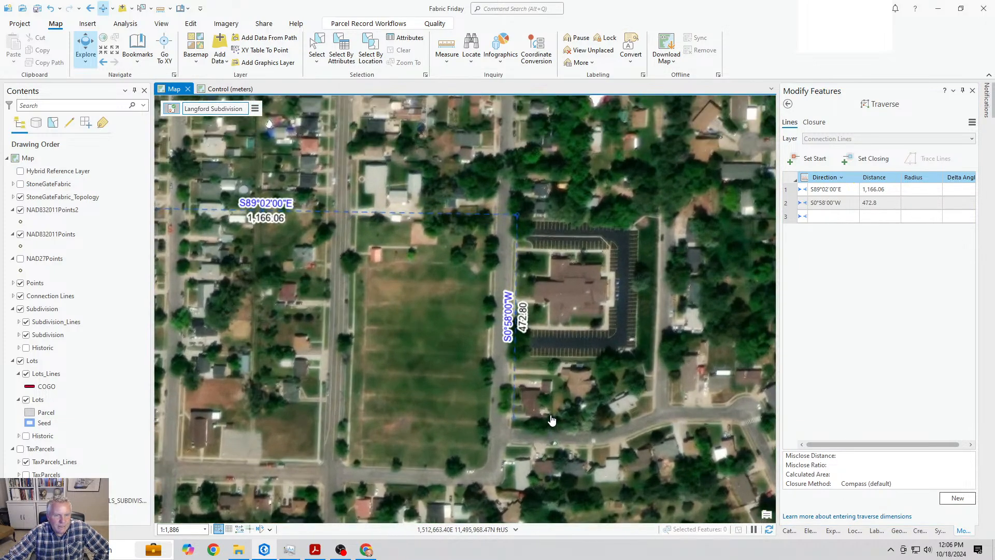
{"action": "scroll", "coordinate": [550, 423], "scroll_direction": "down", "scroll_amount": 4}
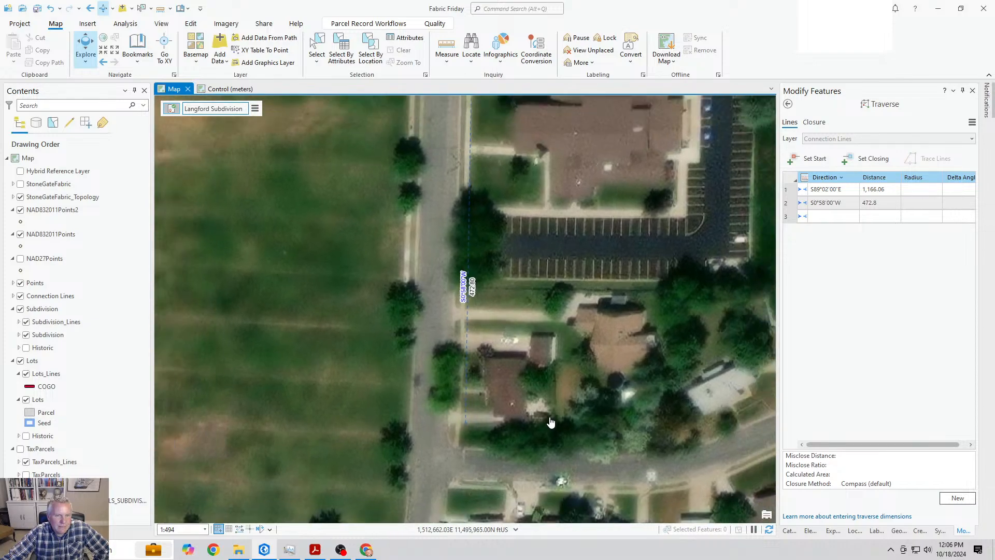
{"action": "left_click", "coordinate": [958, 498]}
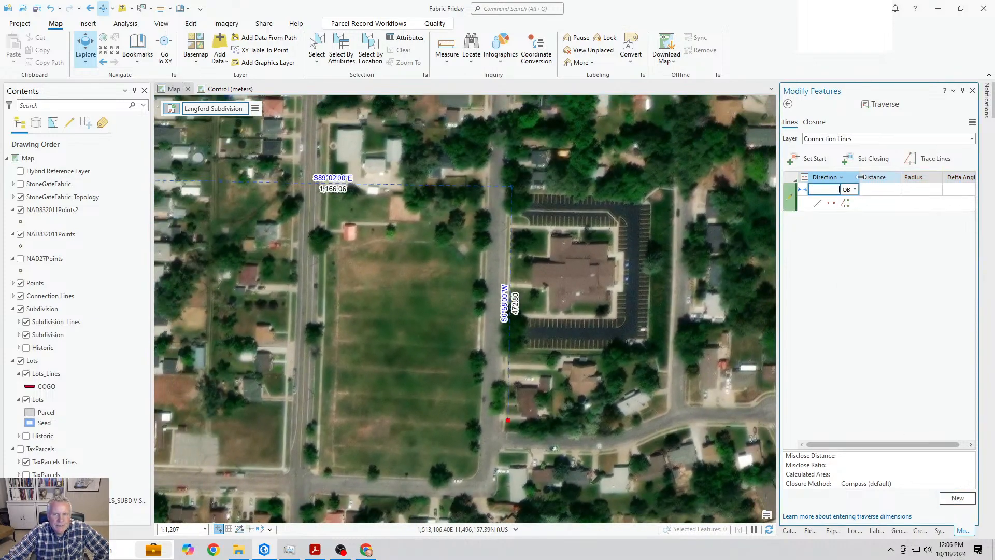
{"action": "left_click", "coordinate": [971, 138]}
{"action": "left_click", "coordinate": [862, 191]}
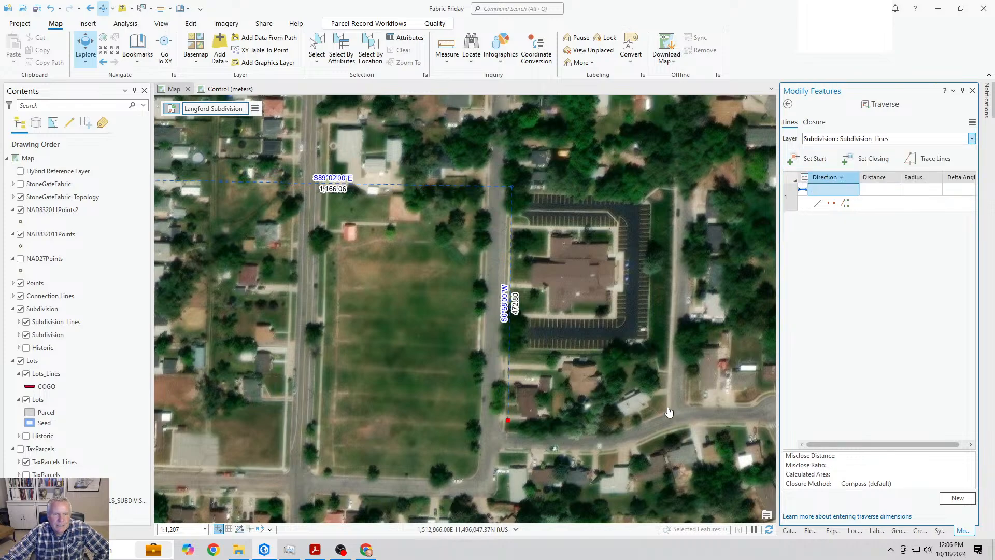
{"action": "left_click", "coordinate": [511, 425]}
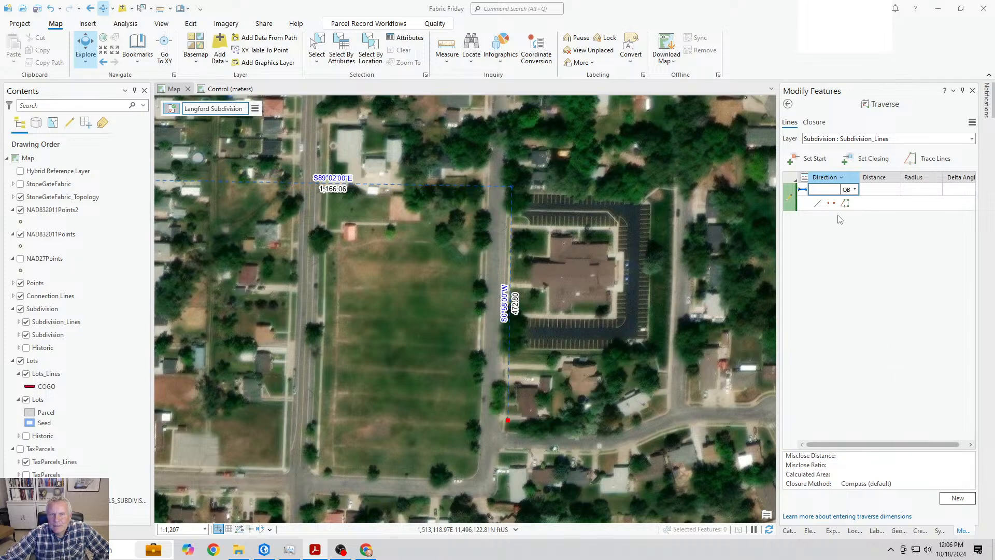
{"action": "left_click", "coordinate": [894, 225]}
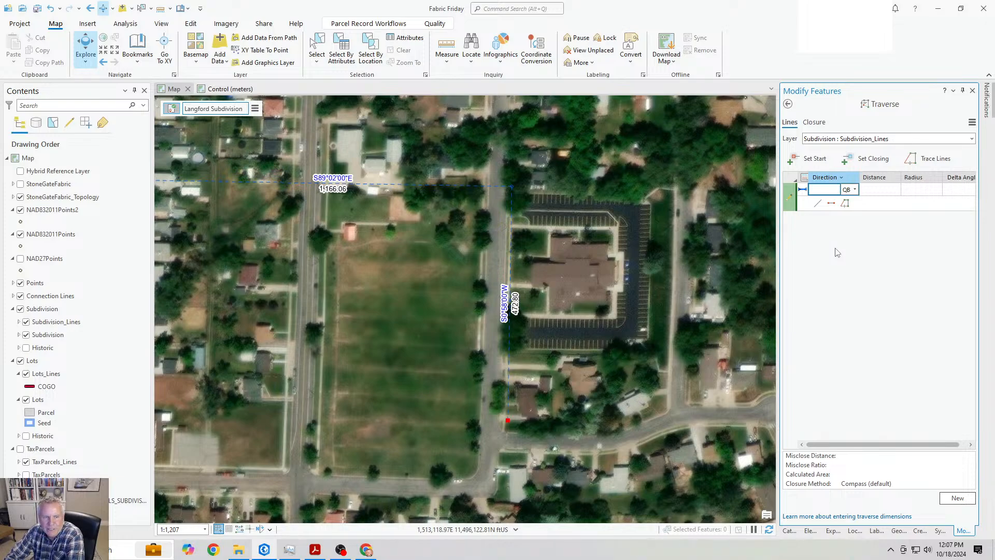
Step: Enter the first subdivision boundary course as S89°02'00"E with a distance of 180.51 ftUS
{"action": "type", "text": "89.02-2"}
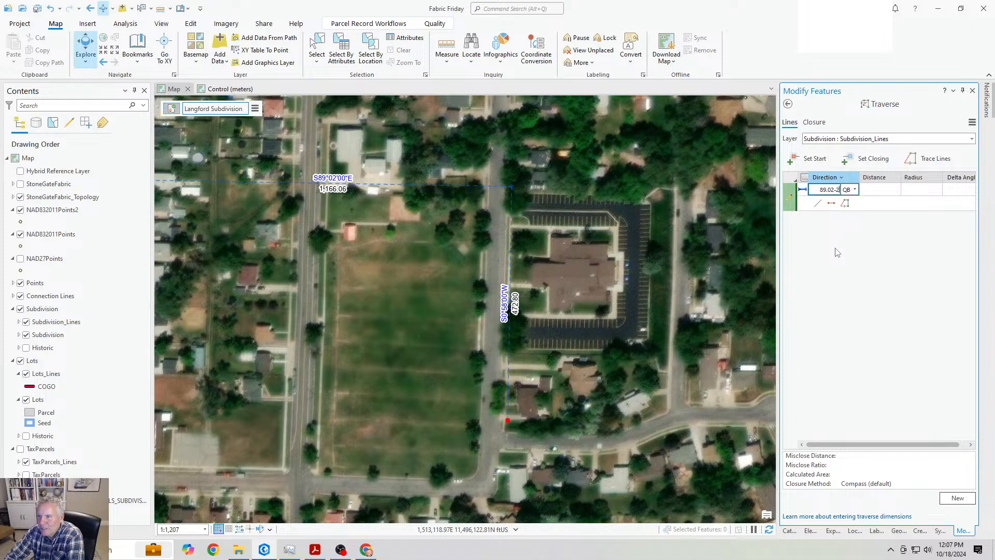
{"action": "key", "text": "Tab"}
{"action": "type", "text": "80.51"}
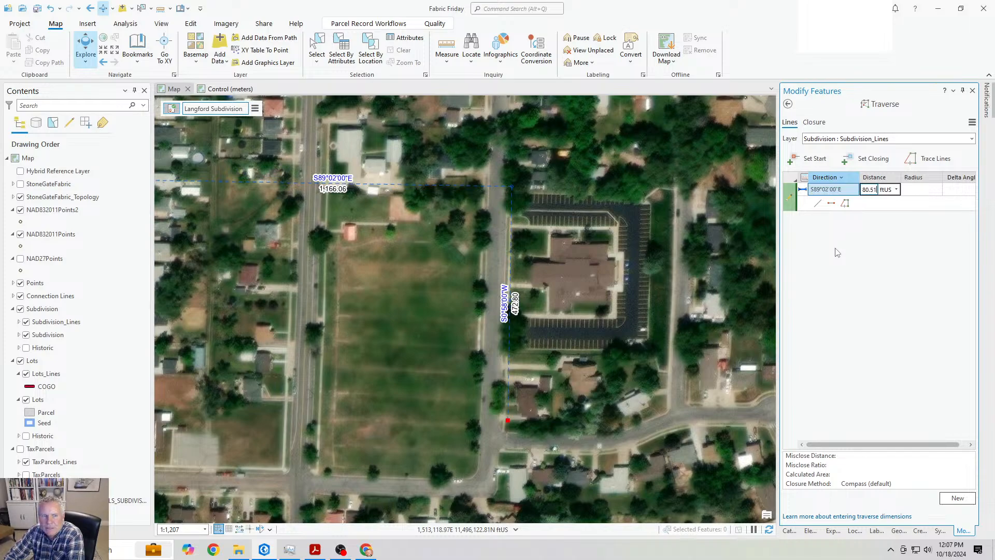
{"action": "key", "text": "Return"}
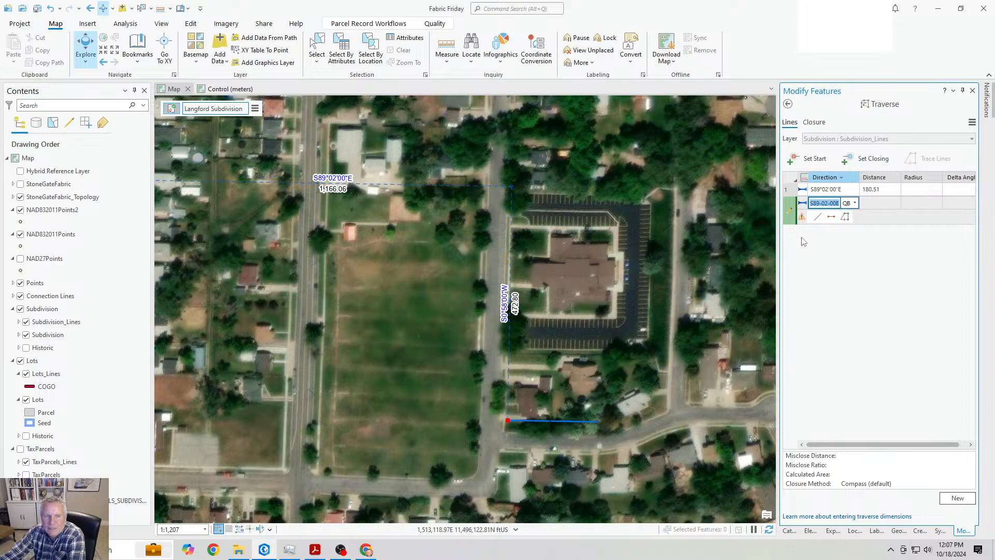
Step: Set the traverse's curve entry to use Chord for the direction and Arc Length for the curve parameter
{"action": "left_click", "coordinate": [972, 121]}
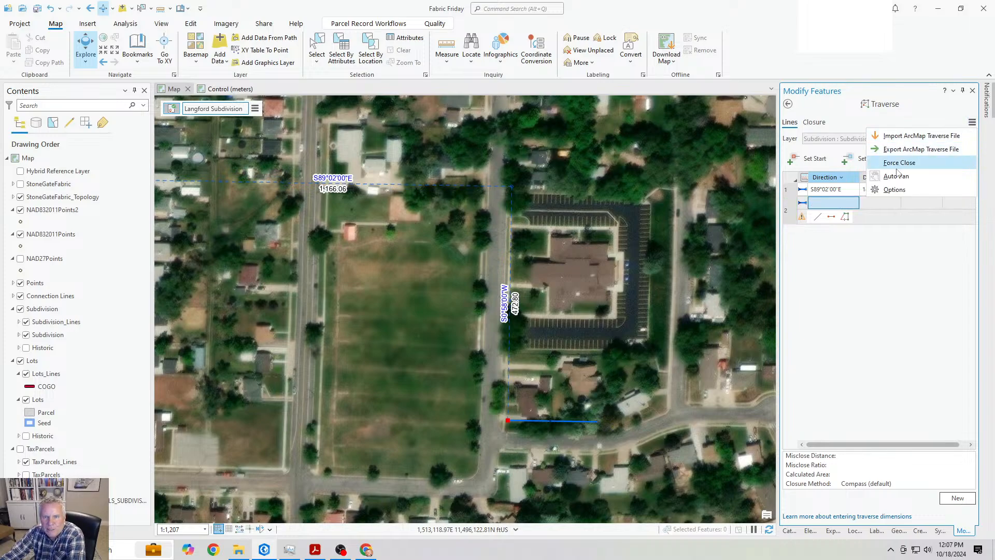
{"action": "left_click", "coordinate": [878, 106]}
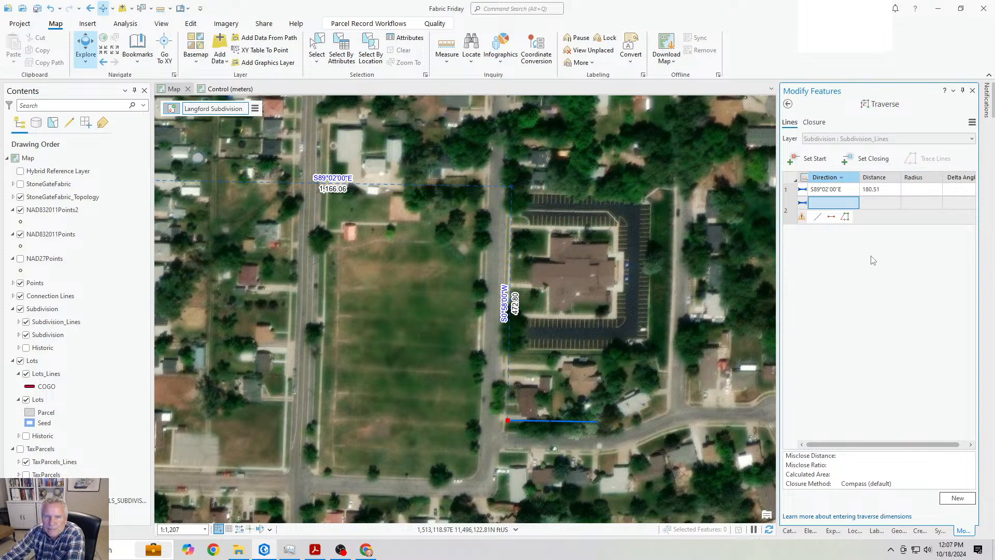
{"action": "left_click", "coordinate": [842, 178]}
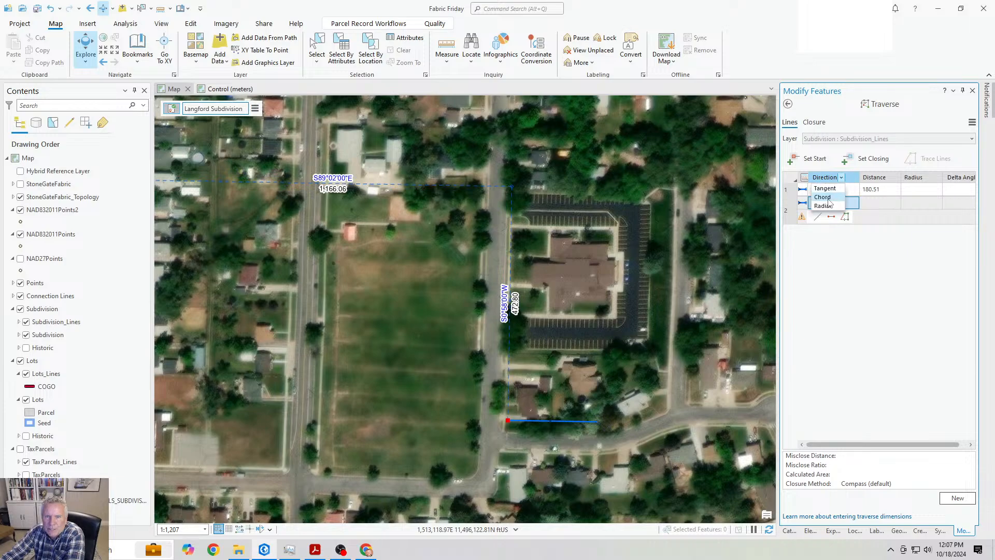
{"action": "left_click", "coordinate": [829, 200]}
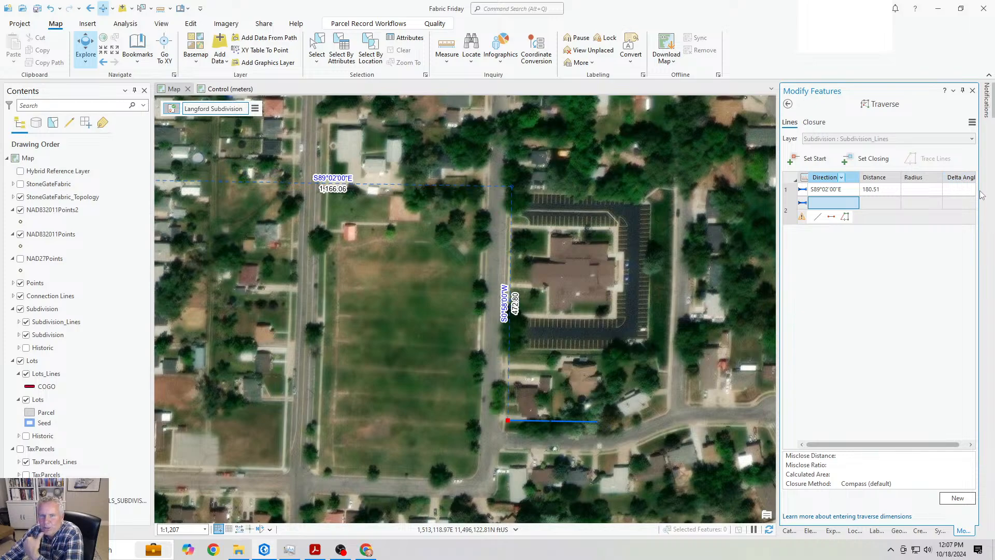
{"action": "left_click", "coordinate": [961, 179]}
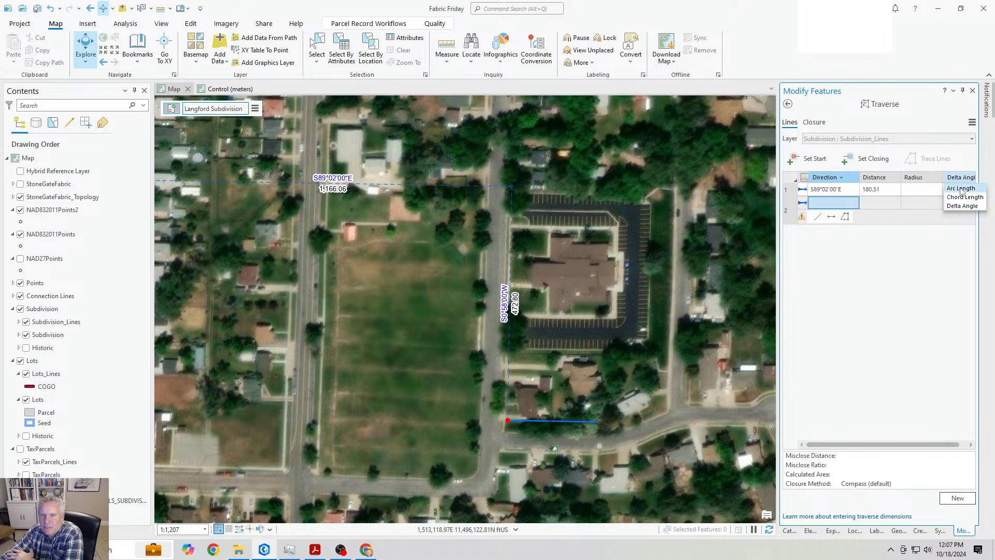
{"action": "left_click", "coordinate": [961, 188]}
Step: Add the second boundary course as N77°28'00"E with a distance of 81.71 ftUS
{"action": "left_click", "coordinate": [819, 203]}
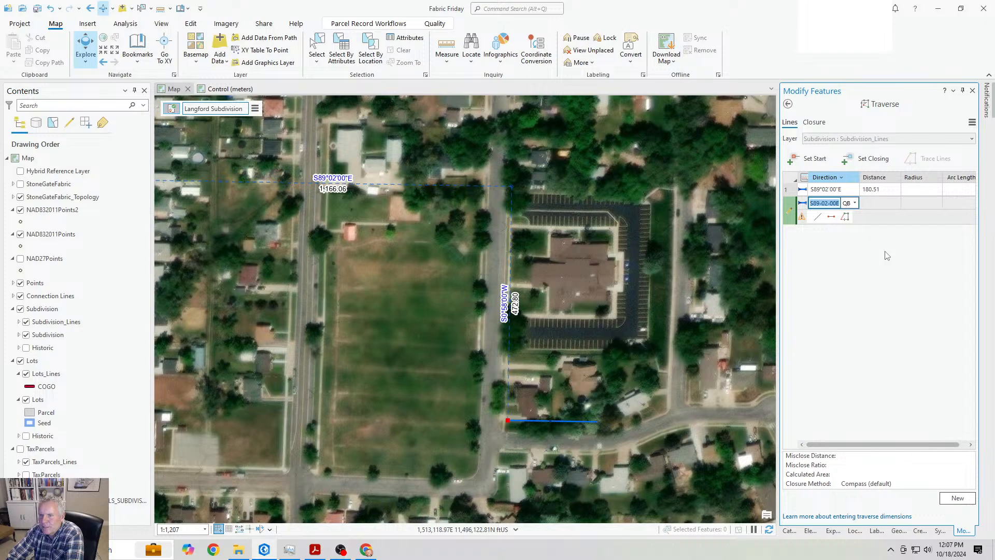
{"action": "type", "text": "77.28-1"}
{"action": "key", "text": "Tab"}
{"action": "type", "text": "81.71"}
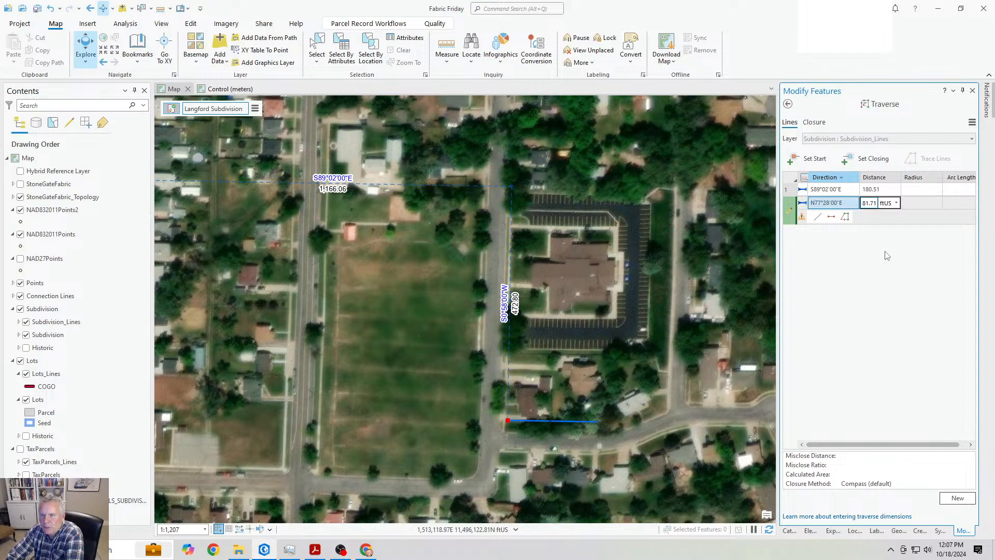
{"action": "key", "text": "Return"}
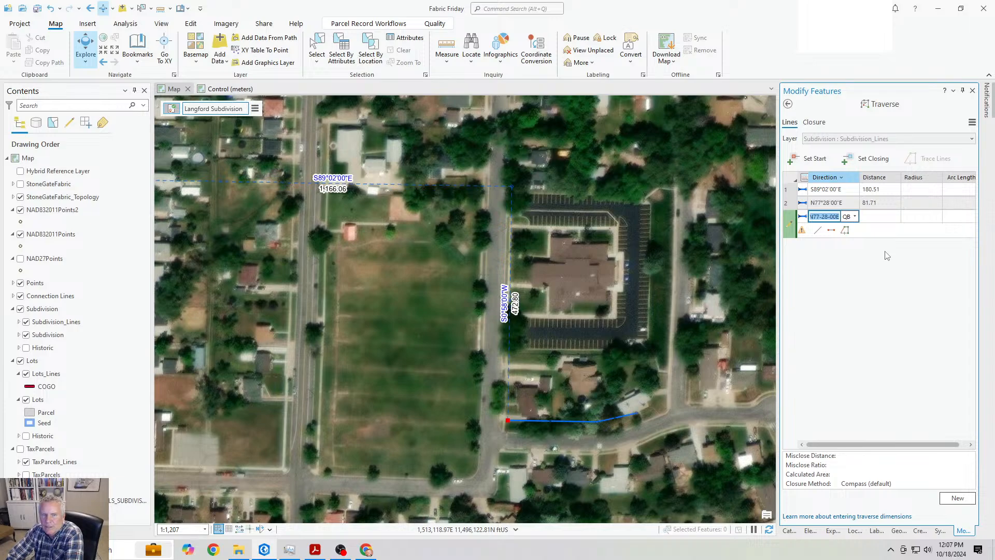
Step: Turn the second boundary course into a curve with a radius of -175 ftUS and an arc length of 82.47 ftUS, replacing its distance
{"action": "left_click", "coordinate": [870, 203]}
{"action": "type", "text": "0"}
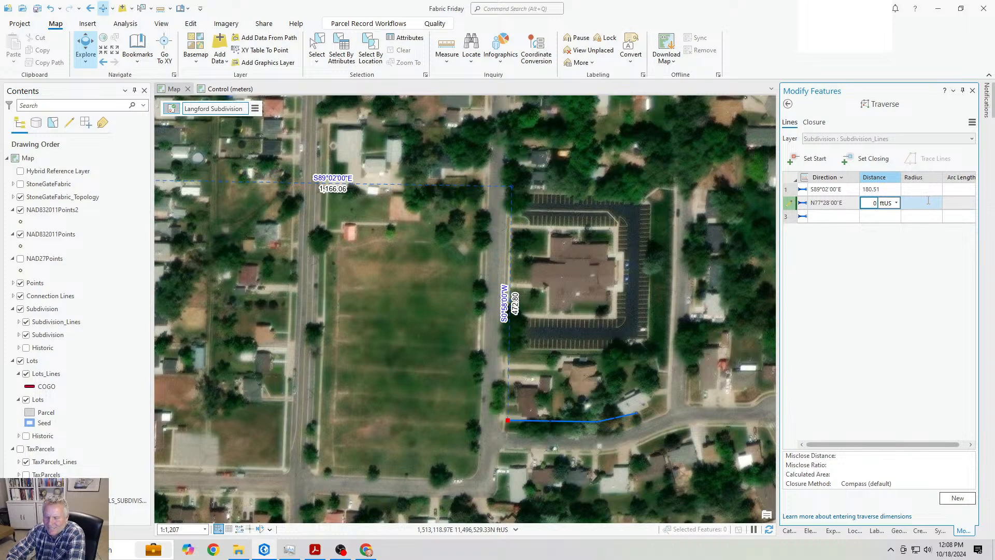
{"action": "left_click", "coordinate": [929, 202]}
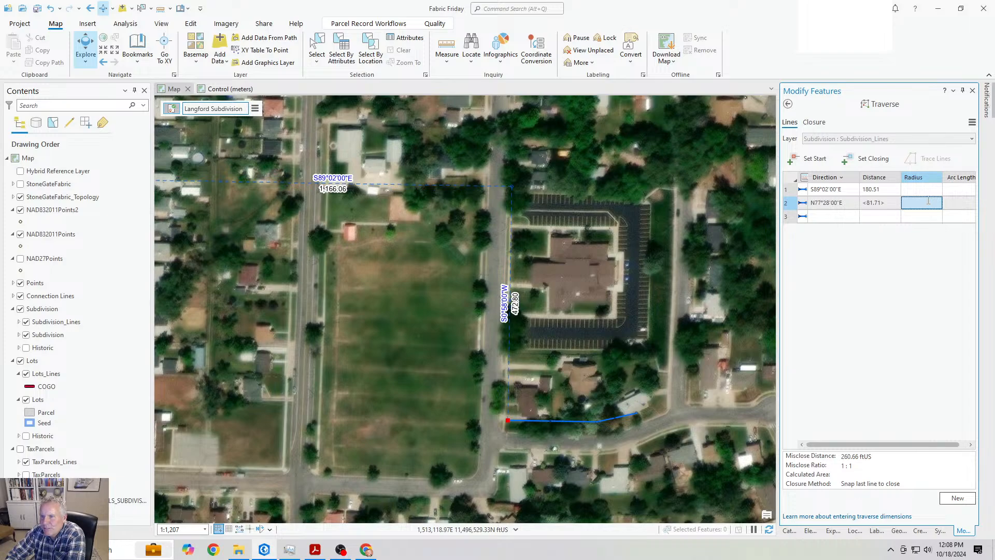
{"action": "type", "text": "-175"}
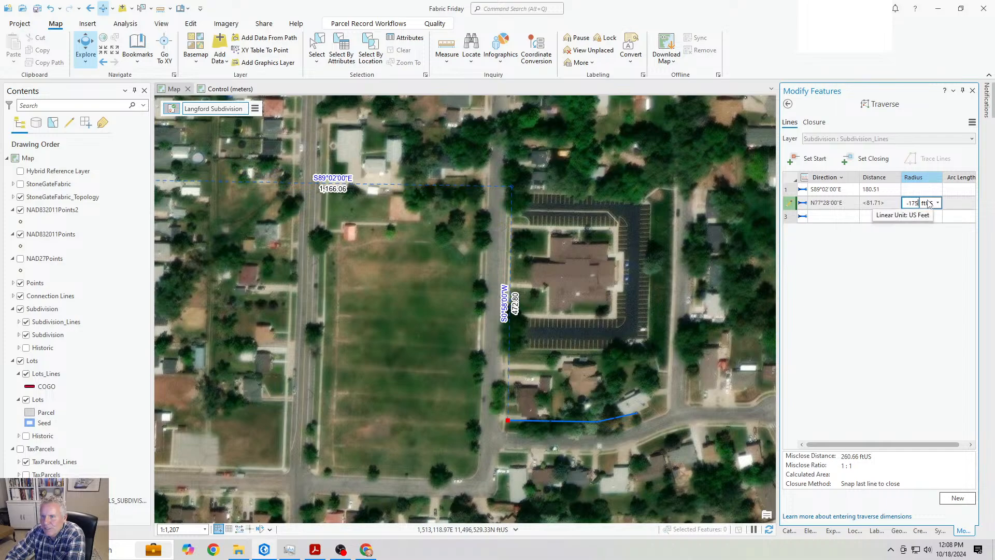
{"action": "key", "text": "Tab"}
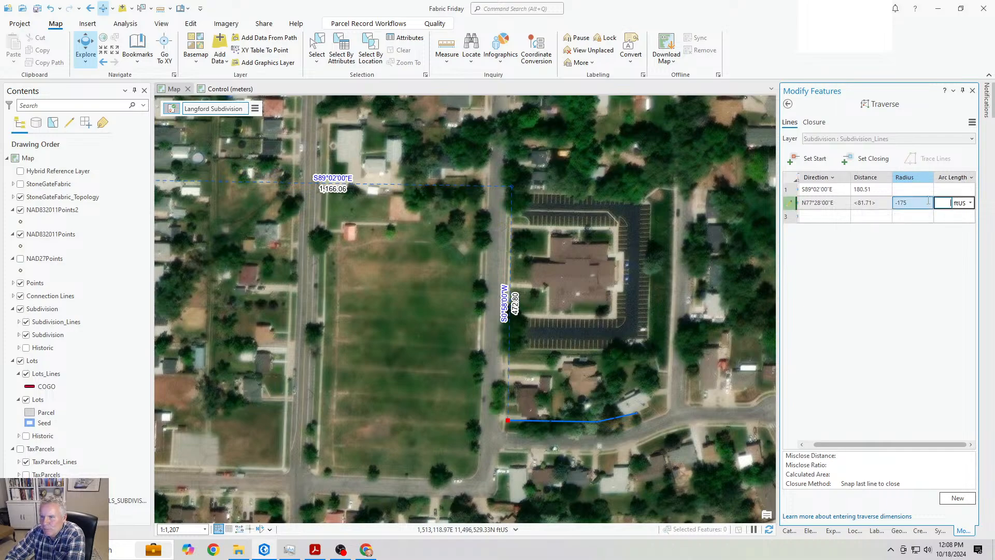
{"action": "type", "text": "82.47"}
{"action": "key", "text": "Return"}
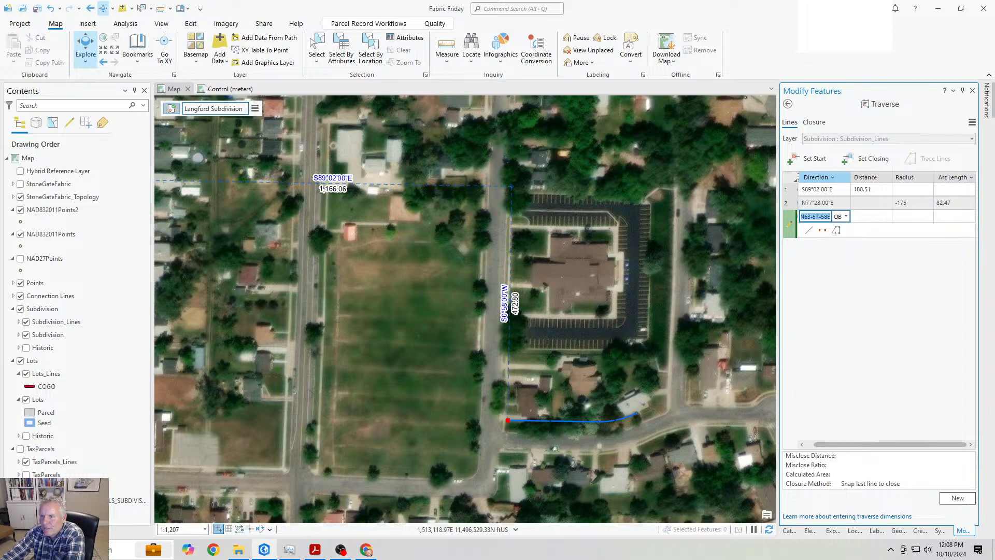
Step: Add the third boundary course as N63°58'00"E with a distance of 54.69 ftUS
{"action": "type", "text": "63"}
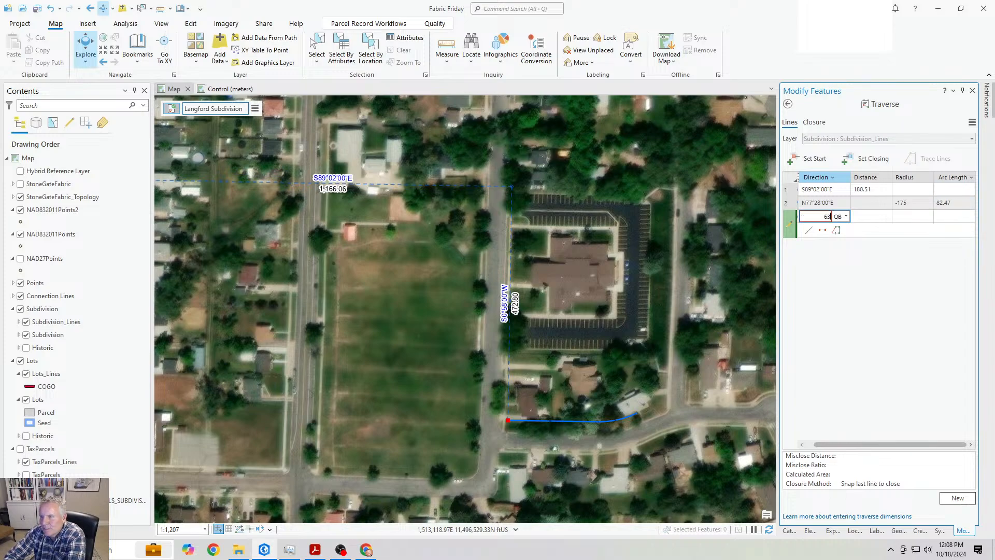
{"action": "type", "text": "-58-1"}
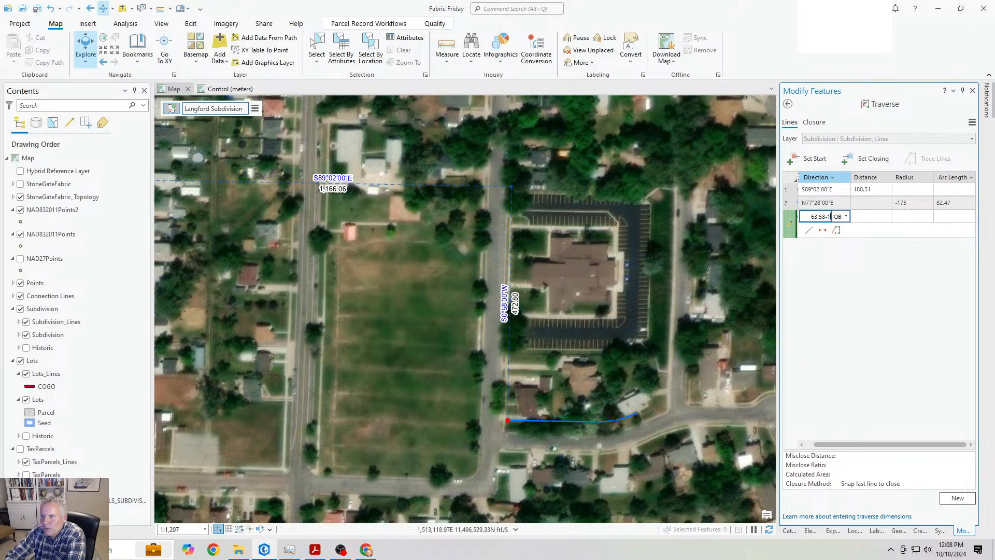
{"action": "key", "text": "Tab"}
{"action": "type", "text": "54.69"}
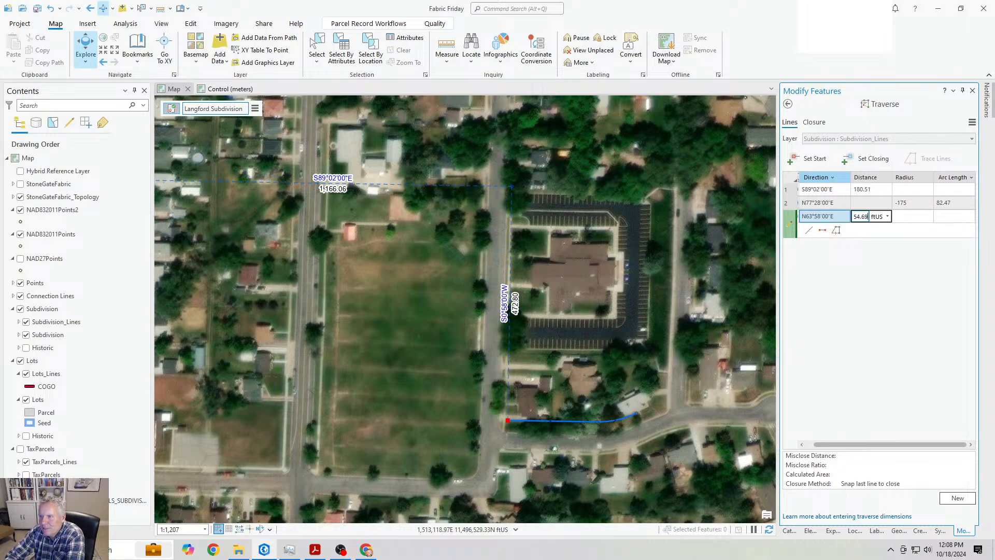
{"action": "key", "text": "Return"}
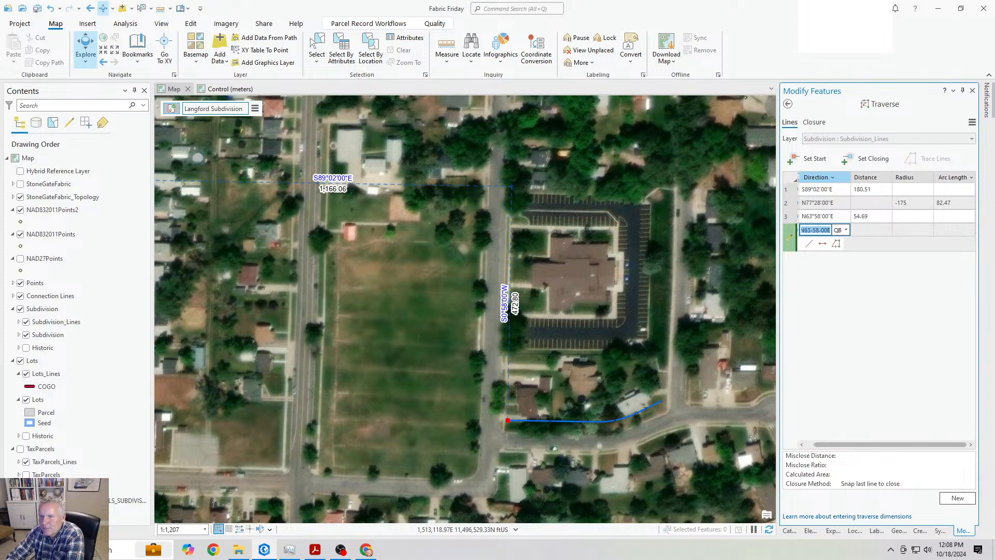
Step: Add the fourth boundary course as a curve tangent to the N63°58'00"E line, with radius -25 ftUS and arc length 27.49 ftUS
{"action": "key", "text": "Tab"}
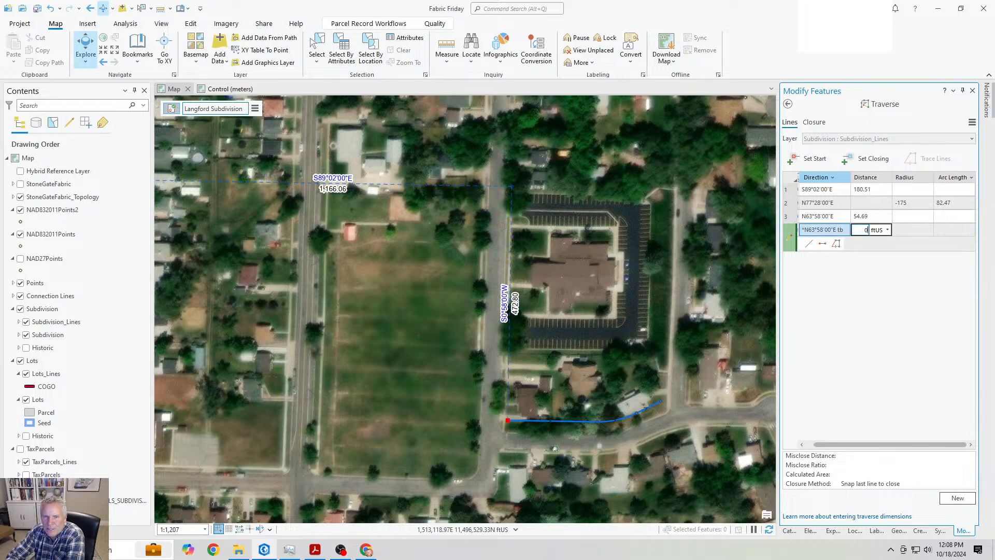
{"action": "key", "text": "Tab"}
{"action": "type", "text": "-25"}
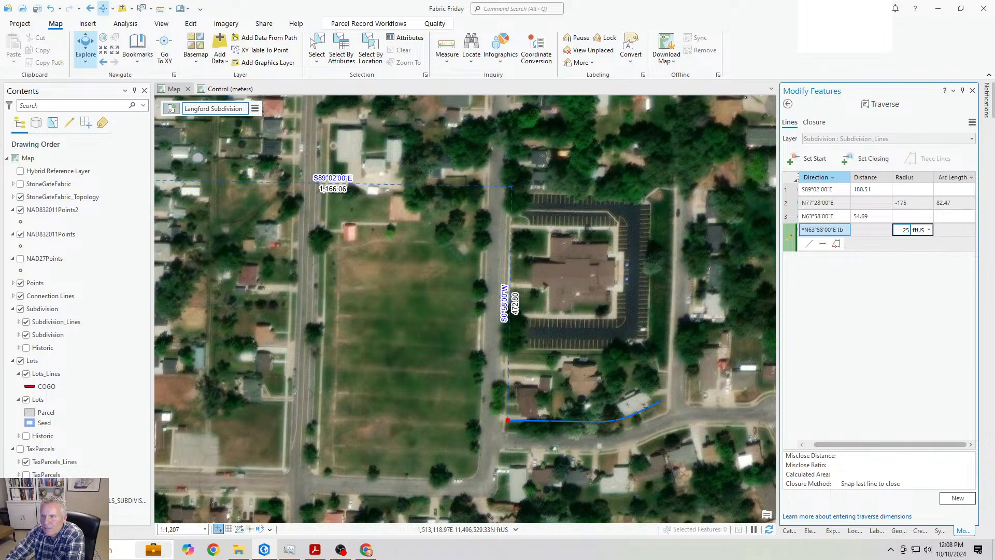
{"action": "key", "text": "Tab"}
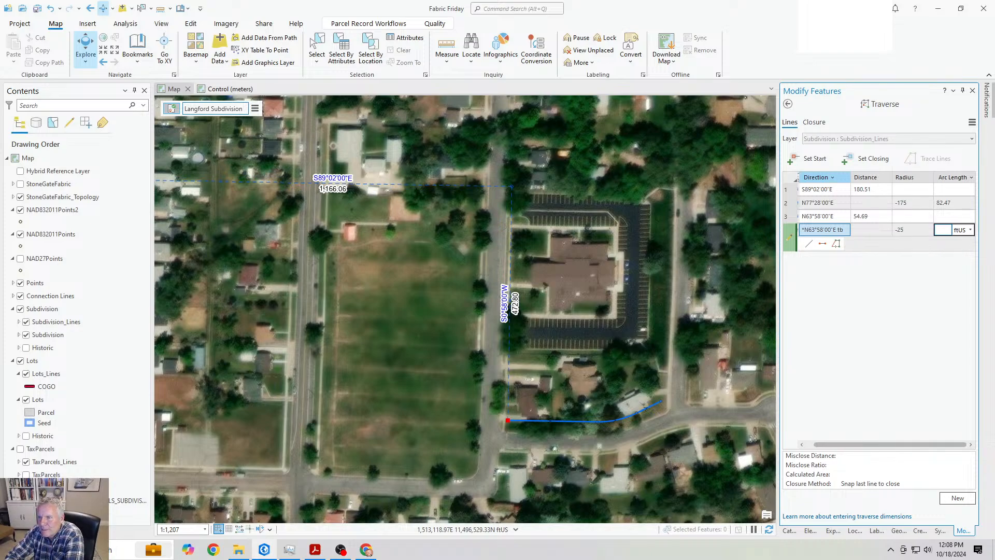
{"action": "type", "text": "27.49"}
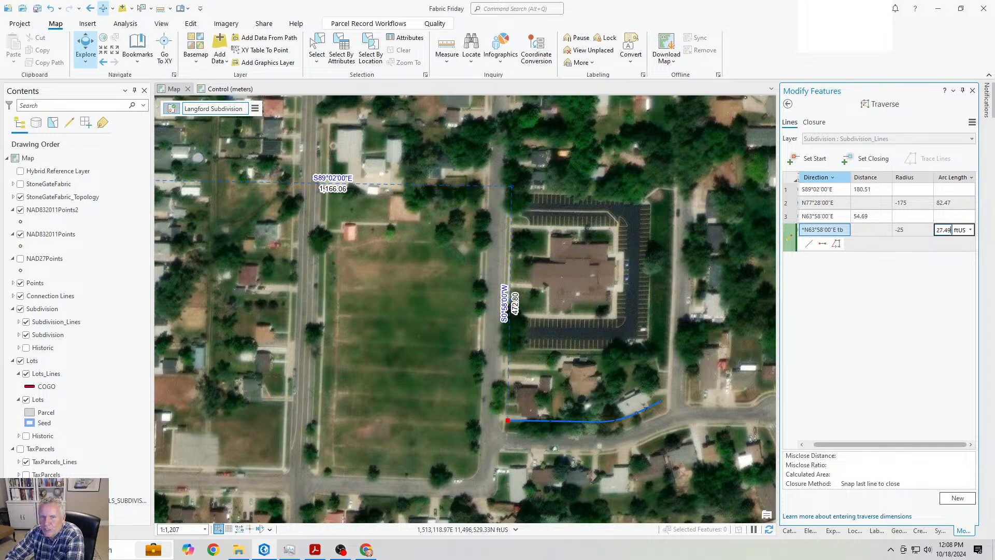
{"action": "key", "text": "Return"}
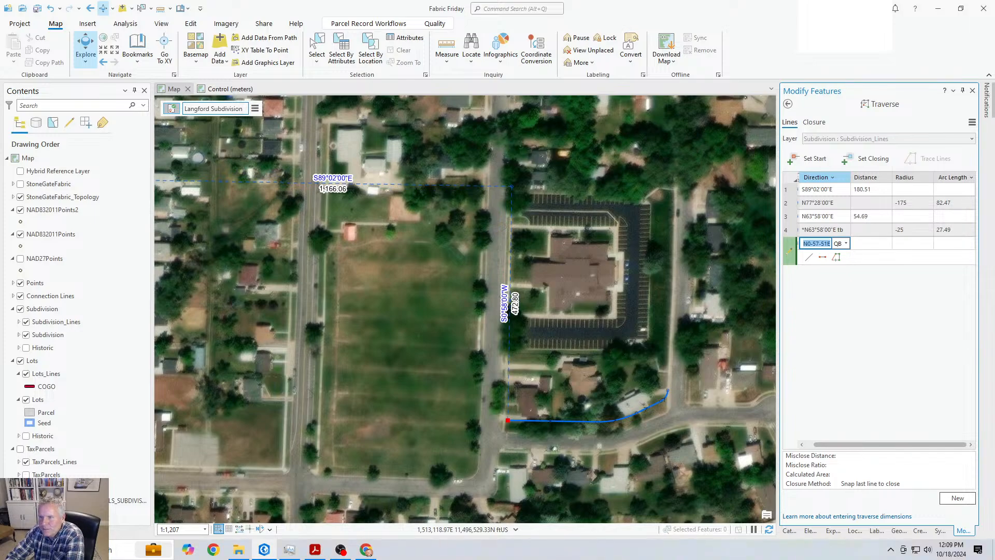
Step: Add the fifth boundary course as N0°58'00"E with a distance of 156.3 ftUS
{"action": "type", "text": "0."}
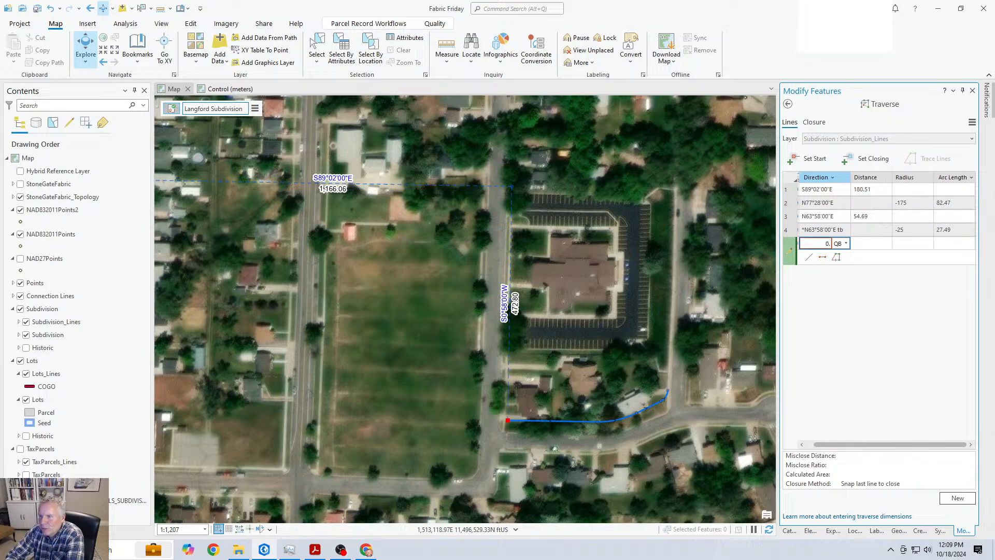
{"action": "type", "text": "58-1"}
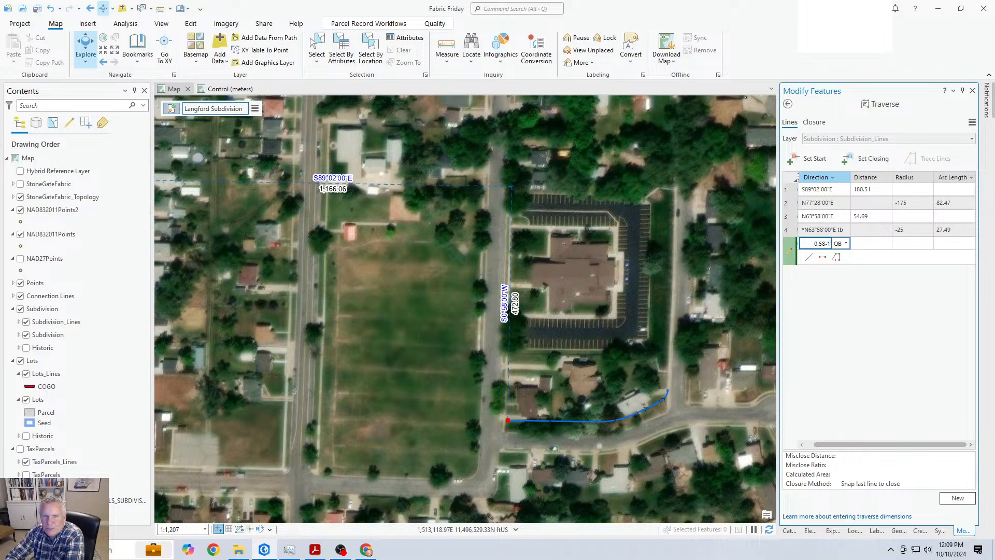
{"action": "key", "text": "Tab"}
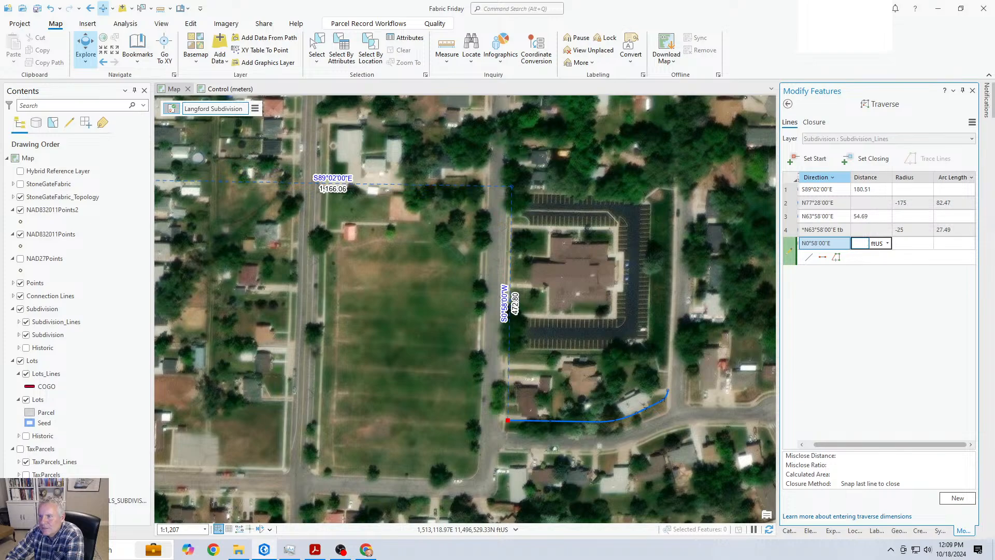
{"action": "type", "text": "156.3"}
{"action": "key", "text": "Return"}
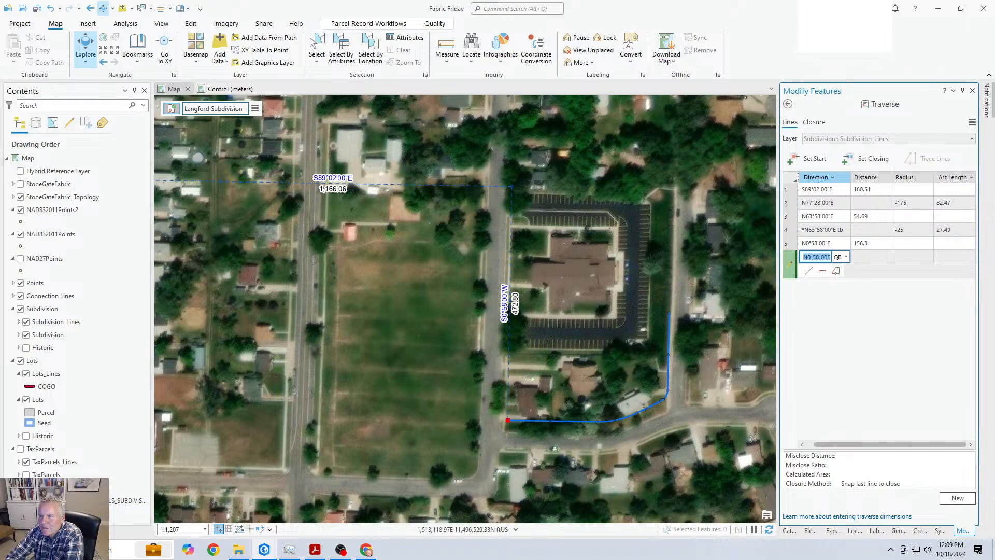
Step: Add the sixth boundary course as S89°02'00"E with a distance of 50 ftUS
{"action": "type", "text": "s89-02-00e"}
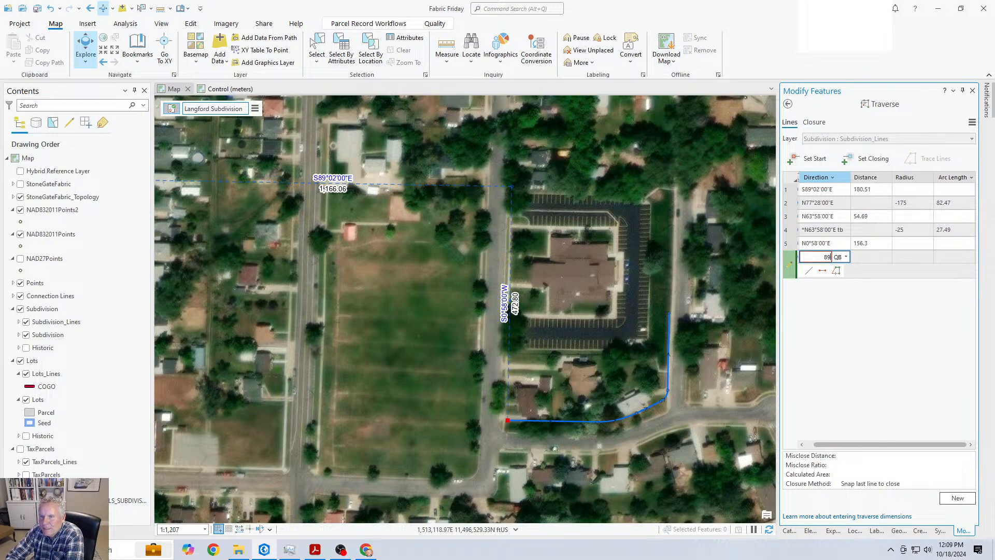
{"action": "key", "text": "Return"}
{"action": "type", "text": "50"}
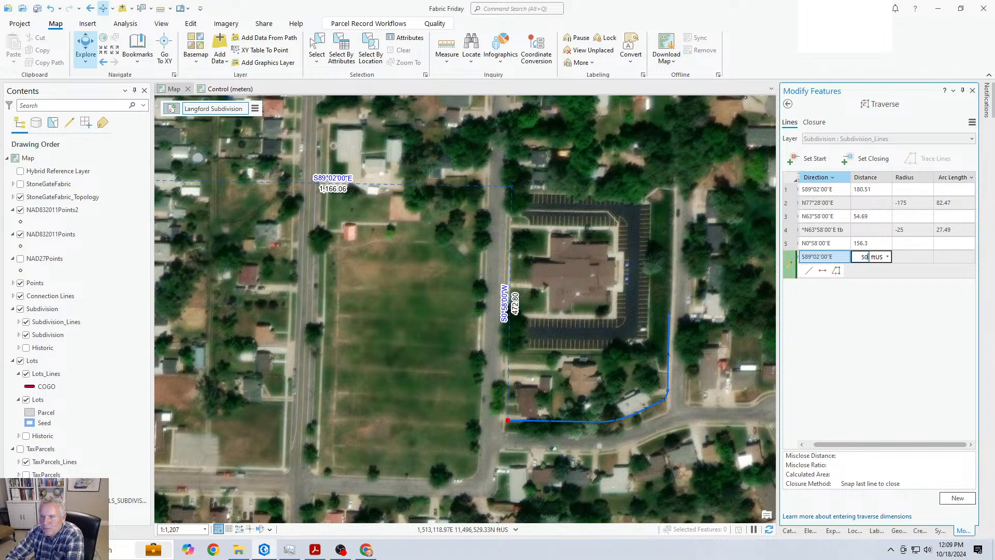
{"action": "key", "text": "Return"}
Step: Add the seventh boundary course as S0°25'00"W with a distance of 20 ftUS
{"action": "type", "text": "s0-25-00w"}
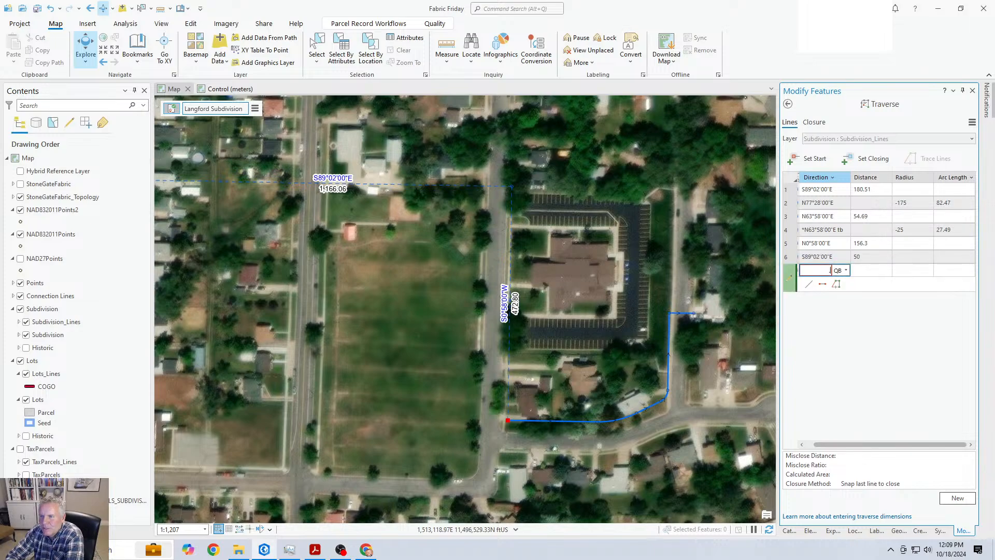
{"action": "key", "text": "Return"}
{"action": "type", "text": "20"}
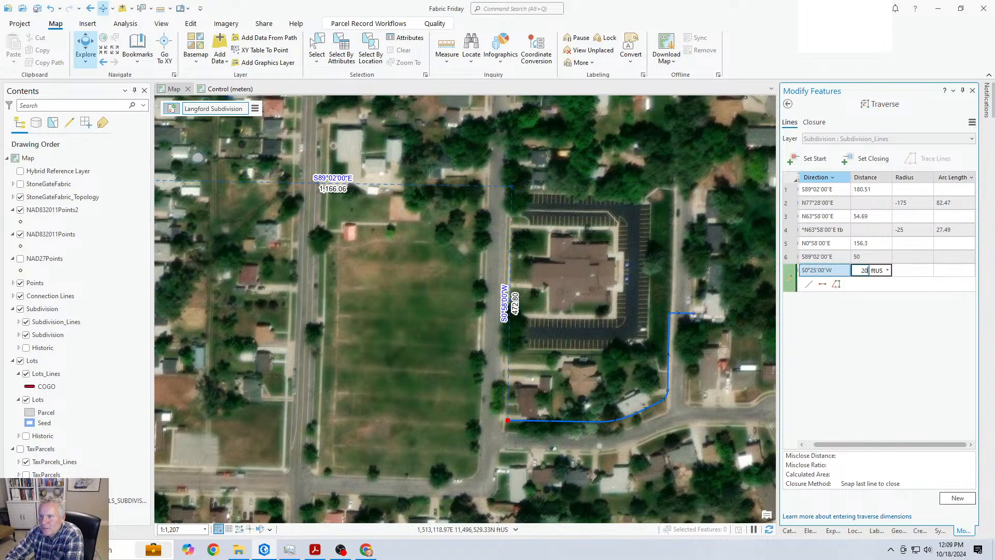
{"action": "key", "text": "Return"}
Step: Start the eighth boundary course with the direction S89°02'00"E and no distance
{"action": "type", "text": "89.02."}
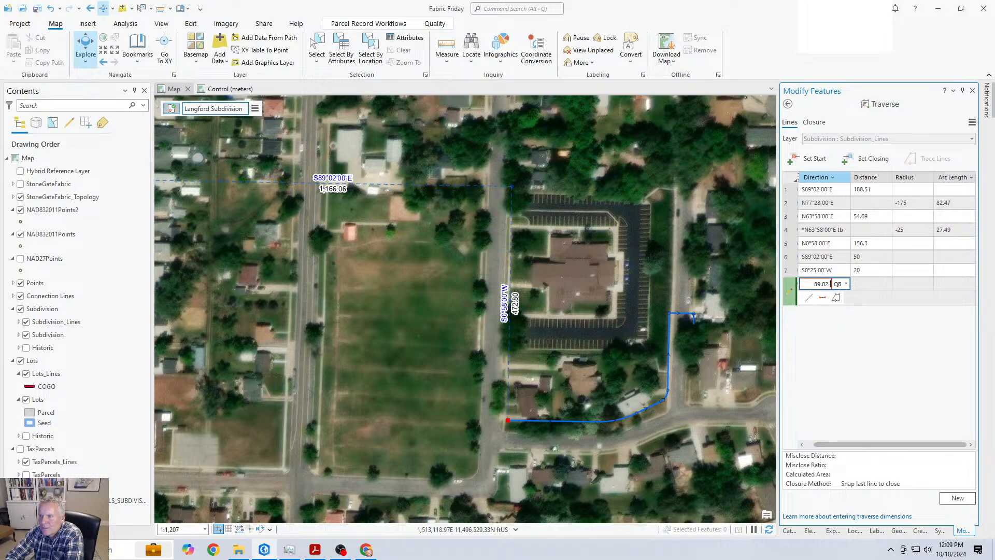
{"action": "type", "text": "2"}
{"action": "key", "text": "Return"}
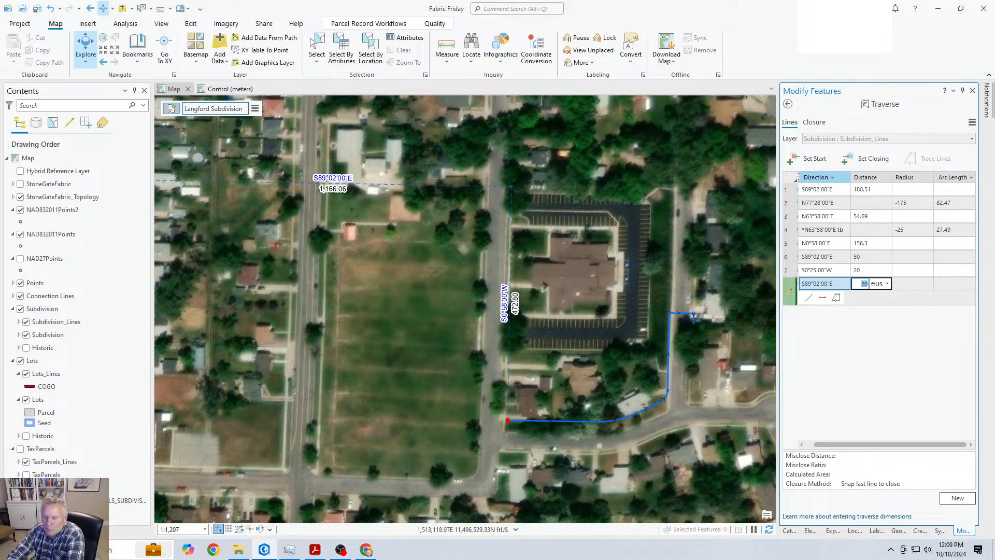
{"action": "key", "text": "Escape"}
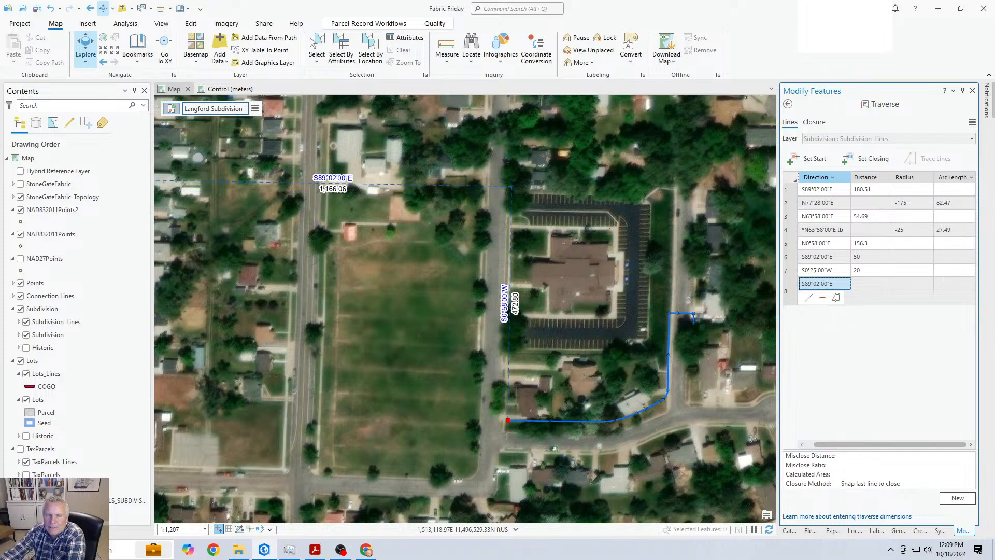
{"action": "key", "text": "F2"}
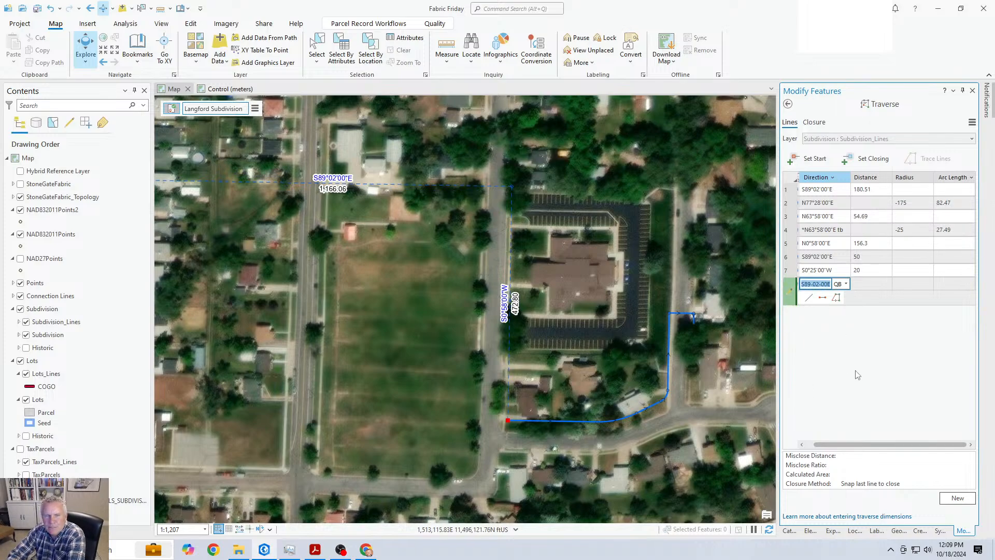
Step: Correct the seventh boundary course's direction to S0°58'00"W, keeping its distance
{"action": "left_click", "coordinate": [817, 270]}
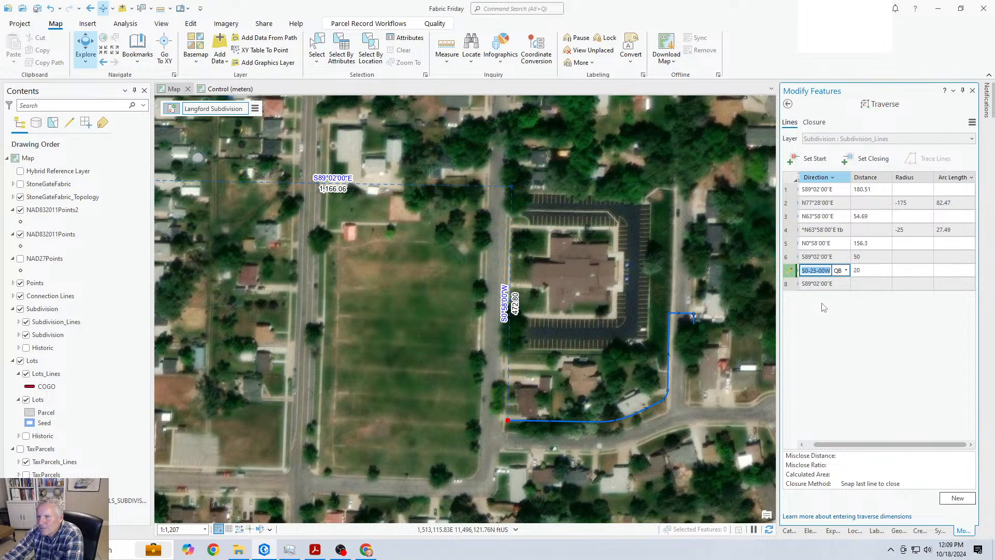
{"action": "type", "text": "0.58-3"}
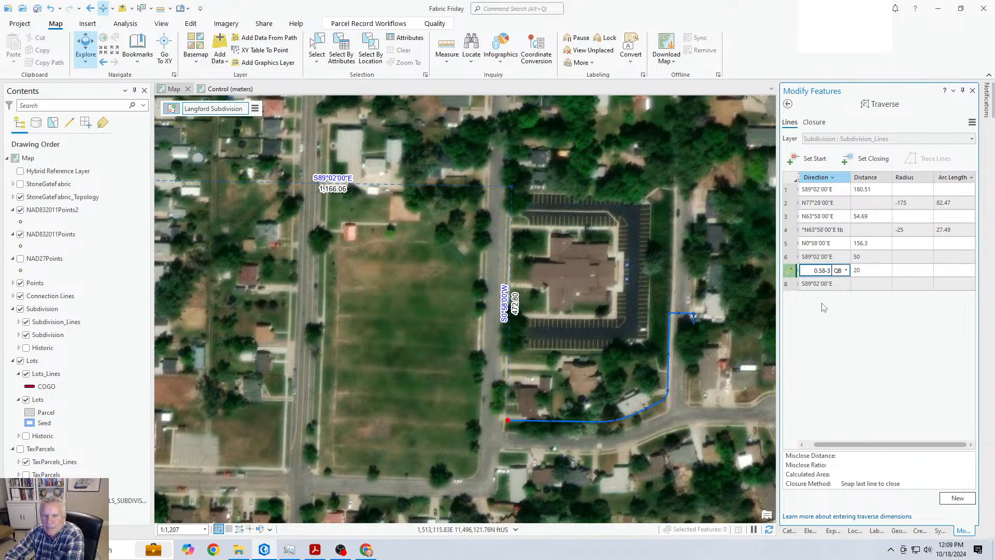
{"action": "key", "text": "Tab"}
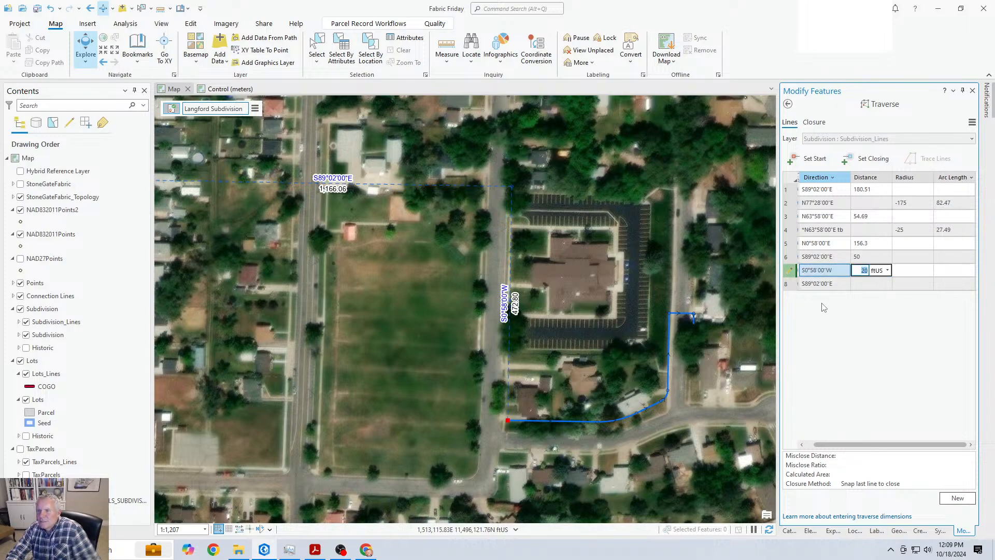
{"action": "key", "text": "Return"}
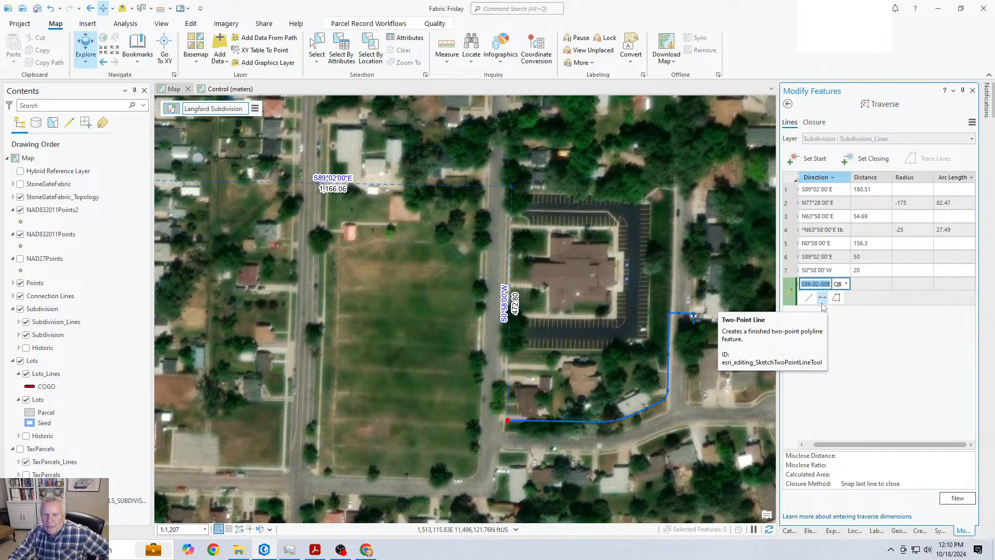
Step: Define the eighth boundary course with a -90 degree deflection from the previous course and a distance of 181.28 ftUS
{"action": "key", "text": "BackSpace"}
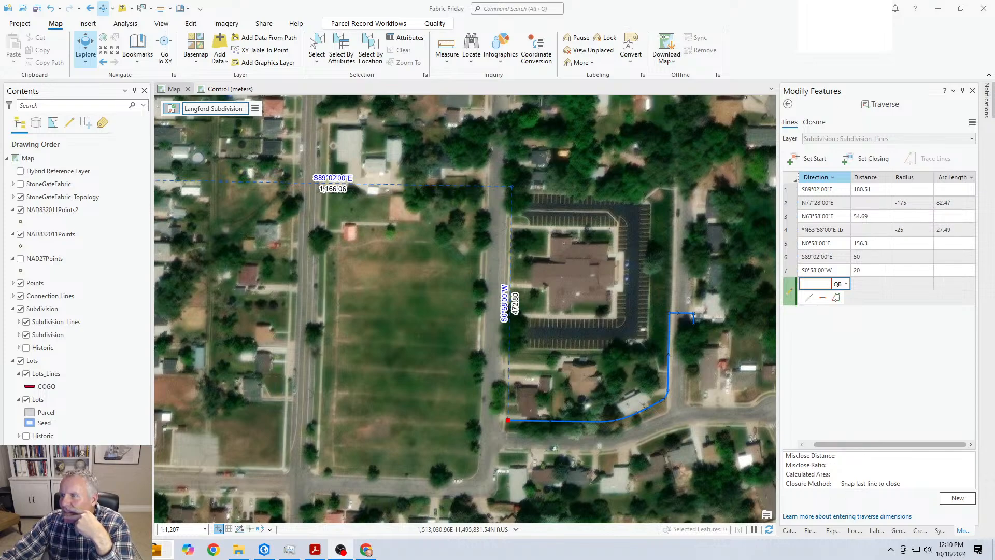
{"action": "left_click", "coordinate": [830, 284]}
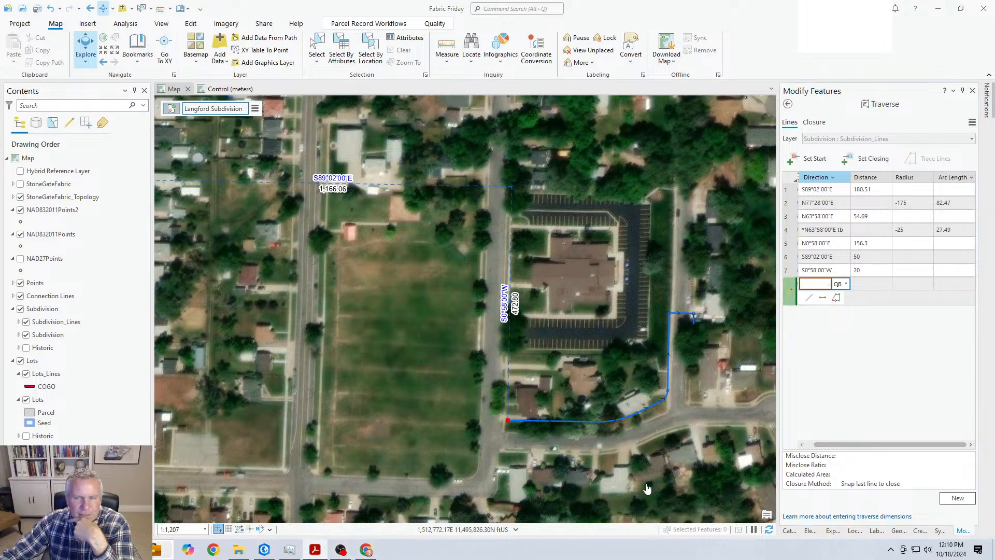
{"action": "left_click", "coordinate": [816, 284]}
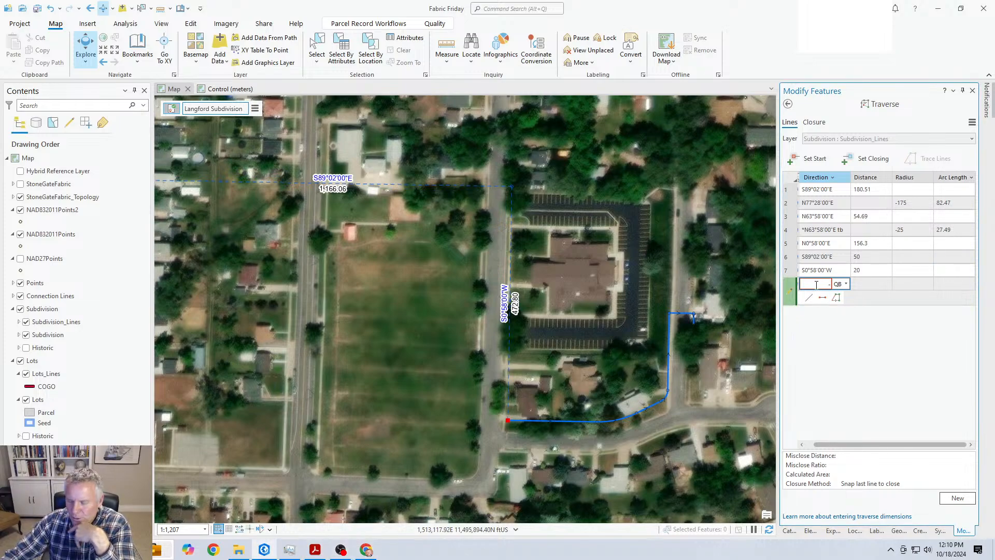
{"action": "type", "text": "-90"}
{"action": "key", "text": "Tab"}
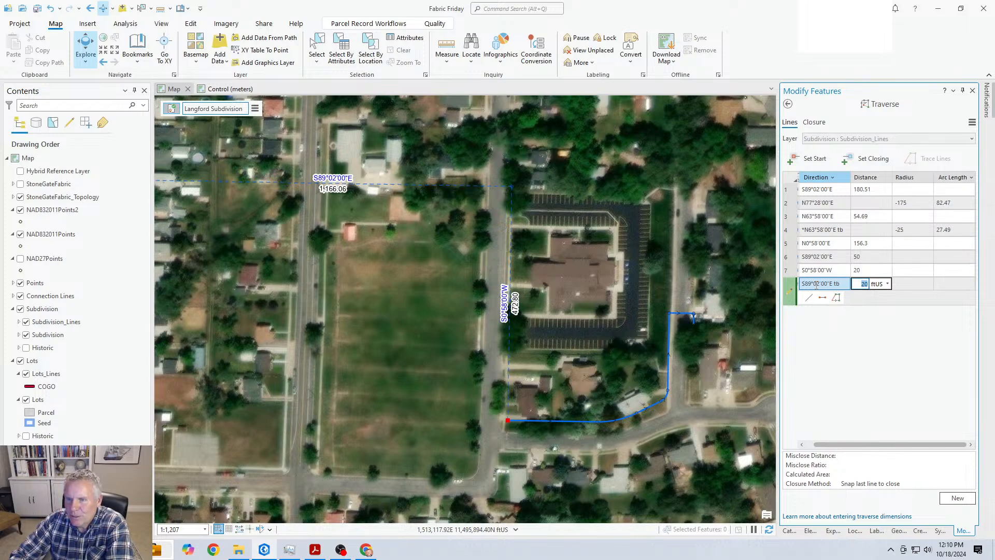
{"action": "type", "text": "181.28"}
{"action": "key", "text": "Return"}
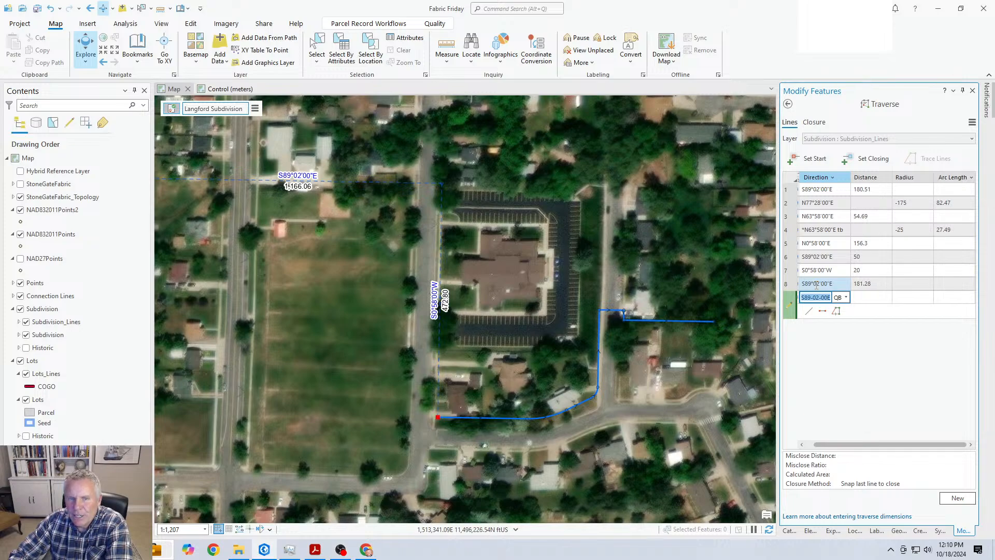
Step: Add the ninth boundary course with a 90 degree deflection from the previous course and a distance of 8.52 ftUS
{"action": "key", "text": "BackSpace"}
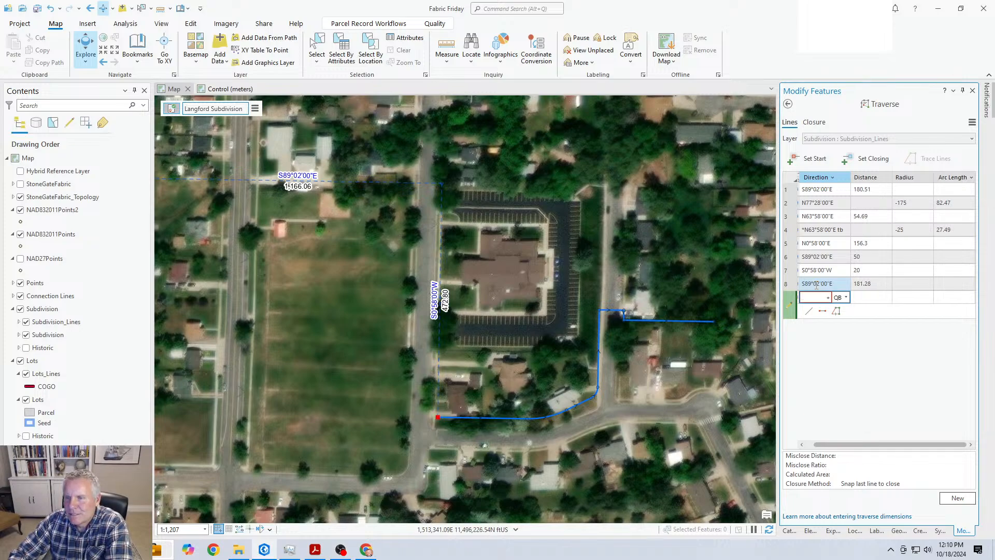
{"action": "type", "text": "90"}
{"action": "key", "text": "Tab"}
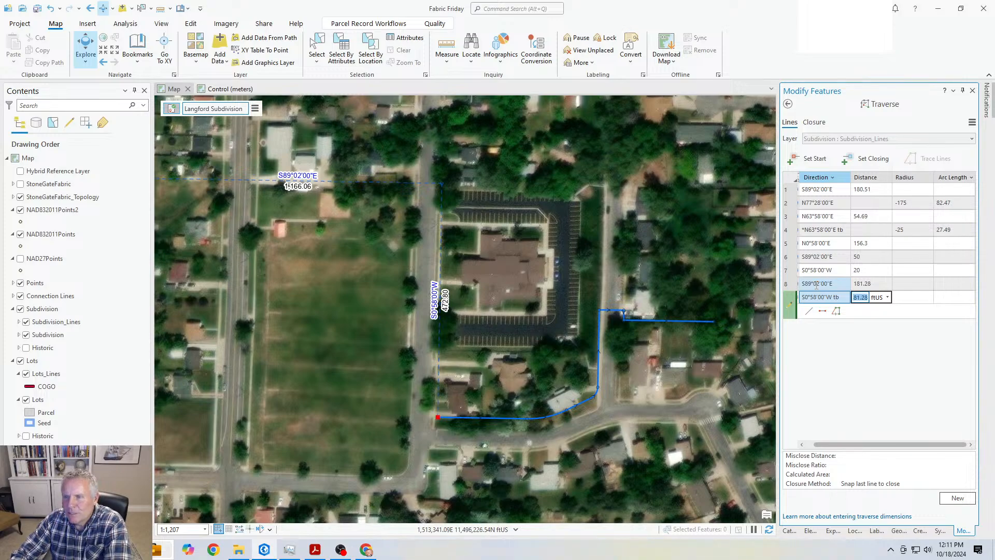
{"action": "type", "text": "8.52"}
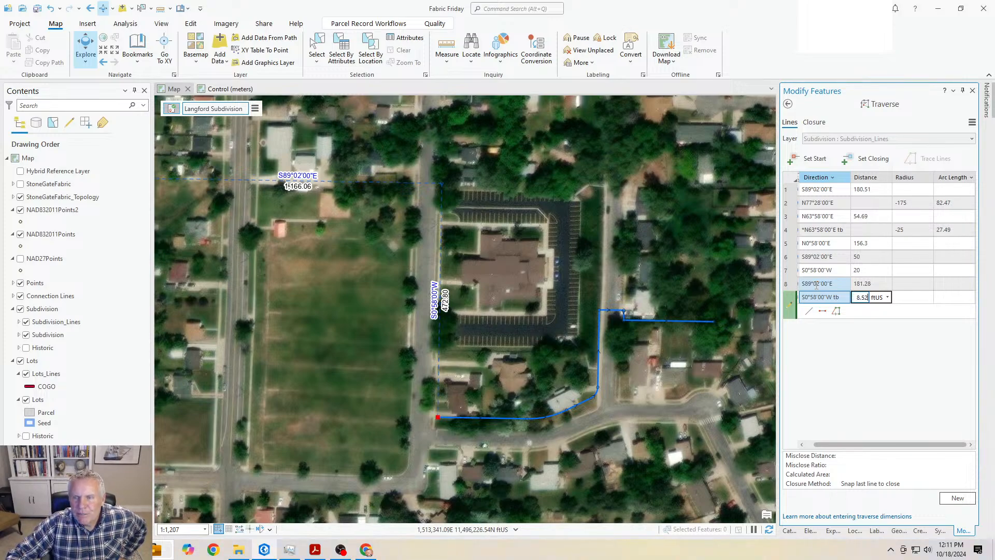
{"action": "key", "text": "Return"}
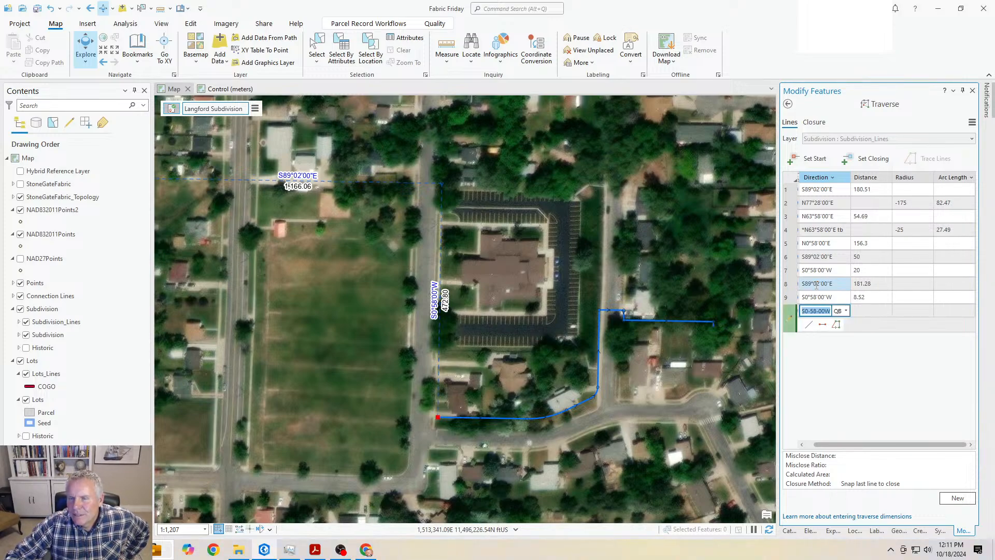
Step: Add the tenth boundary course as a deflection from the previous course to S89°02'00"E, with a distance of 146.27 ftUS
{"action": "key", "text": "BackSpace"}
{"action": "type", "text": "-"}
{"action": "key", "text": "Return"}
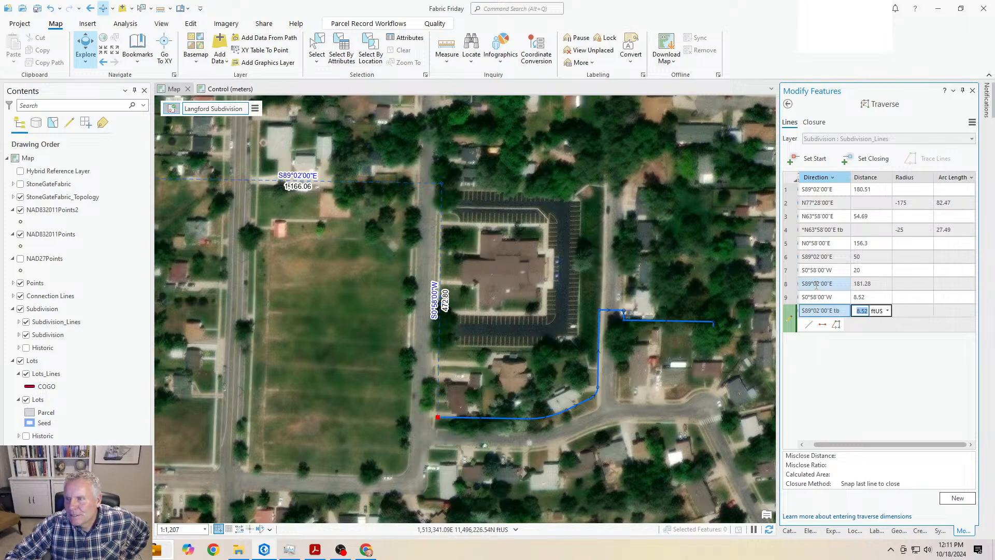
{"action": "type", "text": "46.27"}
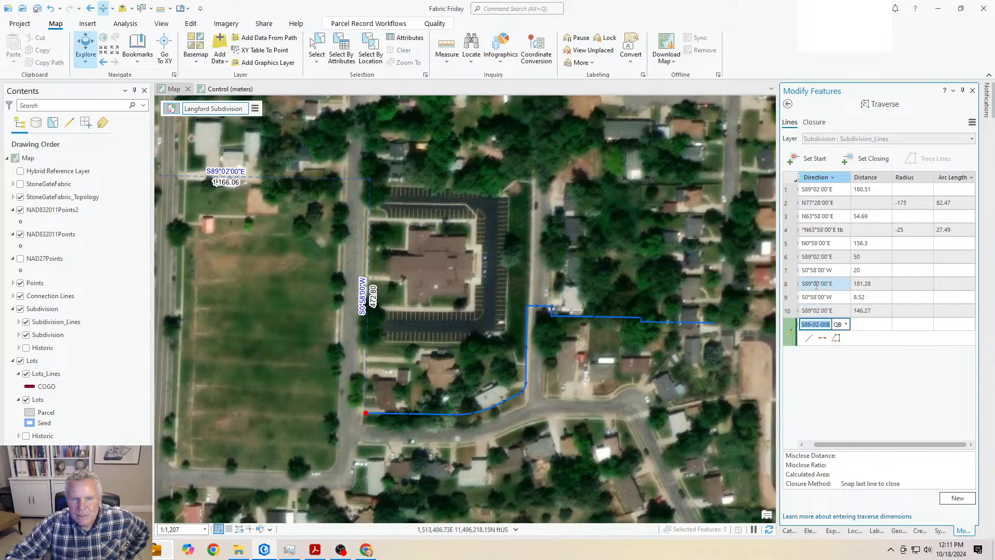
{"action": "key", "text": "Return"}
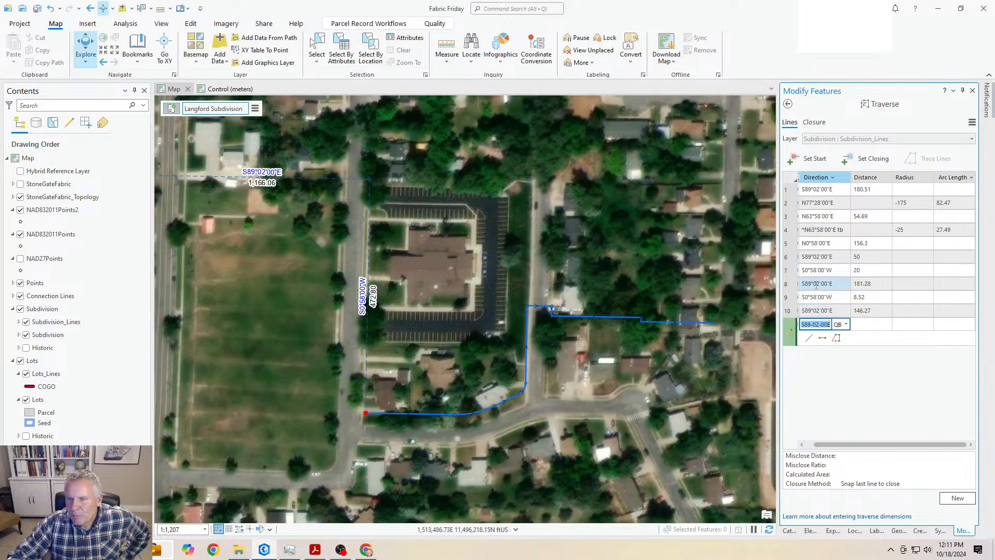
Step: Add the eleventh boundary course as a deflection from the previous course to S0°58'00"W, with a distance of 163.92 ftUS
{"action": "type", "text": "-90"}
{"action": "key", "text": "Tab"}
{"action": "type", "text": "163."}
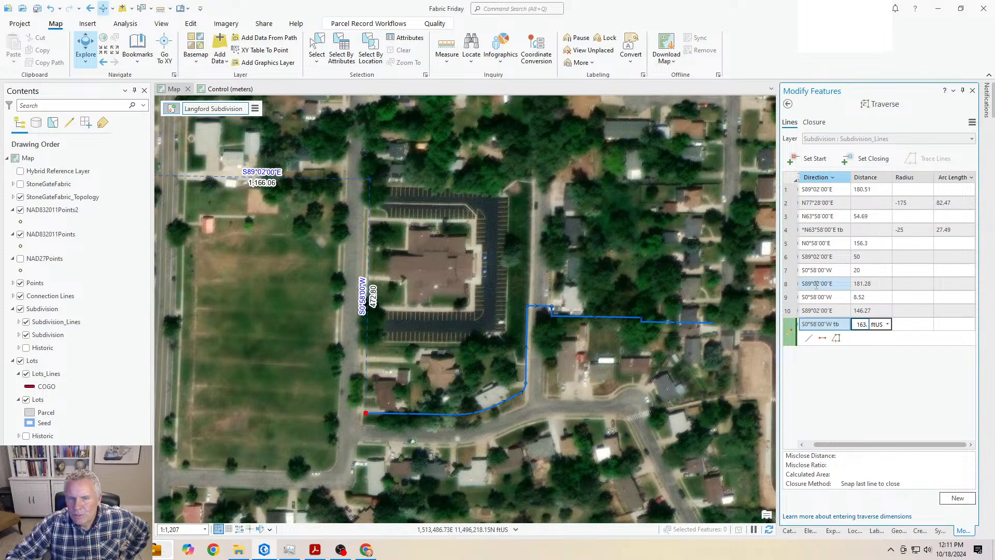
{"action": "type", "text": "92"}
{"action": "key", "text": "Return"}
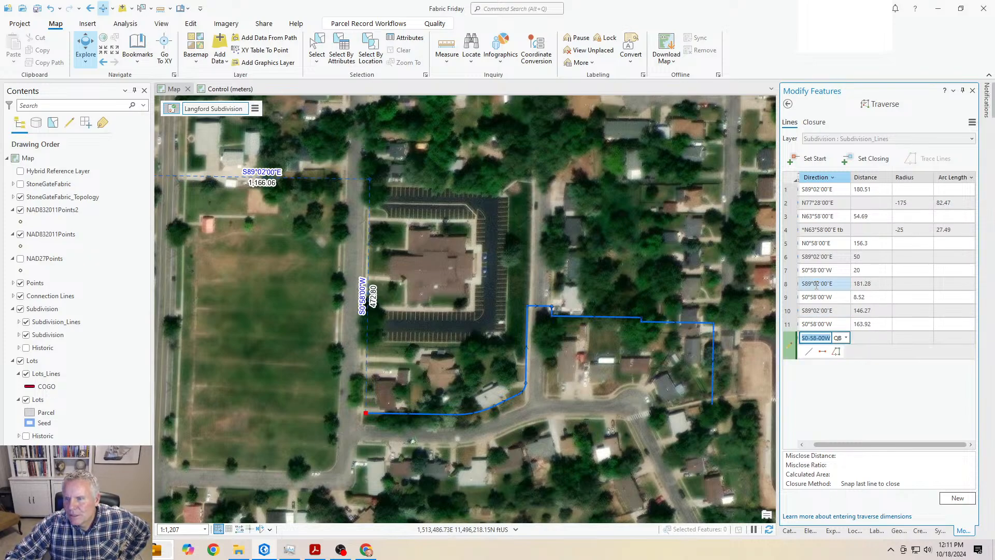
Step: Add the twelfth boundary course with a -90 degree deflection to S89°02'00"E and a distance of 35.19 ftUS
{"action": "type", "text": "+"}
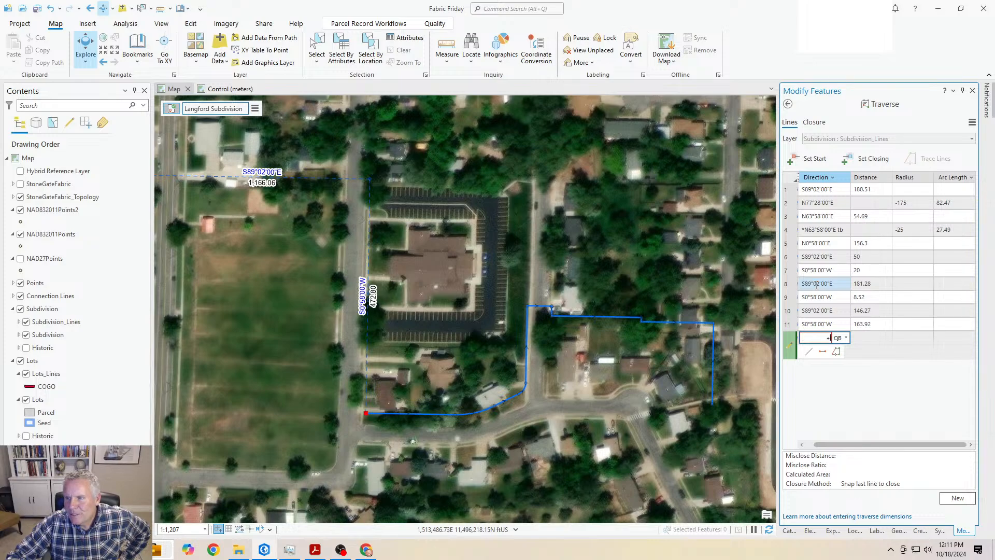
{"action": "key", "text": "BackSpace"}
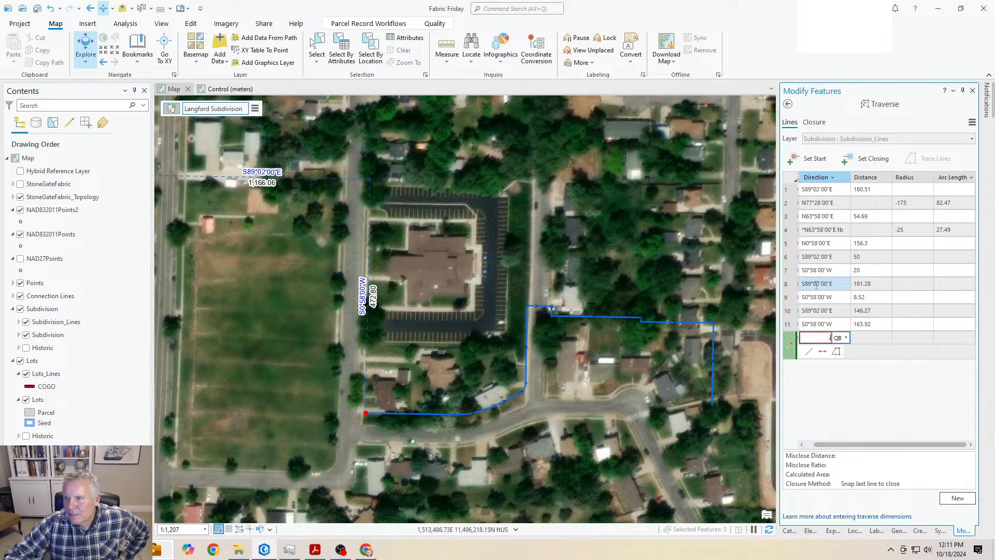
{"action": "type", "text": "-90"}
{"action": "key", "text": "Tab"}
{"action": "type", "text": "35.19"}
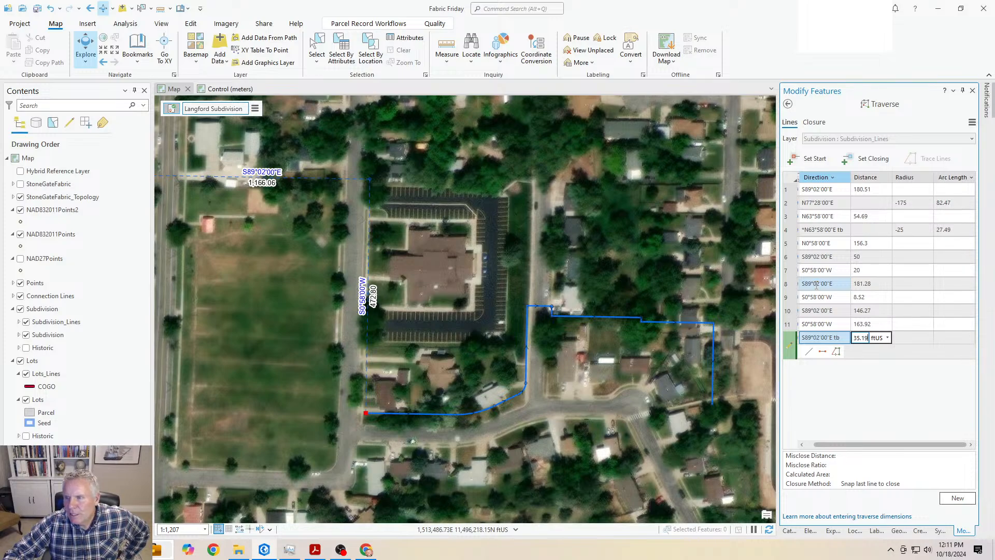
{"action": "key", "text": "Return"}
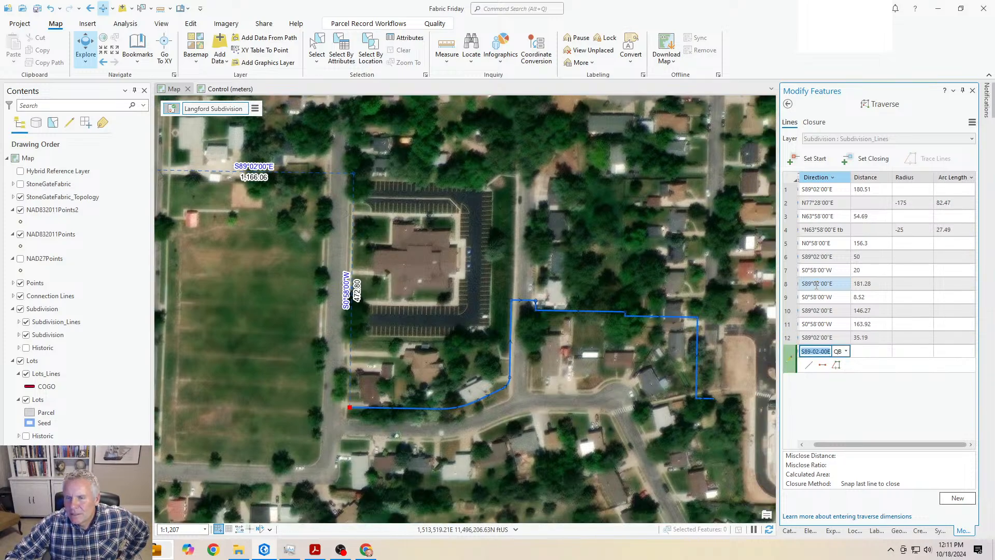
Step: Add the thirteenth boundary course with the direction S21°25'00"E and a distance of 129.84 ftUS
{"action": "type", "text": "21.2"}
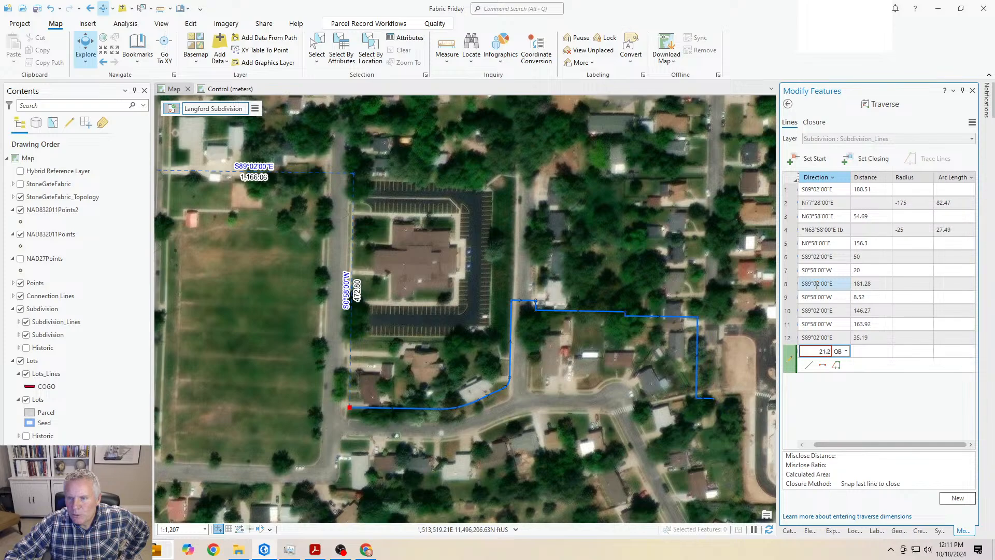
{"action": "type", "text": "5-2"}
{"action": "key", "text": "Tab"}
{"action": "type", "text": "1"}
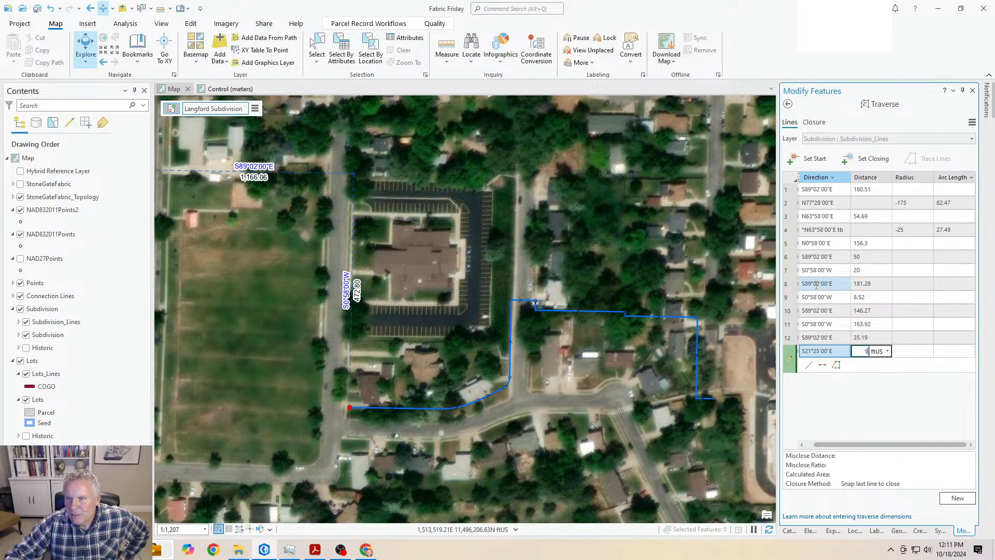
{"action": "type", "text": "29.84"}
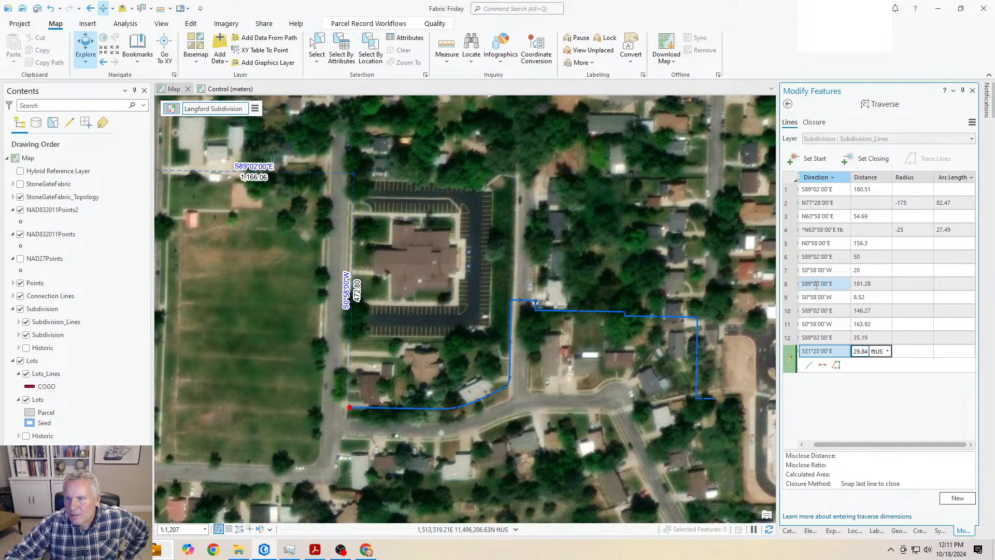
{"action": "key", "text": "Return"}
Step: Add the fourteenth boundary course with the direction S0°58'00"W and a distance of 75 ftUS
{"action": "type", "text": "s0-58-00w"}
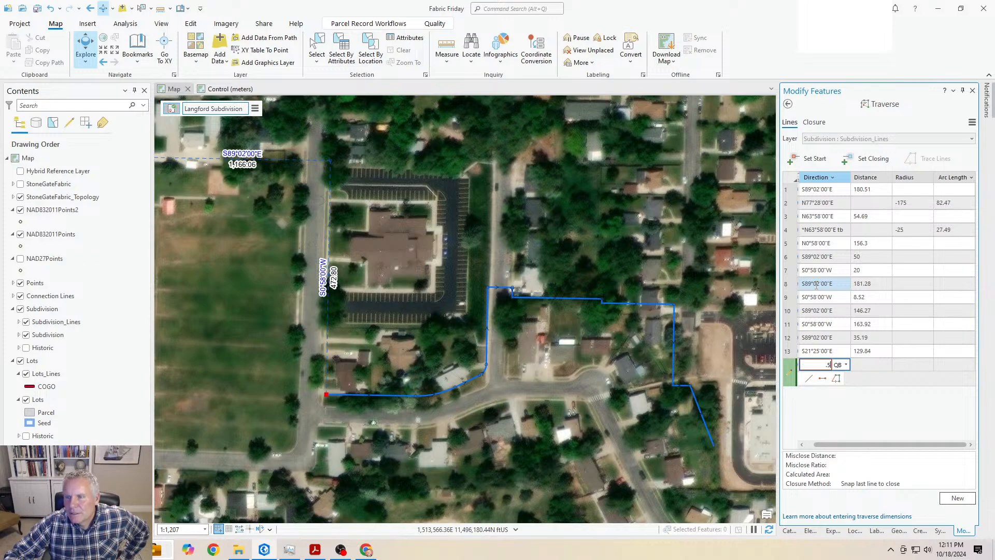
{"action": "key", "text": "Tab"}
{"action": "type", "text": "75"}
{"action": "key", "text": "Return"}
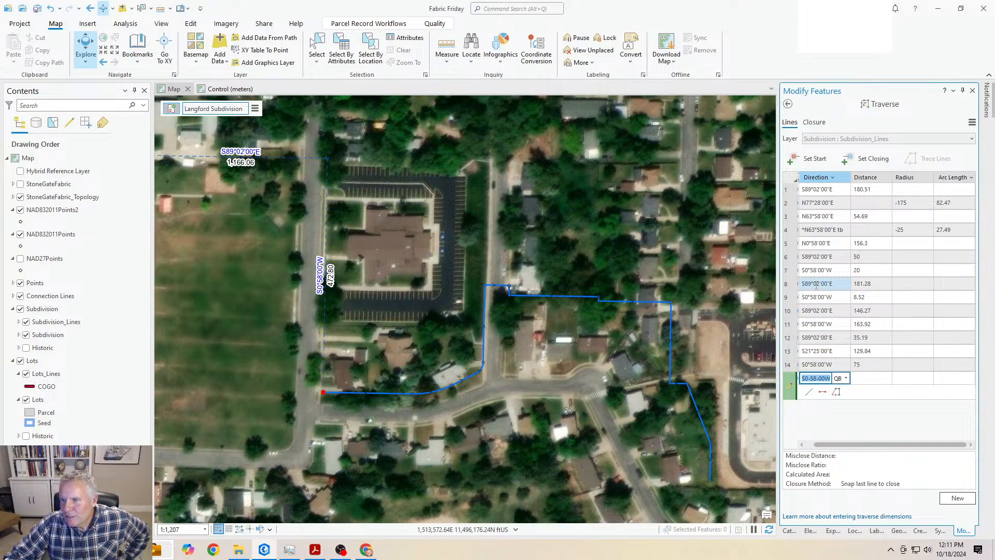
Step: Add the fifteenth boundary course with the direction N89°41'00"W and a distance of 320.89 ftUS
{"action": "type", "text": "89"}
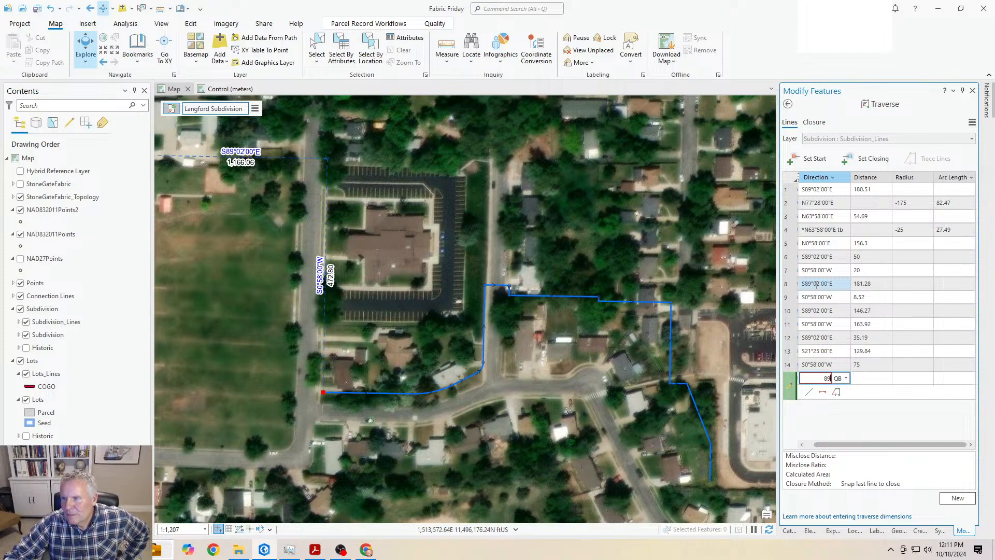
{"action": "type", "text": ".41-4"}
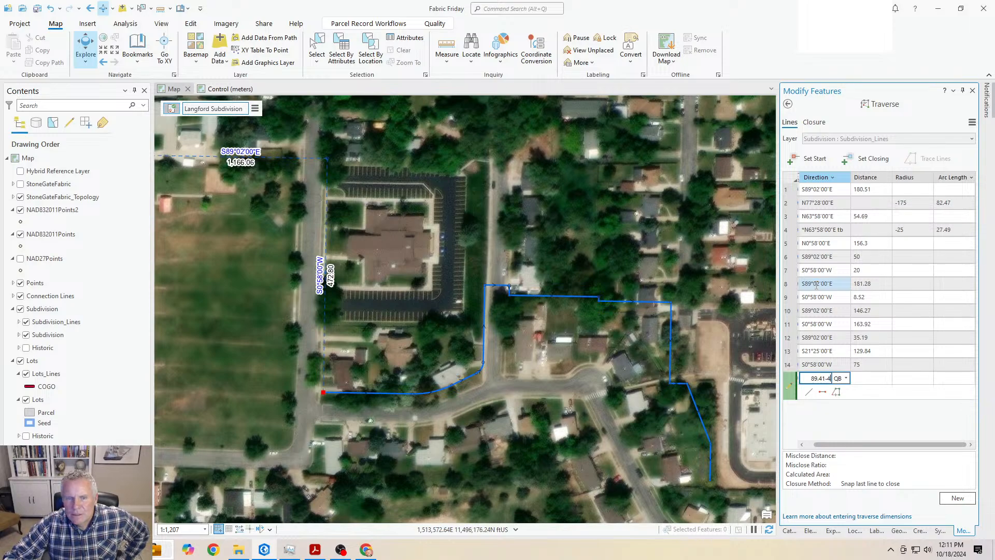
{"action": "key", "text": "Tab"}
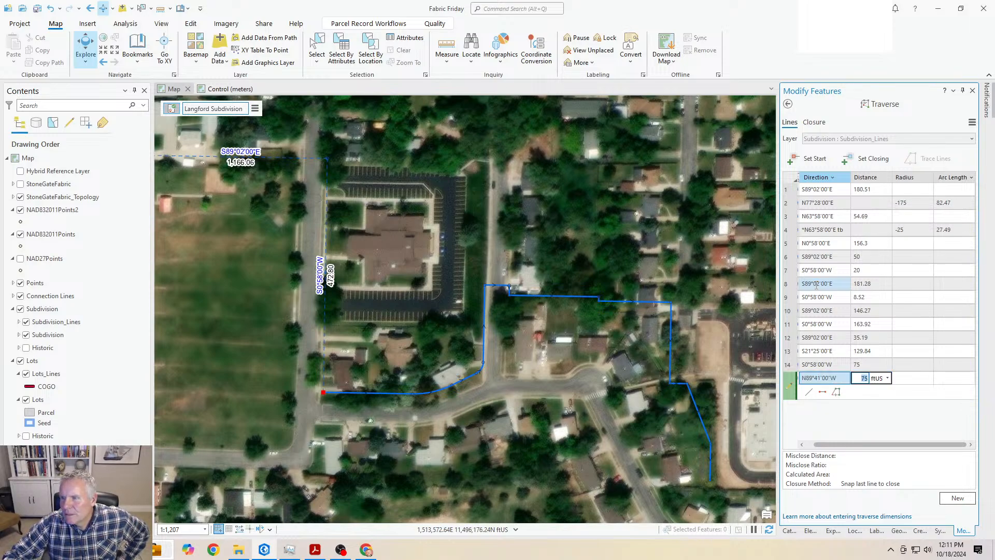
{"action": "type", "text": "20.89"}
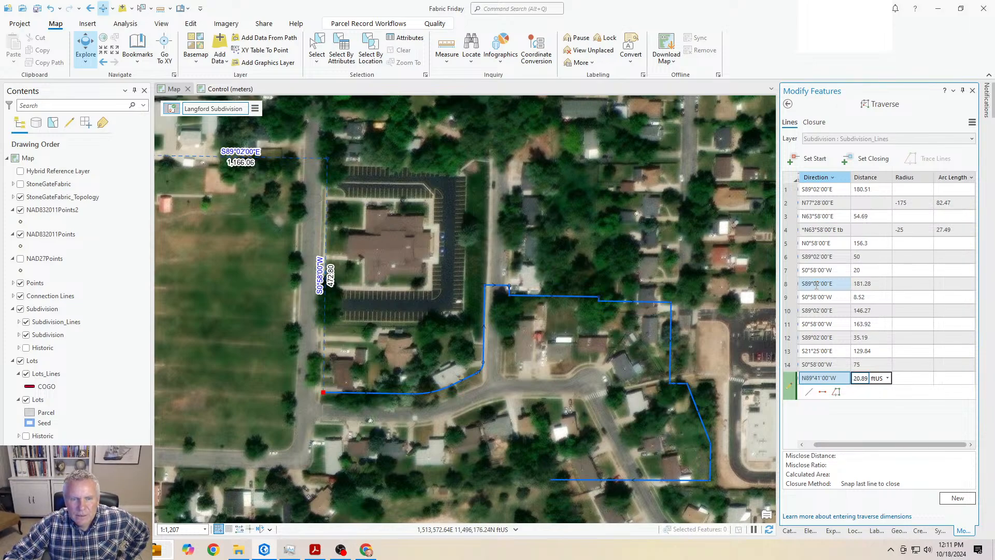
{"action": "key", "text": "Return"}
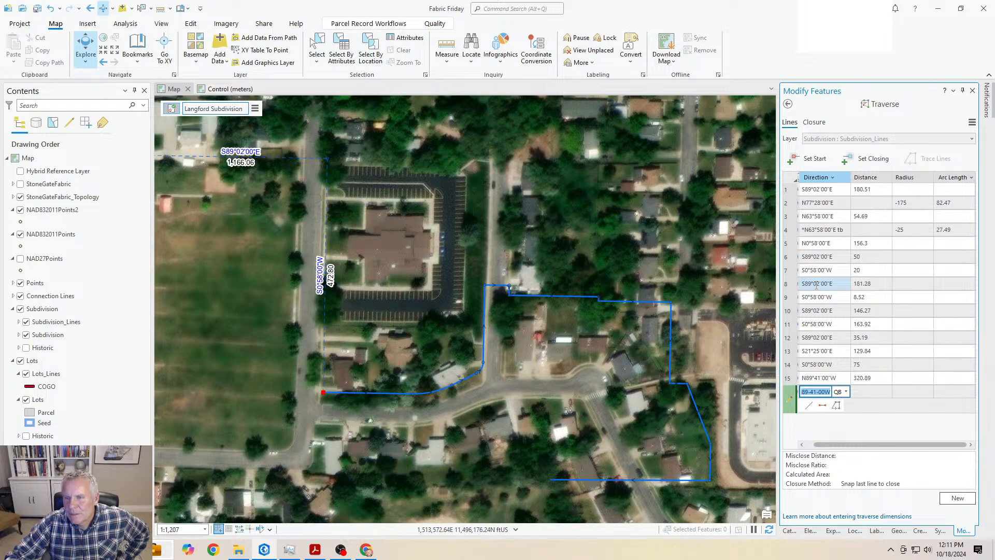
Step: Add the sixteenth boundary course with the direction N0°58'00"E and a distance of 11.74 ftUS
{"action": "type", "text": "n0-58-00e"}
{"action": "key", "text": "Tab"}
{"action": "type", "text": "11.7"}
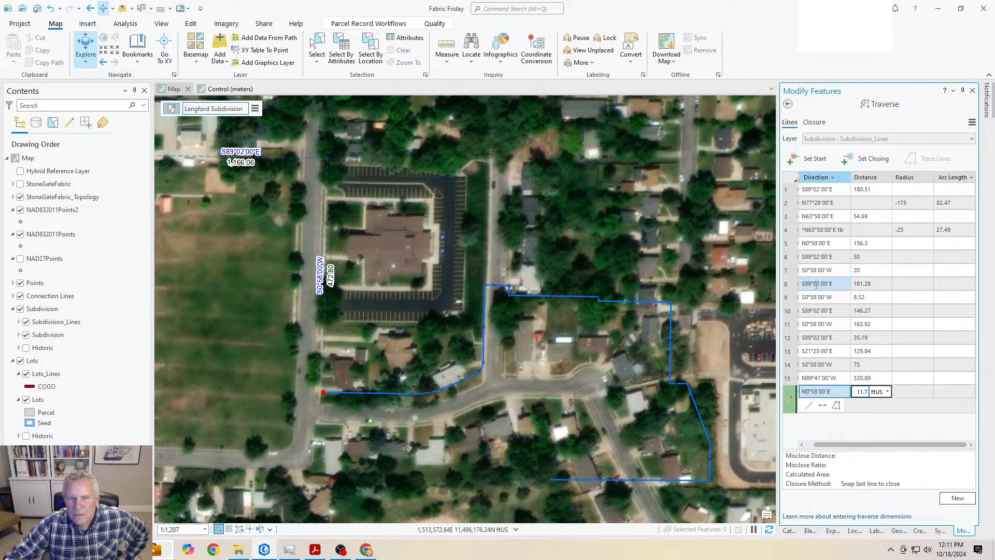
{"action": "type", "text": "4"}
{"action": "key", "text": "Return"}
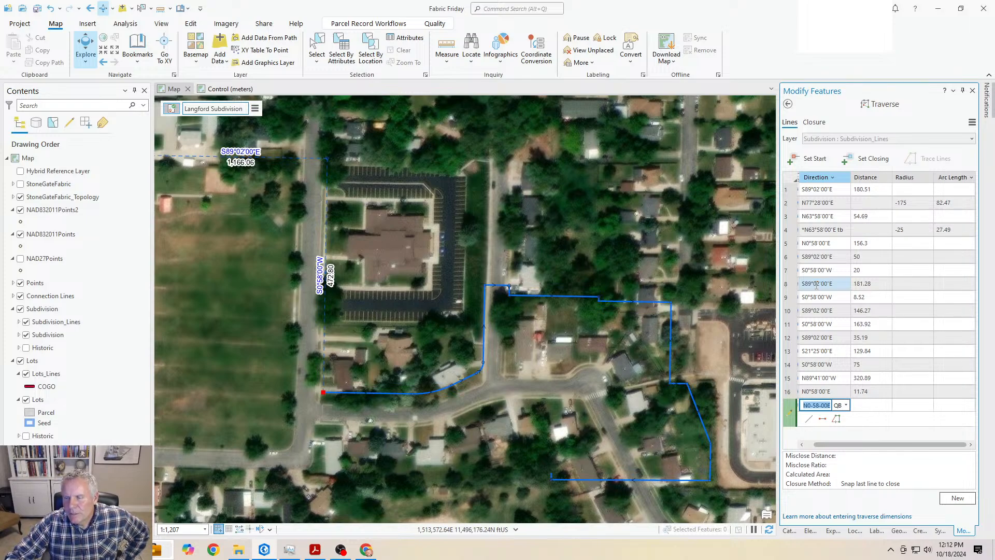
Step: Add the seventeenth boundary course with the direction N89°02'00"W and a distance of 463.67 ftUS
{"action": "key", "text": "BackSpace"}
{"action": "type", "text": "n89-02-00w"}
{"action": "key", "text": "Tab"}
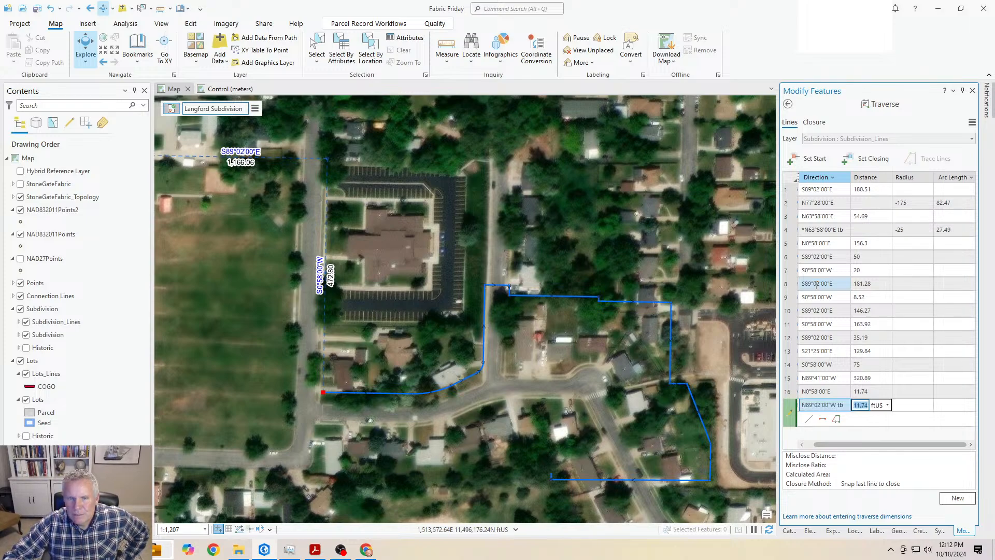
{"action": "type", "text": "4"}
{"action": "key", "text": "Return"}
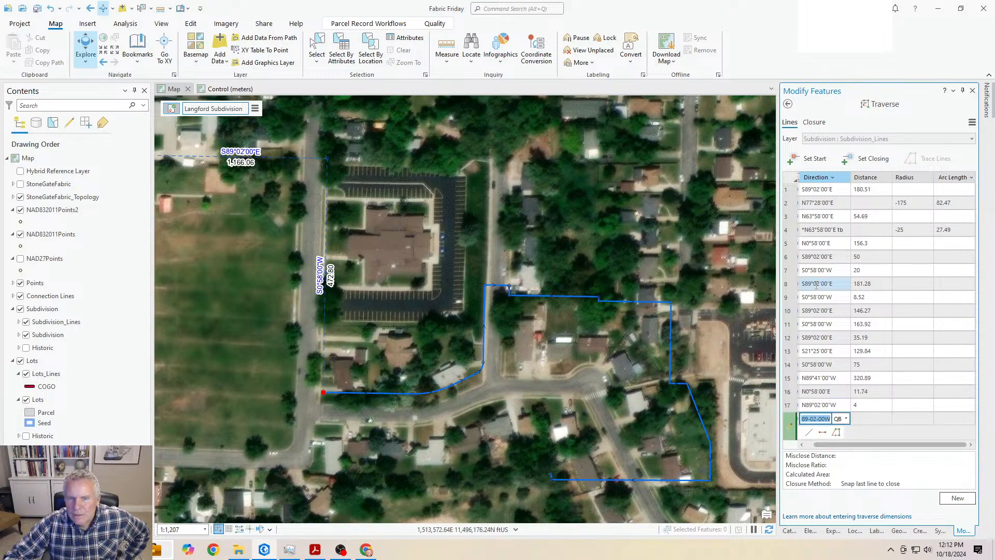
{"action": "left_click", "coordinate": [860, 405]}
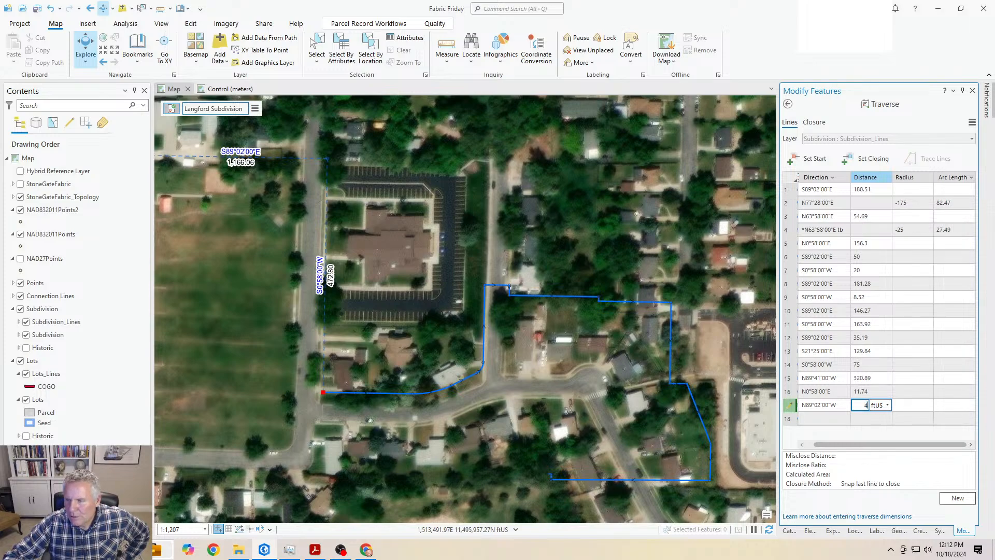
{"action": "type", "text": "63.67"}
{"action": "key", "text": "Return"}
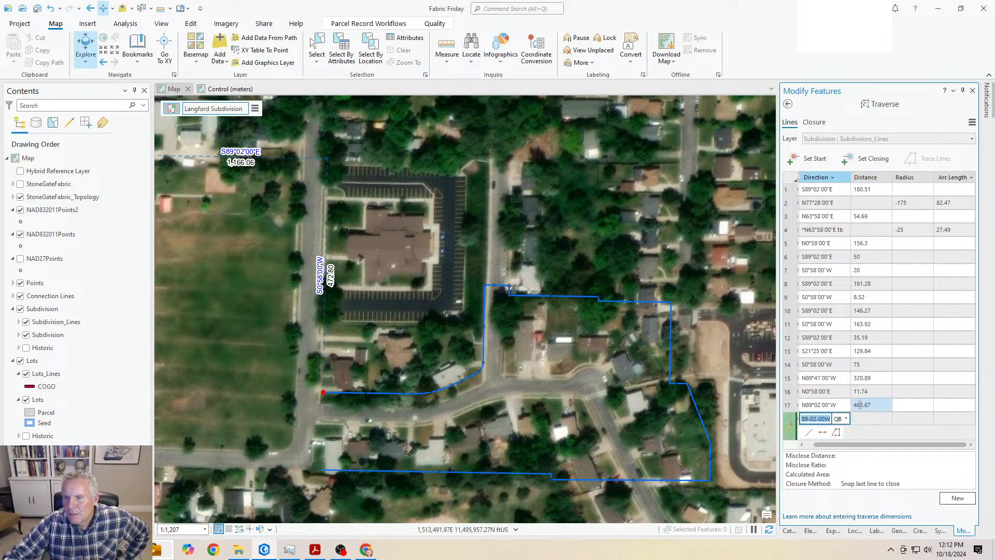
Step: Add the eighteenth boundary course with the direction N0°58'00"E and a distance of 156.92 ftUS to close the boundary
{"action": "key", "text": "BackSpace"}
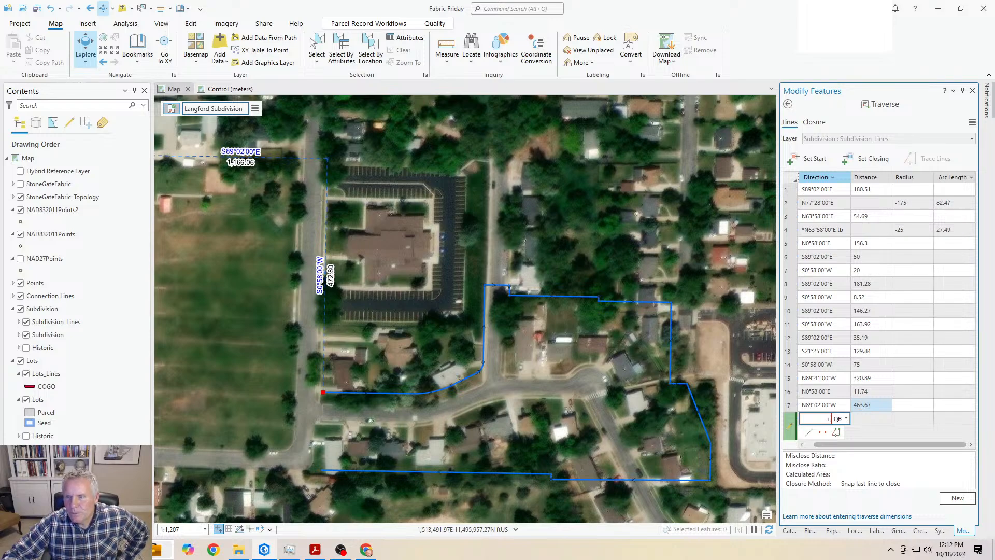
{"action": "type", "text": "n0-58-00e tb"}
{"action": "key", "text": "Tab"}
{"action": "type", "text": "56.92"}
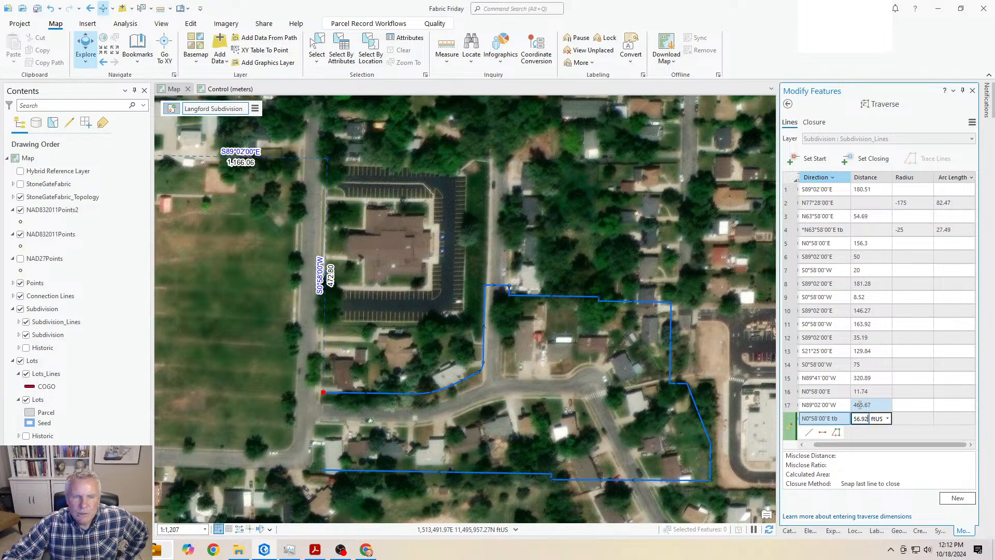
{"action": "key", "text": "Return"}
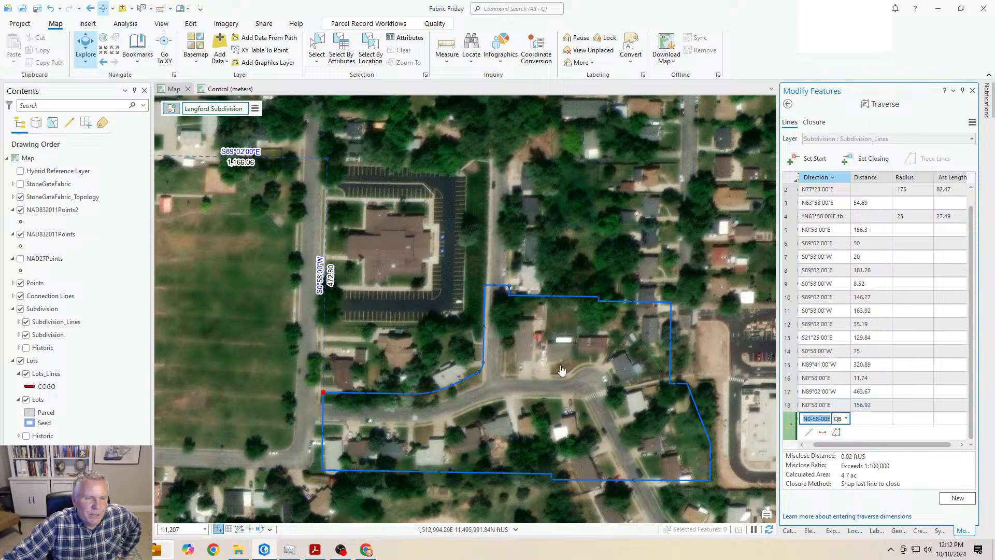
Step: Apply a ground to grid correction with ground direction S89°02'00"E, using the section line between the west and east control points as the grid line
{"action": "scroll", "coordinate": [546, 433], "scroll_direction": "up", "scroll_amount": 2}
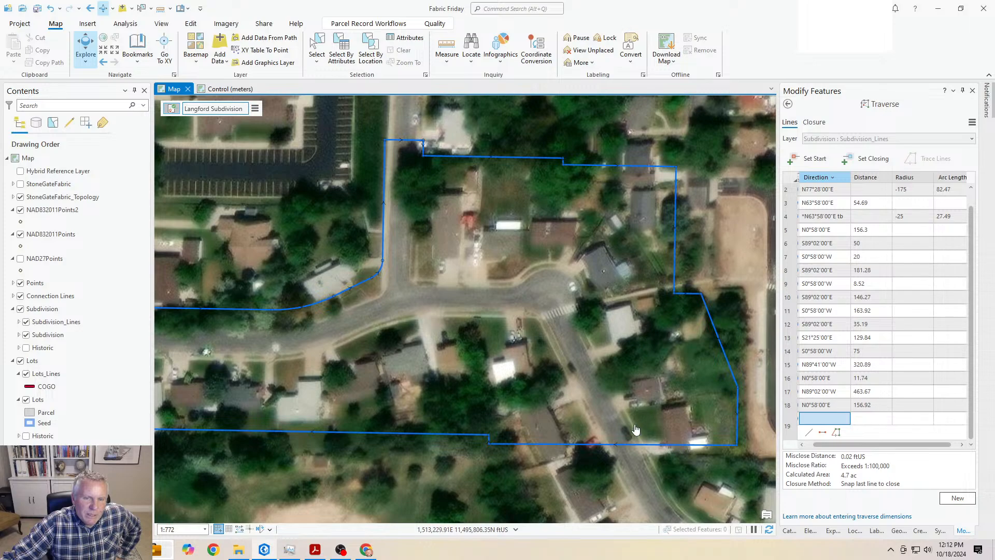
{"action": "scroll", "coordinate": [620, 423], "scroll_direction": "down", "scroll_amount": 4}
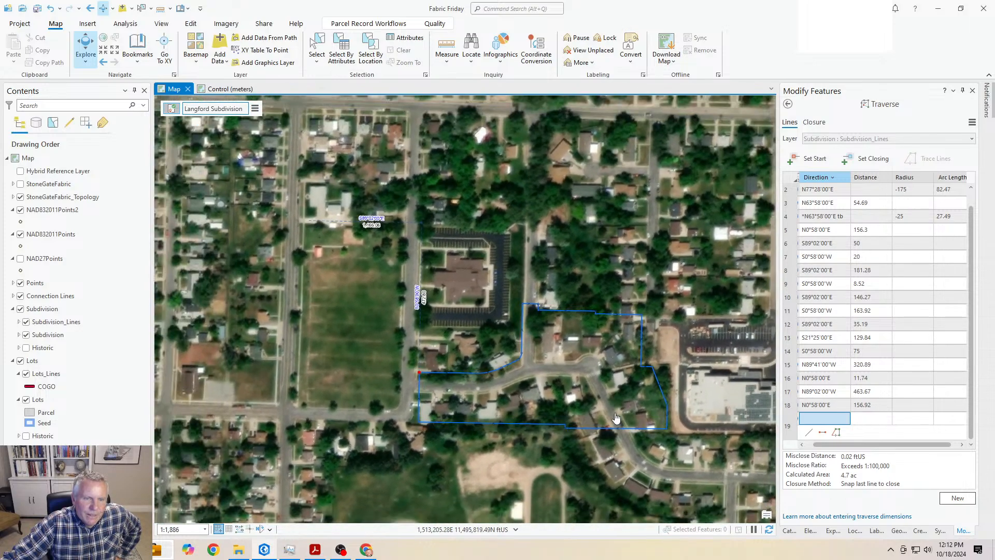
{"action": "left_click_drag", "start_coordinate": [386, 286], "coordinate": [387, 345]}
{"action": "scroll", "coordinate": [580, 341], "scroll_direction": "down", "scroll_amount": 2}
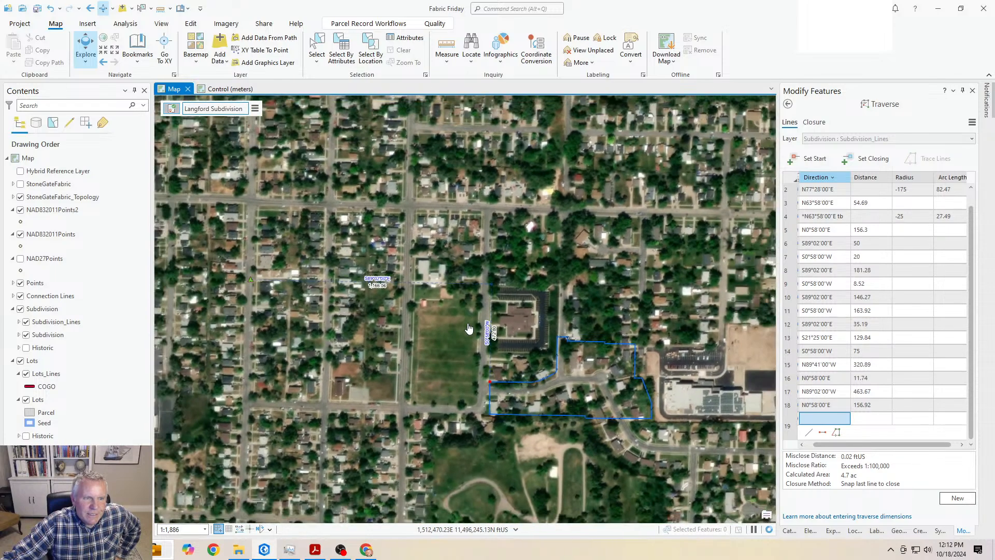
{"action": "scroll", "coordinate": [459, 344], "scroll_direction": "down", "scroll_amount": 2}
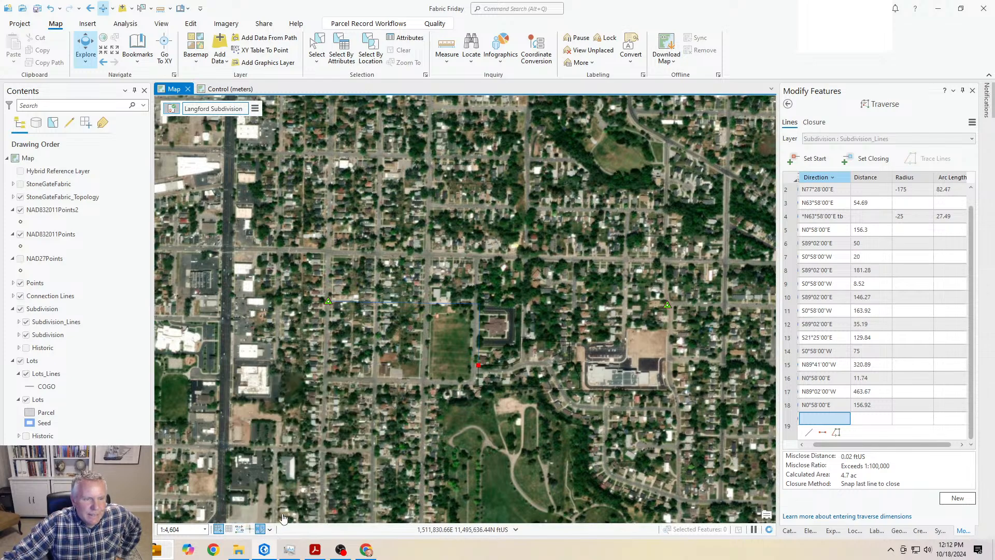
{"action": "left_click", "coordinate": [259, 530]}
{"action": "left_click", "coordinate": [279, 487]}
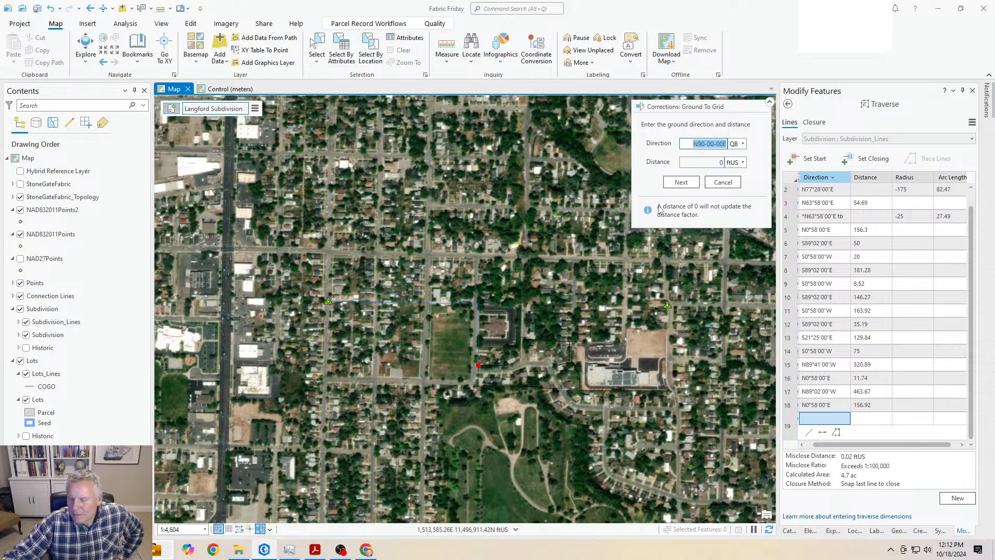
{"action": "type", "text": "89.02-2"}
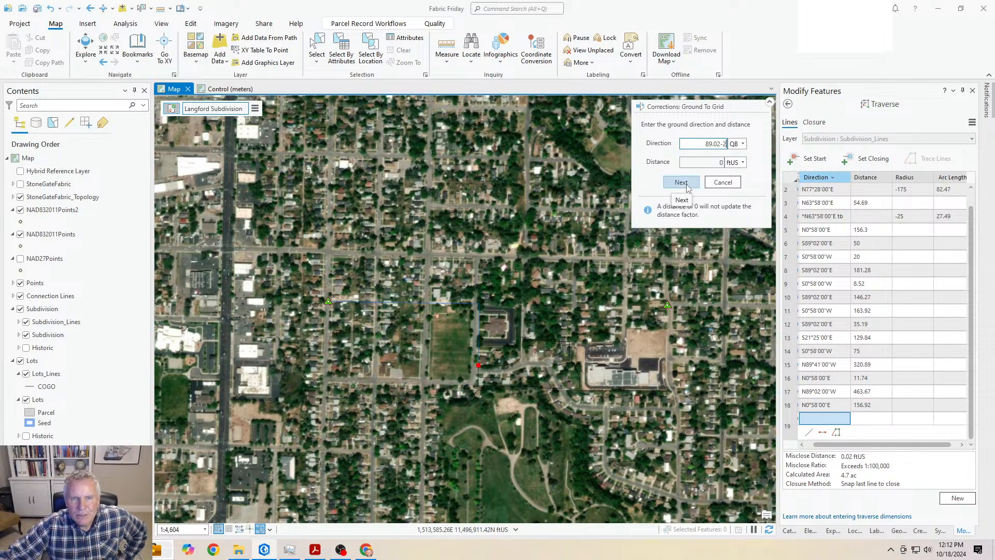
{"action": "left_click", "coordinate": [681, 183]}
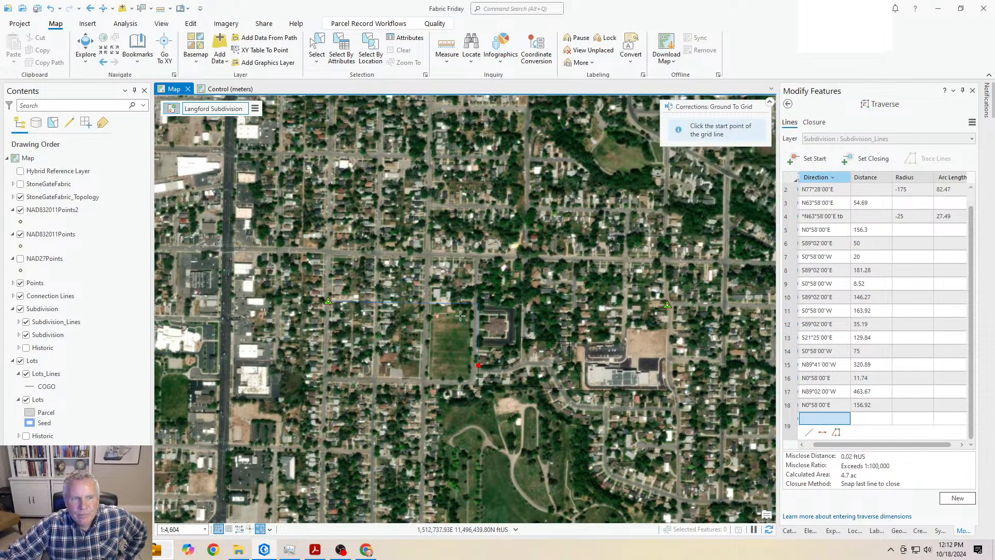
{"action": "left_click", "coordinate": [328, 302]}
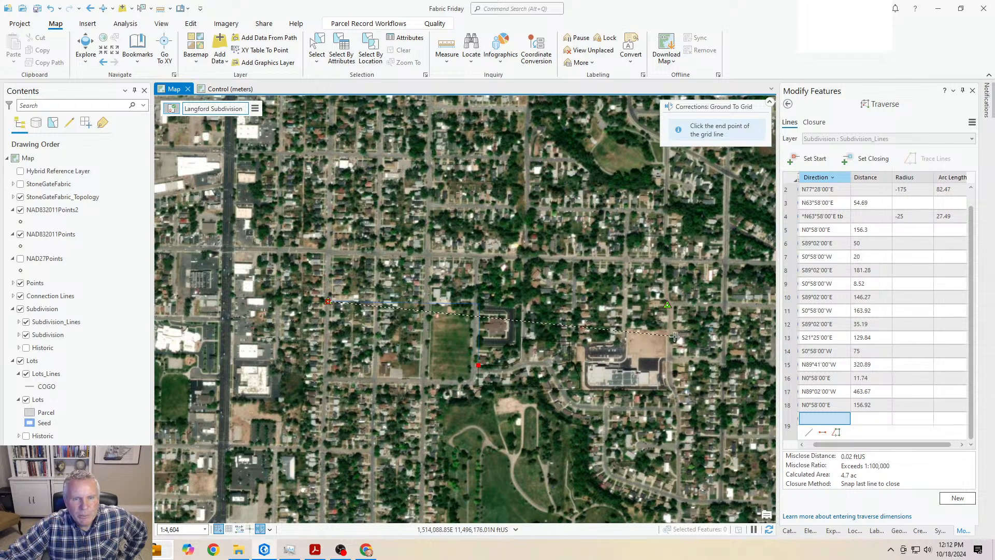
{"action": "left_click", "coordinate": [668, 304]}
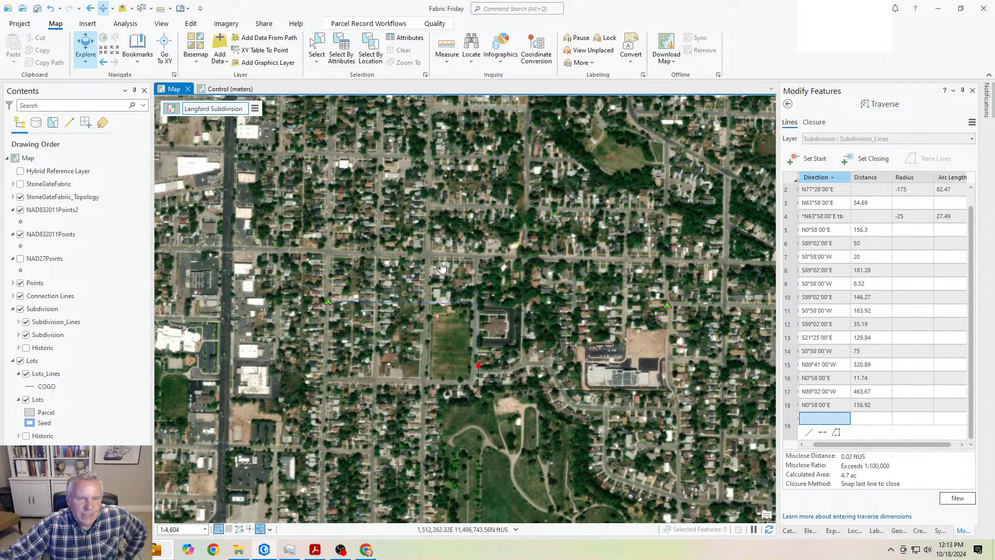
Step: Make the Connection Lines layer selectable and delete the two existing connection lines leading to the subdivision's starting corner
{"action": "left_click", "coordinate": [316, 45]}
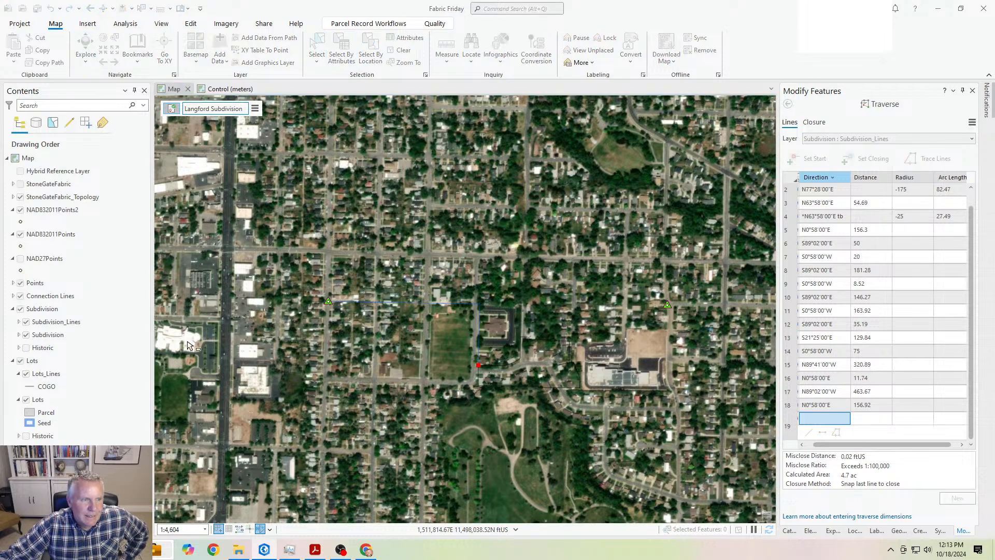
{"action": "left_click", "coordinate": [57, 124]}
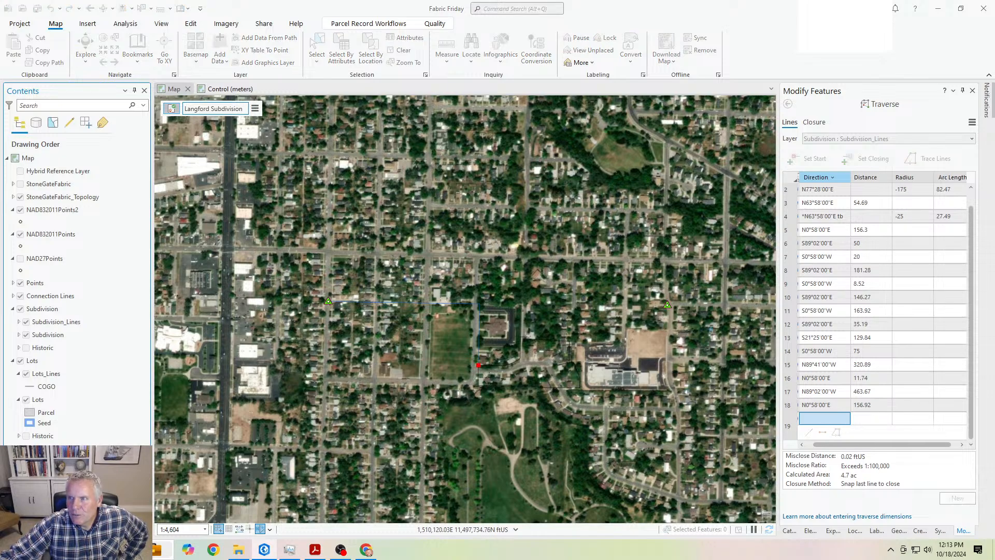
{"action": "left_click", "coordinate": [53, 122]}
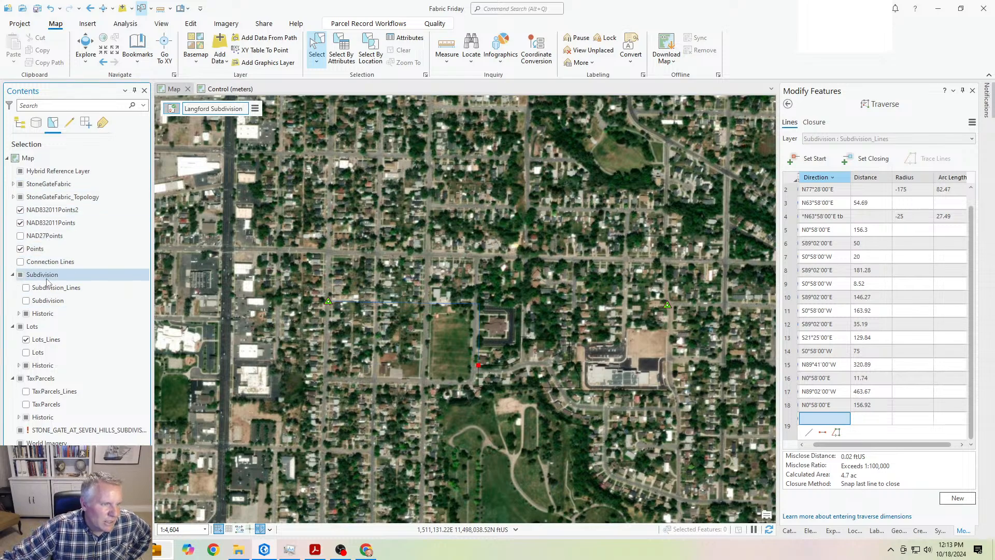
{"action": "left_click", "coordinate": [21, 262]}
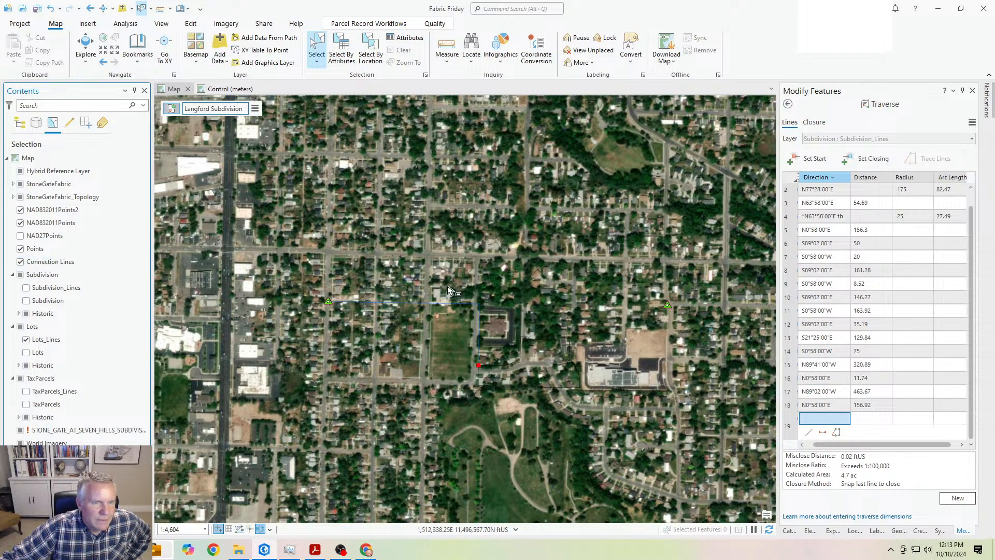
{"action": "left_click_drag", "start_coordinate": [454, 289], "coordinate": [492, 339]}
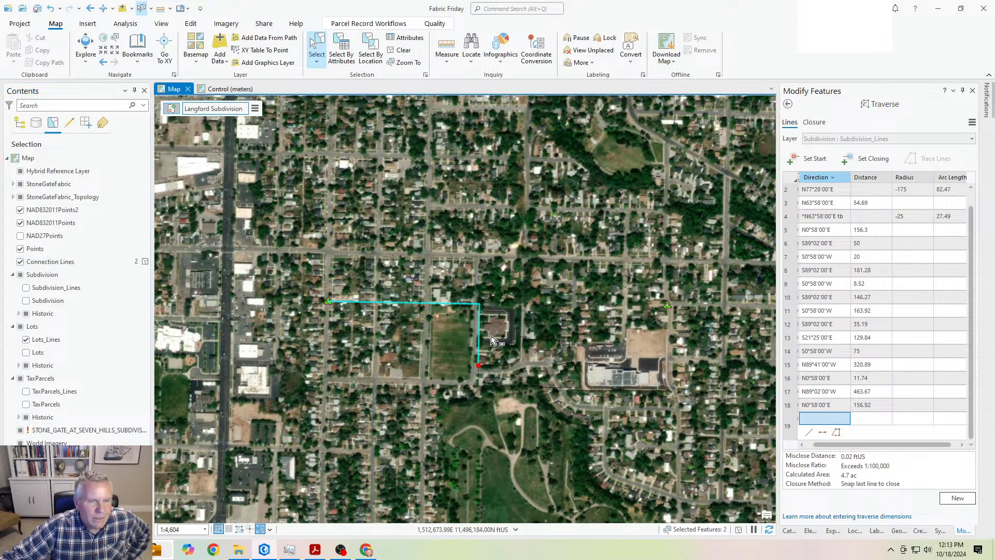
{"action": "left_click", "coordinate": [478, 337]}
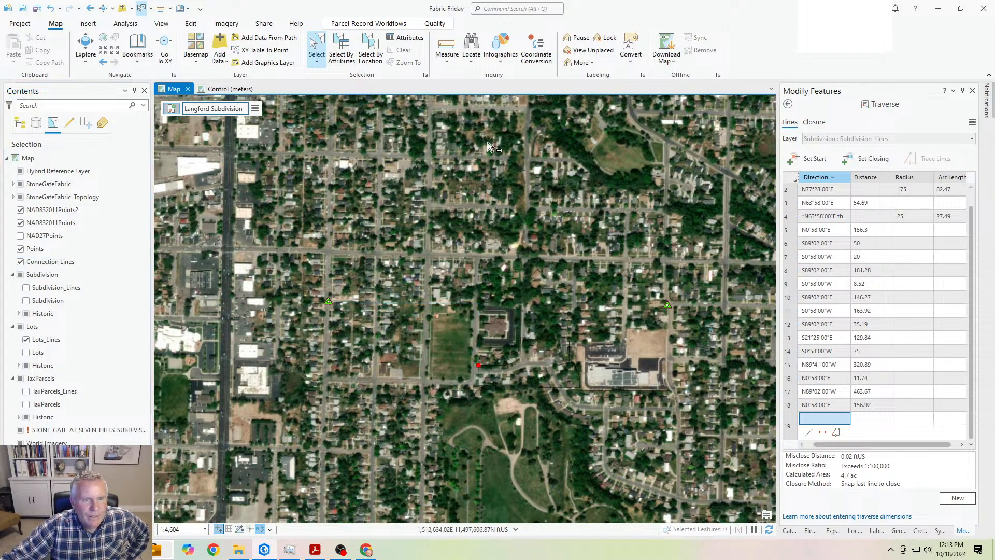
Step: Examine the traversed Langford Subdivision boundary against the imagery and leave the traverse
{"action": "left_click", "coordinate": [958, 498]}
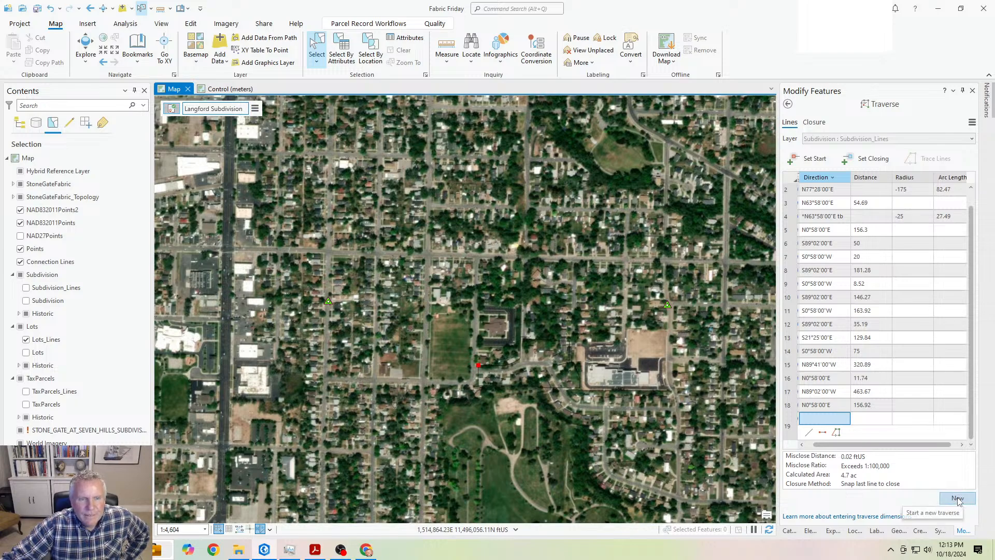
{"action": "scroll", "coordinate": [530, 384], "scroll_direction": "up", "scroll_amount": 2}
{"action": "scroll", "coordinate": [530, 385], "scroll_direction": "up", "scroll_amount": 2}
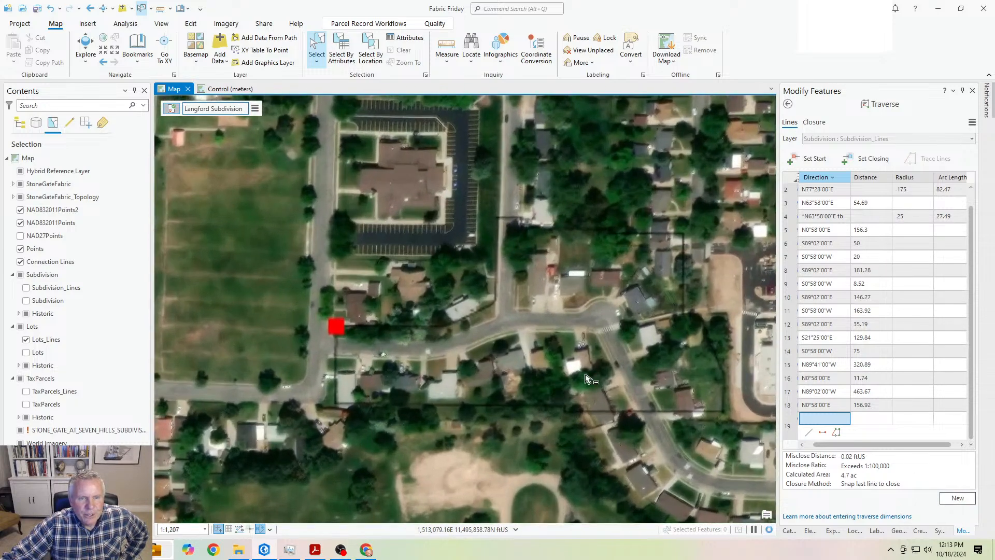
{"action": "scroll", "coordinate": [591, 376], "scroll_direction": "up", "scroll_amount": 2}
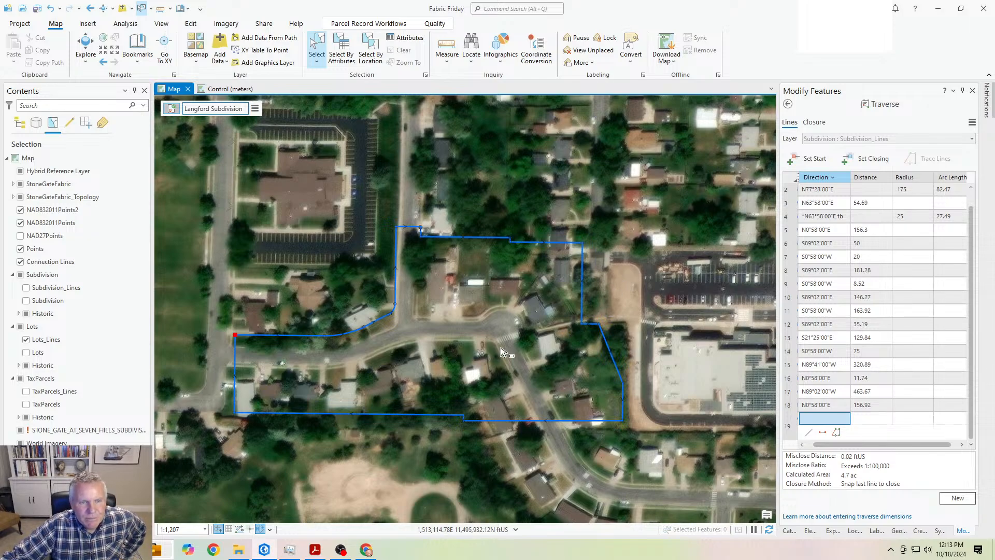
{"action": "scroll", "coordinate": [502, 350], "scroll_direction": "down", "scroll_amount": 2}
{"action": "left_click_drag", "start_coordinate": [436, 363], "coordinate": [583, 384]}
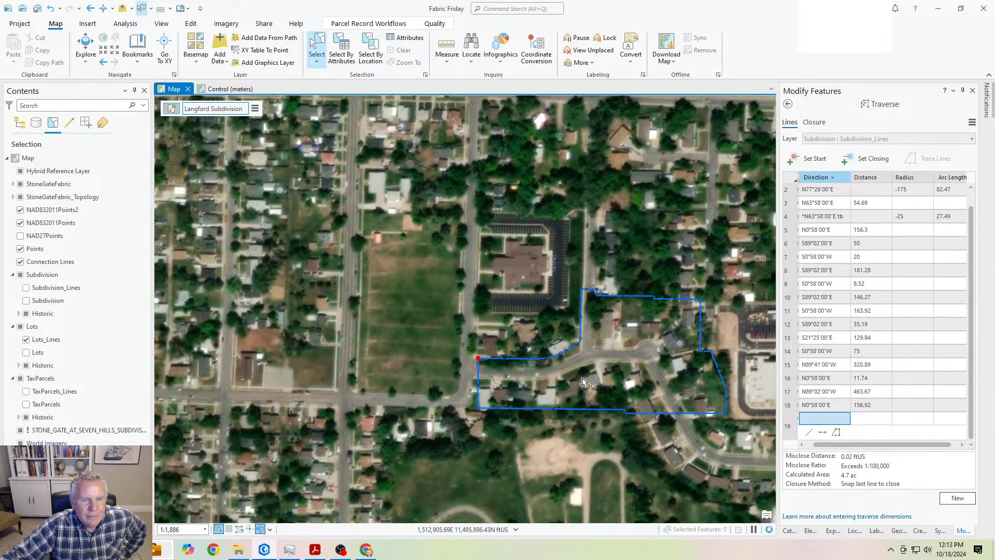
{"action": "scroll", "coordinate": [583, 384], "scroll_direction": "down", "scroll_amount": 2}
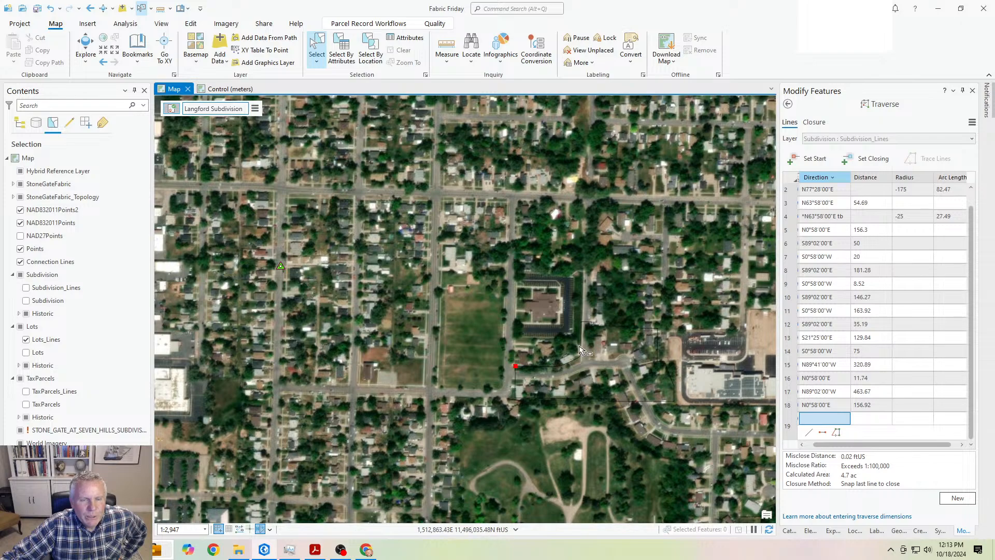
{"action": "left_click", "coordinate": [789, 105]}
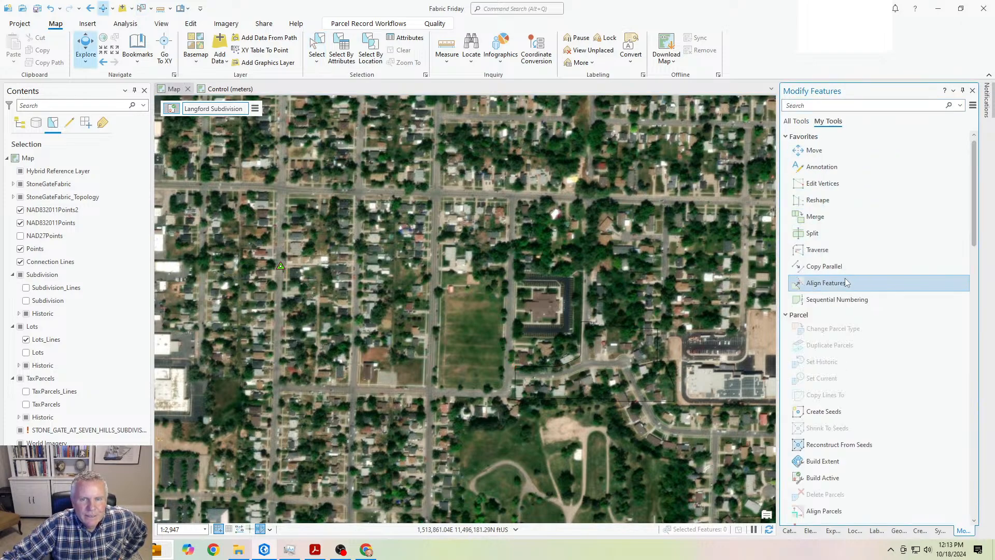
Step: Start a new traverse on the Connection Lines layer from the west section line control point
{"action": "left_click", "coordinate": [824, 251]}
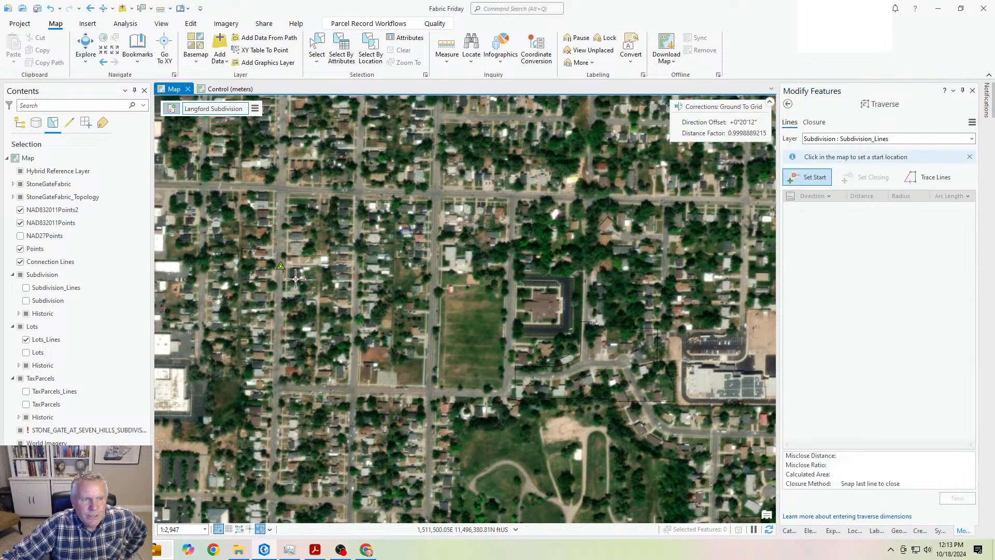
{"action": "left_click", "coordinate": [971, 139]}
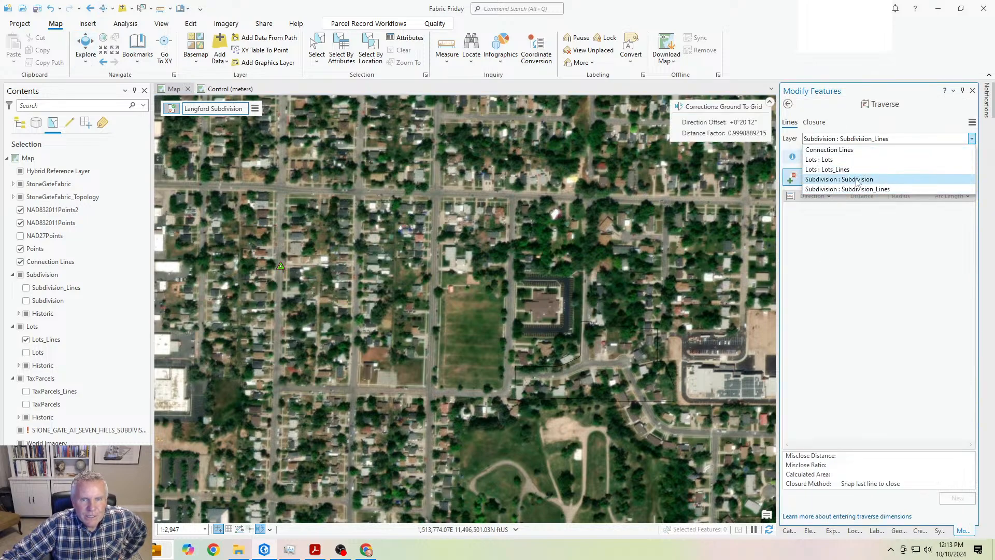
{"action": "left_click", "coordinate": [835, 150]}
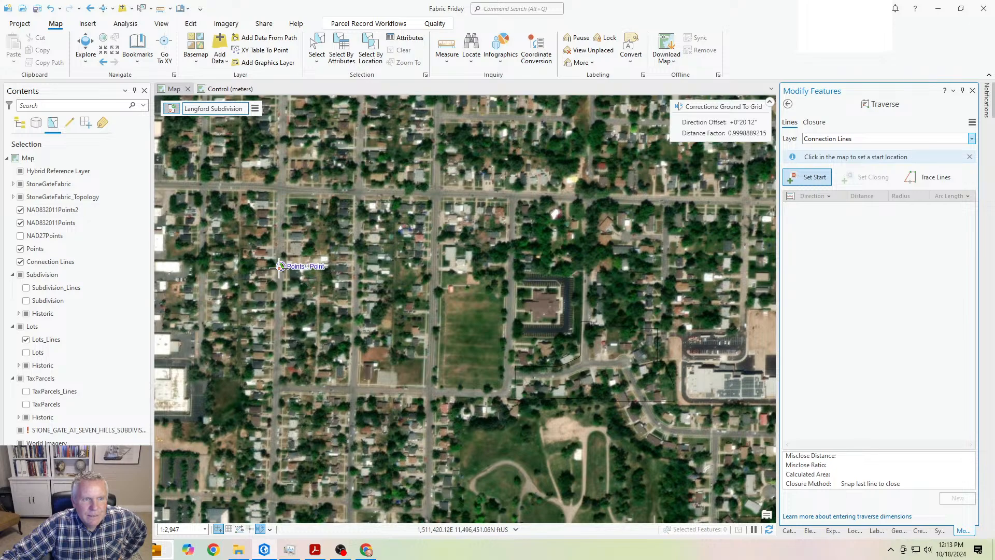
{"action": "left_click", "coordinate": [828, 188]}
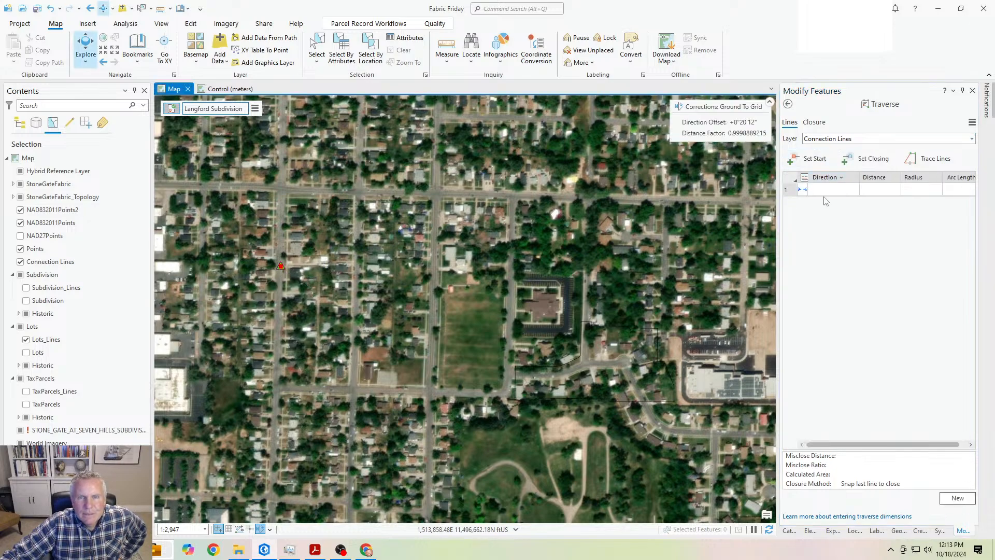
Step: Add the first connection course with the direction S89°02'00"E and a distance of 1166.06 ftUS
{"action": "left_click", "coordinate": [828, 188]}
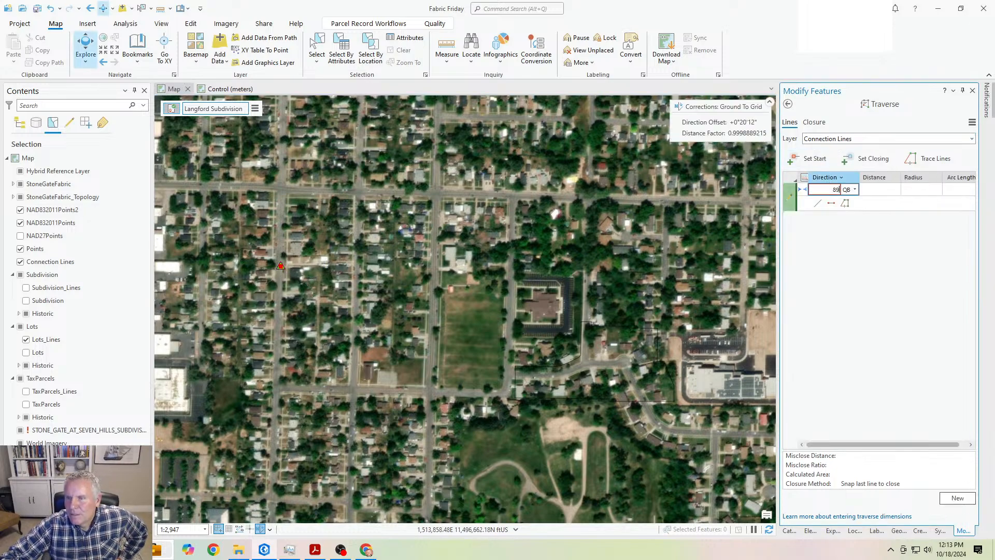
{"action": "type", "text": "89.02-2"}
{"action": "key", "text": "Tab"}
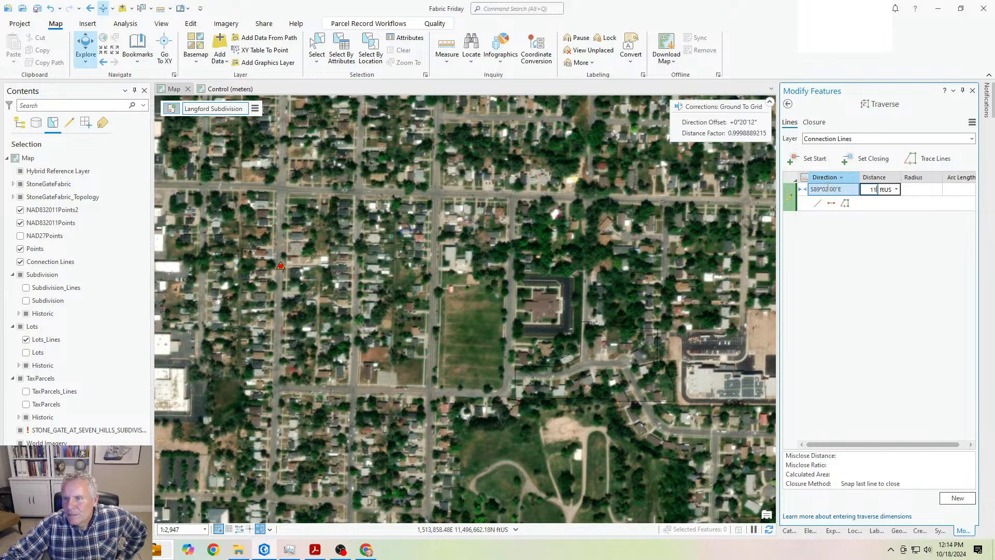
{"action": "type", "text": "1166.06"}
{"action": "key", "text": "Return"}
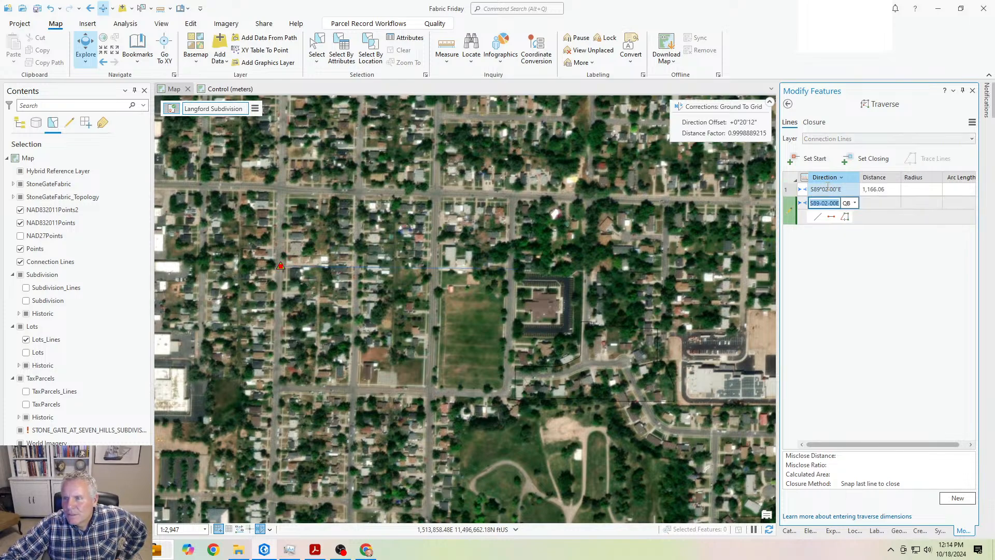
Step: Add the second connection course with the direction S0°58'00"W and a distance of 472.8 ftUS, and leave the traverse
{"action": "type", "text": ".58-3"}
{"action": "key", "text": "Tab"}
{"action": "type", "text": "472"}
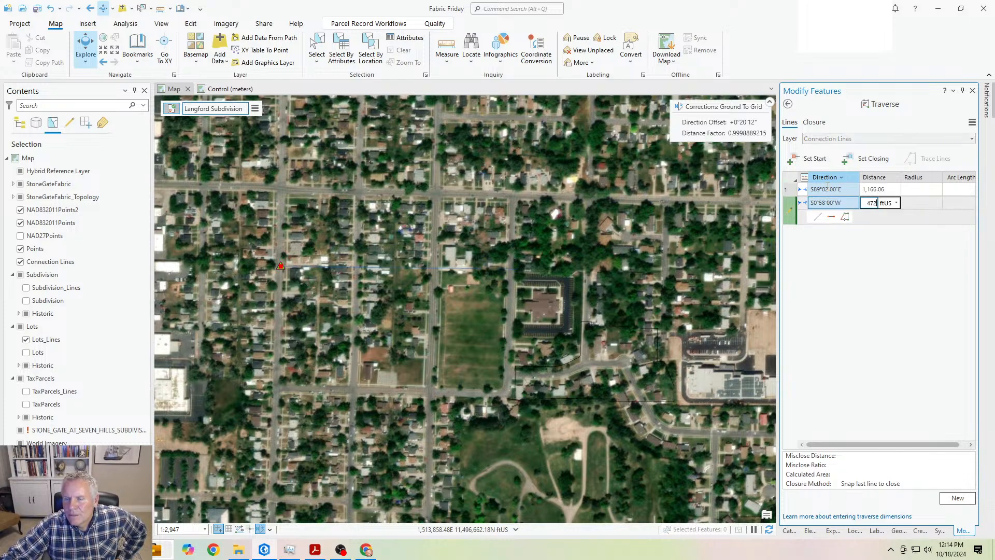
{"action": "type", "text": ".8"}
{"action": "key", "text": "Return"}
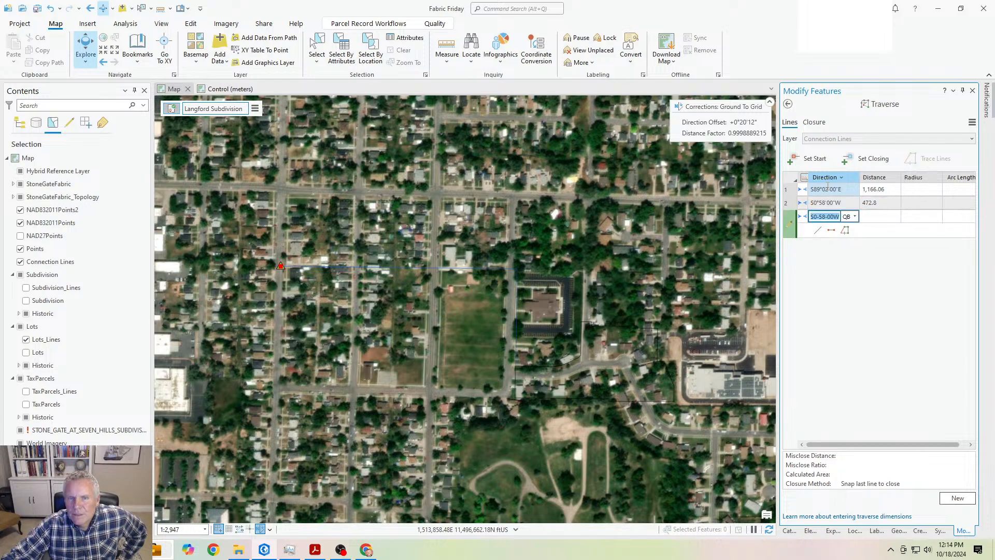
{"action": "left_click", "coordinate": [789, 105]}
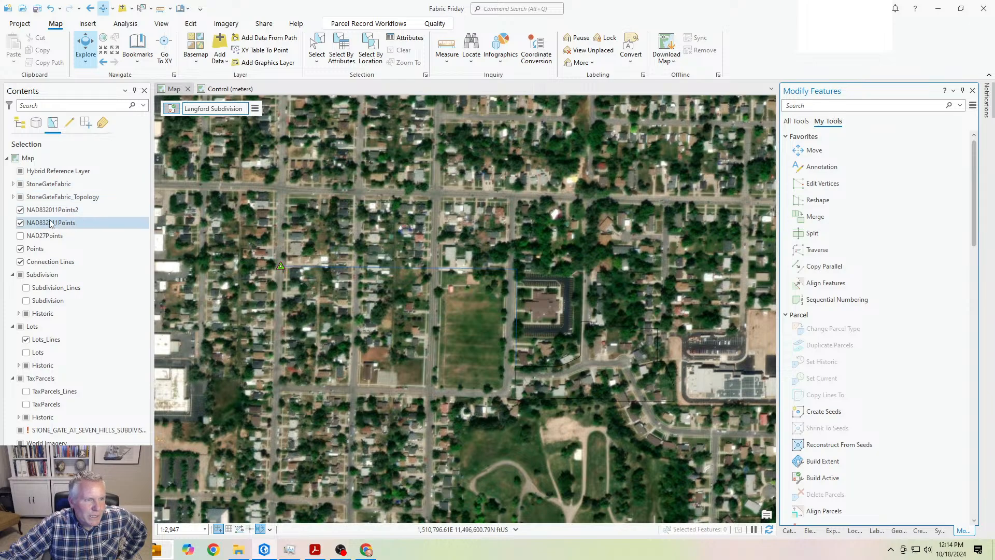
Step: Make Subdivision_Lines the only selectable layer and select all the Langford Subdivision boundary lines
{"action": "left_click", "coordinate": [52, 291]}
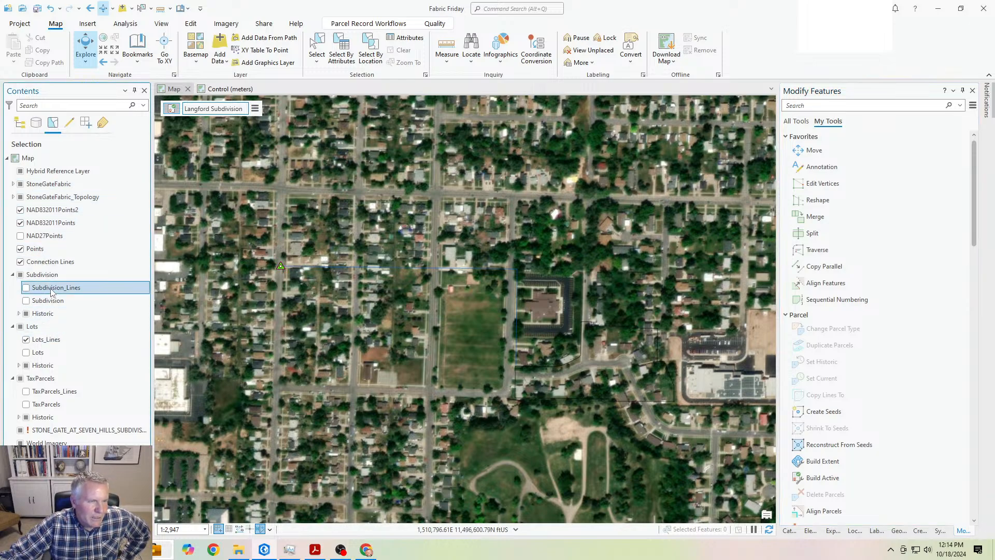
{"action": "right_click", "coordinate": [52, 292]}
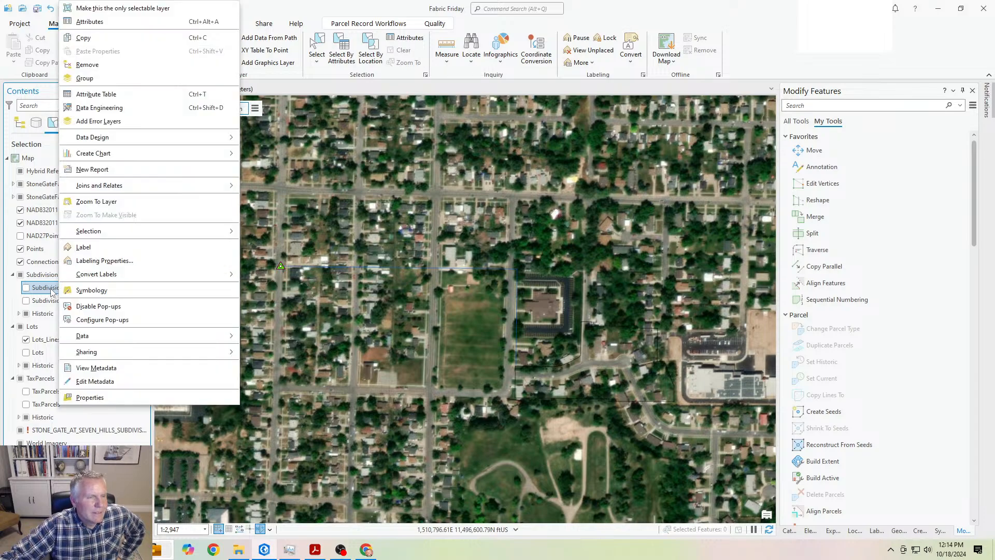
{"action": "left_click", "coordinate": [134, 13]}
{"action": "left_click", "coordinate": [316, 48]}
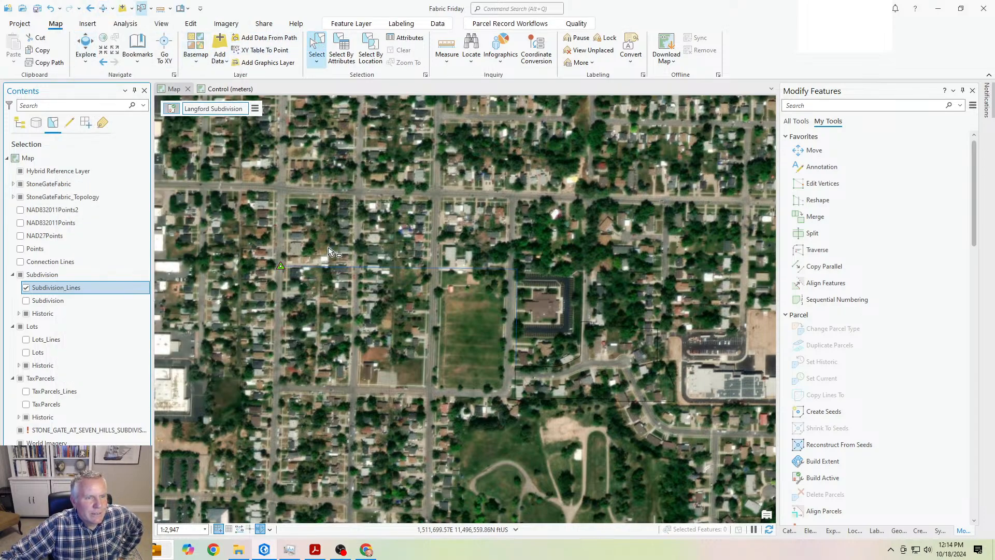
{"action": "left_click_drag", "start_coordinate": [614, 367], "coordinate": [409, 304]}
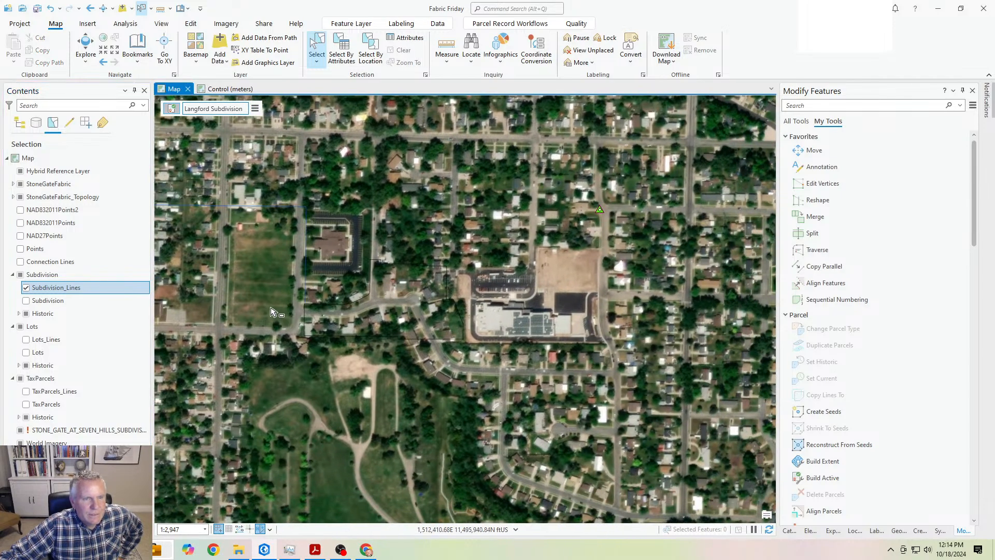
{"action": "left_click_drag", "start_coordinate": [282, 203], "coordinate": [658, 424]}
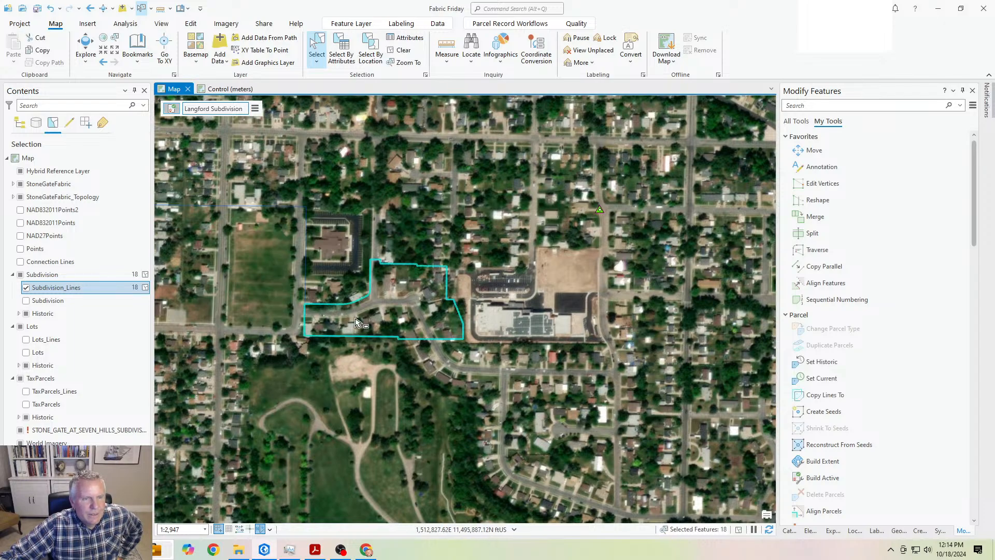
{"action": "scroll", "coordinate": [358, 322], "scroll_direction": "up", "scroll_amount": 2}
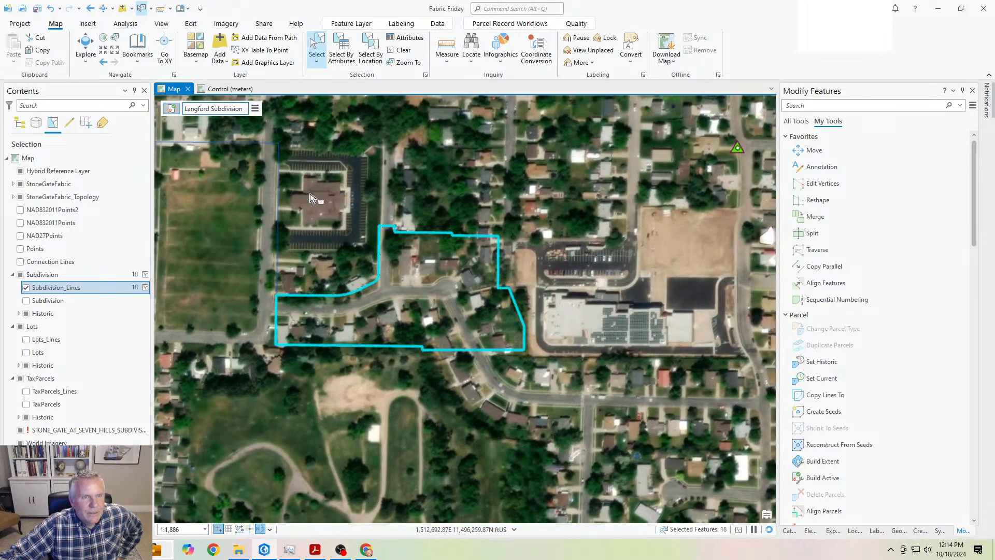
Step: Move the selected boundary lines so their northwest corner snaps to the south end of the S0°58'00"W connection line
{"action": "left_click", "coordinate": [191, 23]}
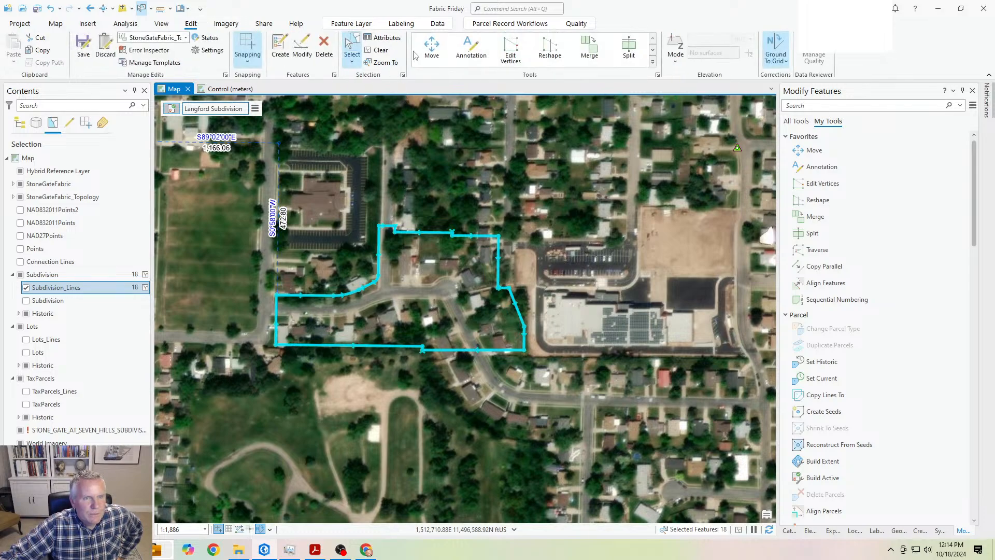
{"action": "left_click", "coordinate": [430, 48]}
{"action": "scroll", "coordinate": [386, 231], "scroll_direction": "up", "scroll_amount": 7}
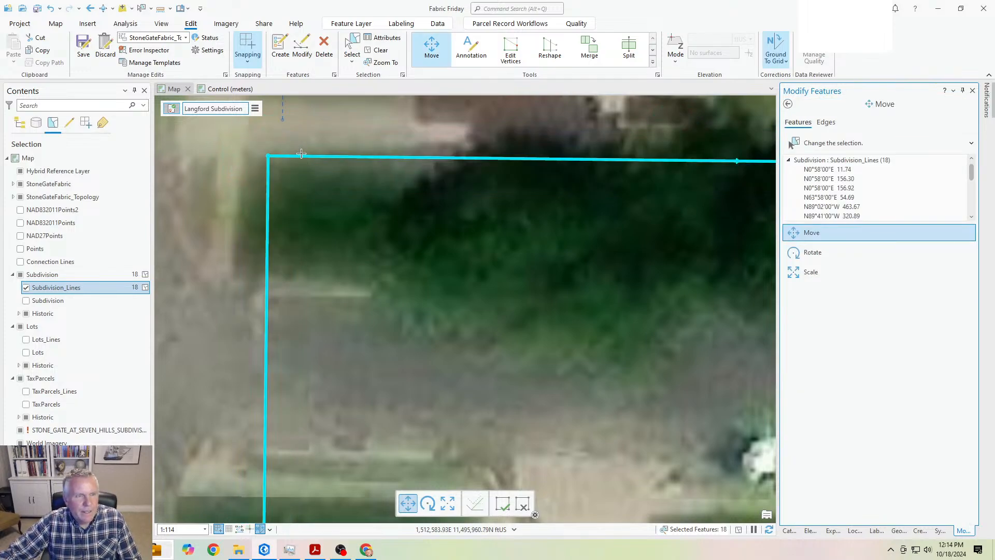
{"action": "left_click_drag", "start_coordinate": [334, 179], "coordinate": [384, 282]}
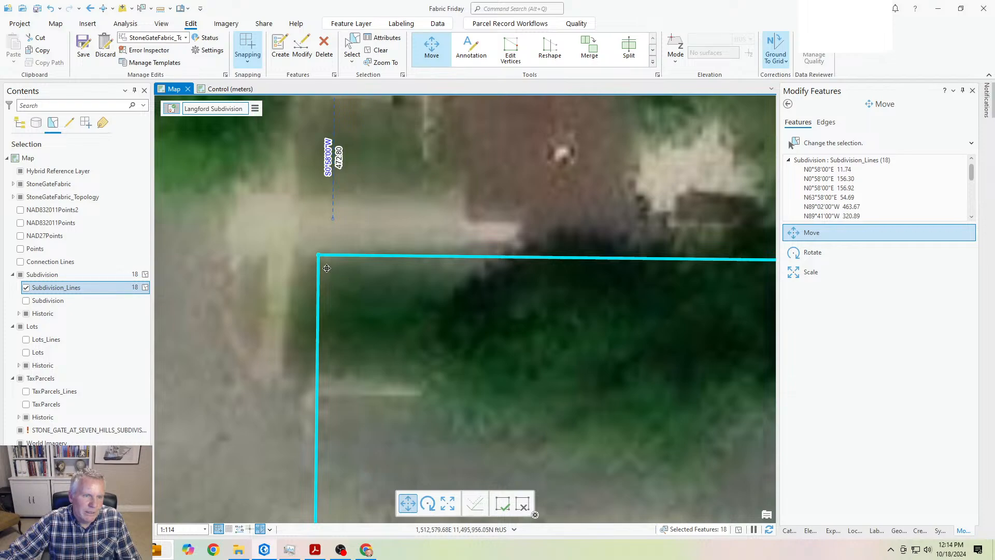
{"action": "left_click", "coordinate": [318, 254]}
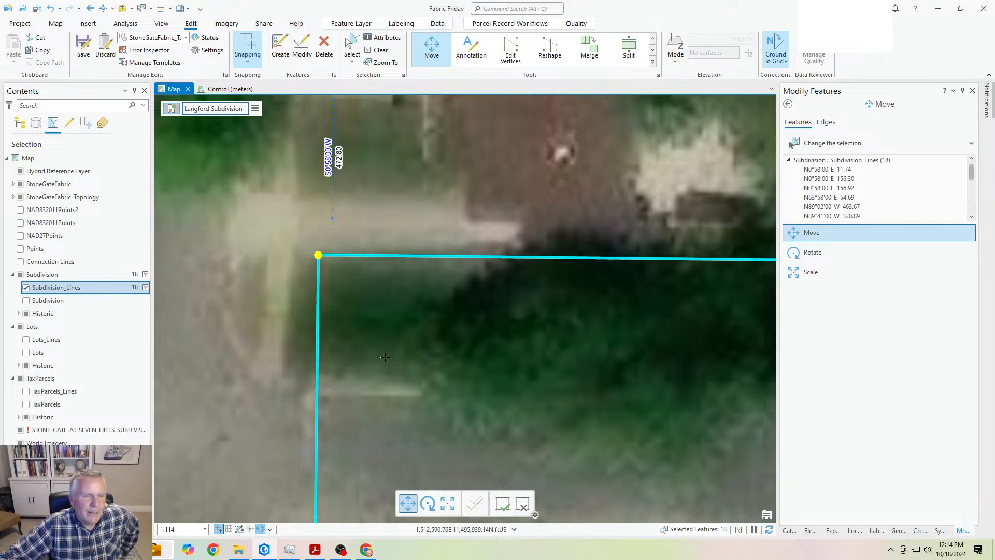
{"action": "left_click_drag", "start_coordinate": [316, 349], "coordinate": [335, 314]}
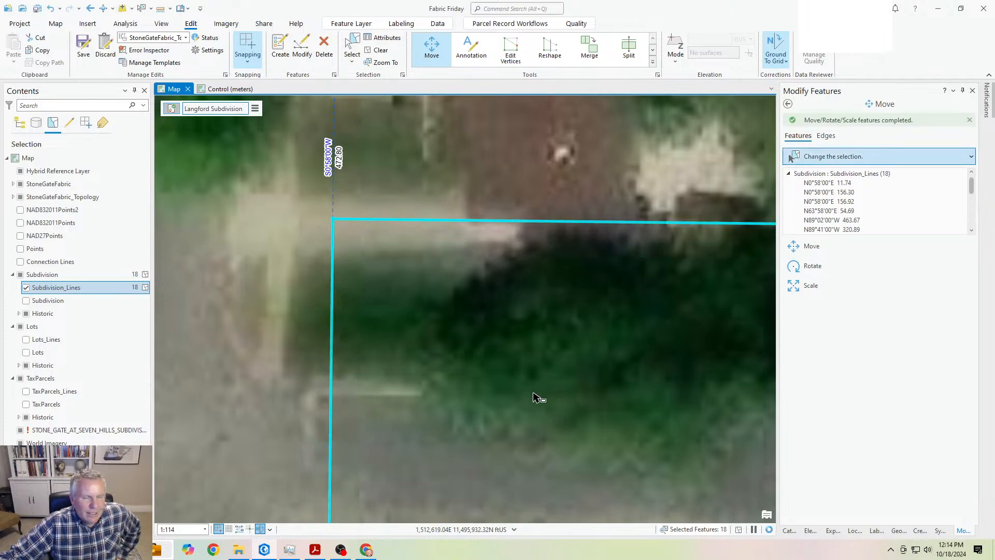
Step: Examine the moved subdivision boundary against the imagery, streets and connection lines
{"action": "scroll", "coordinate": [556, 416], "scroll_direction": "down", "scroll_amount": 5}
{"action": "left_click_drag", "start_coordinate": [620, 428], "coordinate": [351, 401]}
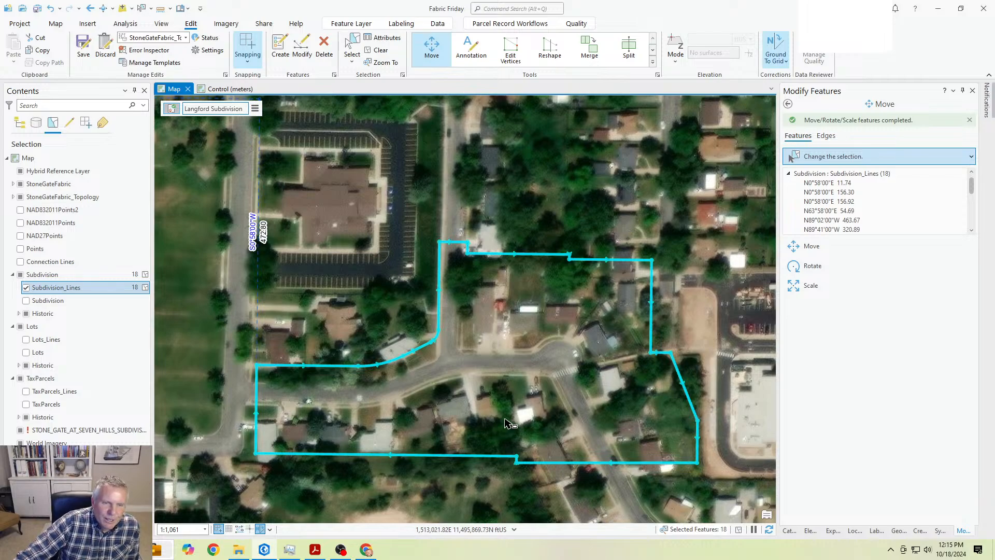
{"action": "scroll", "coordinate": [503, 425], "scroll_direction": "down", "scroll_amount": 2}
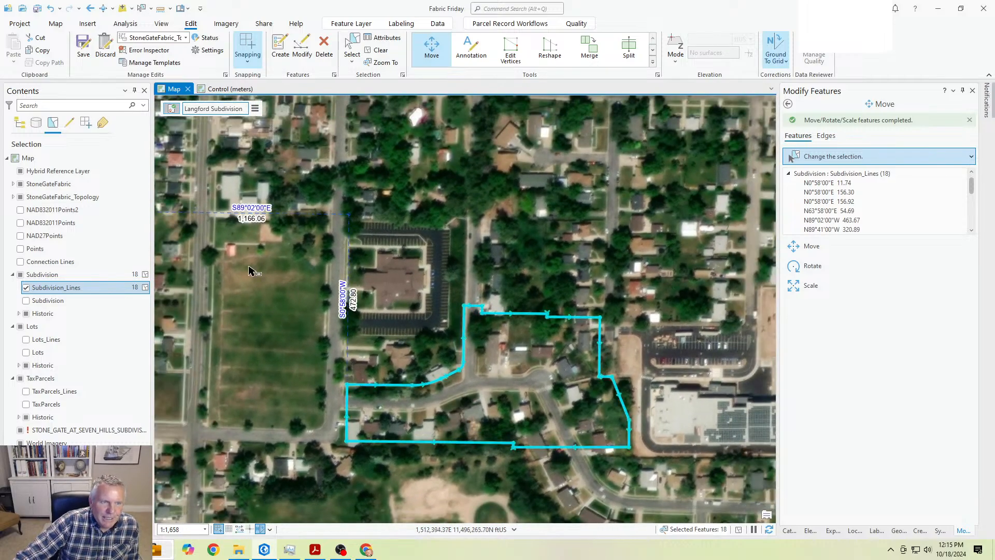
{"action": "left_click_drag", "start_coordinate": [278, 282], "coordinate": [486, 313]}
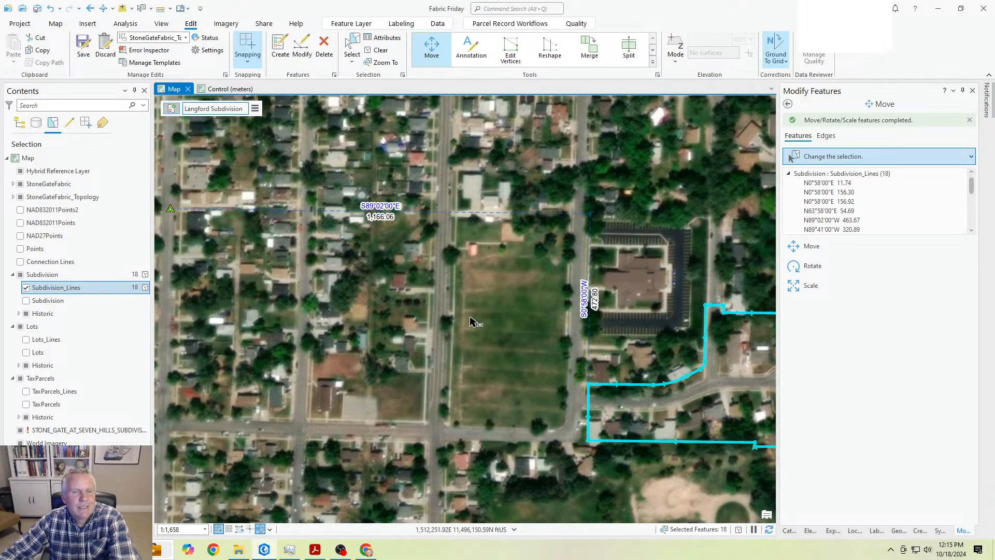
{"action": "left_click_drag", "start_coordinate": [656, 317], "coordinate": [352, 281]}
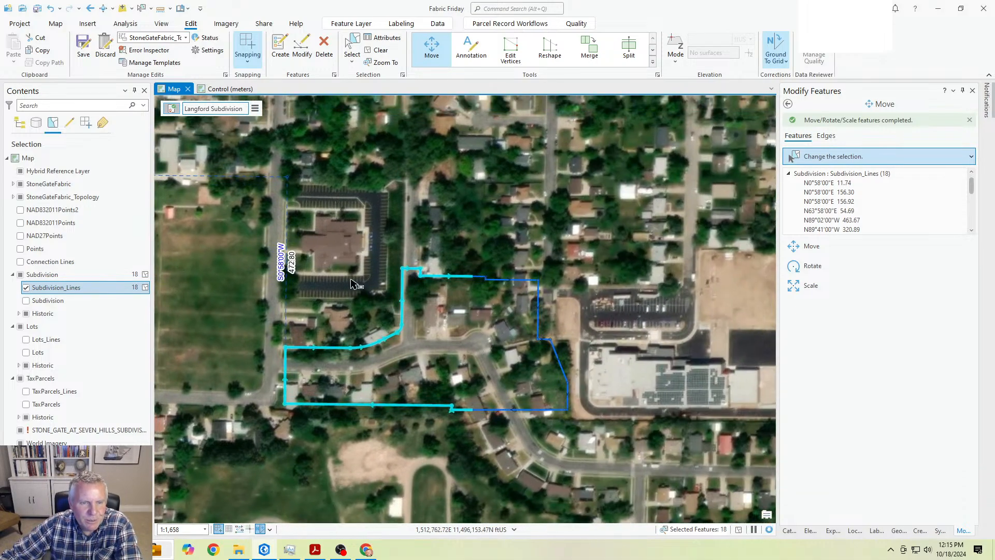
{"action": "scroll", "coordinate": [363, 332], "scroll_direction": "up", "scroll_amount": 2}
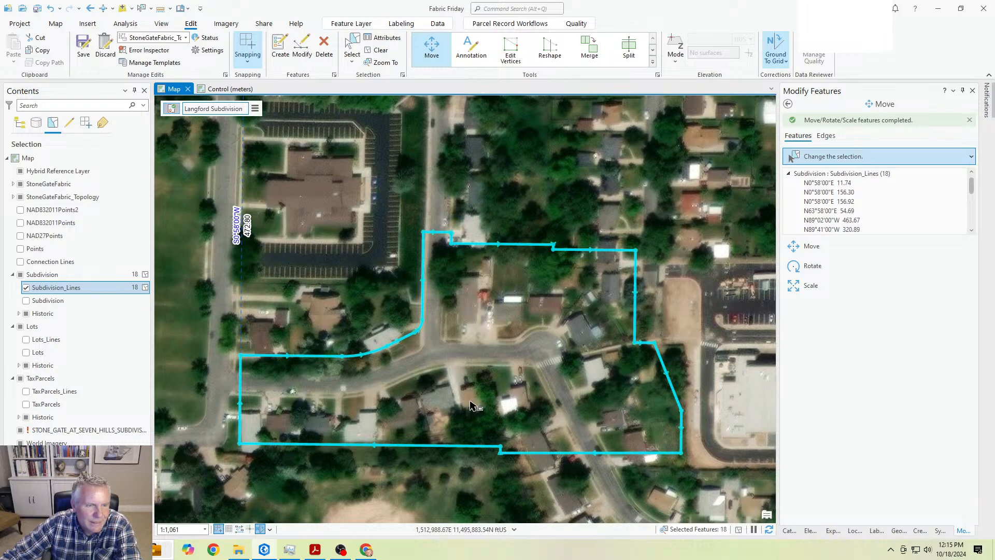
{"action": "scroll", "coordinate": [358, 408], "scroll_direction": "up", "scroll_amount": 2}
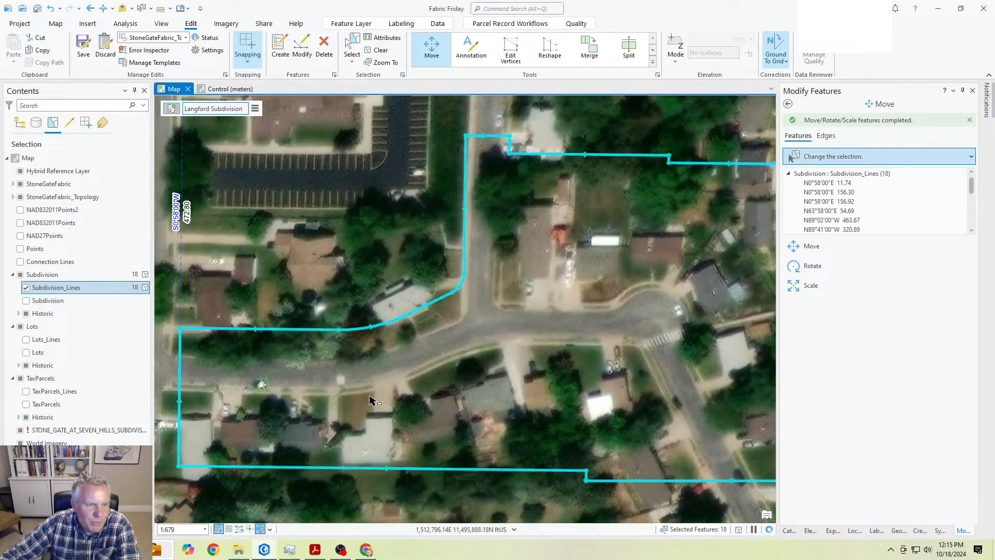
{"action": "scroll", "coordinate": [469, 387], "scroll_direction": "down", "scroll_amount": 2}
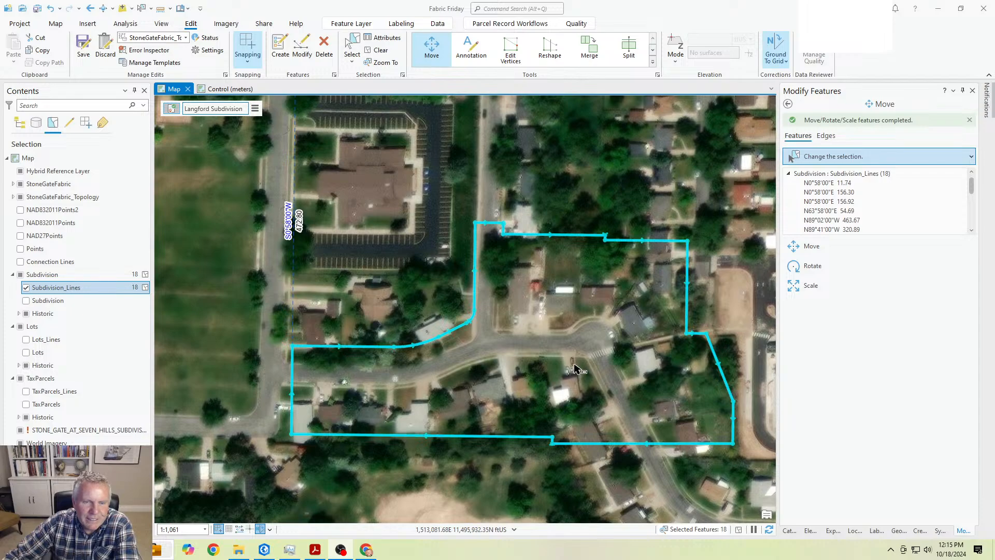
{"action": "left_click_drag", "start_coordinate": [578, 370], "coordinate": [559, 372]}
{"action": "scroll", "coordinate": [549, 376], "scroll_direction": "down", "scroll_amount": 1}
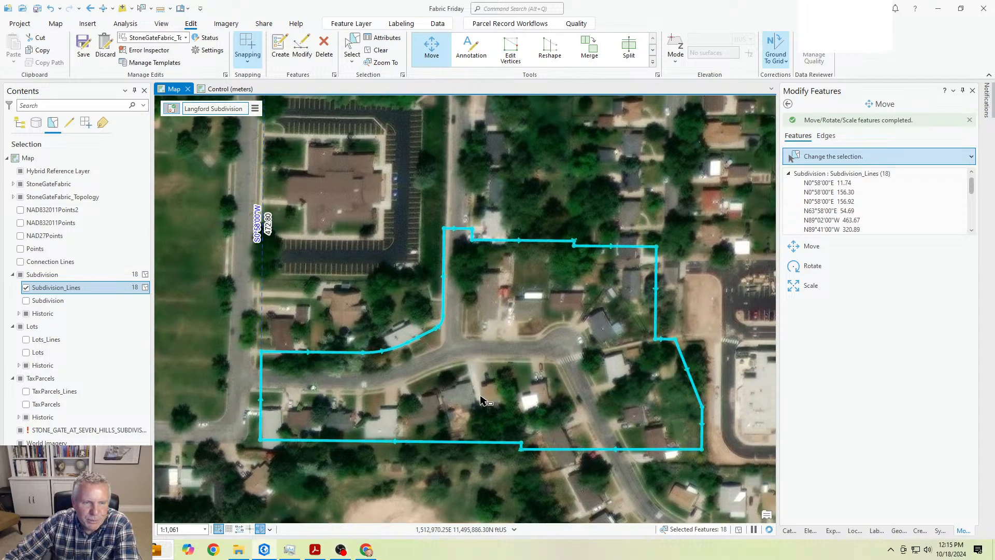
{"action": "scroll", "coordinate": [482, 403], "scroll_direction": "down", "scroll_amount": 1}
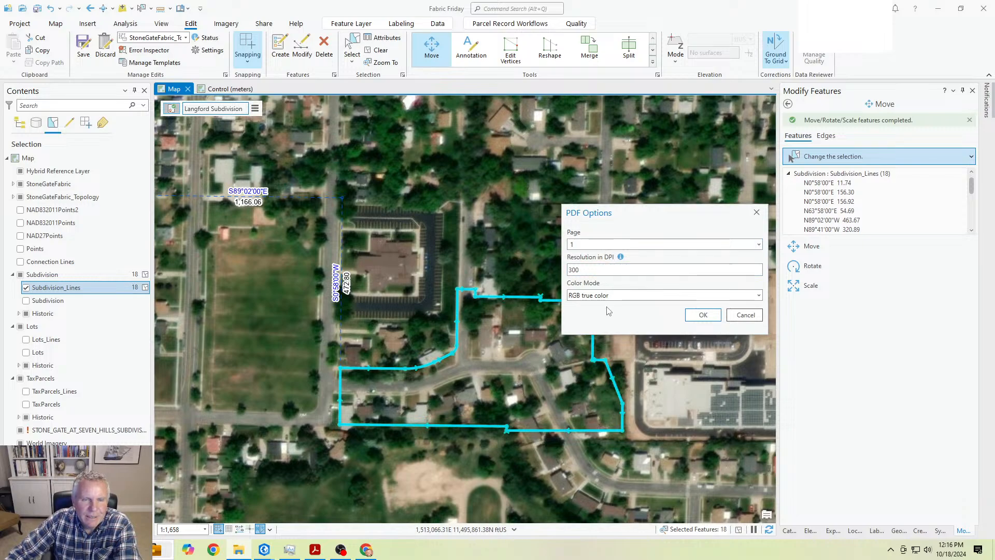
Step: Add page 1 of 11-015 LANGFORD SUBDIVISION.pdf at 300 DPI in RGB true color, and start georeferencing it fitted to the display
{"action": "left_click", "coordinate": [704, 316]}
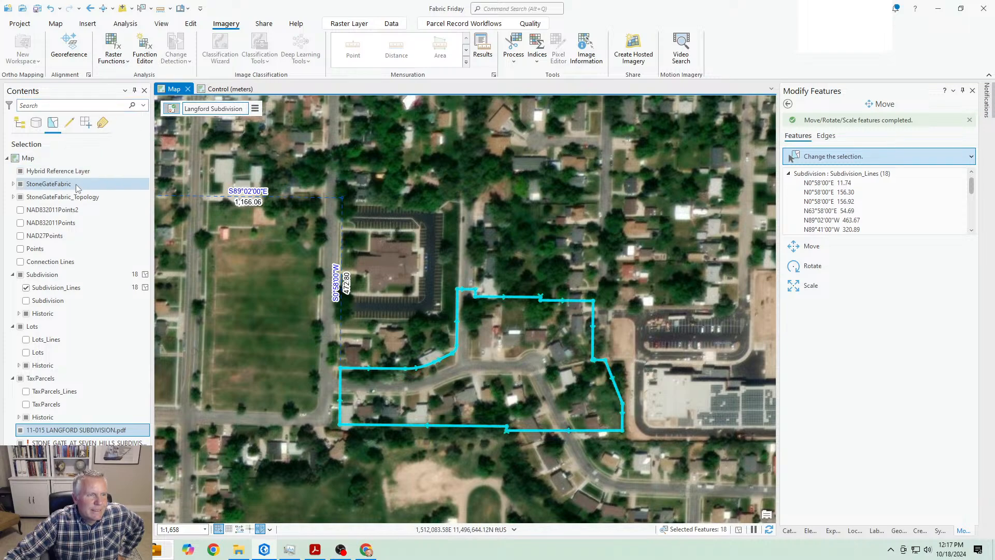
{"action": "left_click", "coordinate": [71, 52]}
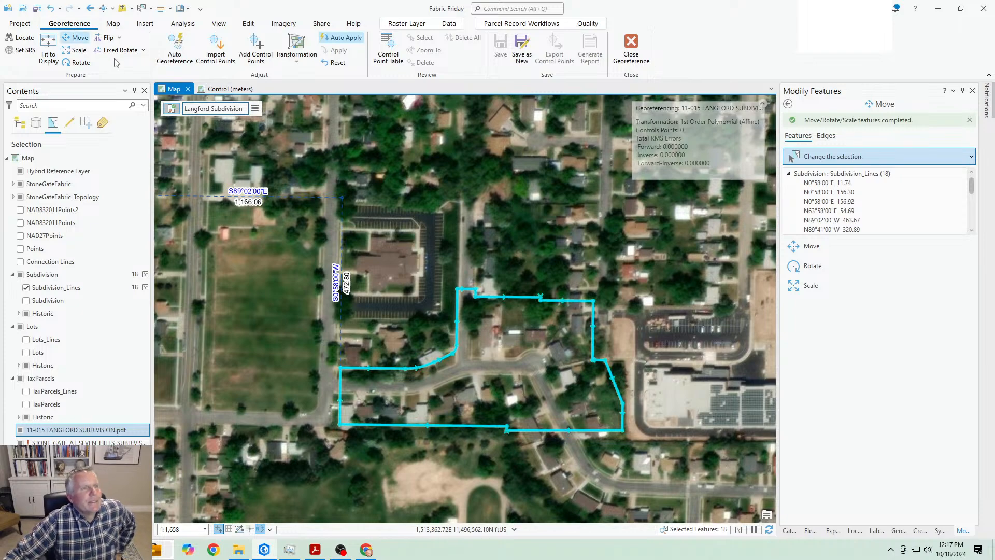
{"action": "left_click", "coordinate": [48, 53]}
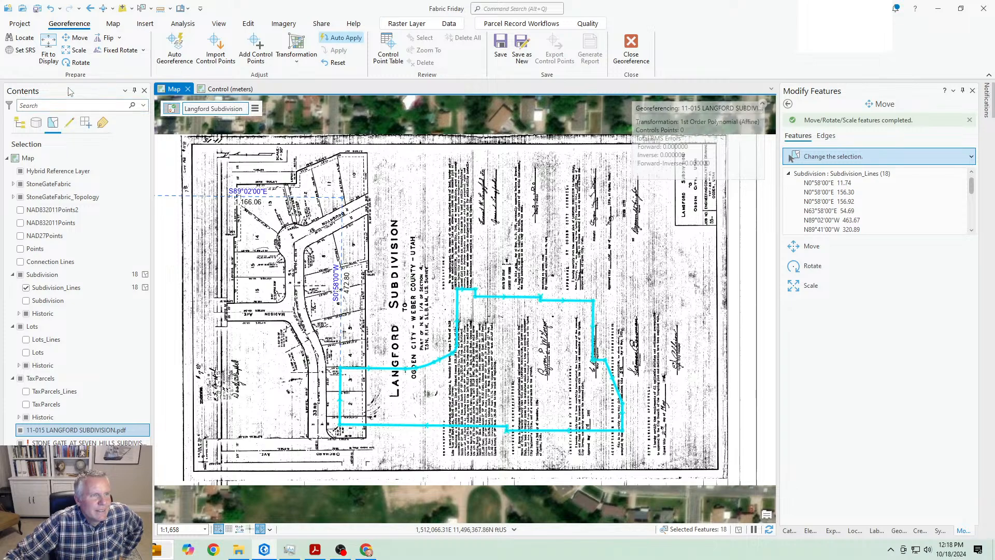
Step: Rotate the scanned plat upright and move it roughly over the Langford Subdivision boundary lines
{"action": "left_click", "coordinate": [144, 50]}
{"action": "left_click", "coordinate": [114, 88]}
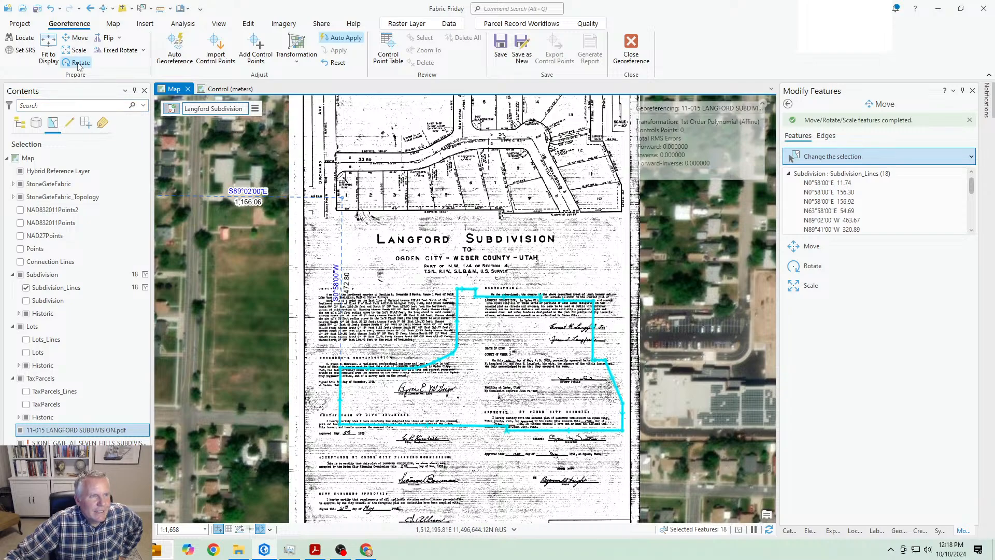
{"action": "left_click", "coordinate": [76, 37]}
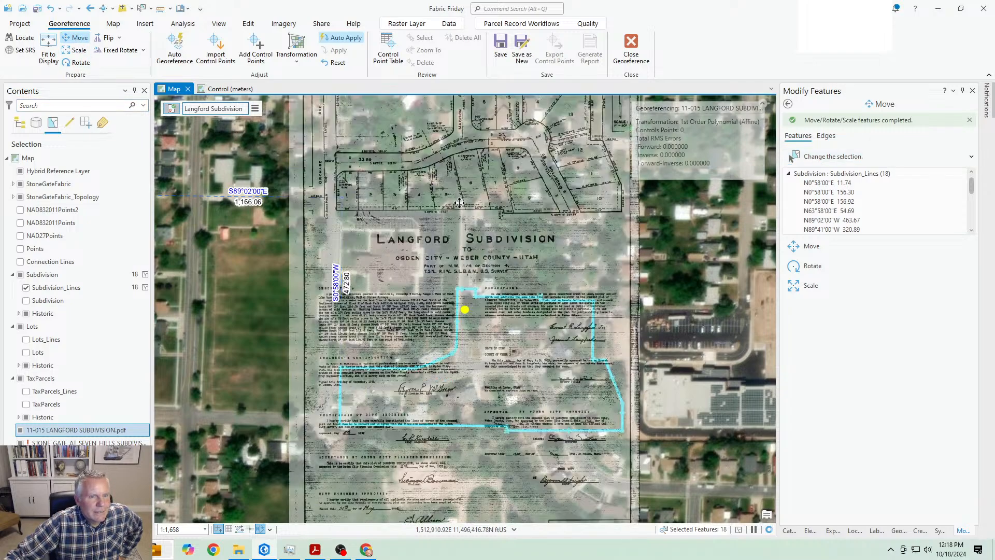
{"action": "left_click_drag", "start_coordinate": [460, 203], "coordinate": [466, 419]}
{"action": "scroll", "coordinate": [337, 372], "scroll_direction": "up", "scroll_amount": 8}
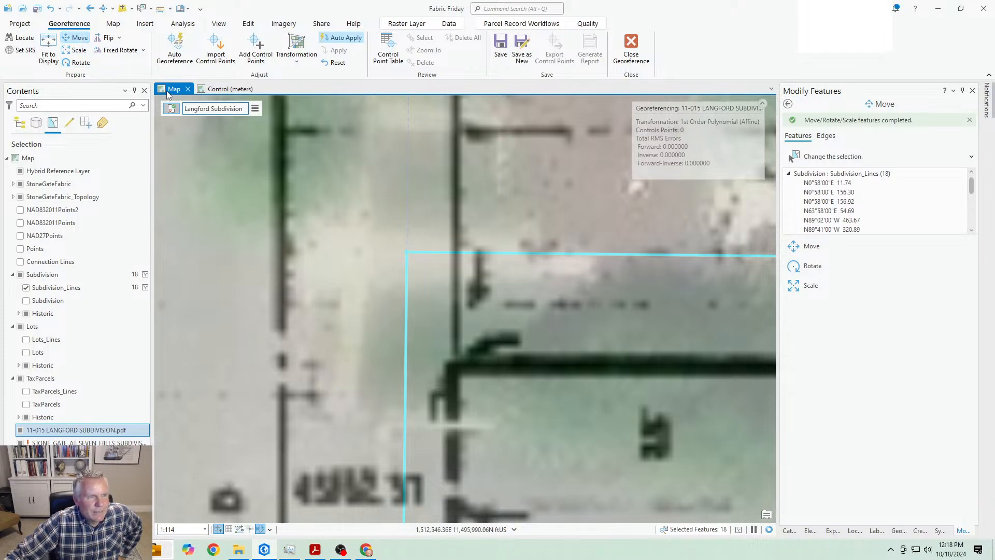
{"action": "scroll", "coordinate": [345, 220], "scroll_direction": "down", "scroll_amount": 5}
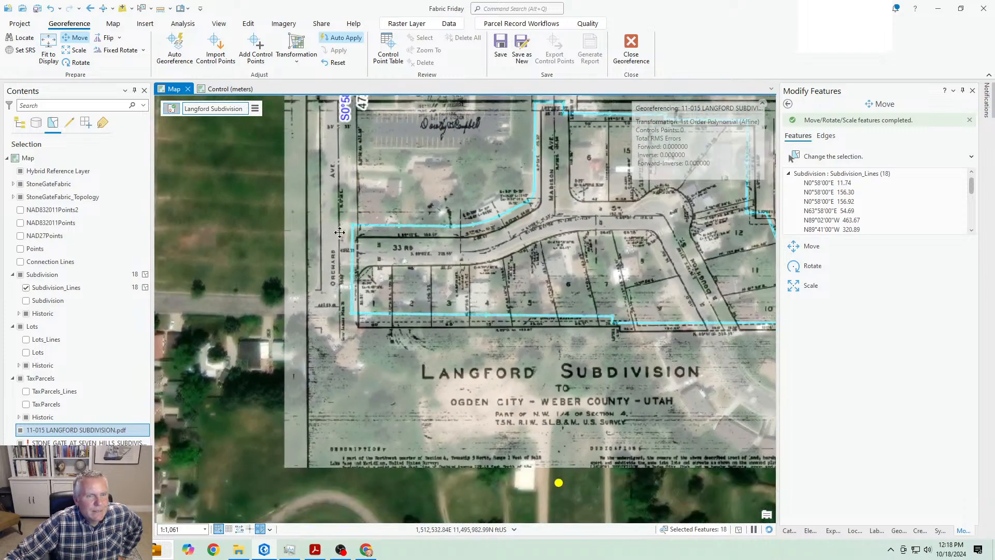
Step: Add a control point tying the plat's southwest corner of lot 1 to the southwest corner of the boundary lines
{"action": "left_click", "coordinate": [256, 49]}
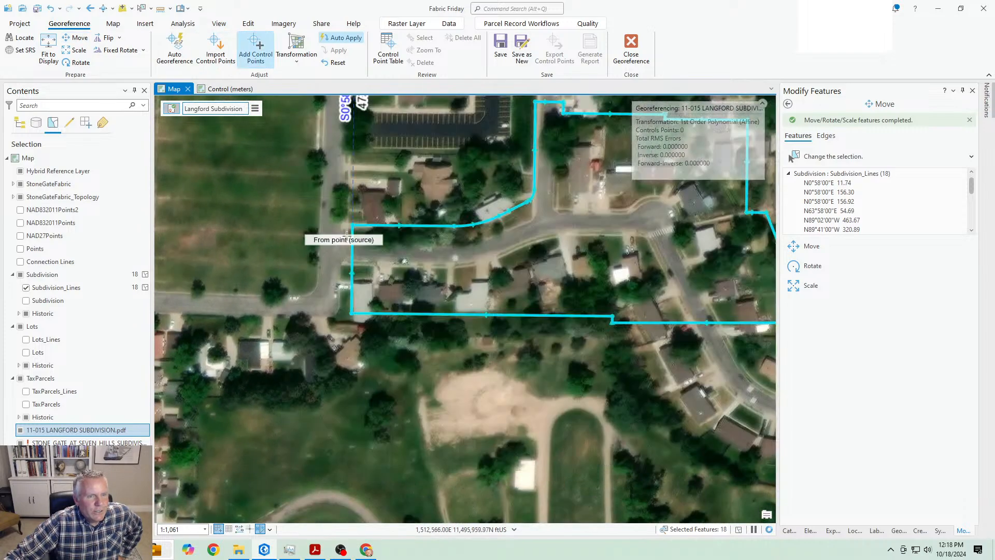
{"action": "scroll", "coordinate": [363, 326], "scroll_direction": "up", "scroll_amount": 2}
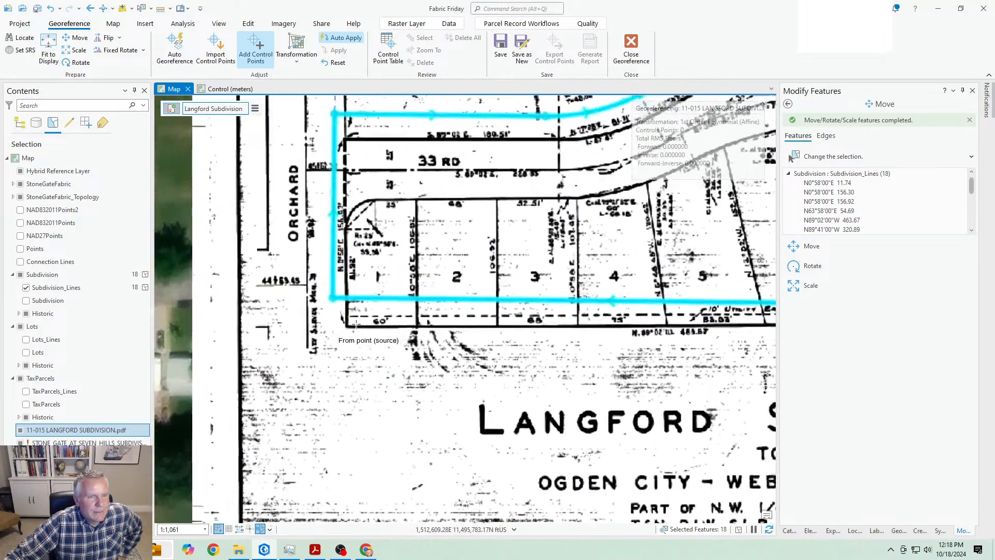
{"action": "scroll", "coordinate": [357, 326], "scroll_direction": "up", "scroll_amount": 8}
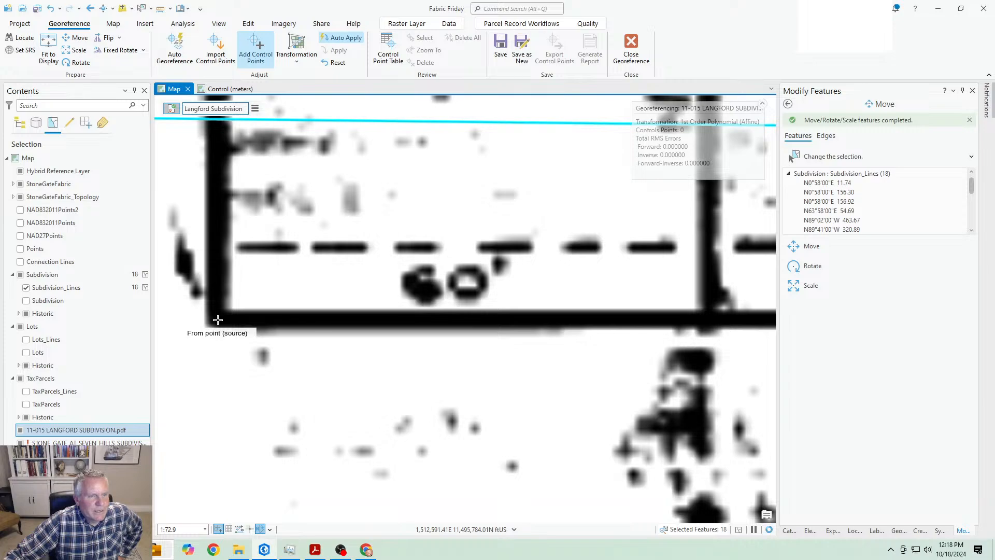
{"action": "left_click", "coordinate": [218, 320]}
{"action": "scroll", "coordinate": [274, 273], "scroll_direction": "down", "scroll_amount": 4}
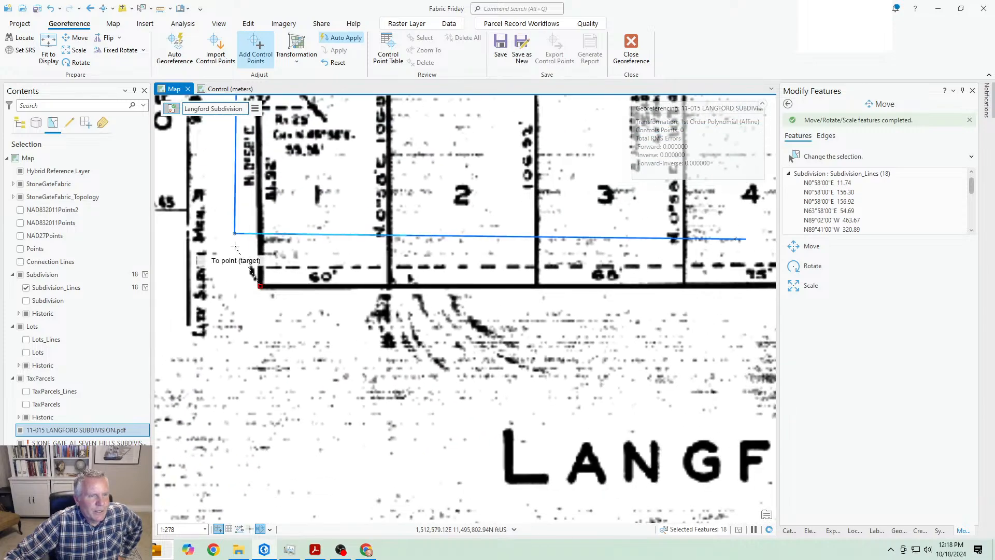
{"action": "left_click", "coordinate": [235, 233]}
Step: Add a control point tying the plat's northwest subdivision corner at 33rd Street and Orchard Avenue to the boundary lines' matching corner
{"action": "left_click_drag", "start_coordinate": [342, 200], "coordinate": [377, 437]}
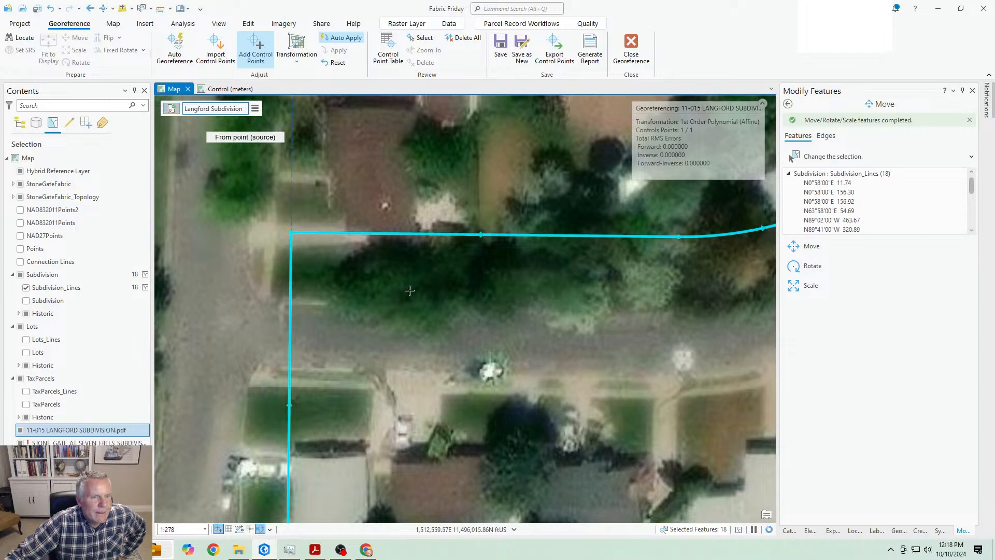
{"action": "scroll", "coordinate": [409, 290], "scroll_direction": "down", "scroll_amount": 4}
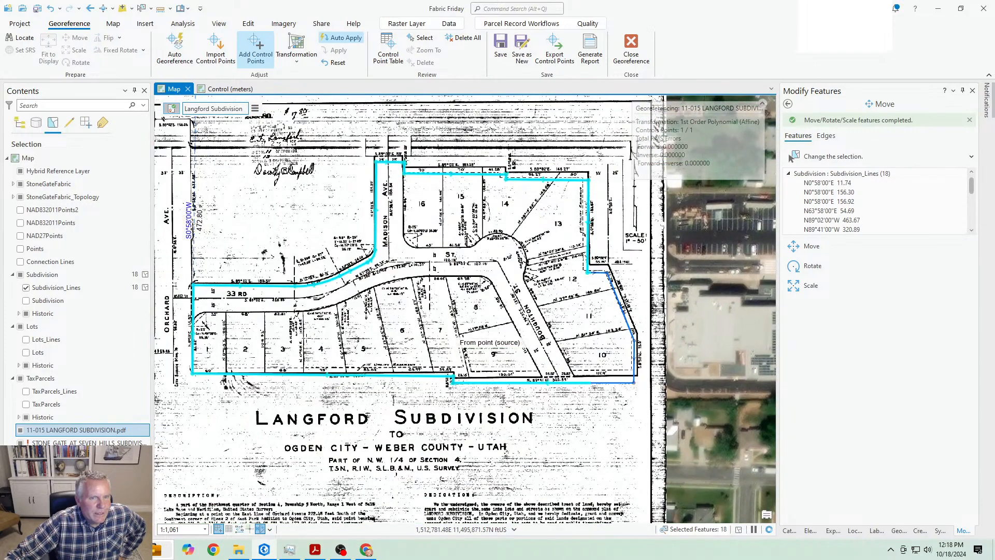
{"action": "scroll", "coordinate": [181, 288], "scroll_direction": "up", "scroll_amount": 8}
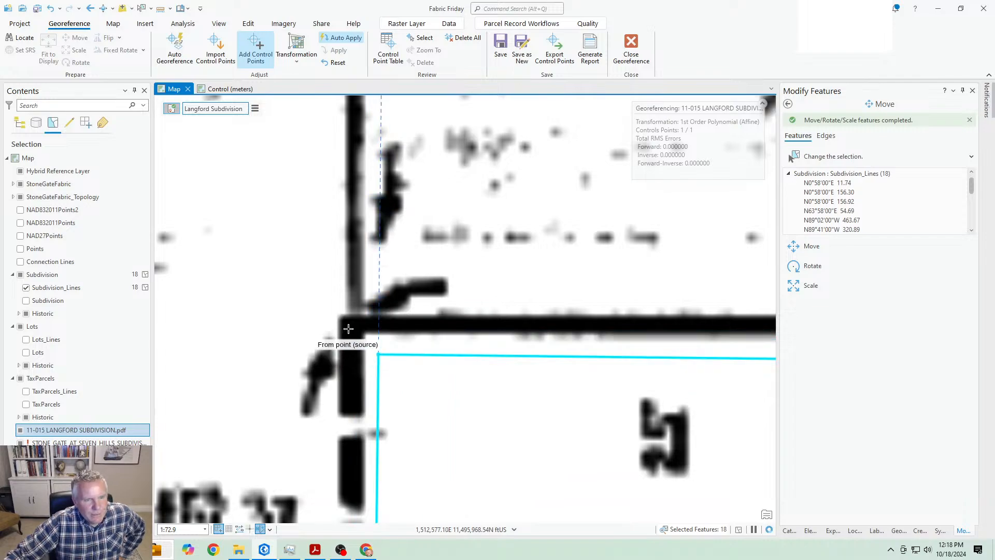
{"action": "left_click", "coordinate": [351, 325]}
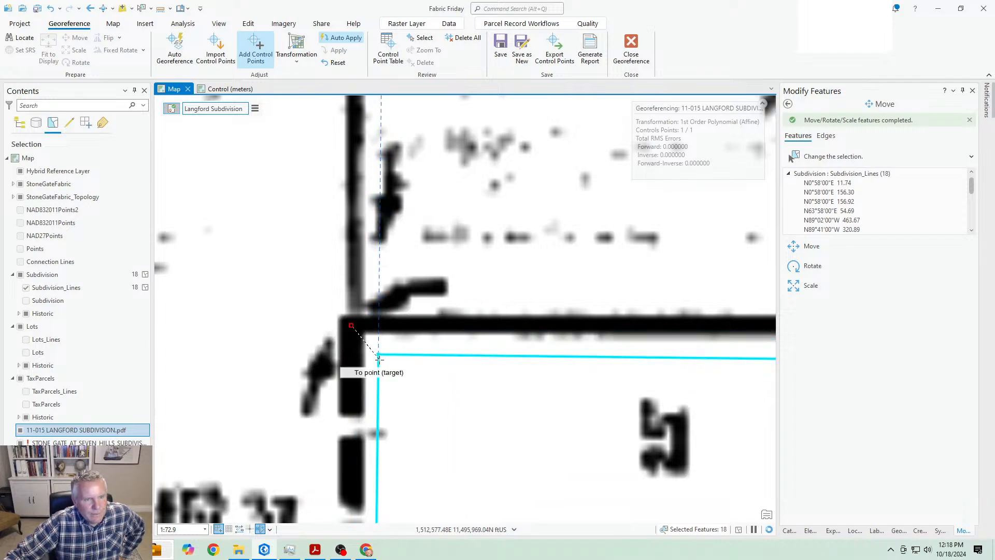
{"action": "left_click", "coordinate": [378, 358]}
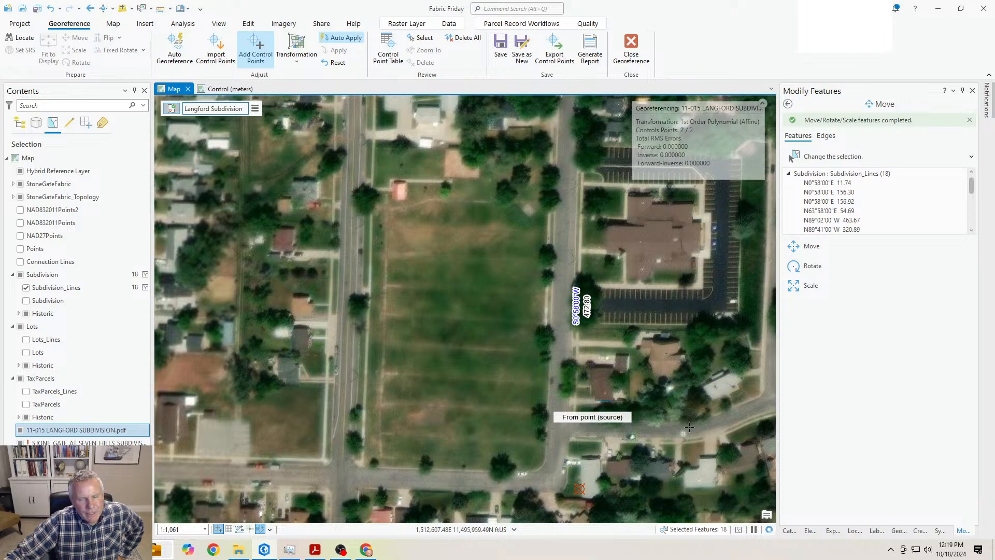
Step: Add a control point tying the plat's southeast corner of lot 10 to the southeast endpoint of the subdivision boundary lines
{"action": "key", "text": "Right"}
{"action": "key", "text": "Down"}
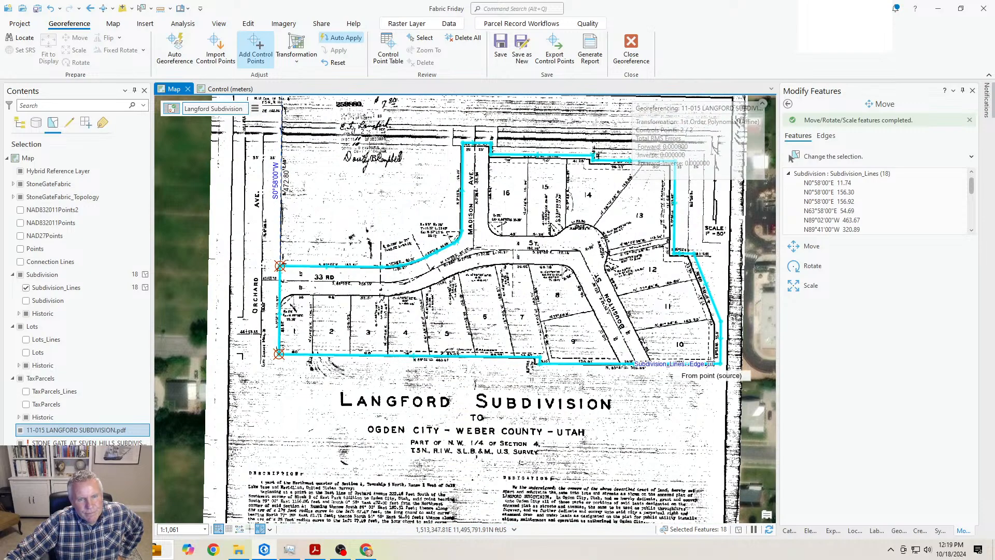
{"action": "scroll", "coordinate": [713, 363], "scroll_direction": "up", "scroll_amount": 5}
{"action": "key", "text": "Right"}
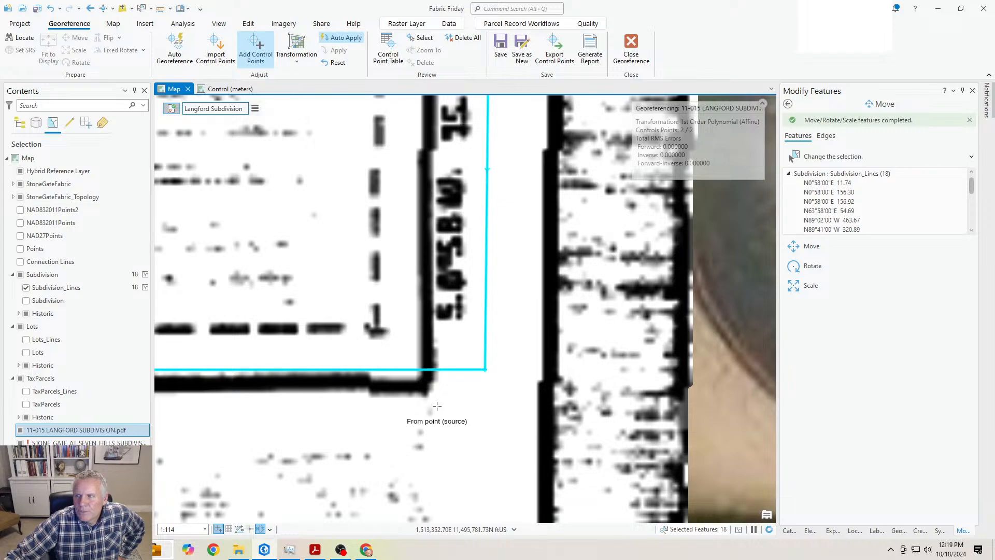
{"action": "scroll", "coordinate": [440, 399], "scroll_direction": "up", "scroll_amount": 3}
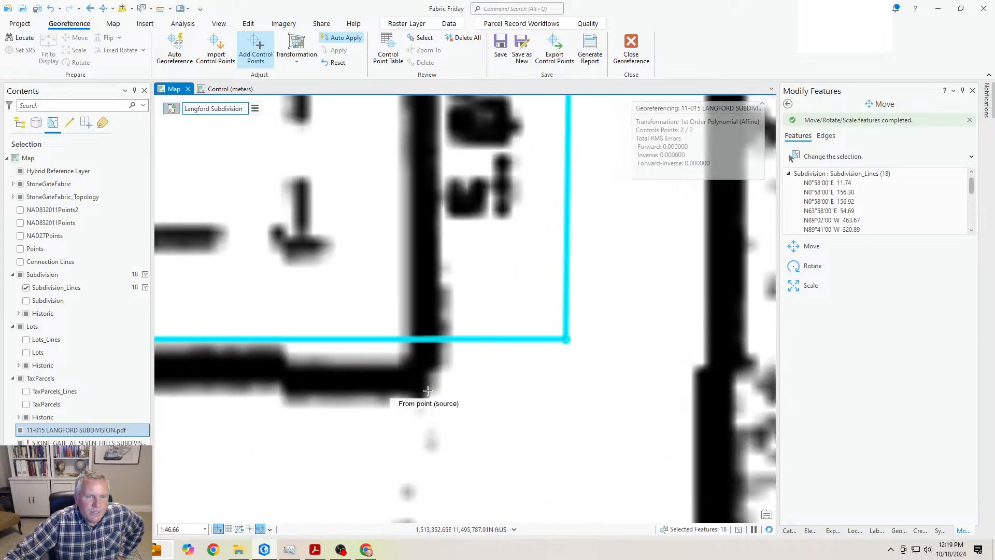
{"action": "left_click", "coordinate": [423, 379]}
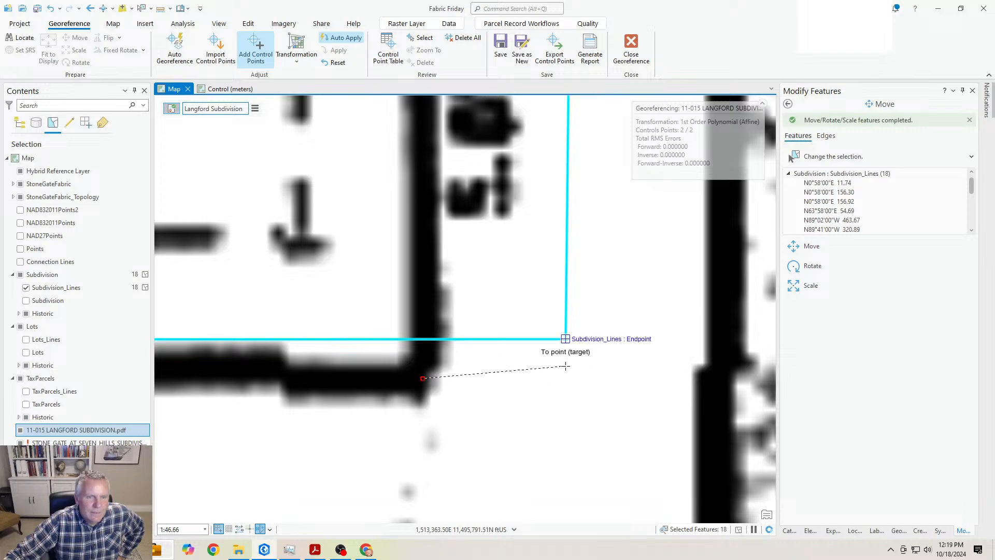
{"action": "left_click", "coordinate": [567, 342]}
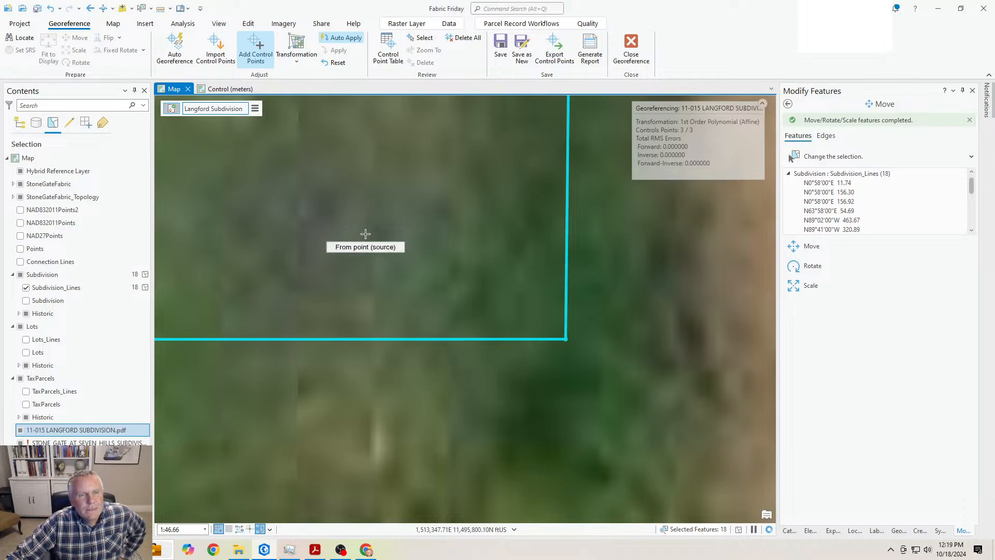
Step: Save the scanned plat's georeferencing and close the georeferencing session
{"action": "scroll", "coordinate": [365, 234], "scroll_direction": "down", "scroll_amount": 5}
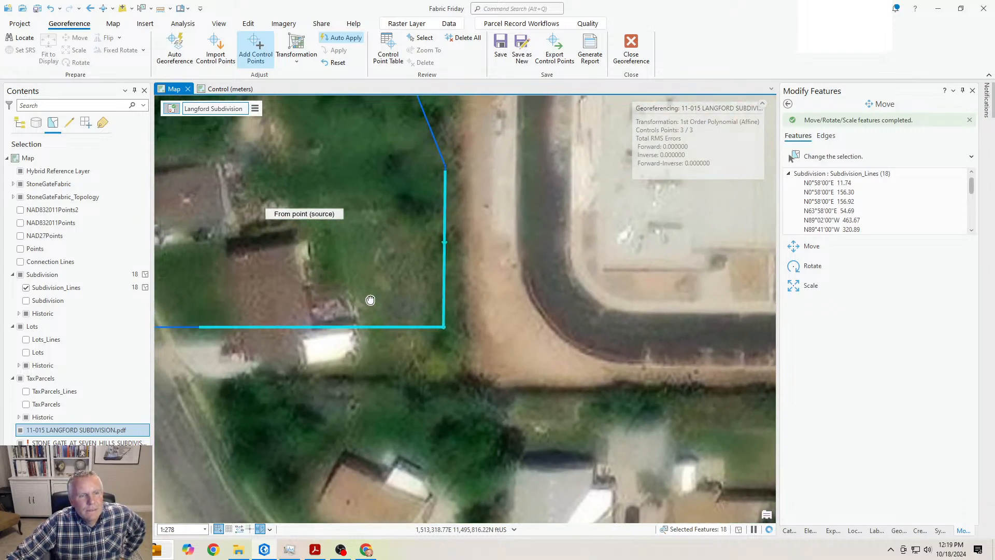
{"action": "left_click_drag", "start_coordinate": [371, 301], "coordinate": [501, 396]}
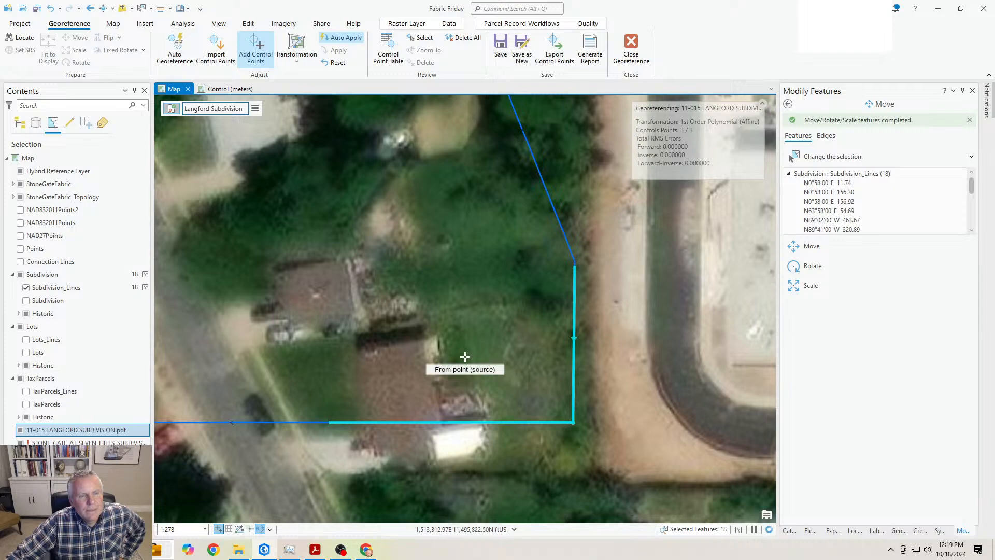
{"action": "scroll", "coordinate": [465, 357], "scroll_direction": "down", "scroll_amount": 5}
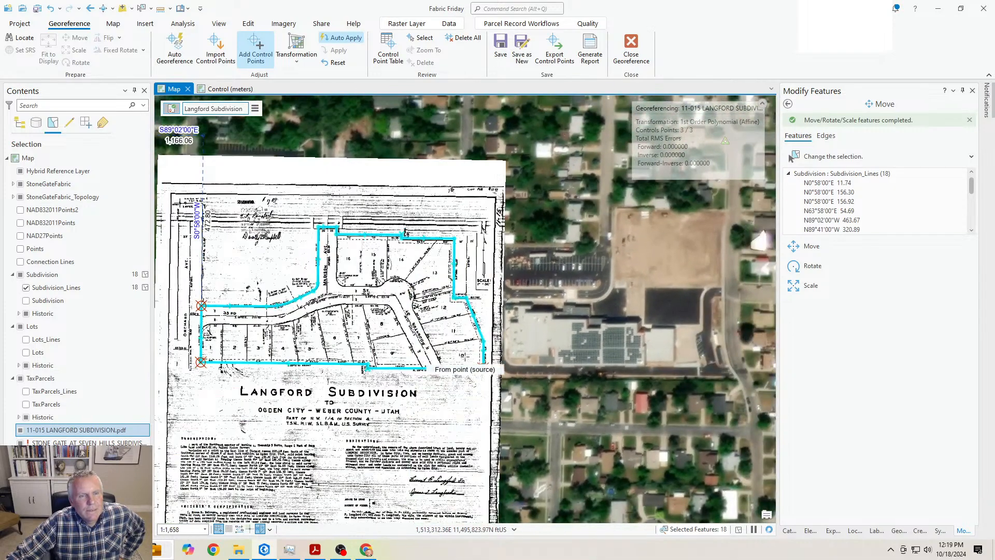
{"action": "left_click", "coordinate": [484, 368]}
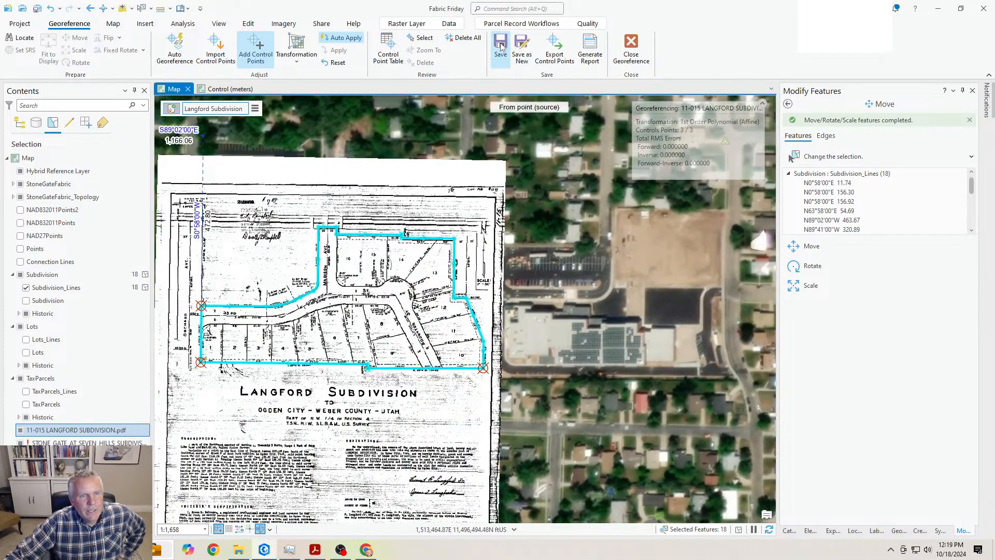
{"action": "left_click", "coordinate": [632, 56]}
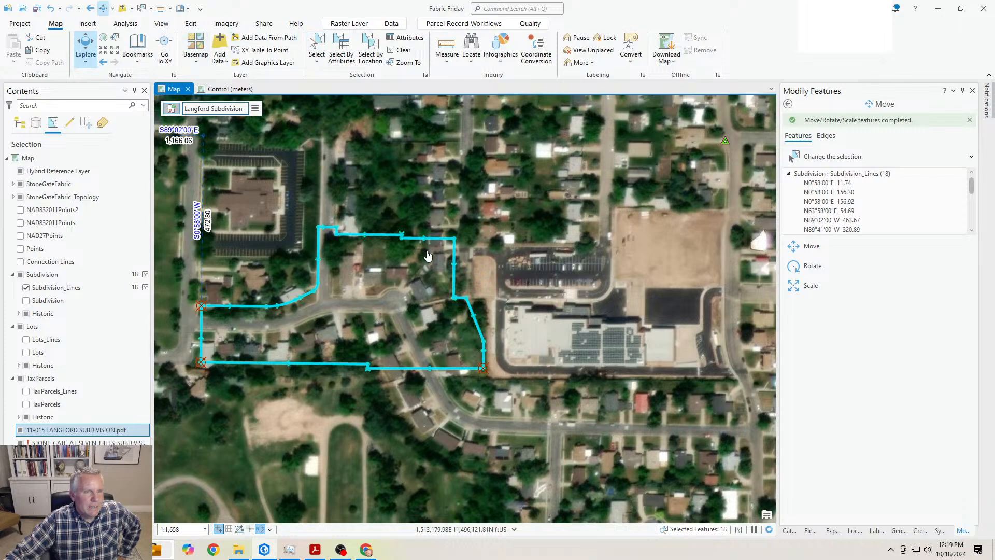
Step: Divide the subdivision's west boundary line along Orchard Avenue by distance, 81.92 ftUS from the start of the line
{"action": "left_click_drag", "start_coordinate": [352, 318], "coordinate": [438, 314]}
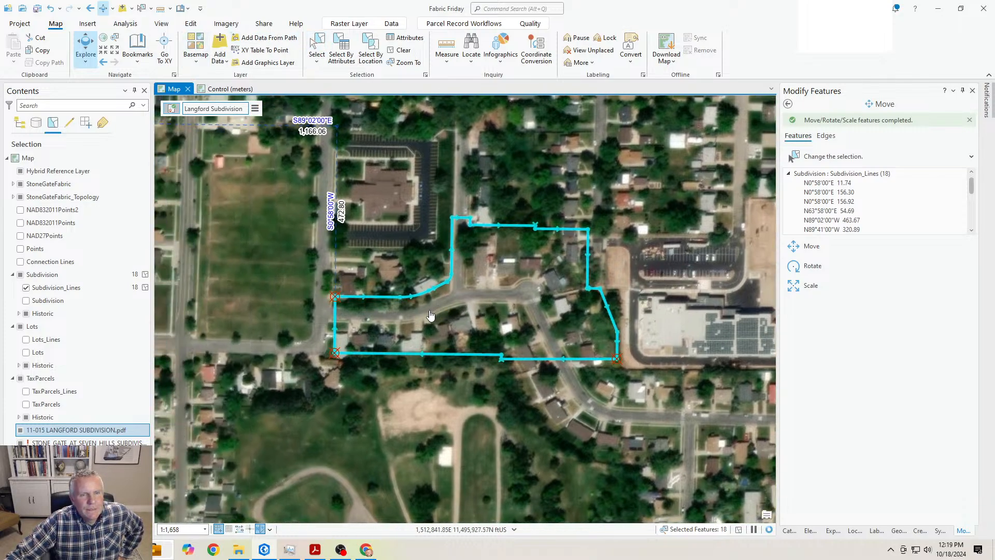
{"action": "scroll", "coordinate": [358, 333], "scroll_direction": "up", "scroll_amount": 5}
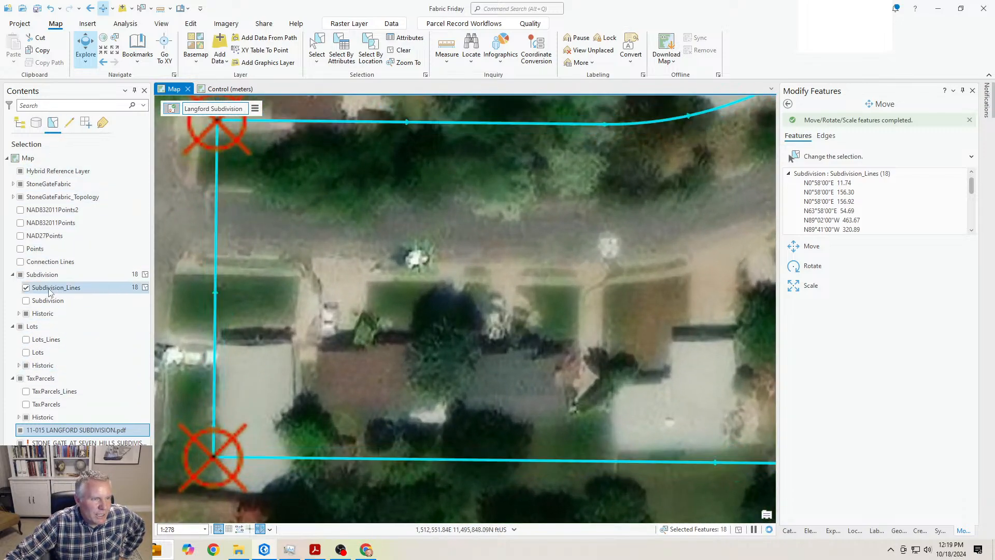
{"action": "left_click", "coordinate": [317, 50]}
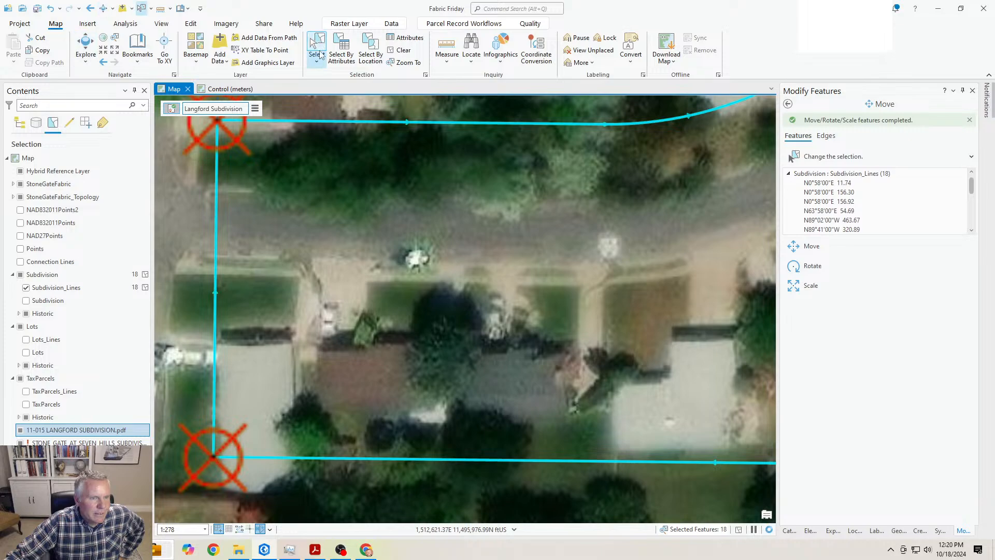
{"action": "left_click_drag", "start_coordinate": [199, 332], "coordinate": [239, 352]}
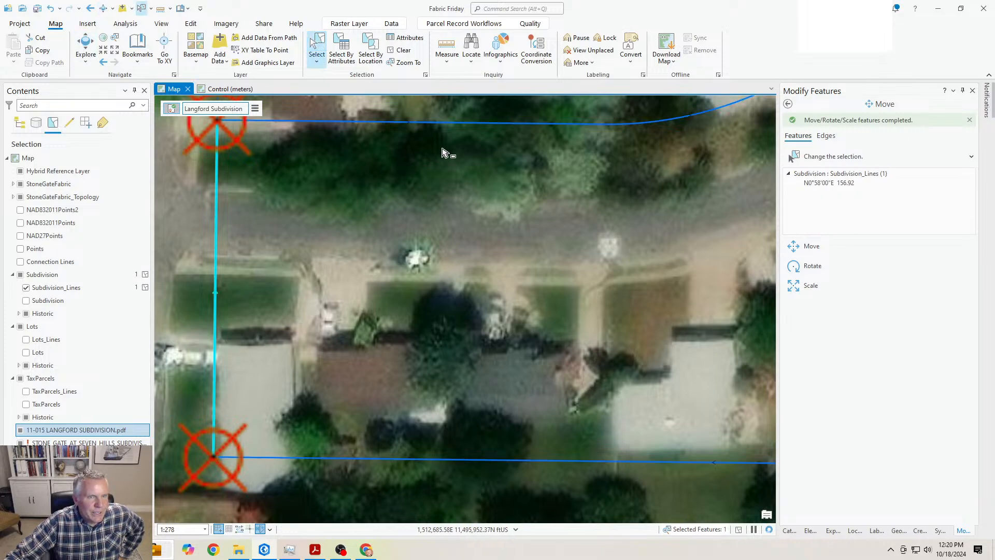
{"action": "left_click", "coordinate": [457, 23]}
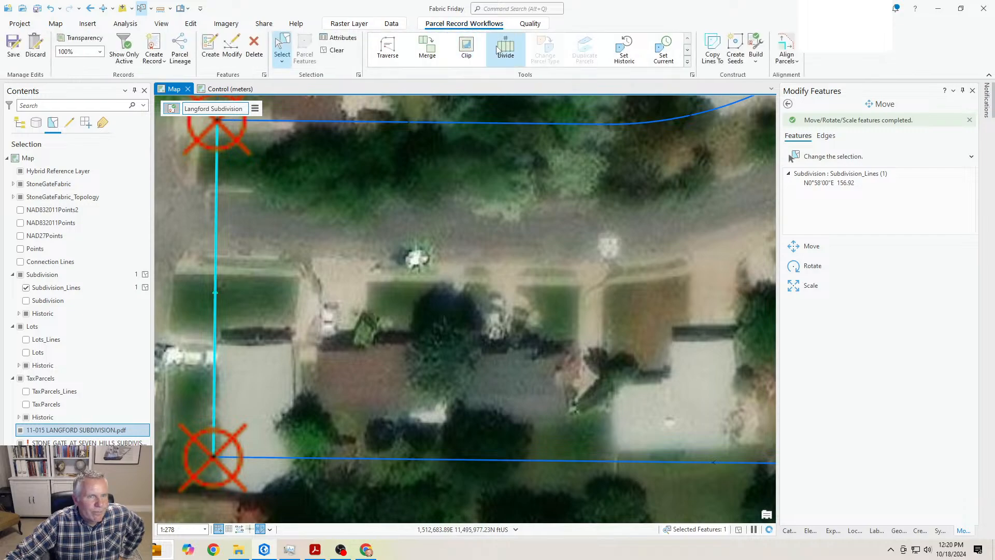
{"action": "left_click", "coordinate": [504, 50]}
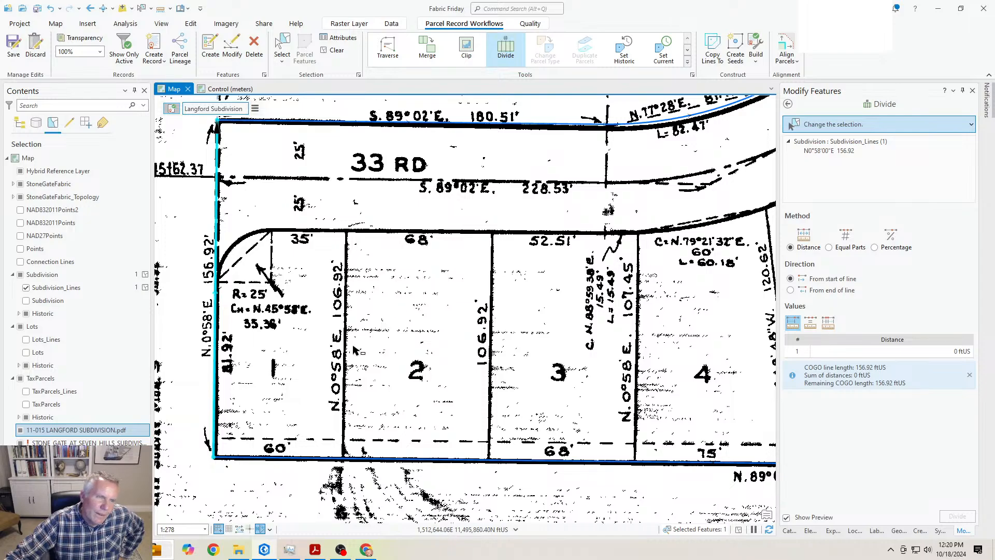
{"action": "scroll", "coordinate": [226, 371], "scroll_direction": "up", "scroll_amount": 5}
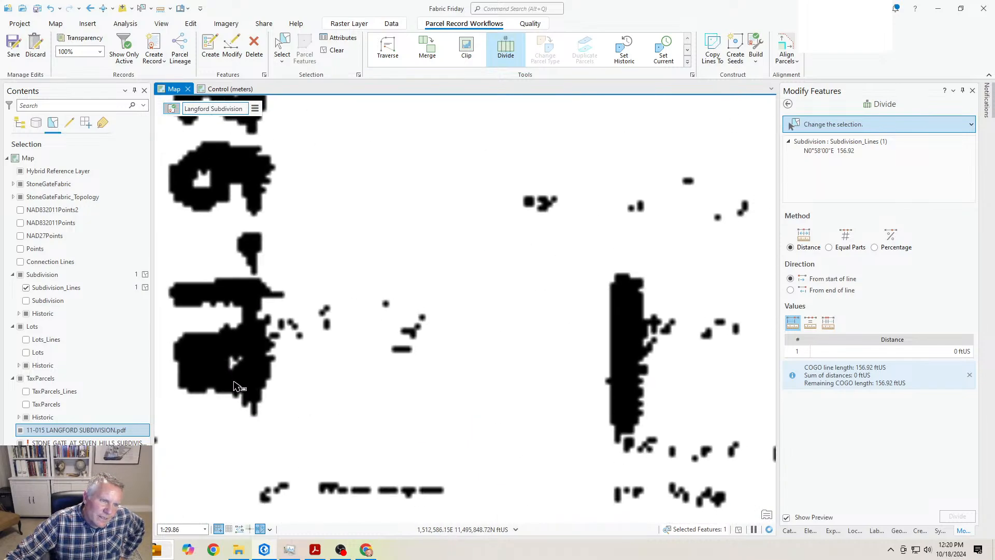
{"action": "scroll", "coordinate": [239, 381], "scroll_direction": "down", "scroll_amount": 3}
{"action": "scroll", "coordinate": [241, 384], "scroll_direction": "down", "scroll_amount": 2}
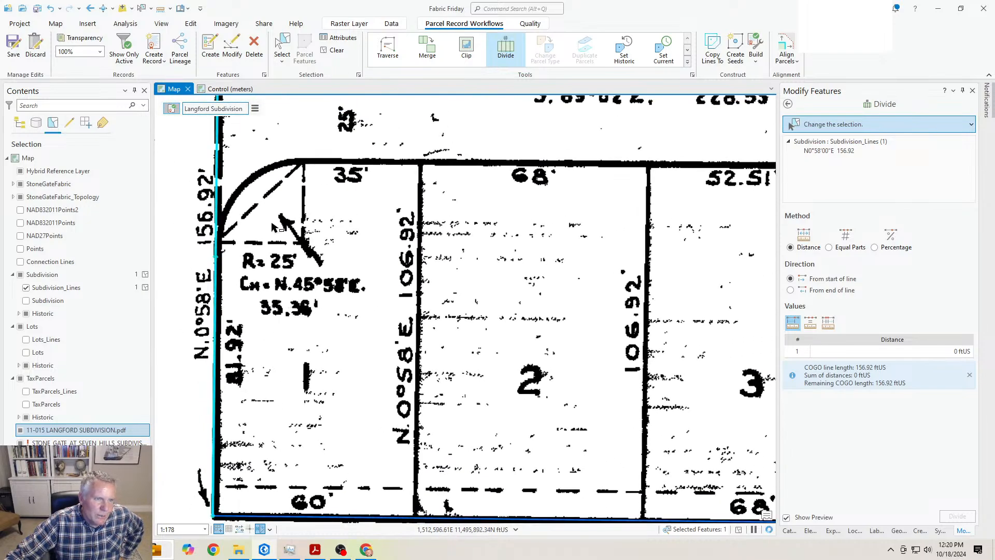
{"action": "left_click", "coordinate": [210, 385]}
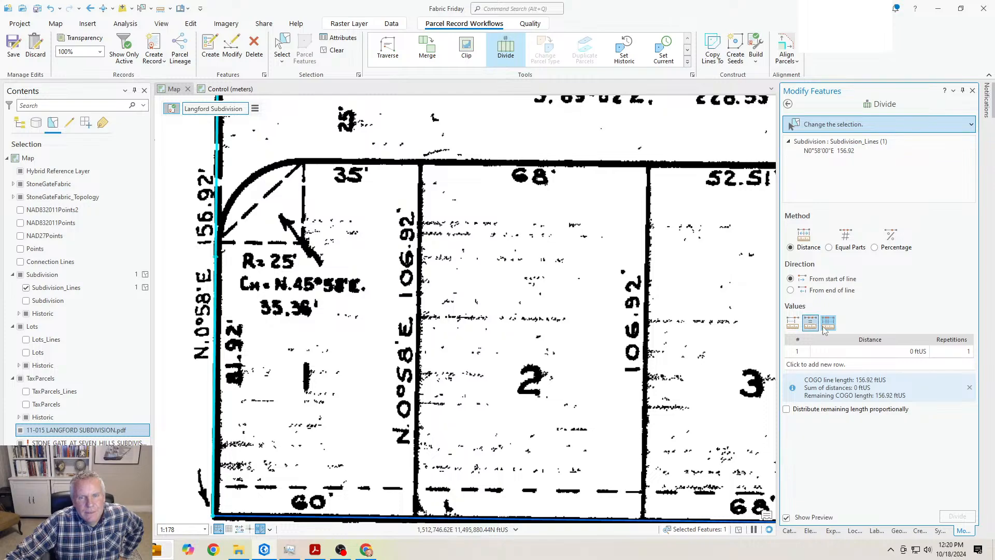
{"action": "left_click", "coordinate": [850, 353]}
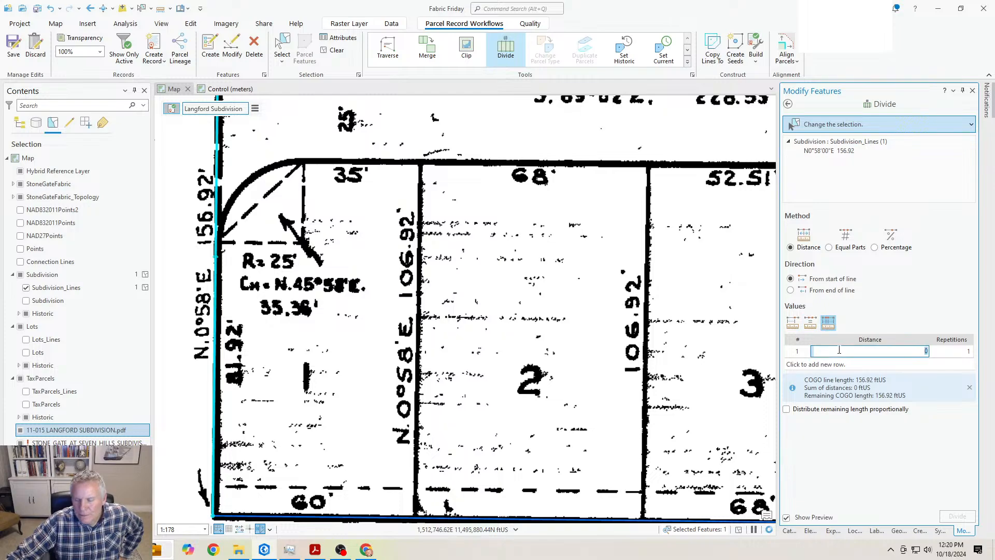
{"action": "type", "text": "81.92"}
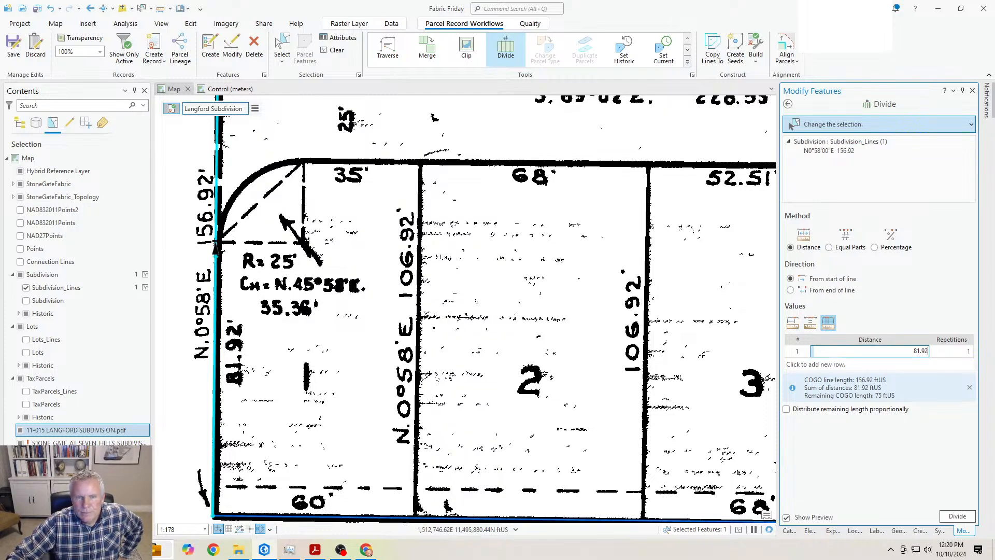
{"action": "key", "text": "Return"}
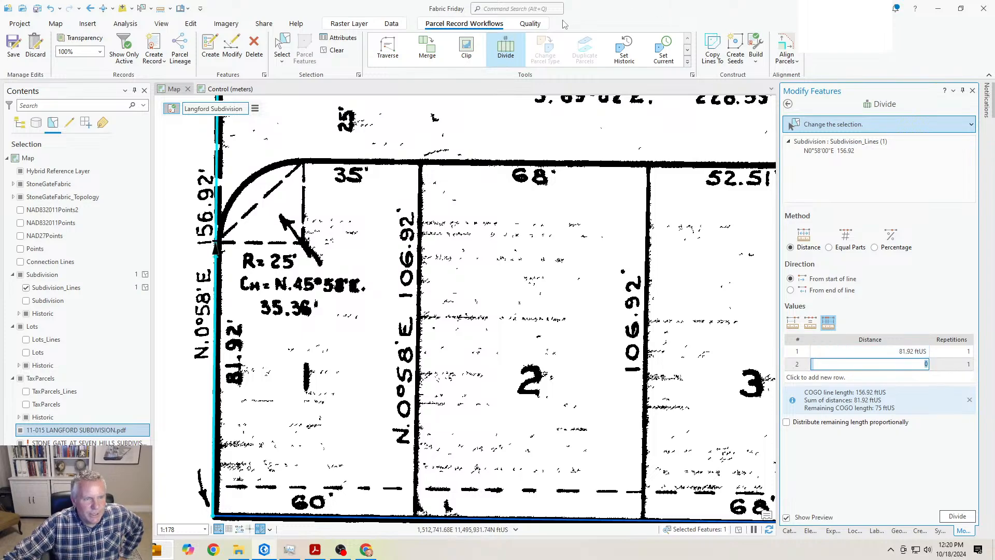
{"action": "left_click_drag", "start_coordinate": [338, 124], "coordinate": [370, 325]}
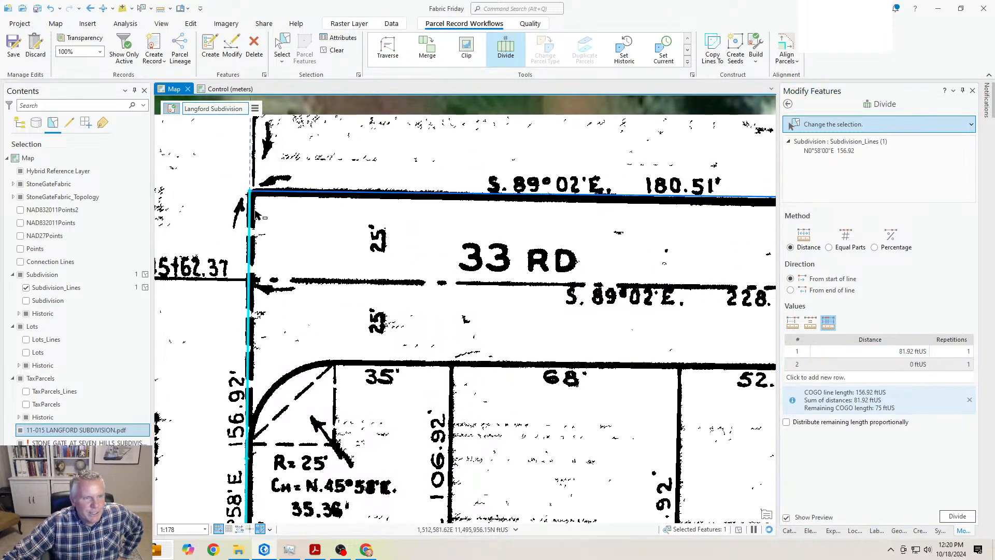
{"action": "left_click_drag", "start_coordinate": [227, 343], "coordinate": [329, 285]}
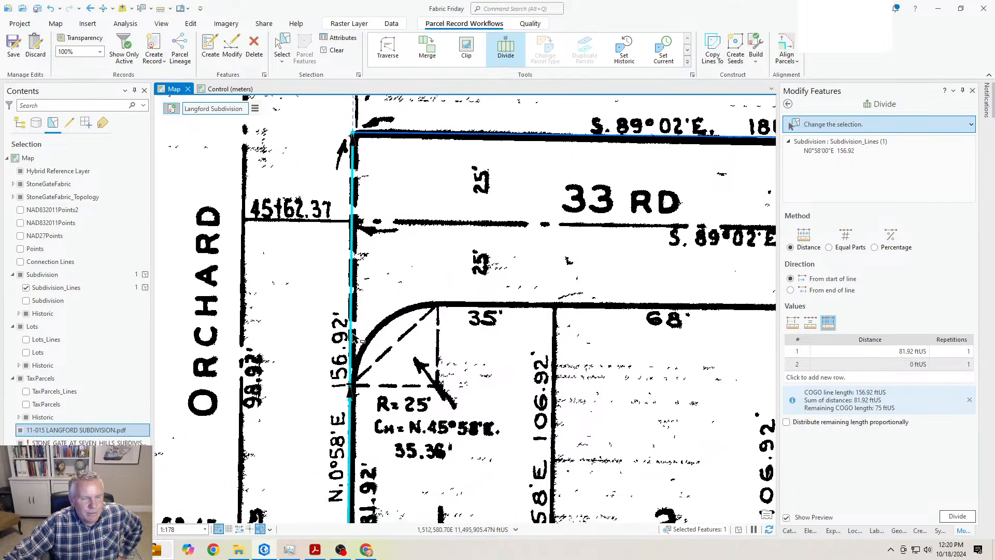
{"action": "left_click", "coordinate": [952, 516]}
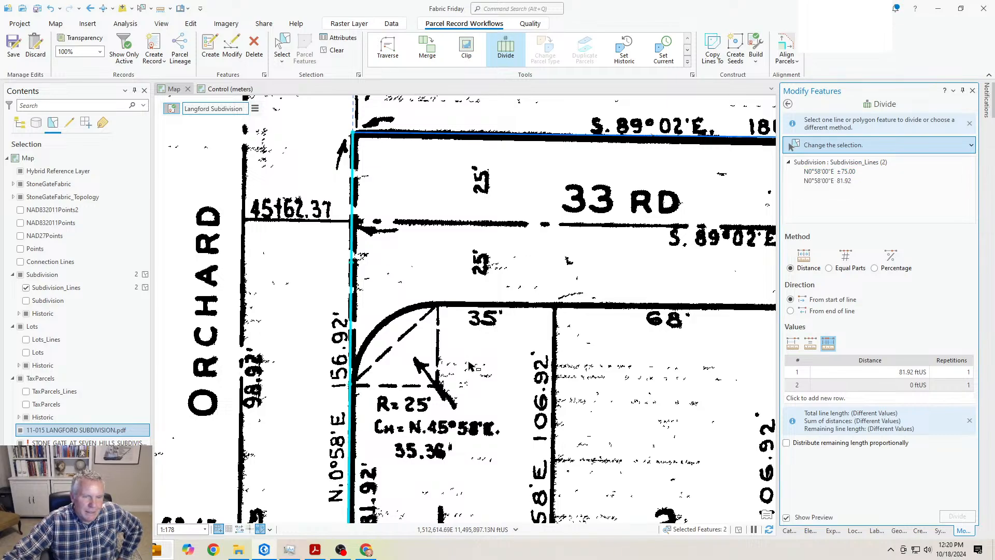
Step: Turn off the imagery basemap beneath the scanned plat and the subdivision boundary lines
{"action": "scroll", "coordinate": [495, 353], "scroll_direction": "down", "scroll_amount": 3}
{"action": "left_click_drag", "start_coordinate": [569, 302], "coordinate": [514, 311]}
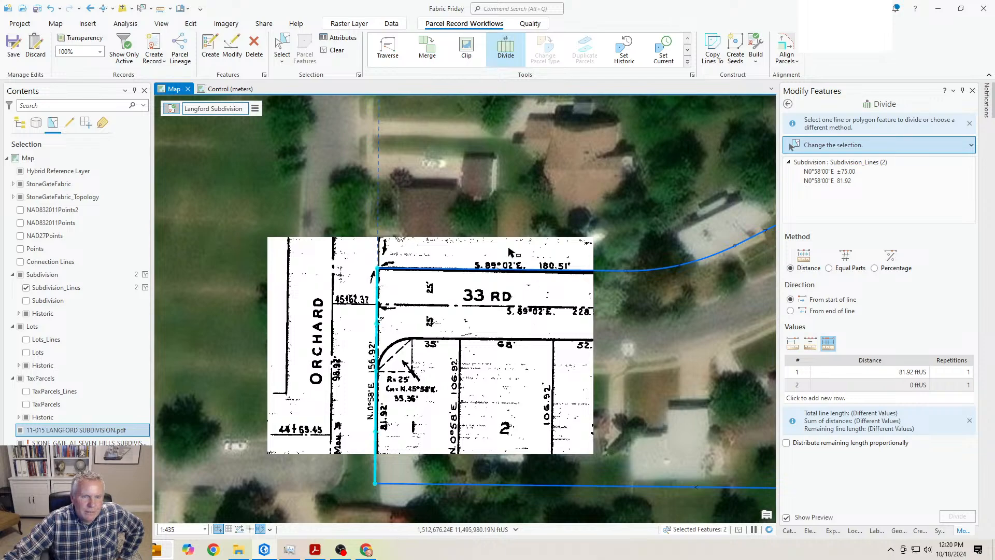
{"action": "left_click_drag", "start_coordinate": [584, 289], "coordinate": [237, 386]}
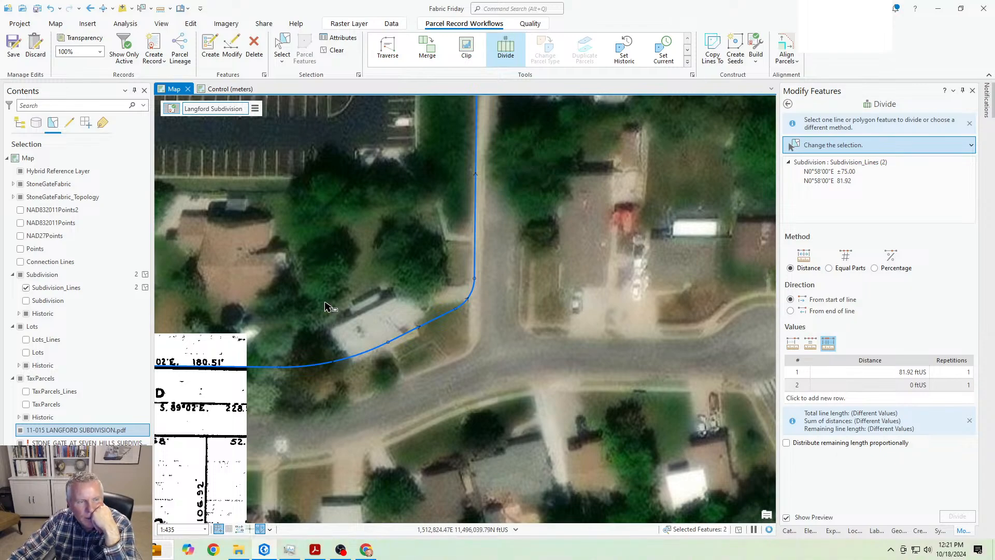
{"action": "left_click", "coordinate": [21, 124]}
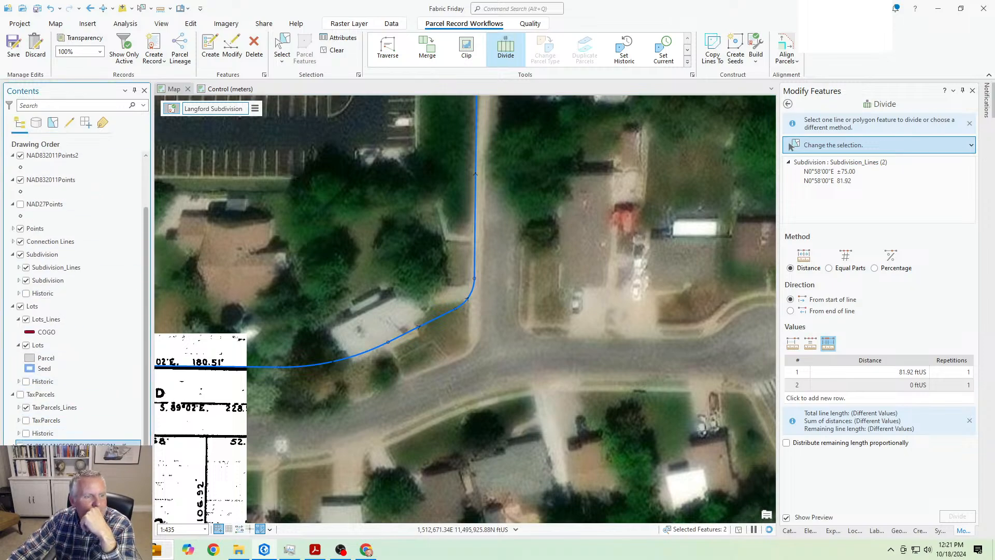
{"action": "left_click", "coordinate": [405, 312]}
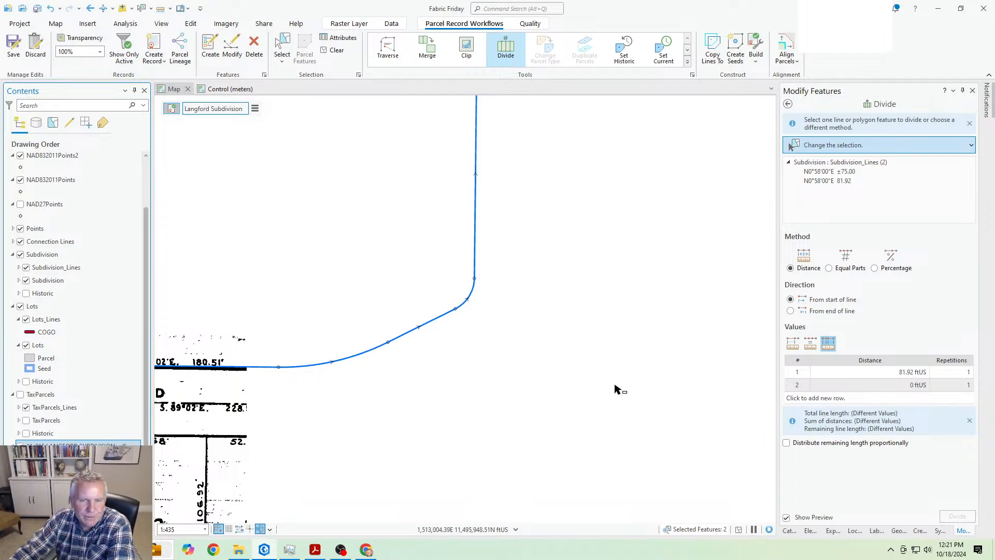
{"action": "scroll", "coordinate": [596, 382], "scroll_direction": "down", "scroll_amount": 3}
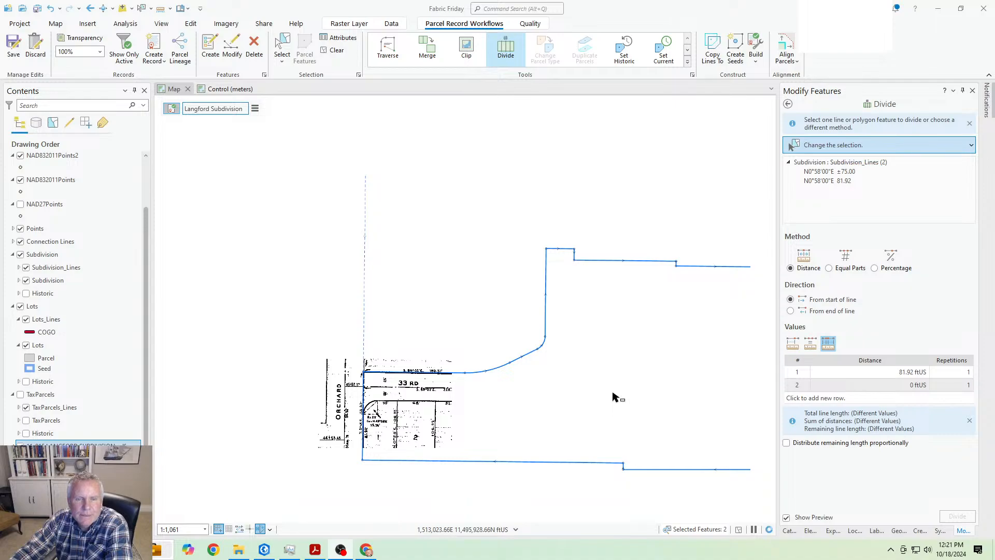
Step: Divide the 181.28 ft north boundary line above lots 16, 15 and 14 at distances of 70, 70 and 41.28 ftUS from the line's start
{"action": "left_click_drag", "start_coordinate": [657, 369], "coordinate": [512, 364]}
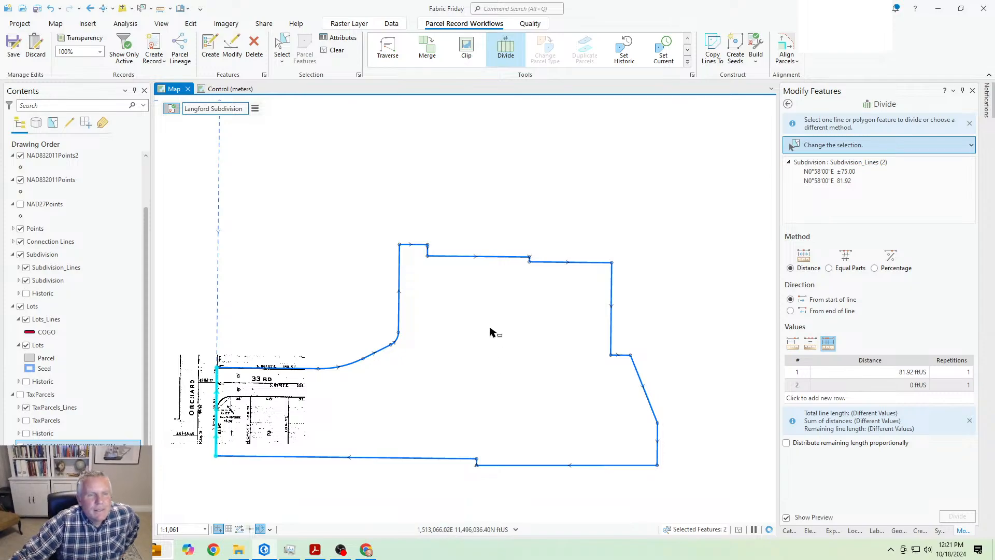
{"action": "left_click", "coordinate": [453, 256]}
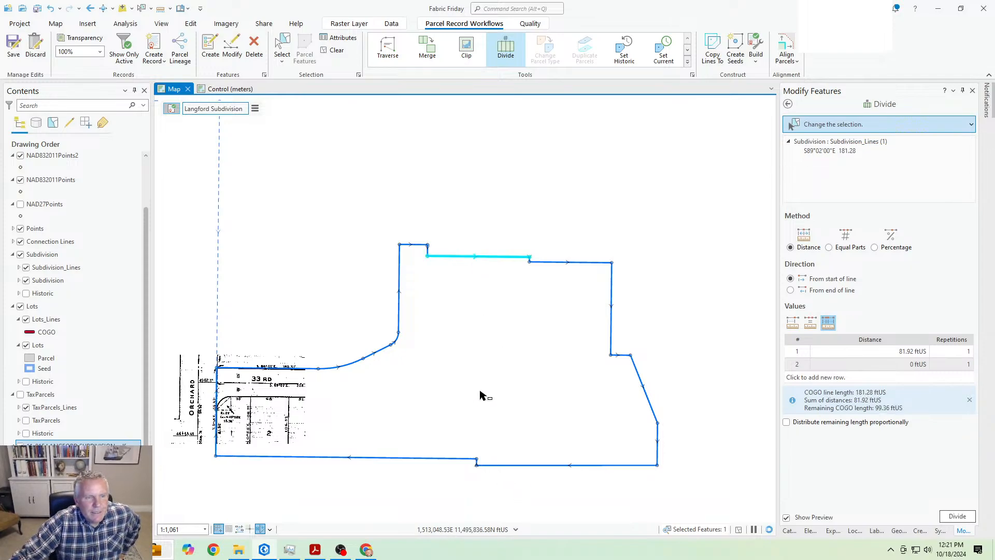
{"action": "scroll", "coordinate": [475, 256], "scroll_direction": "up", "scroll_amount": 3}
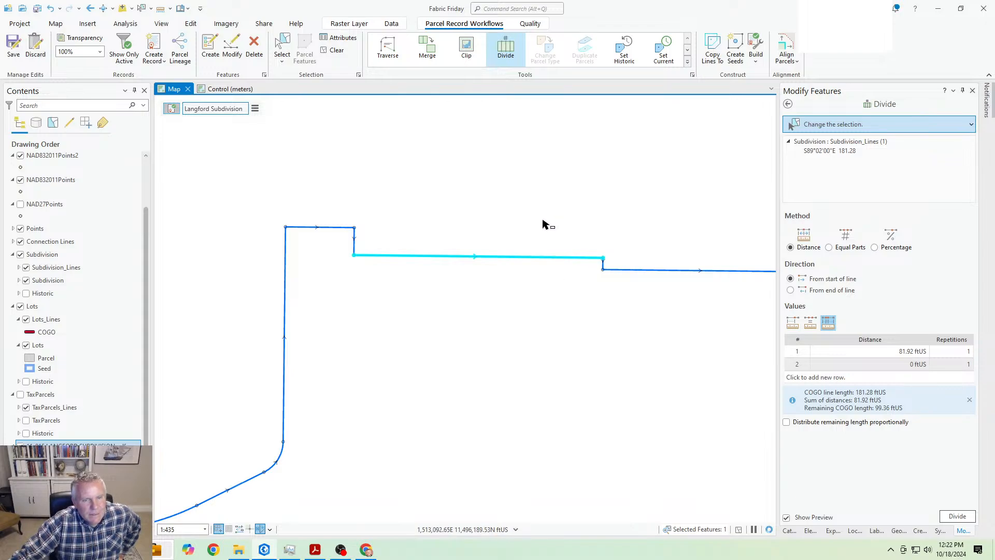
{"action": "scroll", "coordinate": [543, 224], "scroll_direction": "up", "scroll_amount": 2}
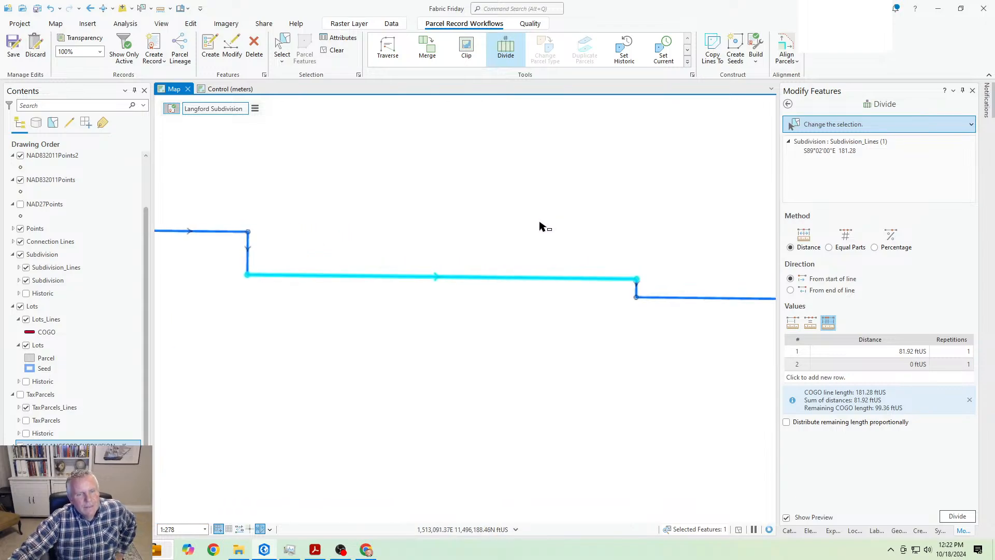
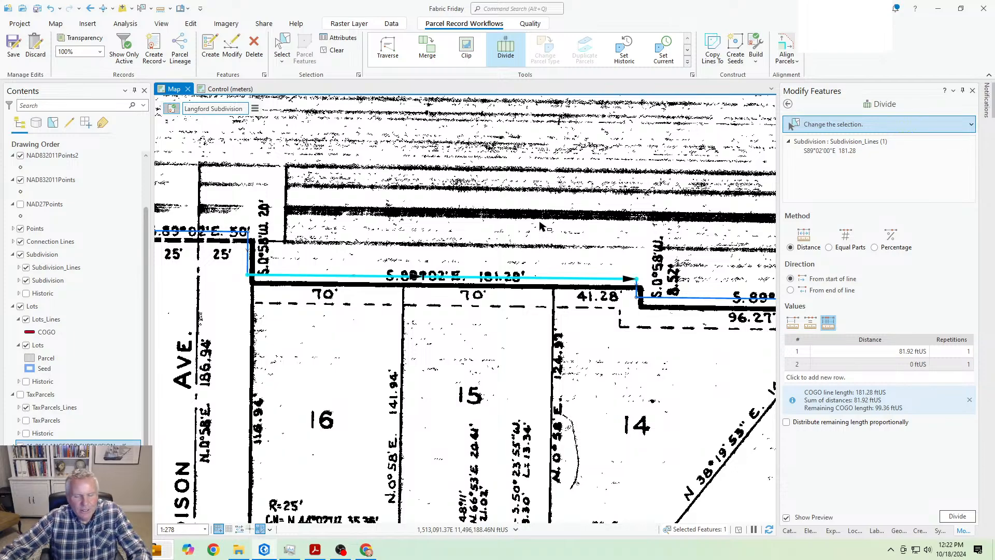
{"action": "scroll", "coordinate": [261, 298], "scroll_direction": "up", "scroll_amount": 2}
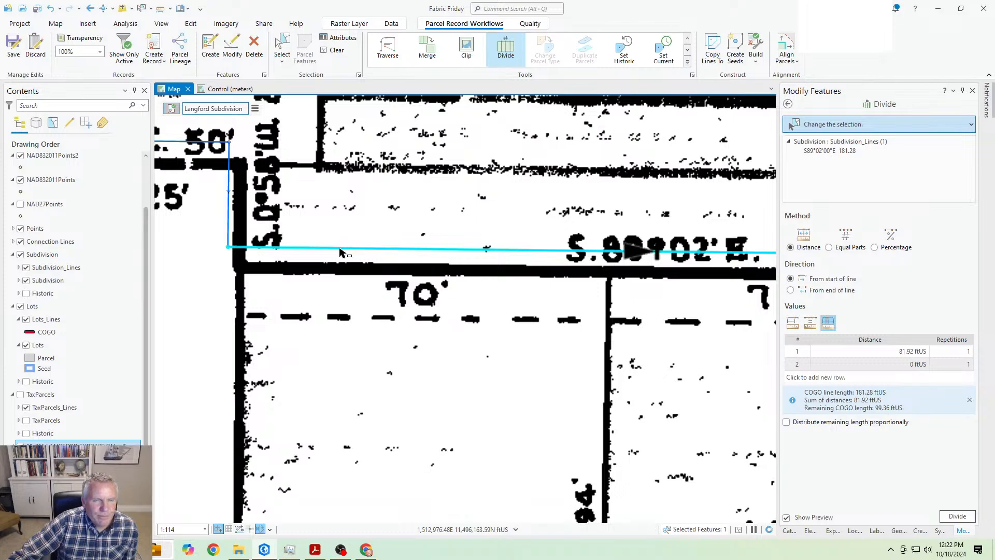
{"action": "scroll", "coordinate": [339, 252], "scroll_direction": "down", "scroll_amount": 2}
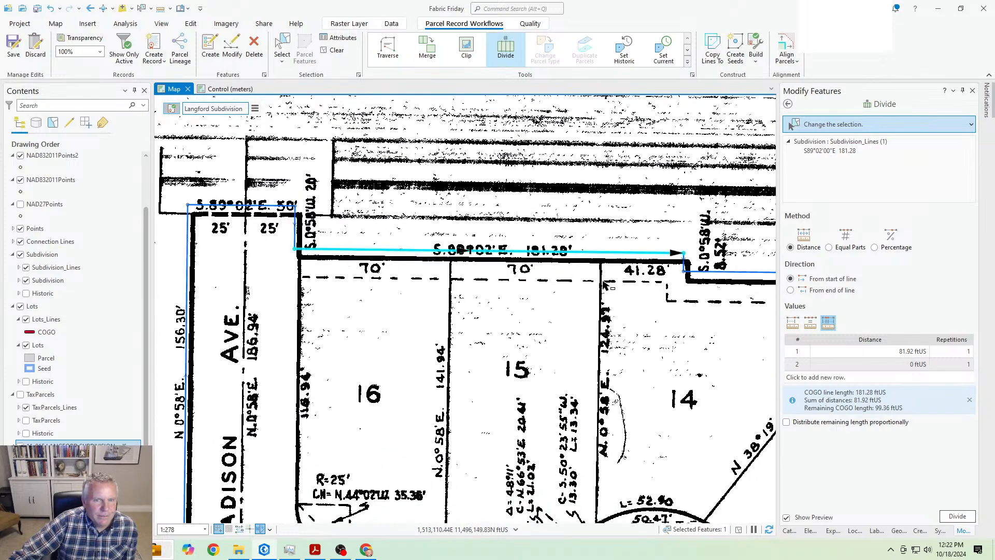
{"action": "left_click", "coordinate": [811, 324]}
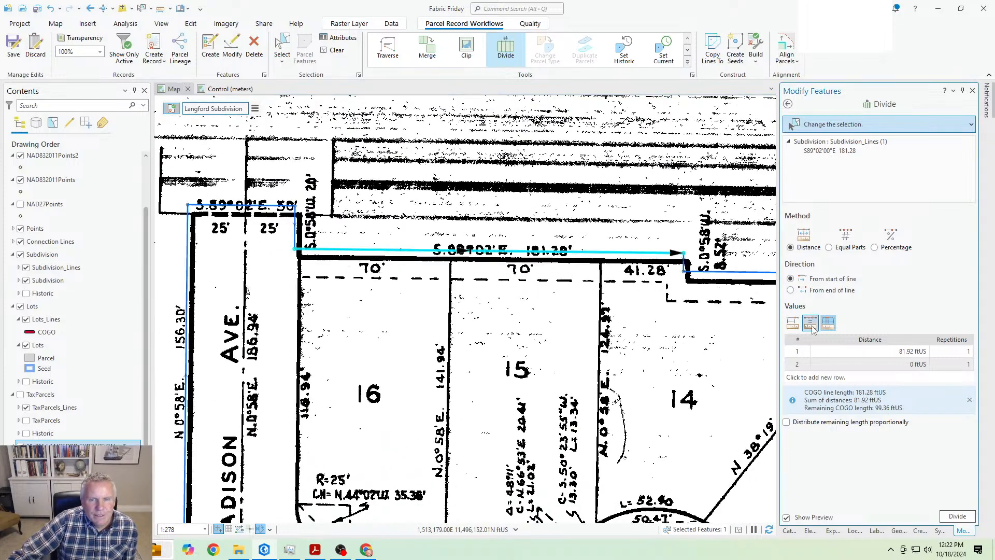
{"action": "left_click", "coordinate": [826, 327]}
{"action": "left_click", "coordinate": [891, 353]}
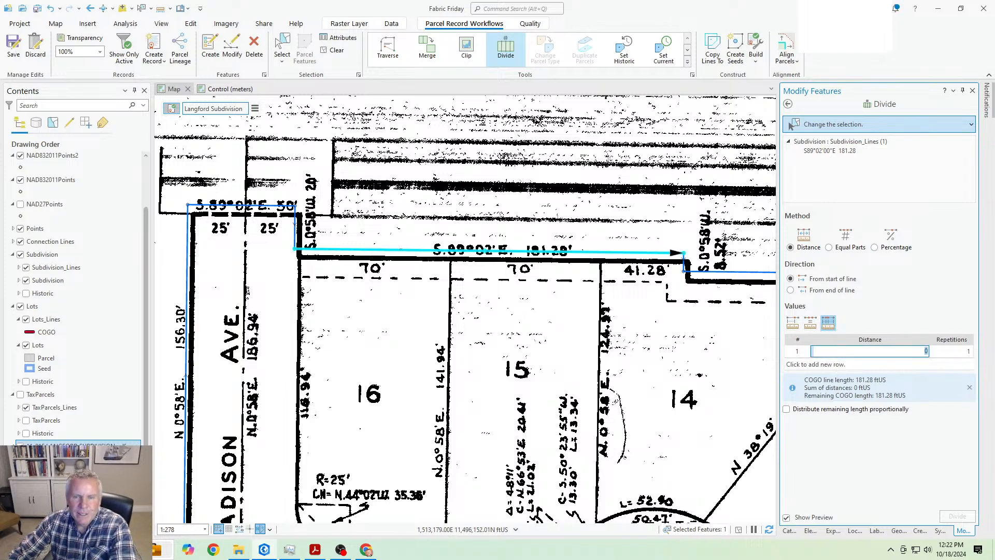
{"action": "type", "text": "70"}
{"action": "key", "text": "Return"}
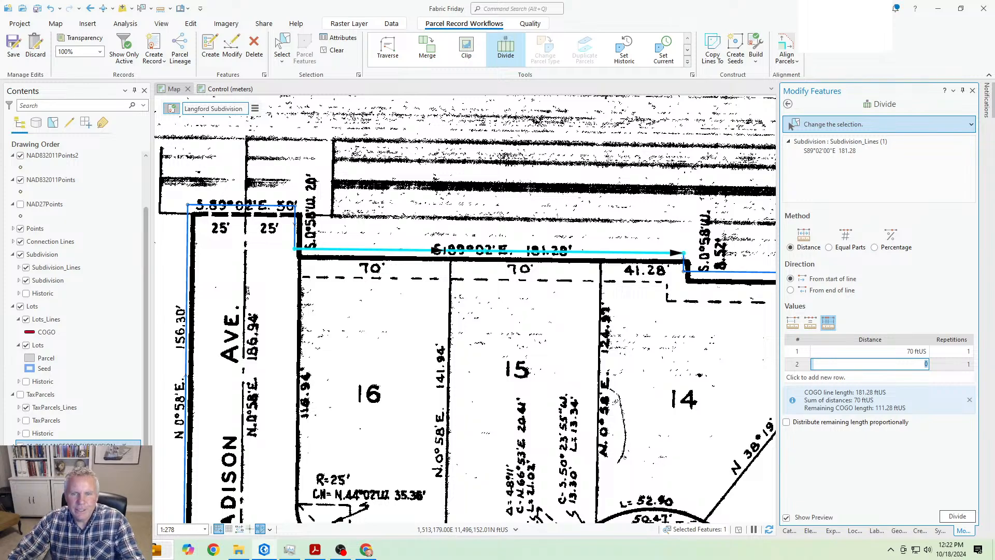
{"action": "type", "text": "70"}
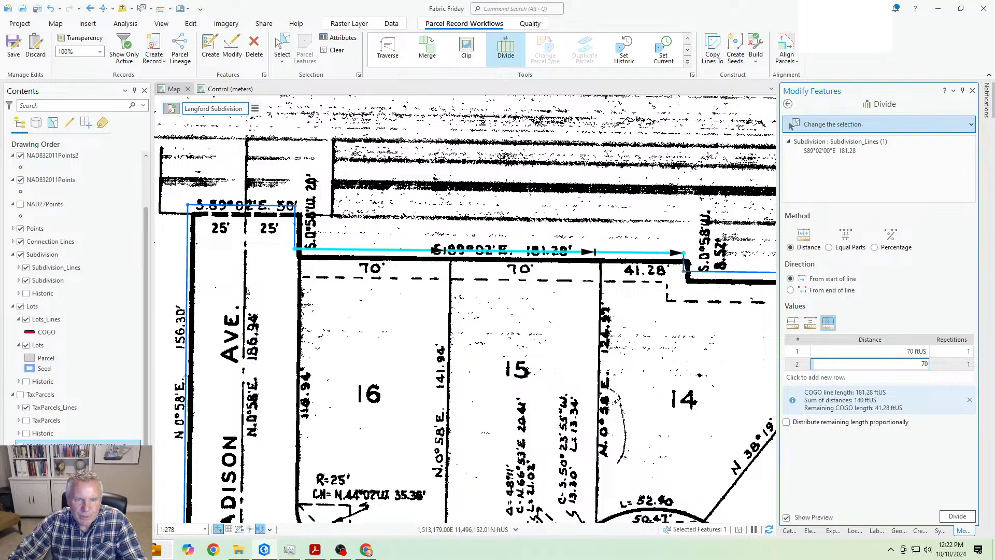
{"action": "key", "text": "Return"}
{"action": "type", "text": "41.28"}
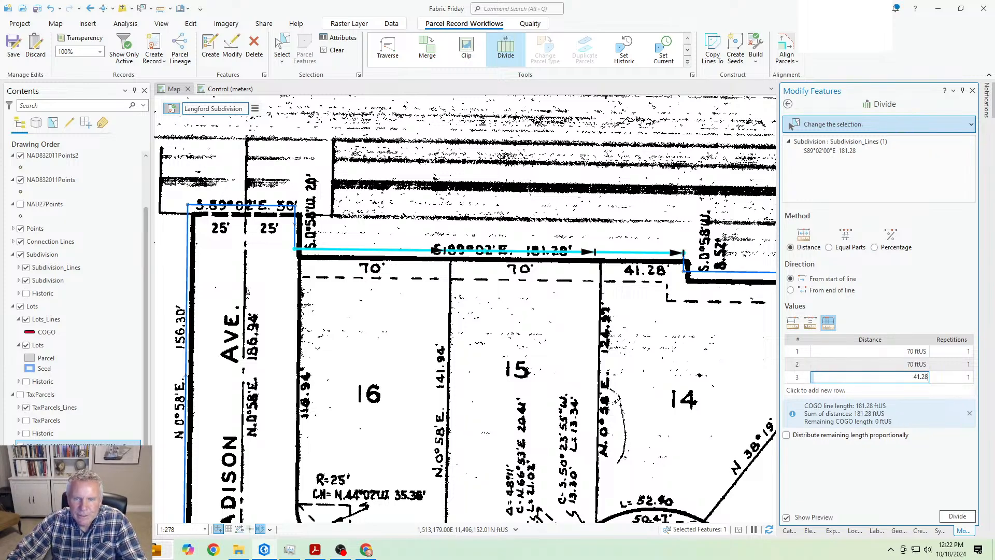
{"action": "key", "text": "Return"}
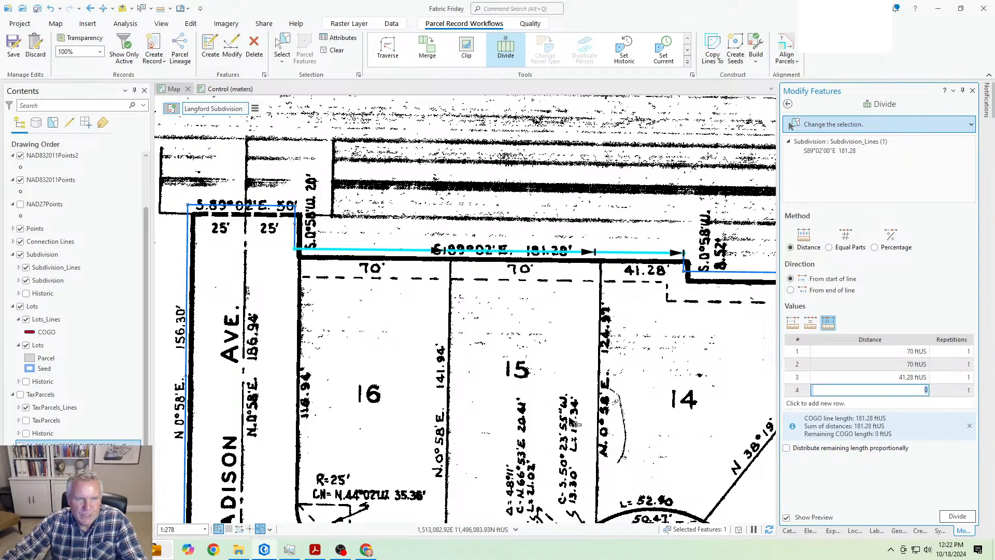
{"action": "left_click", "coordinate": [957, 517]}
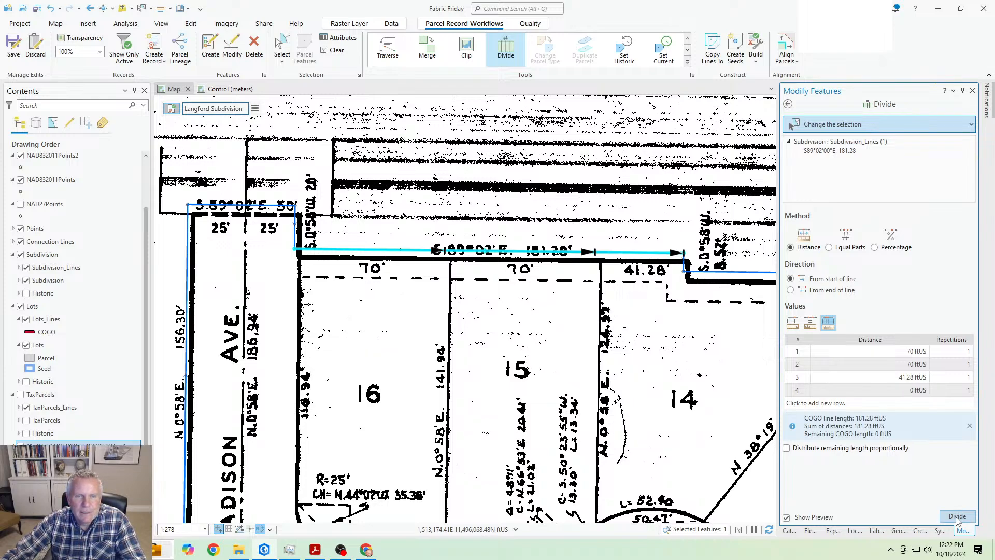
Step: Divide the 146.27 ft north boundary line above lots 14 and 13 at distances of 96.27 and 50 ftUS from the line's start
{"action": "left_click_drag", "start_coordinate": [635, 362], "coordinate": [369, 359]}
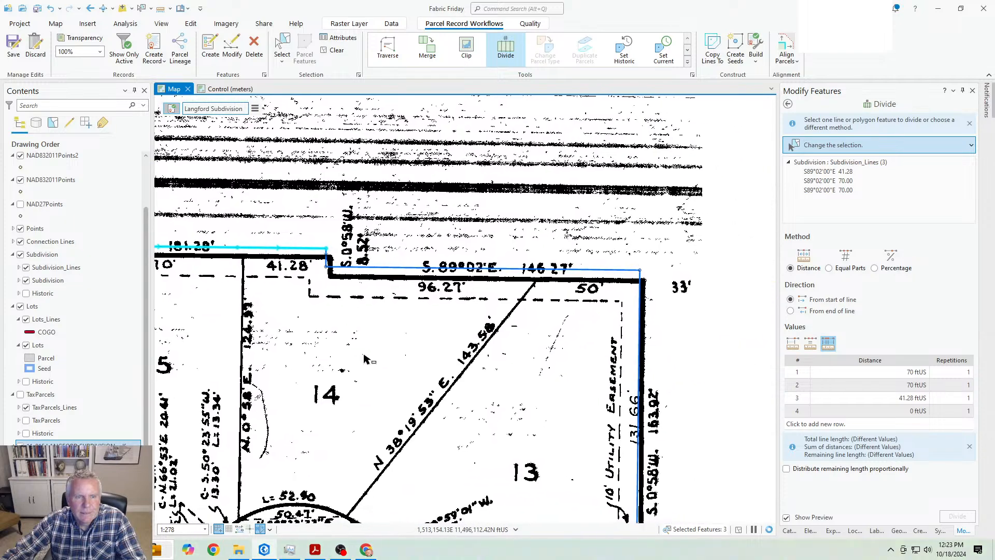
{"action": "left_click", "coordinate": [431, 279]}
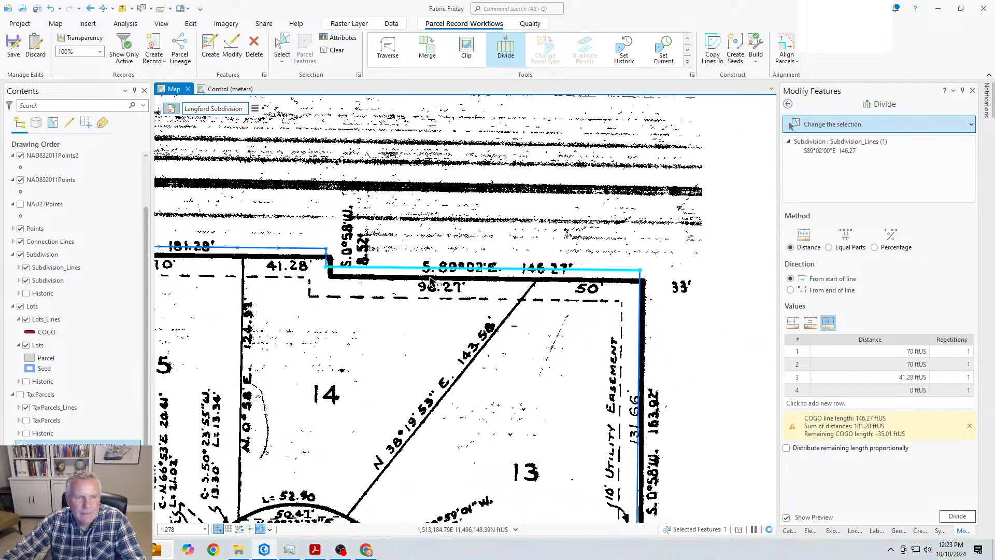
{"action": "left_click", "coordinate": [816, 327]}
{"action": "left_click", "coordinate": [828, 323]}
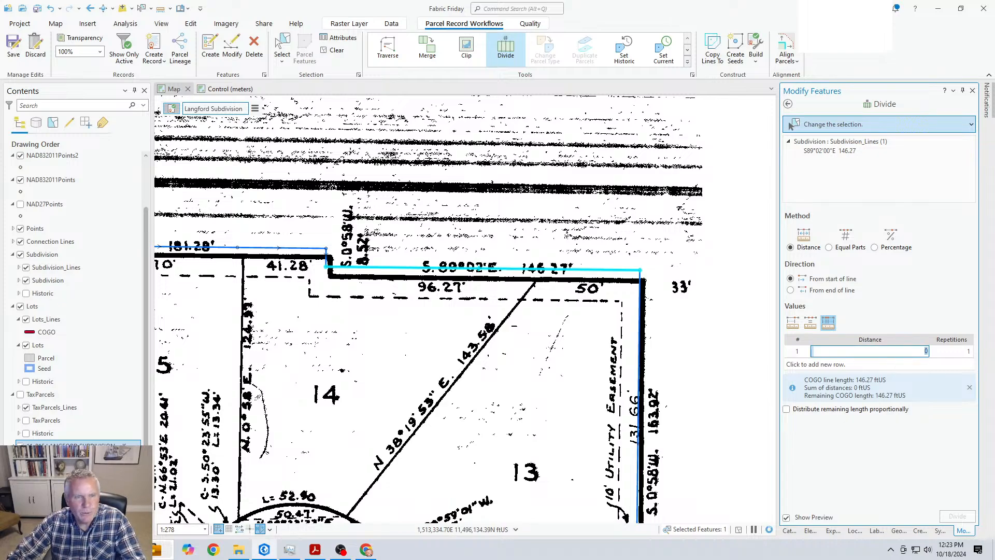
{"action": "type", "text": "96.27"}
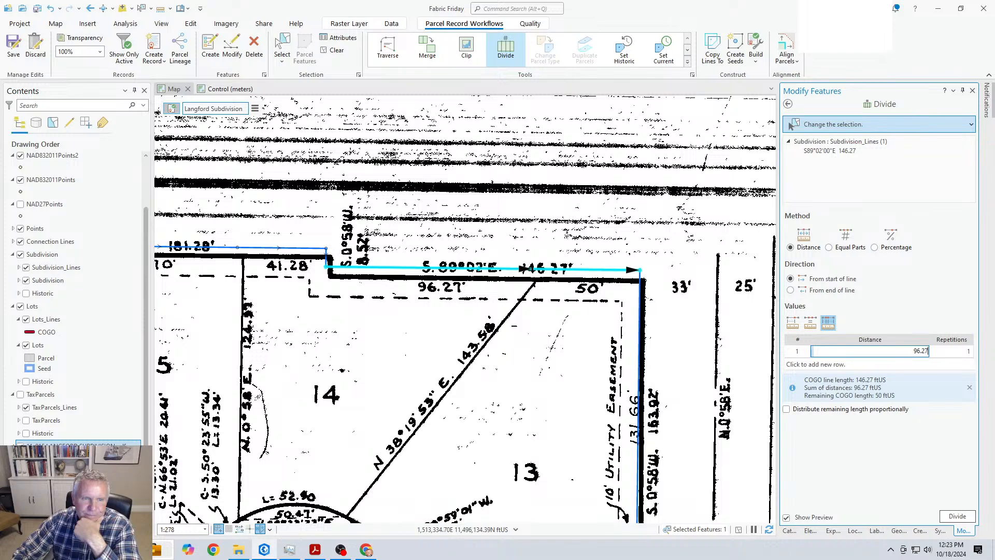
{"action": "key", "text": "Return"}
{"action": "type", "text": "50"}
{"action": "key", "text": "Return"}
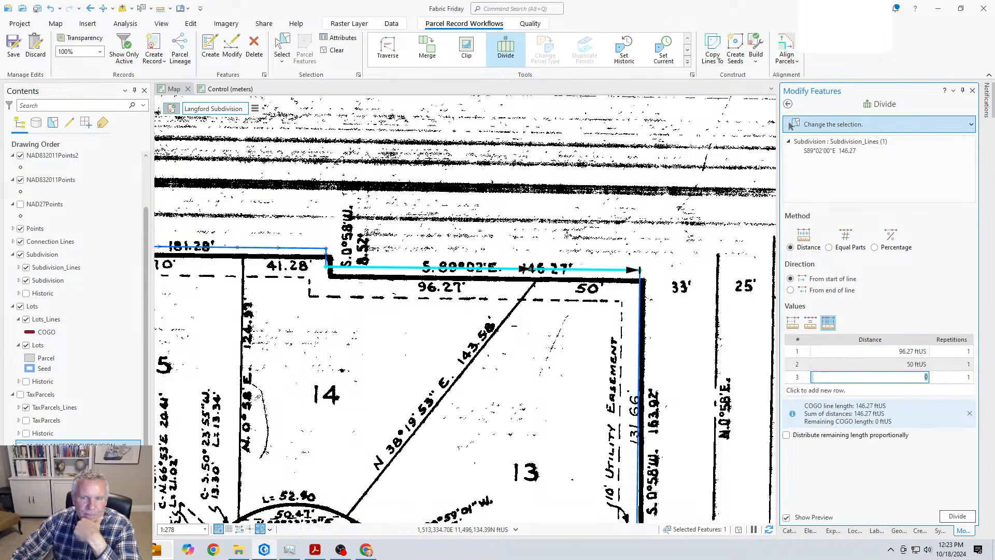
{"action": "left_click", "coordinate": [952, 520]}
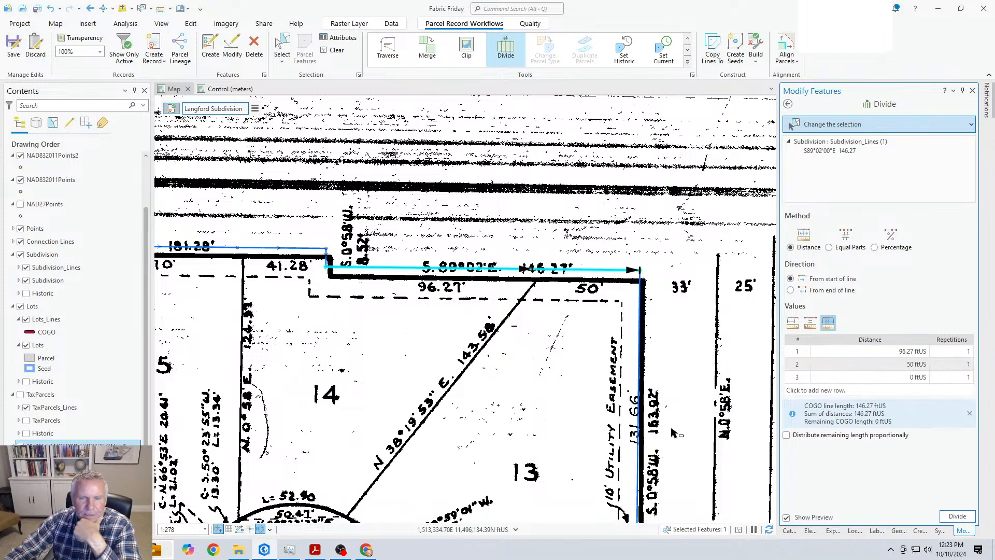
Step: Divide the 163.92 ft east boundary line beside lot 13 and the walkway at distances of 131.66, 10.26 and 22 ftUS
{"action": "left_click_drag", "start_coordinate": [575, 471], "coordinate": [526, 293]}
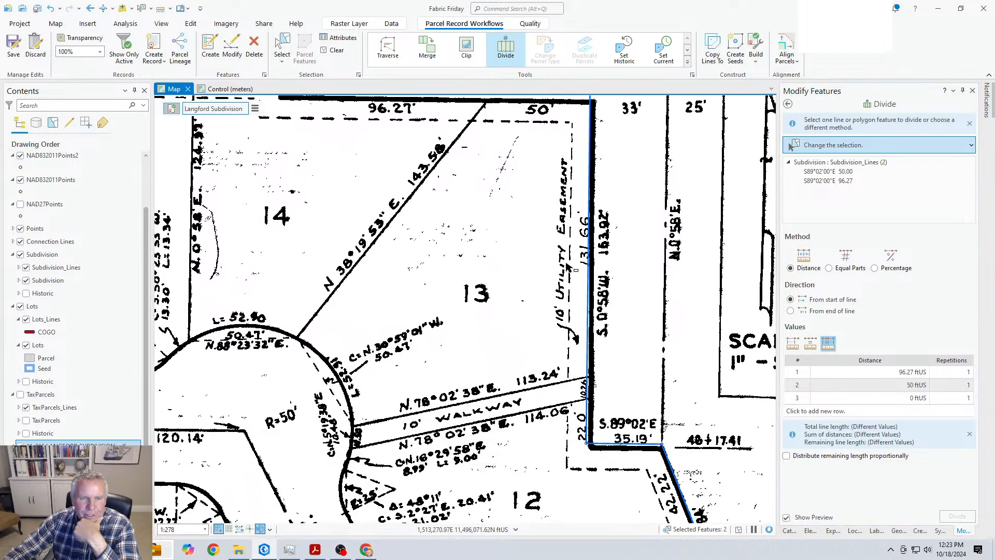
{"action": "left_click", "coordinate": [603, 343]}
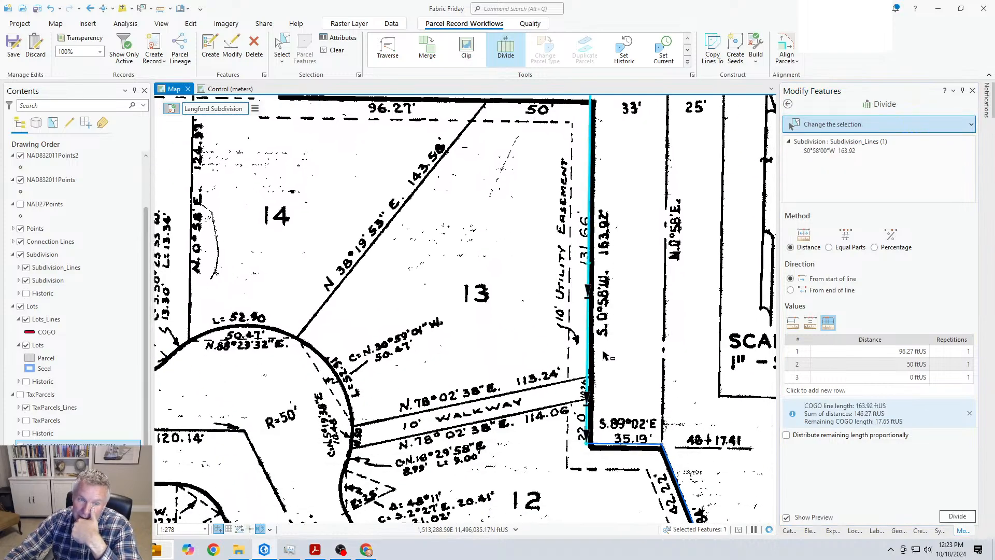
{"action": "left_click", "coordinate": [811, 323]}
{"action": "left_click", "coordinate": [829, 323]}
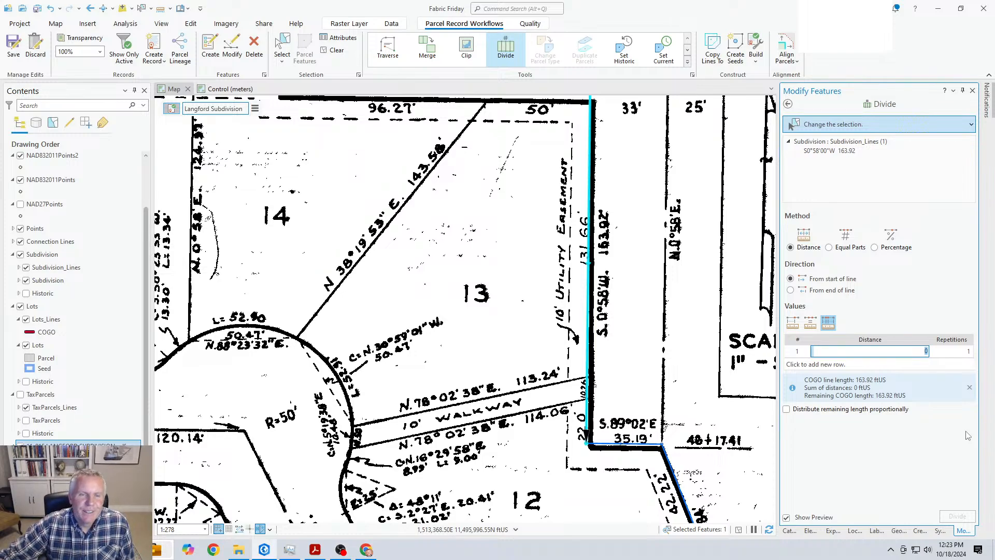
{"action": "left_click_drag", "start_coordinate": [686, 360], "coordinate": [641, 381]}
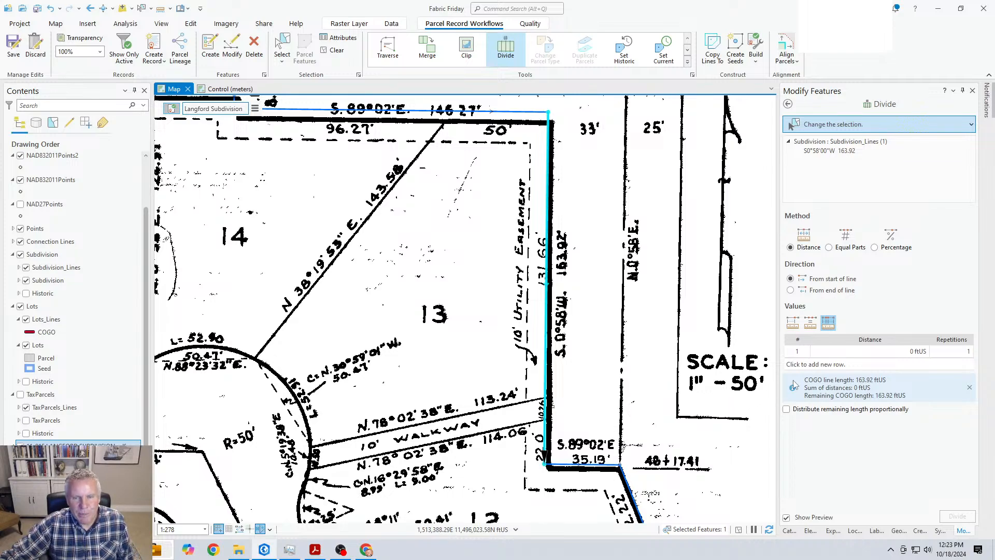
{"action": "left_click", "coordinate": [911, 353]}
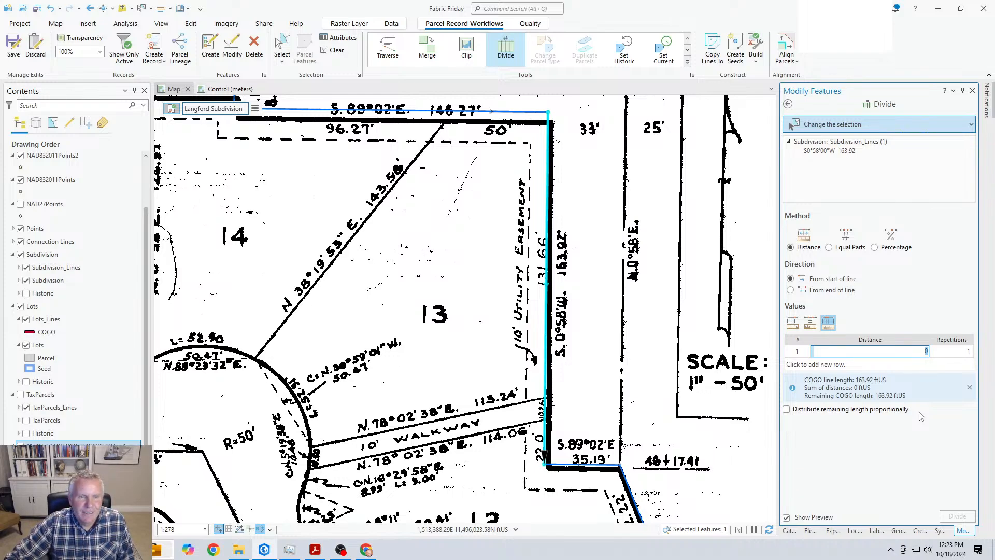
{"action": "type", "text": "131.66"}
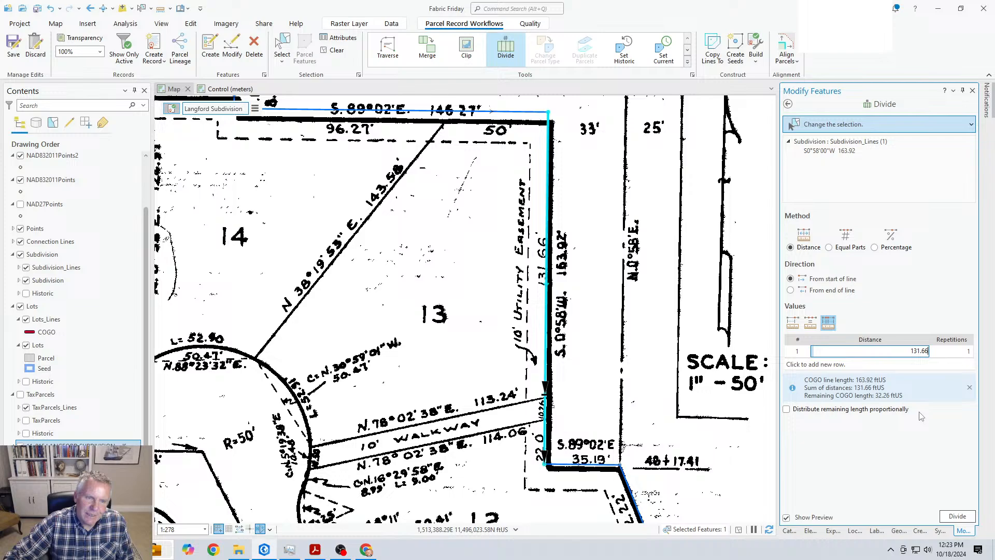
{"action": "key", "text": "Return"}
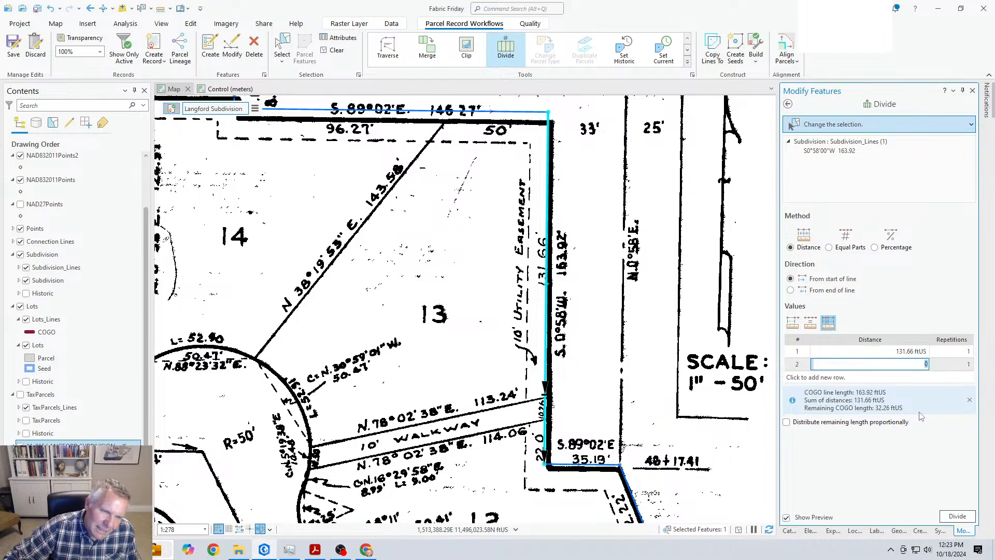
{"action": "type", "text": "10.26"}
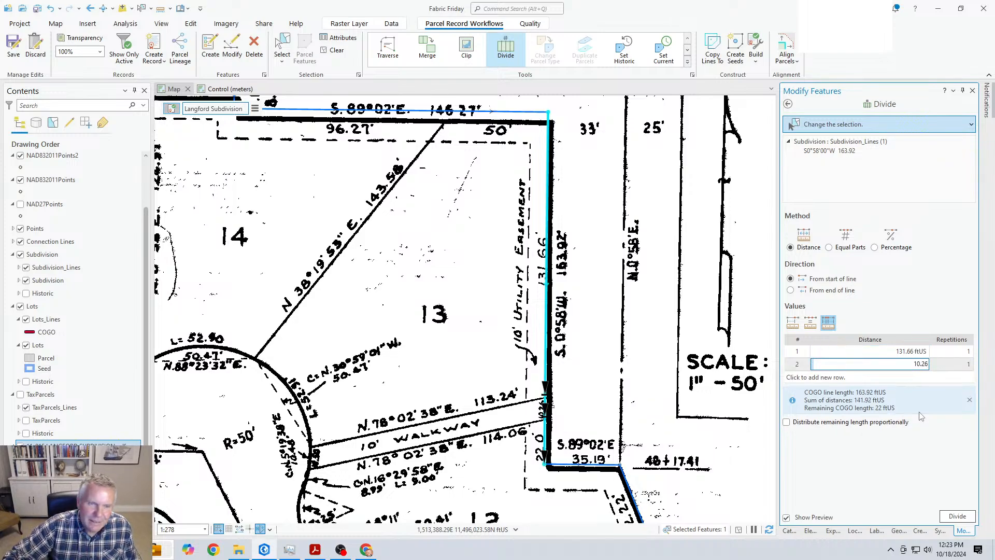
{"action": "key", "text": "Return"}
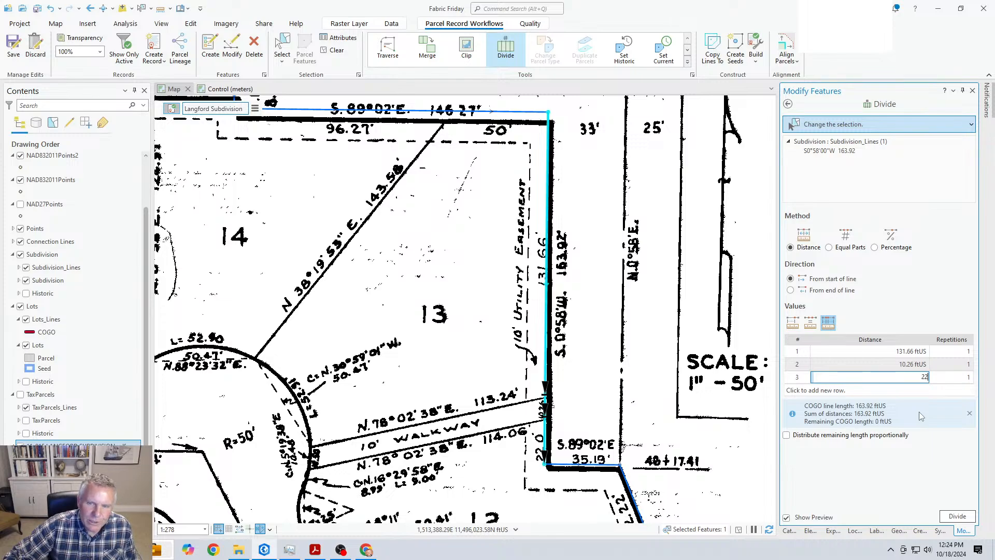
{"action": "key", "text": "Return"}
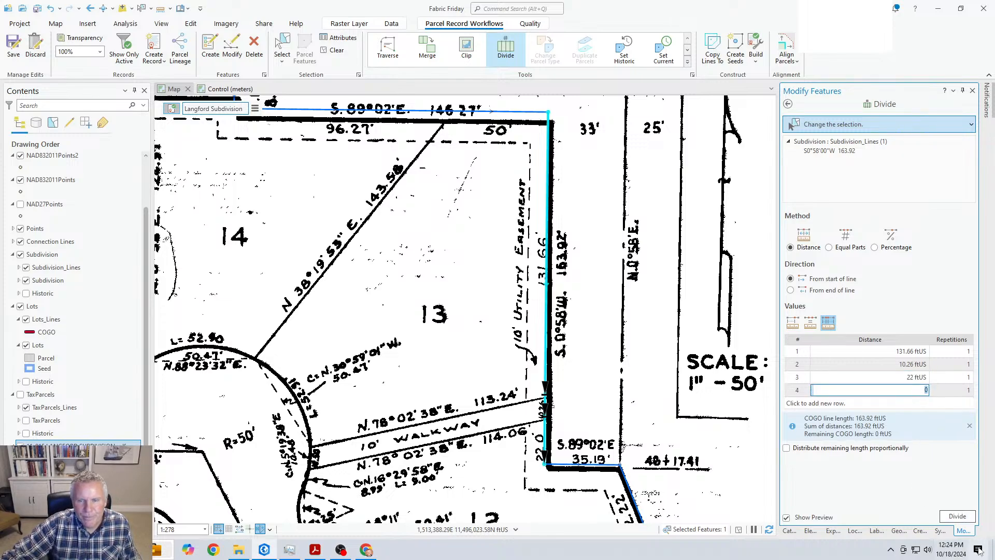
{"action": "left_click", "coordinate": [957, 515]}
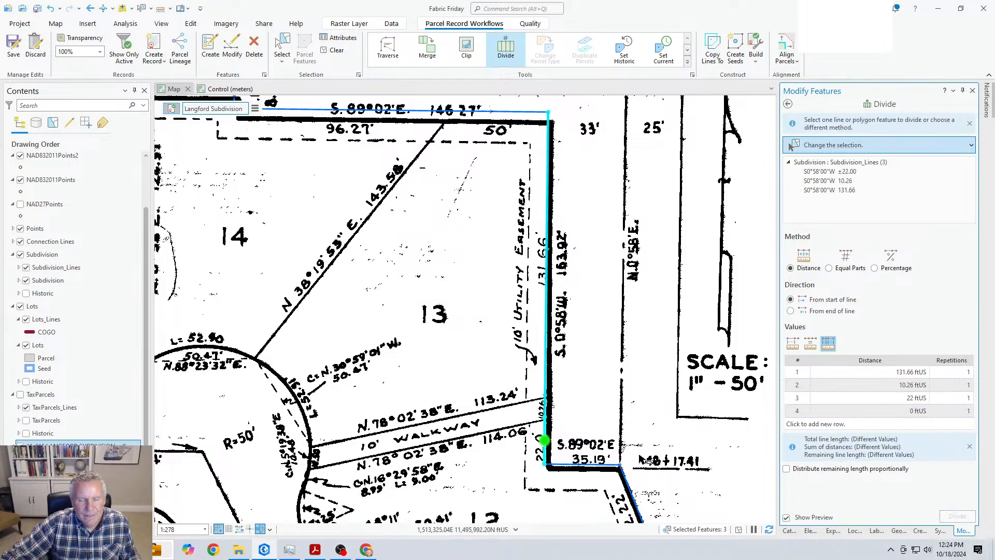
Step: Divide the 129.84 ft slanted east boundary line beside lots 12, 11 and 10 at distances of 42.22, 77.87 and 9.75 ftUS
{"action": "left_click_drag", "start_coordinate": [625, 440], "coordinate": [544, 259]}
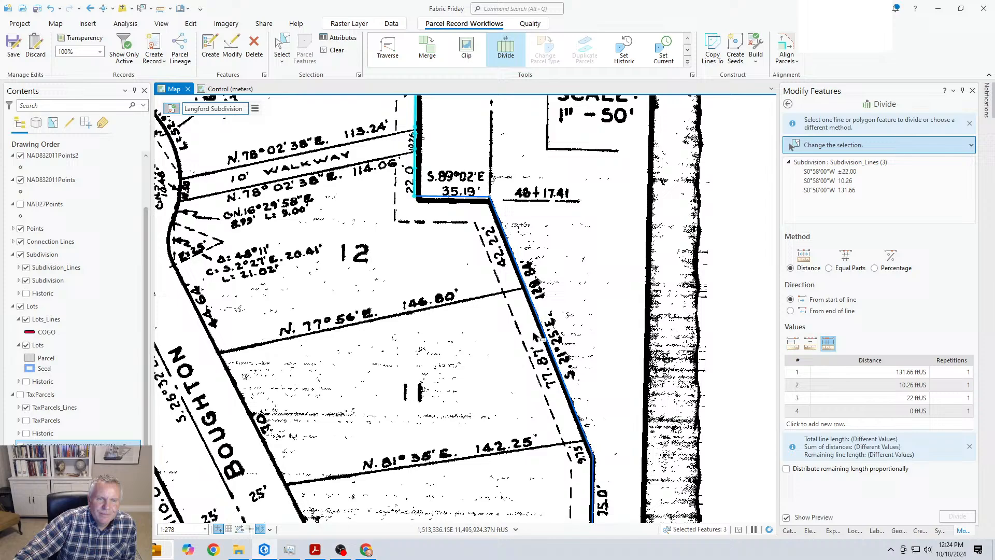
{"action": "left_click", "coordinate": [571, 372]}
{"action": "left_click", "coordinate": [817, 330]}
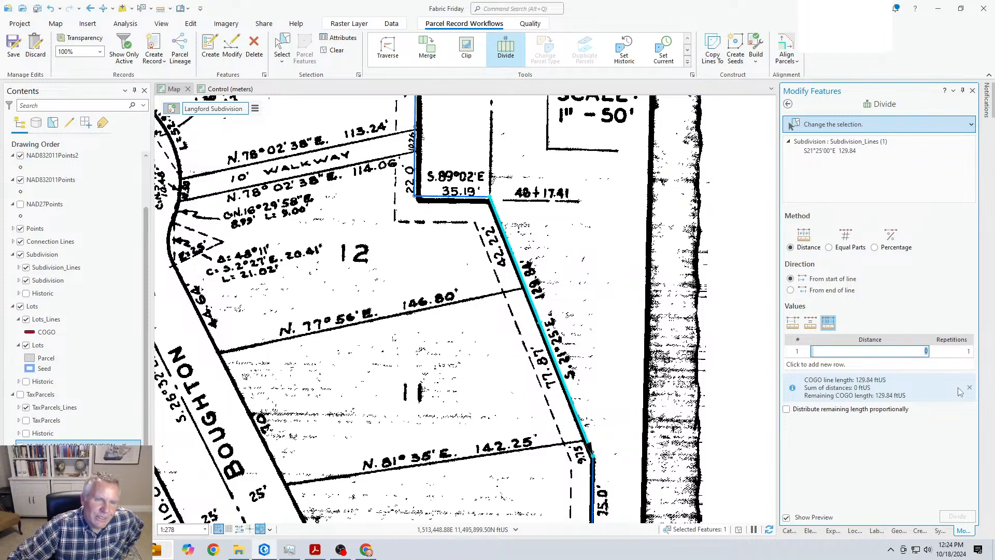
{"action": "type", "text": "422"}
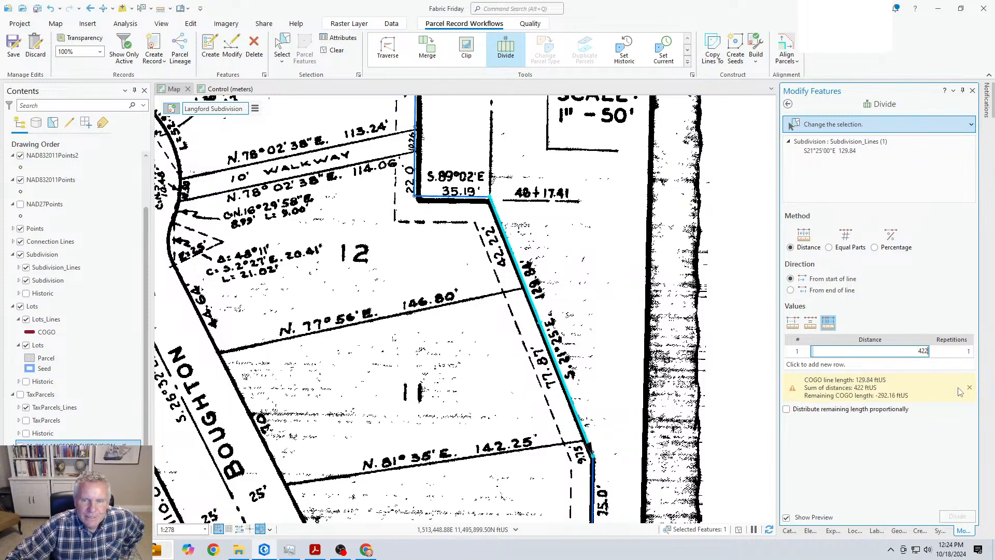
{"action": "key", "text": "BackSpace"}
{"action": "type", "text": ".22"}
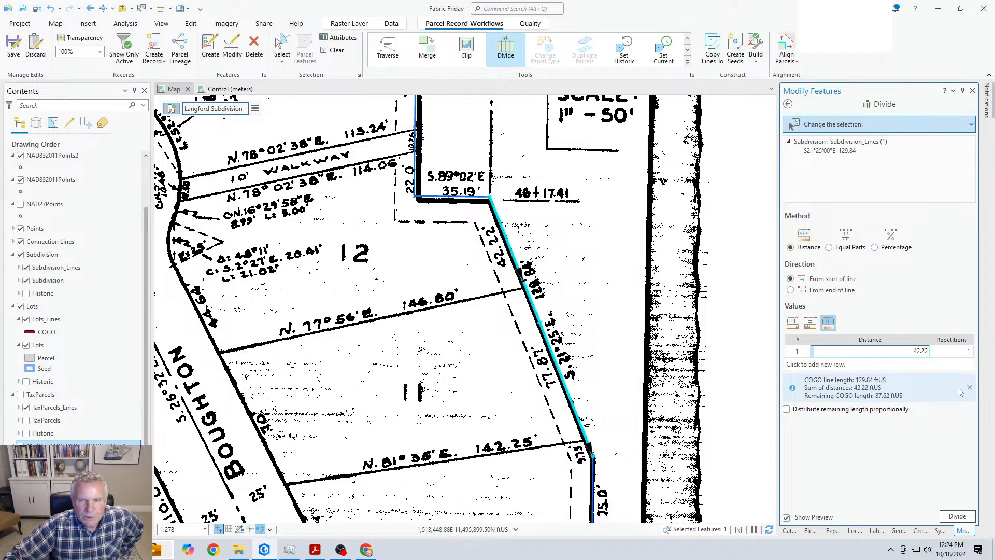
{"action": "key", "text": "Return"}
{"action": "type", "text": "77.87"}
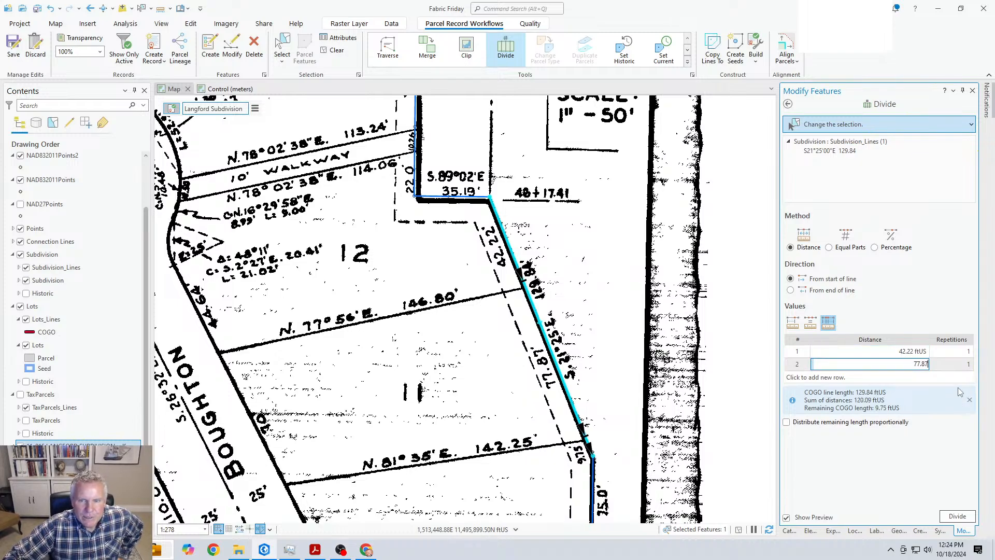
{"action": "key", "text": "Return"}
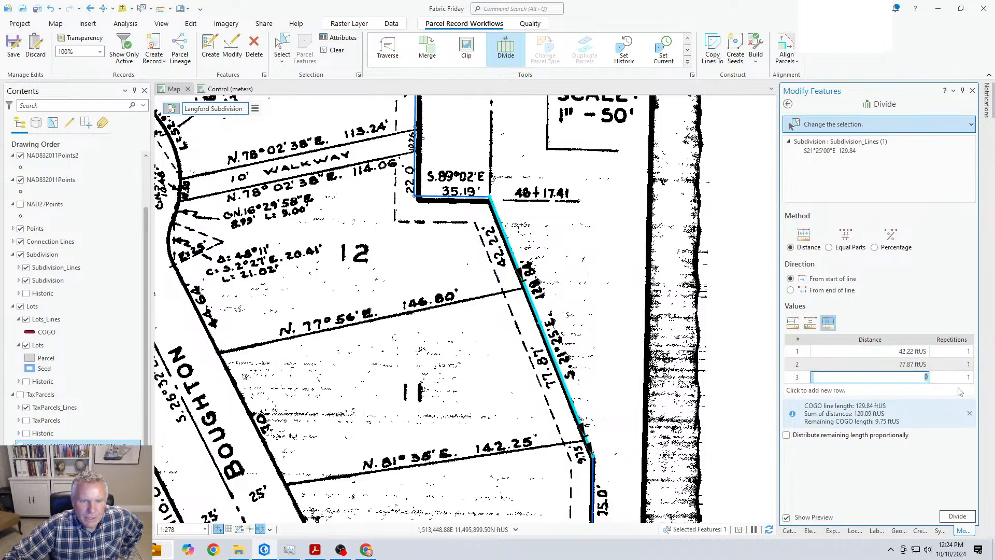
{"action": "type", "text": "9.75"}
{"action": "key", "text": "Return"}
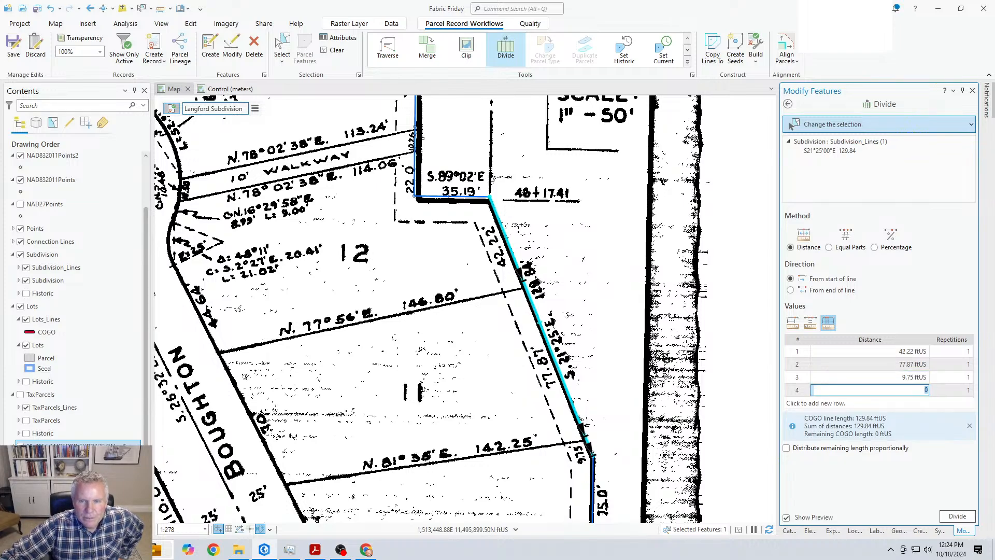
{"action": "left_click", "coordinate": [957, 517]}
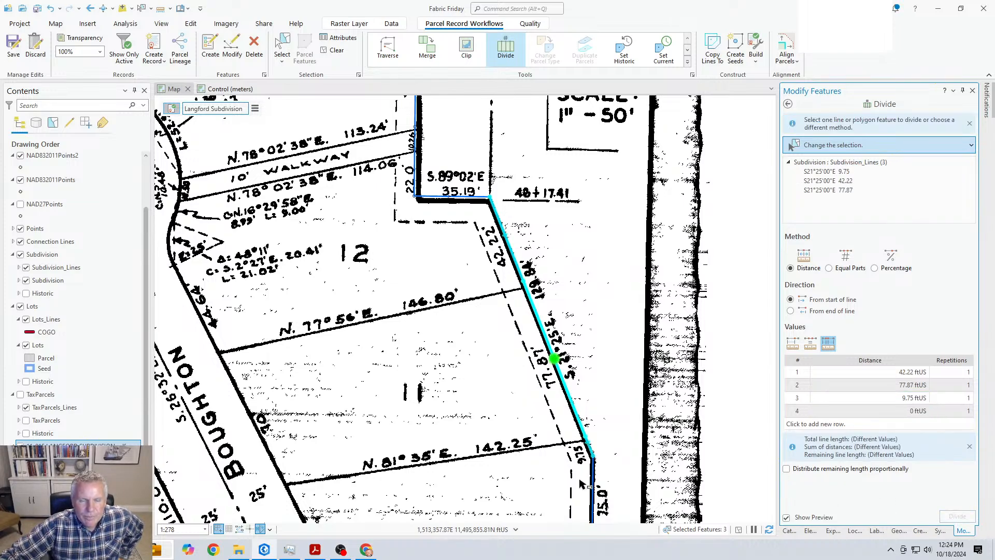
Step: Select the 320.89 ft south boundary line for dividing and enter 111.74 and 28.02 ftUS as the first two distances from its start
{"action": "key", "text": "Down"}
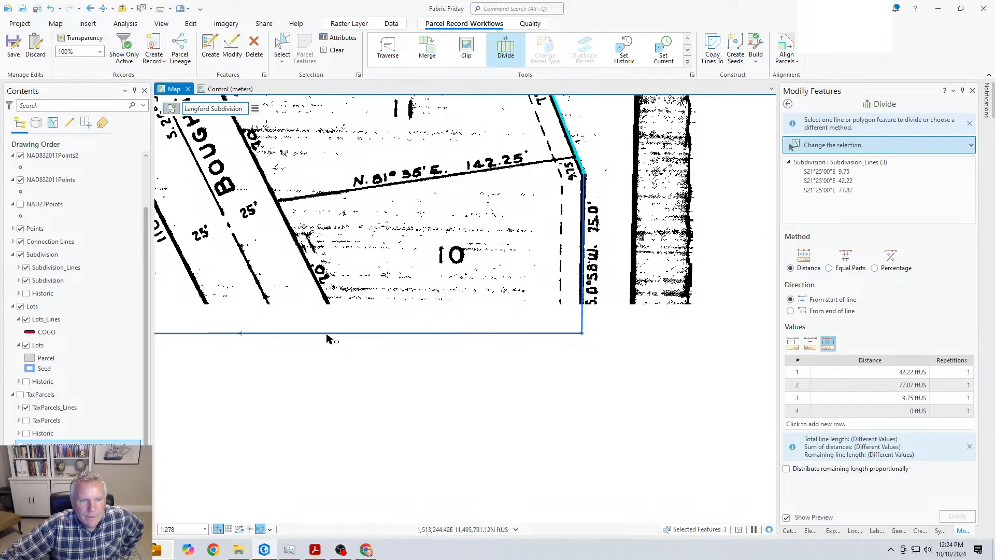
{"action": "left_click", "coordinate": [438, 333]}
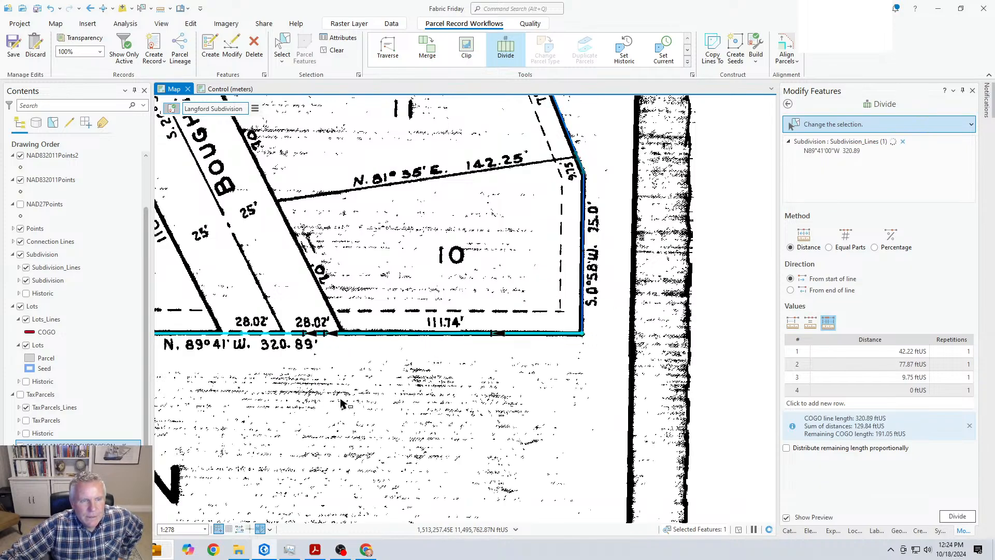
{"action": "left_click_drag", "start_coordinate": [397, 404], "coordinate": [605, 403]}
{"action": "left_click", "coordinate": [811, 323]}
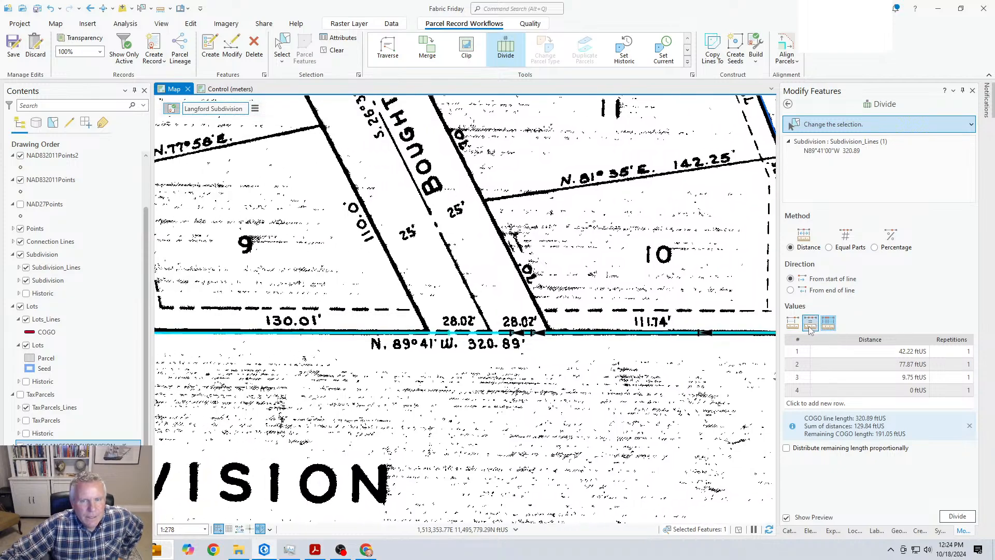
{"action": "left_click", "coordinate": [828, 323]}
{"action": "left_click", "coordinate": [884, 352]}
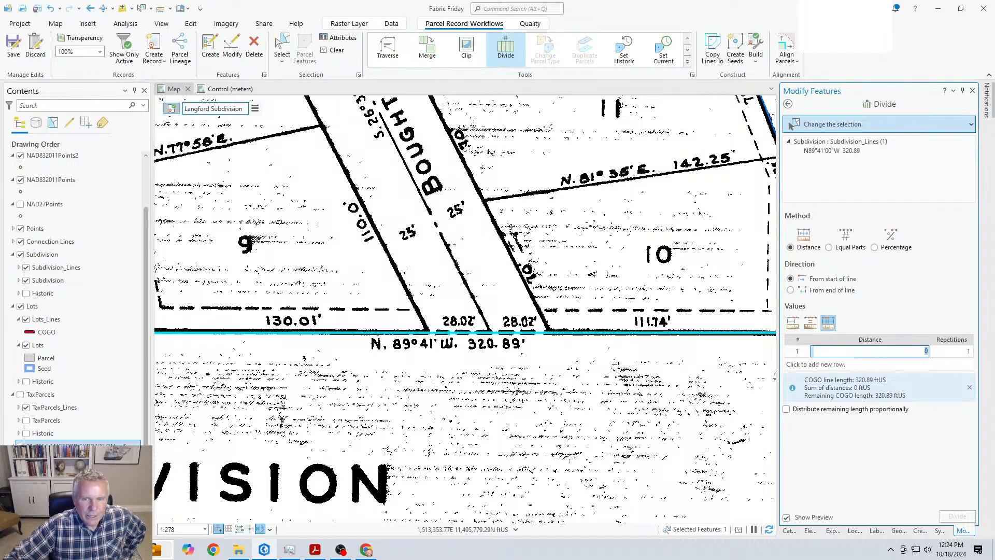
{"action": "type", "text": "111.74"}
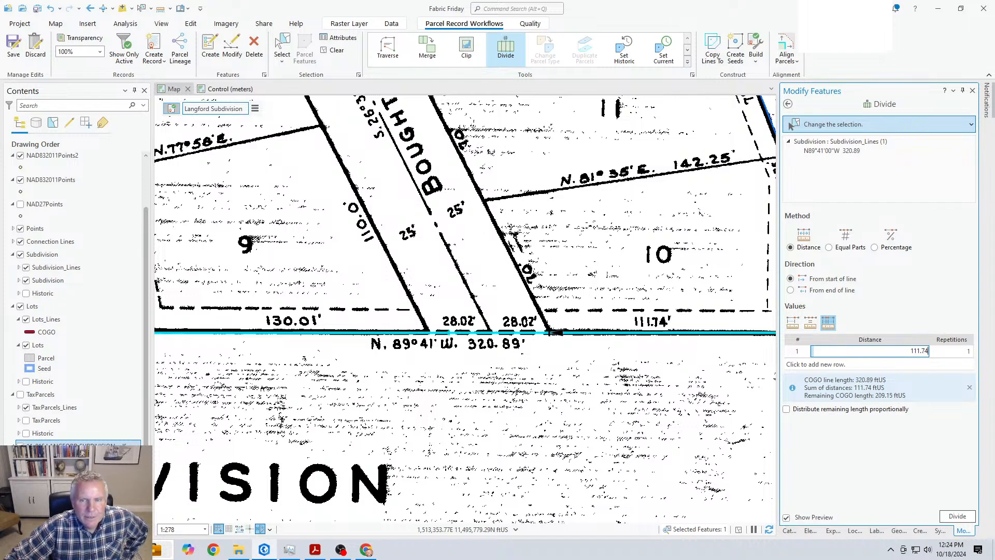
{"action": "key", "text": "Return"}
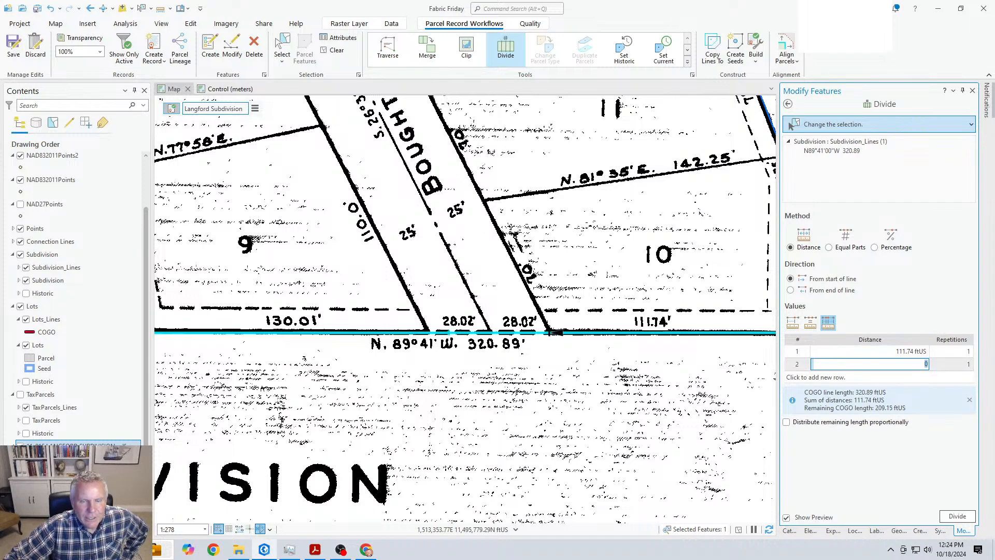
{"action": "type", "text": "28.02"}
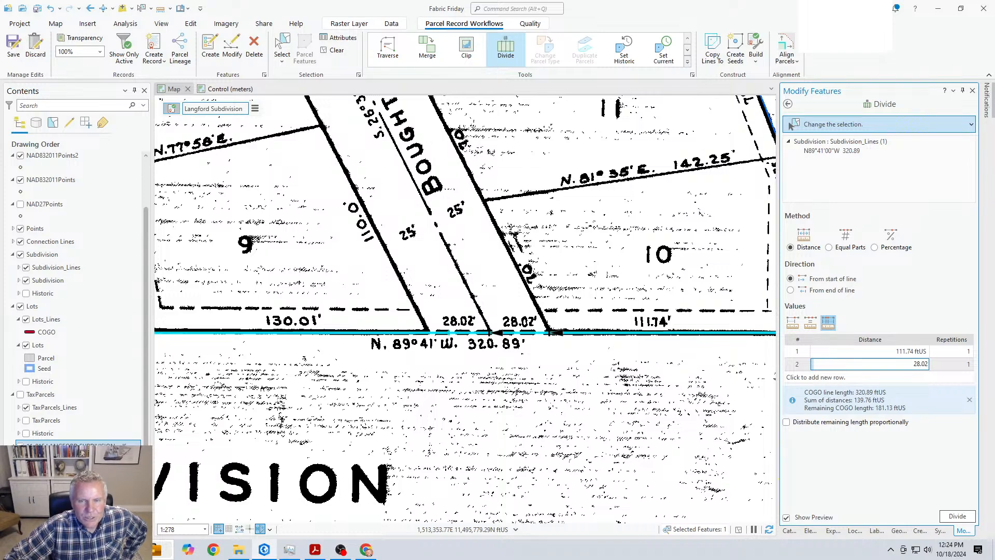
{"action": "key", "text": "Return"}
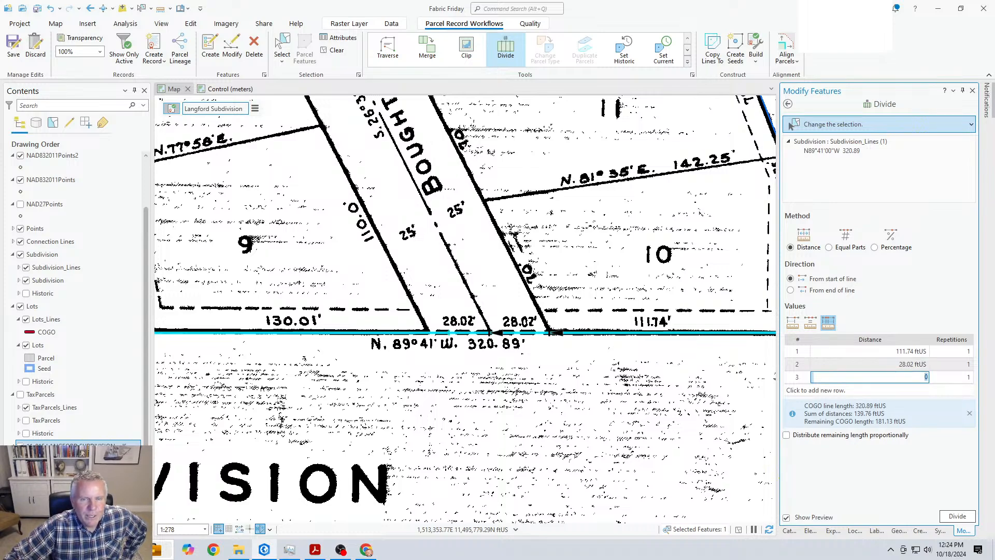
Step: Add division distances of 28.02, 130.01 and 23.1 ftUS for the N89°41'W boundary line and divide it
{"action": "type", "text": "28.02"}
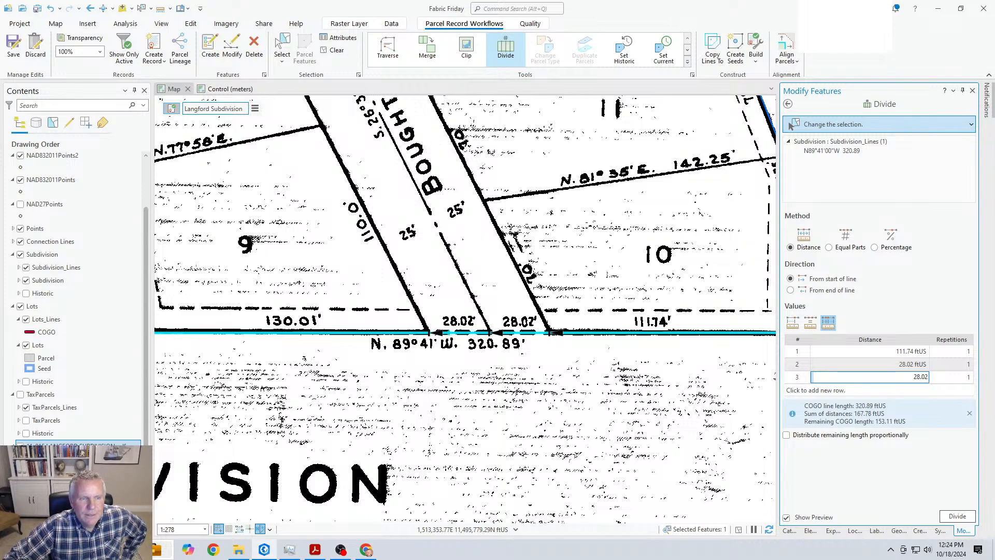
{"action": "key", "text": "Return"}
{"action": "type", "text": "130.01"}
{"action": "key", "text": "Return"}
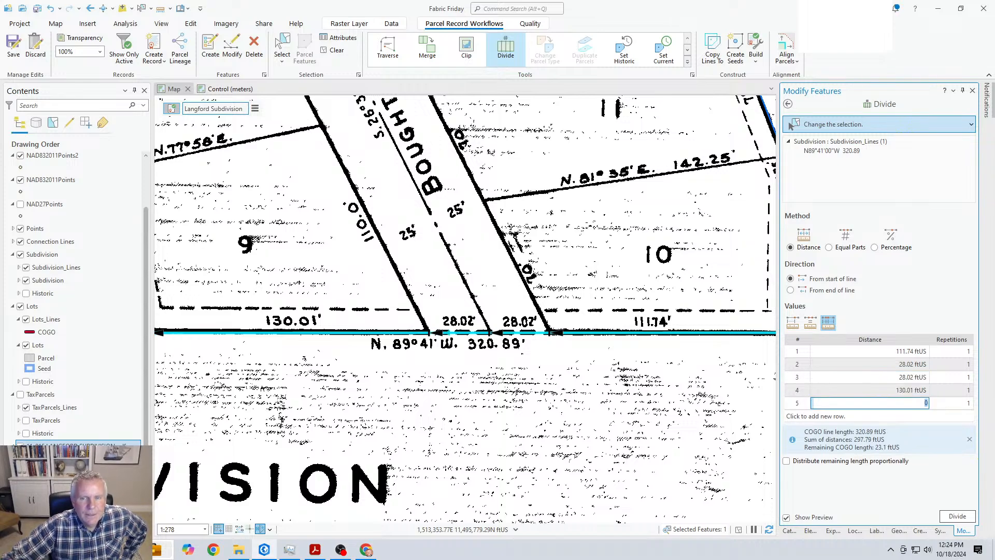
{"action": "left_click_drag", "start_coordinate": [351, 316], "coordinate": [743, 306]}
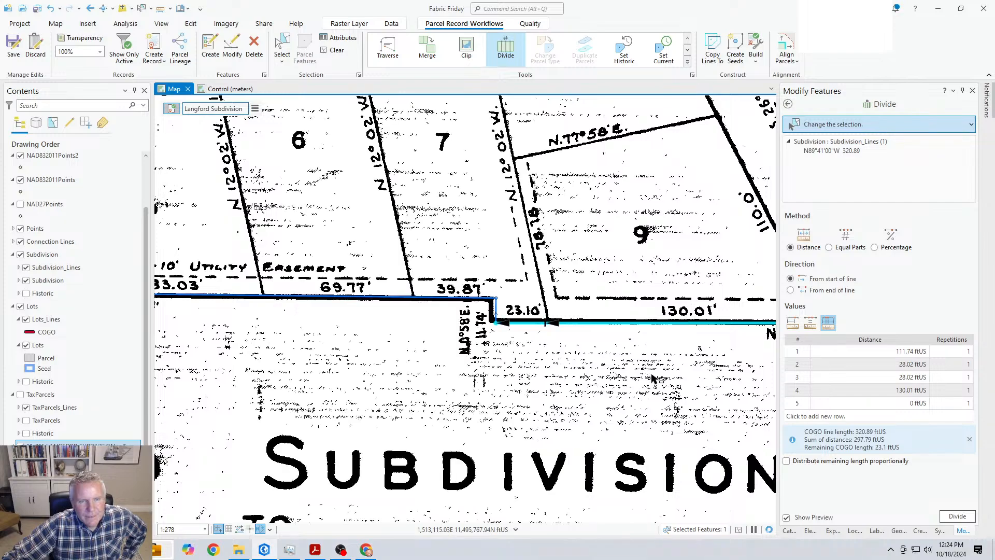
{"action": "left_click", "coordinate": [880, 402]}
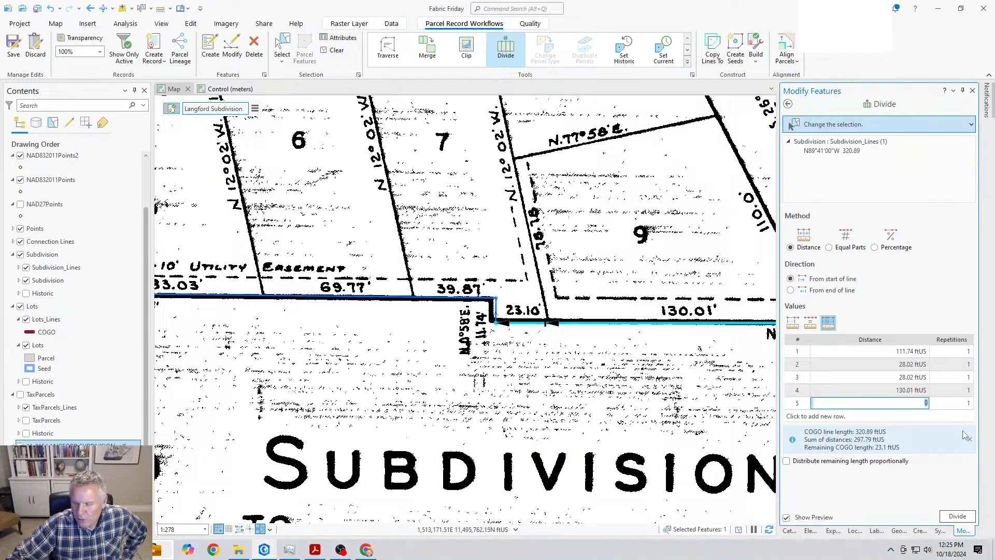
{"action": "type", "text": "23.1"}
{"action": "key", "text": "Return"}
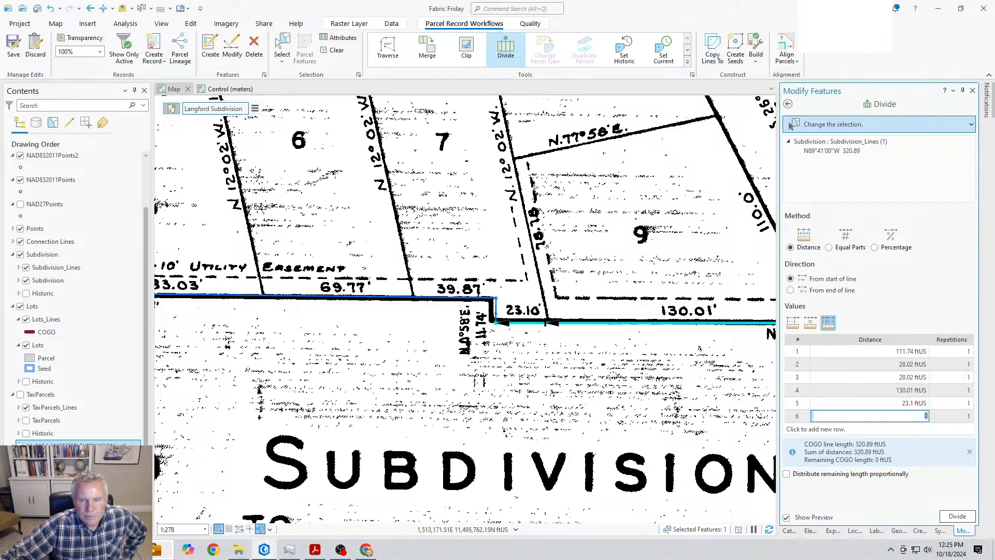
{"action": "left_click", "coordinate": [958, 516]}
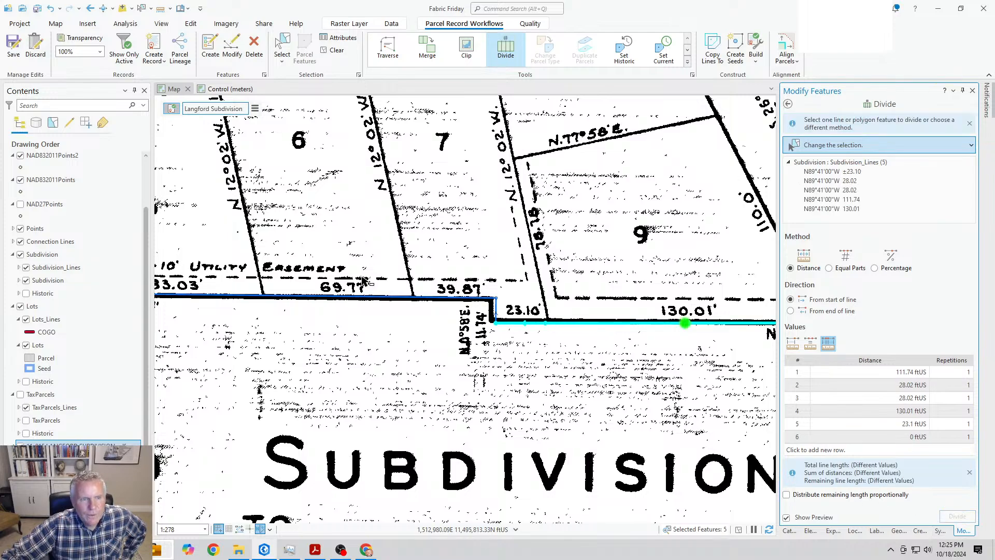
Step: Replace the division values for the N89°02'W boundary line below lots 1 to 7 with 39.87, 69.77, 83.03 and 75 ftUS
{"action": "left_click_drag", "start_coordinate": [437, 407], "coordinate": [531, 422]}
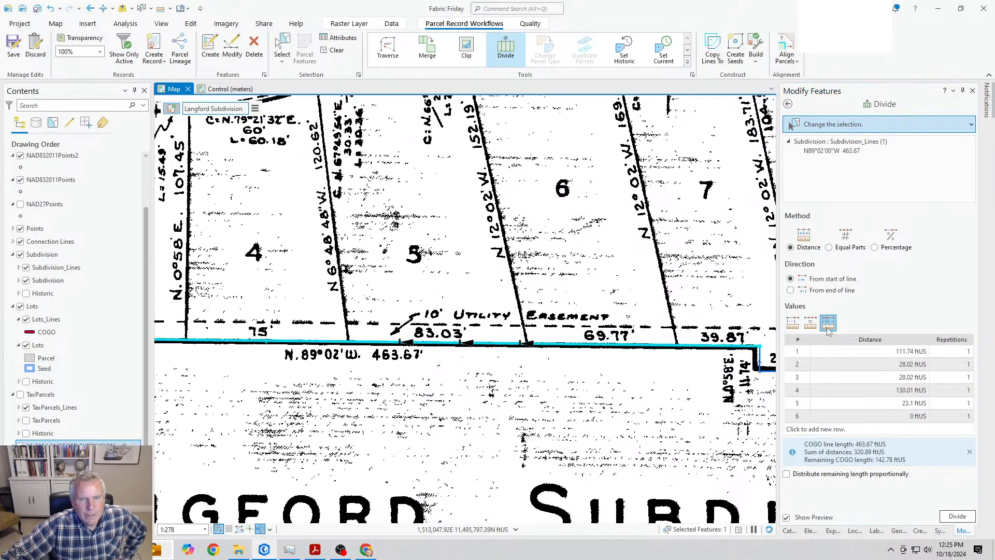
{"action": "left_click", "coordinate": [828, 325]}
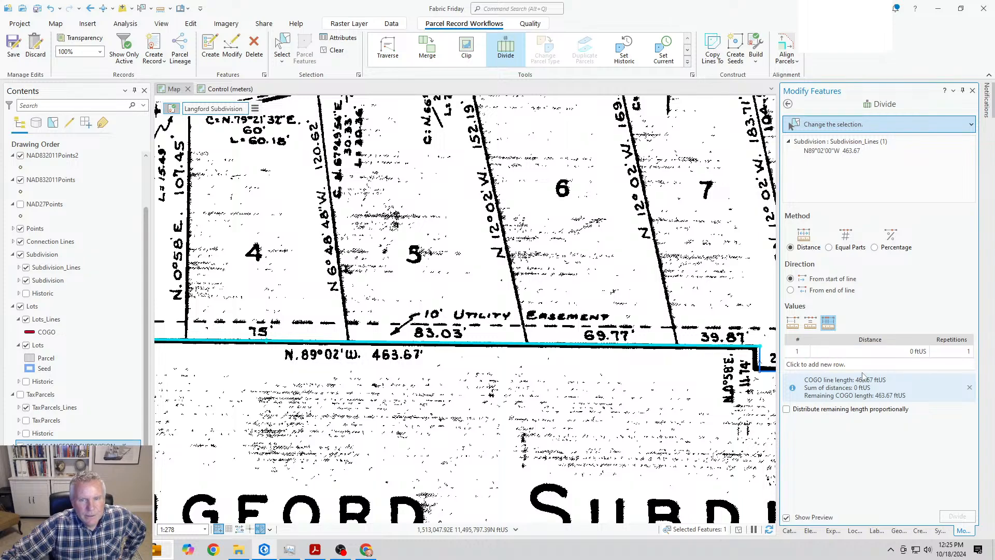
{"action": "left_click", "coordinate": [889, 351]}
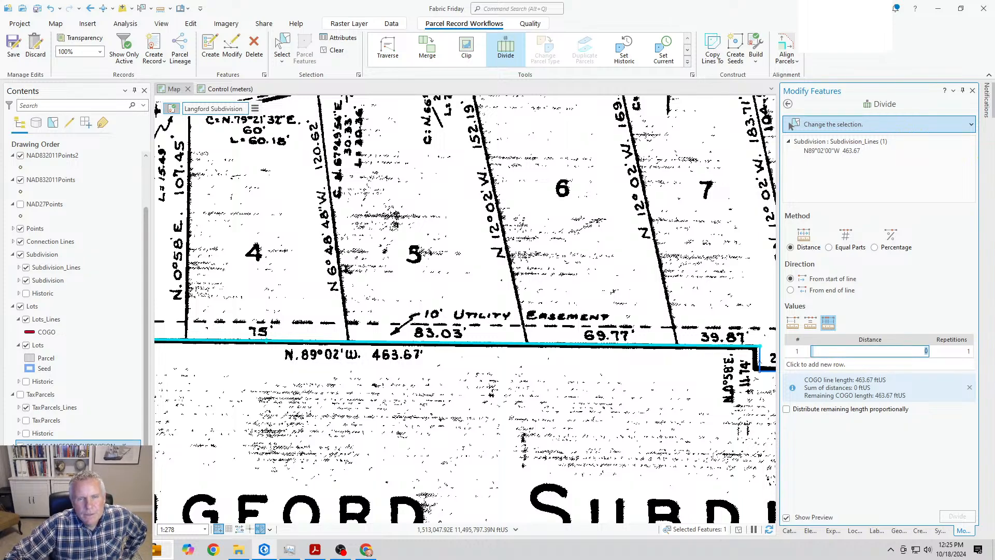
{"action": "type", "text": "39.87"}
{"action": "key", "text": "Return"}
{"action": "type", "text": "69."}
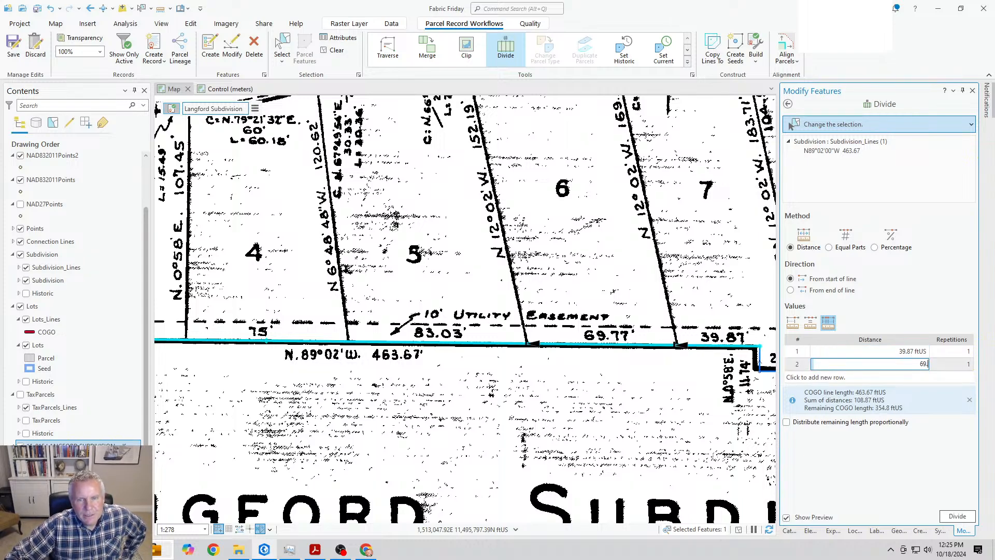
{"action": "type", "text": "77"}
{"action": "key", "text": "Return"}
{"action": "type", "text": "83."}
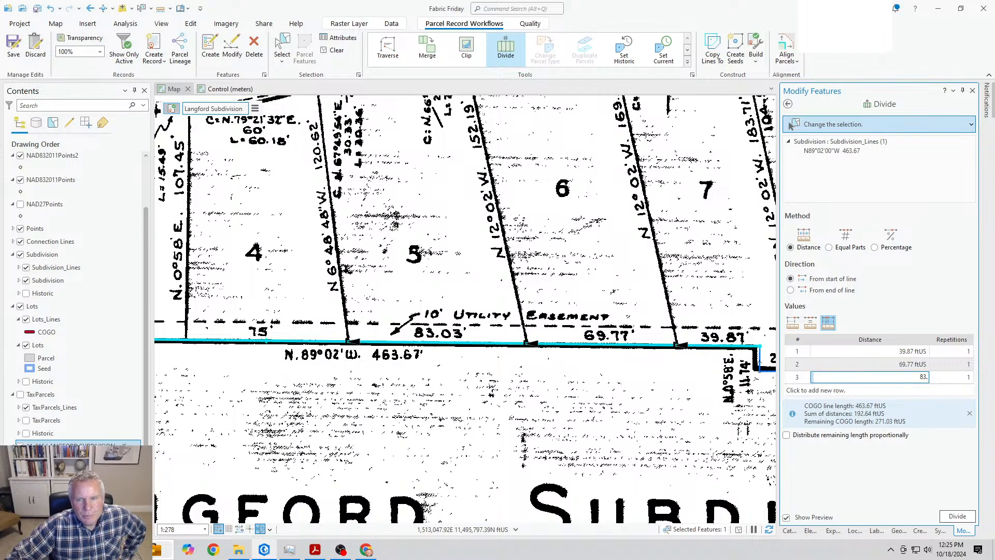
{"action": "type", "text": "03"}
{"action": "key", "text": "Return"}
{"action": "type", "text": "75"}
{"action": "key", "text": "Return"}
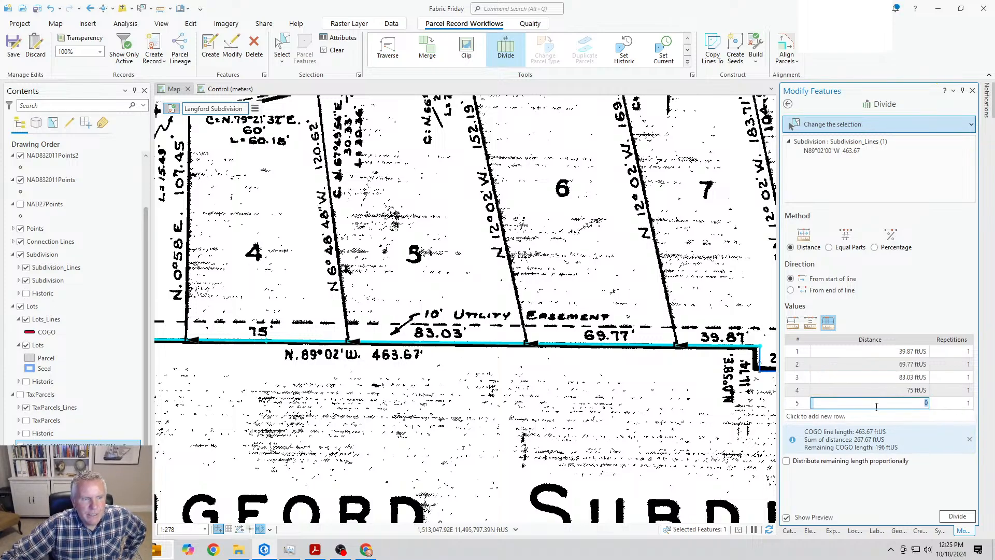
Step: Add the remaining distances of 68, 68 and 60 ftUS for lots 3, 2 and 1, and divide the N89°02'W line
{"action": "left_click_drag", "start_coordinate": [282, 373], "coordinate": [736, 375]}
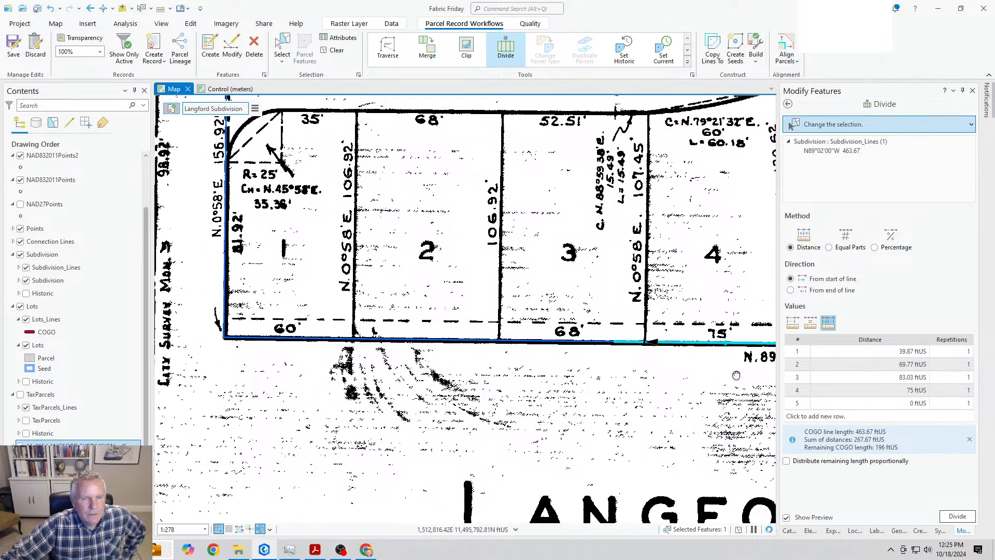
{"action": "left_click", "coordinate": [895, 402]}
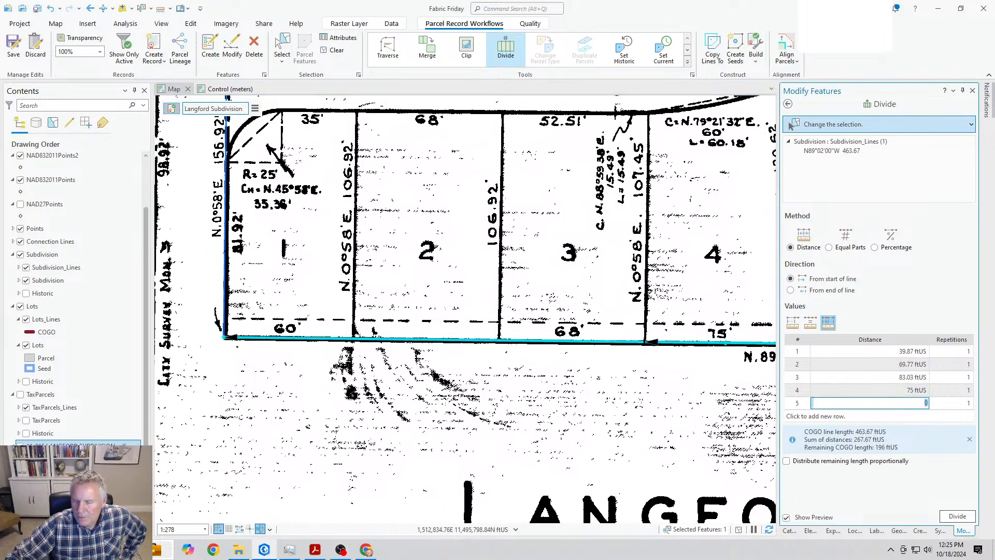
{"action": "key", "text": "Return"}
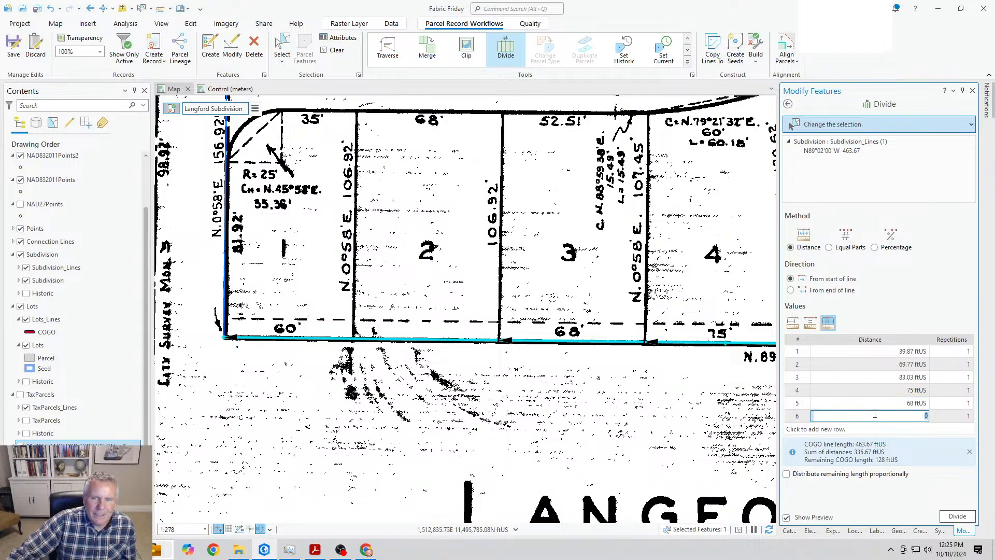
{"action": "type", "text": "68"}
{"action": "key", "text": "Return"}
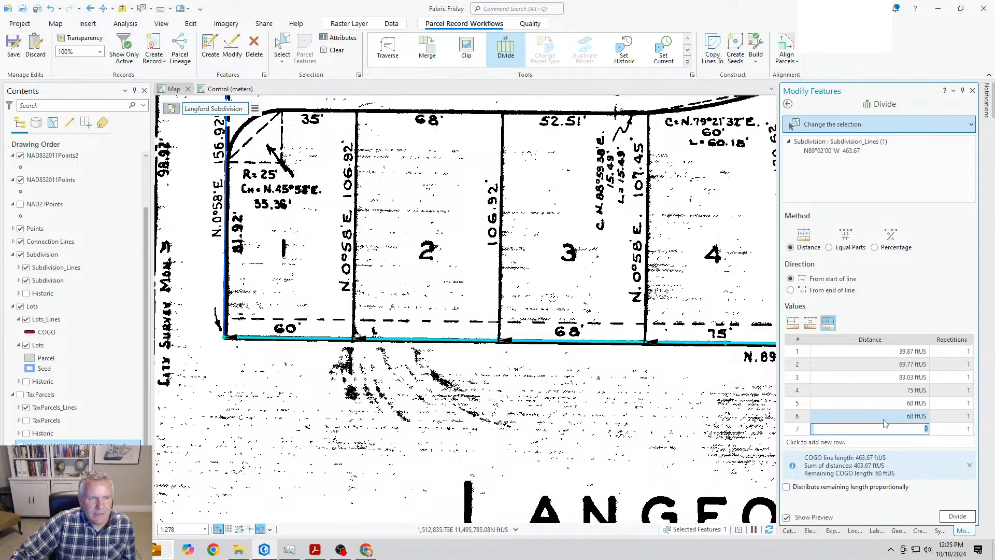
{"action": "type", "text": "60"}
{"action": "key", "text": "Return"}
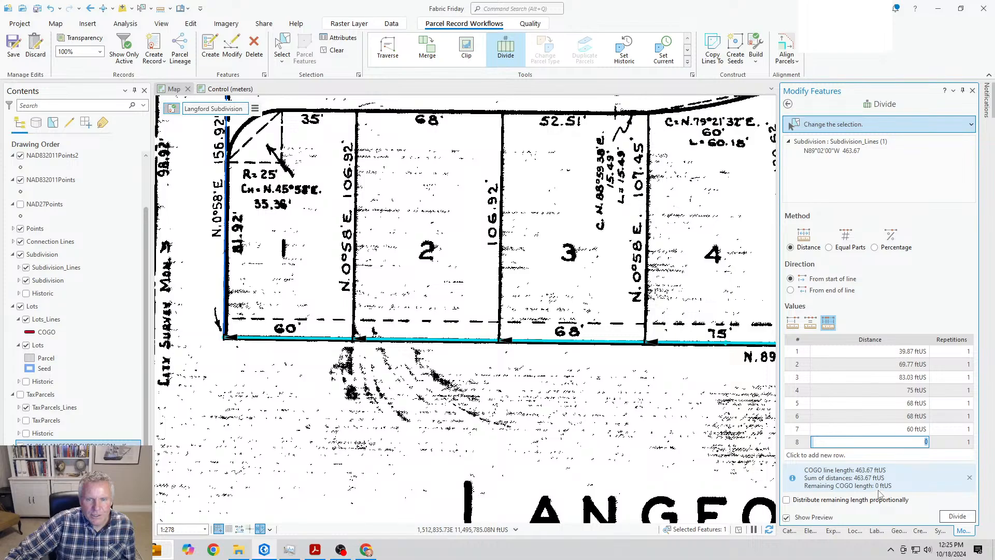
{"action": "left_click", "coordinate": [957, 518]}
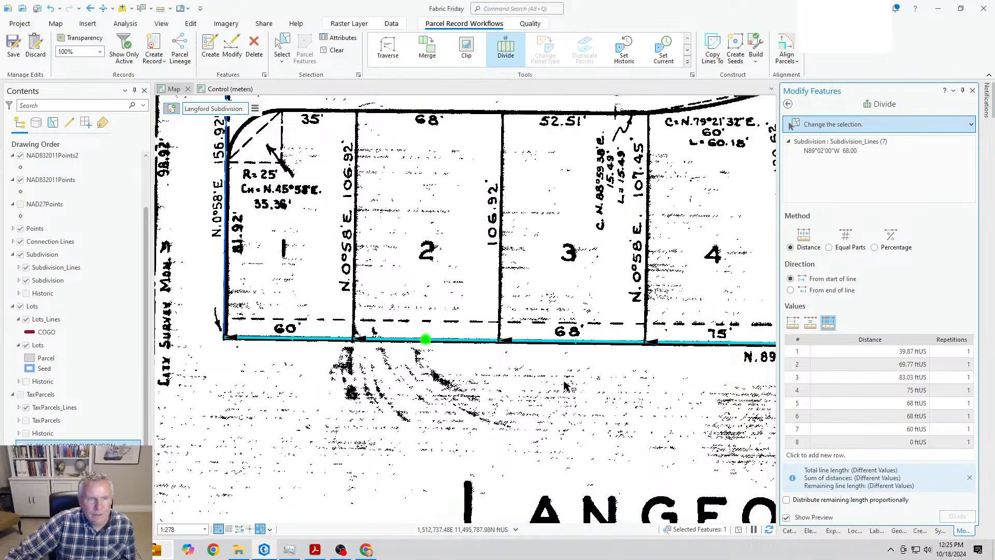
Step: Select all Subdivision_Lines features that form the outer boundary of Langford Subdivision
{"action": "scroll", "coordinate": [502, 315], "scroll_direction": "down", "scroll_amount": 4}
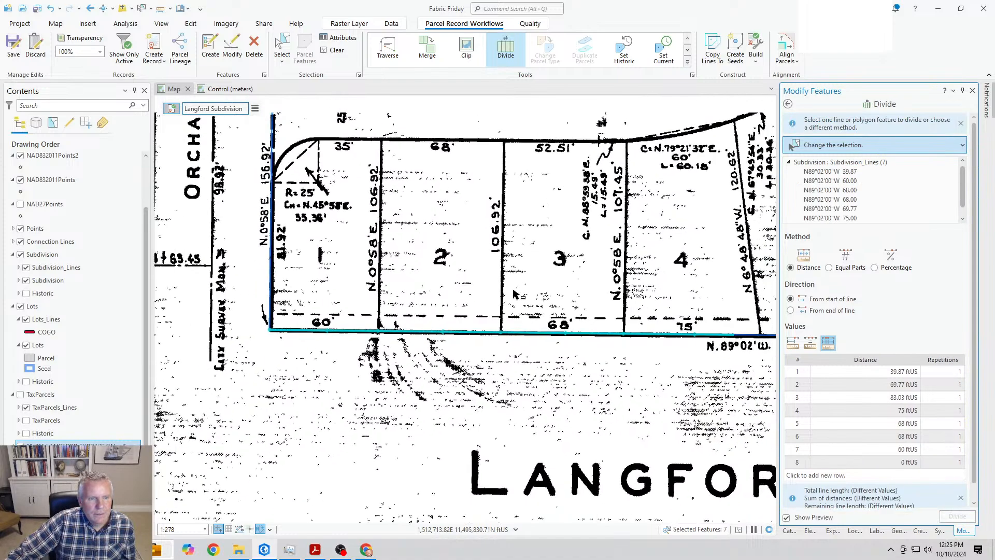
{"action": "left_click_drag", "start_coordinate": [648, 192], "coordinate": [503, 298]}
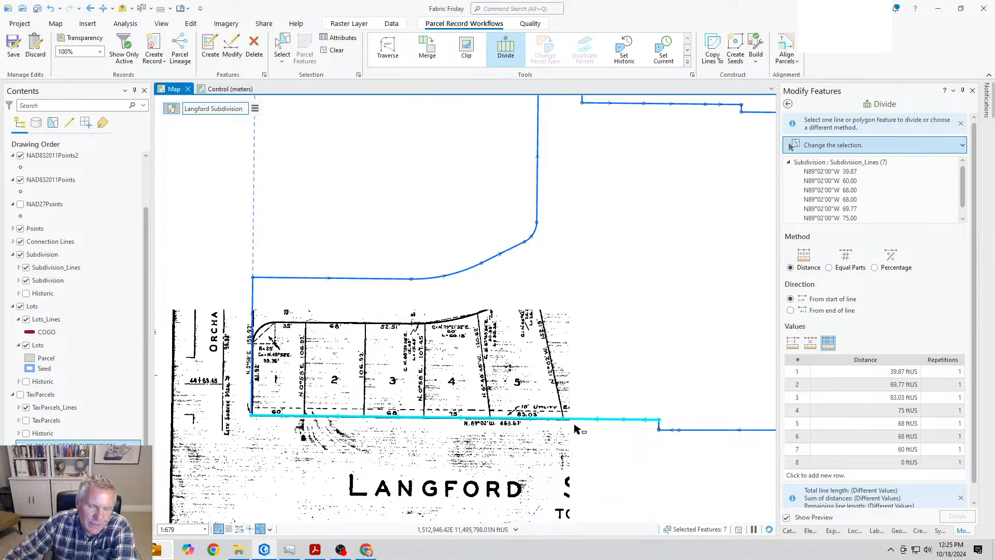
{"action": "scroll", "coordinate": [616, 412], "scroll_direction": "down", "scroll_amount": 3}
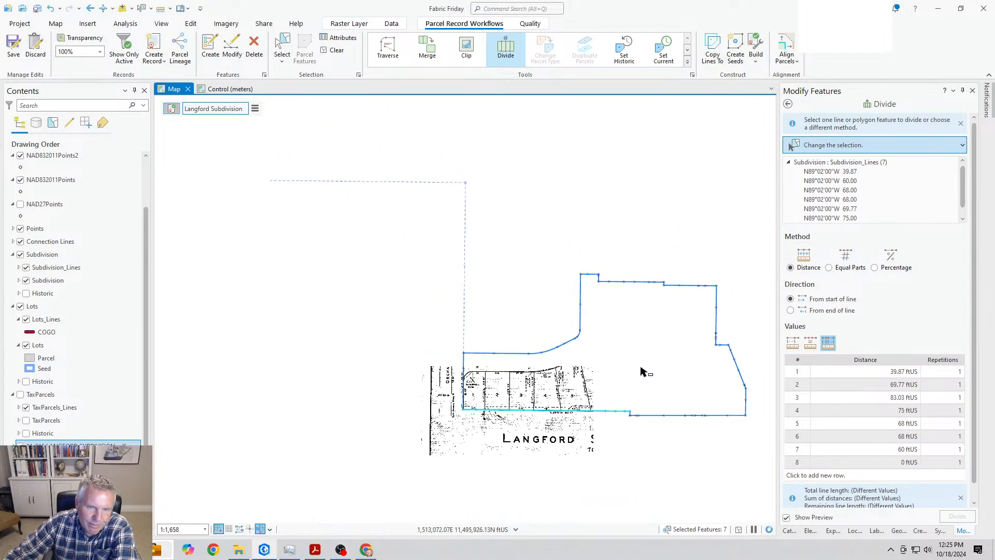
{"action": "left_click_drag", "start_coordinate": [642, 372], "coordinate": [548, 370]}
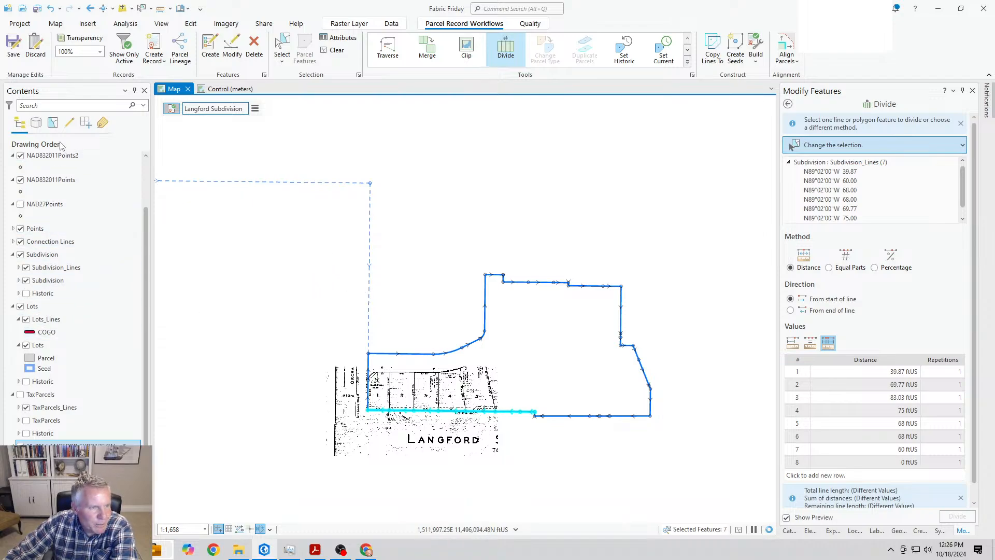
{"action": "left_click", "coordinate": [53, 122]}
{"action": "right_click", "coordinate": [67, 293]}
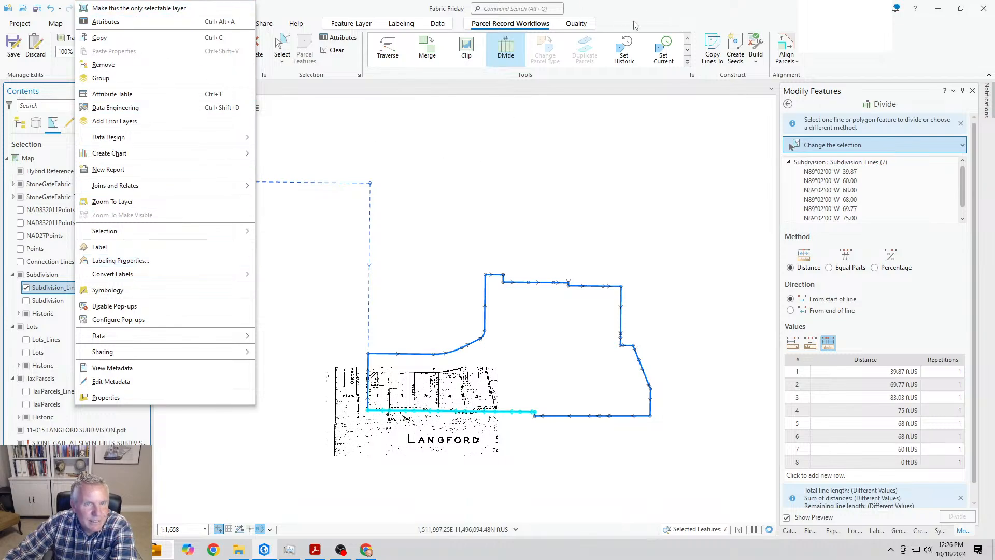
{"action": "left_click", "coordinate": [648, 12]}
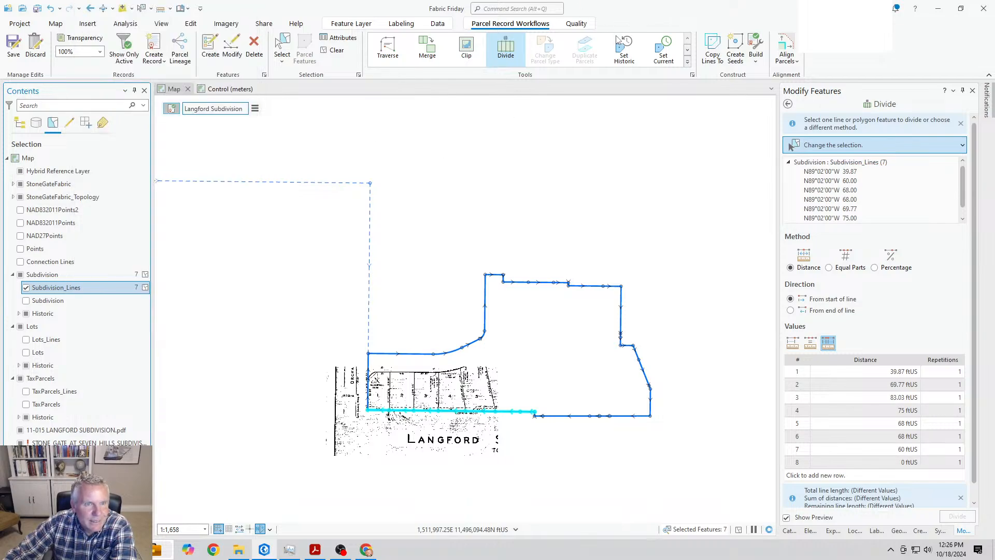
{"action": "left_click", "coordinate": [337, 267]}
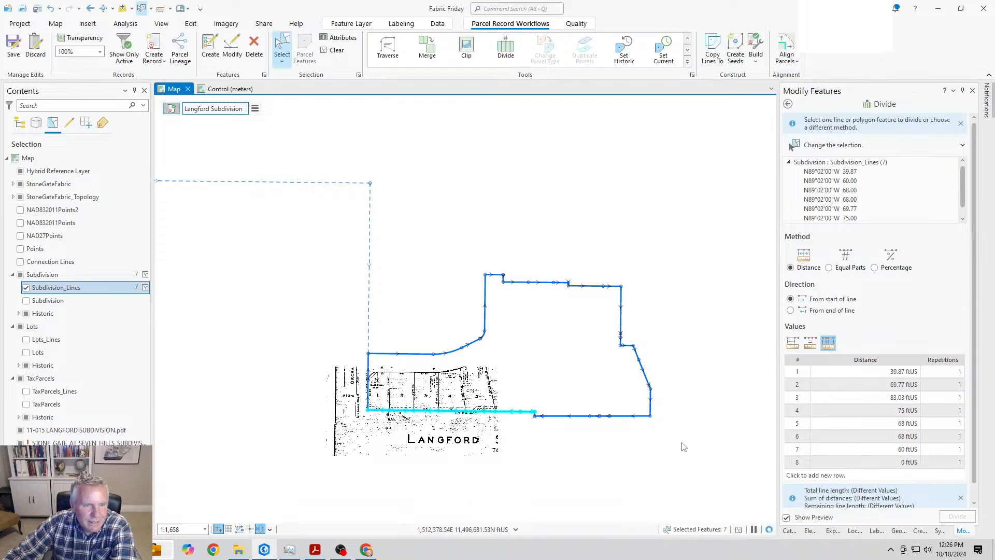
{"action": "left_click_drag", "start_coordinate": [332, 261], "coordinate": [674, 459]}
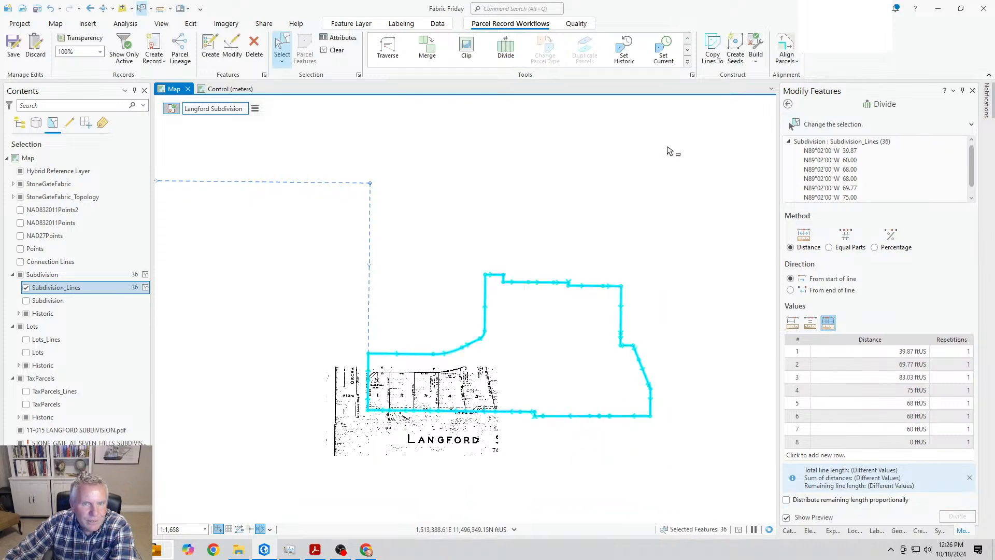
Step: Copy the selected boundary lines to the active Langford Subdivision record as the Lots parcel type, showing only the active record
{"action": "left_click", "coordinate": [713, 49]}
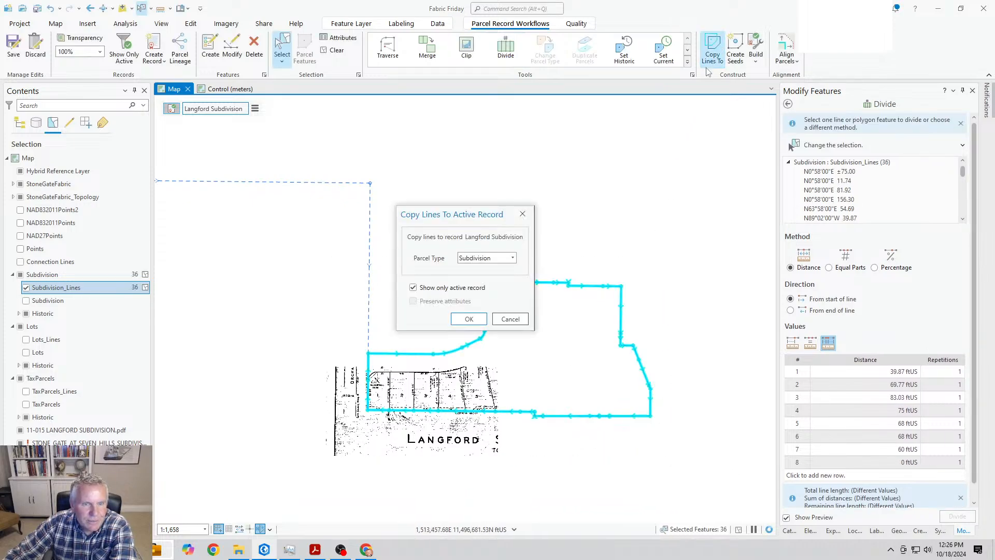
{"action": "left_click", "coordinate": [512, 258]}
{"action": "left_click", "coordinate": [492, 268]}
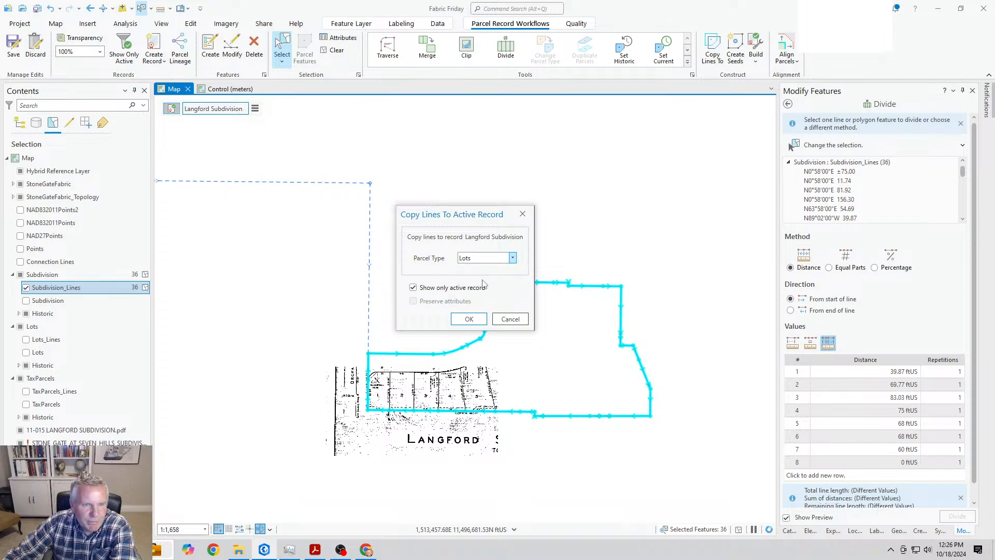
{"action": "left_click", "coordinate": [470, 320]}
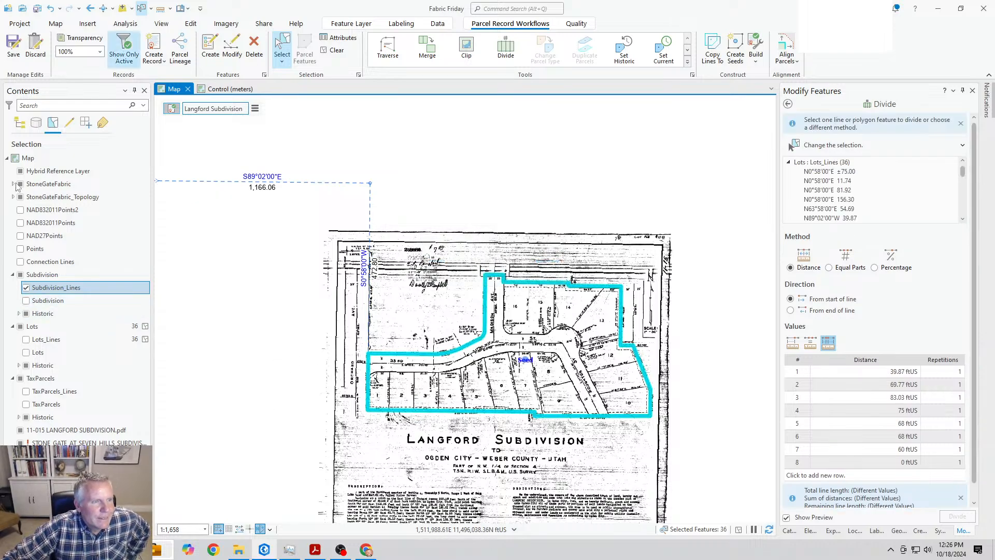
Step: Make Lots_Lines the only selectable layer and clear the feature selection
{"action": "left_click", "coordinate": [20, 122]}
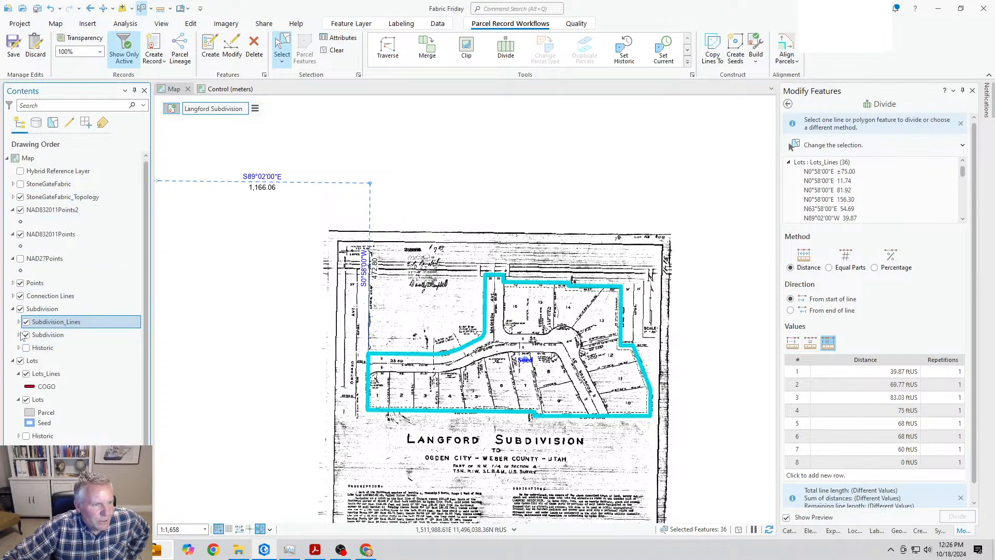
{"action": "left_click", "coordinate": [53, 123]}
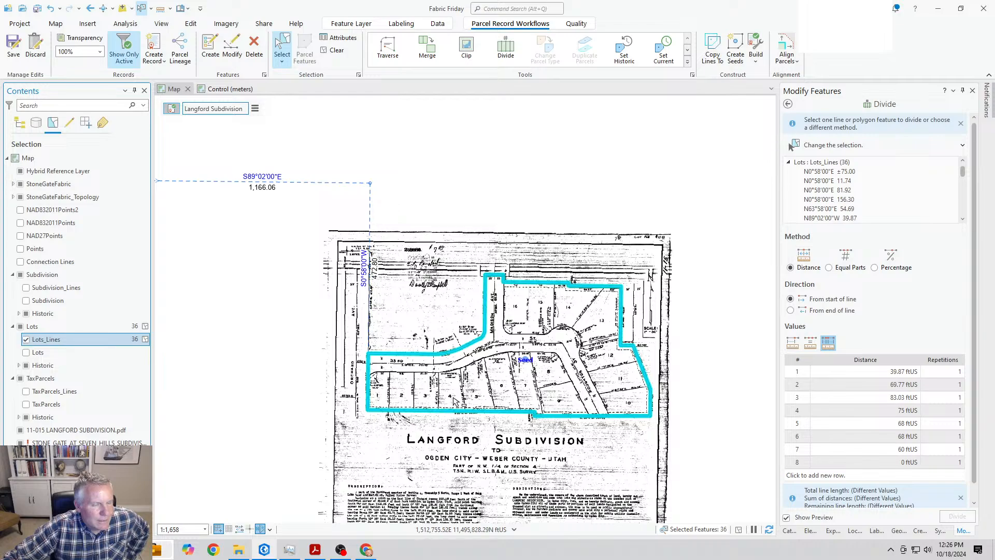
{"action": "scroll", "coordinate": [454, 401], "scroll_direction": "up", "scroll_amount": 3}
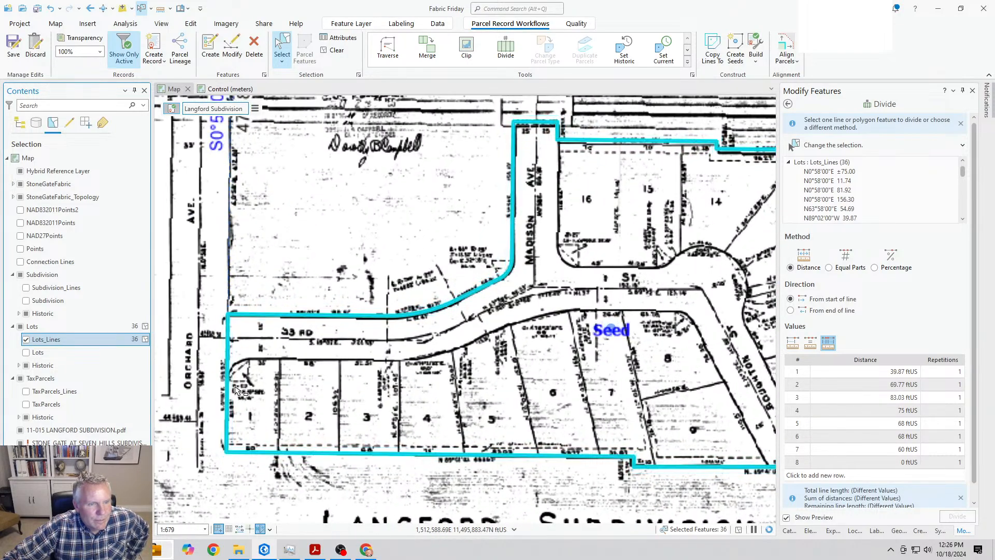
{"action": "left_click", "coordinate": [332, 50]}
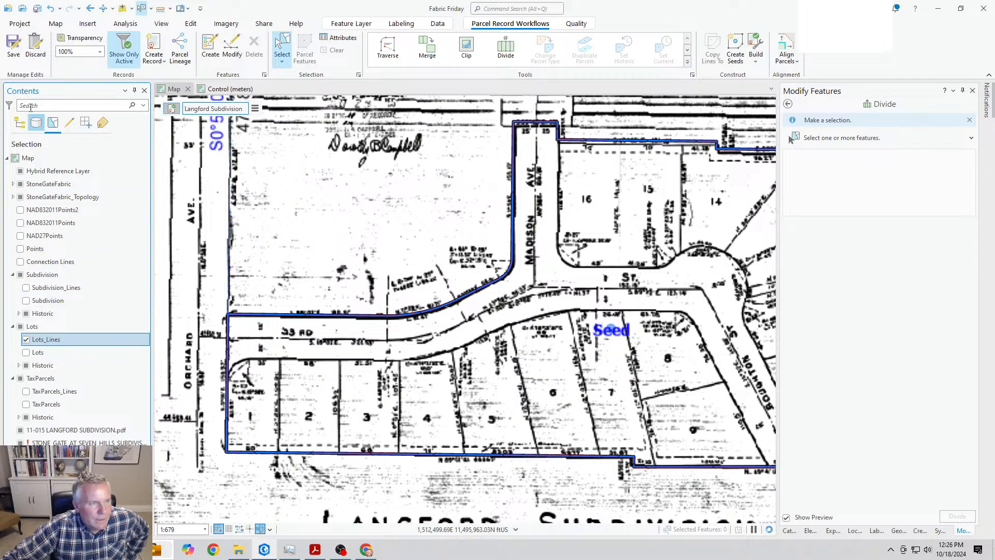
Step: Hide the Subdivision group layer in the drawing order so the copied lot lines show on the plat
{"action": "left_click", "coordinate": [20, 122]}
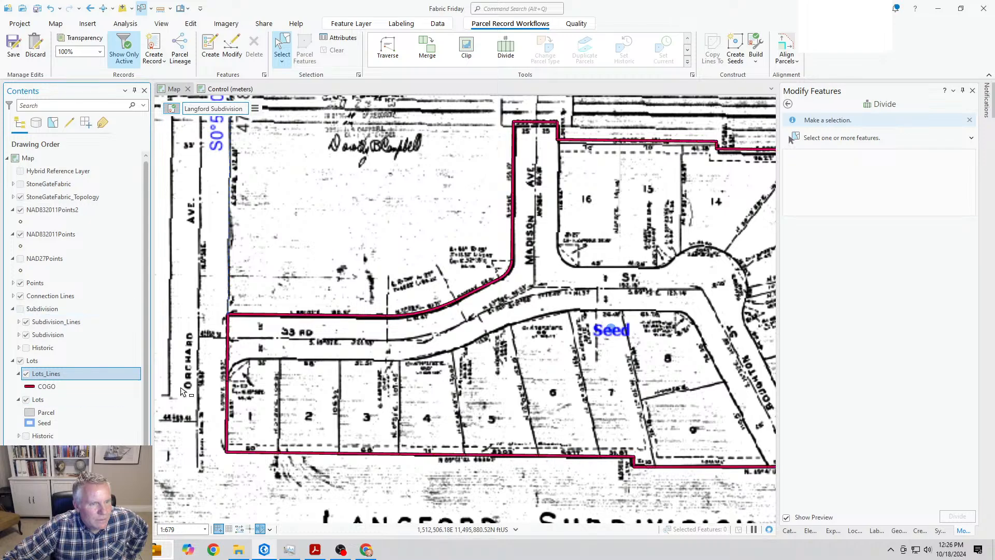
{"action": "scroll", "coordinate": [298, 357], "scroll_direction": "up", "scroll_amount": 3}
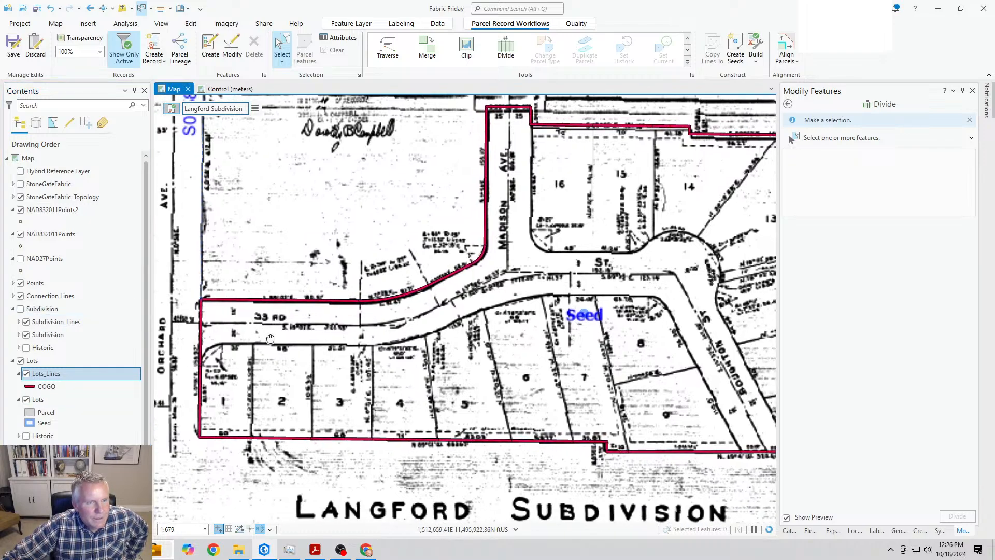
Step: Start a Traverse on the Lots_Lines layer from the beginning of Lot 1's corner curve on the Orchard Ave boundary line
{"action": "scroll", "coordinate": [268, 363], "scroll_direction": "up", "scroll_amount": 2}
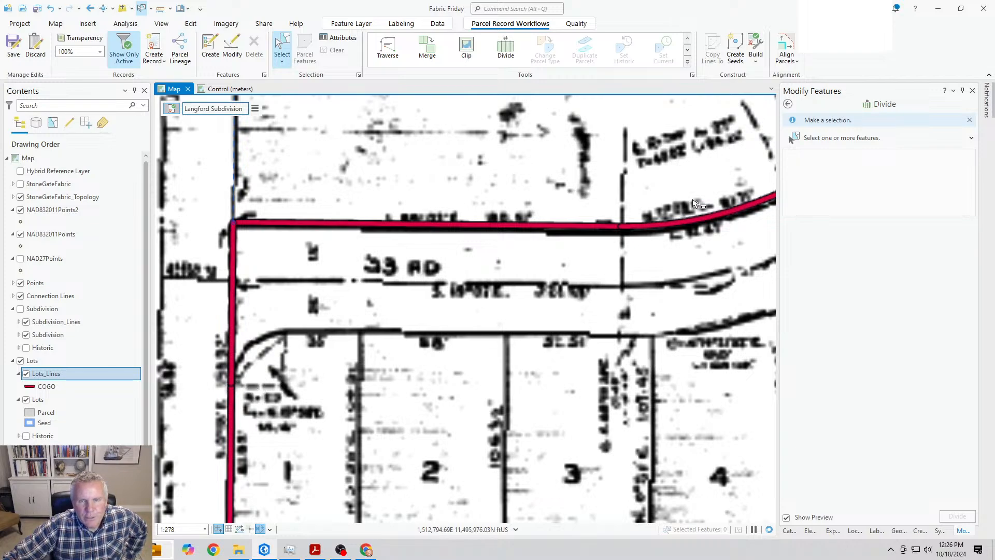
{"action": "left_click", "coordinate": [789, 104]}
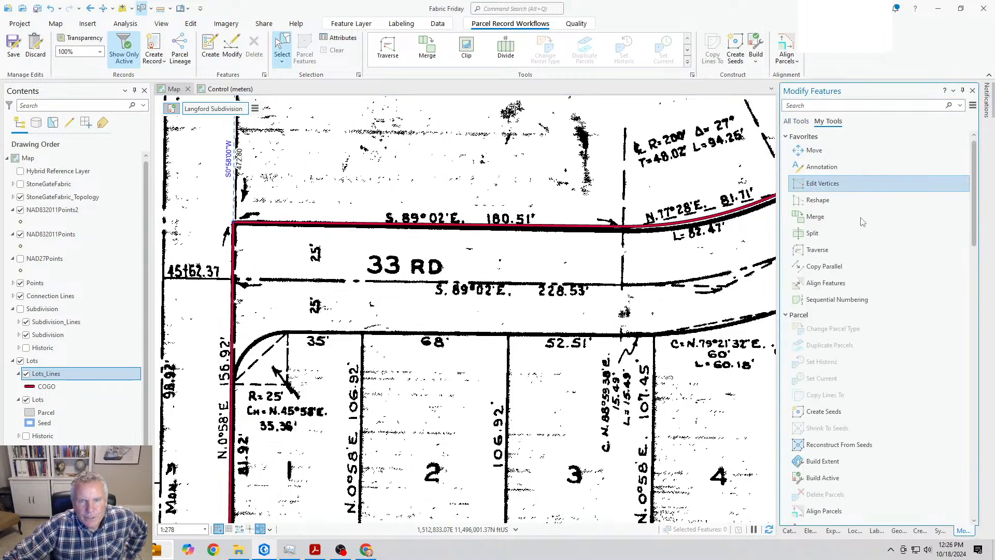
{"action": "left_click", "coordinate": [835, 250]}
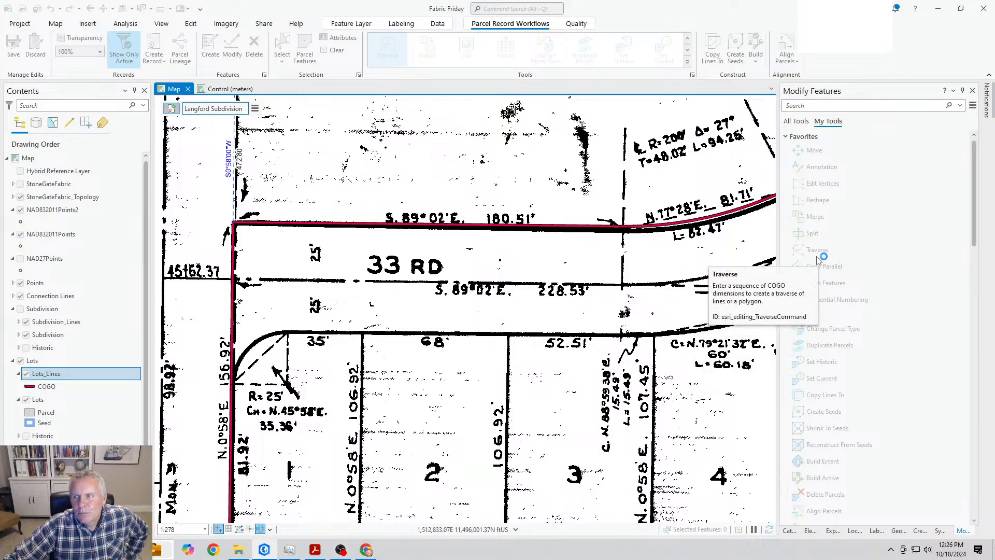
{"action": "left_click", "coordinate": [844, 141]}
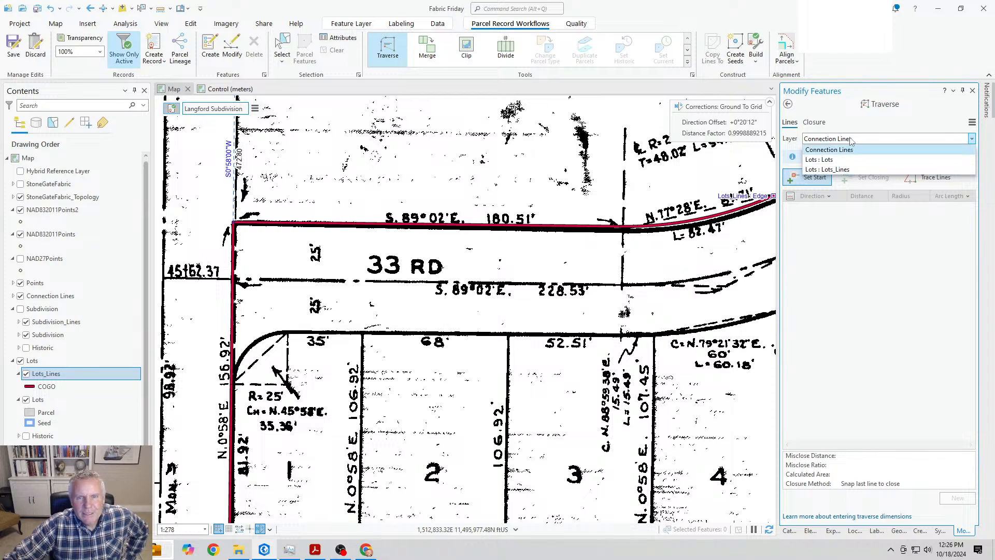
{"action": "left_click", "coordinate": [838, 171]}
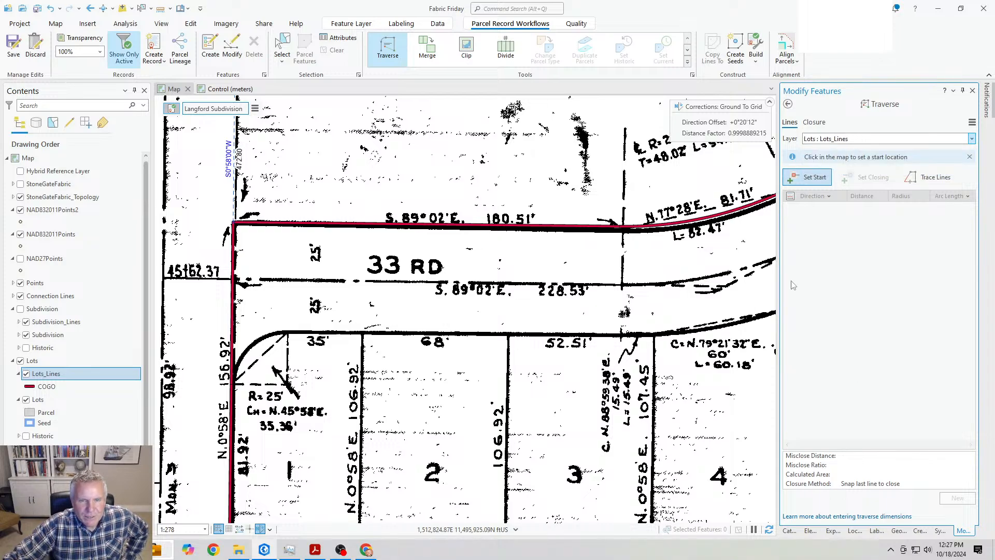
{"action": "left_click", "coordinate": [807, 179]}
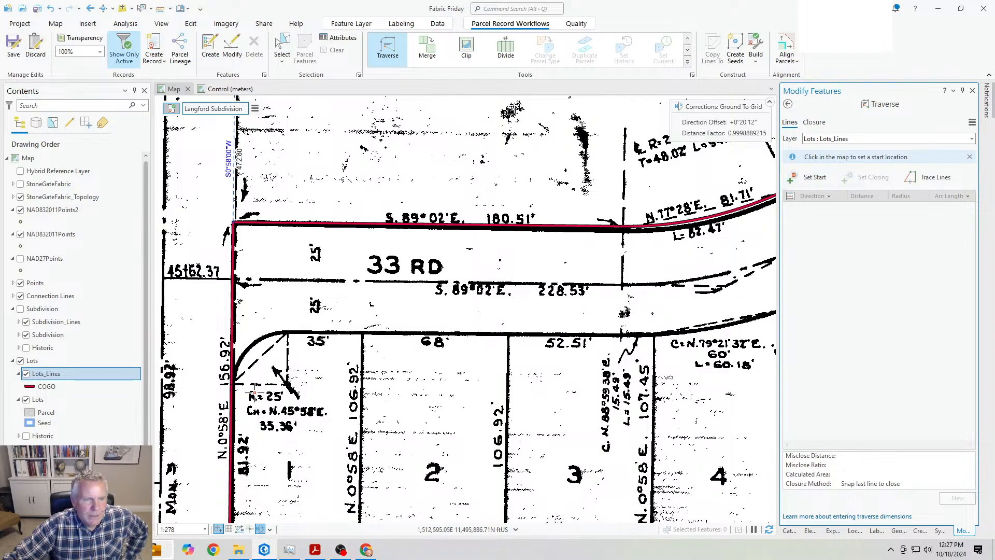
{"action": "left_click", "coordinate": [232, 383]}
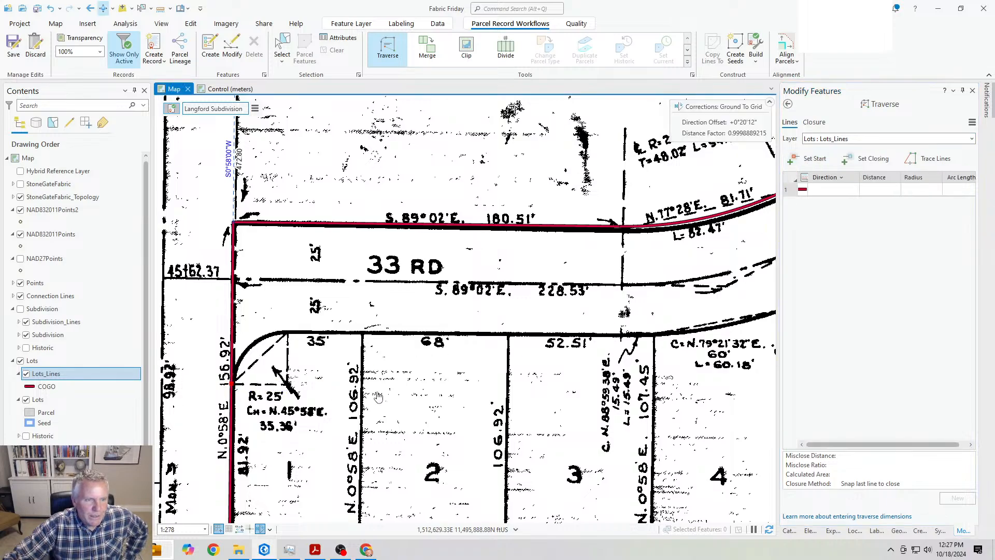
Step: Enter the first traverse course as a curve with direction N45°58'00"E, radius 25 ftUS and arc length 35.36 ftUS
{"action": "left_click", "coordinate": [827, 188]}
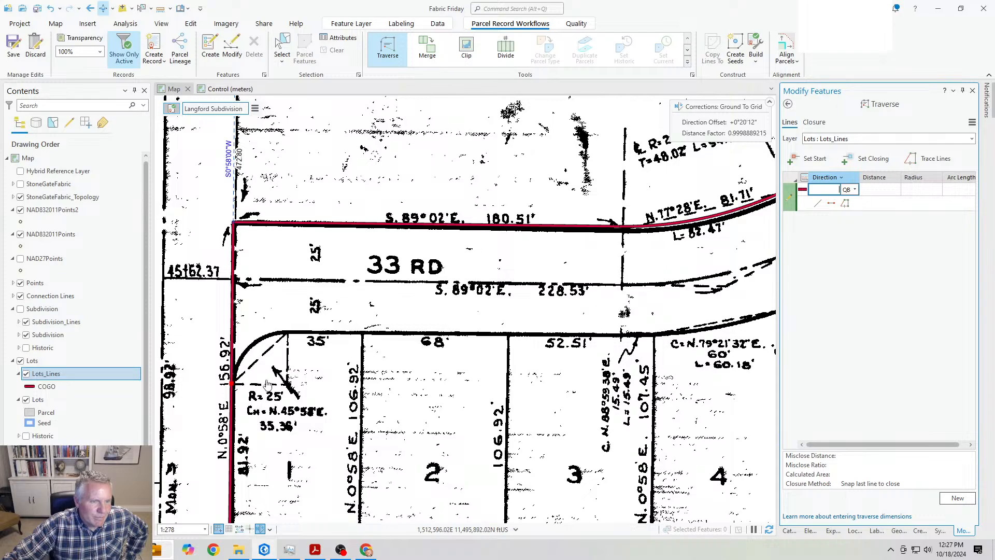
{"action": "scroll", "coordinate": [268, 426], "scroll_direction": "up", "scroll_amount": 2}
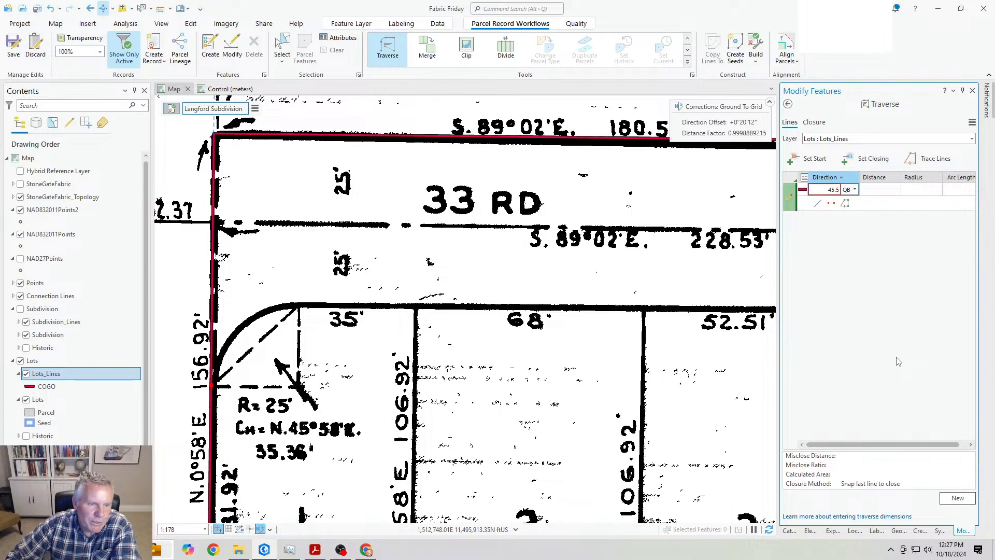
{"action": "type", "text": "8-1"}
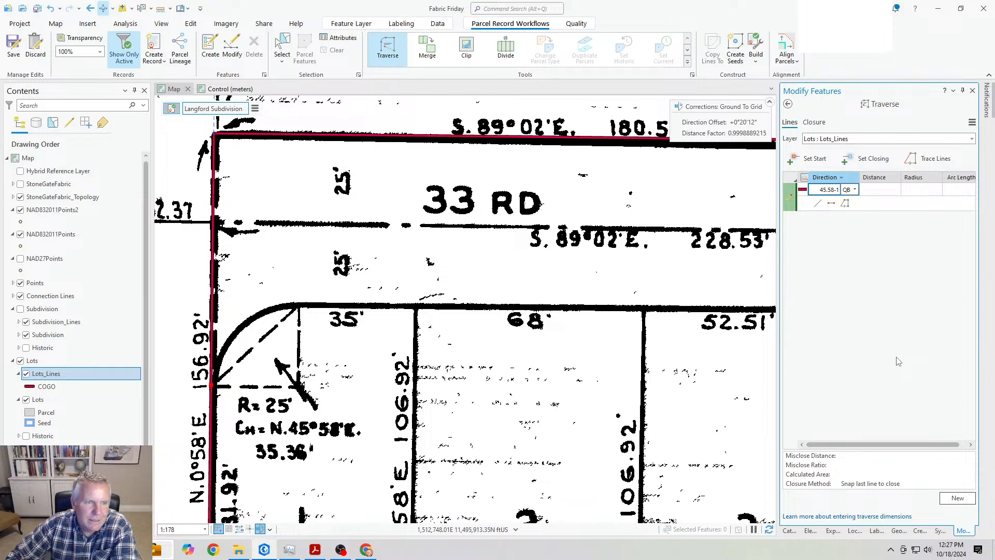
{"action": "key", "text": "Tab"}
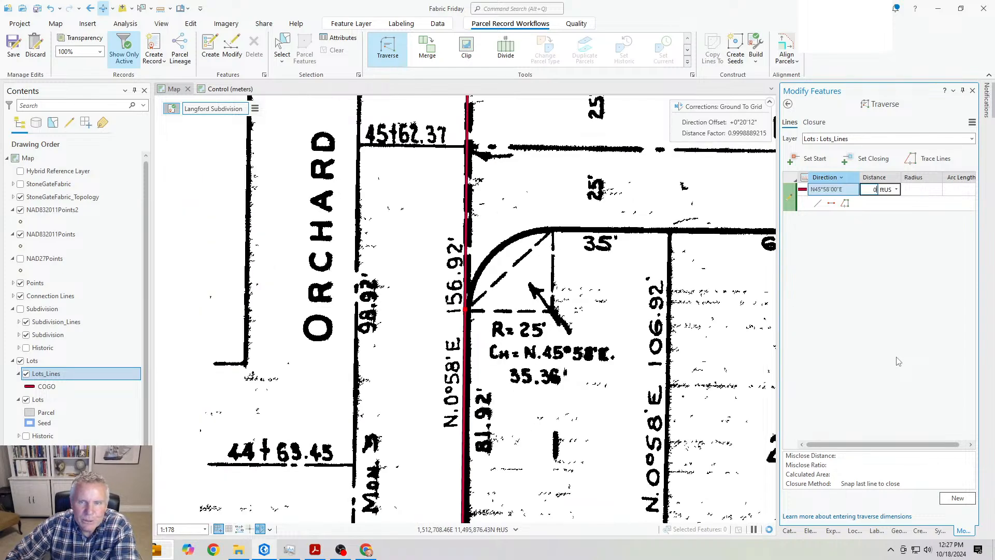
{"action": "key", "text": "Tab"}
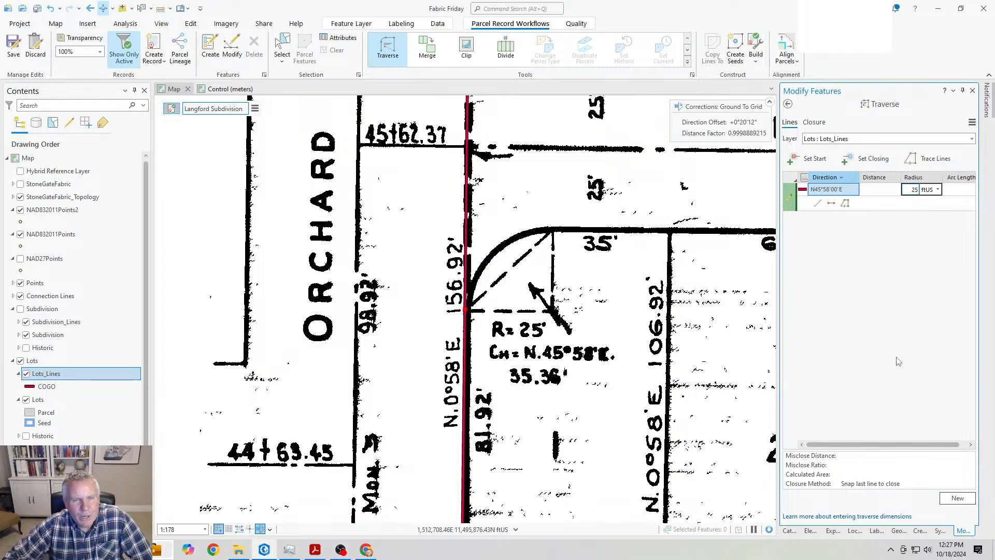
{"action": "key", "text": "Tab"}
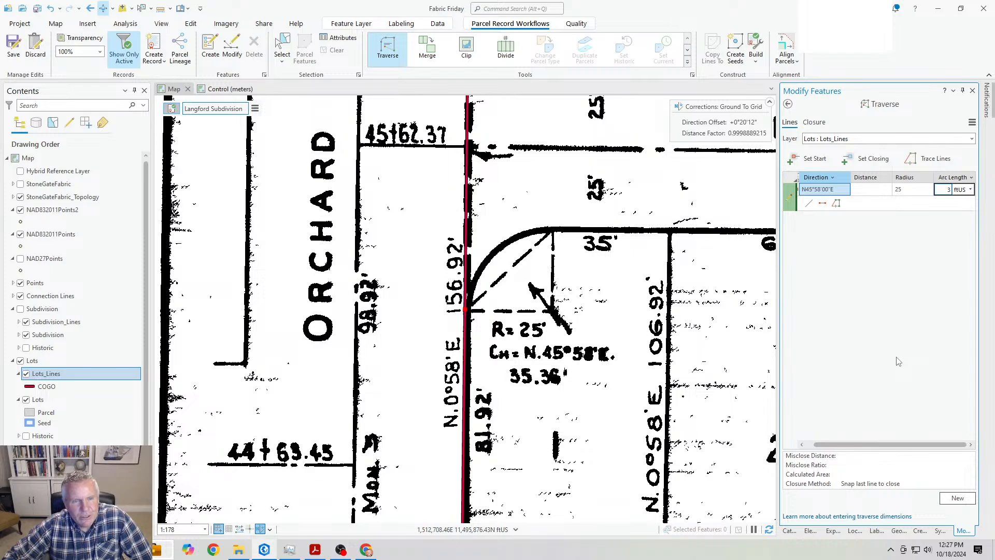
{"action": "type", "text": "35.36"}
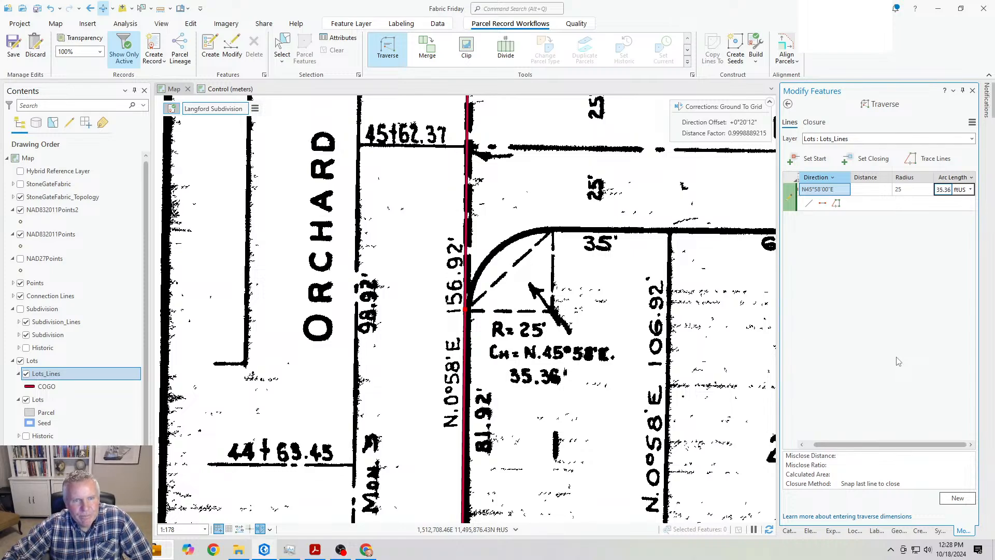
{"action": "key", "text": "Return"}
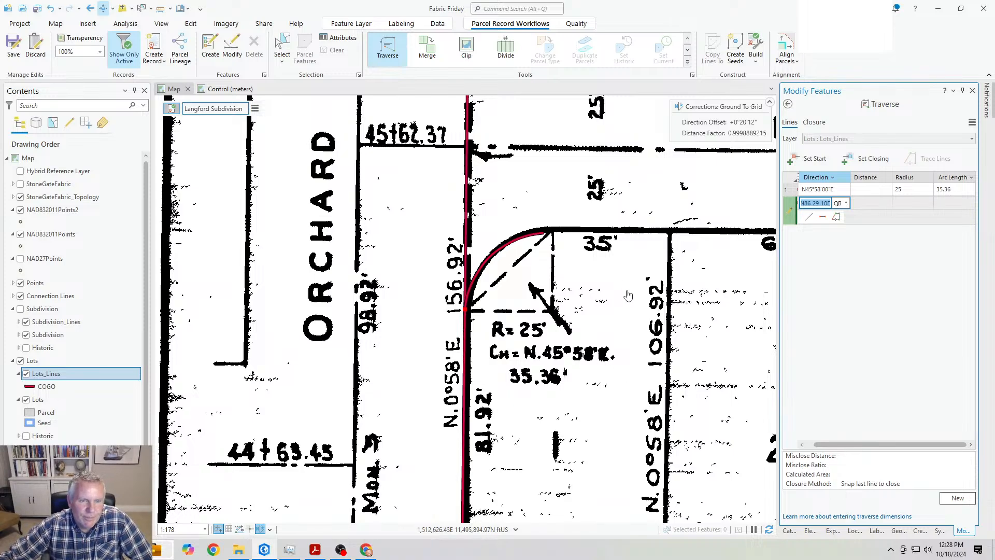
Step: Change the first course's curve length to a chord length by entering it as 35.36 c
{"action": "left_click_drag", "start_coordinate": [608, 296], "coordinate": [446, 329]}
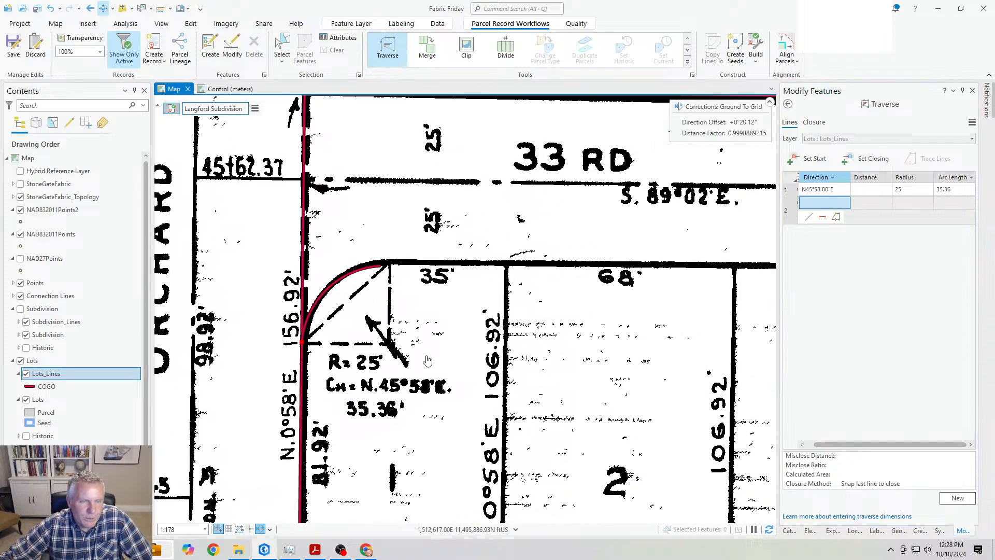
{"action": "left_click_drag", "start_coordinate": [462, 351], "coordinate": [382, 372]}
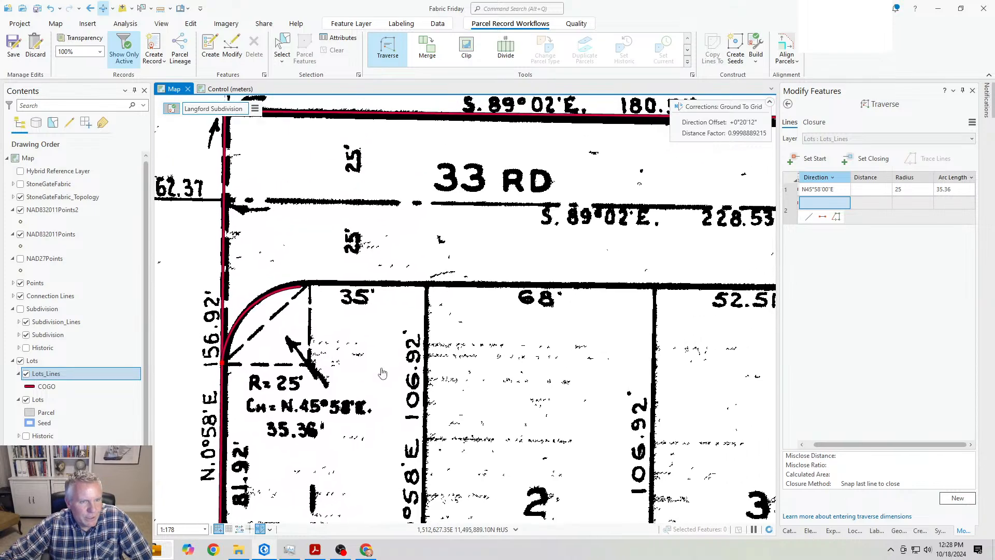
{"action": "left_click", "coordinate": [821, 229]}
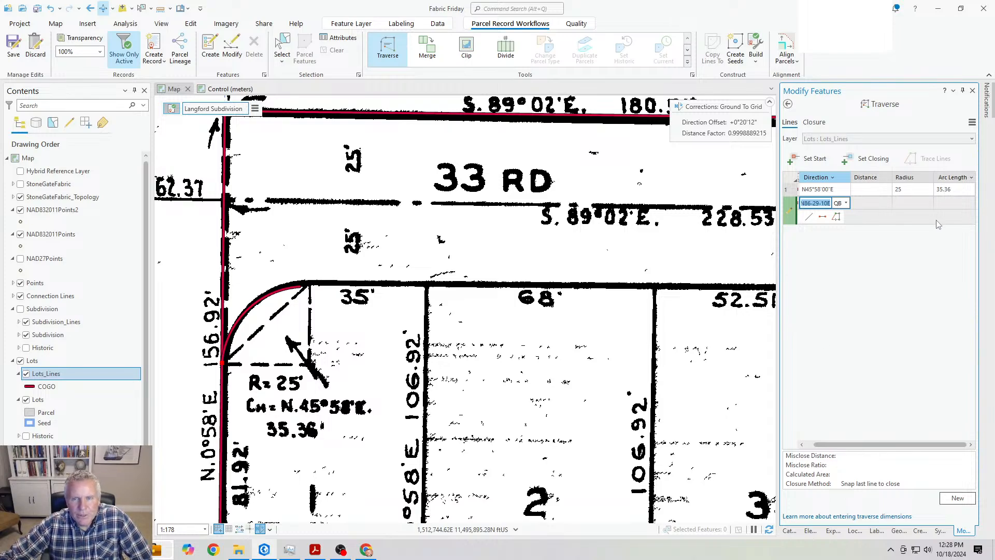
{"action": "left_click", "coordinate": [950, 190]}
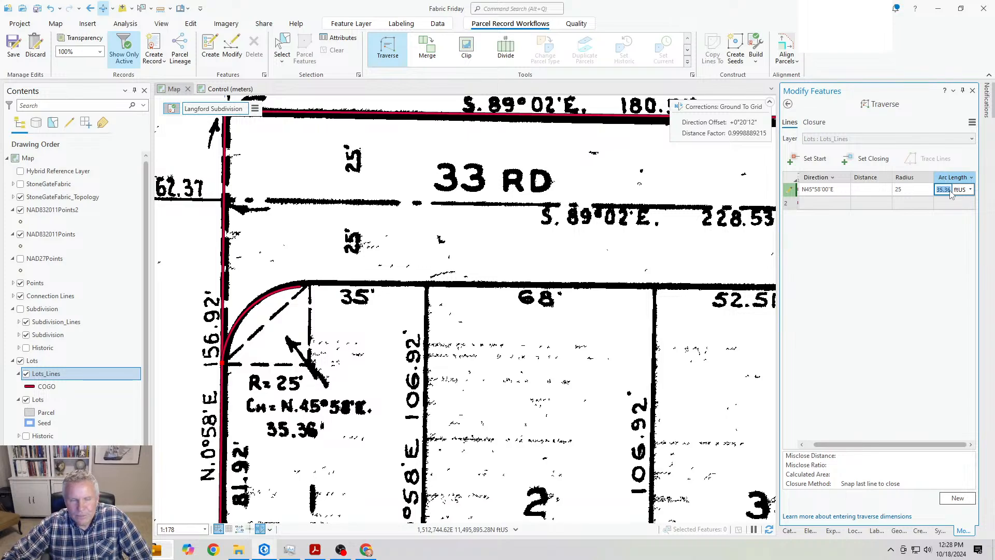
{"action": "left_click", "coordinate": [952, 191]}
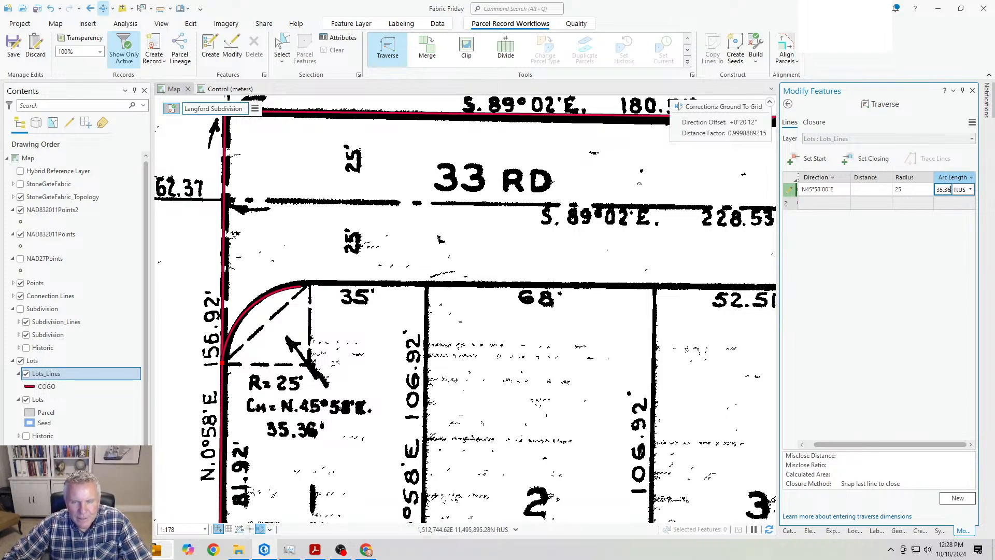
{"action": "type", "text": "c"}
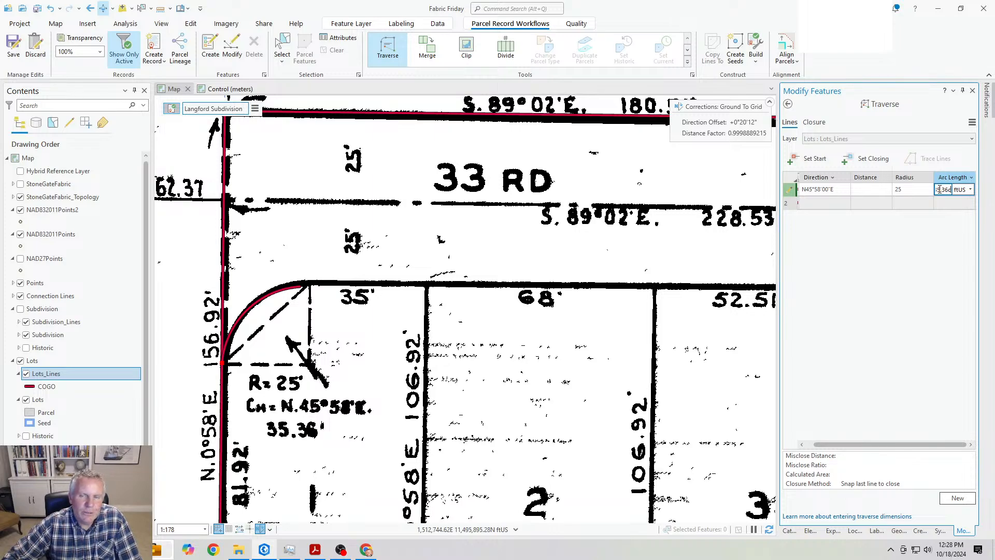
{"action": "key", "text": "Return"}
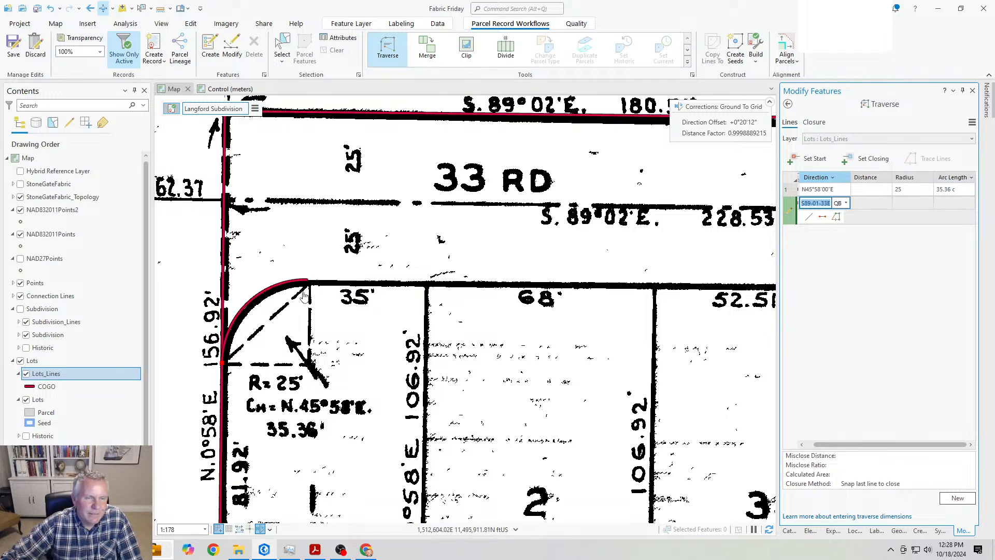
Step: Set the traverse's closing point at the boundary corner where Lot 16 meets the east side of Madison Ave
{"action": "scroll", "coordinate": [305, 295], "scroll_direction": "down", "scroll_amount": 3}
{"action": "scroll", "coordinate": [348, 379], "scroll_direction": "up", "scroll_amount": 1}
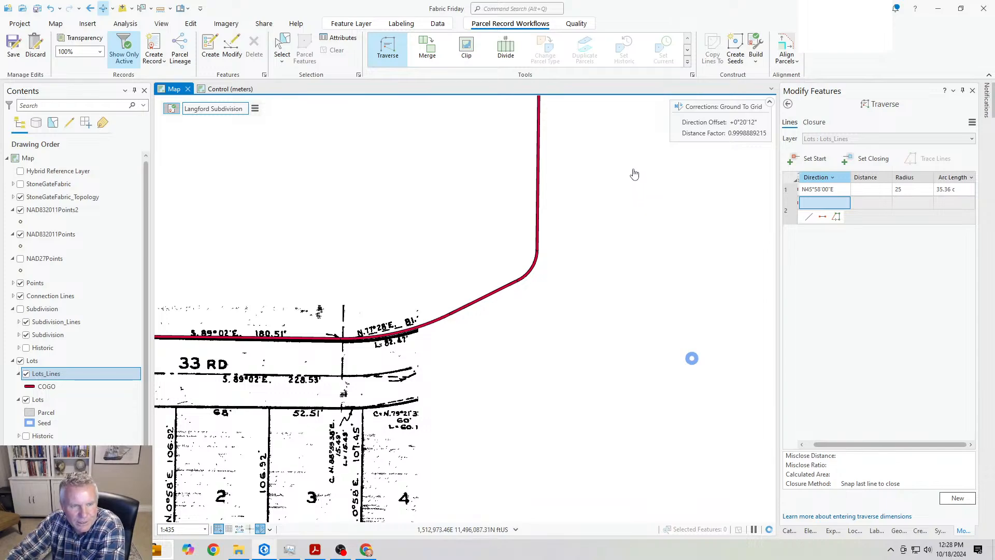
{"action": "left_click_drag", "start_coordinate": [243, 436], "coordinate": [252, 457]}
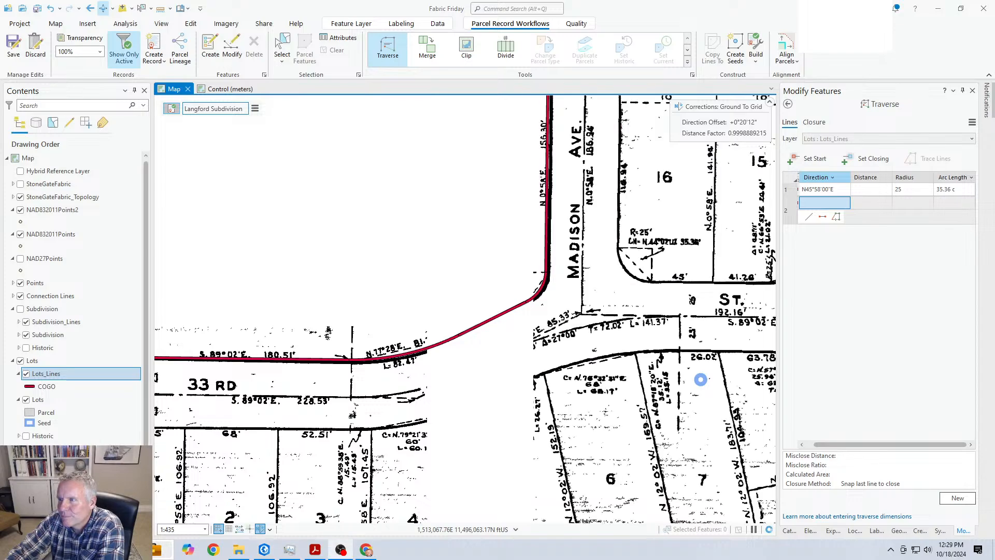
{"action": "left_click_drag", "start_coordinate": [637, 169], "coordinate": [571, 395]}
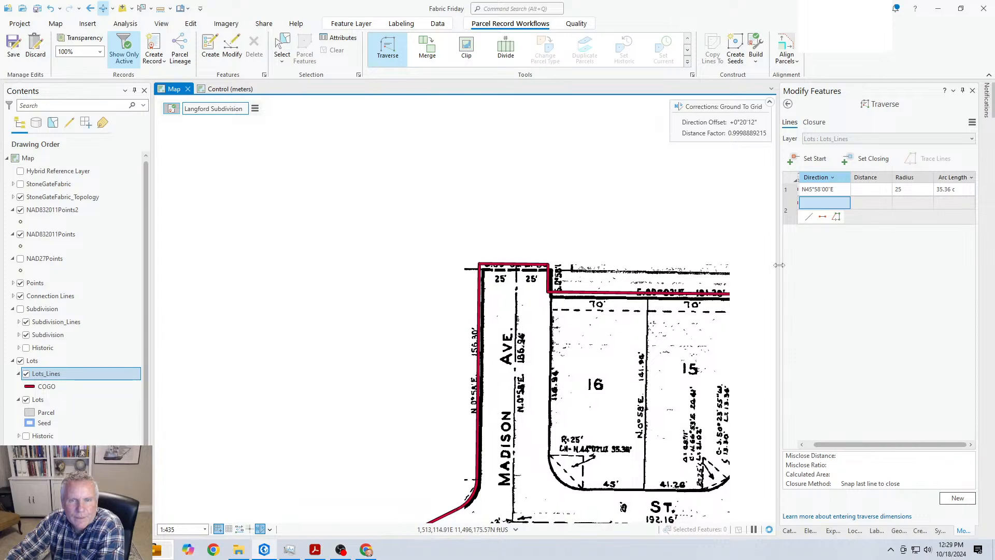
{"action": "left_click", "coordinate": [865, 159]}
{"action": "left_click", "coordinate": [559, 294]}
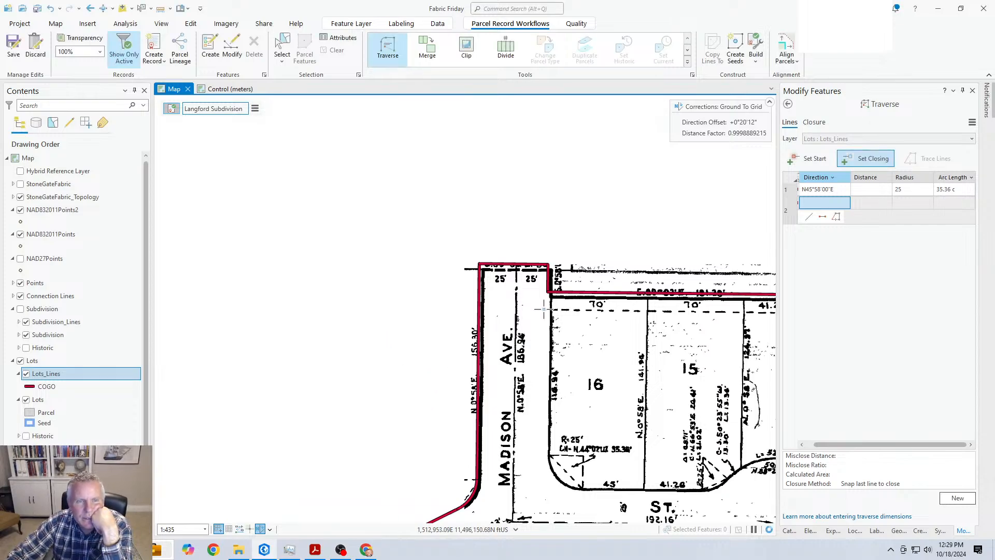
{"action": "left_click", "coordinate": [549, 294]}
{"action": "left_click", "coordinate": [485, 489]}
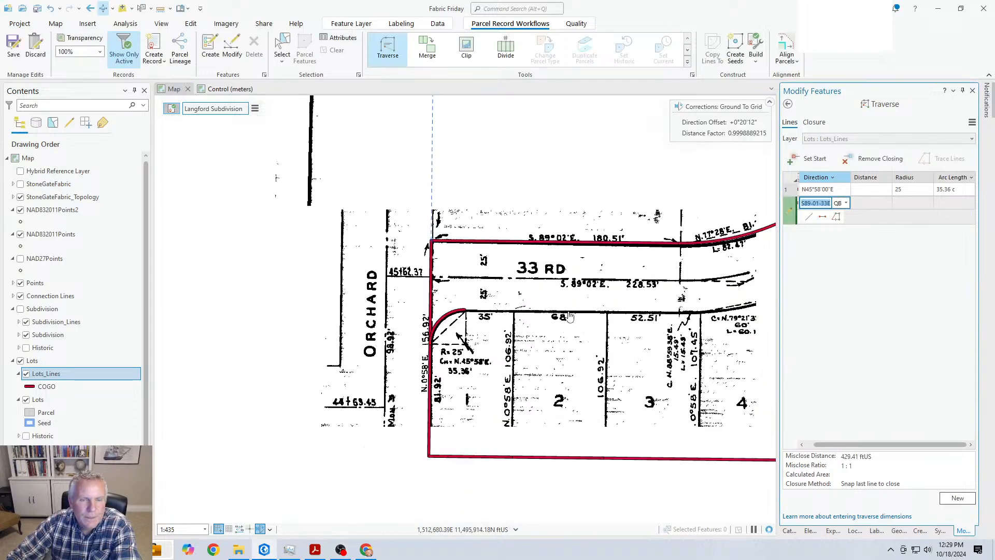
Step: Add a straight course along Lot 1's 33 Rd frontage with direction S89°02'00"E and distance 35 ftUS
{"action": "scroll", "coordinate": [569, 312], "scroll_direction": "up", "scroll_amount": 2}
{"action": "left_click_drag", "start_coordinate": [600, 306], "coordinate": [568, 307]}
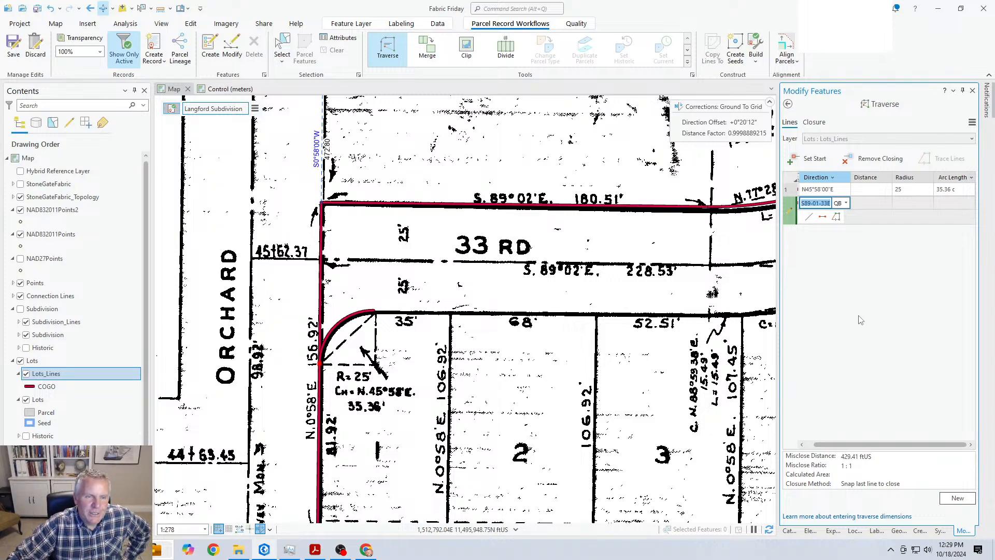
{"action": "type", "text": "89"}
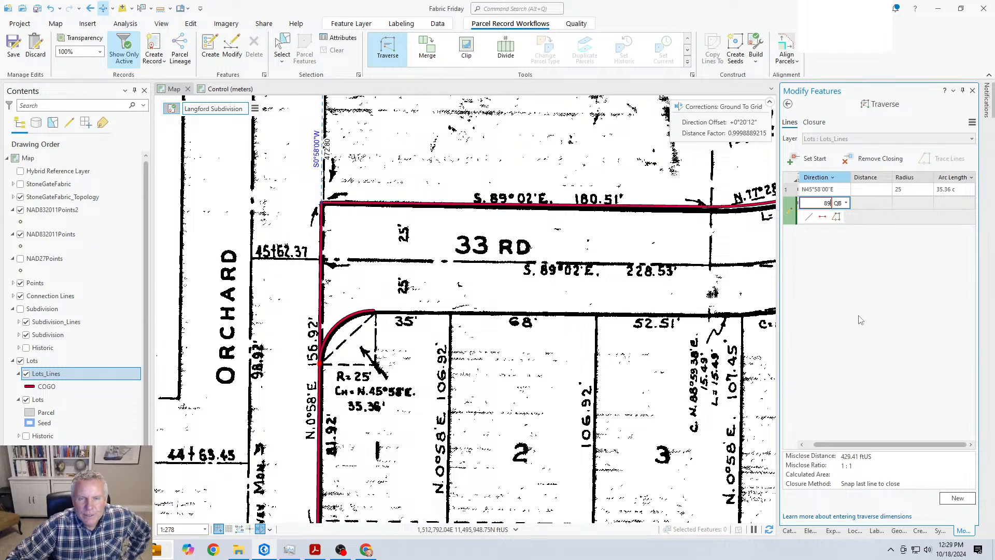
{"action": "type", "text": ".02-2"}
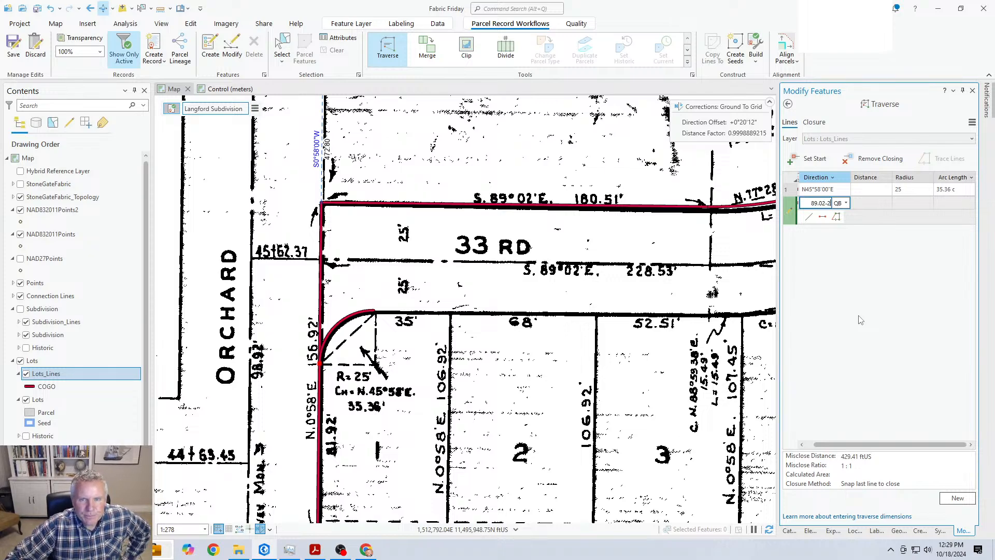
{"action": "key", "text": "Tab"}
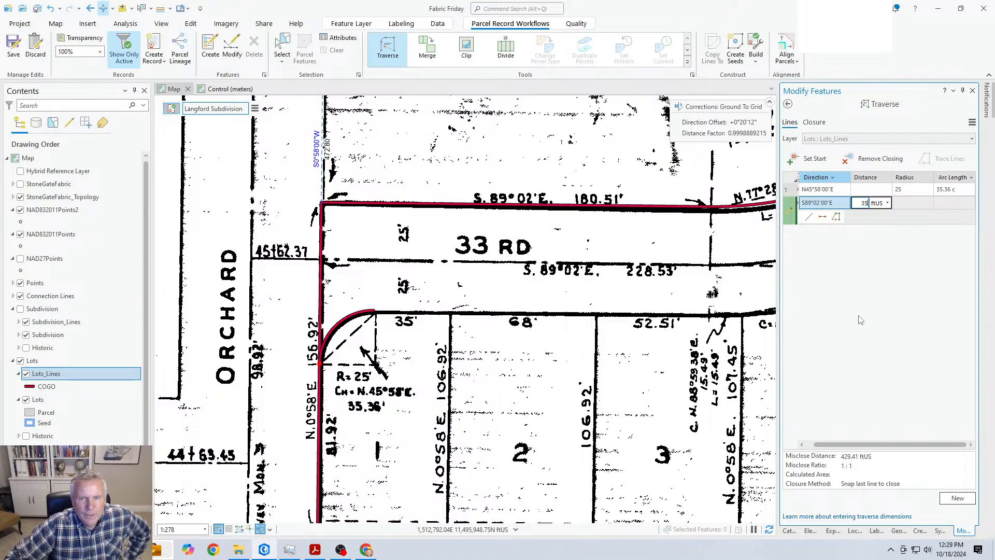
{"action": "key", "text": "Return"}
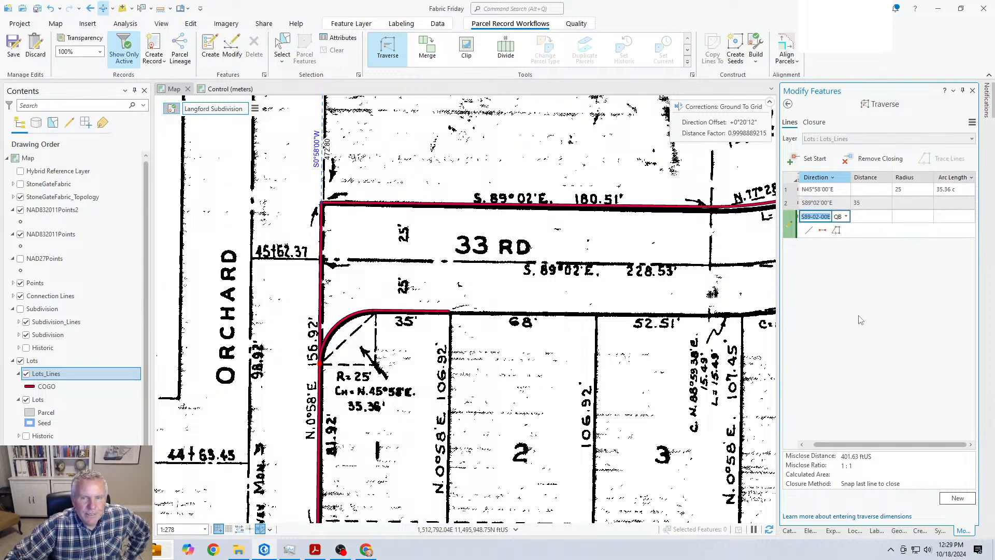
Step: Add two more courses in the same direction along Lots 2 and 3, with distances 68 and 52.51 ftUS
{"action": "key", "text": "Tab"}
{"action": "type", "text": "6"}
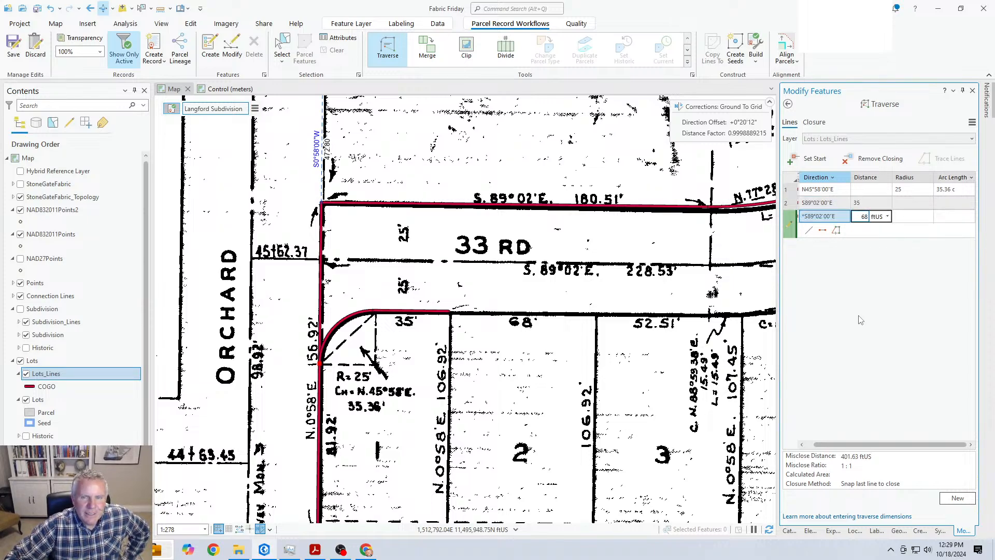
{"action": "type", "text": "8"}
{"action": "key", "text": "Return"}
{"action": "key", "text": "Tab"}
{"action": "type", "text": "5"}
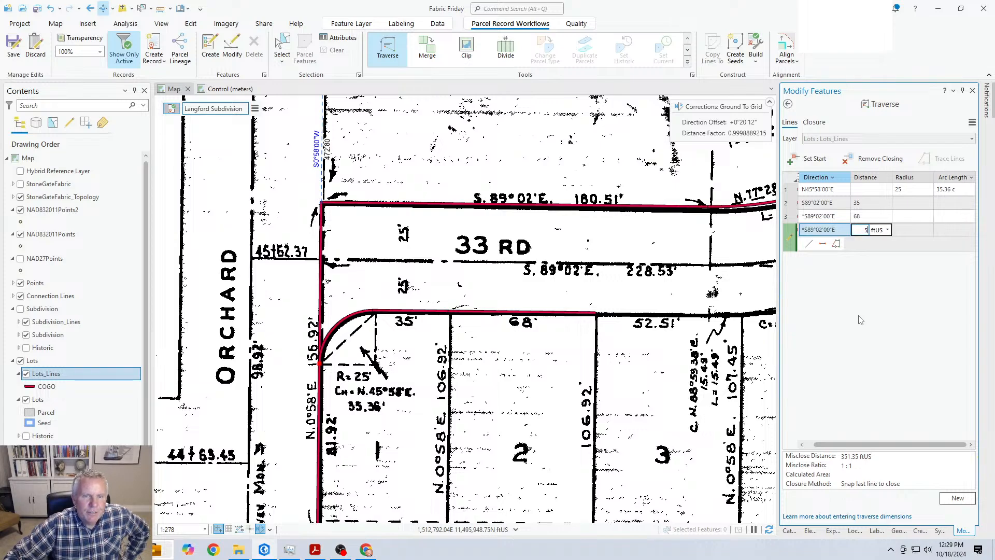
{"action": "type", "text": "2.51"}
{"action": "key", "text": "Return"}
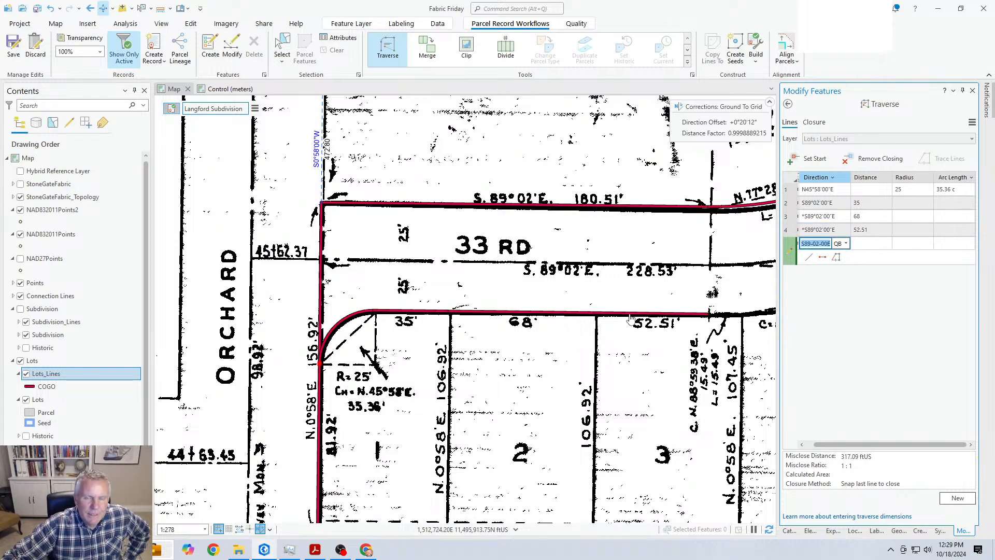
Step: Start a curve course for the rest of Lot 3's frontage, using S89°02'00"E as its tangent bearing and no distance
{"action": "left_click_drag", "start_coordinate": [707, 337], "coordinate": [347, 317]}
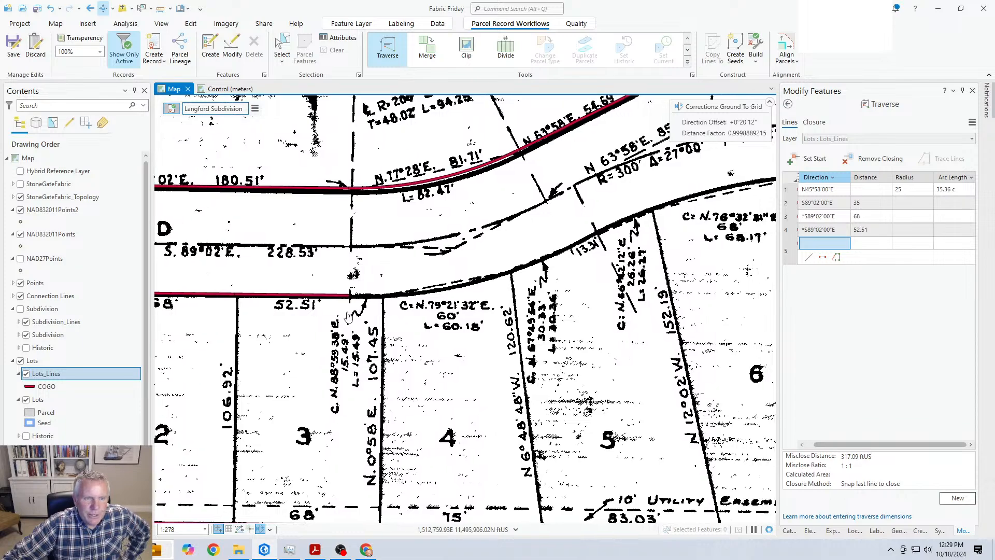
{"action": "left_click", "coordinate": [821, 243]}
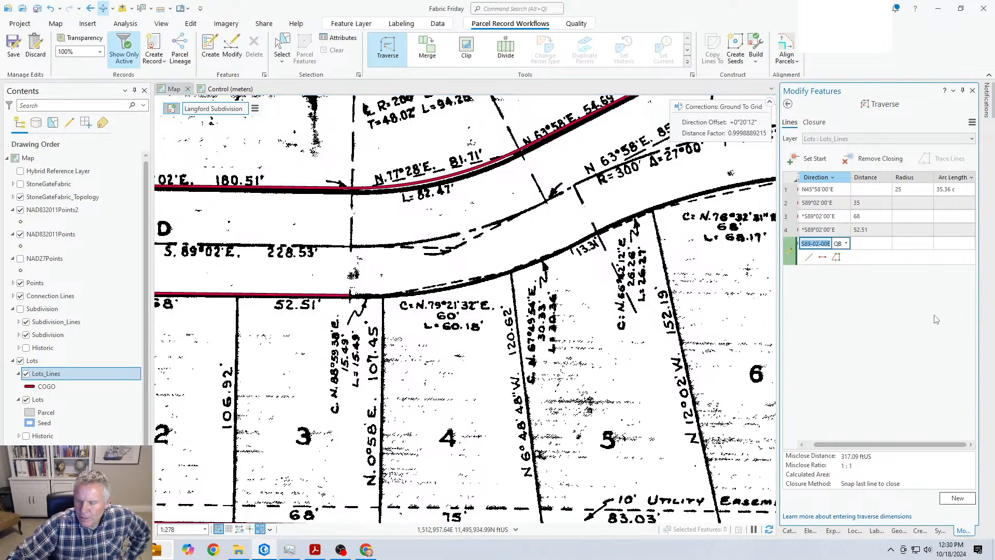
{"action": "type", "text": "*"}
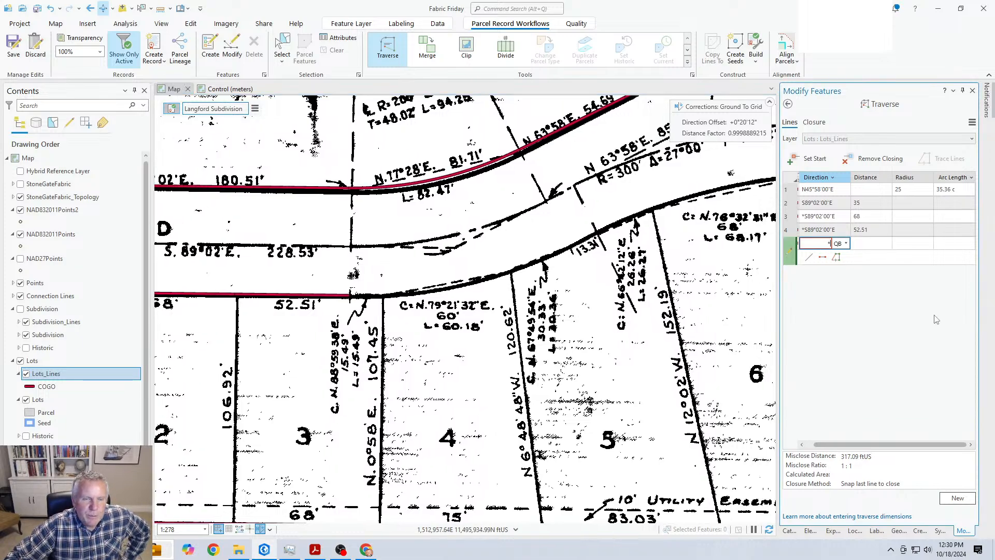
{"action": "key", "text": "Tab"}
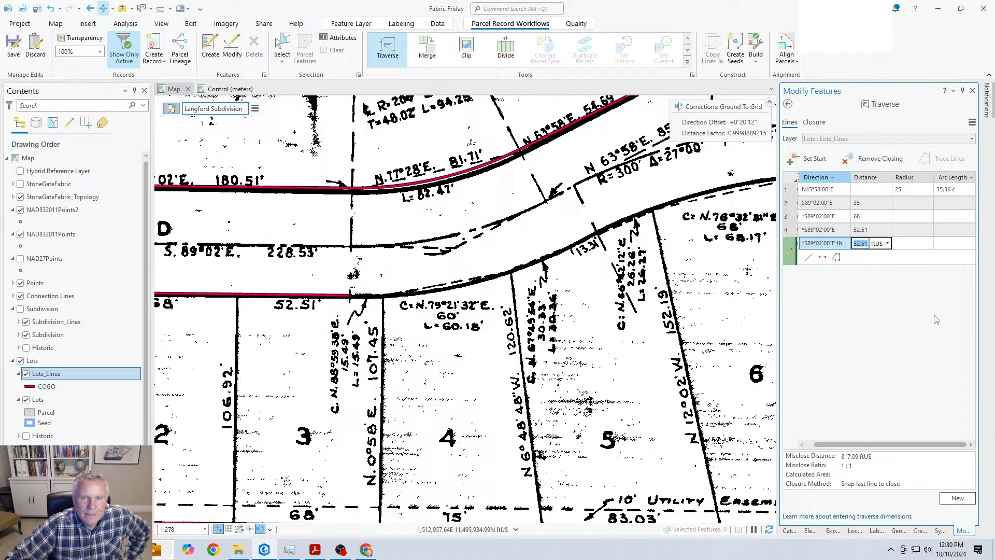
{"action": "type", "text": "0"}
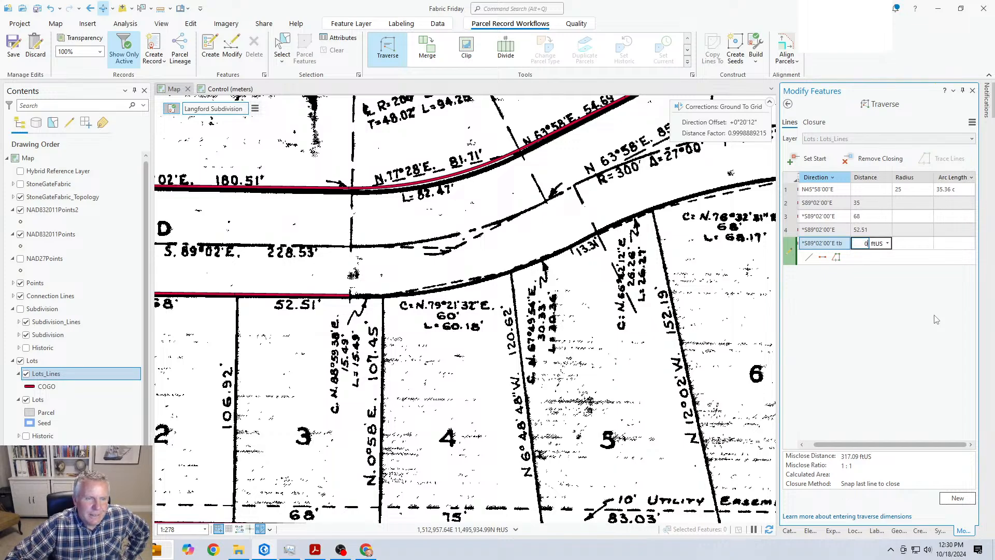
{"action": "key", "text": "Tab"}
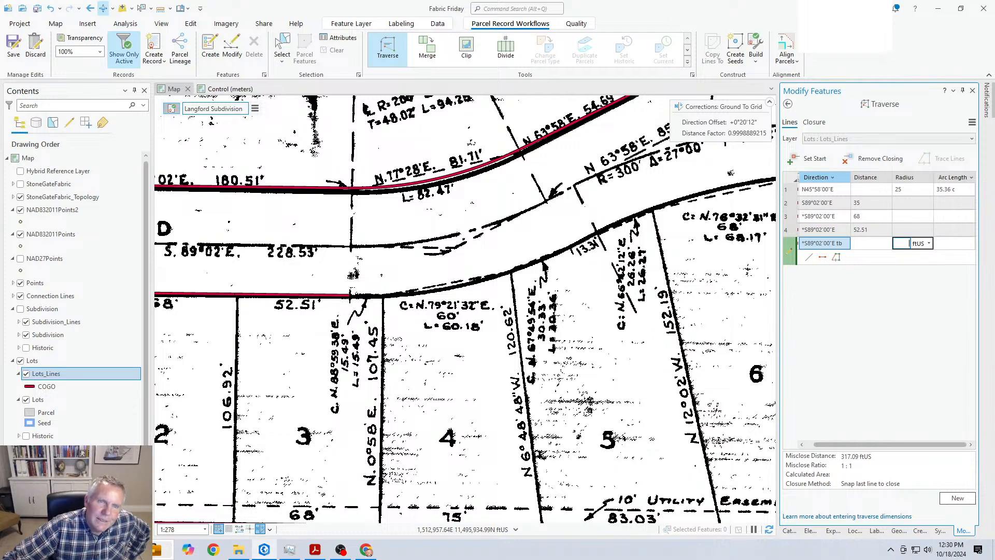
Step: Enter the tangent curve with radius -60 ftUS and arc length 15.49 ftUS
{"action": "left_click_drag", "start_coordinate": [644, 202], "coordinate": [627, 297]}
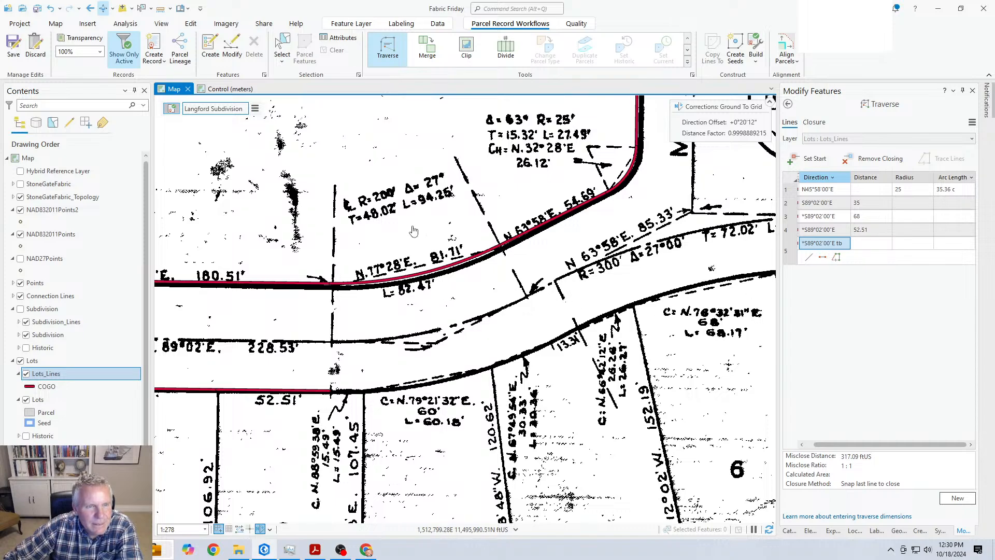
{"action": "left_click", "coordinate": [817, 244]}
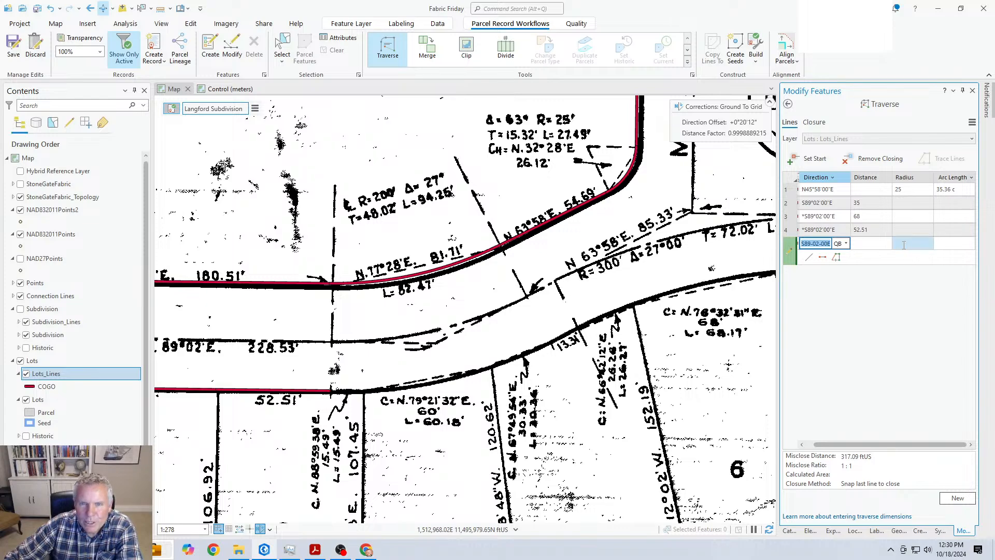
{"action": "key", "text": "Tab"}
{"action": "key", "text": "Tab"}
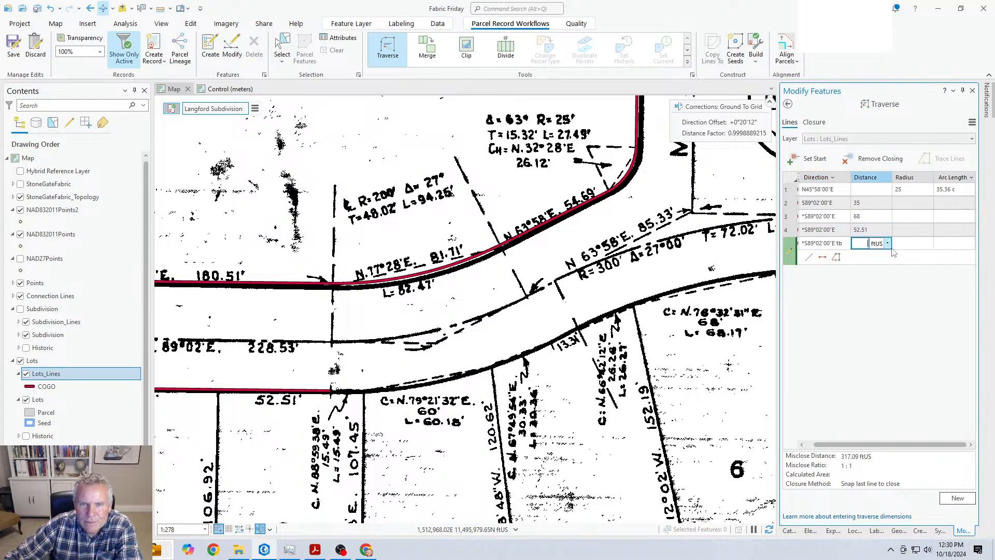
{"action": "type", "text": "-"}
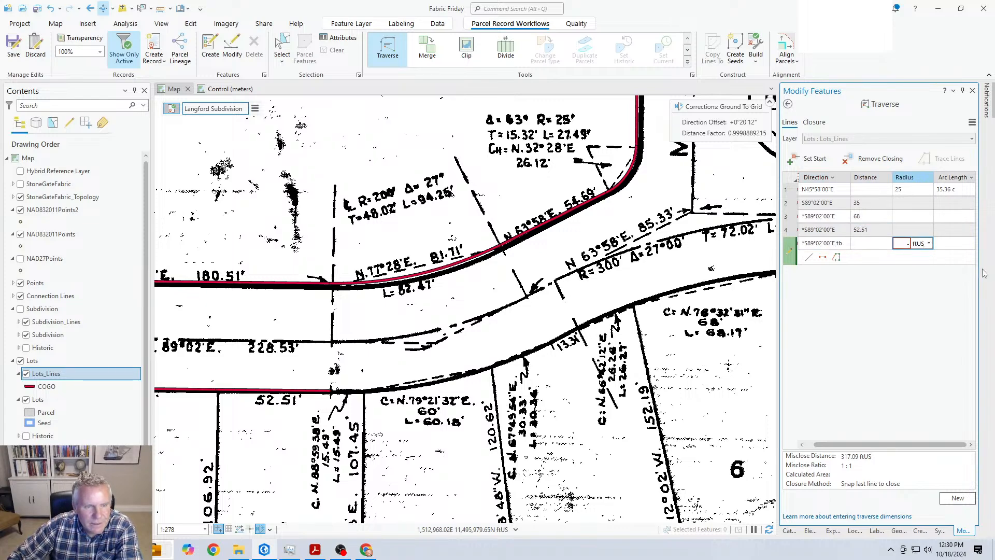
{"action": "type", "text": "60"}
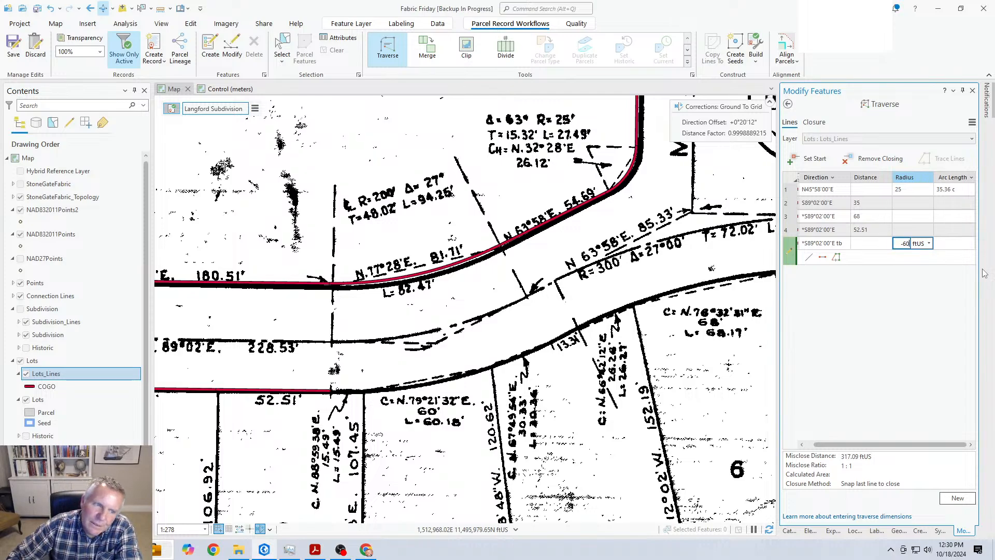
{"action": "key", "text": "Tab"}
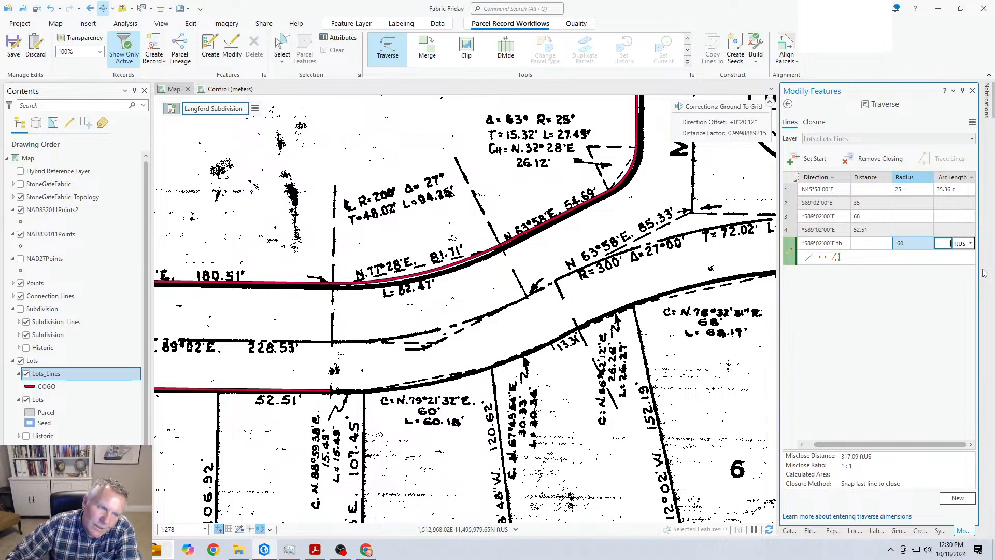
{"action": "type", "text": "15."}
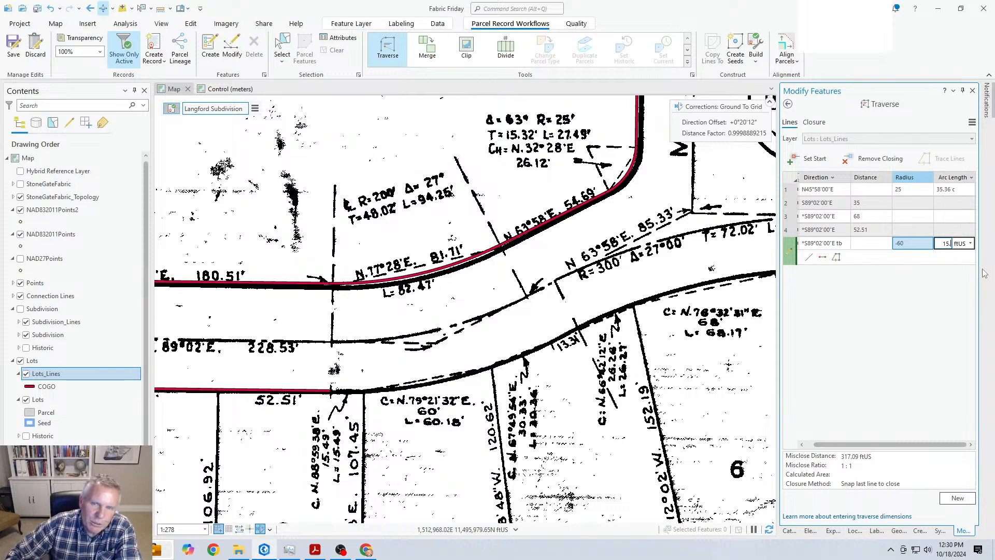
{"action": "type", "text": "49"}
{"action": "key", "text": "Return"}
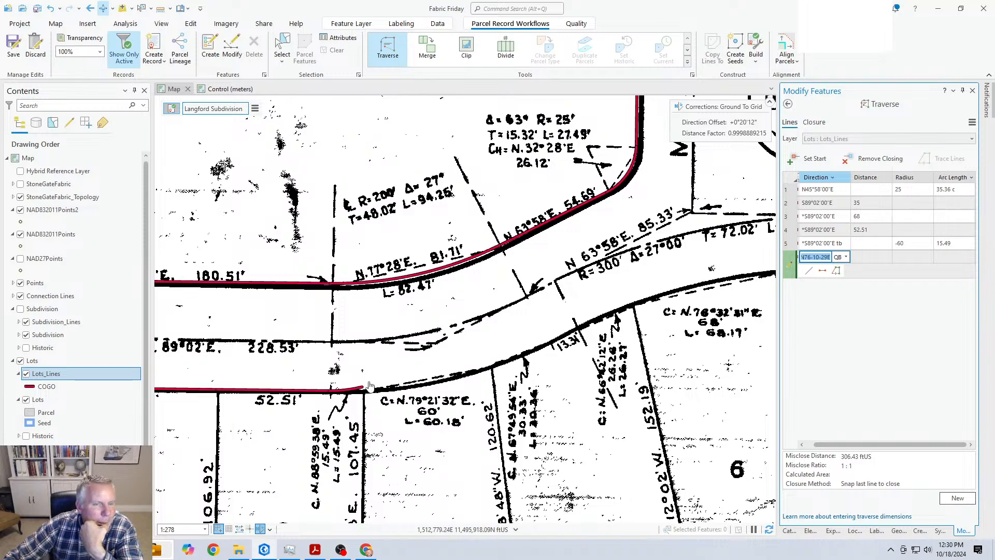
Step: Compare the curve with the plat and change its radius to -150 ftUS
{"action": "scroll", "coordinate": [355, 391], "scroll_direction": "up", "scroll_amount": 2}
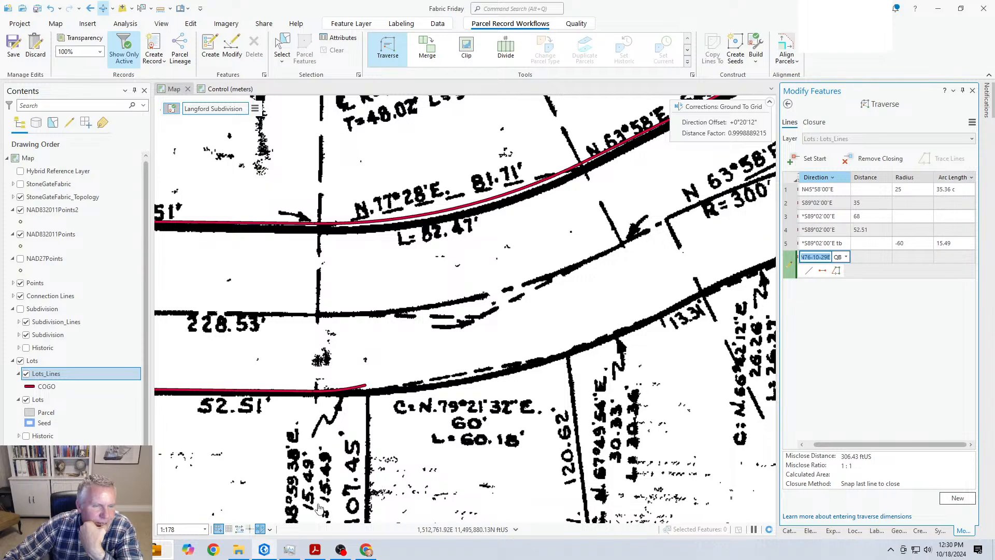
{"action": "left_click_drag", "start_coordinate": [317, 503], "coordinate": [333, 435]}
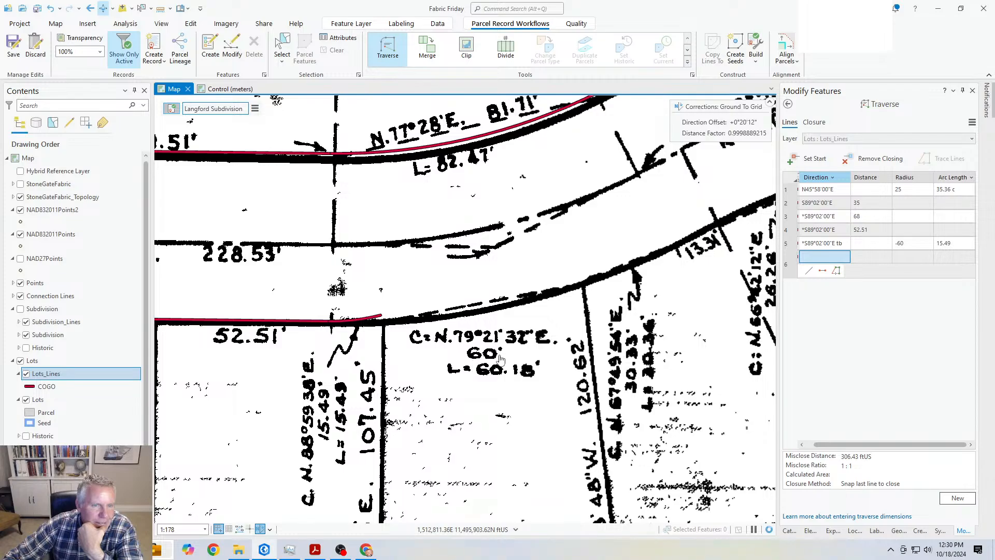
{"action": "scroll", "coordinate": [377, 284], "scroll_direction": "down", "scroll_amount": 1}
{"action": "scroll", "coordinate": [737, 243], "scroll_direction": "down", "scroll_amount": 2}
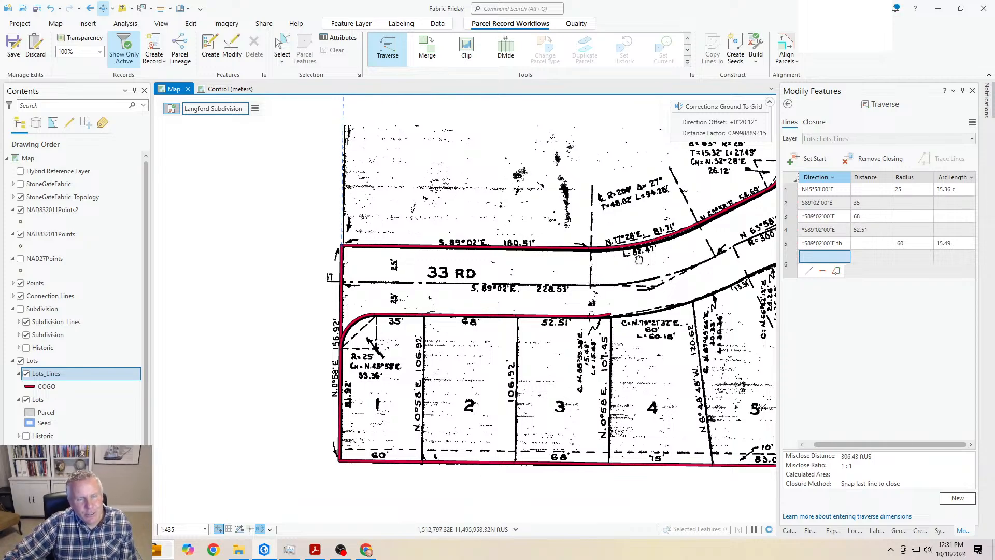
{"action": "left_click_drag", "start_coordinate": [629, 262], "coordinate": [395, 284]}
{"action": "left_click", "coordinate": [915, 243]}
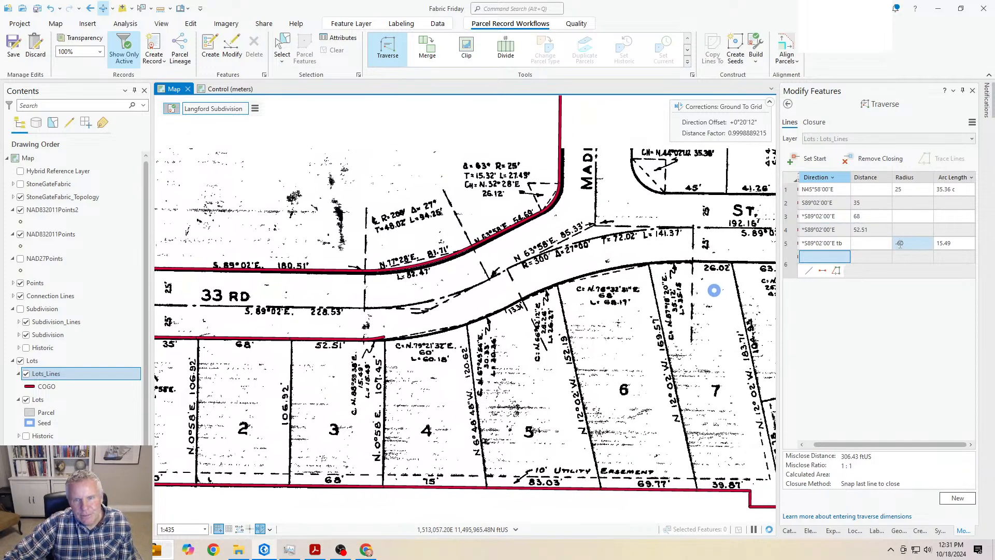
{"action": "type", "text": "-150"}
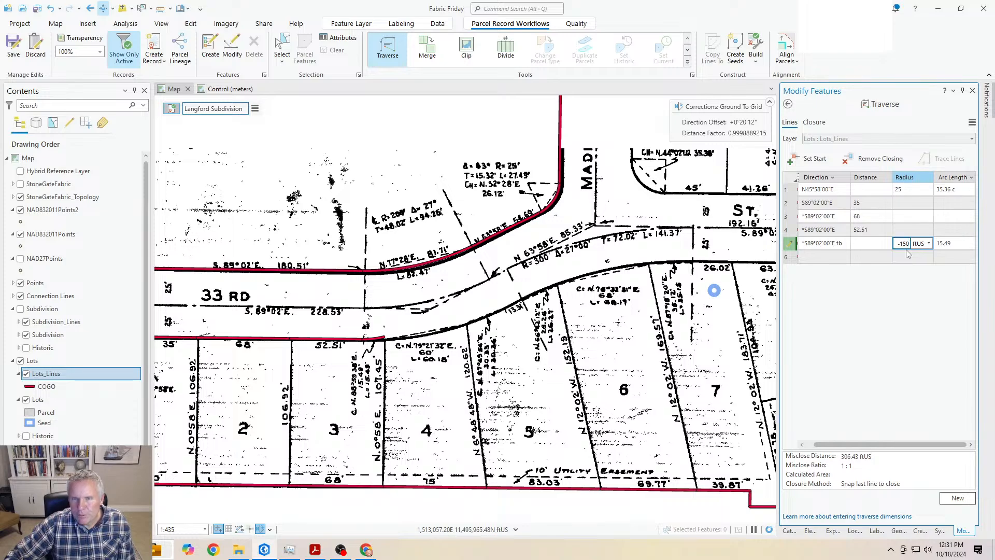
{"action": "key", "text": "Tab"}
{"action": "key", "text": "Return"}
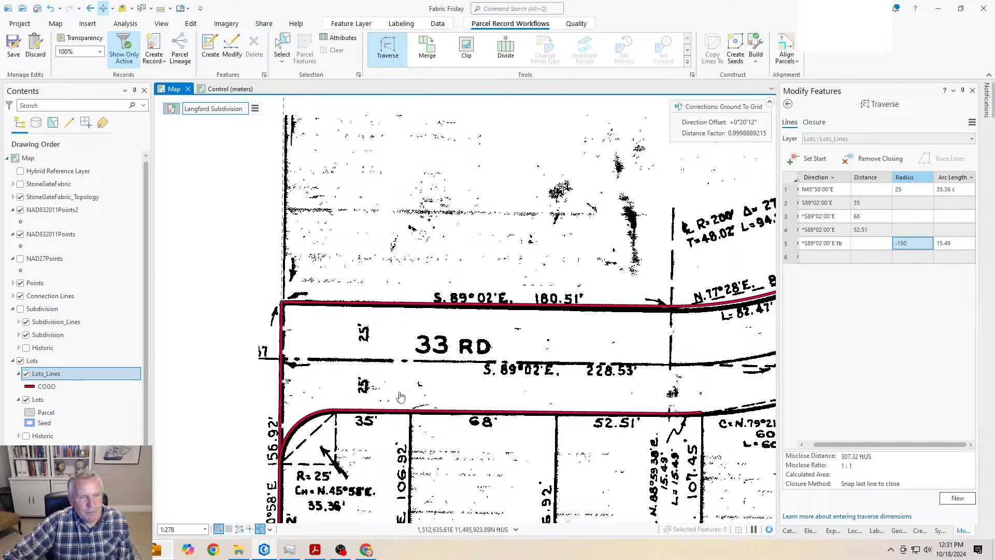
Step: Change the Lot 3 curve's radius to 250 ftUS and re-enter its arc length as 15.49 ftUS
{"action": "left_click_drag", "start_coordinate": [689, 375], "coordinate": [343, 362]}
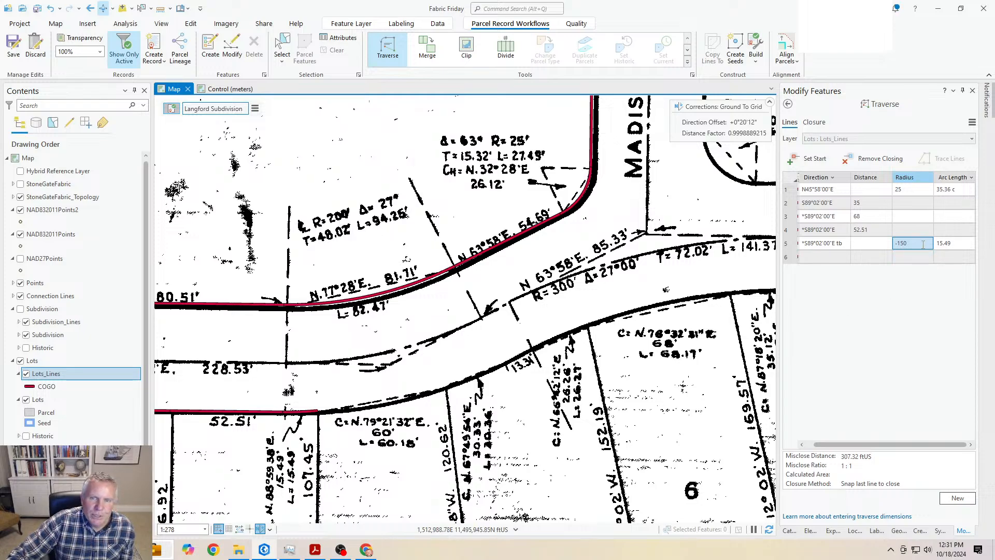
{"action": "left_click", "coordinate": [907, 252]}
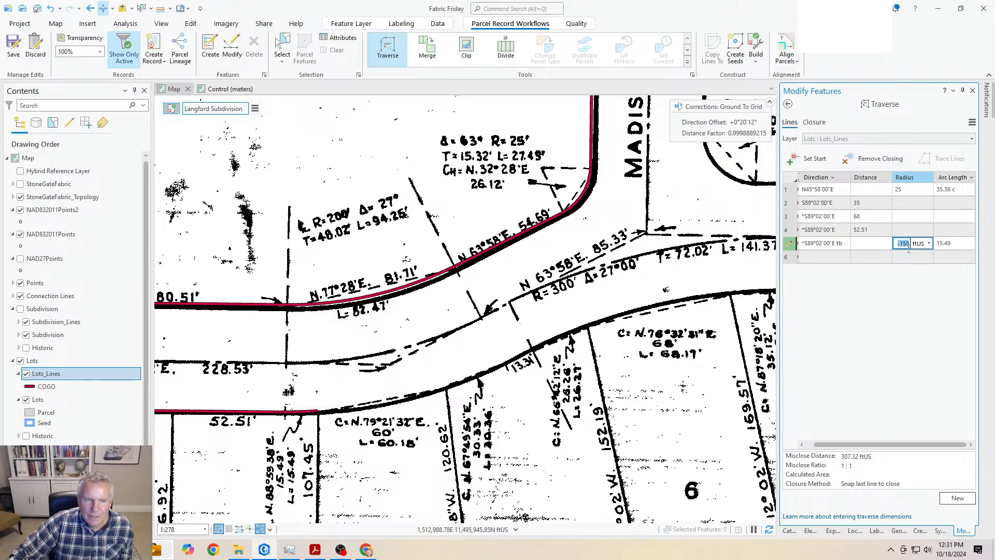
{"action": "type", "text": "250"}
{"action": "key", "text": "Tab"}
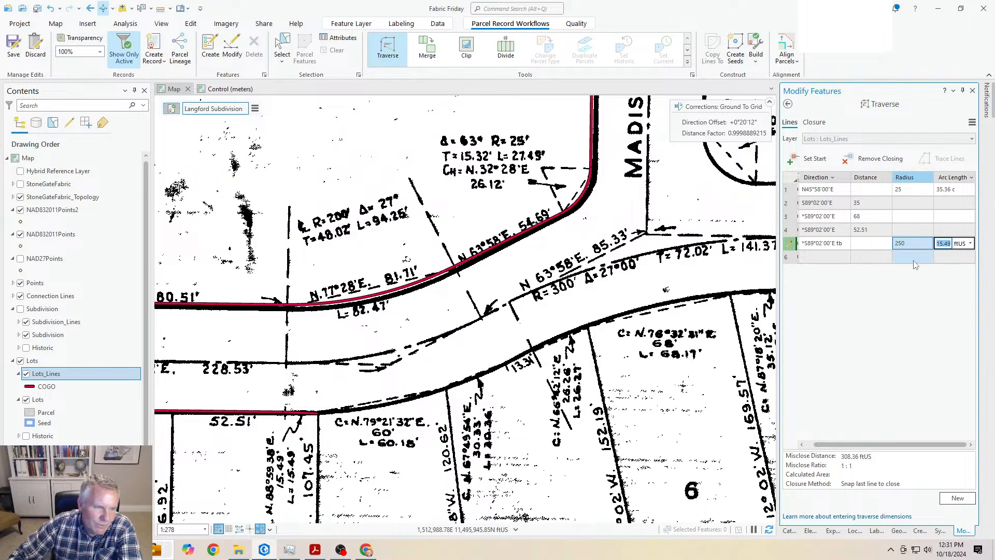
{"action": "type", "text": "15.49"}
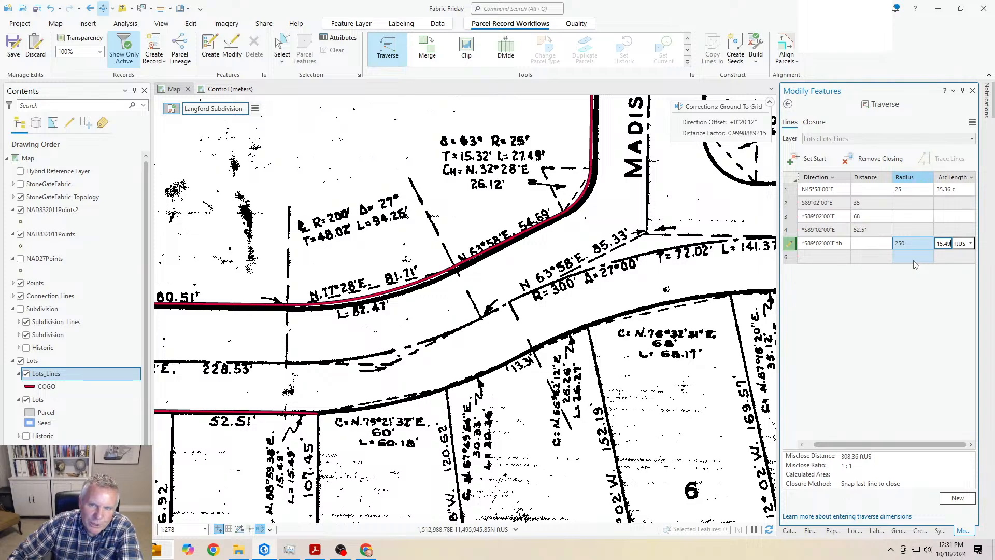
{"action": "key", "text": "Return"}
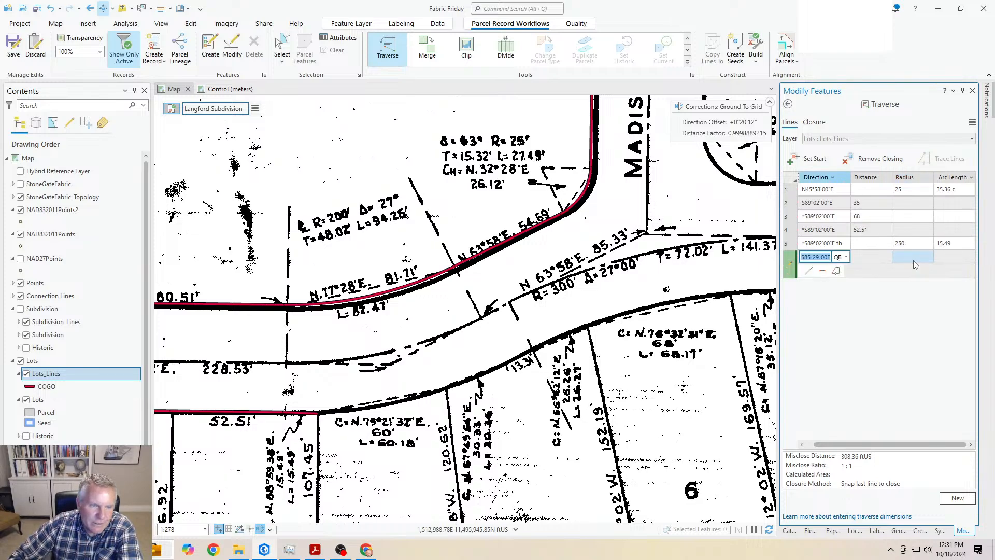
{"action": "key", "text": "Tab"}
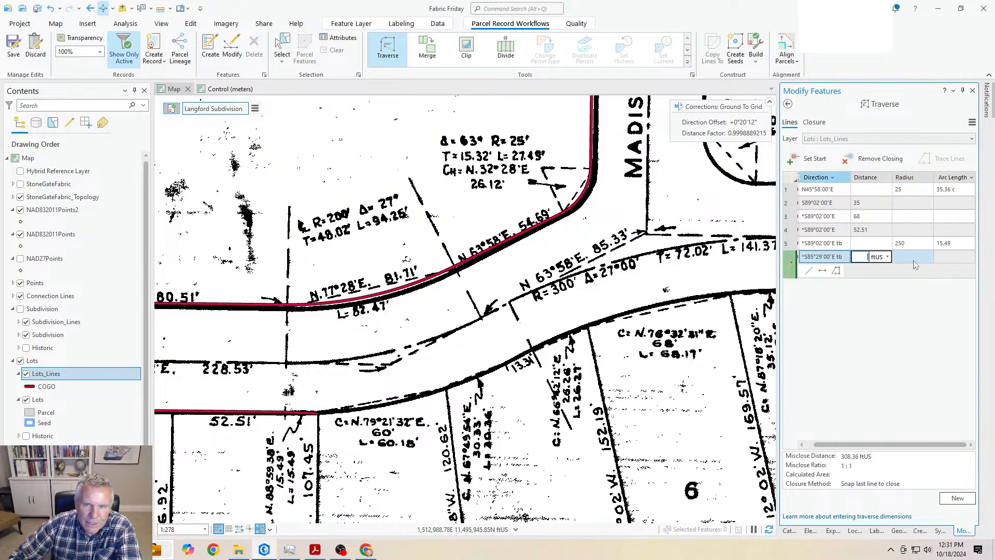
{"action": "key", "text": "Tab"}
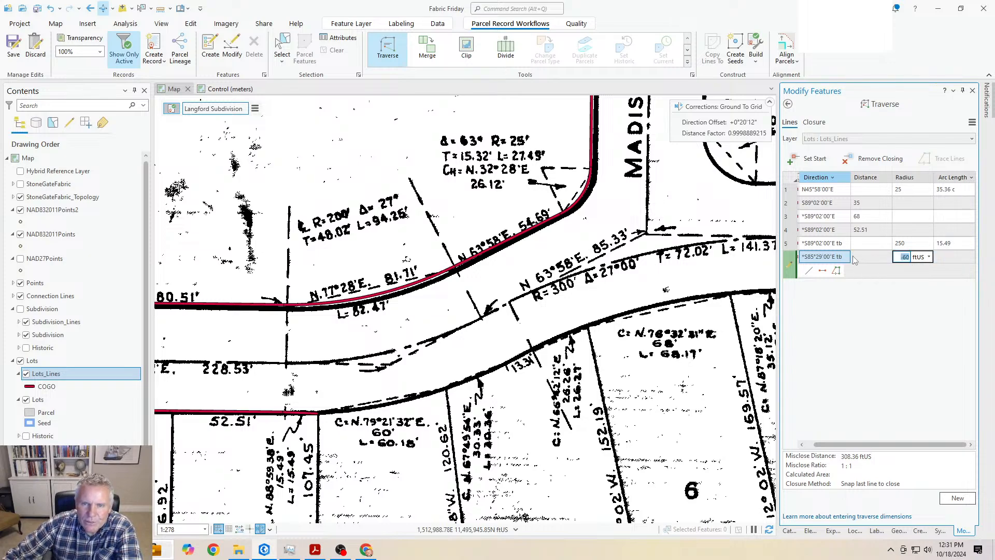
Step: Reverse the Lot 3 curve's bend by making its radius -250 ftUS
{"action": "left_click", "coordinate": [904, 243]}
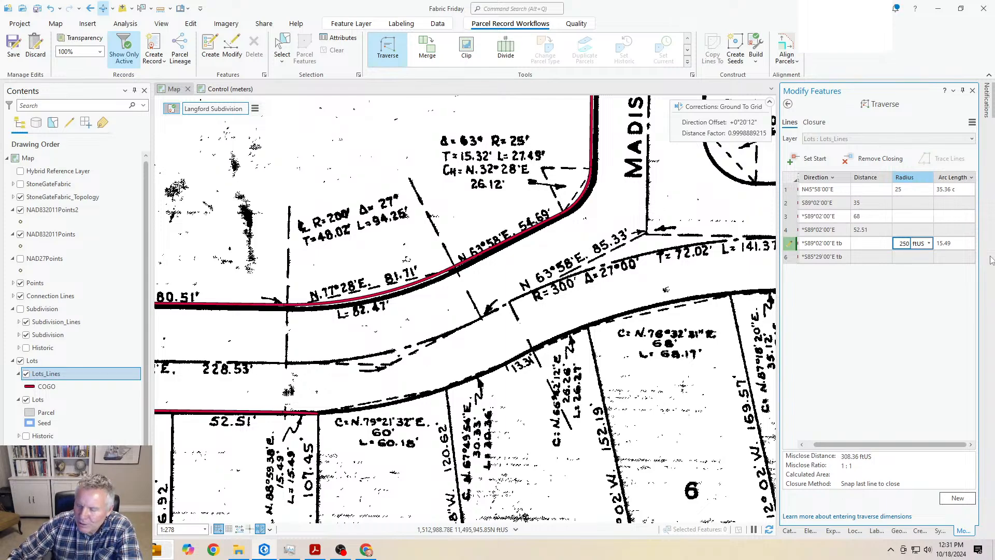
{"action": "type", "text": "-"}
{"action": "key", "text": "Tab"}
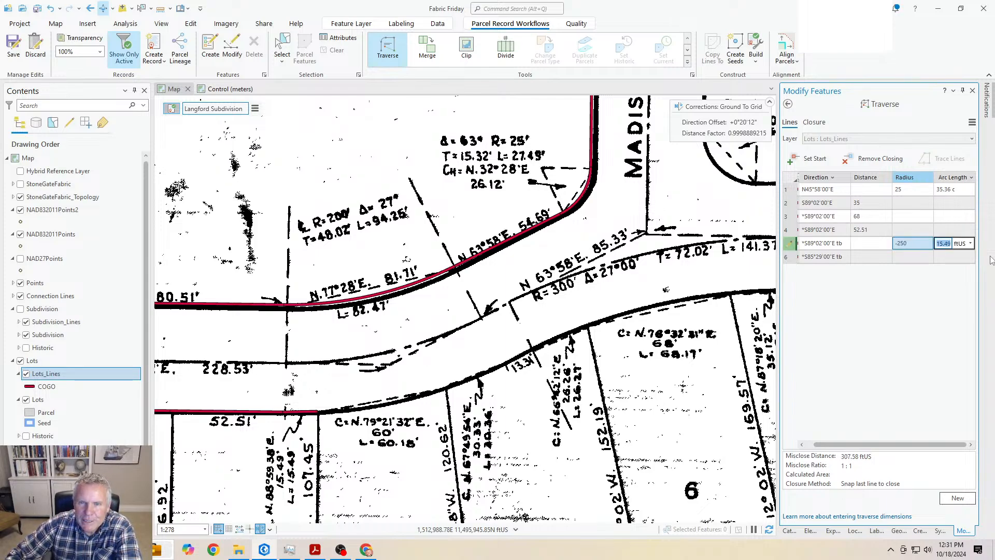
{"action": "key", "text": "Tab"}
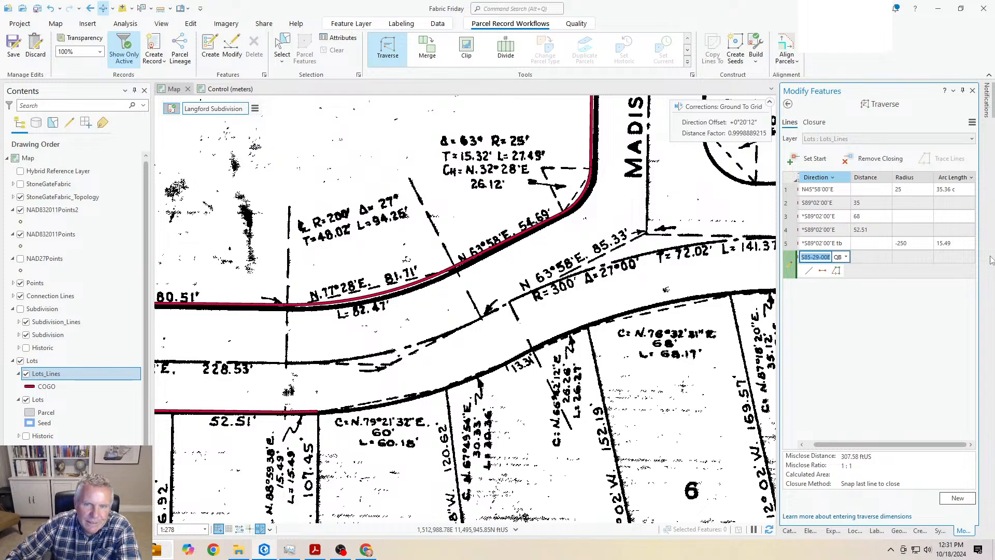
Step: Add a tangent curve course along Lot 4's frontage with radius -250 ftUS and arc length 60.18 ftUS
{"action": "type", "text": "tb"}
{"action": "key", "text": "Tab"}
{"action": "key", "text": "Tab"}
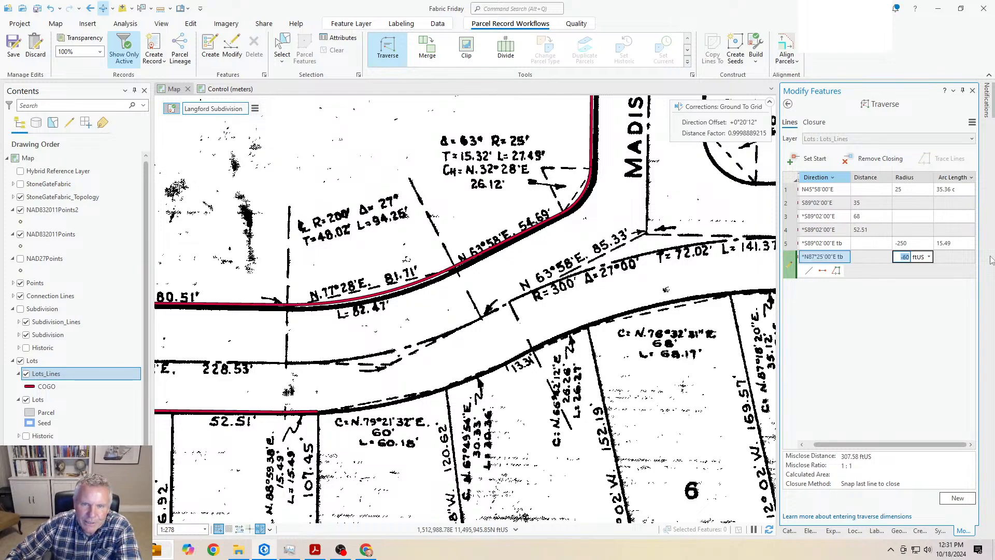
{"action": "type", "text": "-250"}
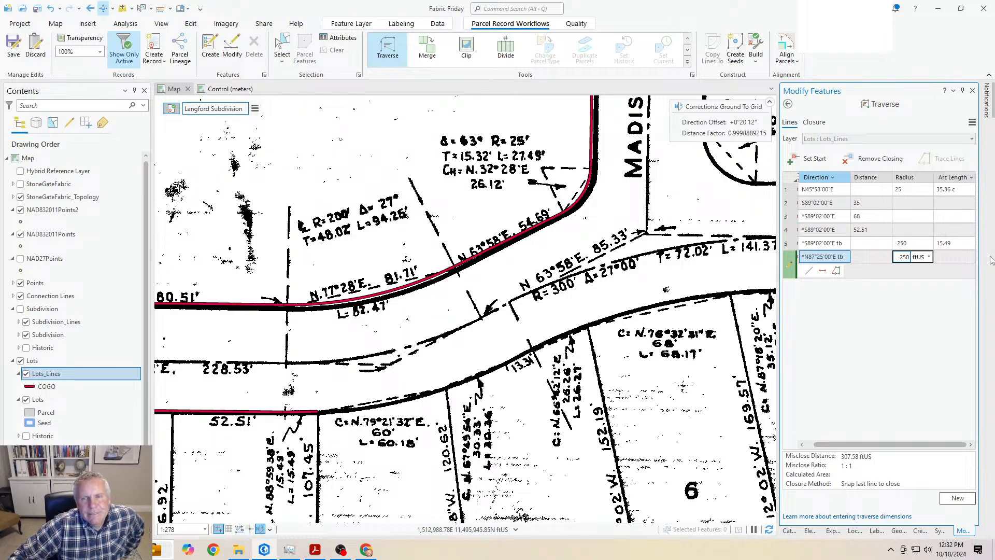
{"action": "key", "text": "Tab"}
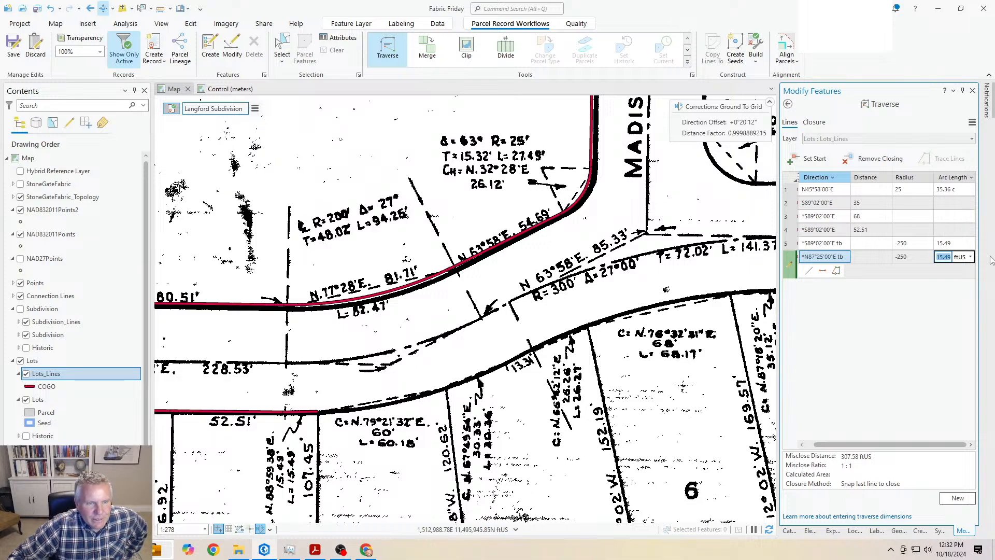
{"action": "type", "text": "60.18"}
{"action": "key", "text": "Return"}
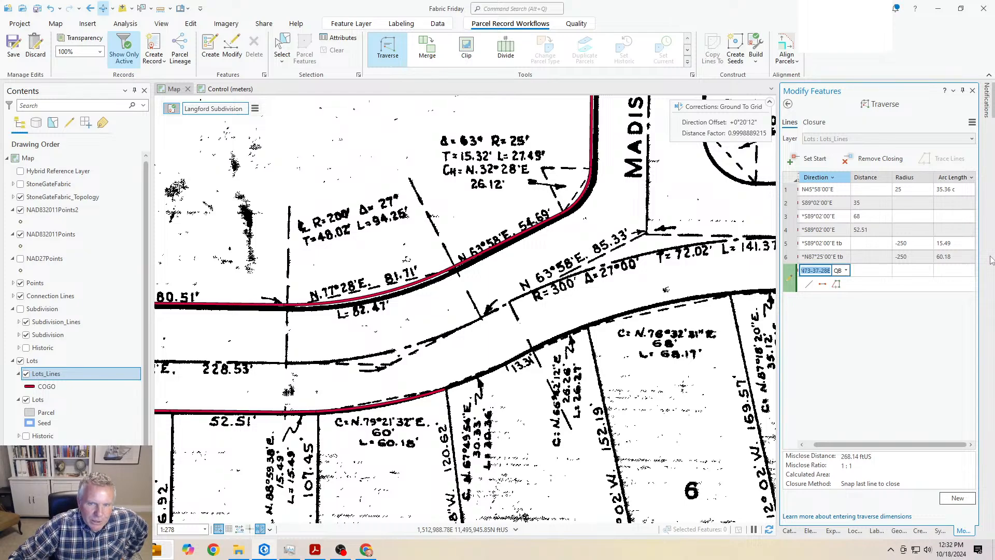
Step: Add a tangent curve course at the start of Lot 5's frontage with radius -250 ftUS and arc length 30.36 ftUS
{"action": "key", "text": "Tab"}
{"action": "key", "text": "Tab"}
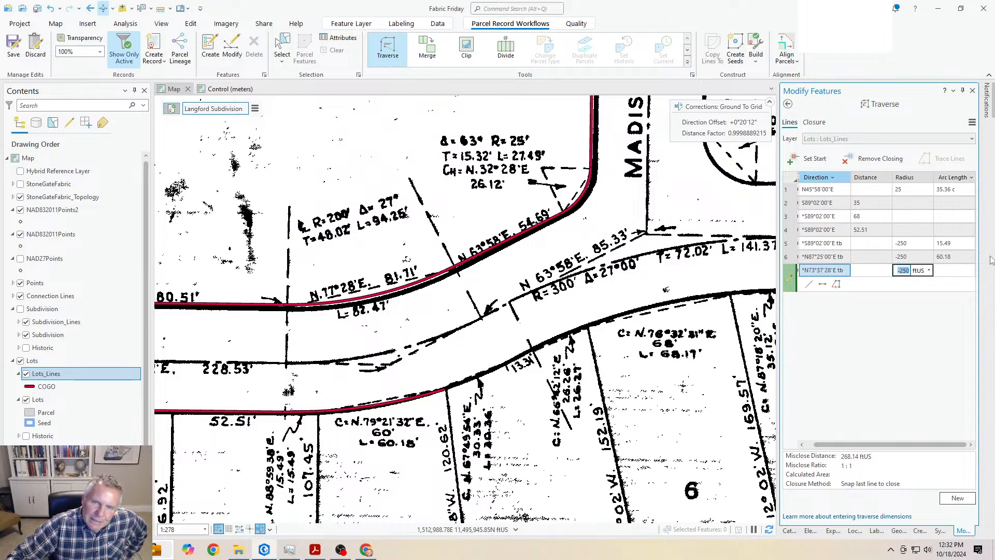
{"action": "key", "text": "Tab"}
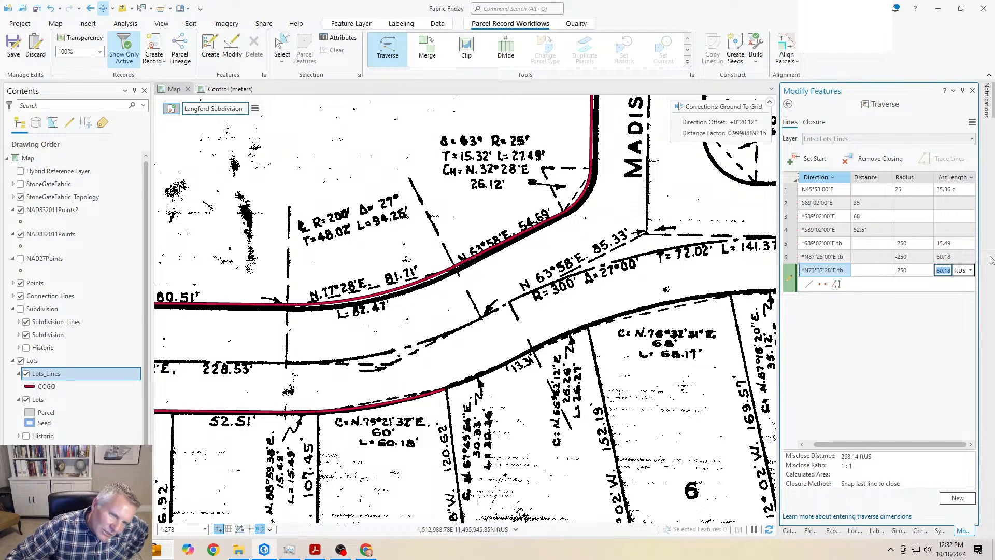
{"action": "type", "text": "3036"}
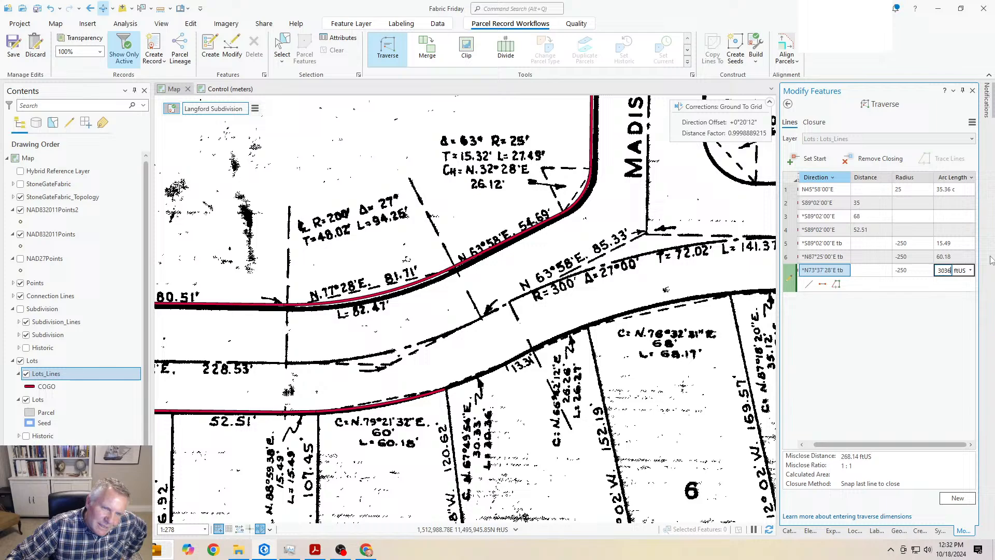
{"action": "key", "text": "Return"}
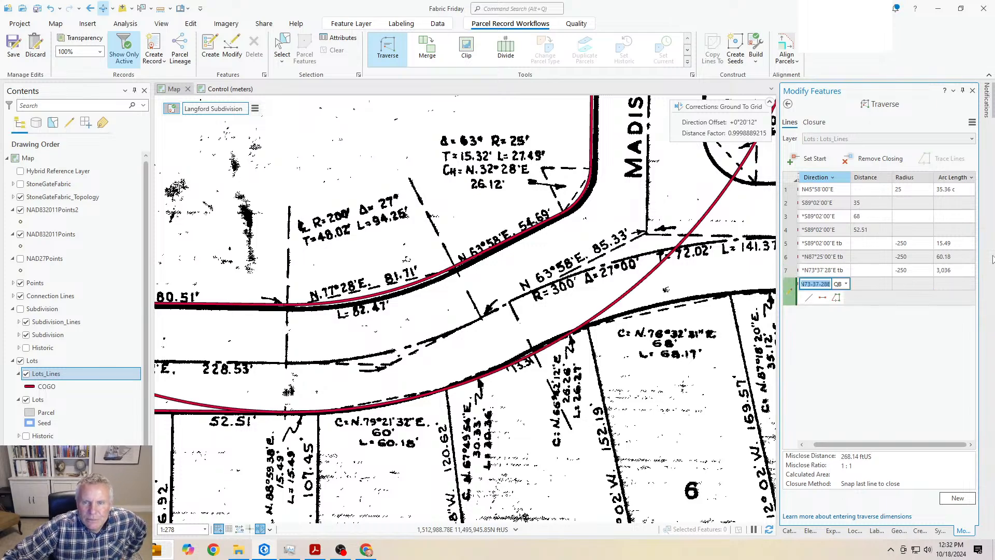
{"action": "key", "text": "shift+Tab"}
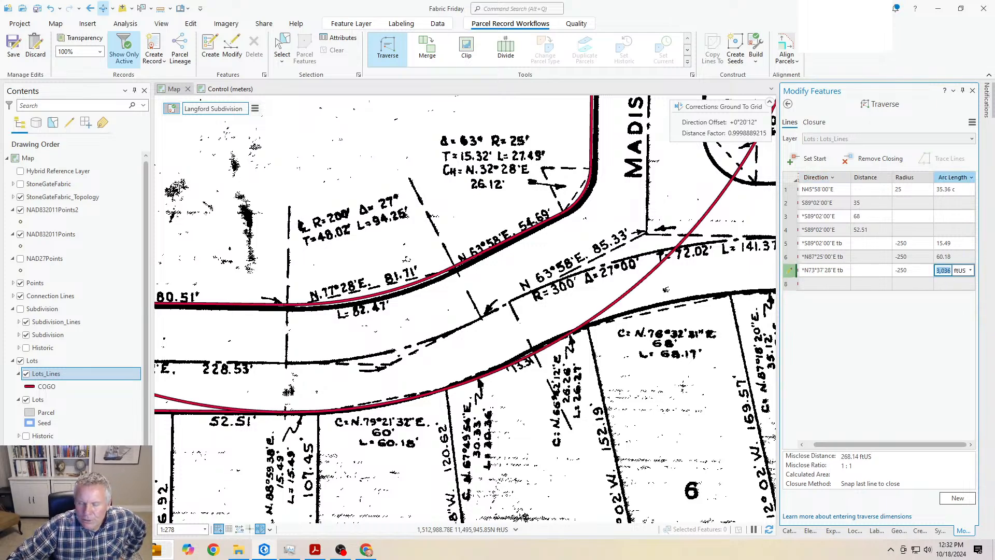
{"action": "type", "text": "30.36"}
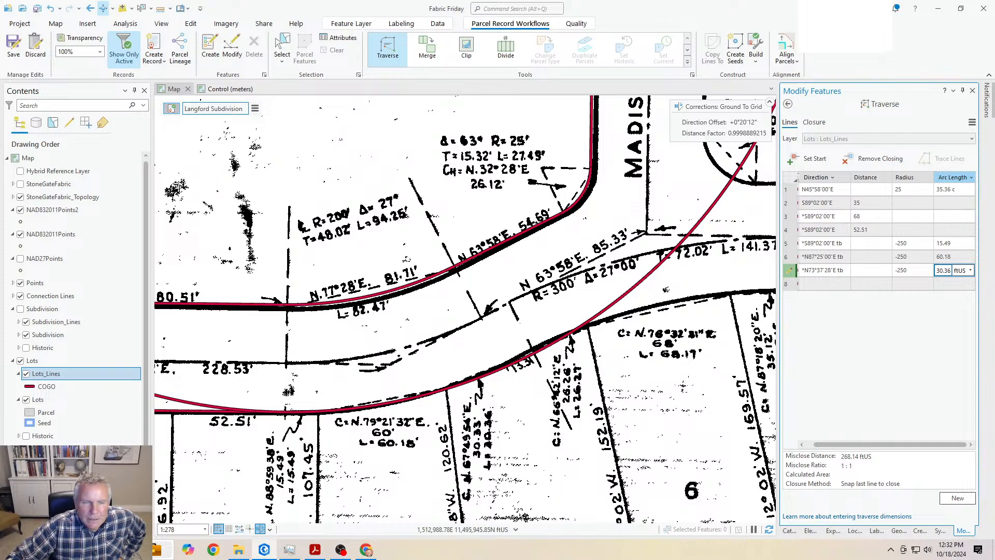
{"action": "key", "text": "Return"}
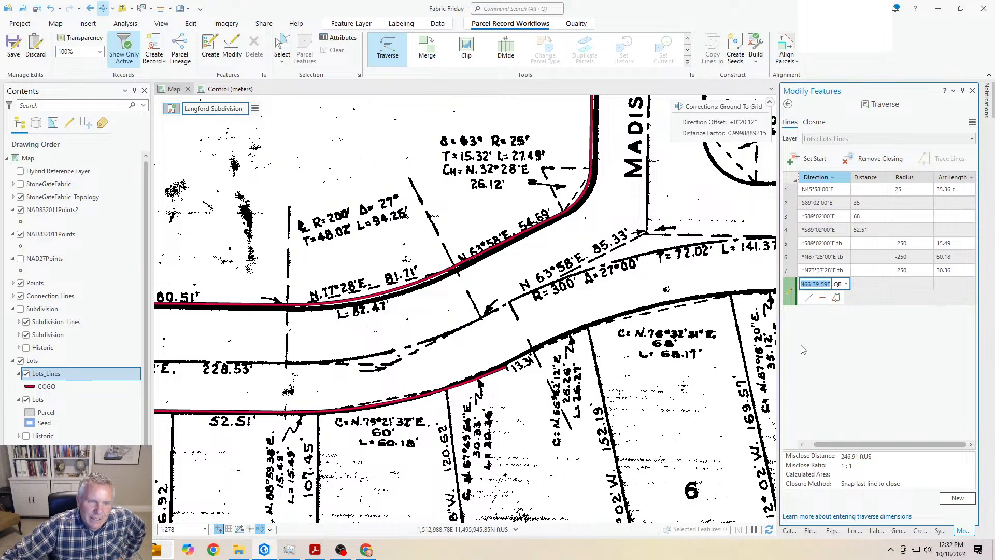
Step: Add a straight course along Lot 5's frontage at N63°58'00"E for 13.31 ftUS
{"action": "key", "text": "Delete"}
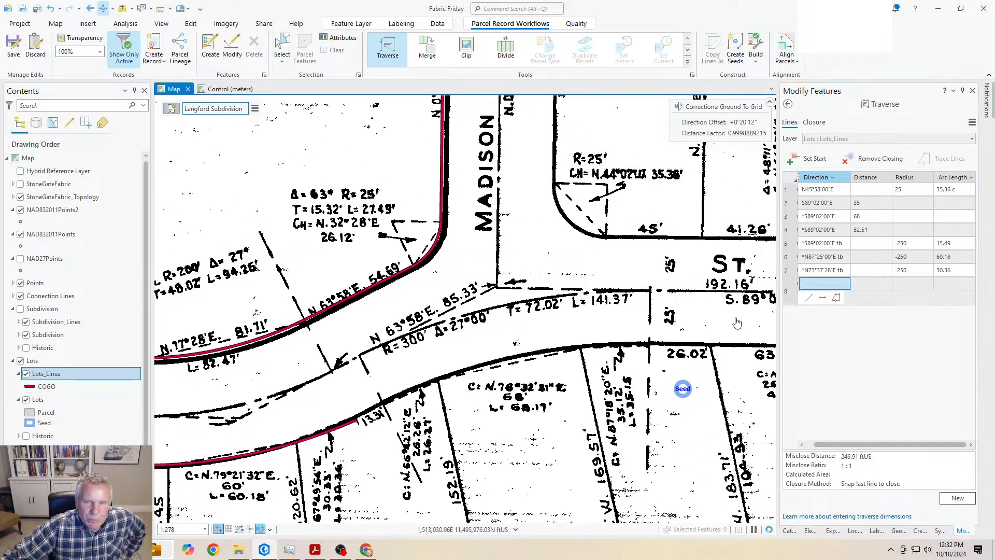
{"action": "left_click", "coordinate": [785, 293]}
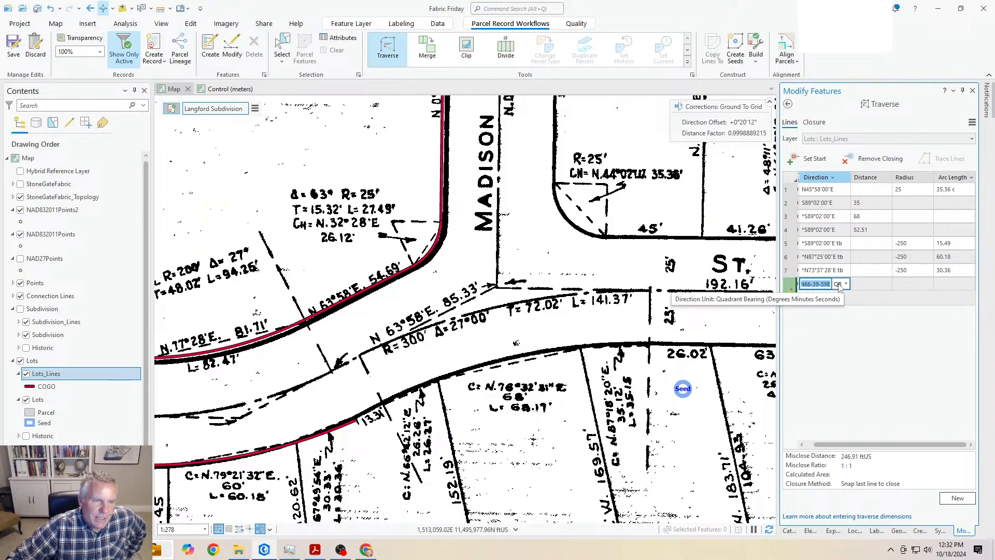
{"action": "type", "text": "63.58-1"}
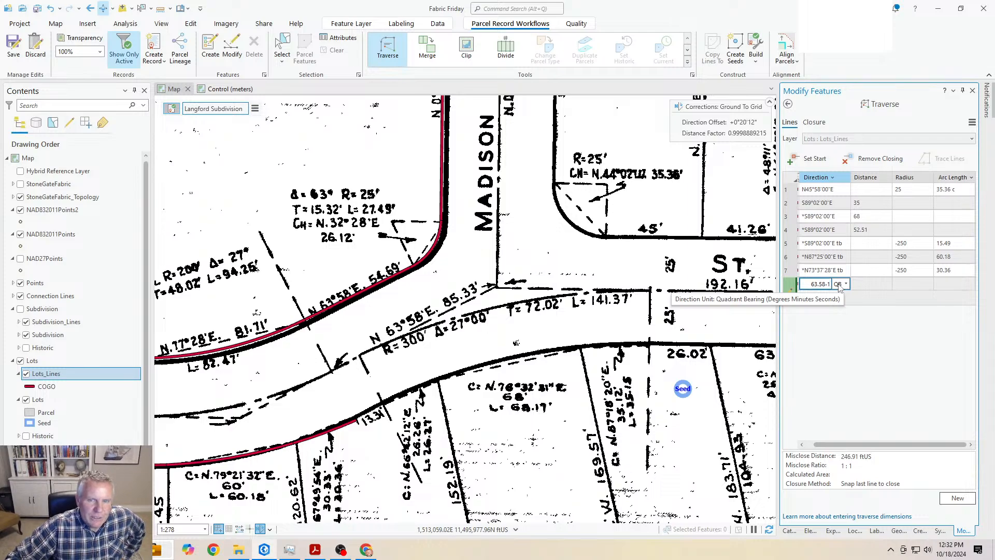
{"action": "key", "text": "Tab"}
{"action": "type", "text": "1"}
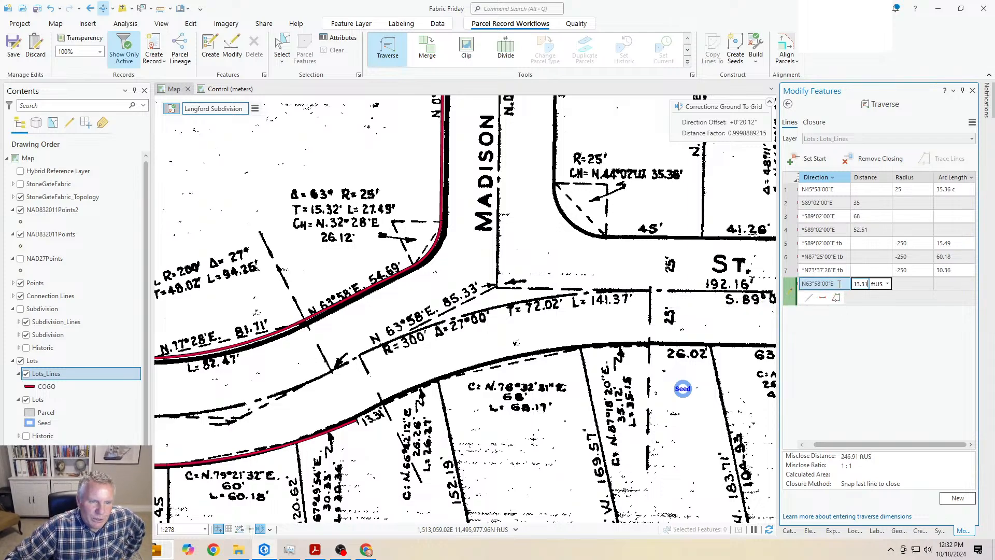
{"action": "type", "text": "3.31"}
{"action": "key", "text": "Return"}
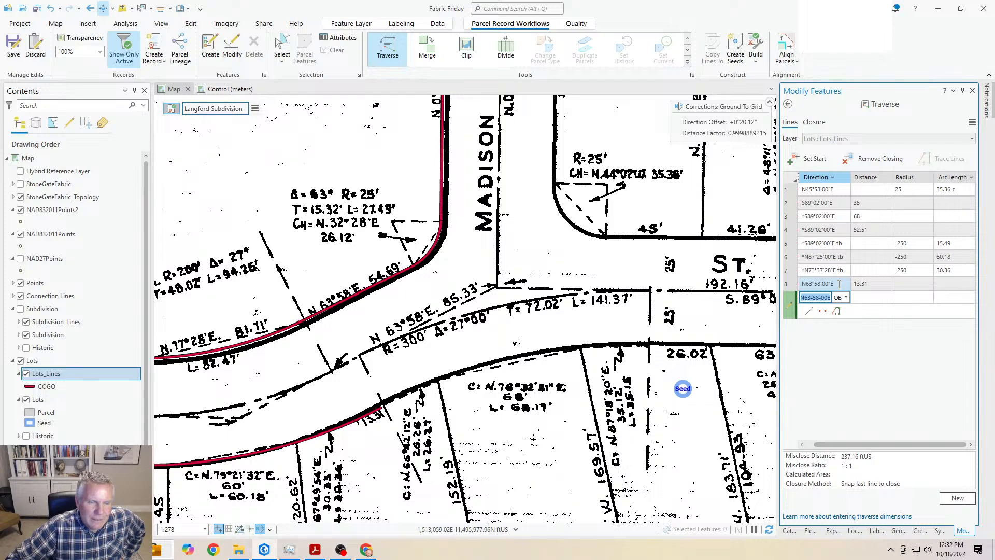
Step: Add a tangent curve course along the rest of Lot 5's frontage with radius 275 ftUS and arc length 26.27 ftUS
{"action": "type", "text": "tb"}
{"action": "key", "text": "Tab"}
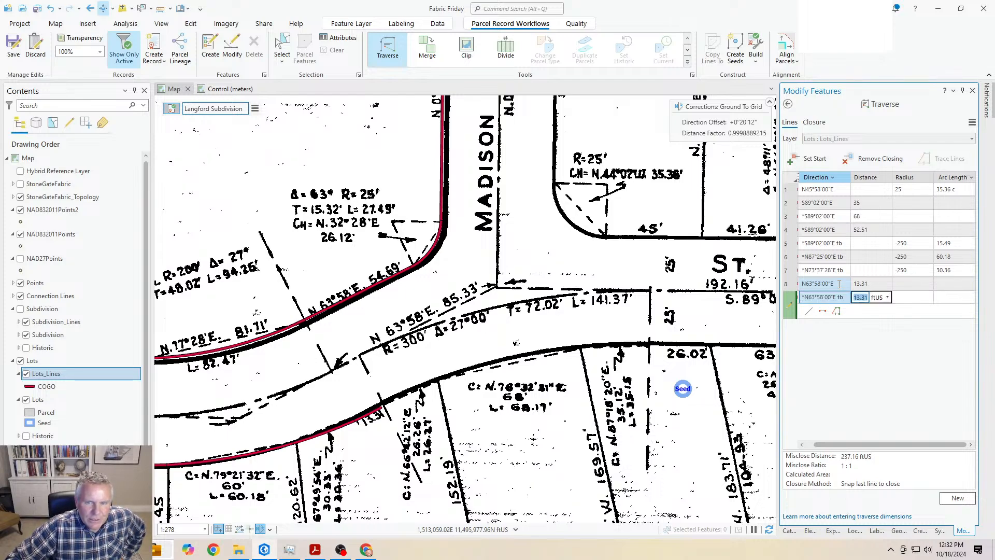
{"action": "type", "text": "0"}
{"action": "key", "text": "Tab"}
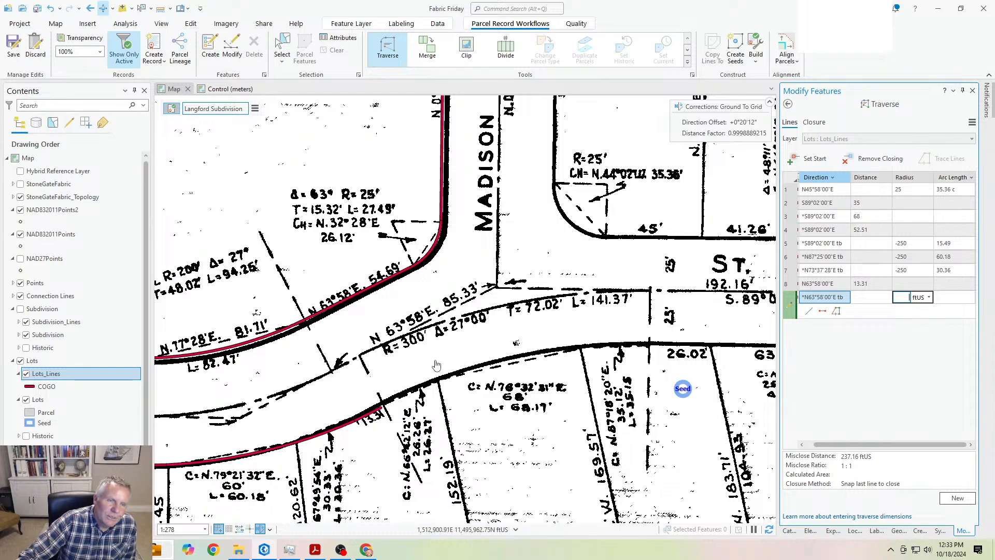
{"action": "left_click_drag", "start_coordinate": [436, 365], "coordinate": [381, 306]}
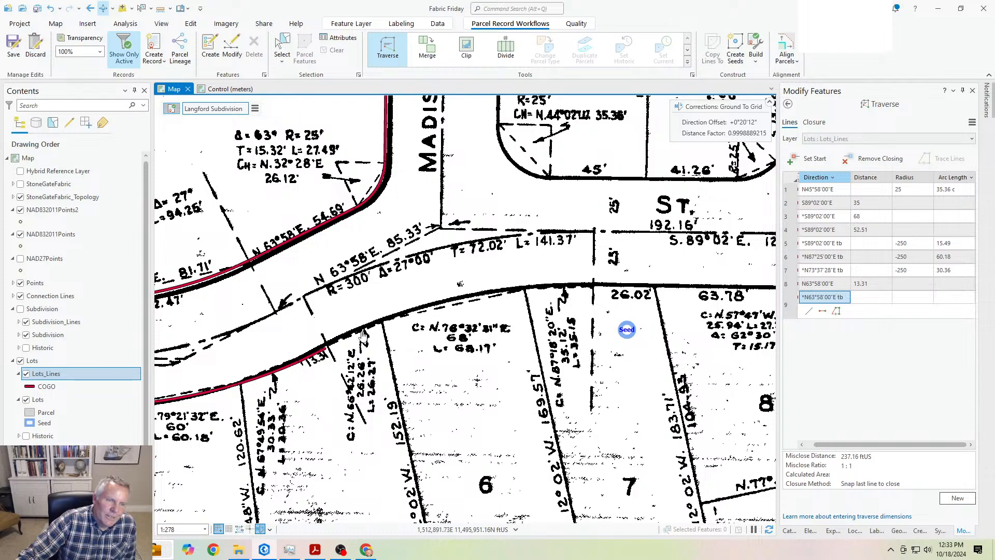
{"action": "left_click", "coordinate": [818, 297]}
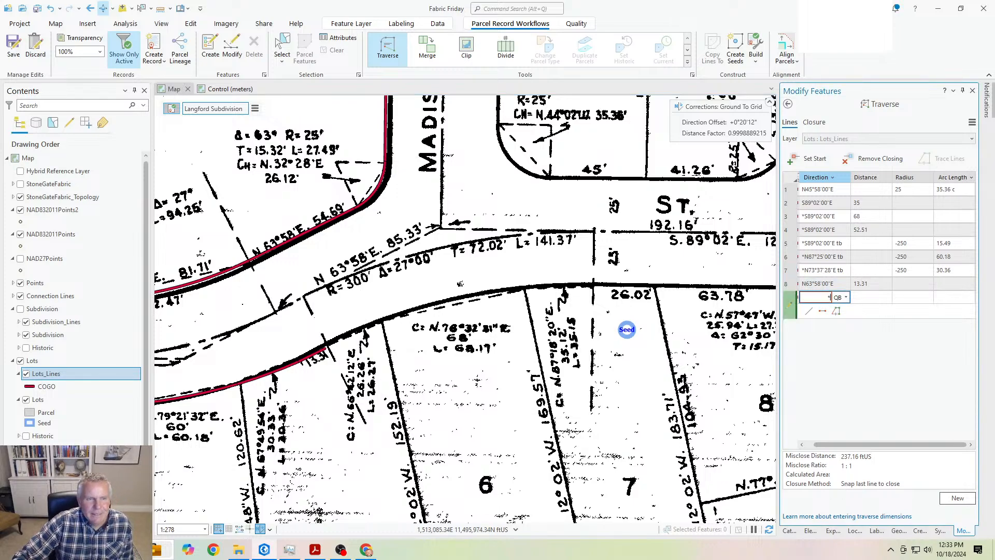
{"action": "key", "text": "Tab"}
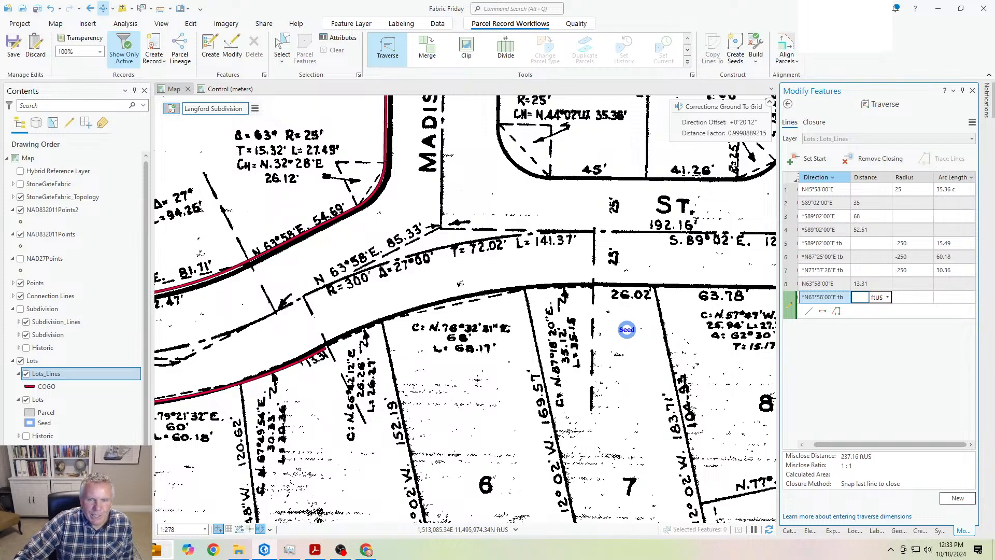
{"action": "left_click", "coordinate": [902, 297]}
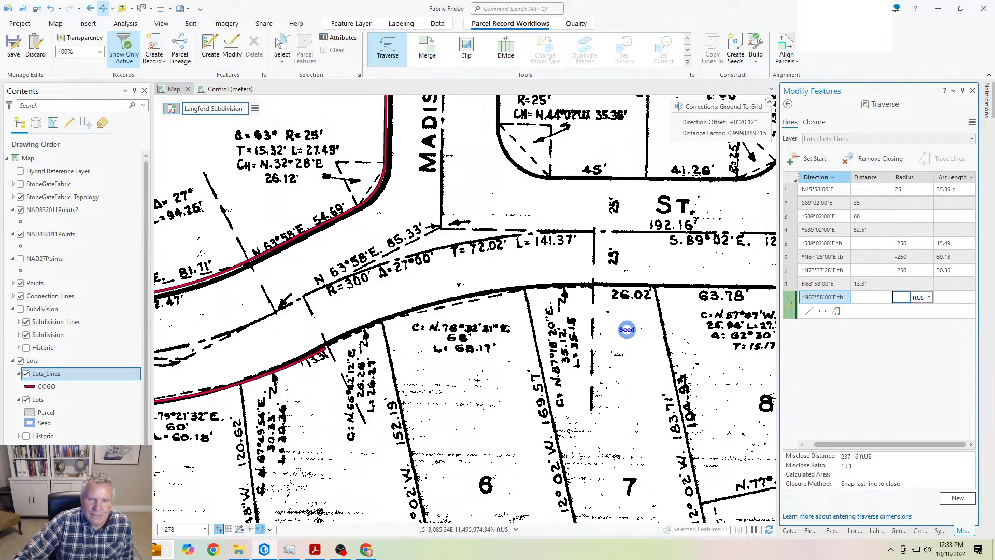
{"action": "type", "text": "275"}
{"action": "key", "text": "Tab"}
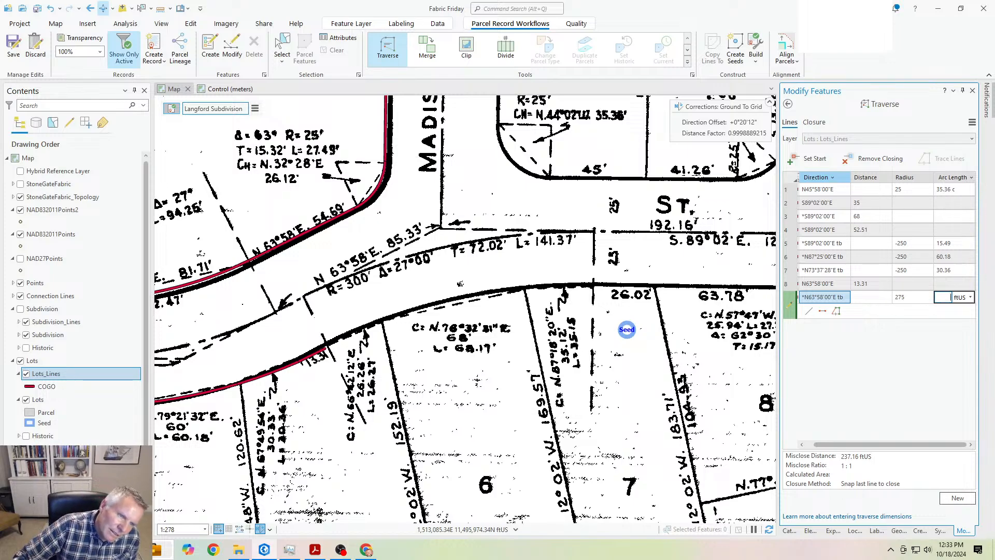
{"action": "type", "text": "26.27"}
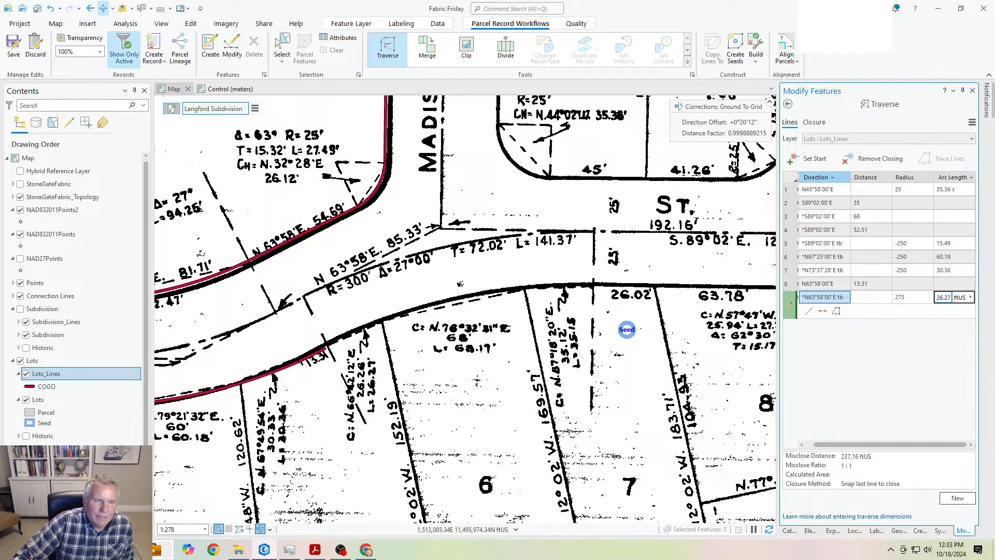
{"action": "key", "text": "Return"}
Step: Add a tangent curve course along Lot 6's frontage with radius 275 ftUS and arc length 68.17 ftUS
{"action": "key", "text": "BackSpace"}
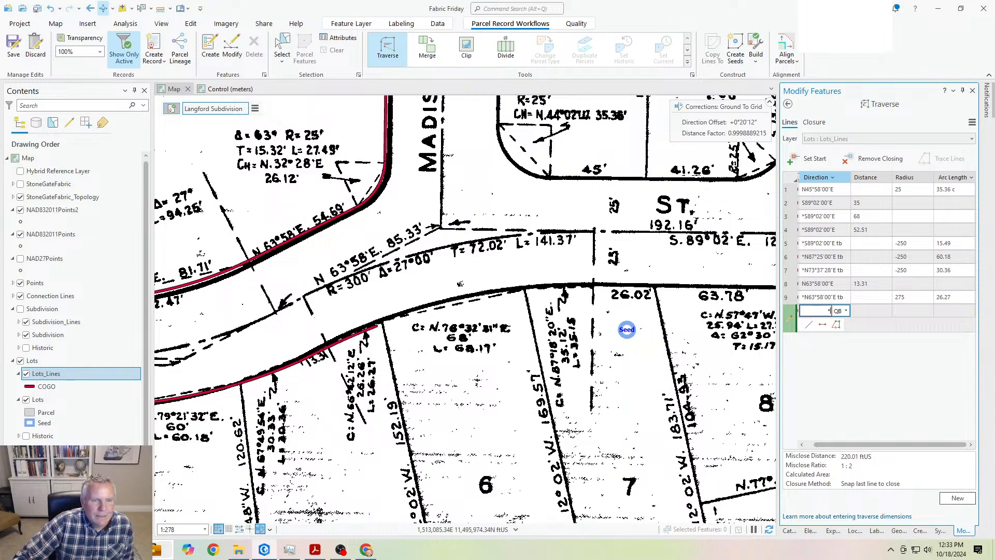
{"action": "key", "text": "Tab"}
{"action": "key", "text": "Tab"}
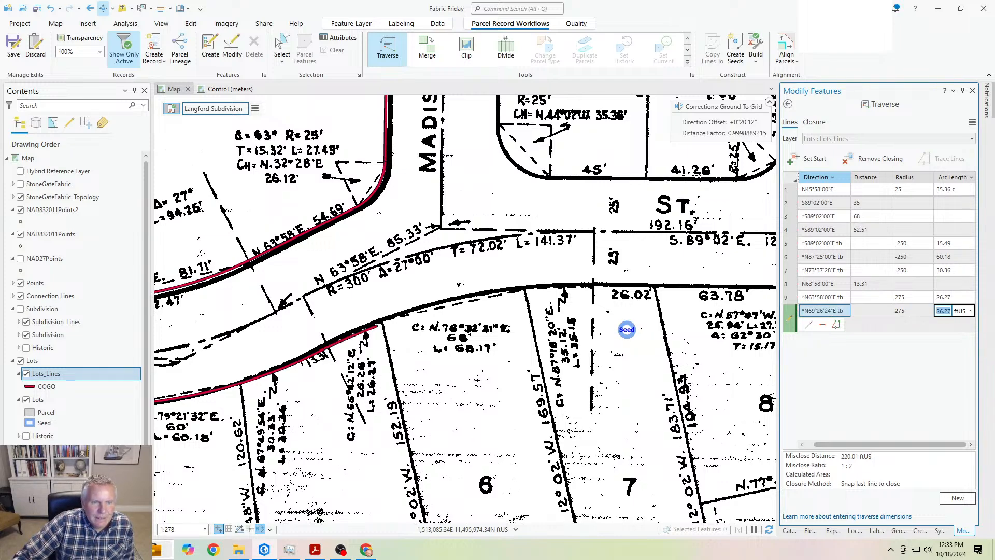
{"action": "type", "text": "68."}
{"action": "type", "text": "1"}
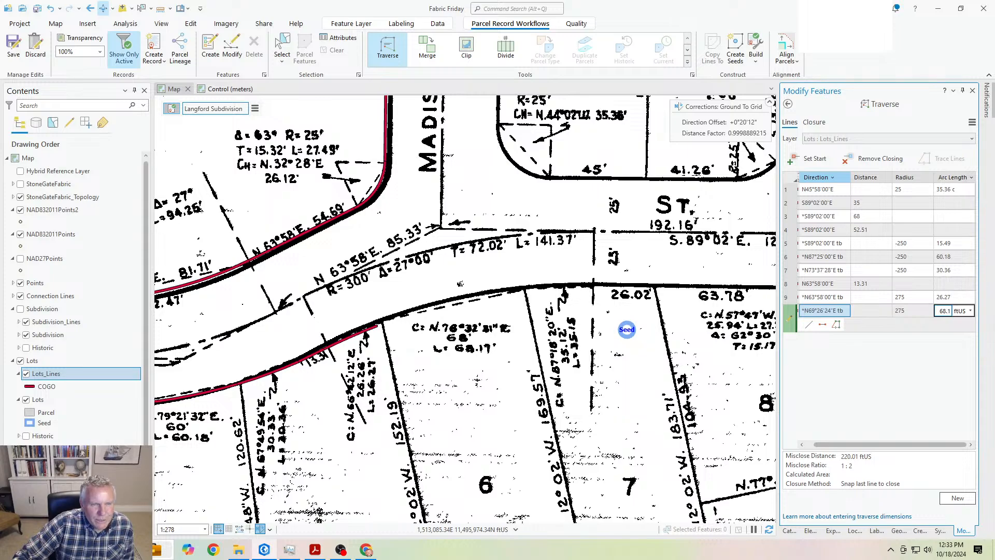
{"action": "type", "text": "7"}
{"action": "key", "text": "Return"}
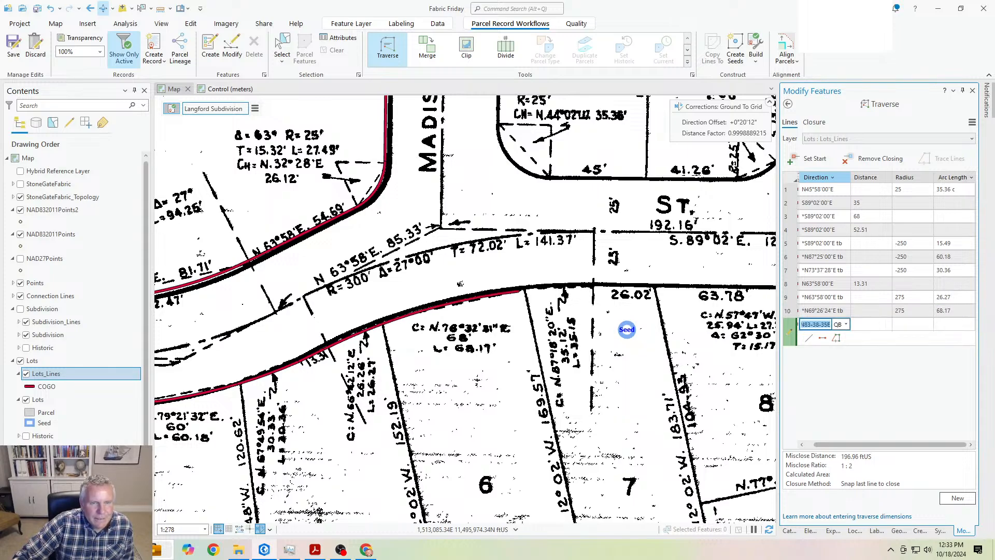
Step: Add a tangent curve course along Lot 7's frontage with radius 275 ftUS and arc length 35.15 ftUS
{"action": "key", "text": "Tab"}
{"action": "key", "text": "Tab"}
{"action": "key", "text": "Tab"}
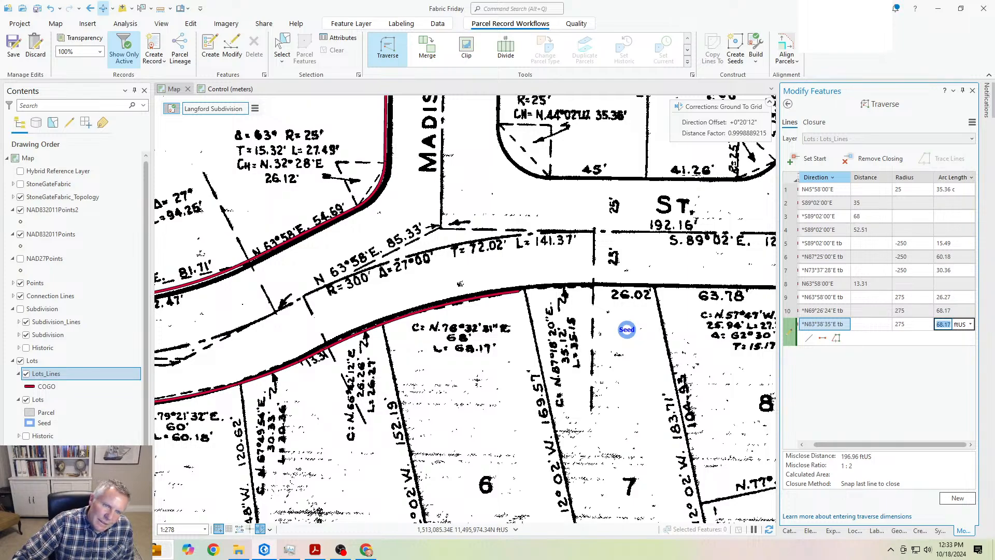
{"action": "type", "text": "35.15"}
{"action": "key", "text": "Return"}
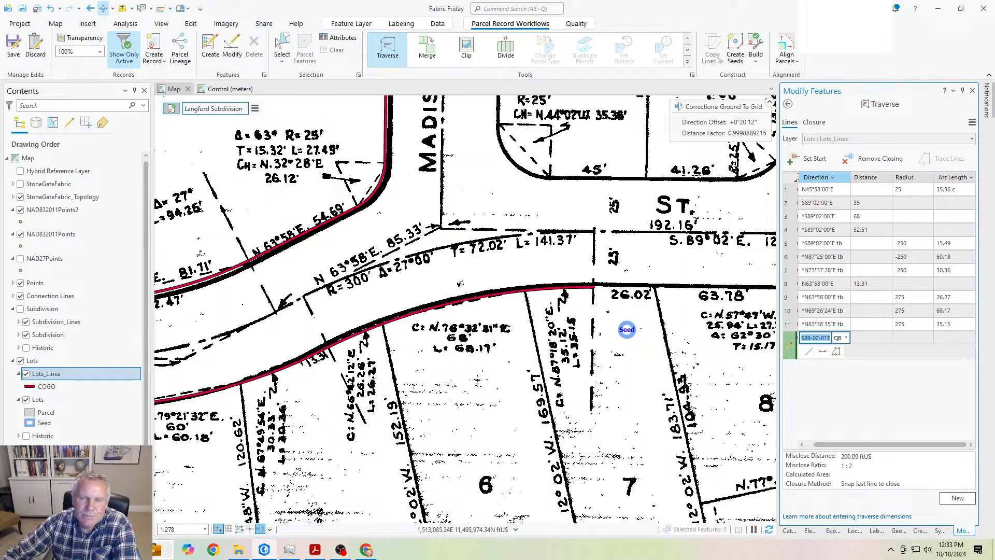
Step: Add a straight course along the rest of Lot 7's frontage at S89°02'00"E for 26.02 ftUS
{"action": "left_click_drag", "start_coordinate": [700, 378], "coordinate": [477, 383]}
{"action": "left_click", "coordinate": [815, 338]}
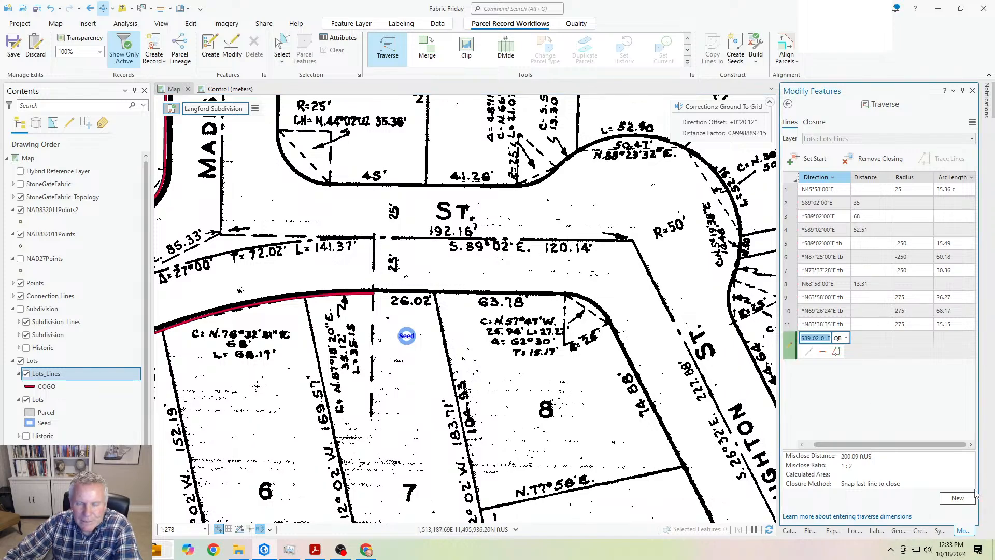
{"action": "type", "text": "89.02-"}
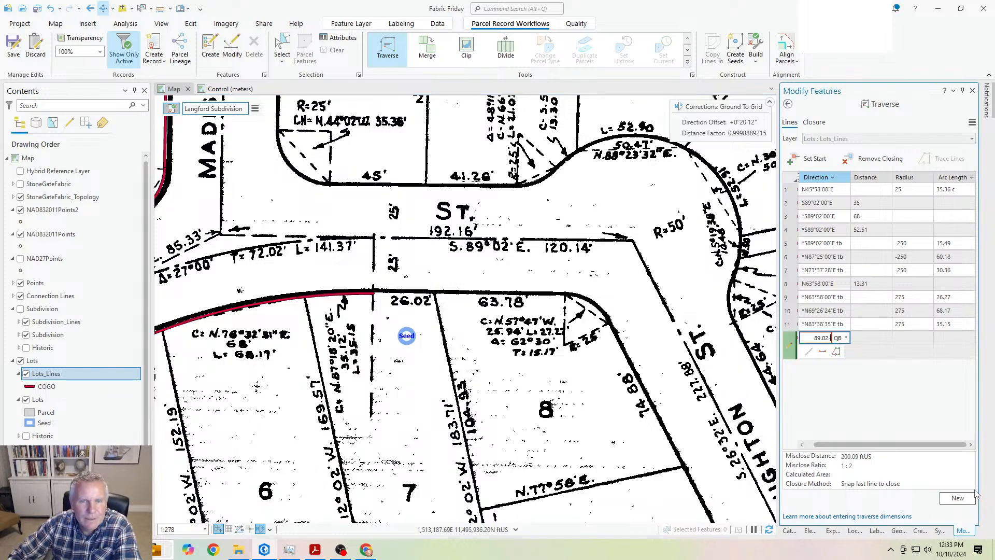
{"action": "type", "text": "2"}
{"action": "key", "text": "Tab"}
{"action": "type", "text": "26"}
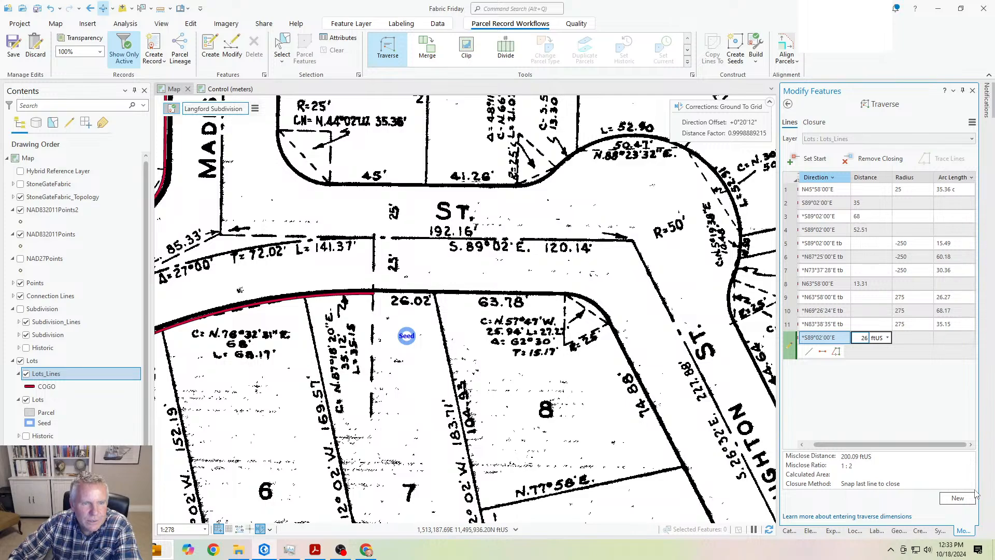
{"action": "type", "text": ".02"}
{"action": "key", "text": "Return"}
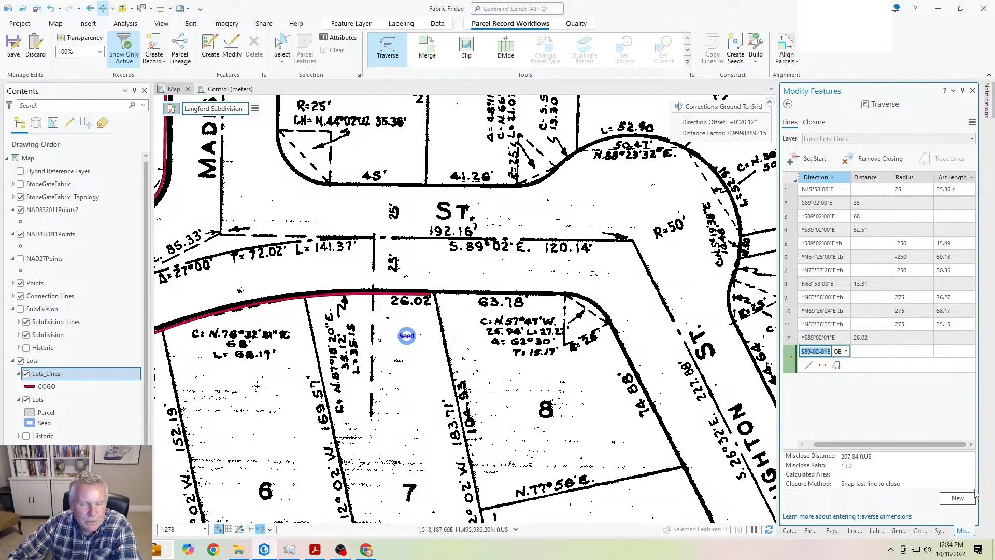
Step: Continue in the same direction with a 63.78 ftUS straight course along Lot 8's frontage
{"action": "key", "text": "Tab"}
{"action": "type", "text": "63"}
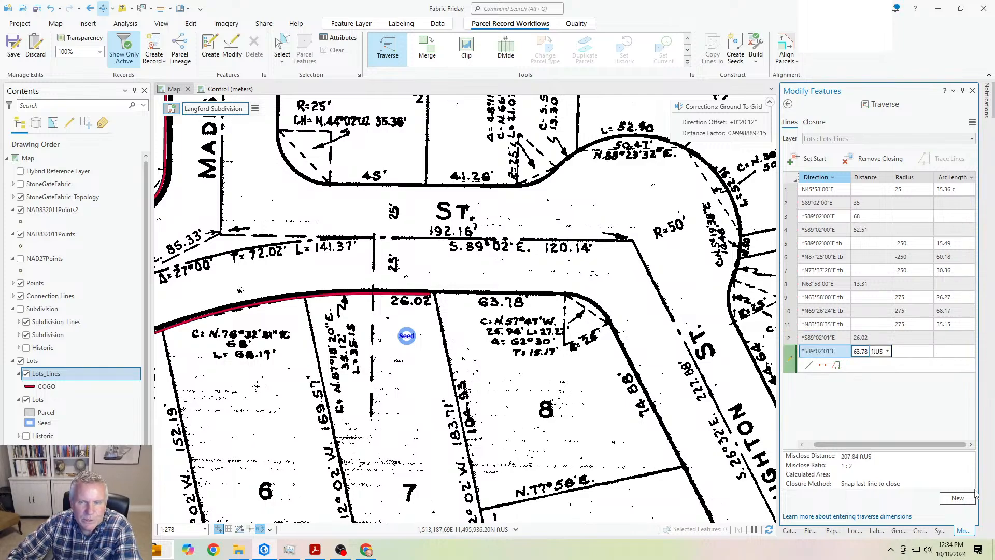
{"action": "type", "text": ".78"}
{"action": "key", "text": "Return"}
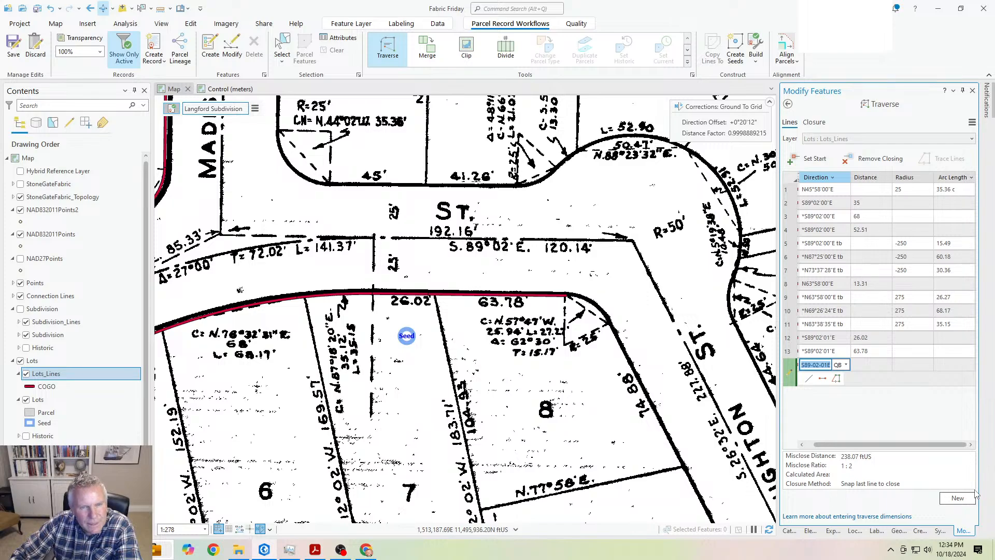
Step: Add a tangent curve course around Lot 8's street corner with radius 25 ftUS and arc length 27.27 ftUS
{"action": "key", "text": "BackSpace"}
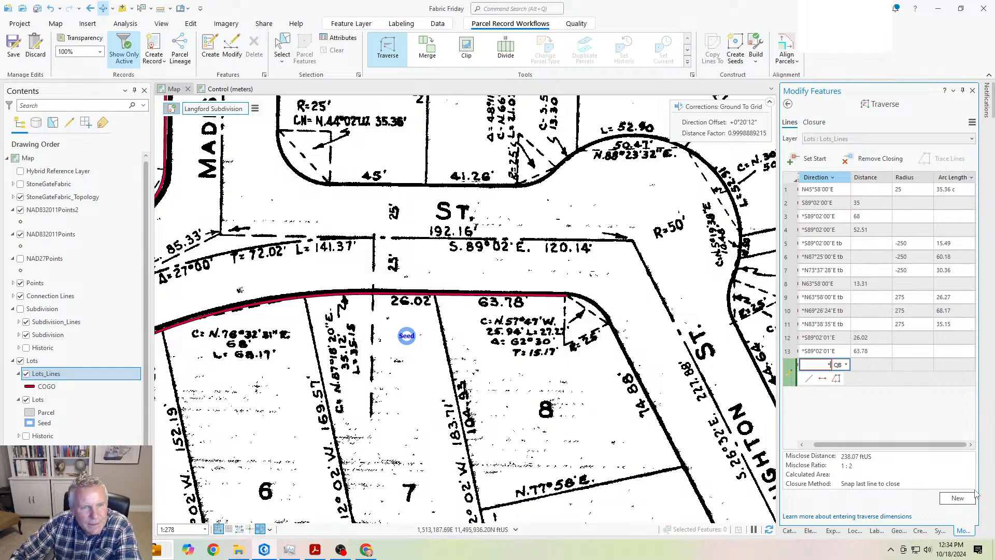
{"action": "type", "text": "tb"}
{"action": "key", "text": "Tab"}
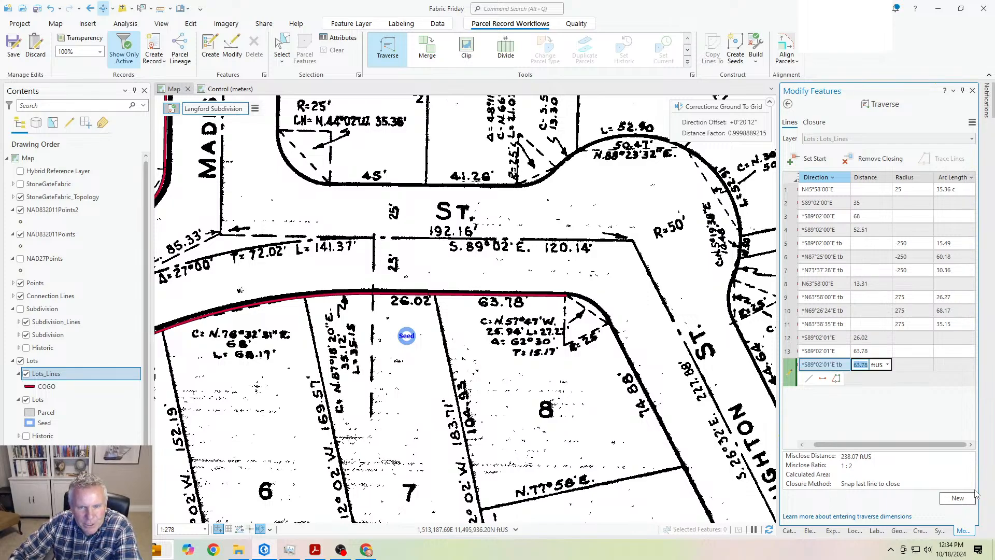
{"action": "key", "text": "Tab"}
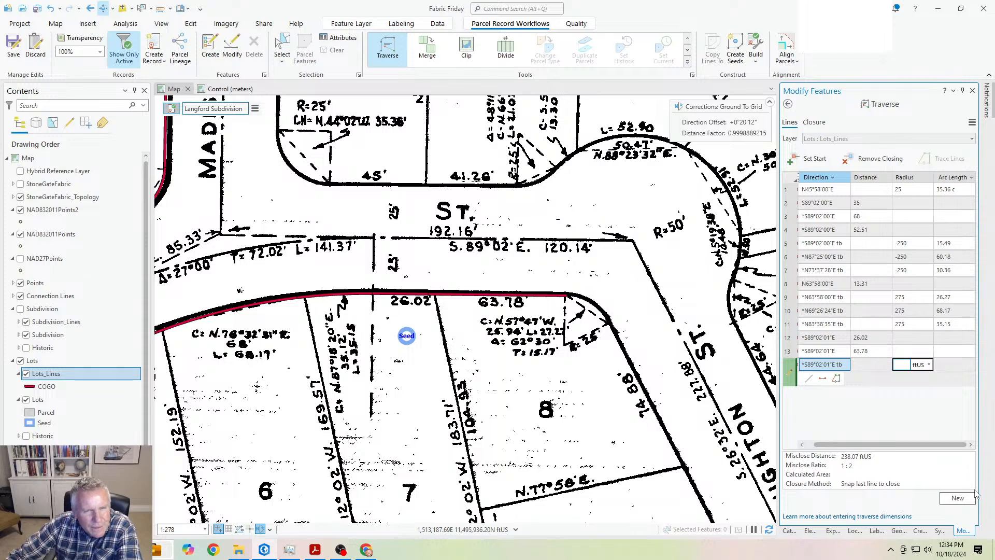
{"action": "scroll", "coordinate": [524, 366], "scroll_direction": "up", "scroll_amount": 3}
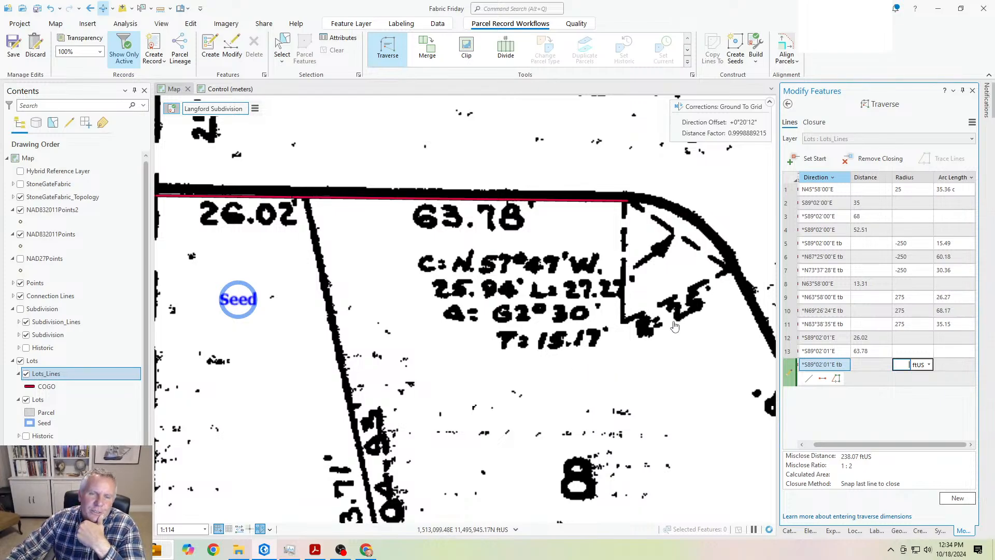
{"action": "scroll", "coordinate": [675, 326], "scroll_direction": "down", "scroll_amount": 2}
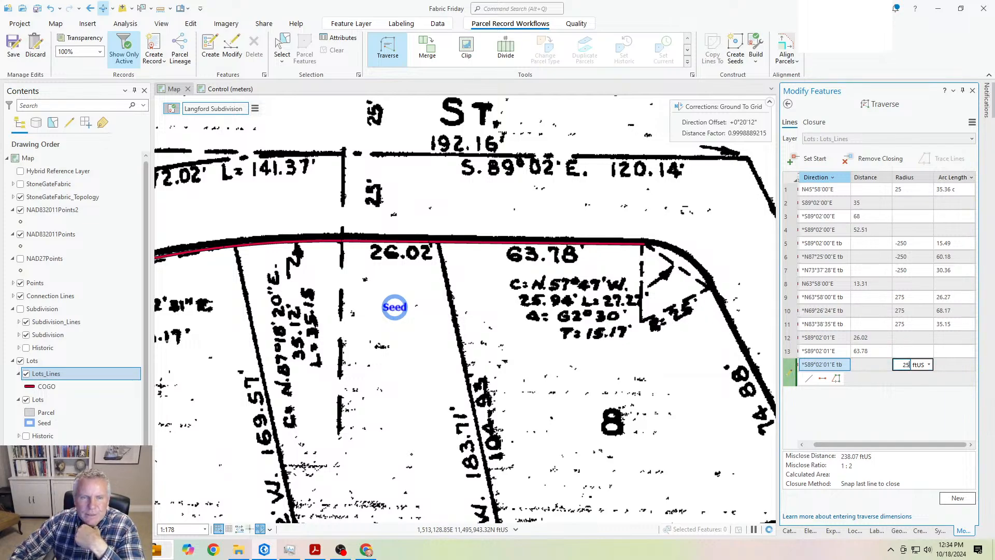
{"action": "key", "text": "Tab"}
{"action": "type", "text": "27"}
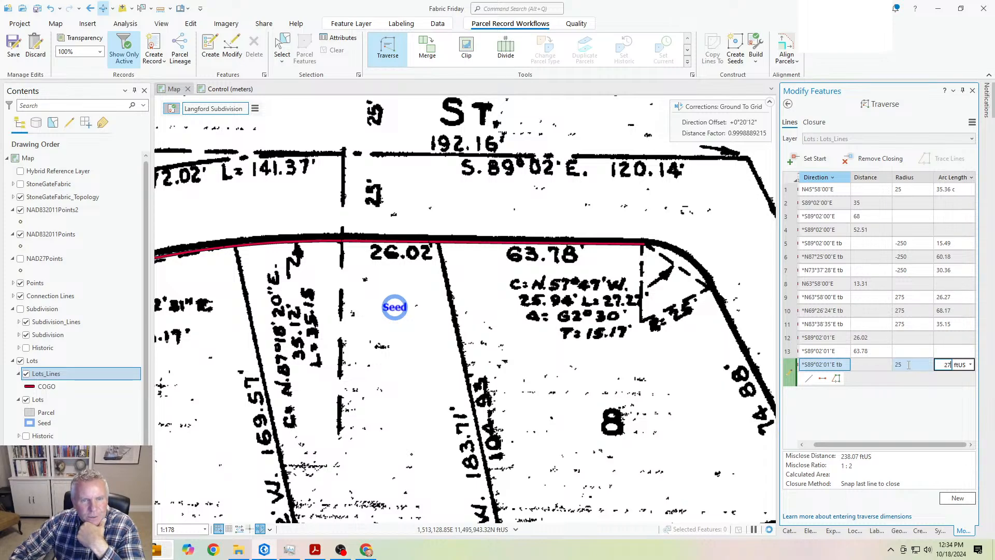
{"action": "type", "text": ".27"}
{"action": "key", "text": "Return"}
{"action": "key", "text": "ctrl+c"}
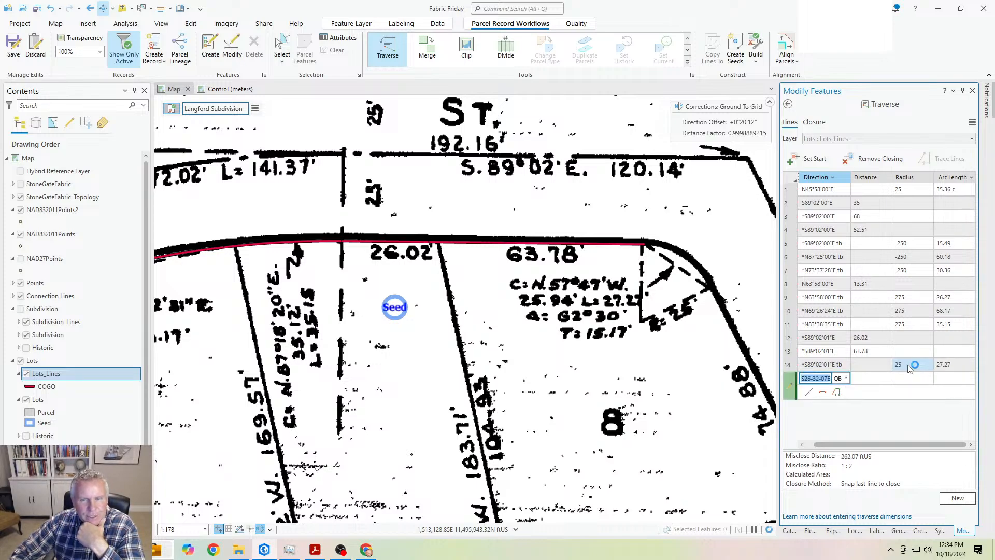
Step: Add a straight course along Lot 8's Boughton Street frontage at S26°32'00"E for 74.88 ftUS
{"action": "scroll", "coordinate": [623, 363], "scroll_direction": "down", "scroll_amount": 3}
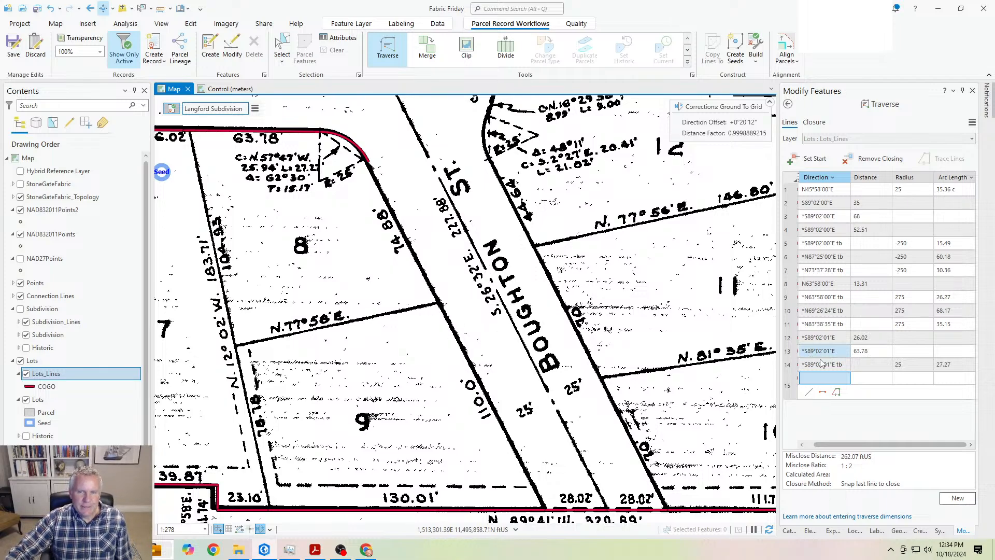
{"action": "left_click", "coordinate": [815, 378]}
{"action": "key", "text": "ctrl+v"}
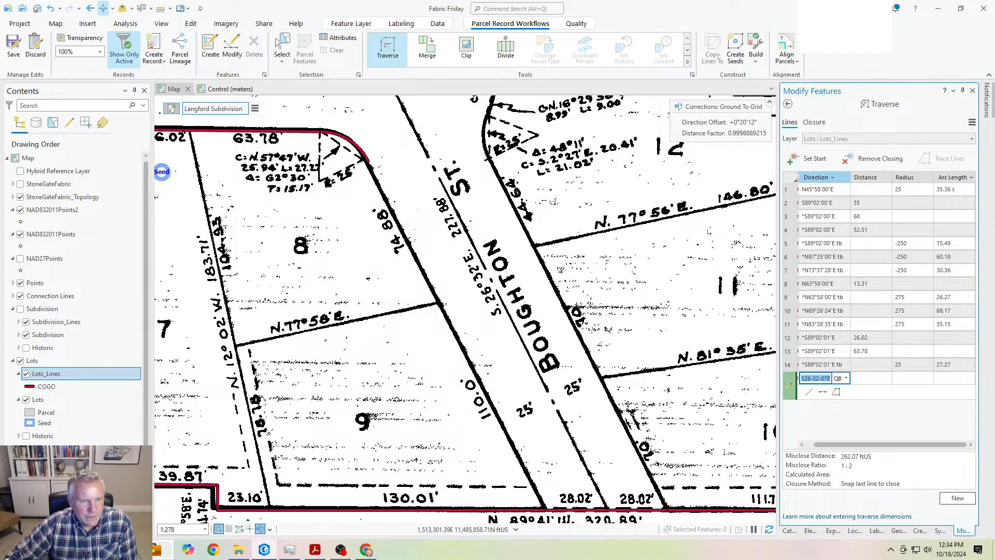
{"action": "type", "text": "2"}
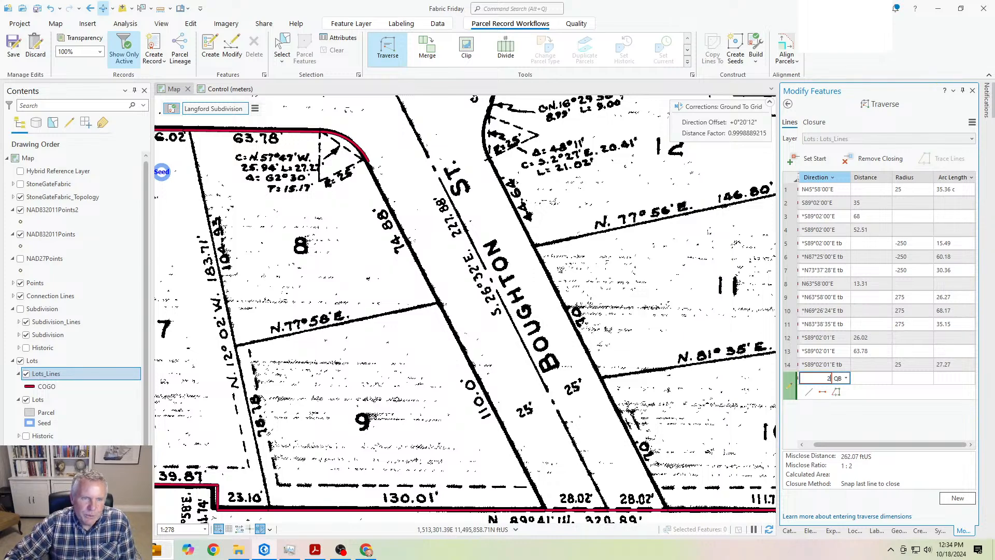
{"action": "type", "text": "6.32-2"}
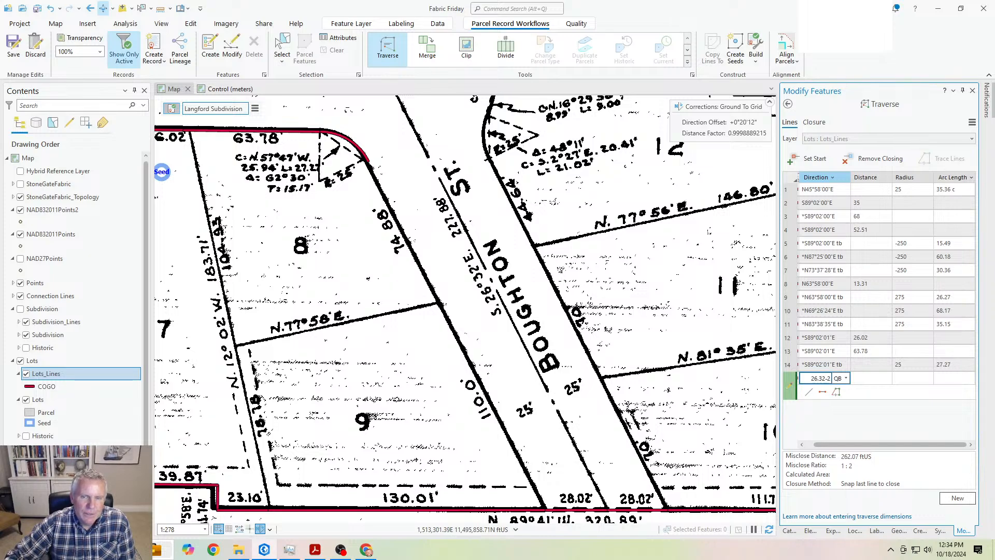
{"action": "key", "text": "Tab"}
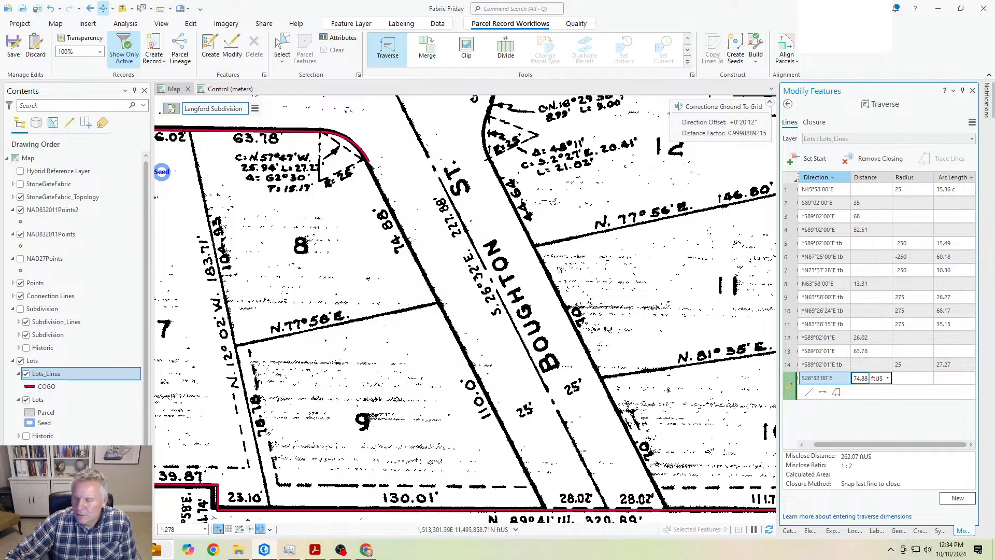
{"action": "key", "text": "Return"}
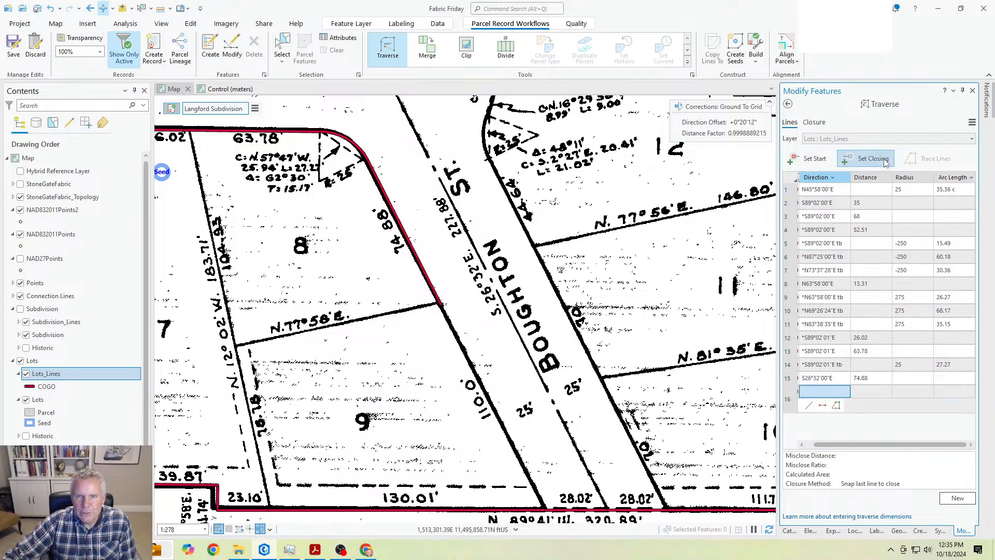
Step: Move the closing point to Lot 9's southeast corner and continue in the same direction with a 110 ftUS course along its frontage
{"action": "left_click", "coordinate": [885, 162]}
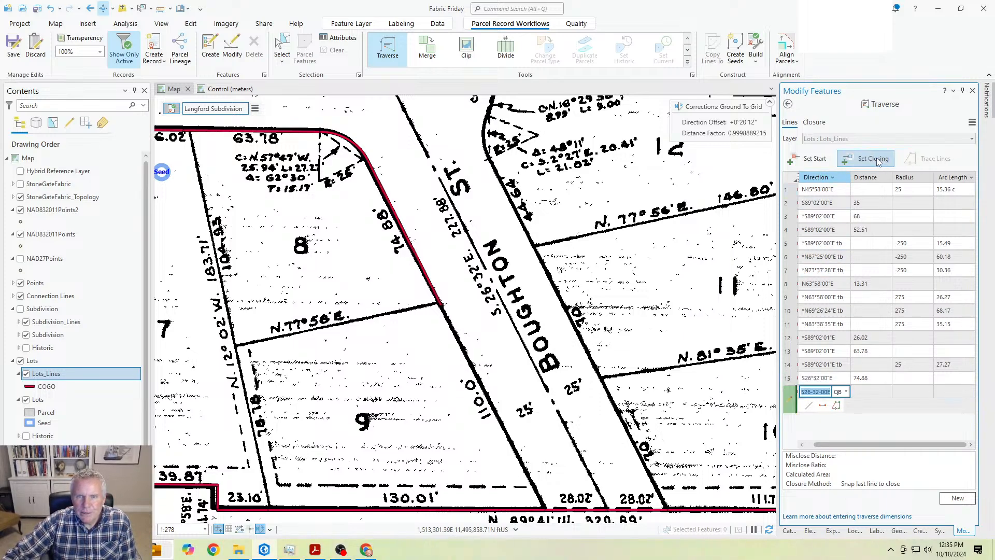
{"action": "left_click", "coordinate": [546, 503]}
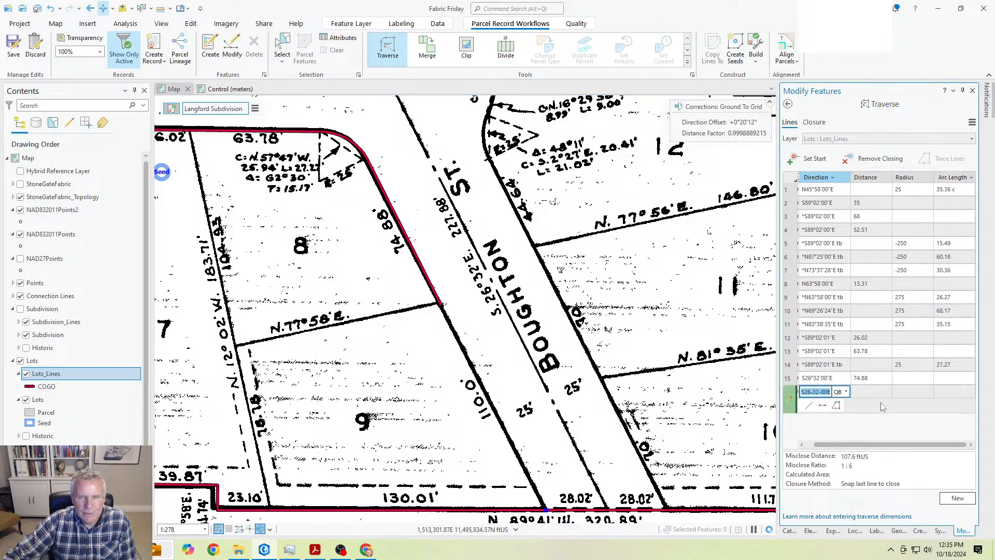
{"action": "key", "text": "Tab"}
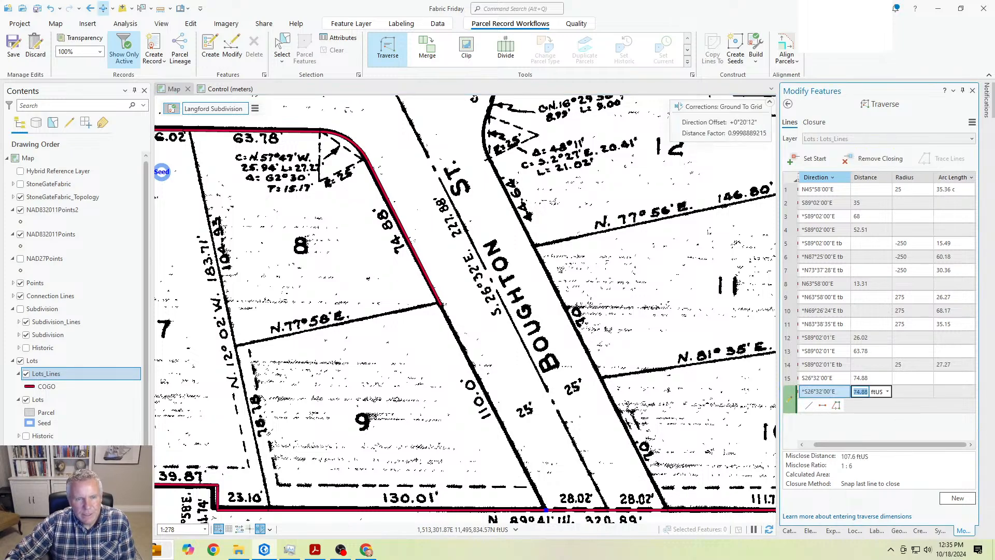
{"action": "type", "text": "110"}
{"action": "key", "text": "Return"}
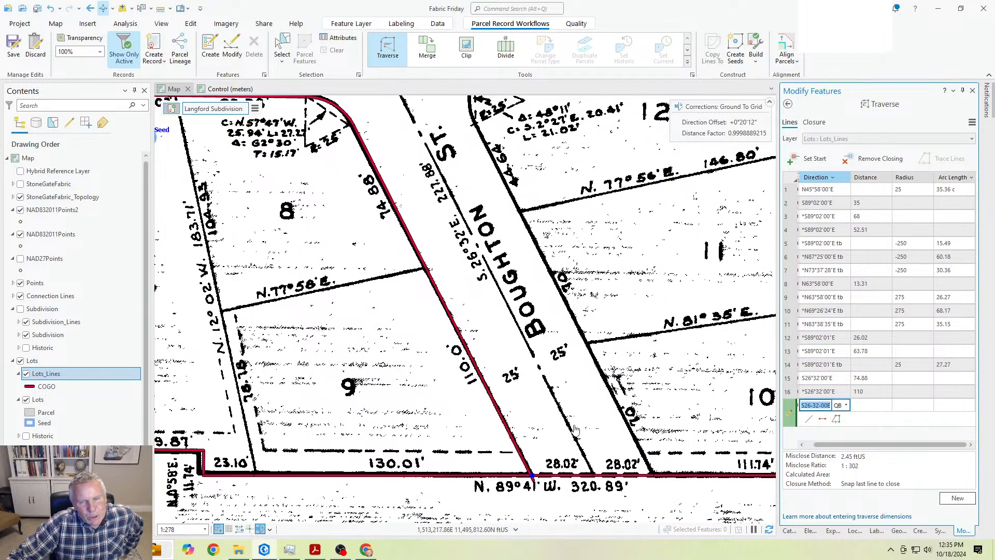
Step: Examine how the traversed frontage lines and curves follow the plat from Lot 1 through Lot 9
{"action": "scroll", "coordinate": [487, 373], "scroll_direction": "down", "scroll_amount": 3}
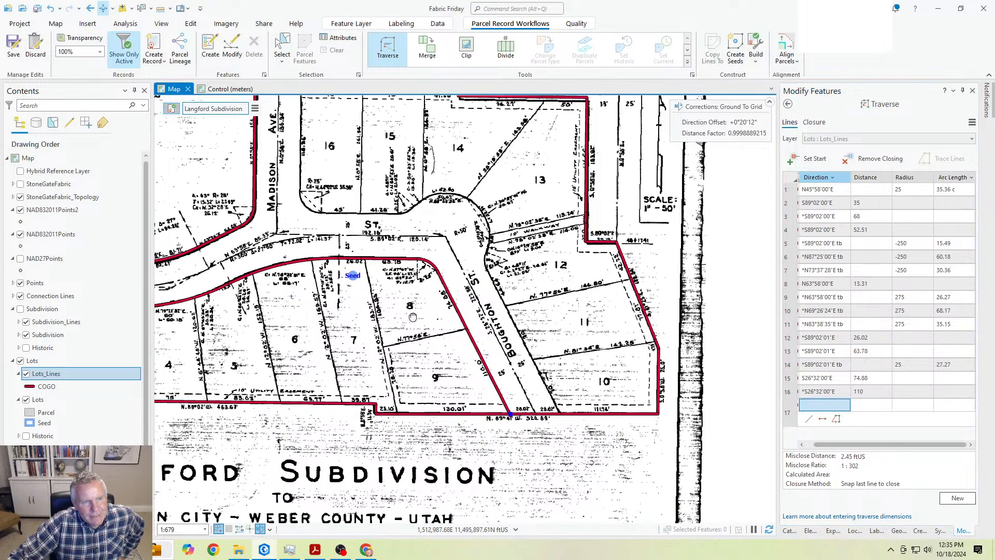
{"action": "key", "text": "Left"}
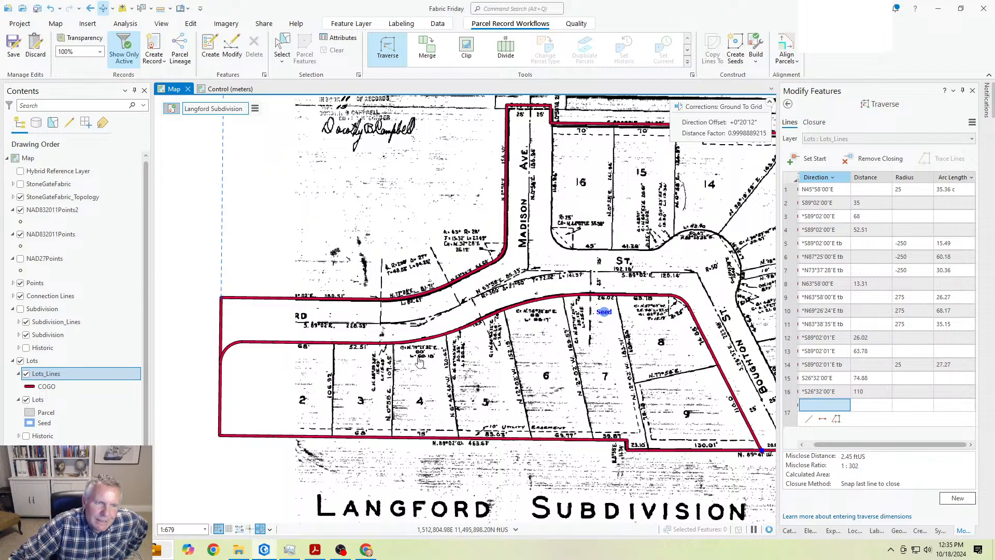
{"action": "scroll", "coordinate": [394, 352], "scroll_direction": "up", "scroll_amount": 2}
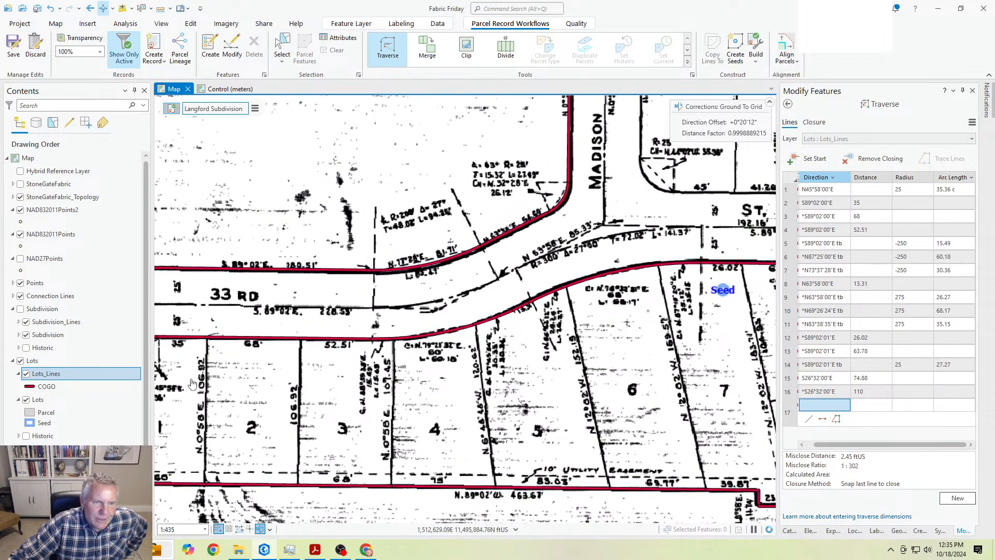
{"action": "left_click_drag", "start_coordinate": [191, 376], "coordinate": [365, 382]}
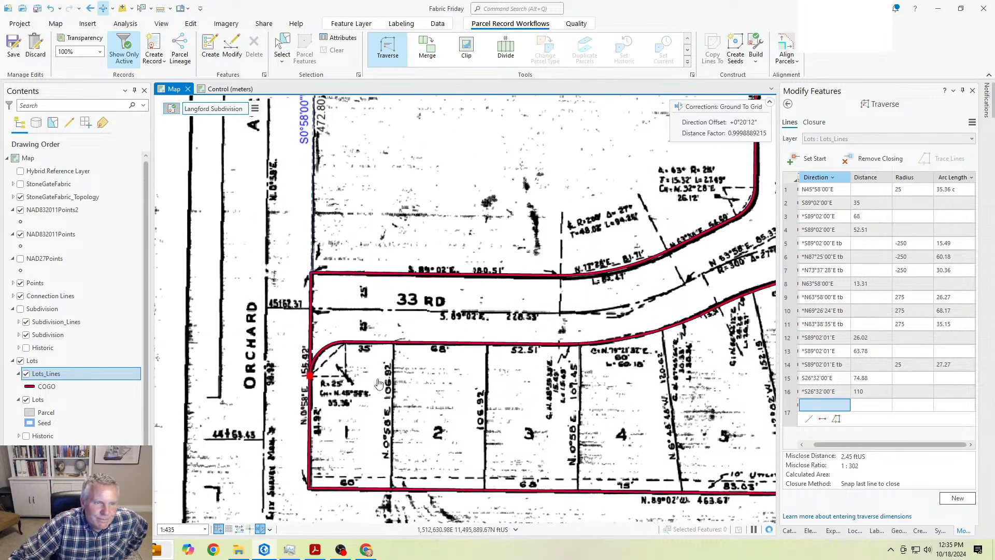
{"action": "scroll", "coordinate": [363, 379], "scroll_direction": "up", "scroll_amount": 4}
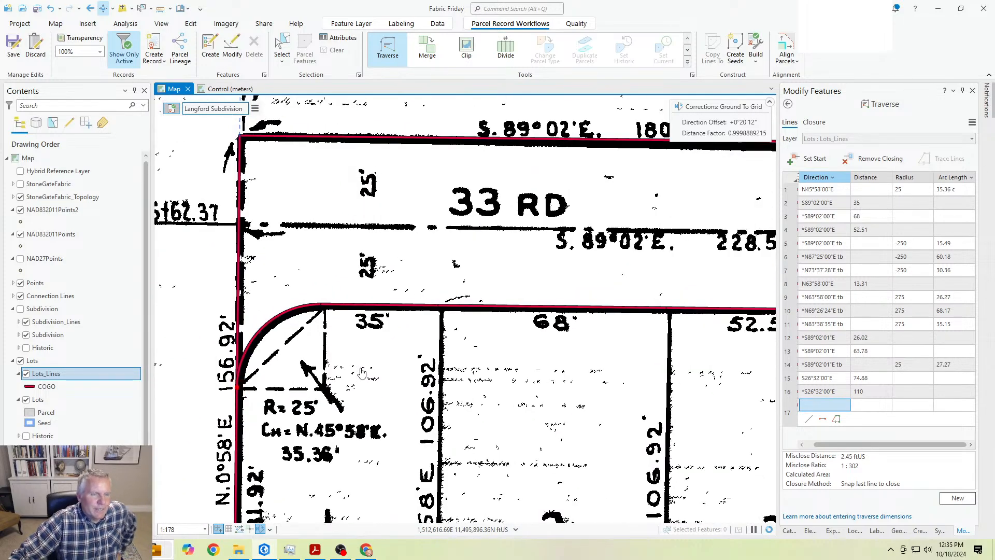
{"action": "scroll", "coordinate": [407, 385], "scroll_direction": "down", "scroll_amount": 2}
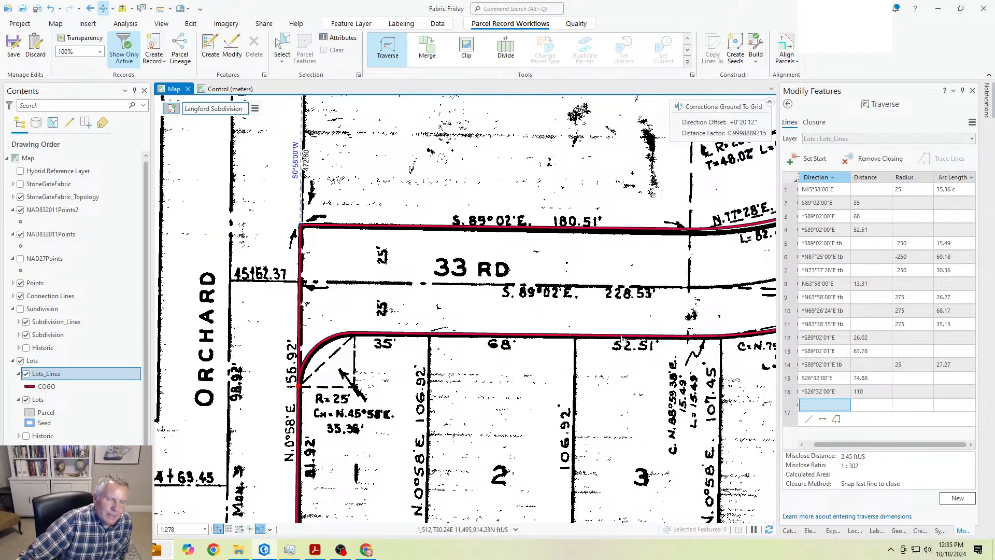
{"action": "left_click_drag", "start_coordinate": [619, 346], "coordinate": [286, 302]}
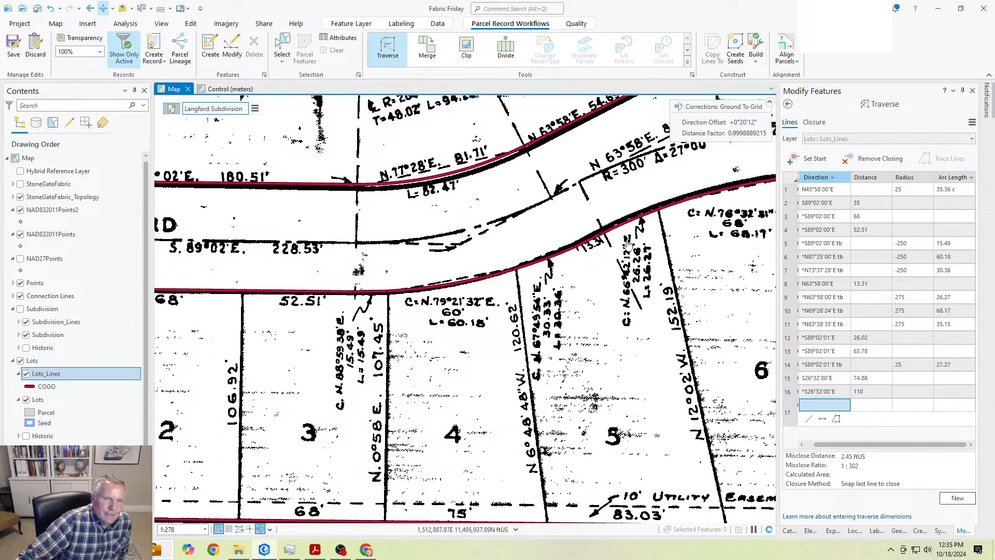
{"action": "left_click_drag", "start_coordinate": [629, 246], "coordinate": [500, 344]}
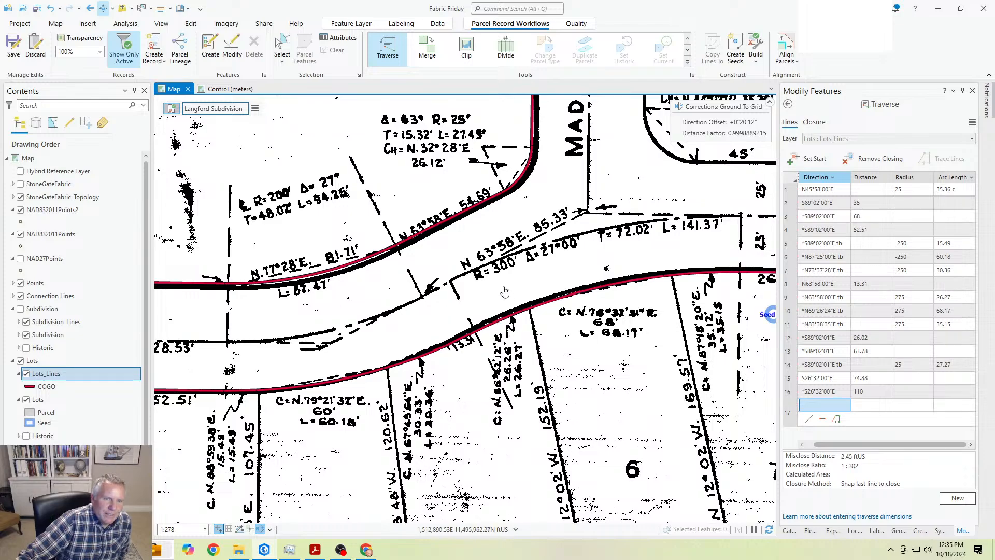
{"action": "left_click_drag", "start_coordinate": [605, 355], "coordinate": [347, 373]}
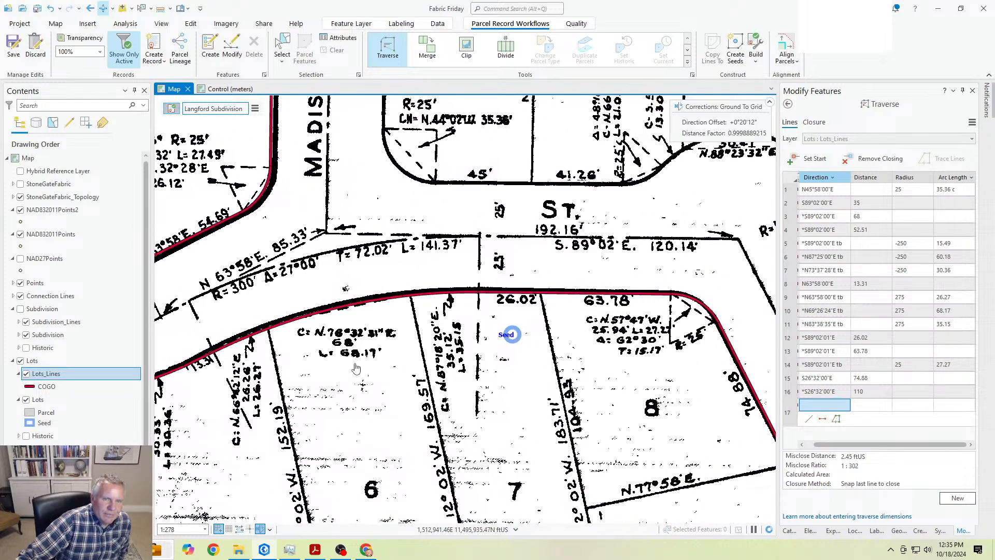
{"action": "left_click_drag", "start_coordinate": [270, 400], "coordinate": [482, 305]}
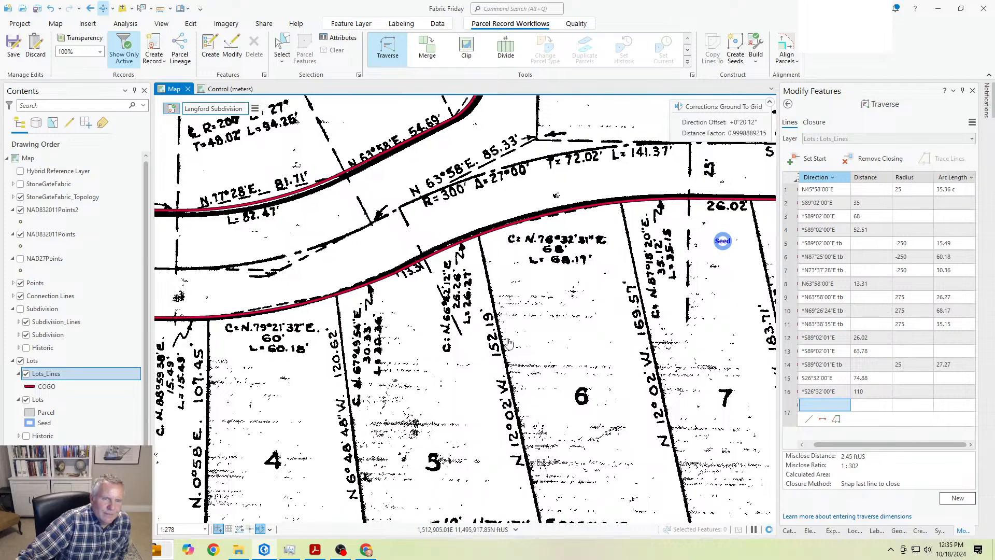
{"action": "left_click_drag", "start_coordinate": [664, 394], "coordinate": [304, 358]}
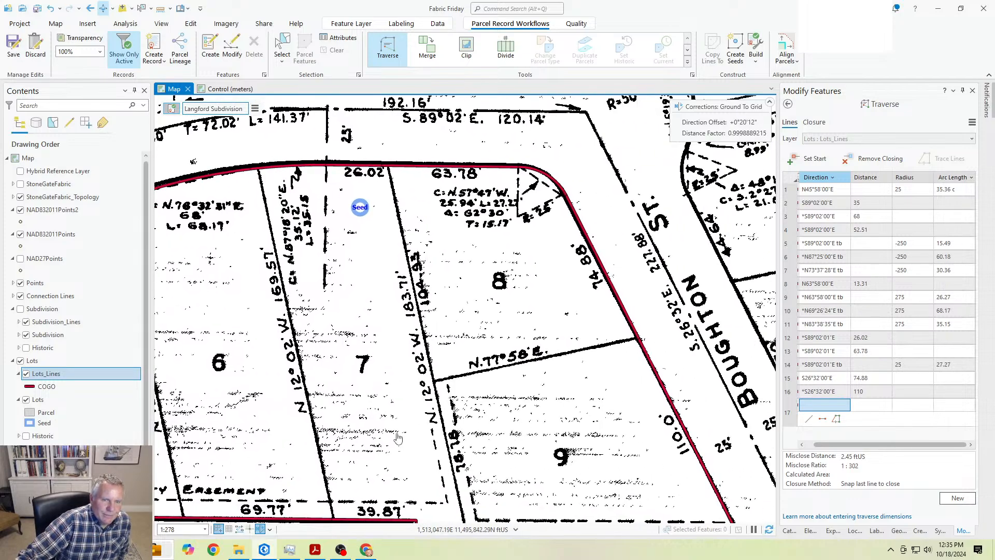
{"action": "left_click_drag", "start_coordinate": [254, 407], "coordinate": [495, 324]}
{"action": "left_click_drag", "start_coordinate": [344, 317], "coordinate": [536, 418]}
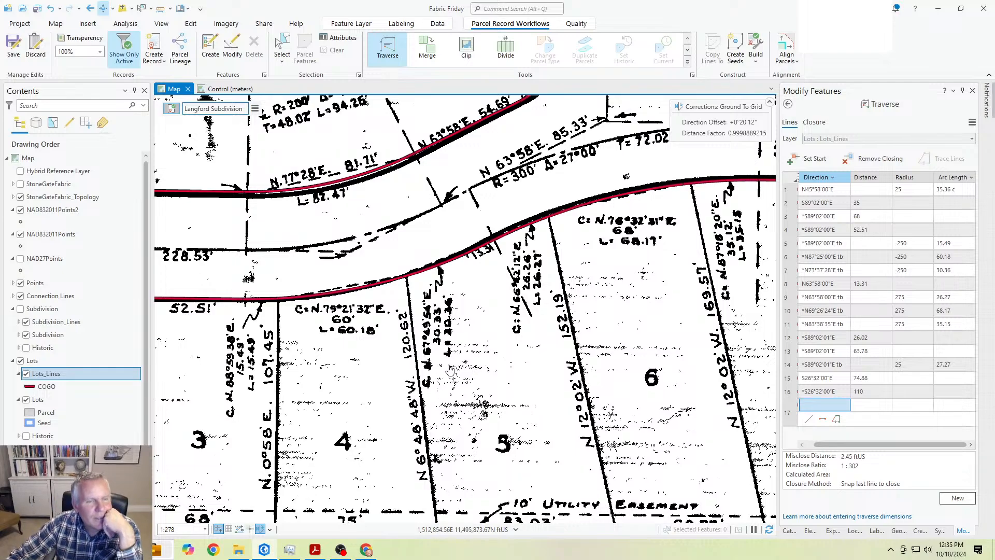
{"action": "left_click_drag", "start_coordinate": [329, 378], "coordinate": [461, 397]}
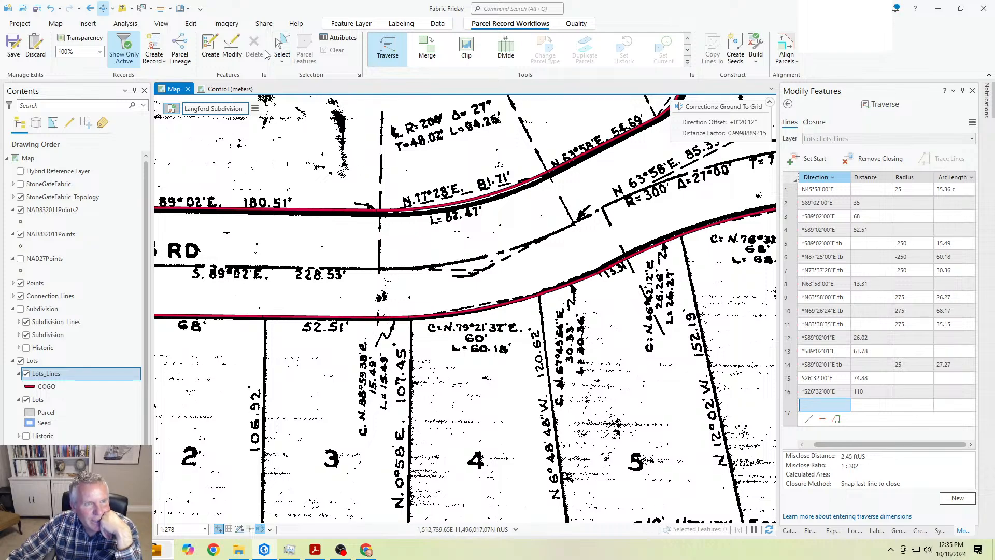
Step: Set the direction of Lot 3's 15.49 ft frontage curve to the plat's chord bearing N88°59'38"E
{"action": "left_click", "coordinate": [282, 46]}
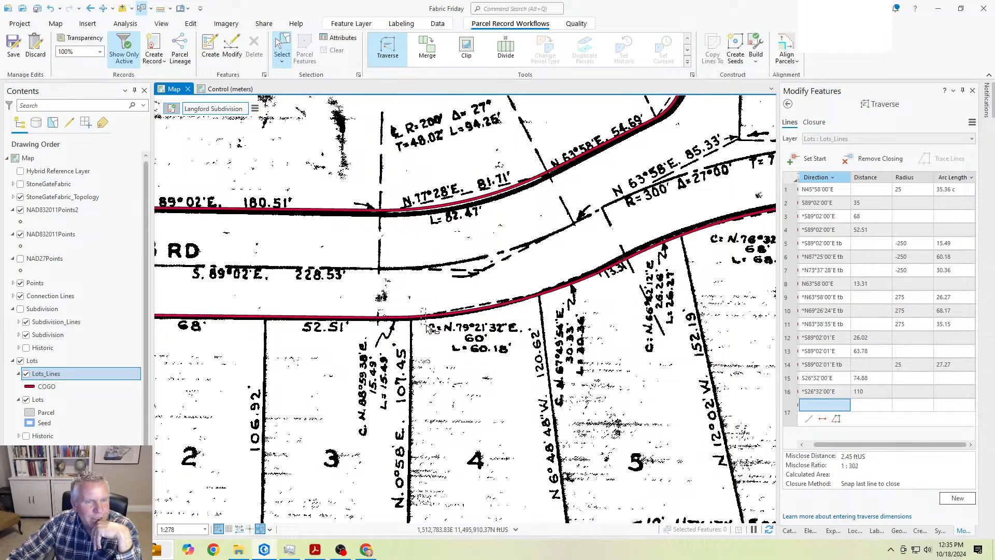
{"action": "left_click", "coordinate": [395, 318]}
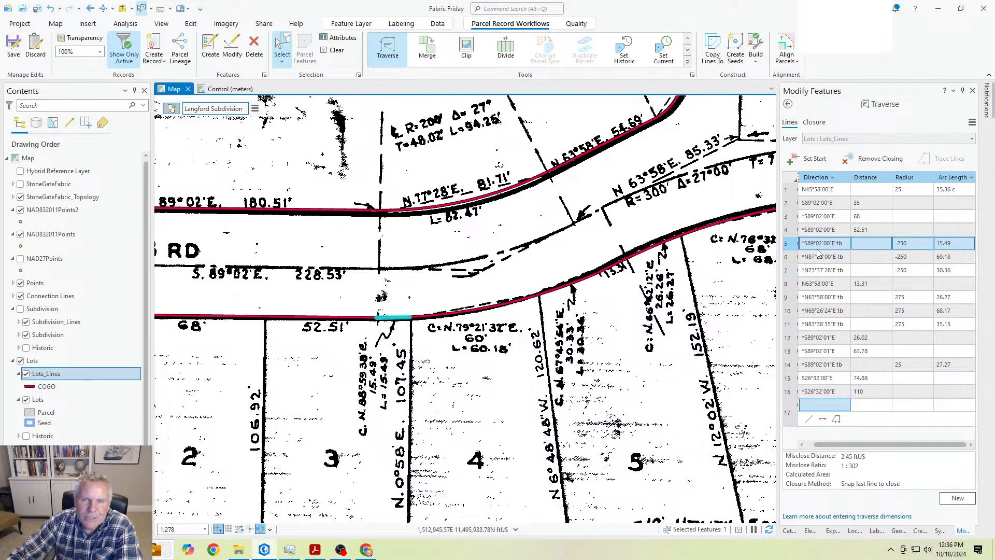
{"action": "left_click", "coordinate": [789, 249]}
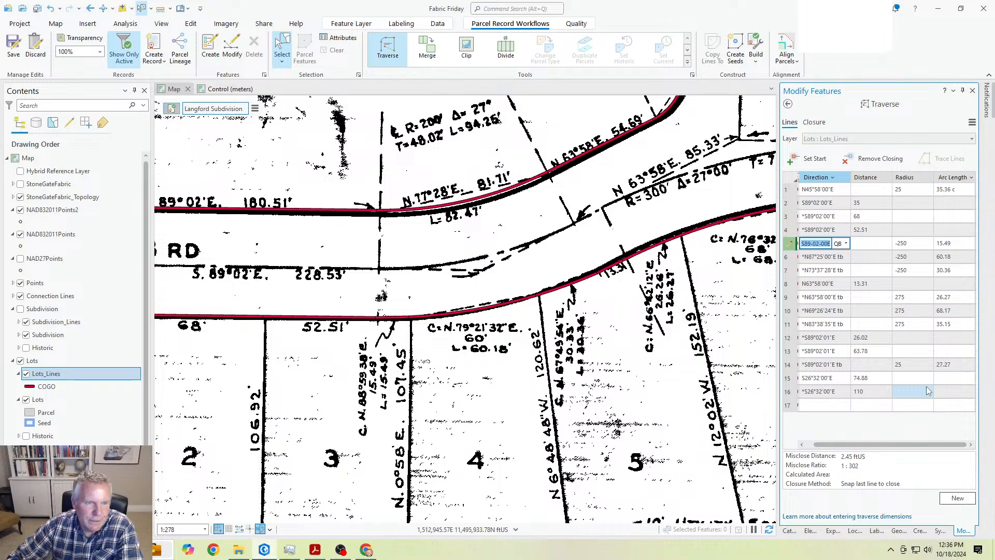
{"action": "type", "text": "88.593"}
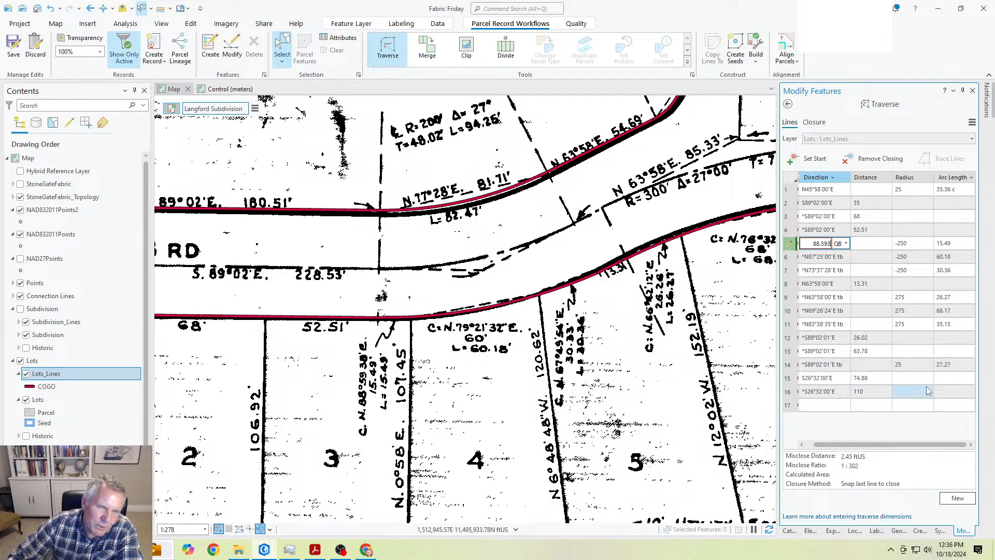
{"action": "type", "text": "8-1"}
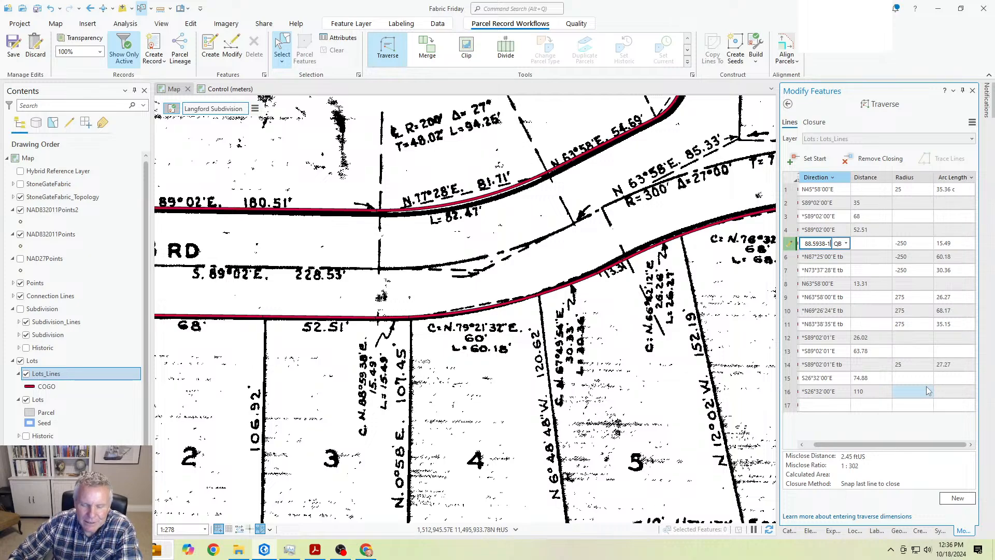
{"action": "type", "text": "cb"}
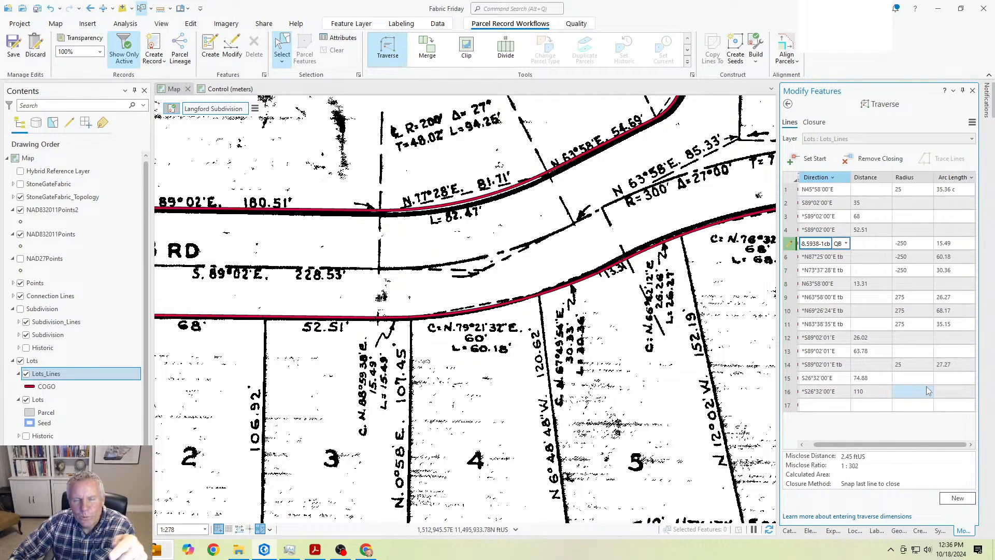
{"action": "key", "text": "Tab"}
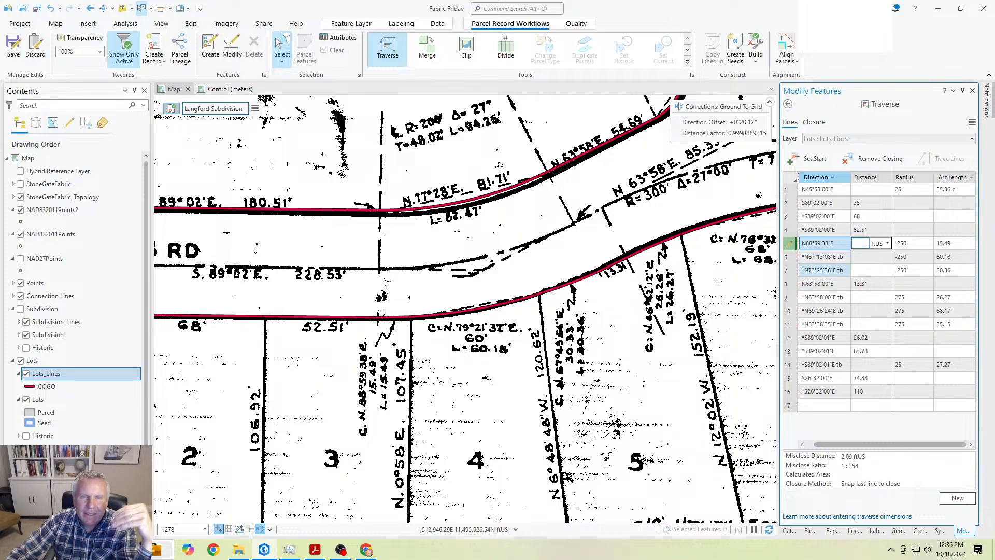
Step: Examine how the traversed frontage follows the plat from Lot 3 to Lot 9's closing point and back
{"action": "left_click", "coordinate": [560, 376]}
{"action": "key", "text": "Right"}
{"action": "key", "text": "Right"}
{"action": "key", "text": "Down"}
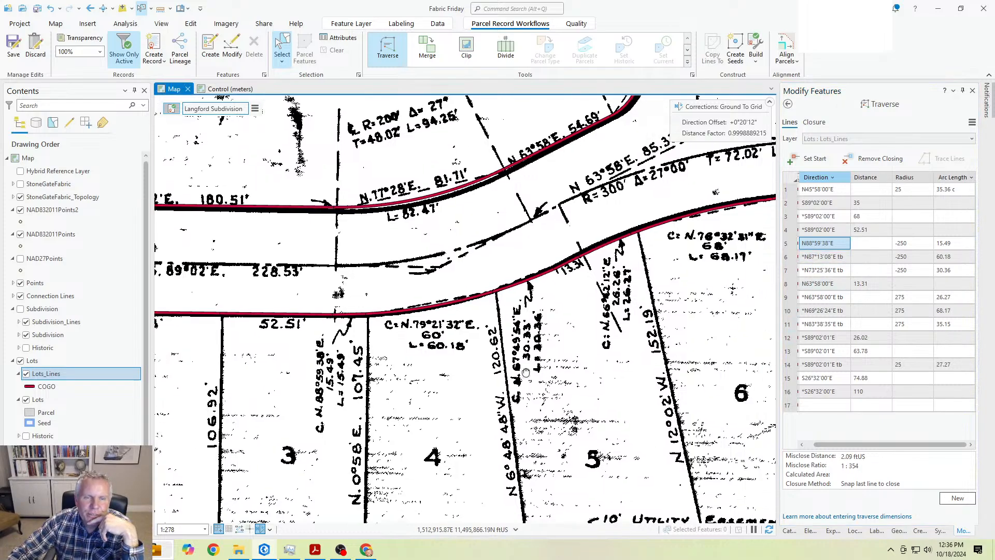
{"action": "key", "text": "Right"}
{"action": "key", "text": "Right"}
{"action": "key", "text": "Down"}
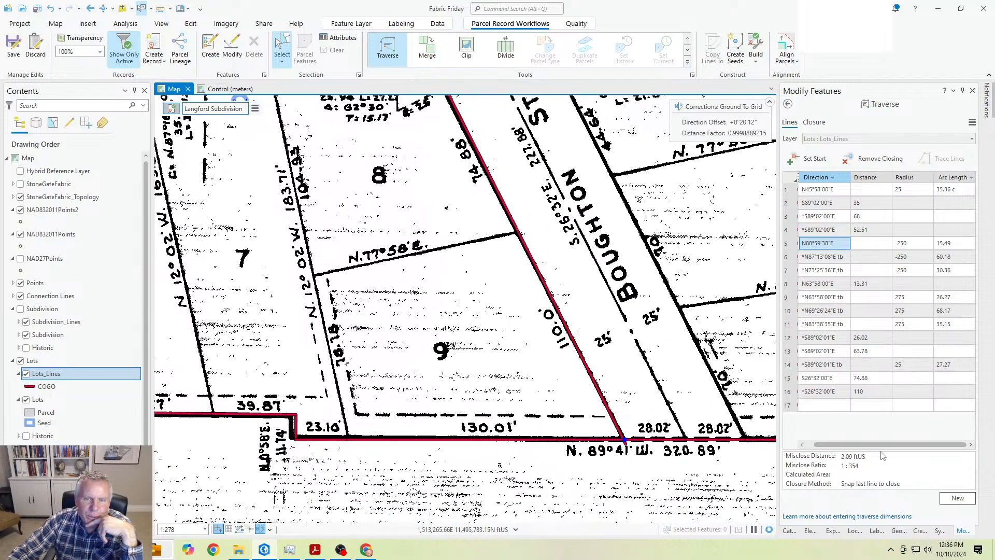
{"action": "key", "text": "Left"}
{"action": "key", "text": "Up"}
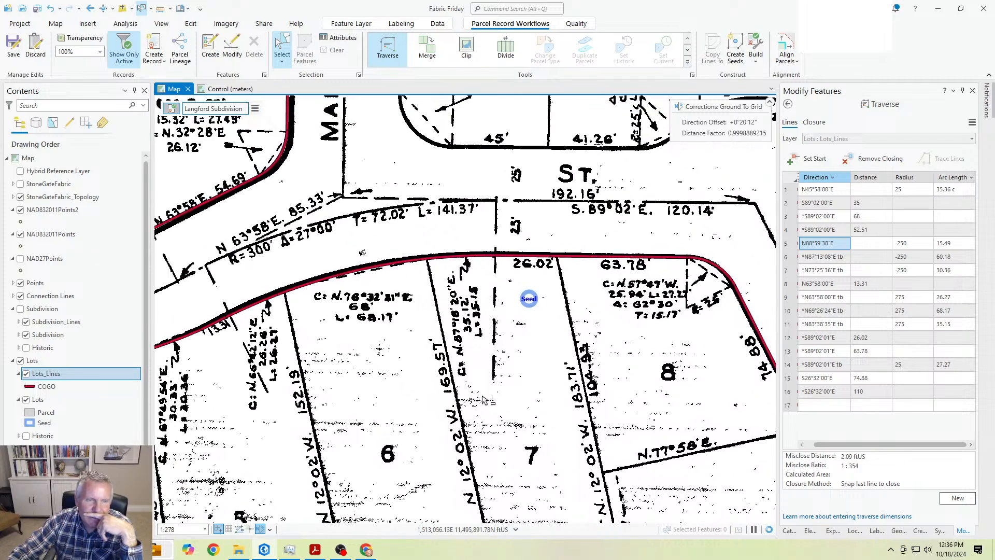
{"action": "key", "text": "Left"}
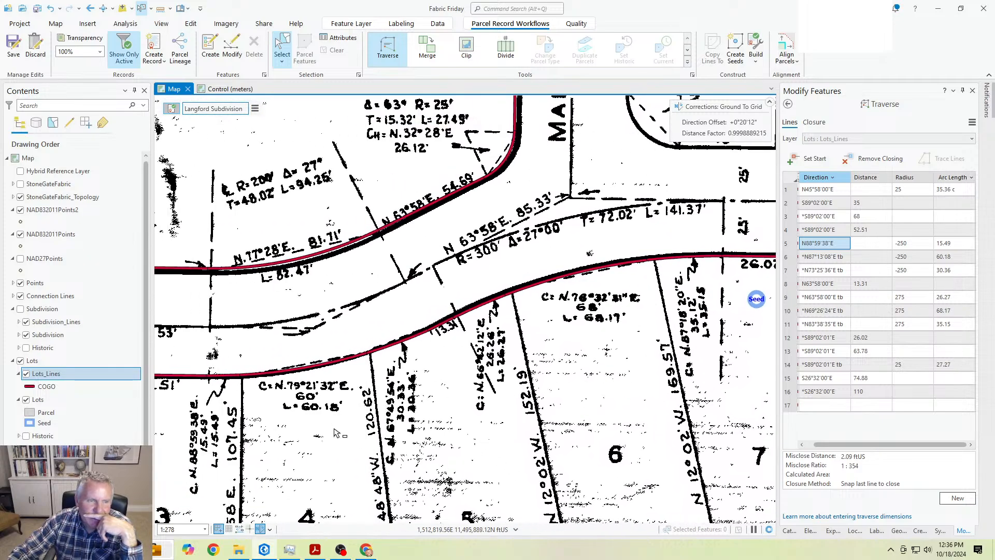
Step: Set the direction of Lot 4's 60.18 ft frontage curve to the plat's chord bearing N79°21'32"E
{"action": "left_click_drag", "start_coordinate": [335, 432], "coordinate": [541, 412]}
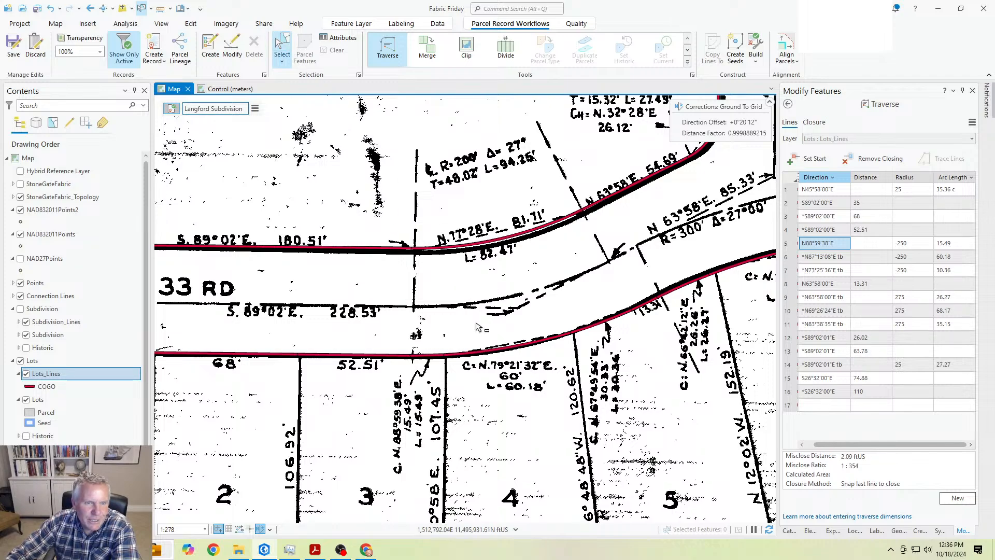
{"action": "left_click", "coordinate": [493, 353]}
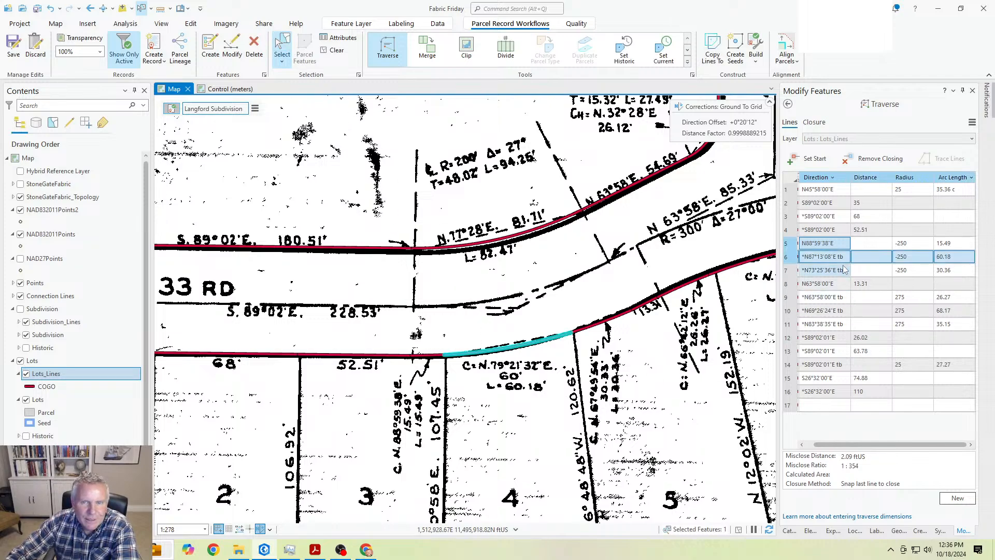
{"action": "double_click", "coordinate": [825, 257]}
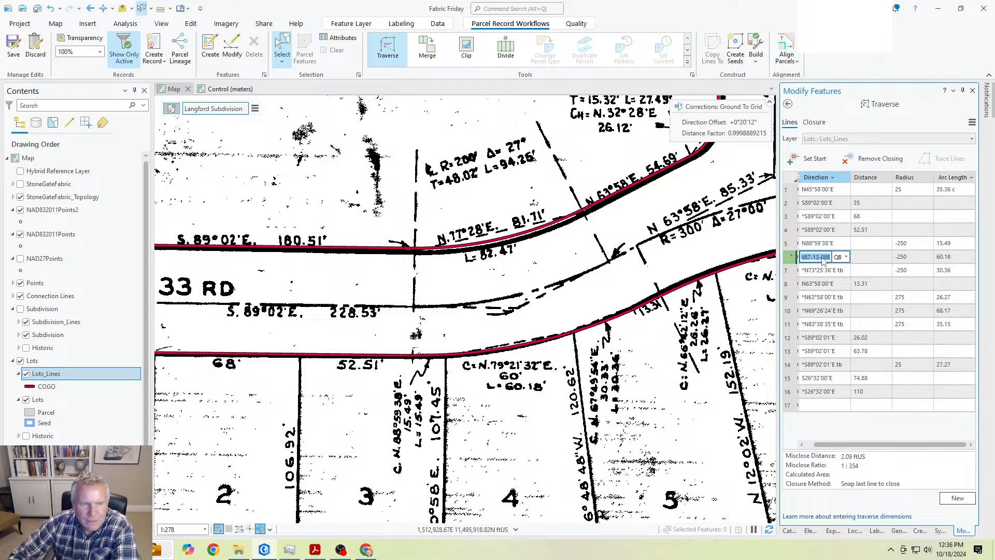
{"action": "type", "text": "79"}
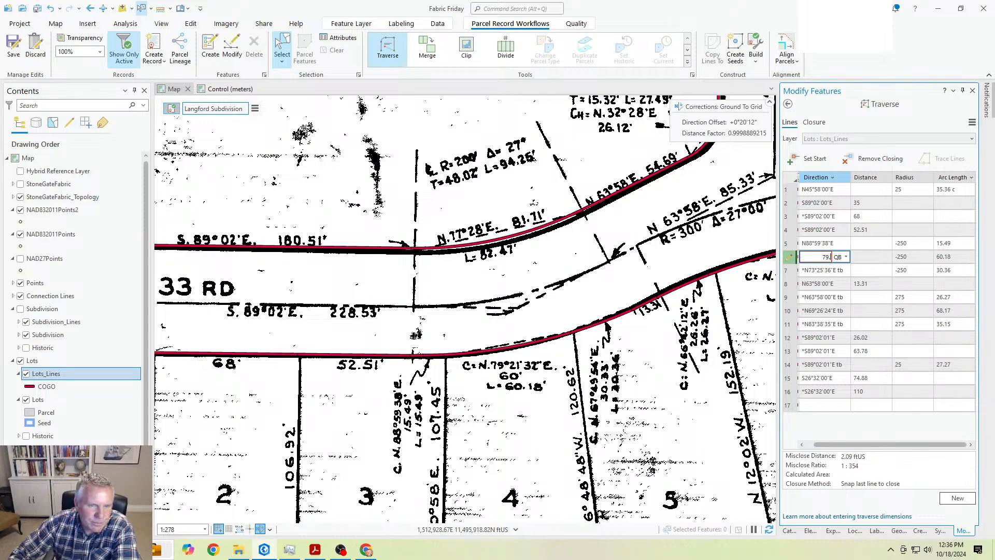
{"action": "type", "text": ".2132-1"}
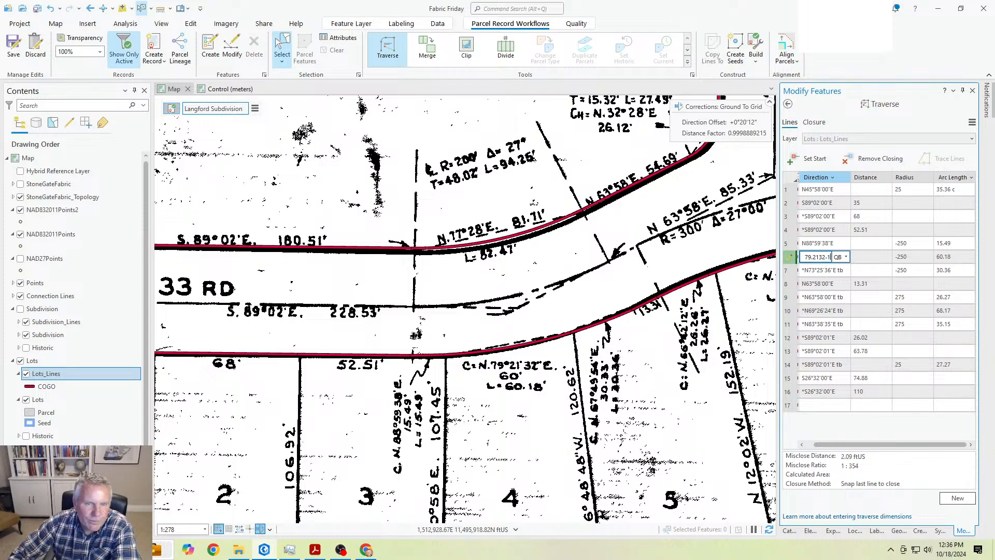
{"action": "type", "text": "cb"}
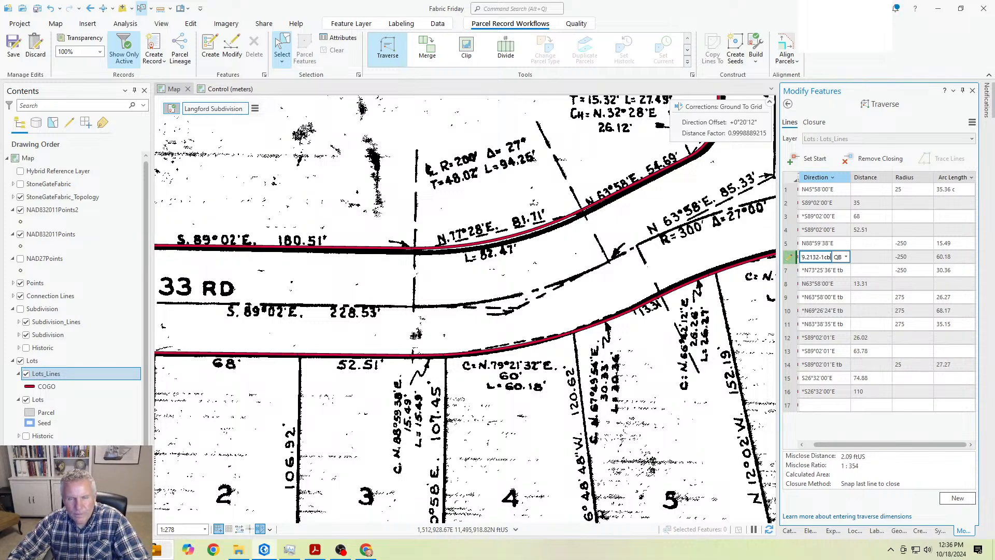
{"action": "key", "text": "Tab"}
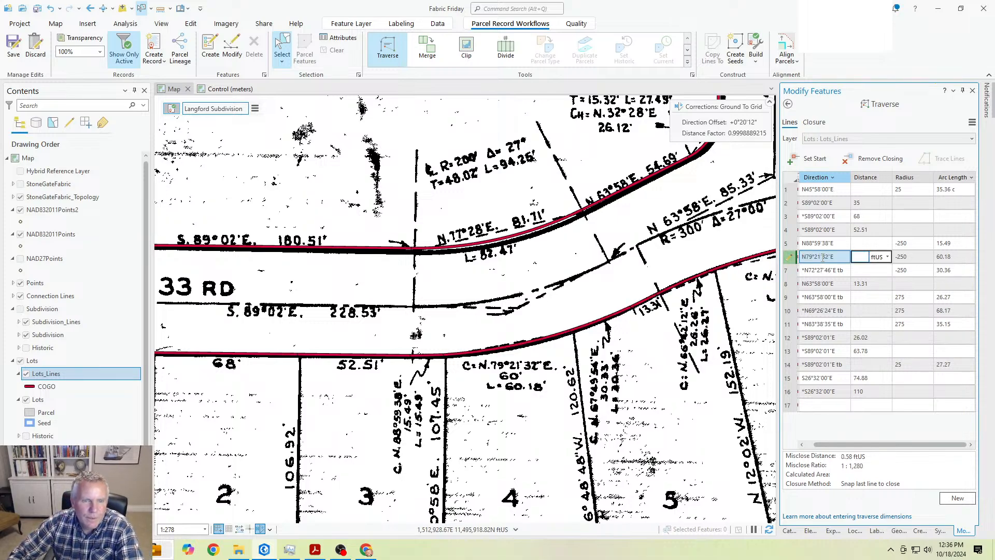
Step: Set the direction of Lot 5's 30.36 ft frontage curve to N67°49'54"E
{"action": "left_click", "coordinate": [600, 318]}
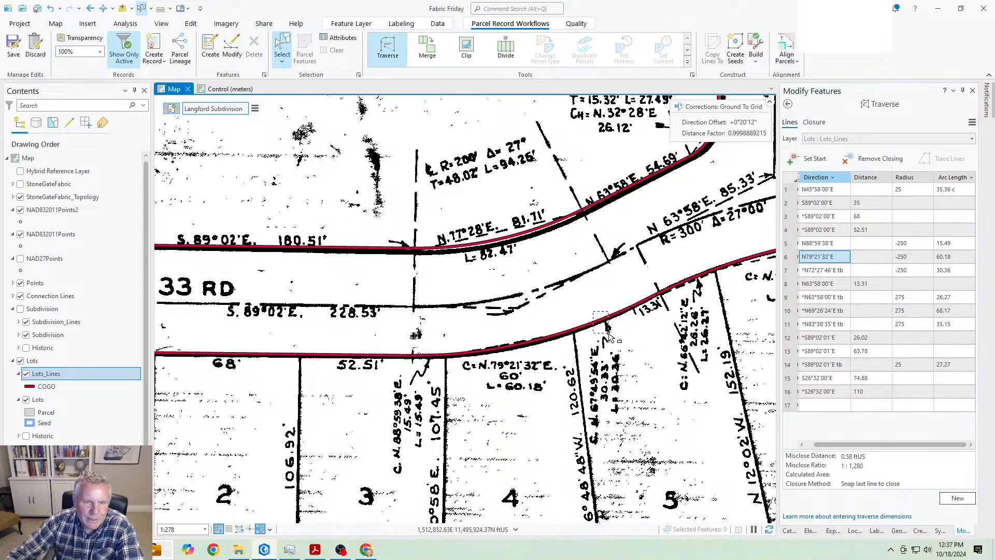
{"action": "left_click", "coordinate": [824, 271]}
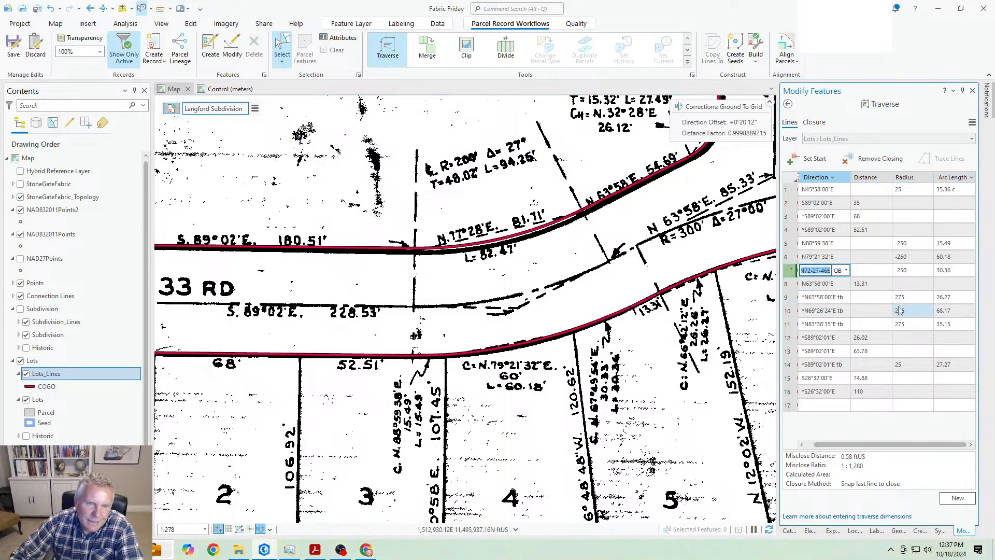
{"action": "type", "text": "67.49"}
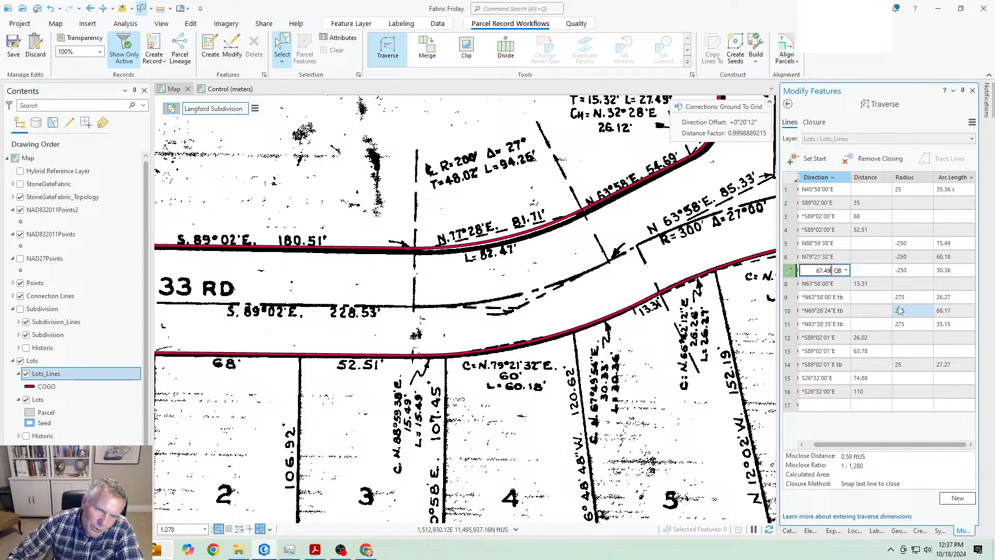
{"action": "type", "text": "54-1"}
{"action": "key", "text": "Tab"}
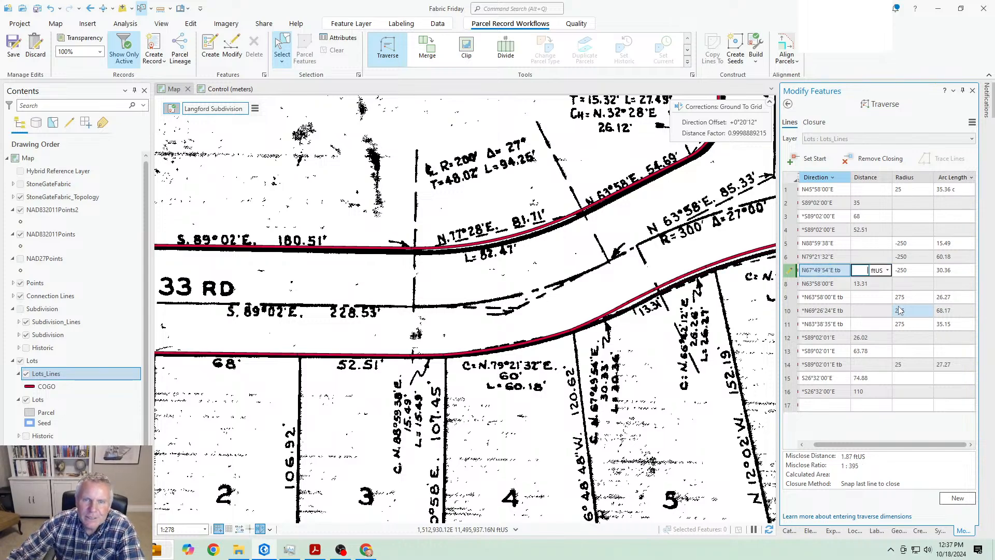
Step: Examine Lot 5's curve bearing on the plat and follow the frontage to the gap at Lot 9's closing corner
{"action": "left_click_drag", "start_coordinate": [681, 381], "coordinate": [445, 394]}
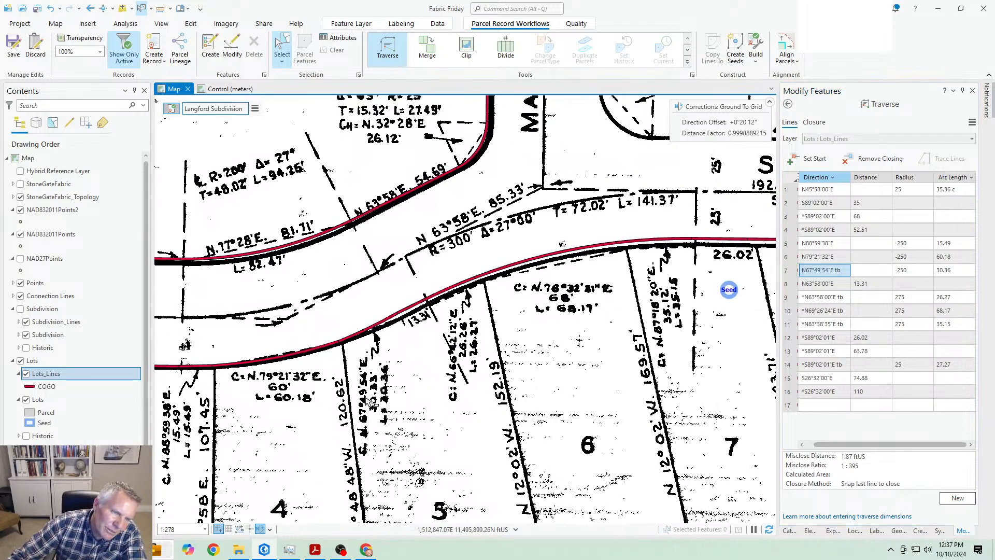
{"action": "scroll", "coordinate": [366, 401], "scroll_direction": "up", "scroll_amount": 3}
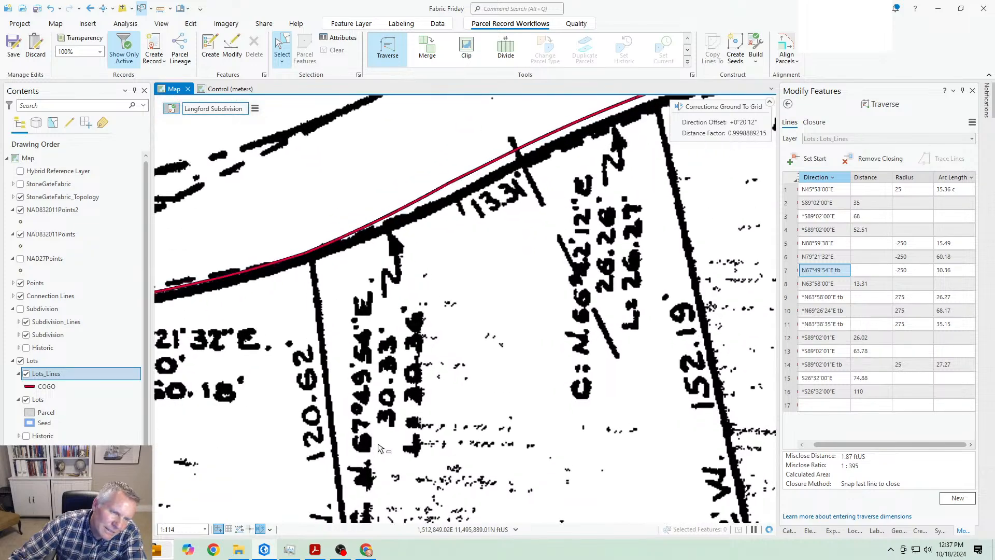
{"action": "scroll", "coordinate": [381, 449], "scroll_direction": "down", "scroll_amount": 2}
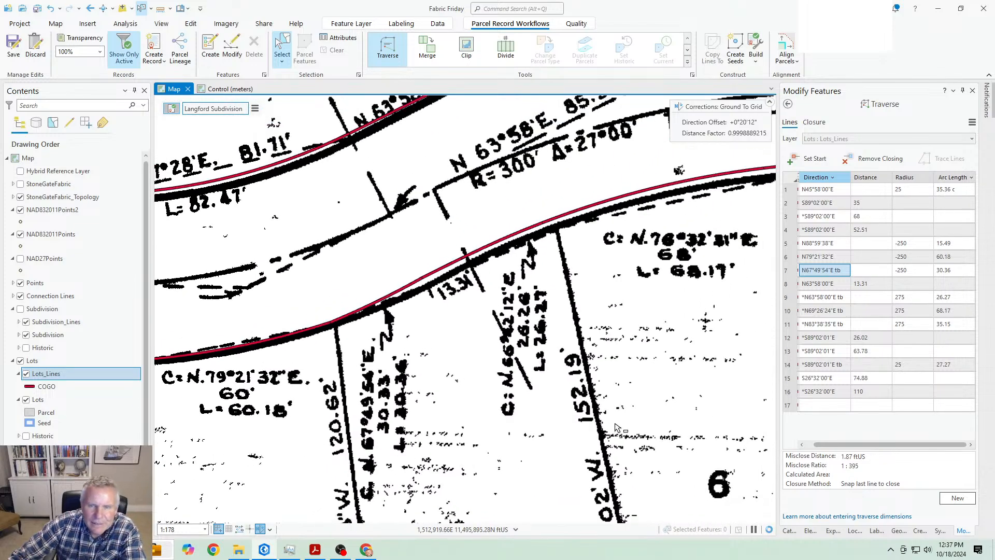
{"action": "key", "text": "Right"}
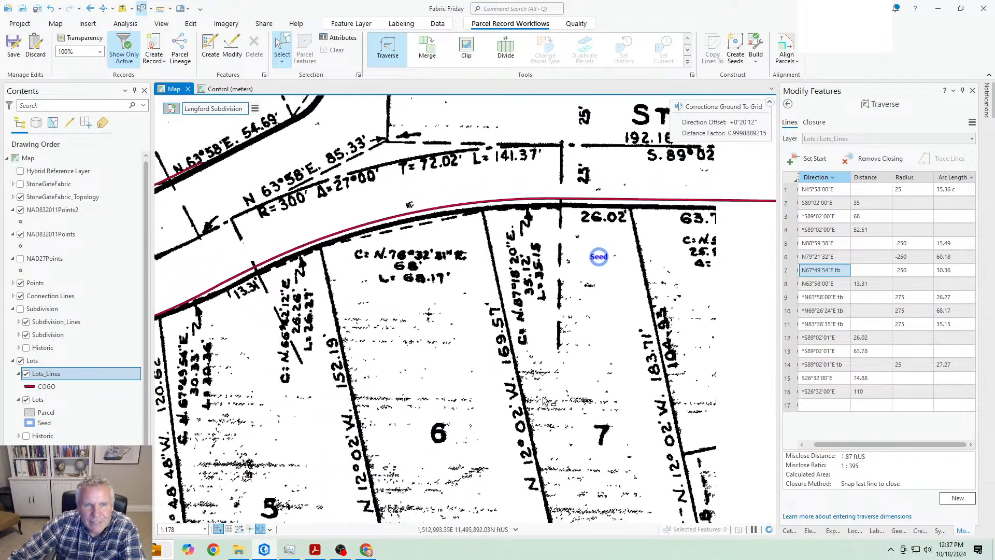
{"action": "scroll", "coordinate": [543, 401], "scroll_direction": "down", "scroll_amount": 2}
{"action": "left_click_drag", "start_coordinate": [651, 433], "coordinate": [461, 352]}
{"action": "left_click_drag", "start_coordinate": [658, 464], "coordinate": [437, 284]}
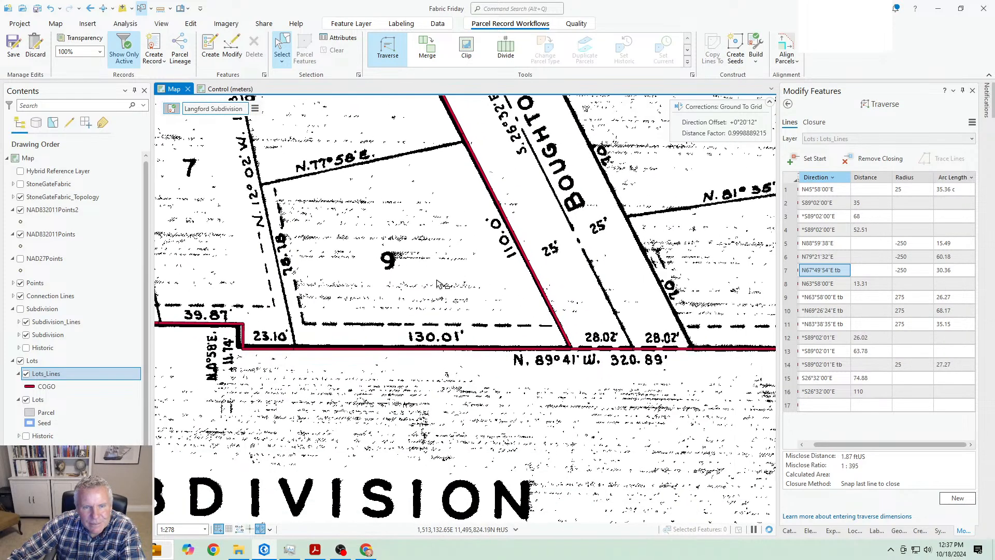
{"action": "scroll", "coordinate": [576, 350], "scroll_direction": "up", "scroll_amount": 10}
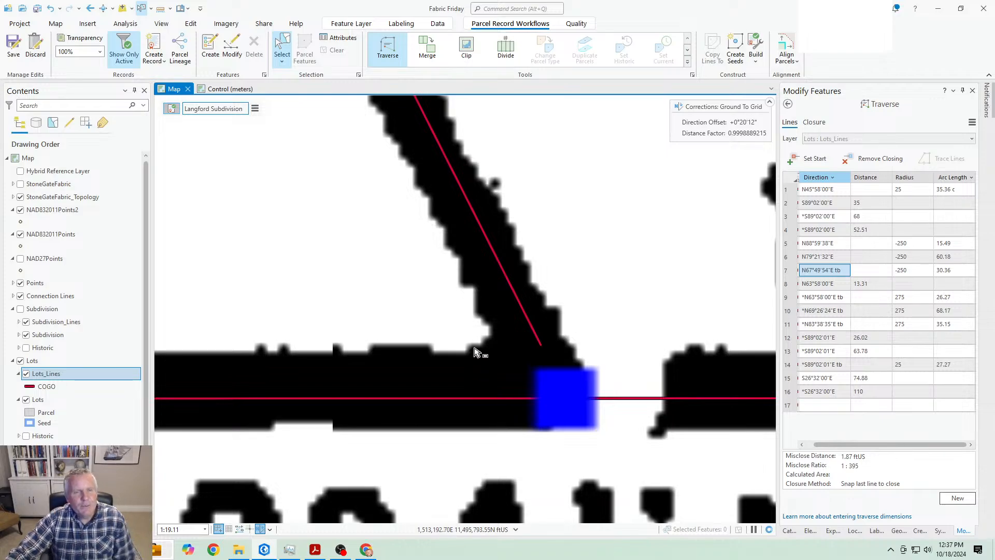
{"action": "scroll", "coordinate": [415, 356], "scroll_direction": "down", "scroll_amount": 5}
{"action": "left_click_drag", "start_coordinate": [333, 247], "coordinate": [593, 395]}
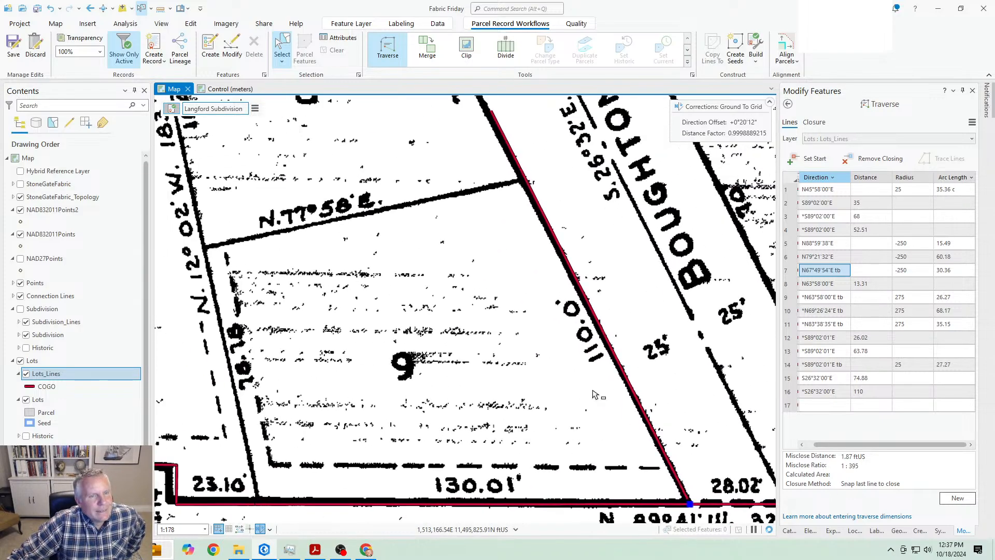
Step: Review the frontage back to Lot 5 and select its 30.36 ft curve to compare its alignment with the plat
{"action": "scroll", "coordinate": [593, 395], "scroll_direction": "down", "scroll_amount": 3}
{"action": "left_click_drag", "start_coordinate": [293, 166], "coordinate": [589, 270]}
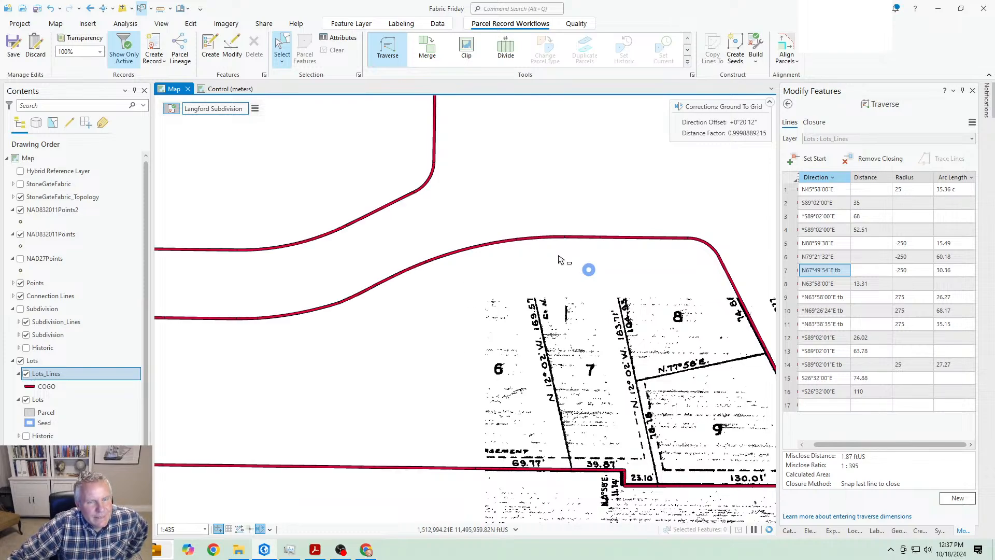
{"action": "scroll", "coordinate": [558, 259], "scroll_direction": "up", "scroll_amount": 4}
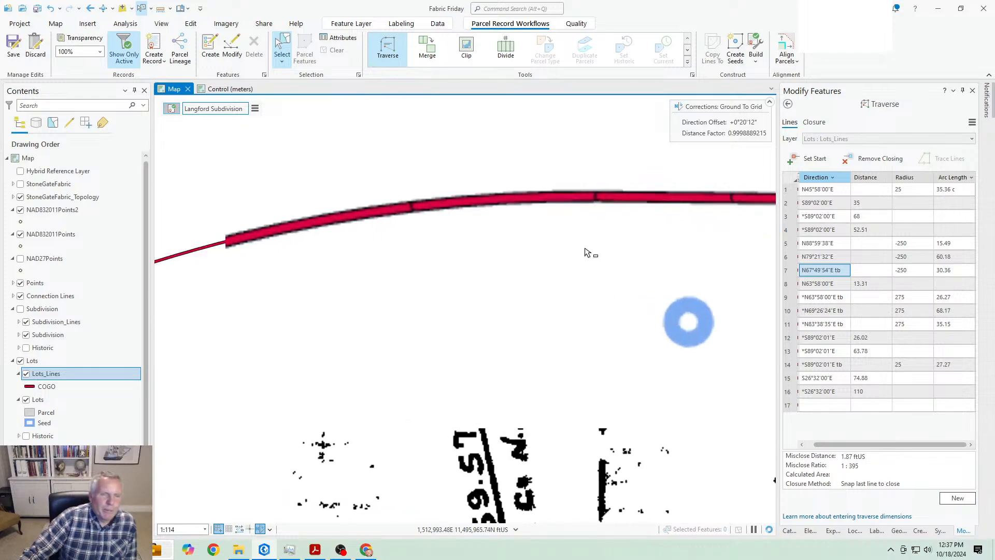
{"action": "left_click_drag", "start_coordinate": [366, 349], "coordinate": [485, 275]}
{"action": "scroll", "coordinate": [469, 282], "scroll_direction": "down", "scroll_amount": 2}
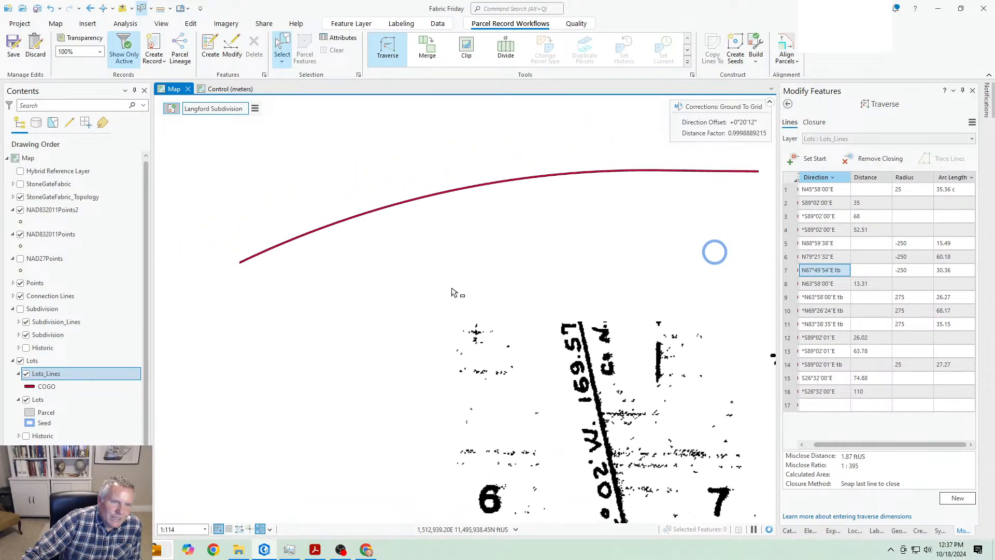
{"action": "left_click_drag", "start_coordinate": [328, 368], "coordinate": [551, 300]}
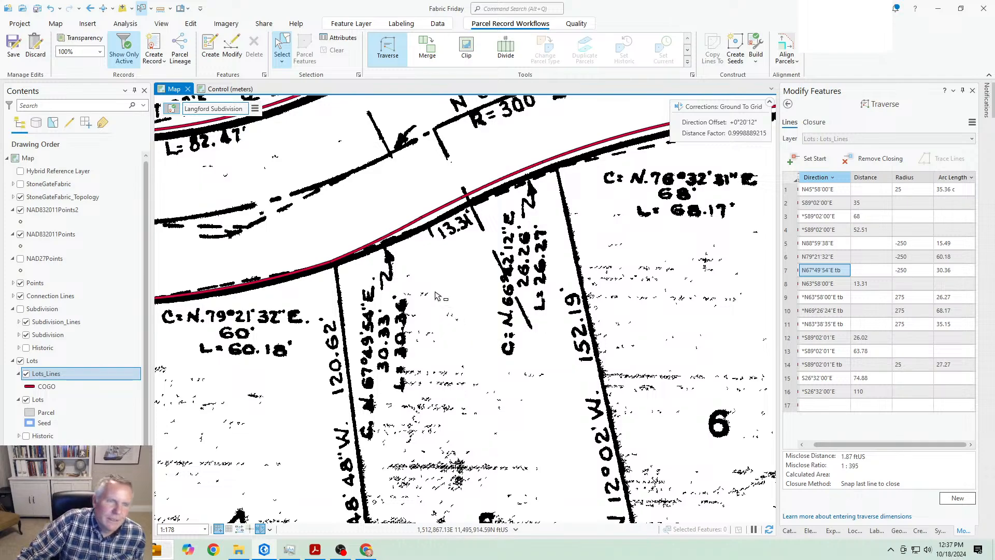
{"action": "left_click", "coordinate": [386, 254]}
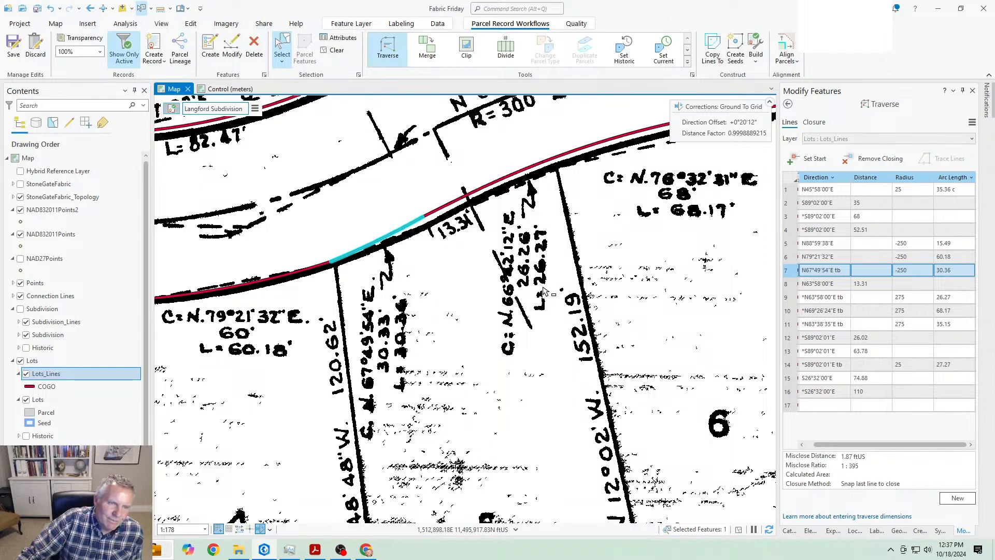
{"action": "left_click_drag", "start_coordinate": [544, 290], "coordinate": [465, 353]}
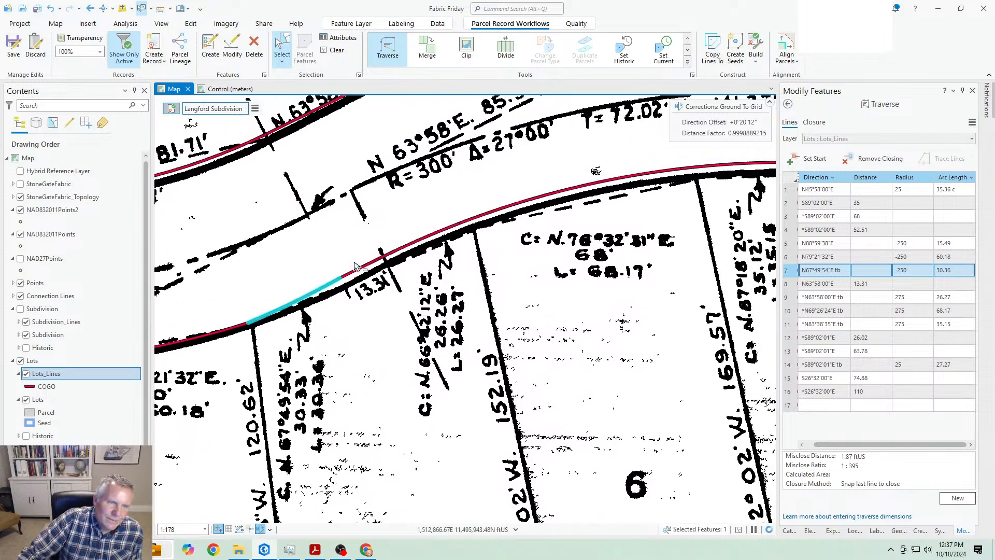
Step: Set the direction of Lot 5's 26.27 ft frontage curve to N66°42'12"E and check that bearing against the plat
{"action": "left_click", "coordinate": [413, 247]}
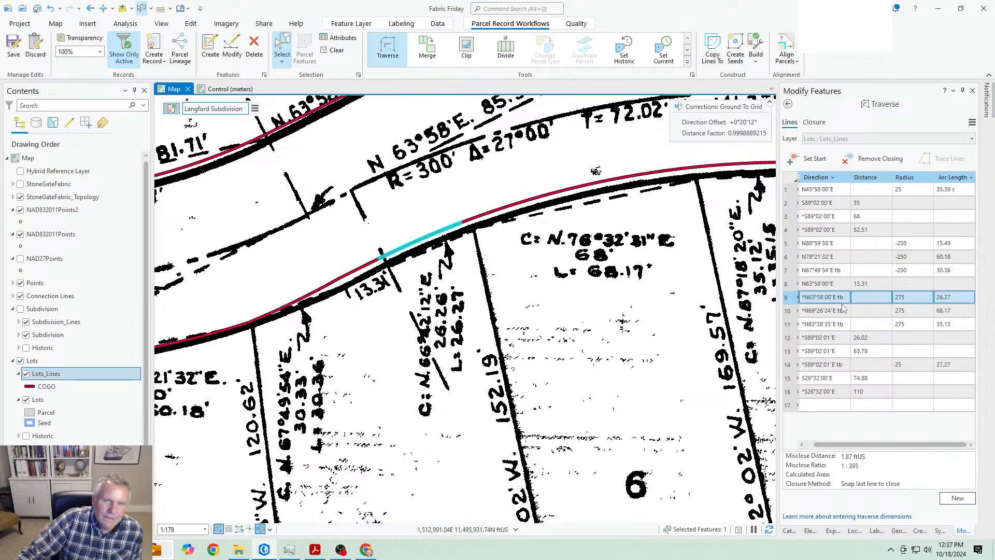
{"action": "key", "text": "F2"}
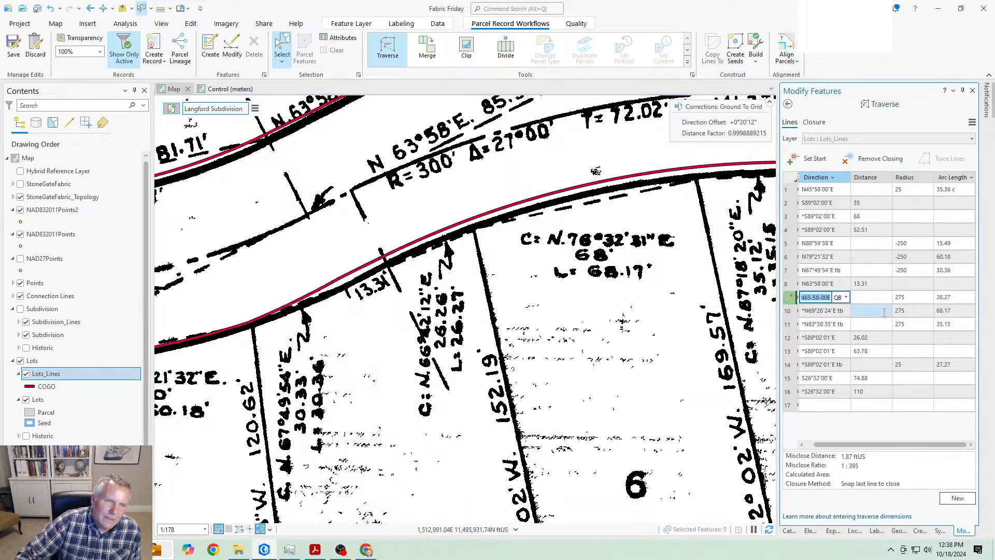
{"action": "type", "text": "66.421"}
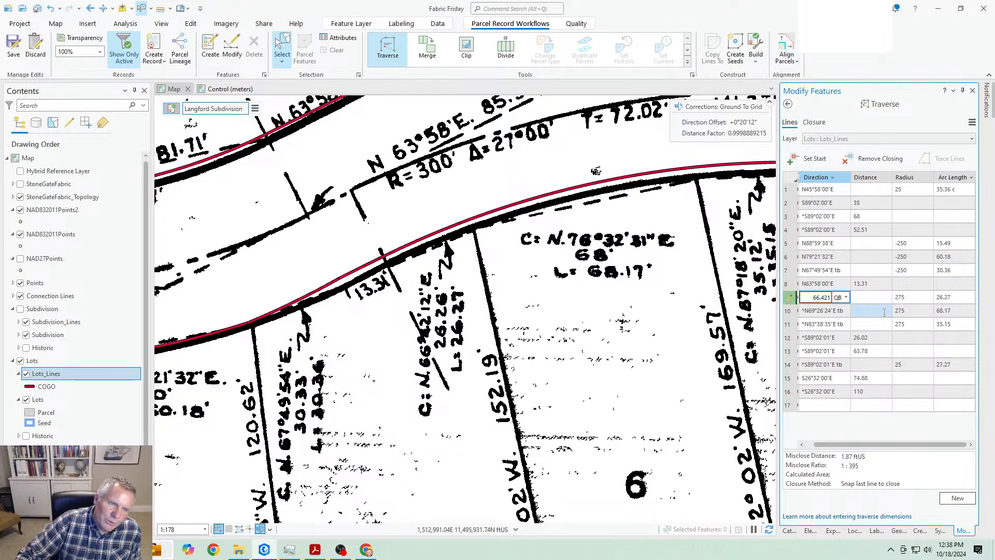
{"action": "type", "text": "2-1"}
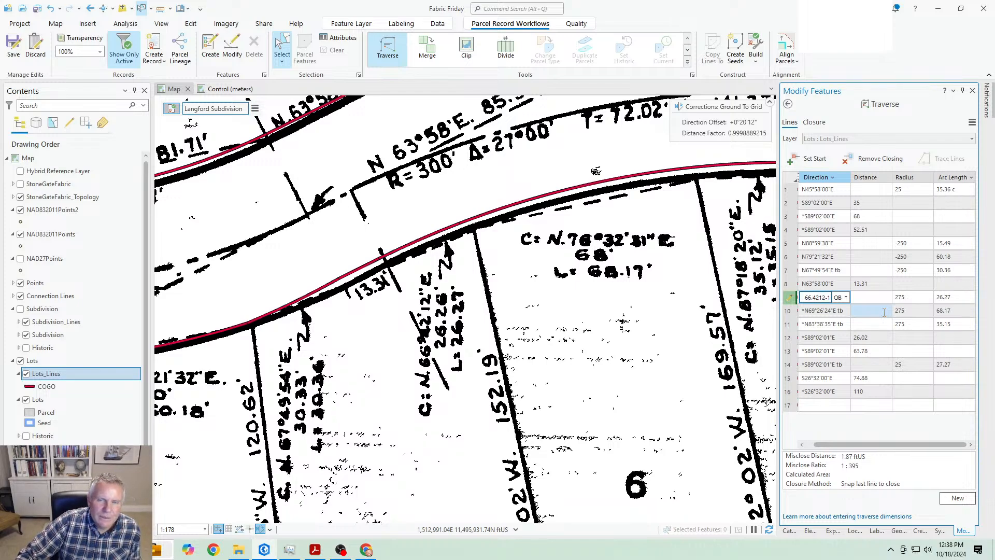
{"action": "key", "text": "Tab"}
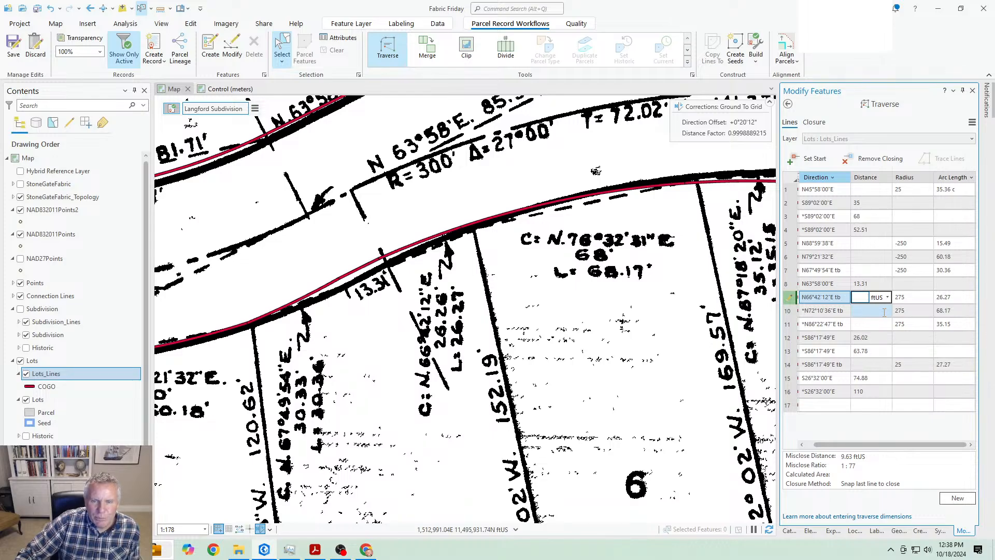
{"action": "scroll", "coordinate": [632, 337], "scroll_direction": "down", "scroll_amount": 4}
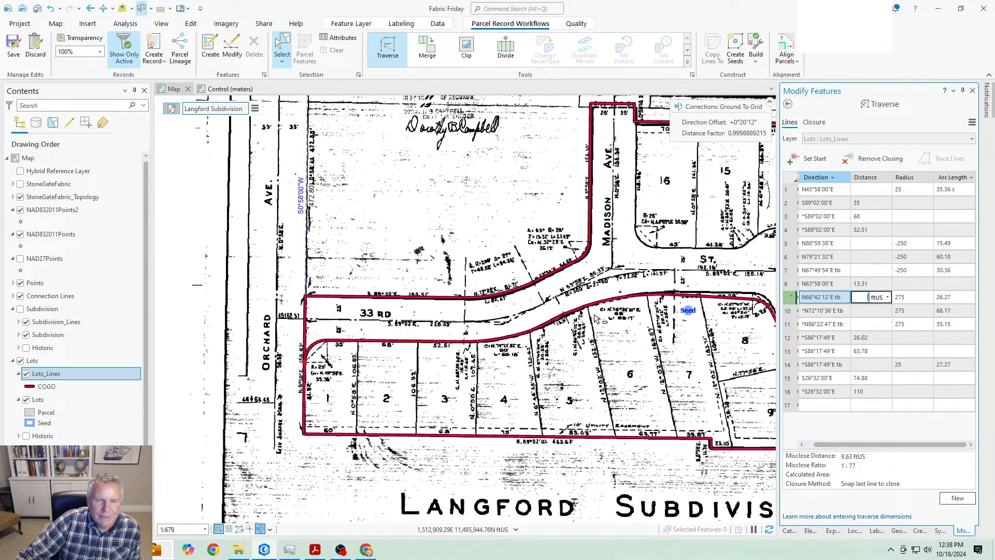
{"action": "scroll", "coordinate": [596, 318], "scroll_direction": "up", "scroll_amount": 4}
{"action": "left_click_drag", "start_coordinate": [596, 317], "coordinate": [543, 311]}
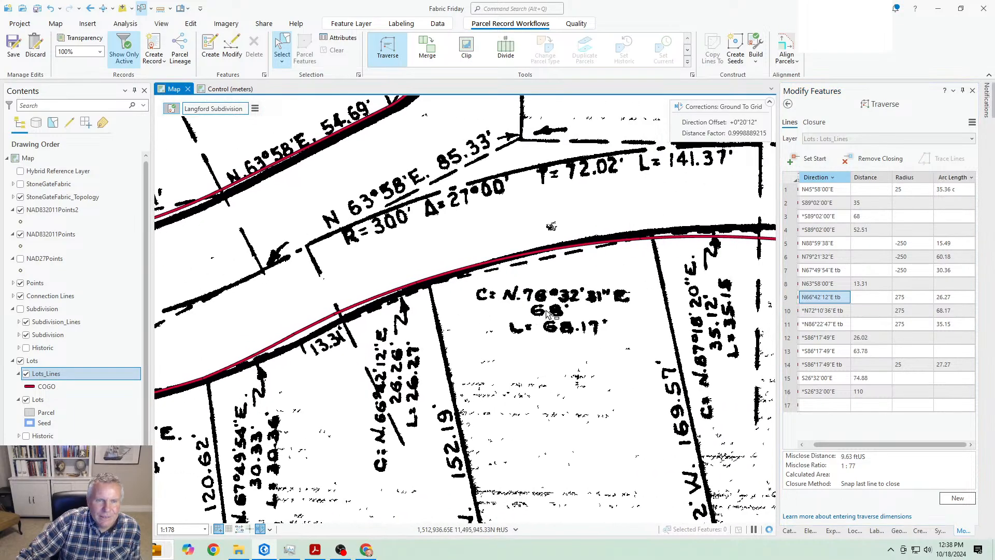
{"action": "scroll", "coordinate": [386, 418], "scroll_direction": "up", "scroll_amount": 4}
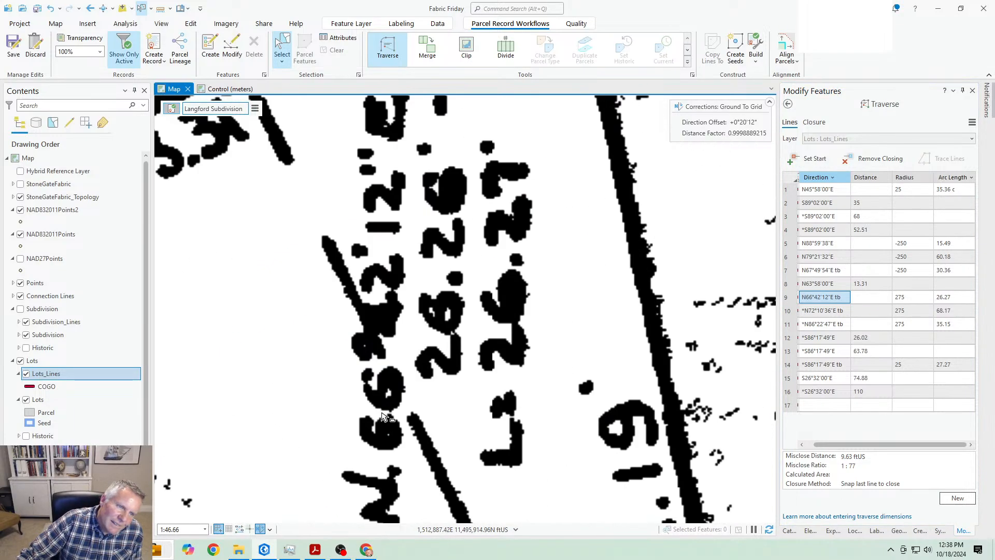
{"action": "scroll", "coordinate": [449, 392], "scroll_direction": "down", "scroll_amount": 5}
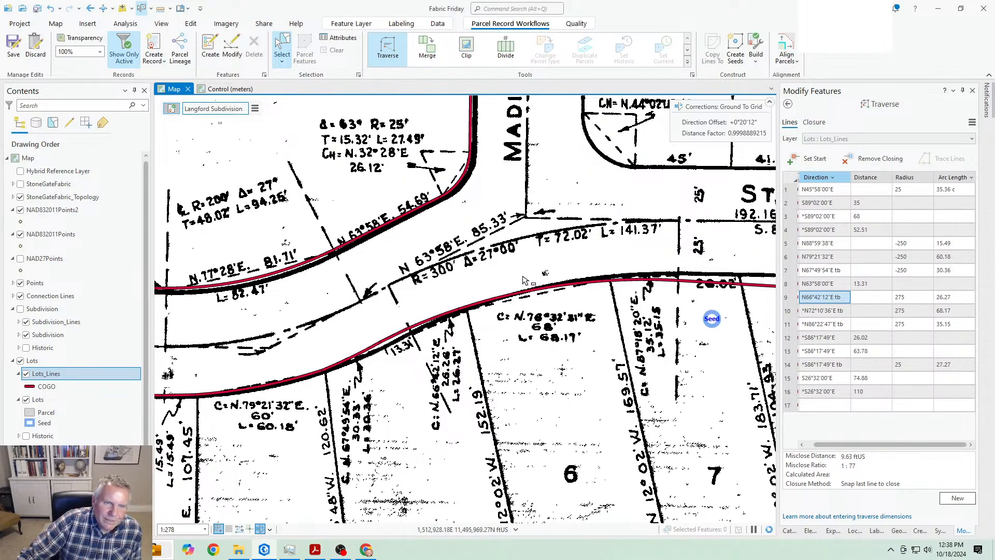
Step: Set the direction of Lot 6's 68.17 ft frontage curve to N76°32'31"E without marking it as a chord bearing
{"action": "left_click", "coordinate": [818, 310]}
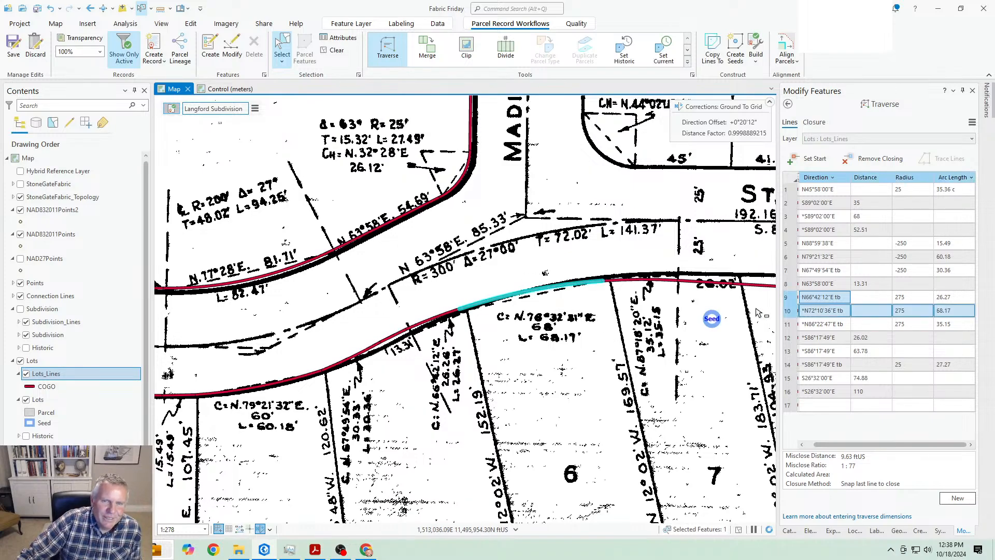
{"action": "left_click", "coordinate": [821, 311]}
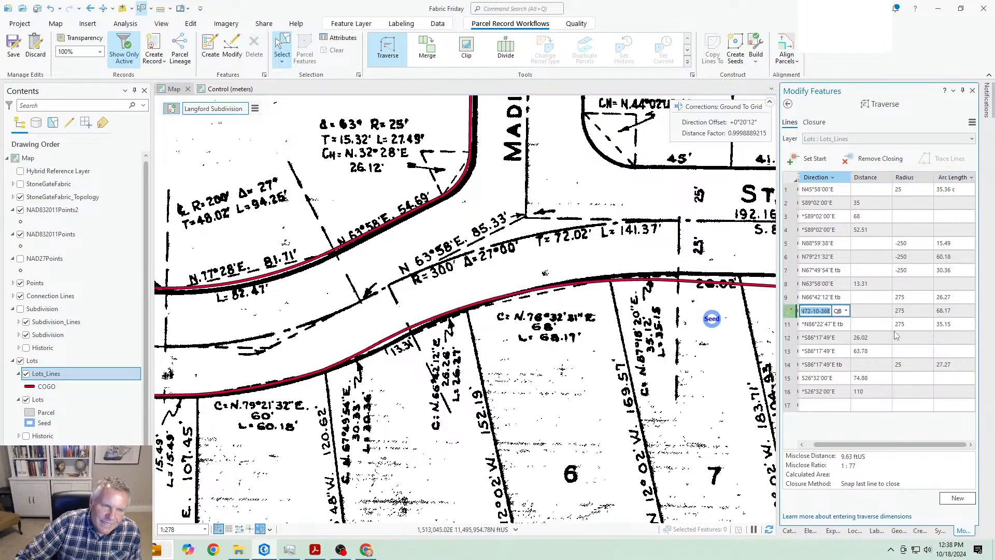
{"action": "type", "text": "76.323"}
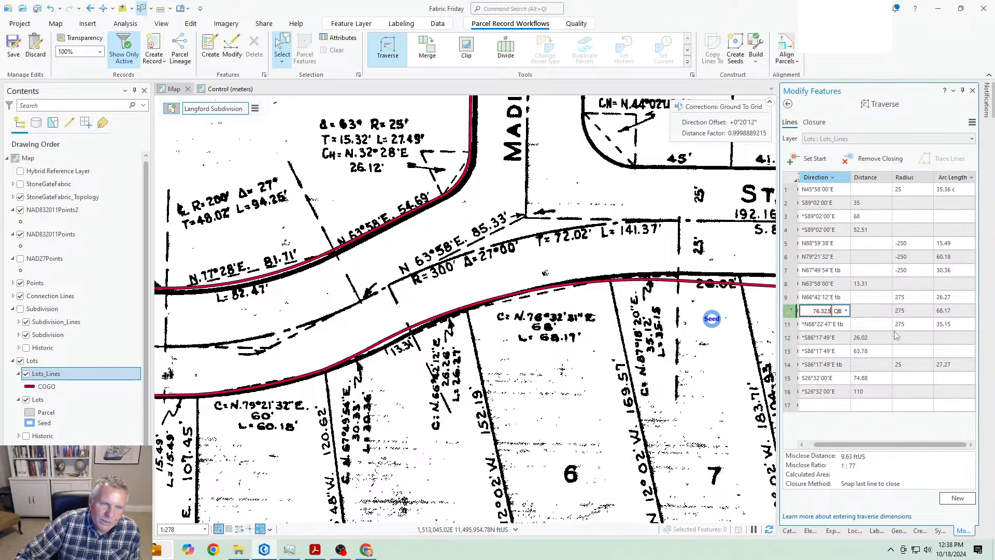
{"action": "type", "text": "1-1"}
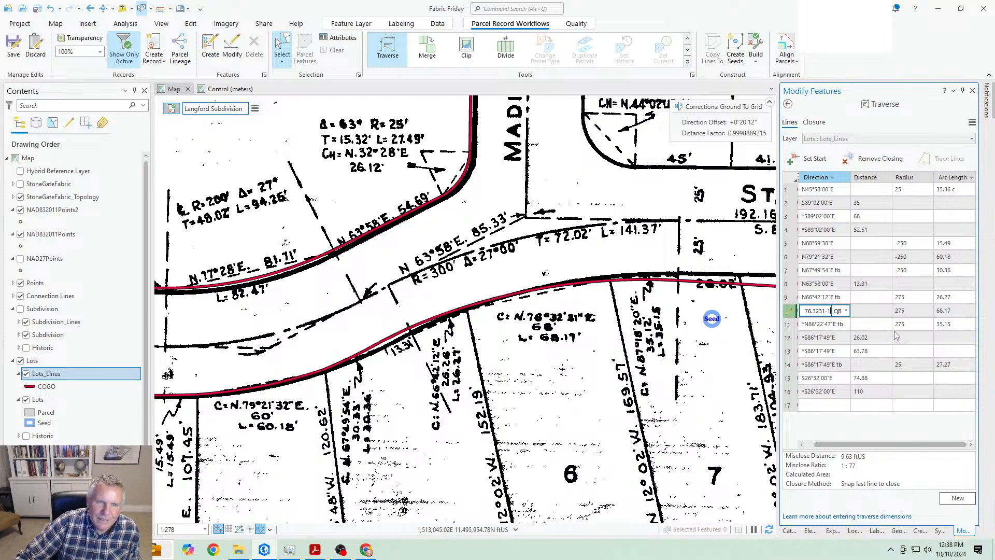
{"action": "key", "text": "Tab"}
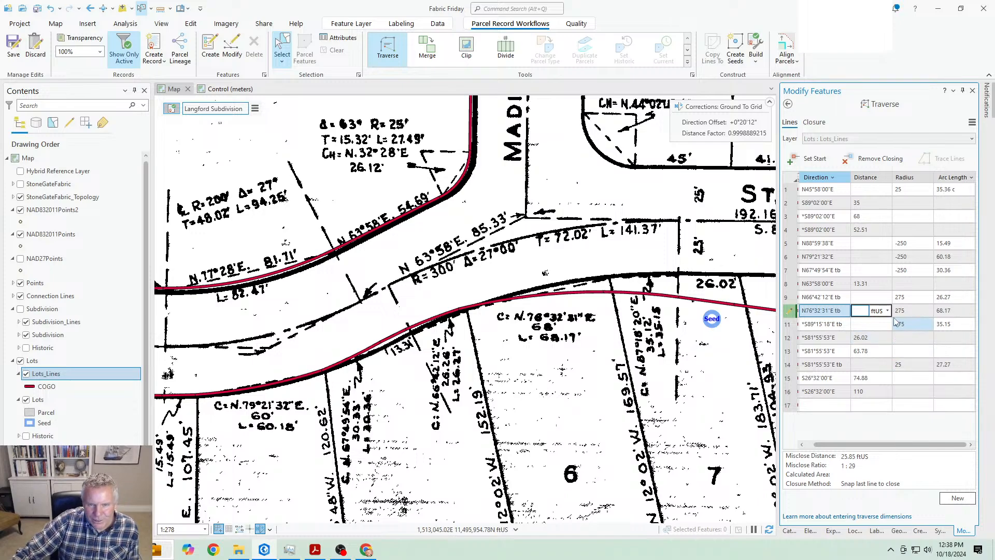
Step: Try a chord bearing of N76°32'31"E as the direction of Lot 5's 26.27 ft curve
{"action": "left_click", "coordinate": [826, 297]}
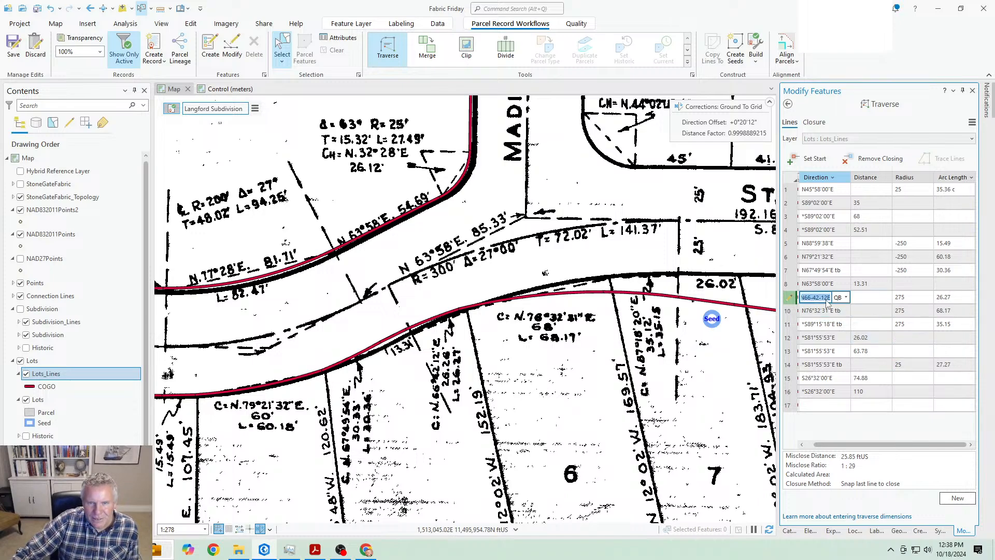
{"action": "left_click", "coordinate": [818, 298]}
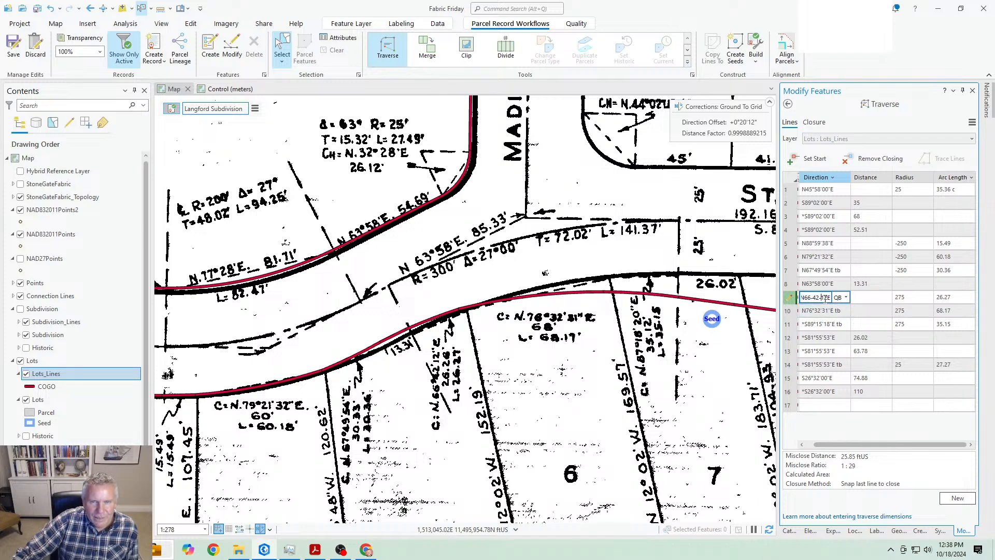
{"action": "left_click_drag", "start_coordinate": [819, 297], "coordinate": [778, 298]}
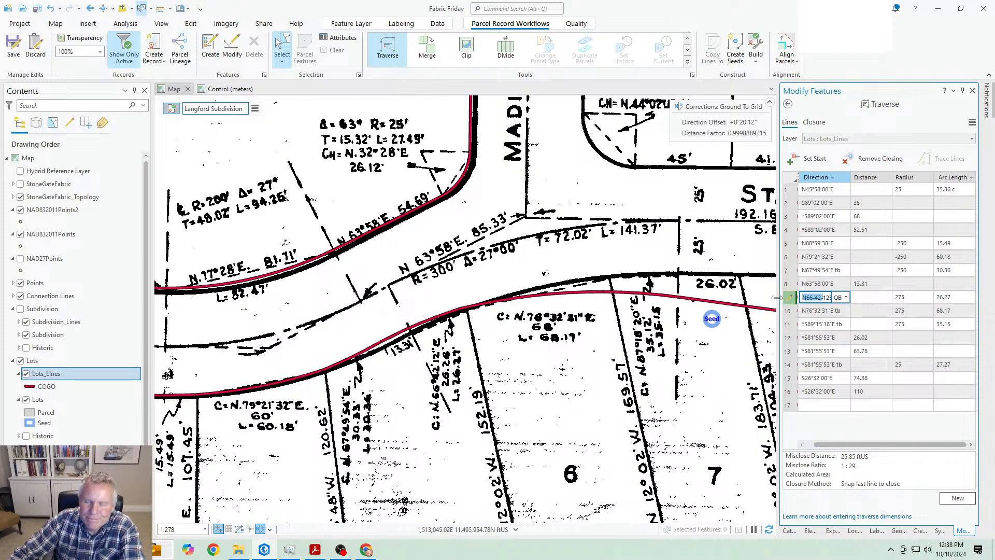
{"action": "key", "text": "BackSpace"}
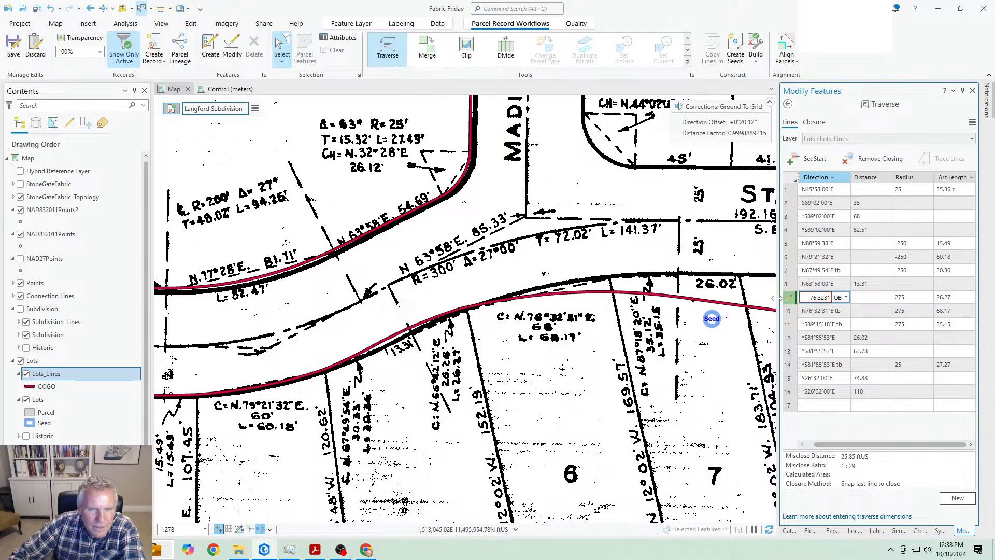
{"action": "type", "text": "76.3231-1cb"}
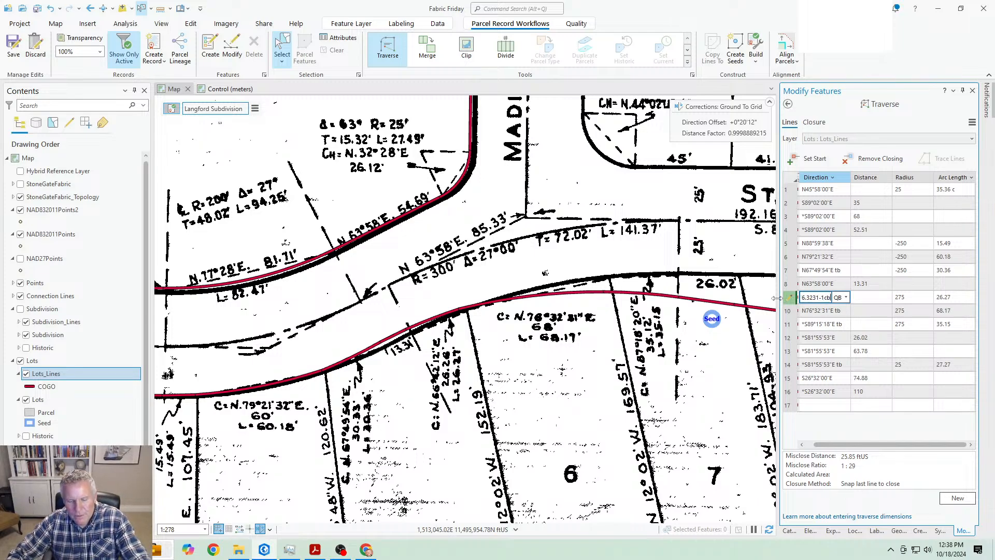
{"action": "key", "text": "Tab"}
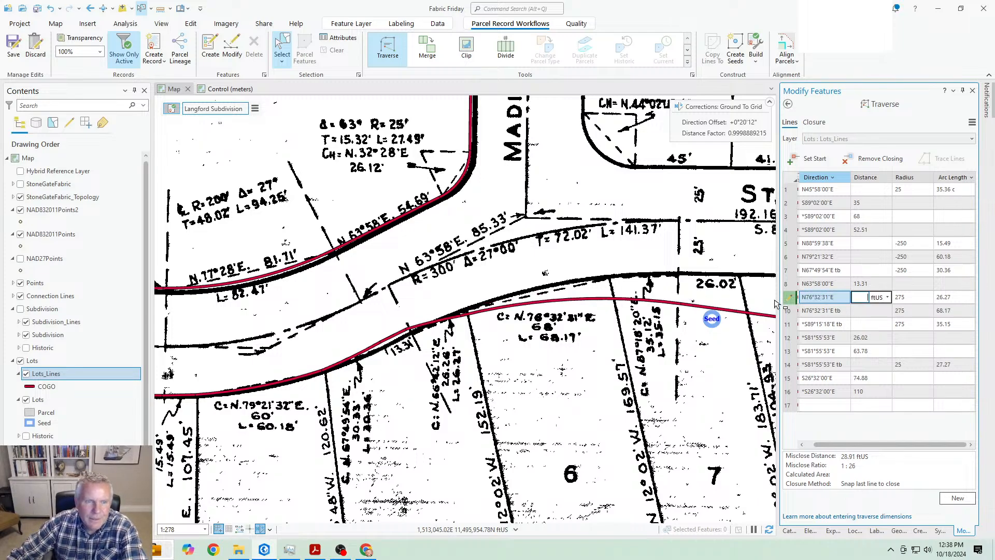
Step: Re-enter the direction of Lot 5's 30.36 ft frontage curve as a chord bearing of N67°49'54"E
{"action": "left_click", "coordinate": [358, 366]}
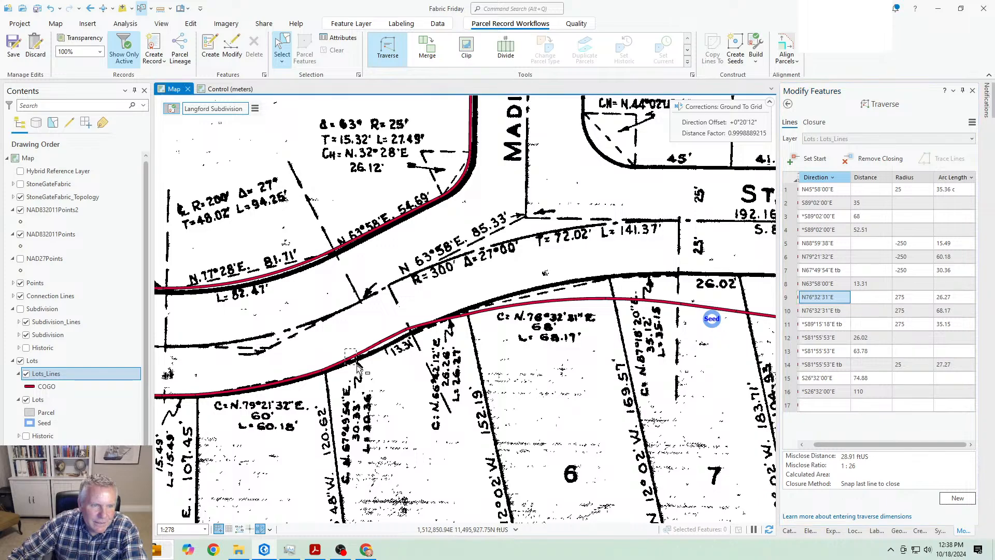
{"action": "left_click", "coordinate": [358, 366]}
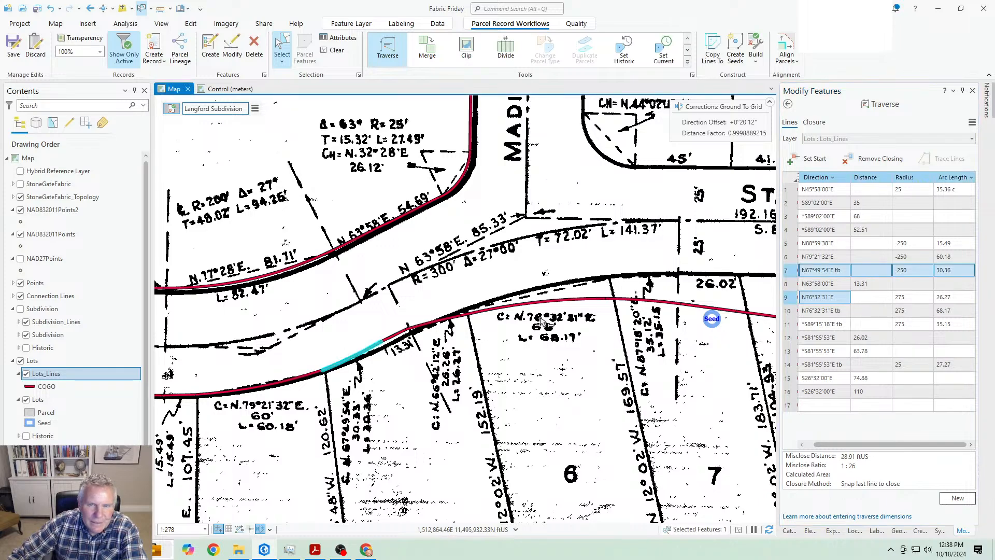
{"action": "left_click", "coordinate": [803, 271]}
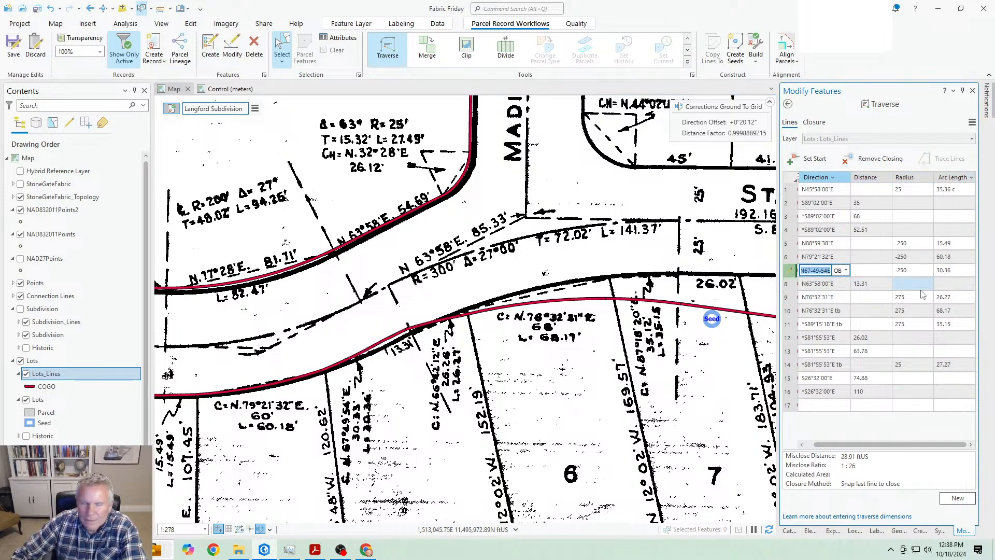
{"action": "type", "text": "67.4"}
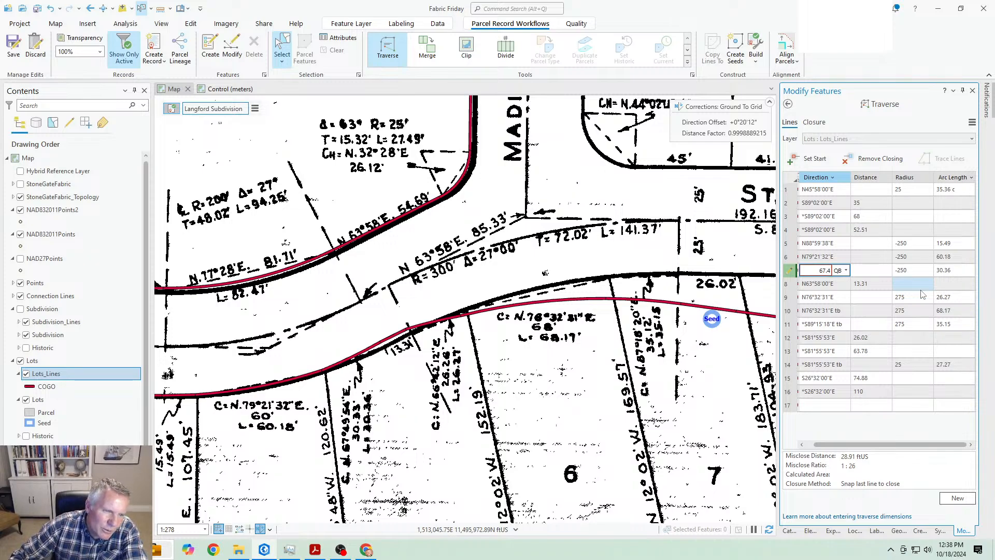
{"action": "type", "text": "954-1cb"}
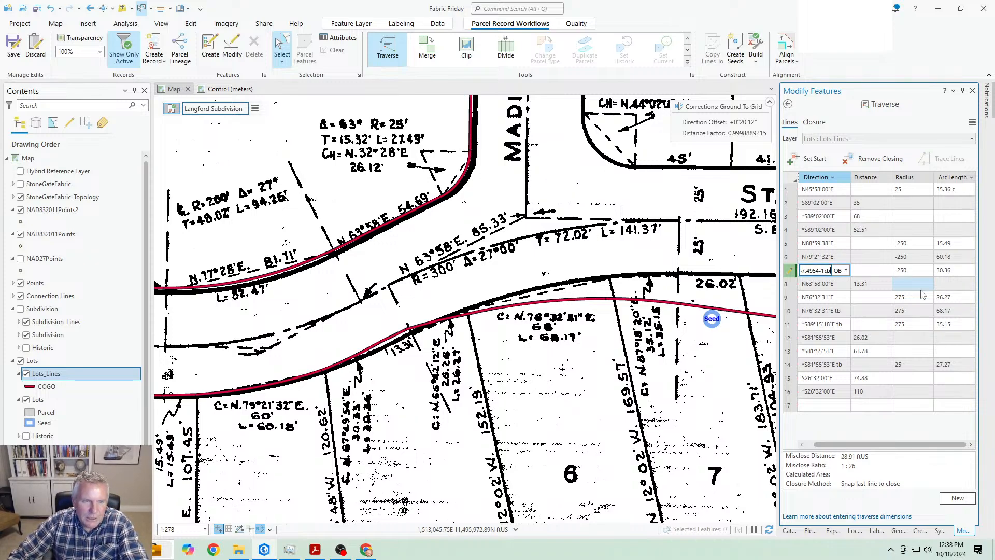
{"action": "key", "text": "Tab"}
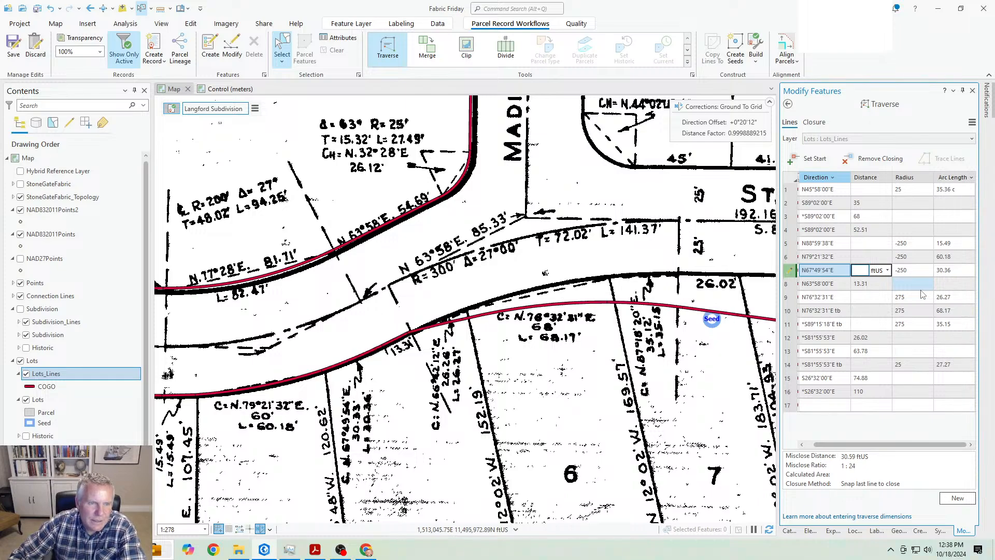
Step: Set the direction of Lot 5's 26.27 ft frontage curve to the chord bearing N66°42'12"E
{"action": "left_click", "coordinate": [442, 318]}
{"action": "left_click_drag", "start_coordinate": [444, 357], "coordinate": [444, 358]}
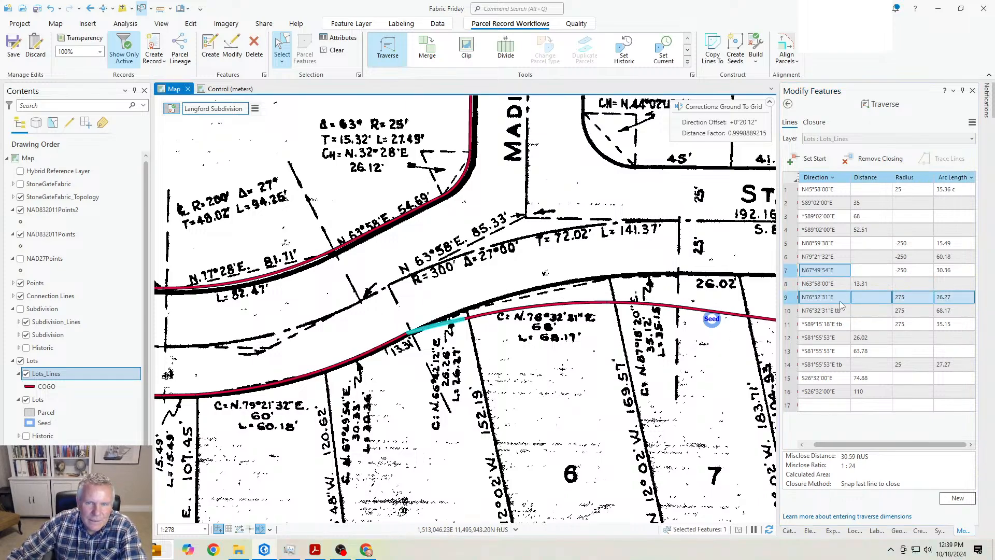
{"action": "left_click", "coordinate": [831, 297]}
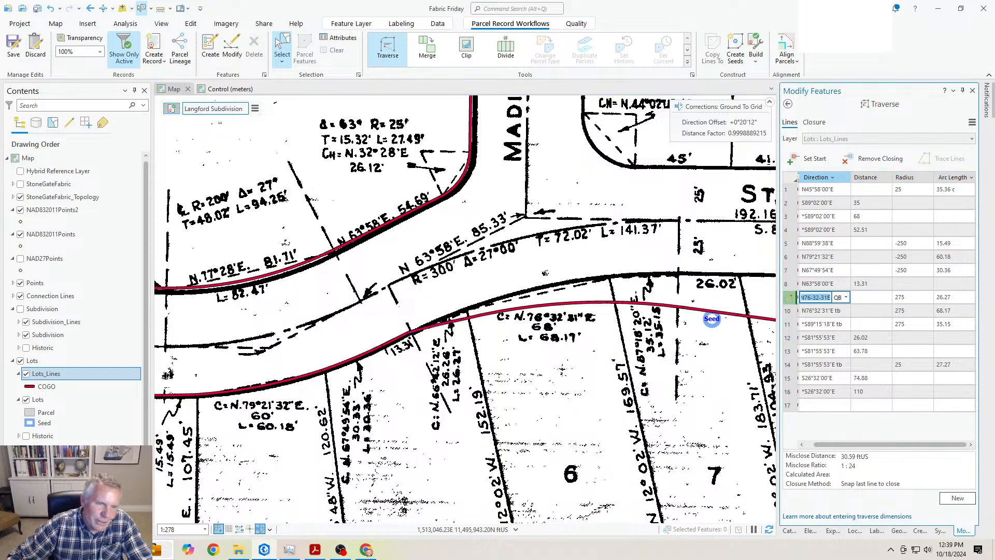
{"action": "type", "text": "66"}
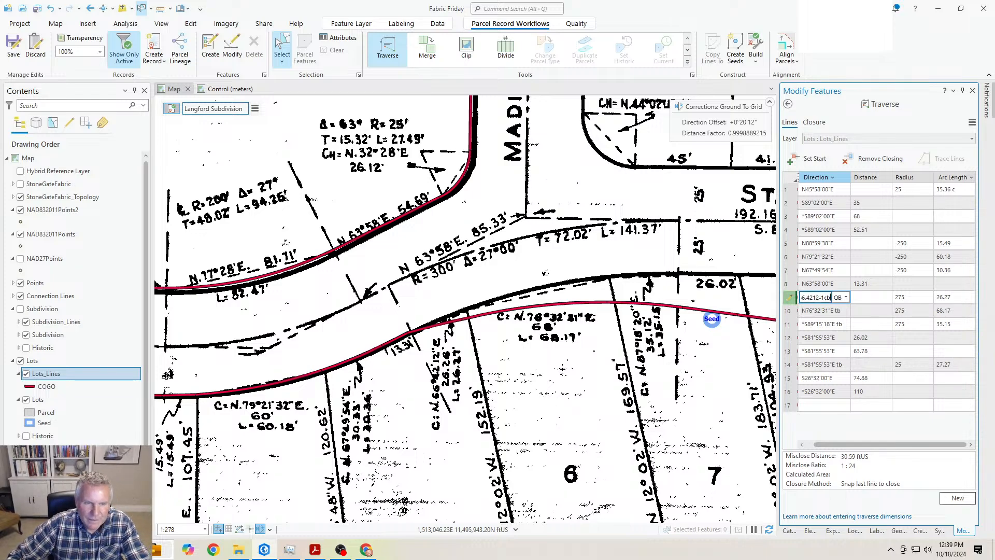
{"action": "key", "text": "Tab"}
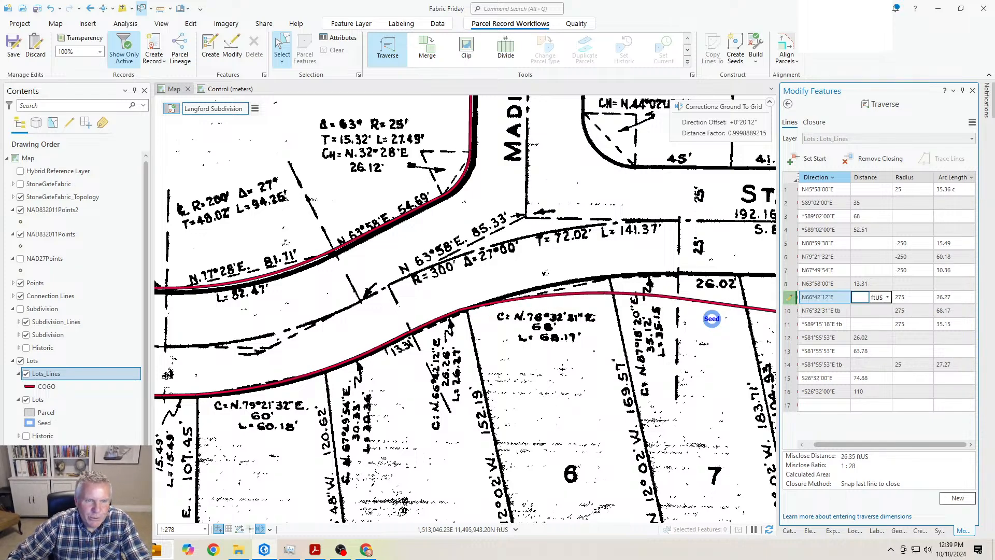
Step: Set the direction of Lot 6's 68.17 ft frontage curve to the chord bearing N76°32'31"E
{"action": "left_click", "coordinate": [563, 294]}
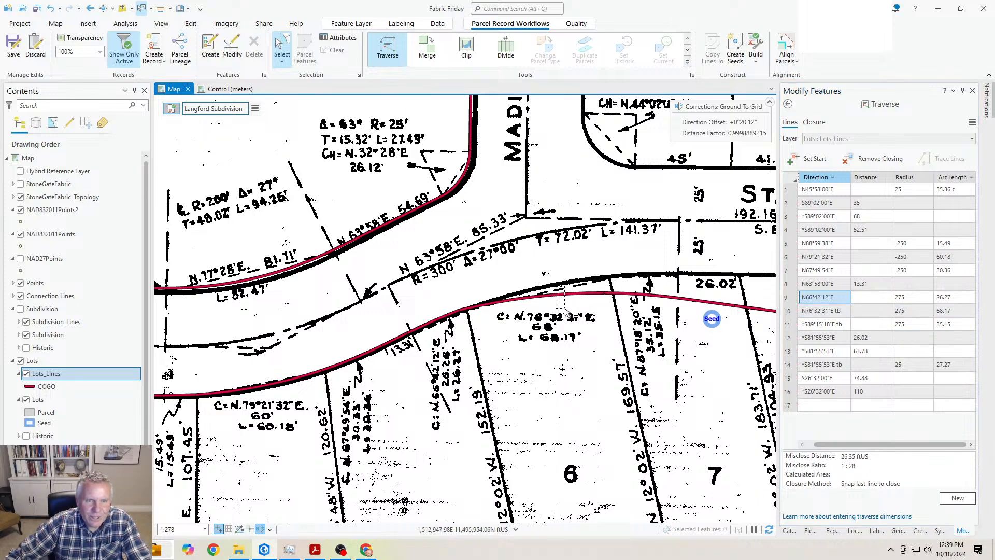
{"action": "left_click", "coordinate": [826, 311]}
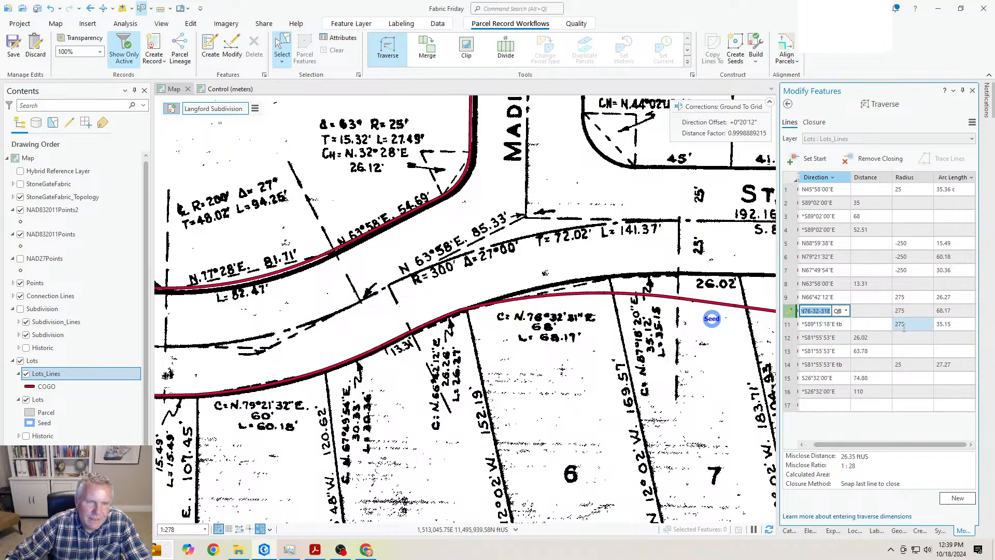
{"action": "type", "text": "76.3231-1cb"}
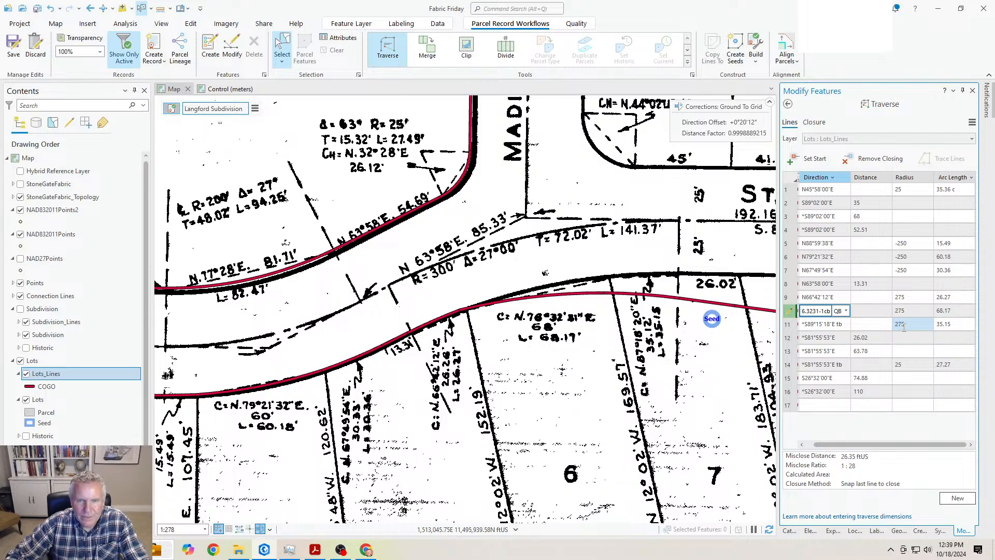
{"action": "key", "text": "Tab"}
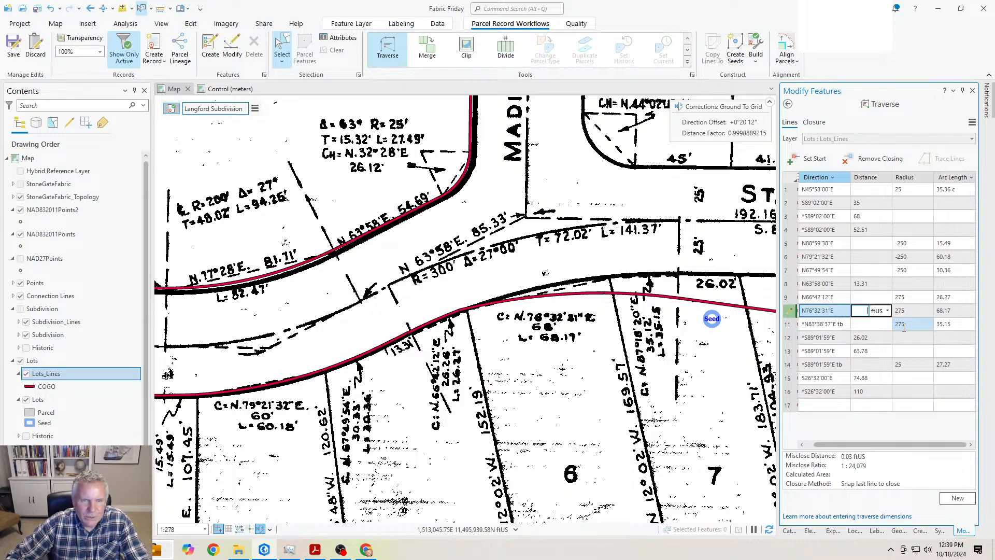
{"action": "left_click", "coordinate": [904, 326]}
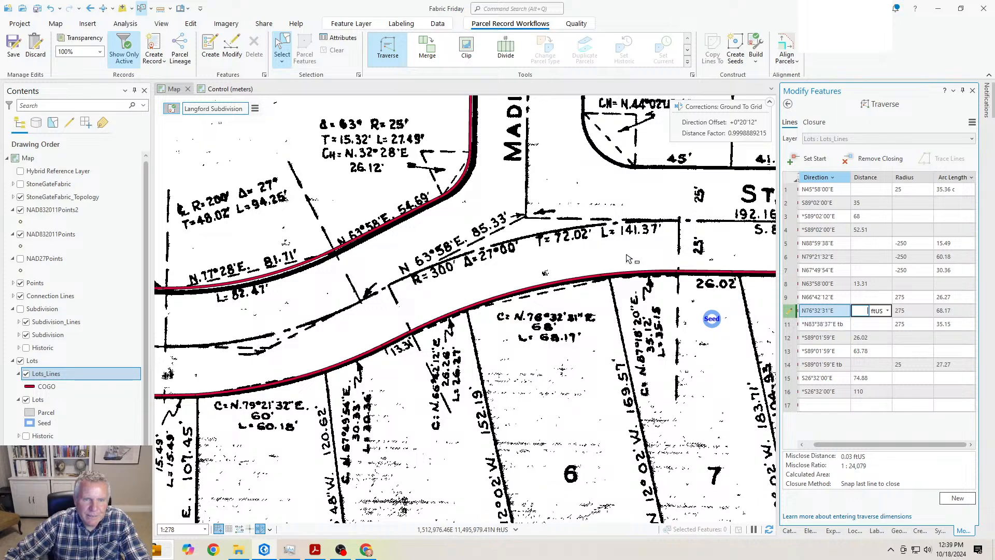
Step: Set the direction of Lot 7's 35.15 ft frontage curve to the chord bearing N87°18'20"E
{"action": "left_click", "coordinate": [819, 324]}
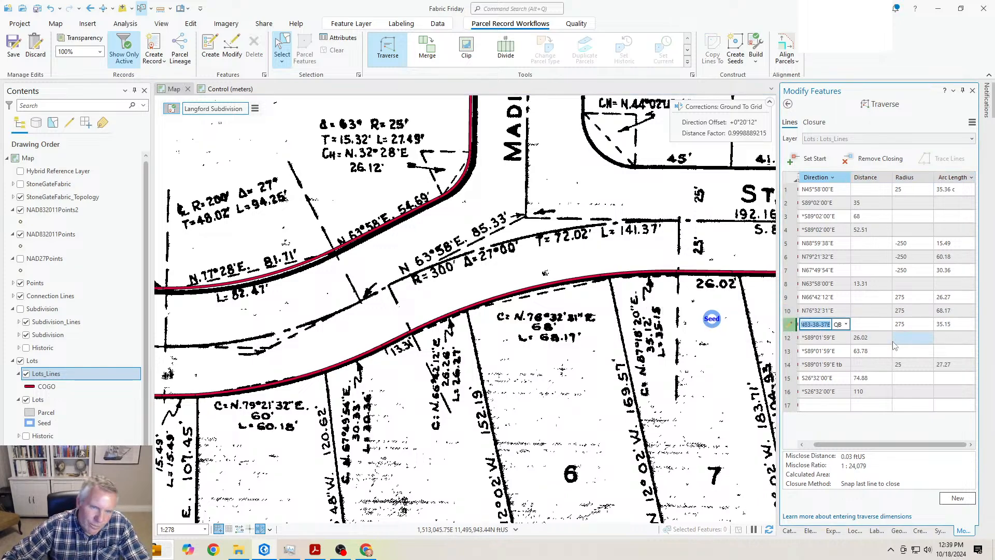
{"action": "type", "text": "87.18"}
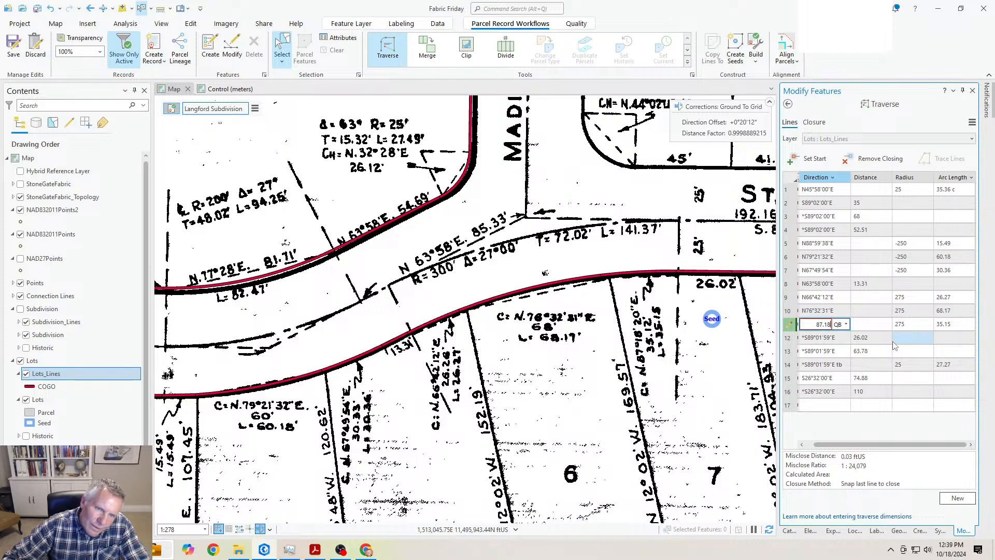
{"action": "type", "text": "20-1cb"}
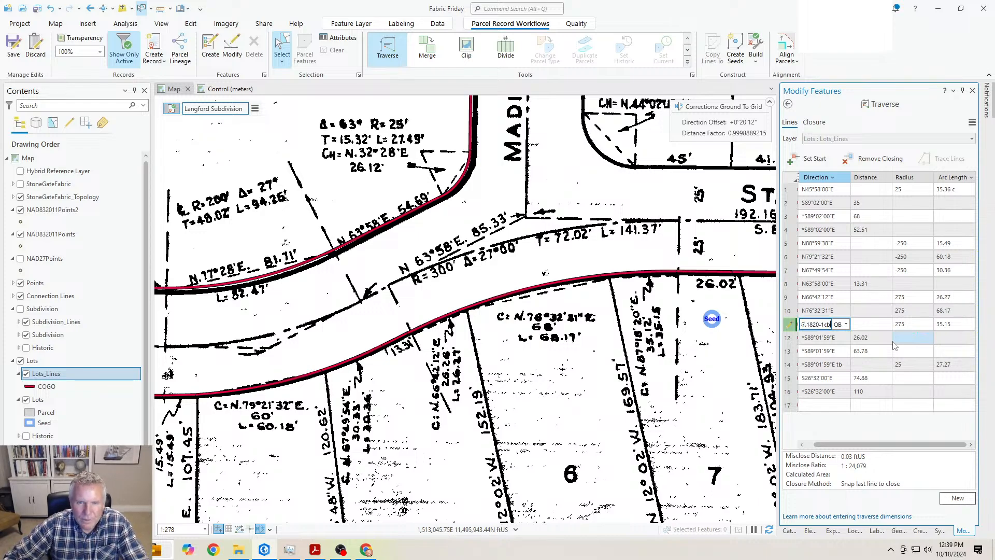
{"action": "key", "text": "Tab"}
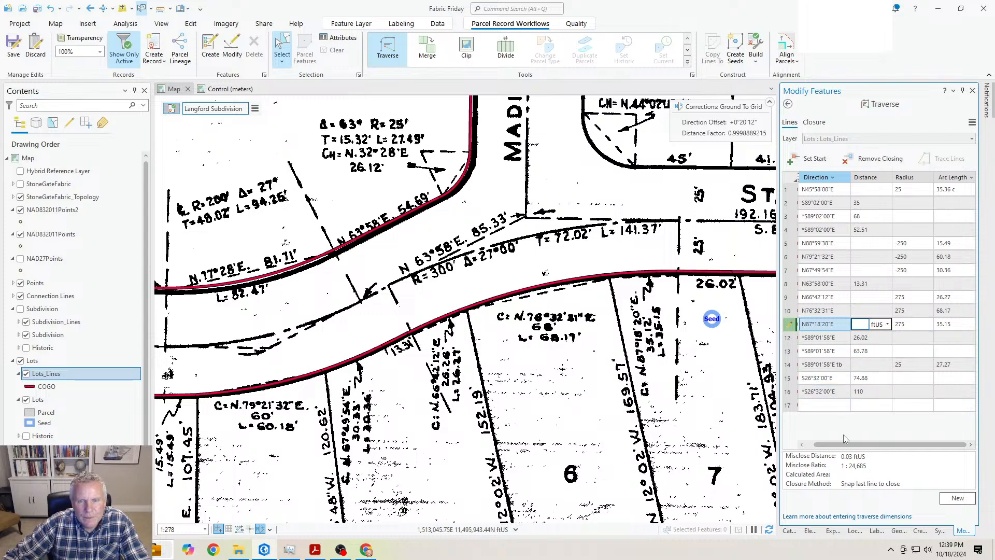
Step: Begin a new traverse starting at the south boundary endpoint at Lot 10's corner on Boughton Street
{"action": "scroll", "coordinate": [591, 358], "scroll_direction": "down", "scroll_amount": 2}
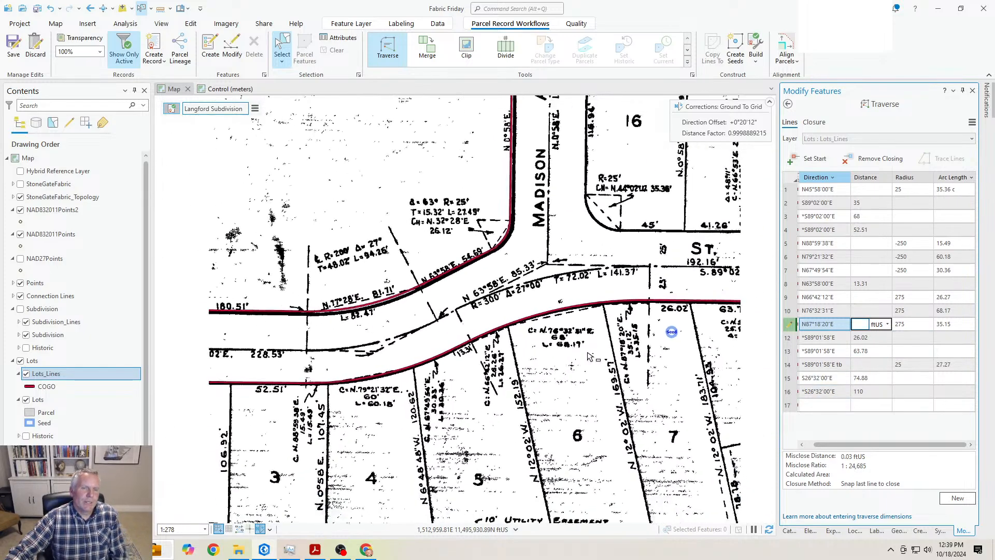
{"action": "left_click_drag", "start_coordinate": [589, 358], "coordinate": [376, 278]}
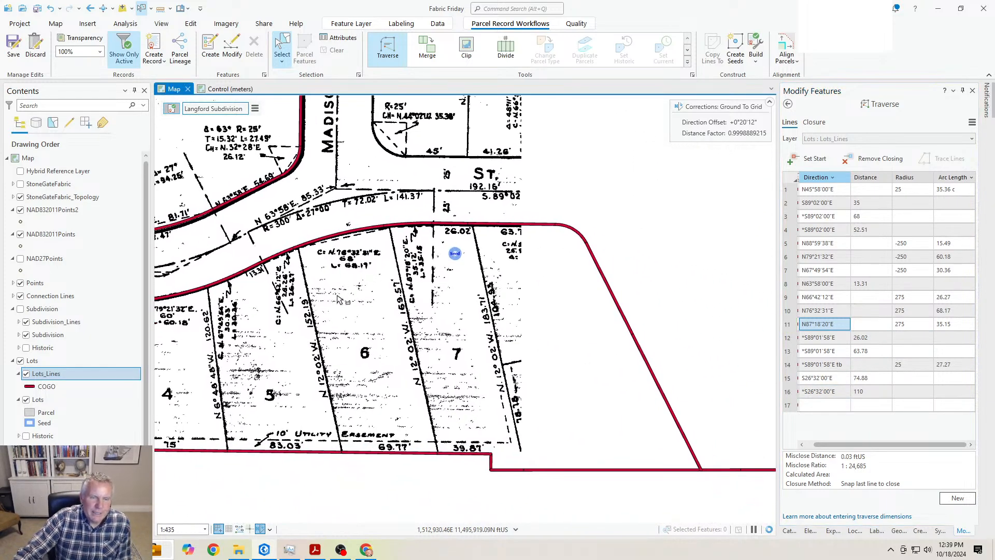
{"action": "left_click_drag", "start_coordinate": [240, 291], "coordinate": [327, 293]}
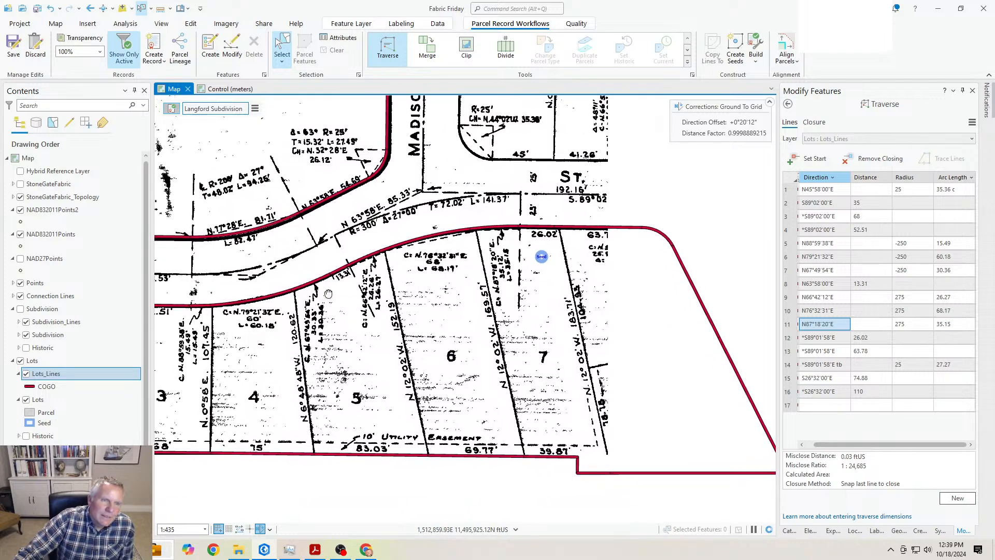
{"action": "left_click", "coordinate": [972, 122]}
{"action": "left_click", "coordinate": [902, 165]}
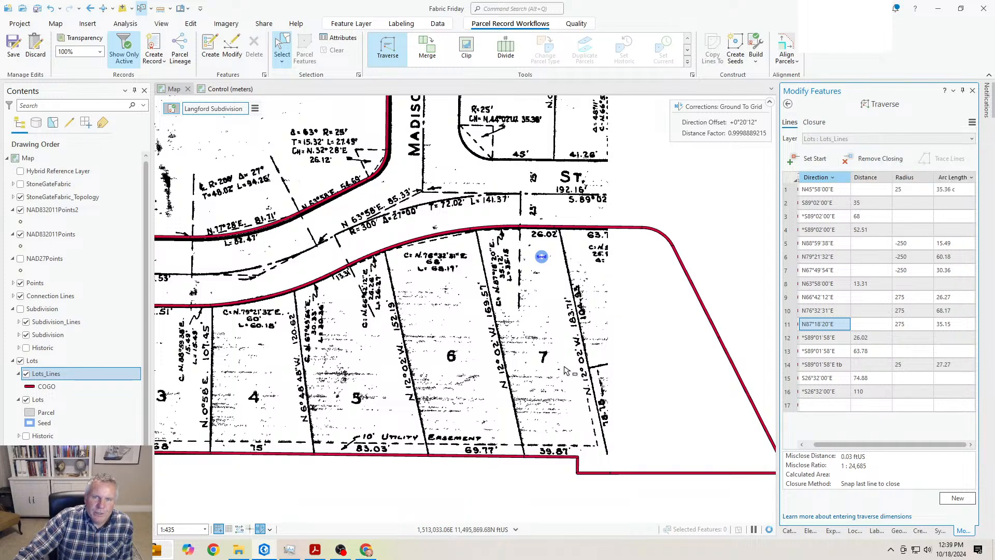
{"action": "left_click", "coordinate": [958, 498]}
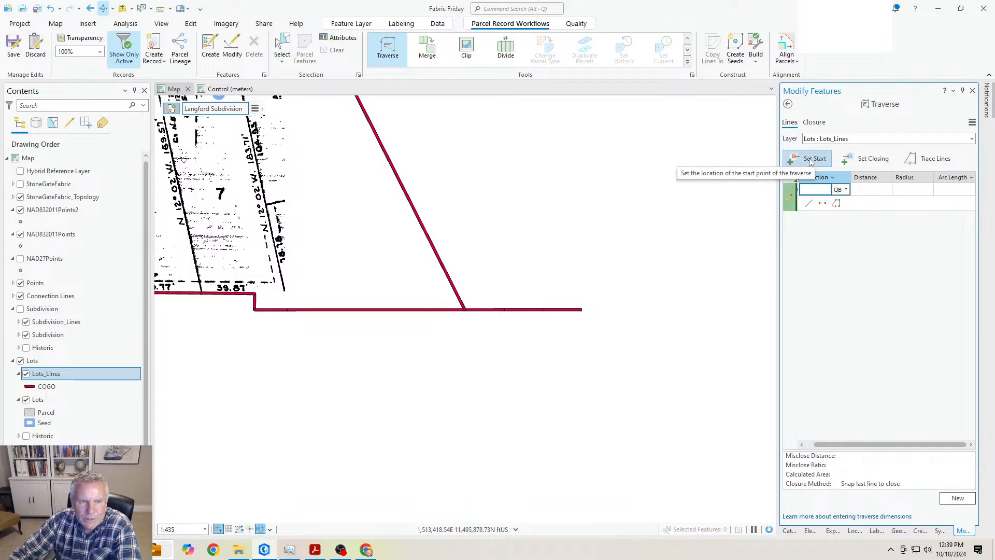
{"action": "left_click", "coordinate": [812, 160]}
{"action": "left_click", "coordinate": [541, 310]}
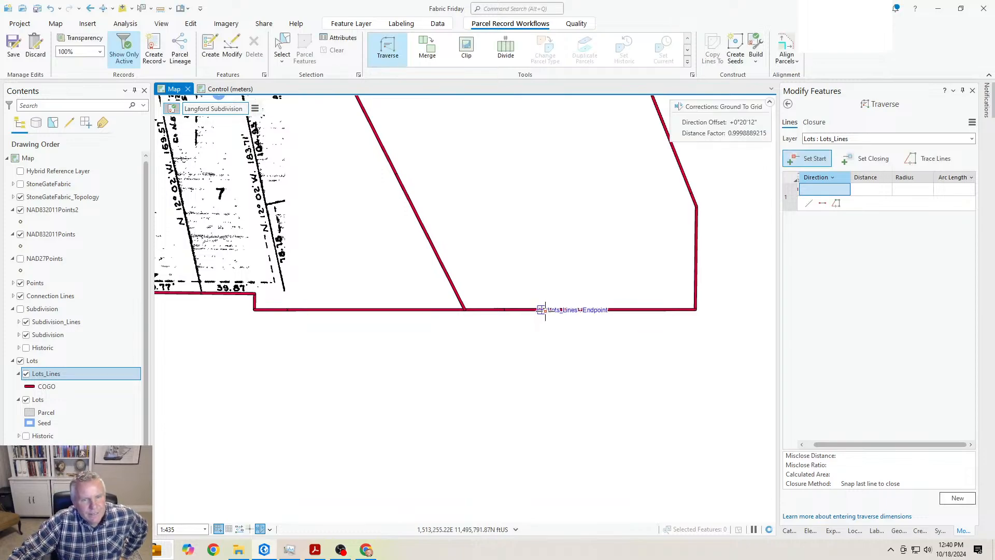
{"action": "left_click", "coordinate": [541, 310]}
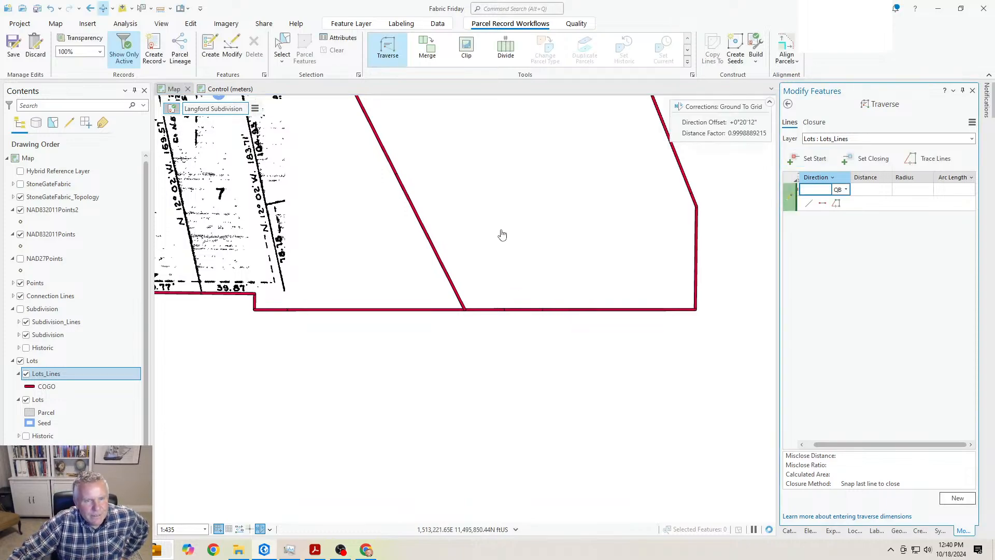
Step: Set the traverse's closing point at the northwest corner of Lot 16 on Madison Avenue
{"action": "scroll", "coordinate": [502, 235], "scroll_direction": "down", "scroll_amount": 3}
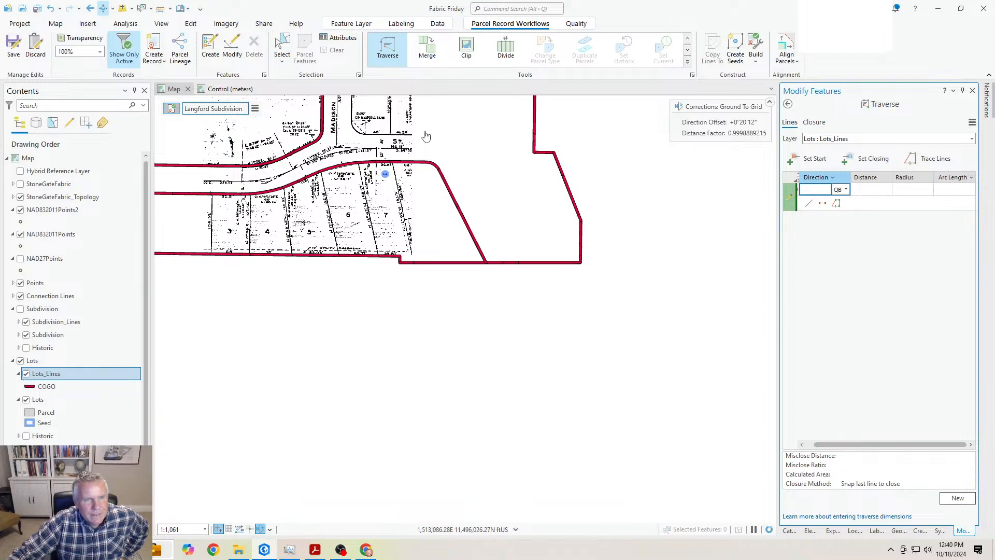
{"action": "scroll", "coordinate": [542, 327], "scroll_direction": "down", "scroll_amount": 2}
{"action": "left_click_drag", "start_coordinate": [541, 327], "coordinate": [556, 363]}
{"action": "left_click", "coordinate": [865, 159]}
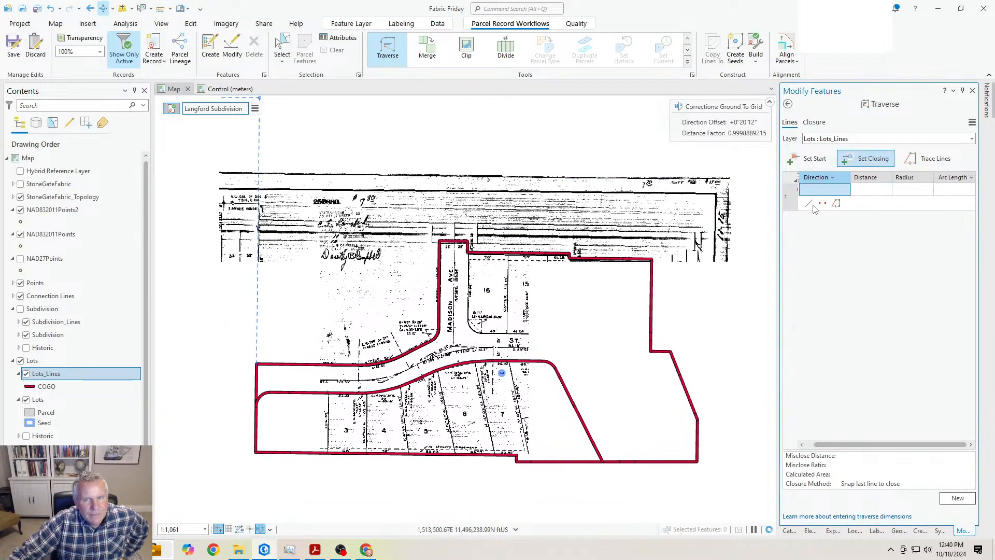
{"action": "left_click", "coordinate": [468, 254]}
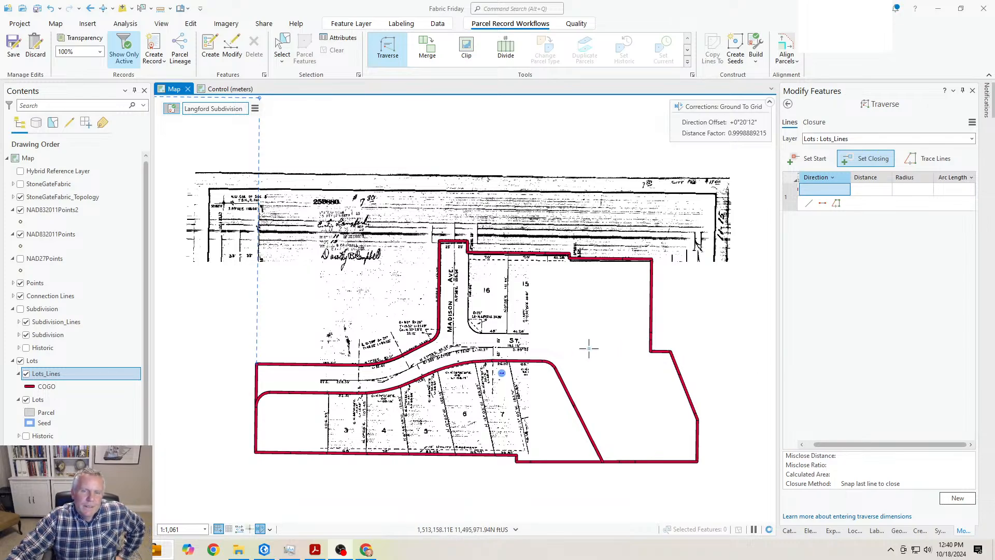
{"action": "scroll", "coordinate": [469, 253], "scroll_direction": "up", "scroll_amount": 4}
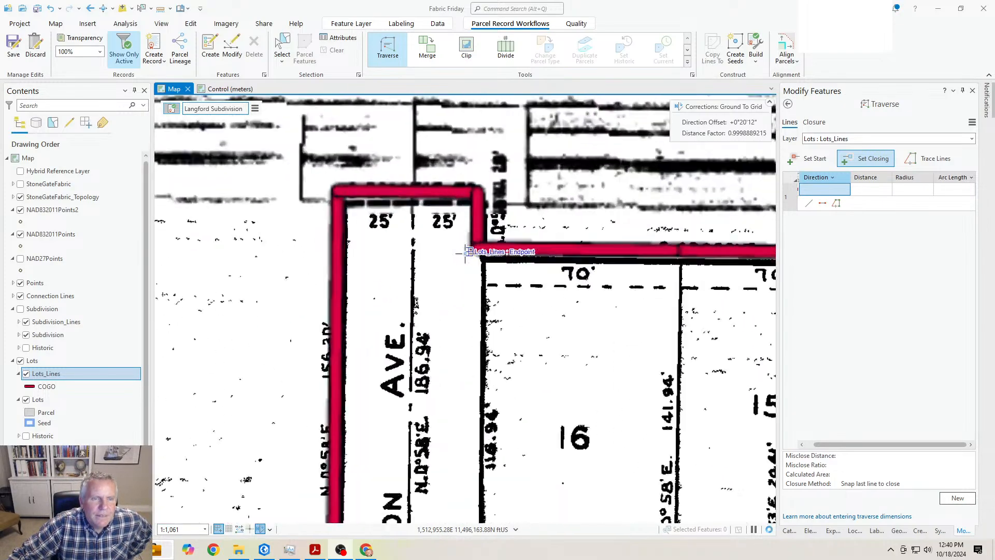
{"action": "left_click", "coordinate": [472, 253]}
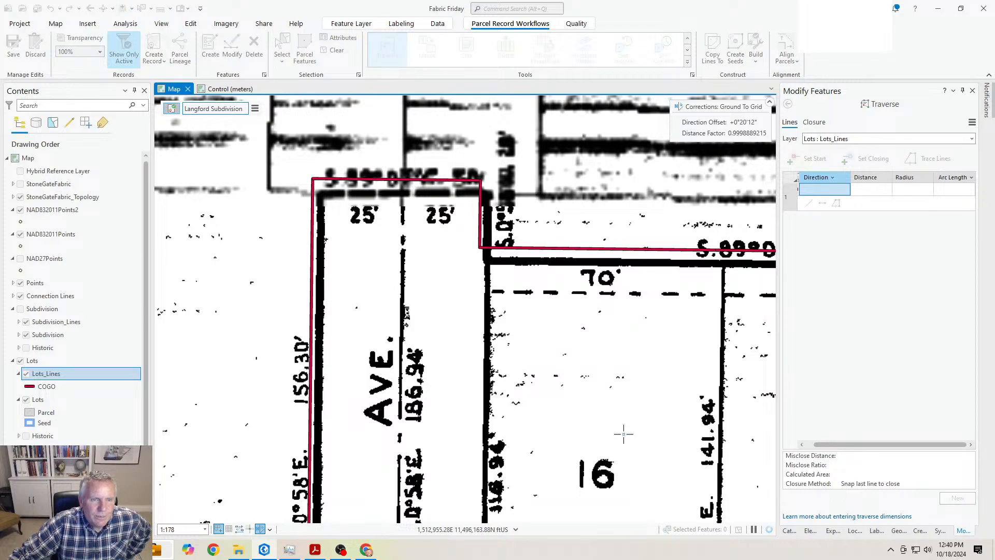
Step: Traverse the Boughton Street frontages of Lots 10 and 11 as two 70 ft lines bearing N26°32'00"W
{"action": "scroll", "coordinate": [564, 406], "scroll_direction": "up", "scroll_amount": 5}
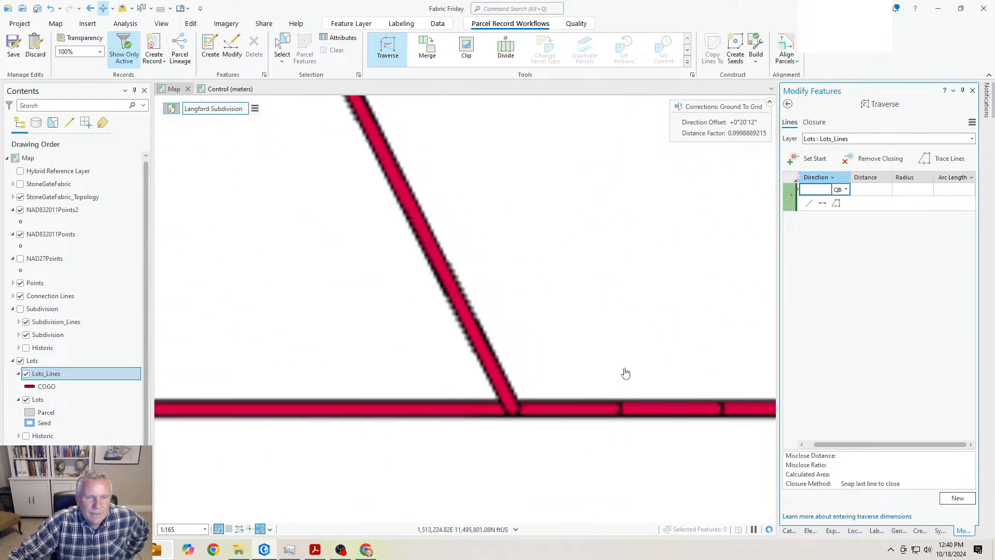
{"action": "left_click_drag", "start_coordinate": [482, 359], "coordinate": [438, 369]}
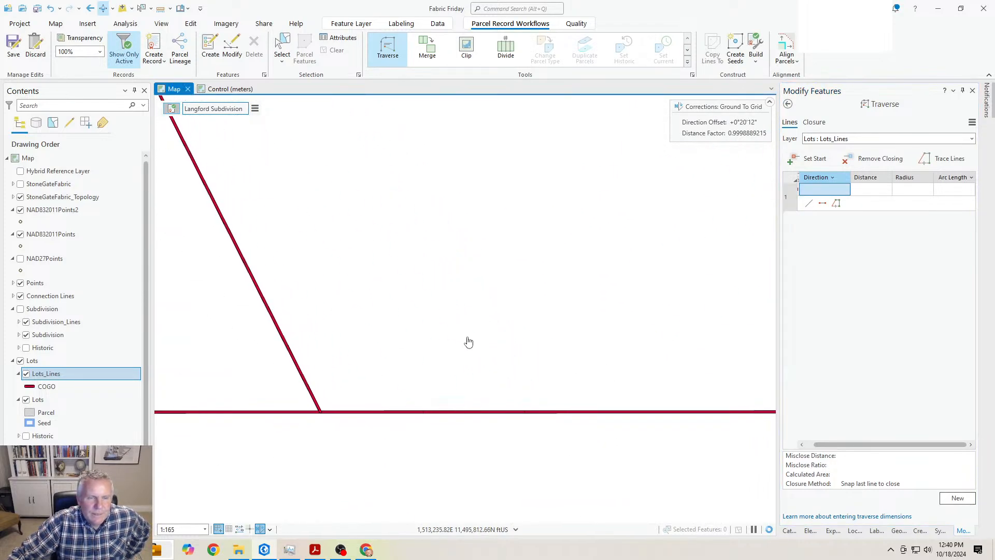
{"action": "scroll", "coordinate": [469, 337], "scroll_direction": "down", "scroll_amount": 2}
{"action": "left_click_drag", "start_coordinate": [483, 290], "coordinate": [487, 338]}
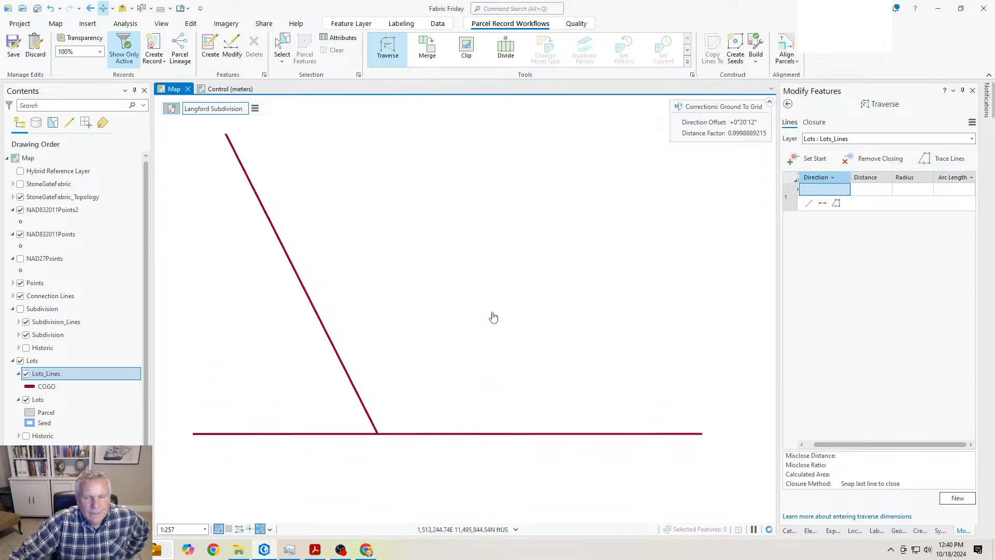
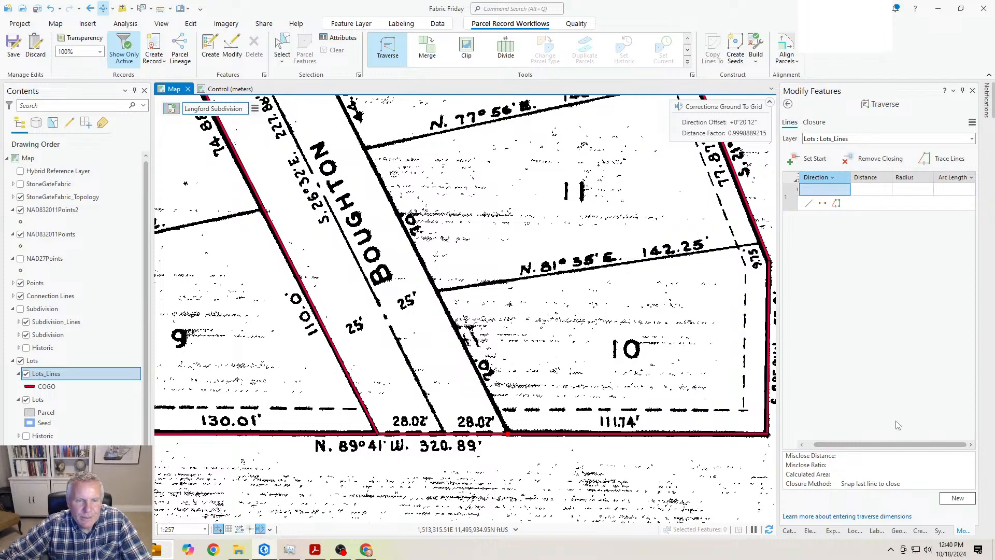
{"action": "left_click", "coordinate": [810, 159]}
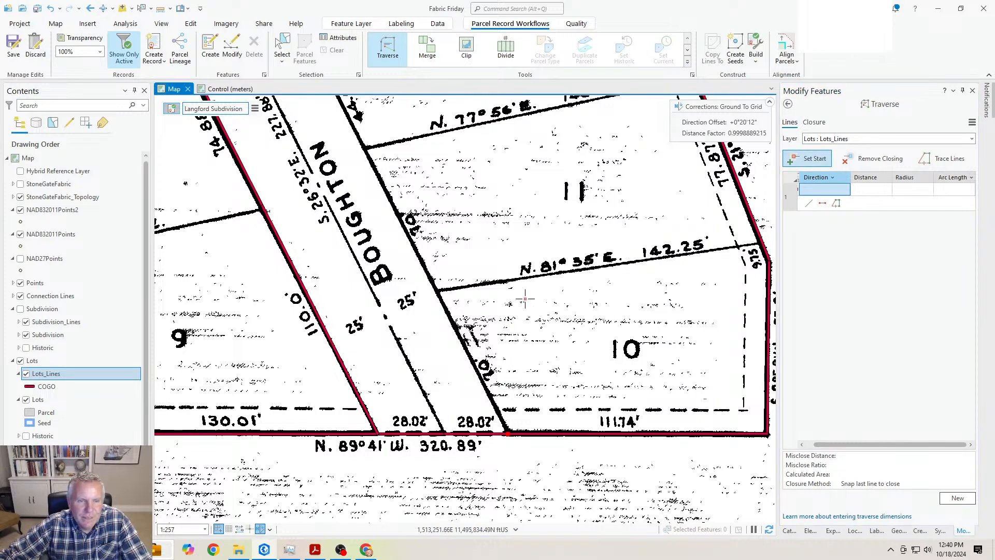
{"action": "left_click", "coordinate": [818, 190]}
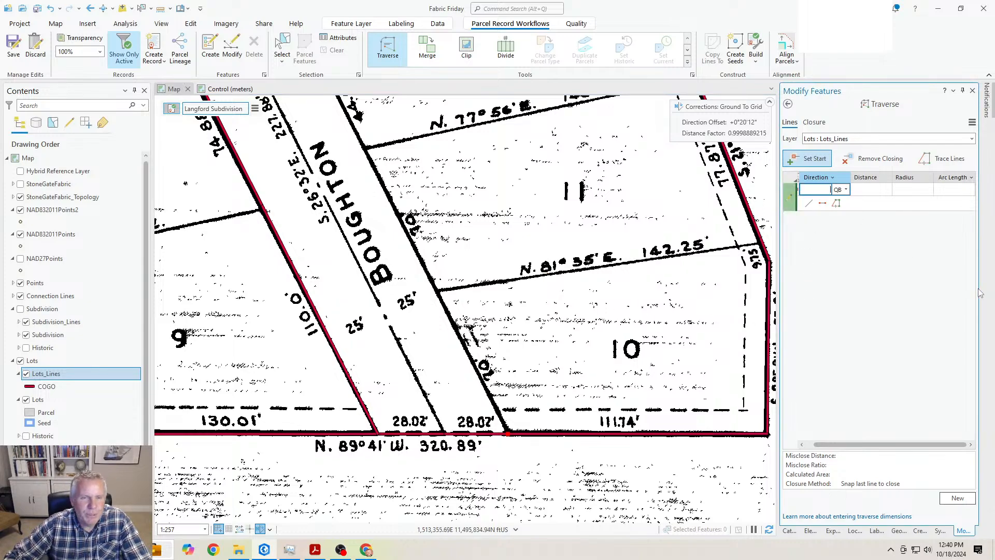
{"action": "type", "text": "26"}
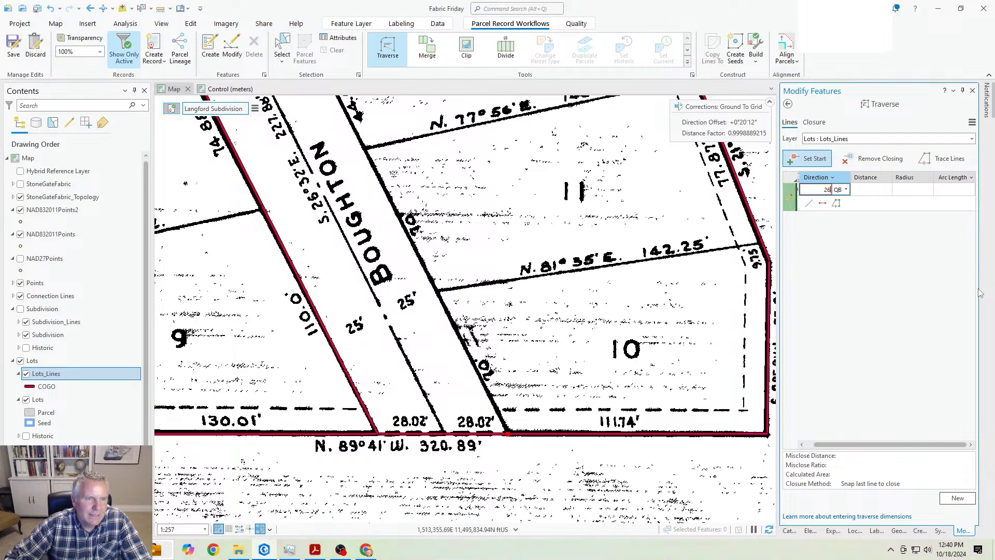
{"action": "type", "text": ".32-4"}
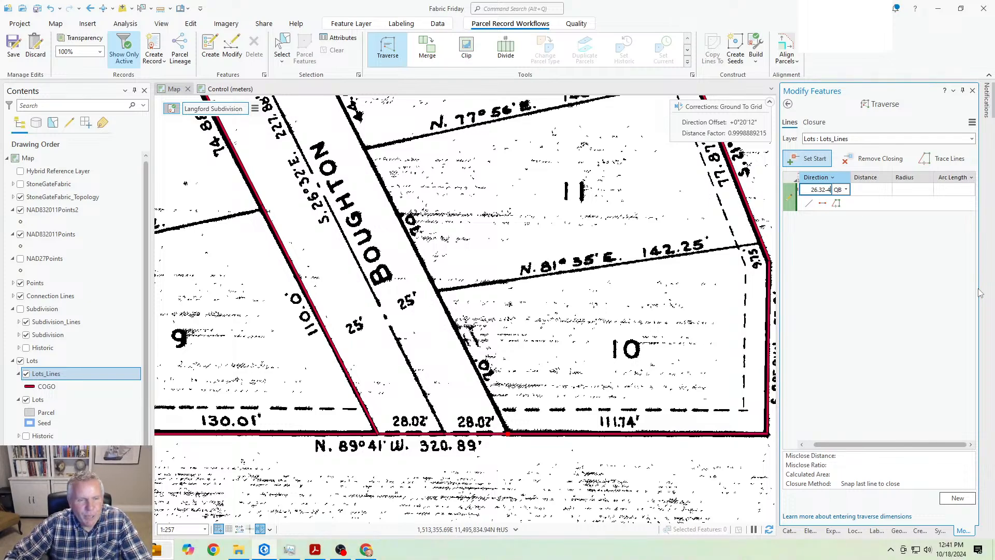
{"action": "key", "text": "Tab"}
{"action": "type", "text": "70"}
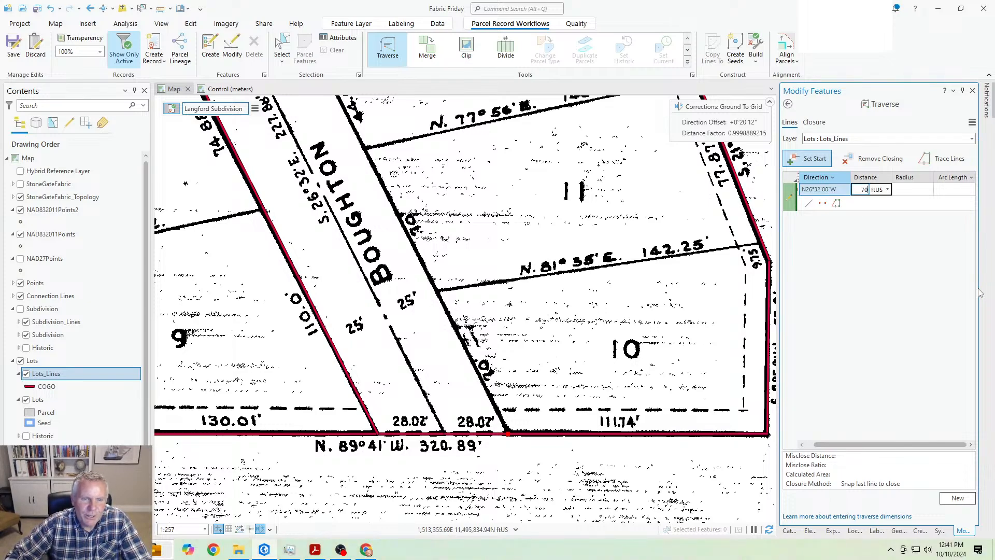
{"action": "key", "text": "Return"}
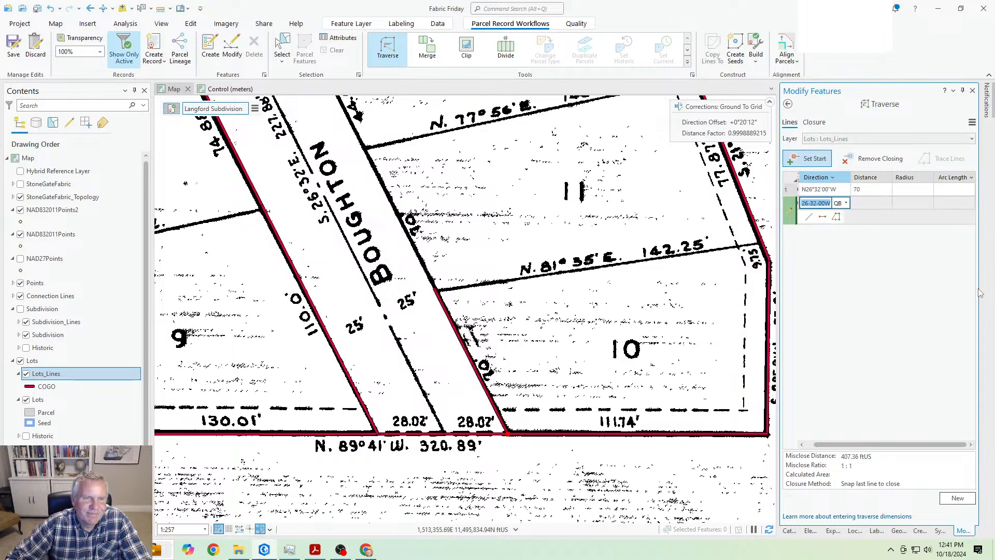
{"action": "key", "text": "Tab"}
{"action": "key", "text": "Return"}
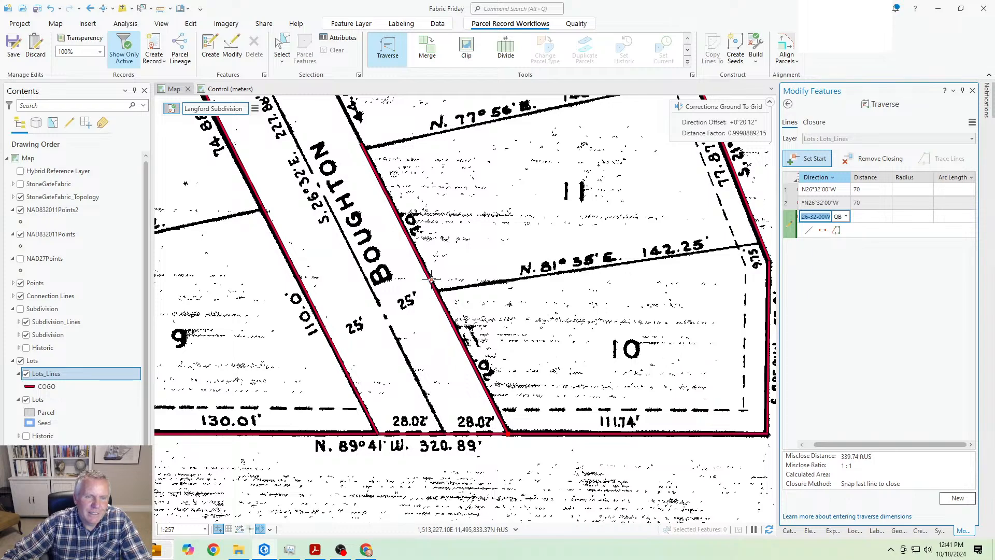
Step: Continue the traverse along Lot 12's straight frontage for 44.64 ft, keeping the N26°32'00"W direction
{"action": "left_click_drag", "start_coordinate": [396, 162], "coordinate": [525, 434]}
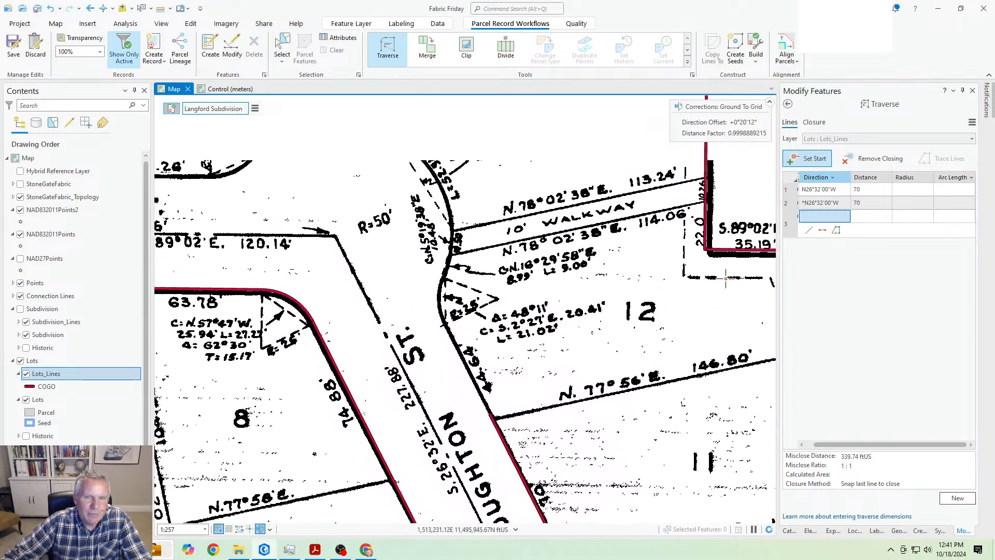
{"action": "left_click", "coordinate": [905, 268]}
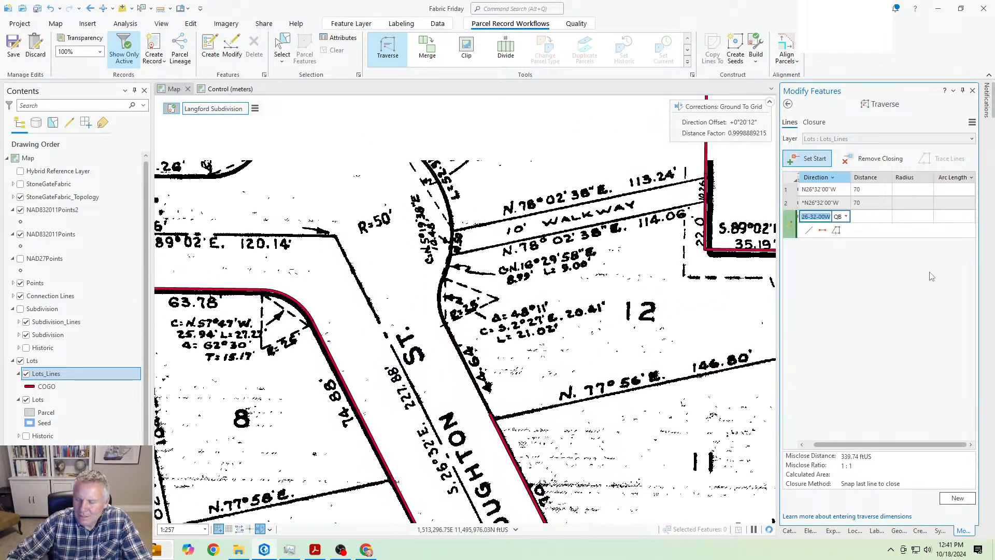
{"action": "key", "text": "Return"}
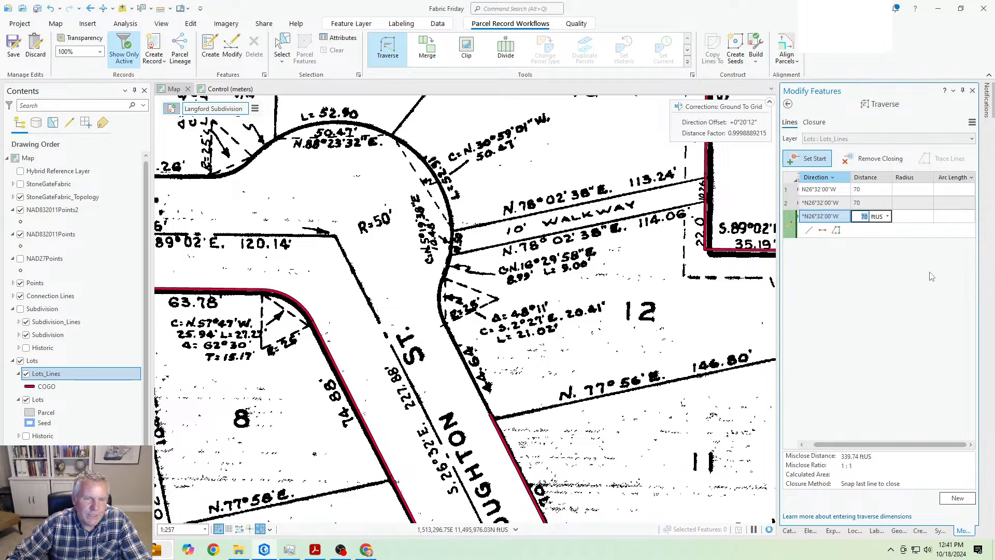
{"action": "type", "text": "44.64"}
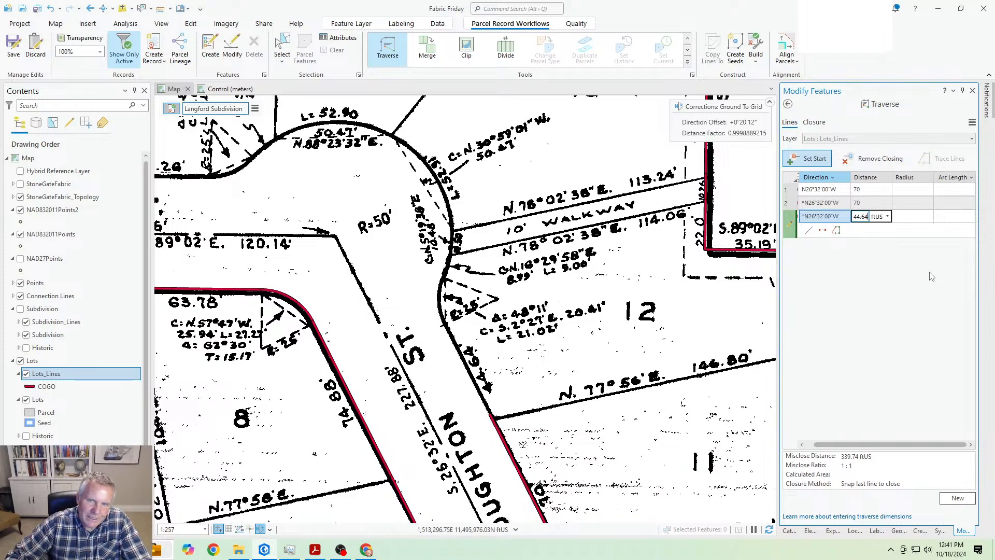
{"action": "key", "text": "Return"}
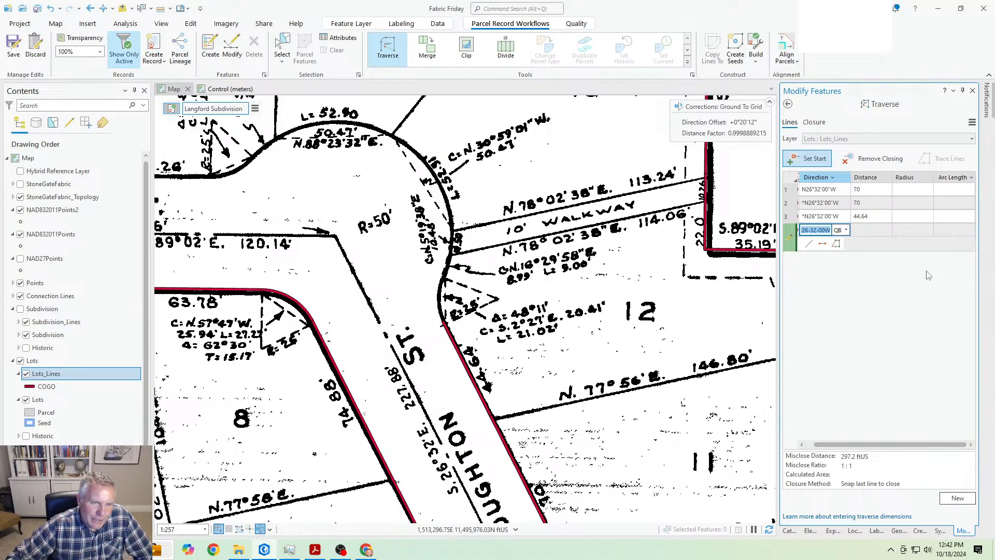
Step: Enter Lot 12's first frontage curve with direction N2°27'00"W, radius 25 ft and arc length 21.02 ft
{"action": "type", "text": "2"}
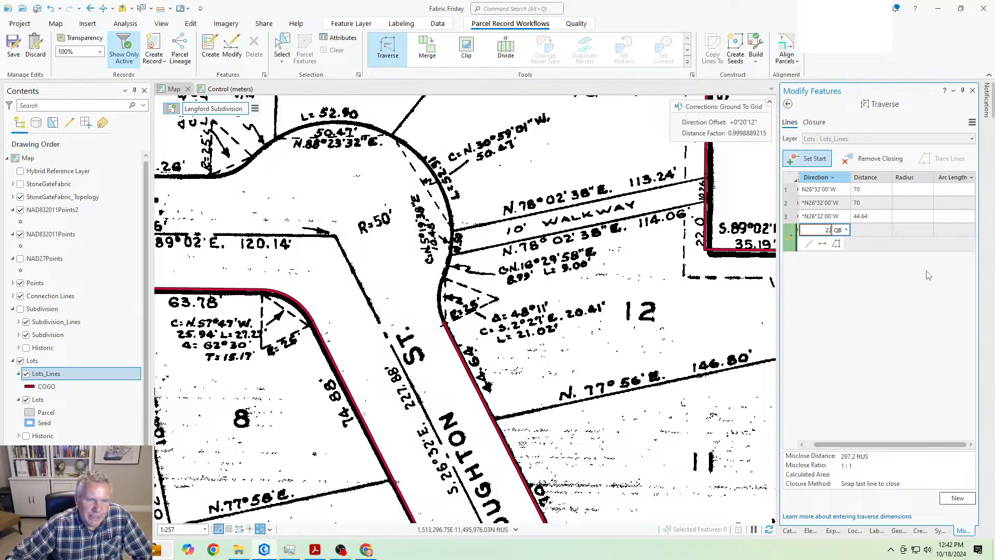
{"action": "type", "text": ".27-4"}
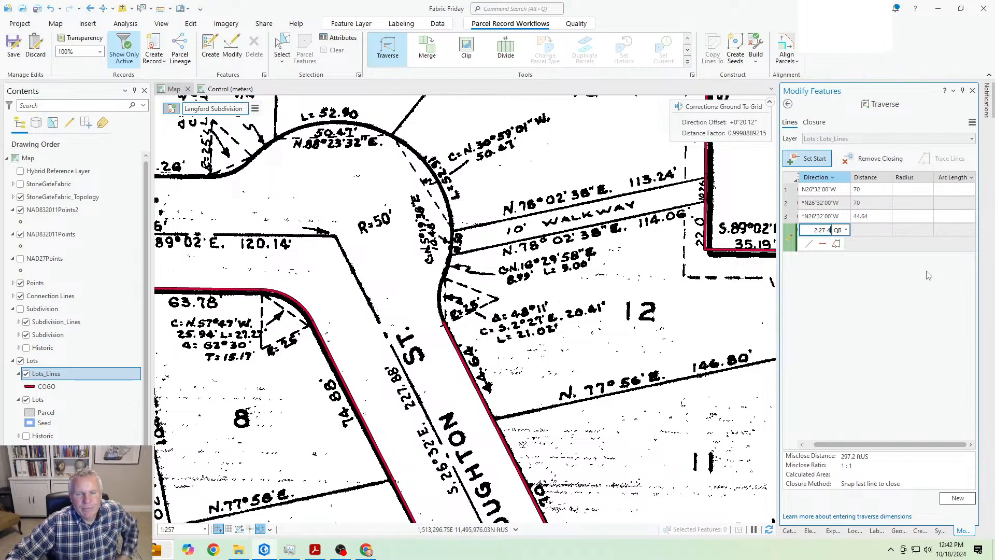
{"action": "key", "text": "Tab"}
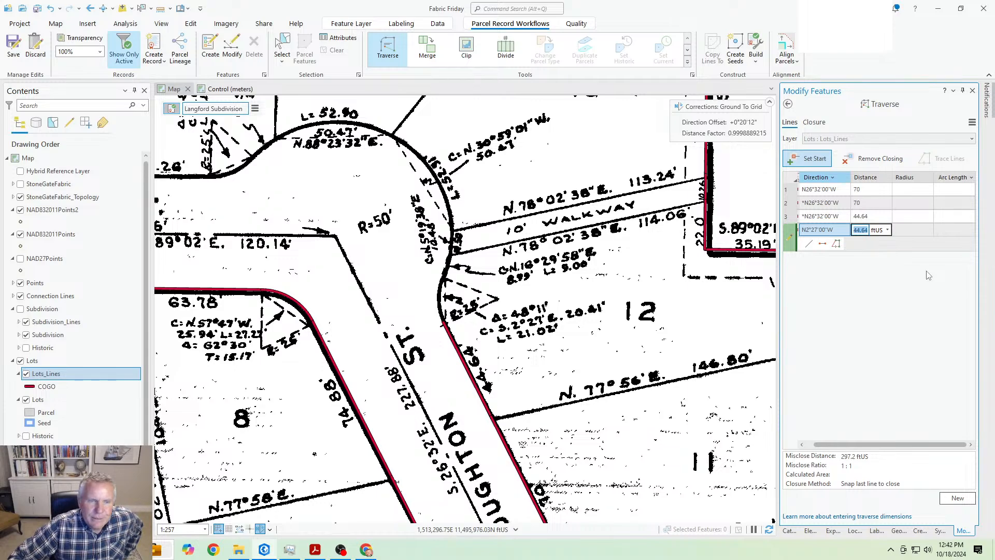
{"action": "type", "text": "0"}
{"action": "key", "text": "Tab"}
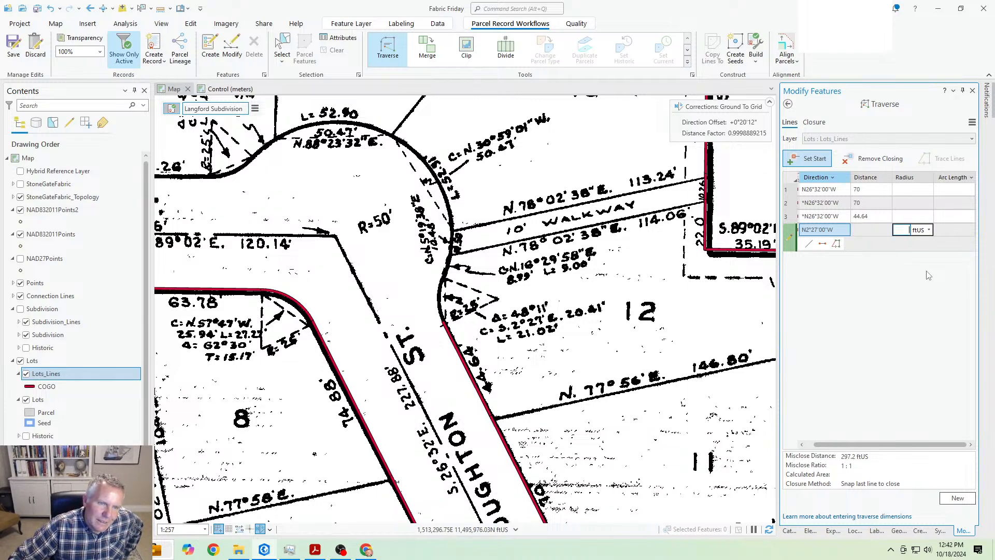
{"action": "type", "text": "25"}
{"action": "key", "text": "Tab"}
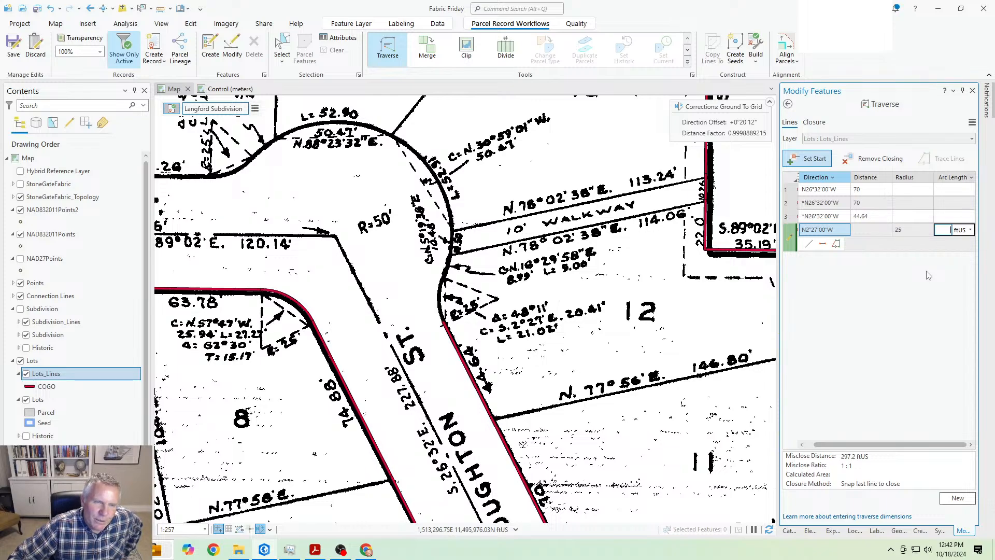
{"action": "type", "text": "21.02"}
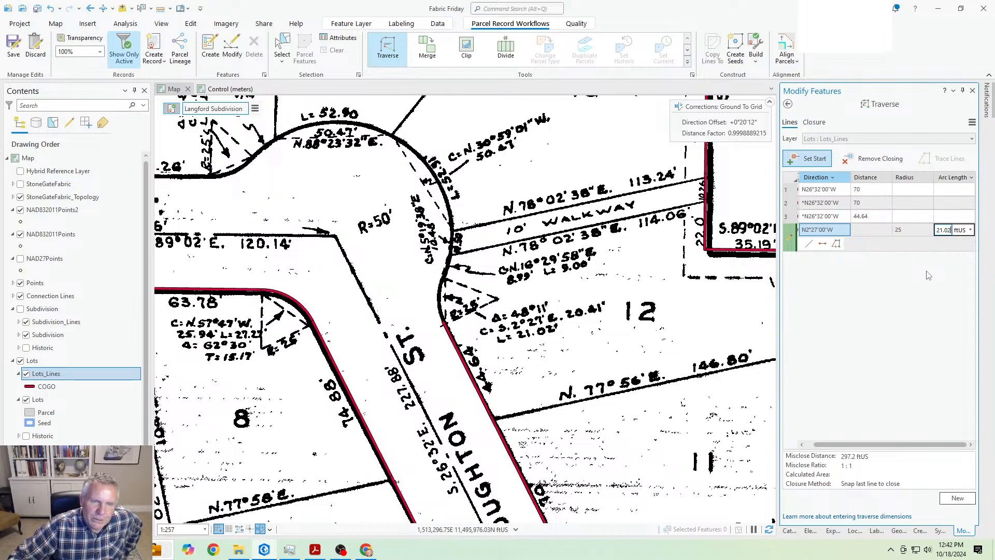
Step: Complete the 21.02 arc and add a traverse curve with chord direction N16°29'58"E, radius -50 and arc length 9 ftUS
{"action": "key", "text": "Return"}
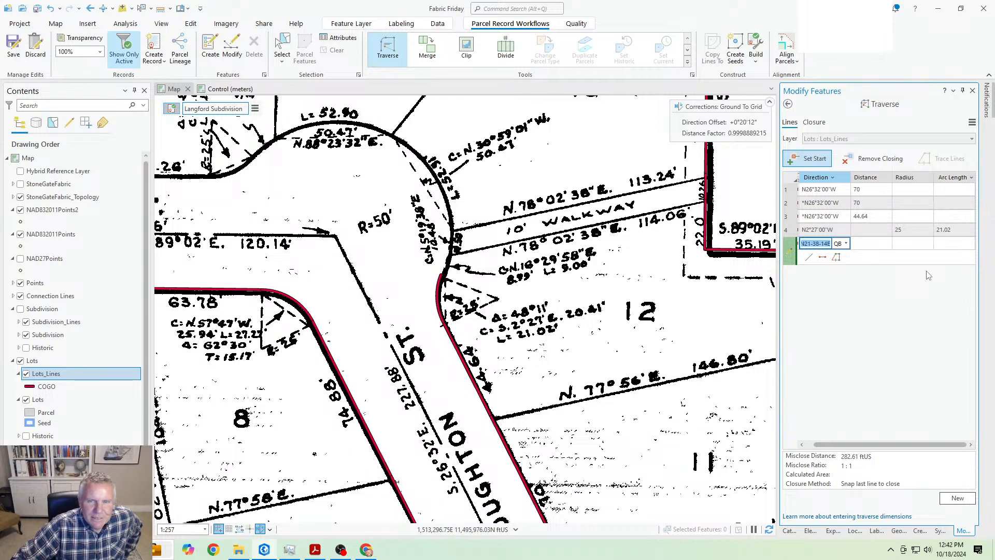
{"action": "type", "text": "1"}
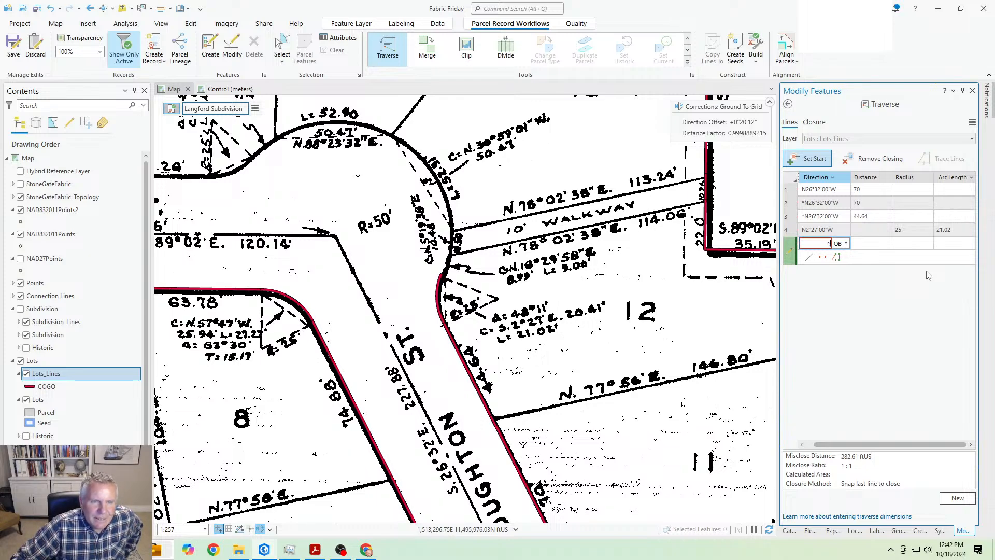
{"action": "type", "text": "6.2958-1"}
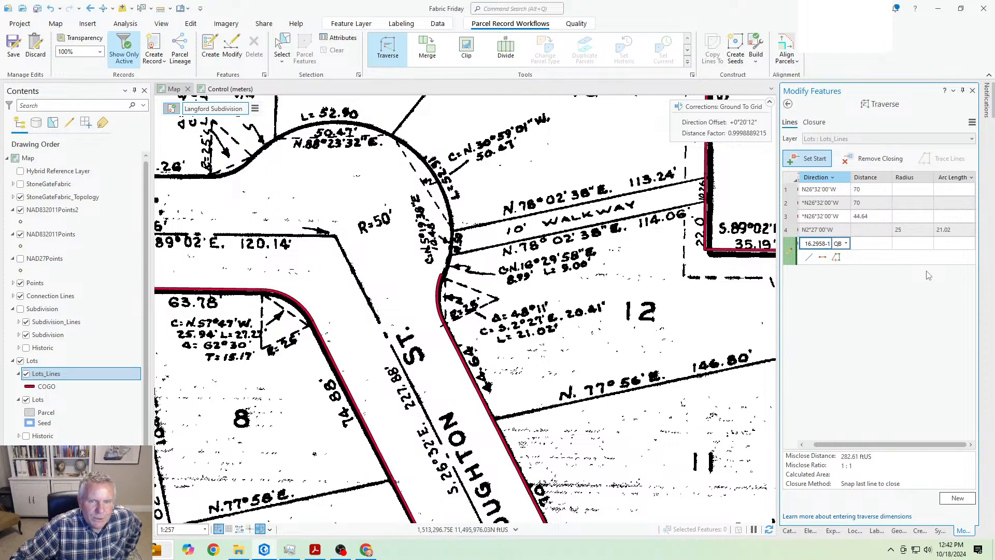
{"action": "key", "text": "Tab"}
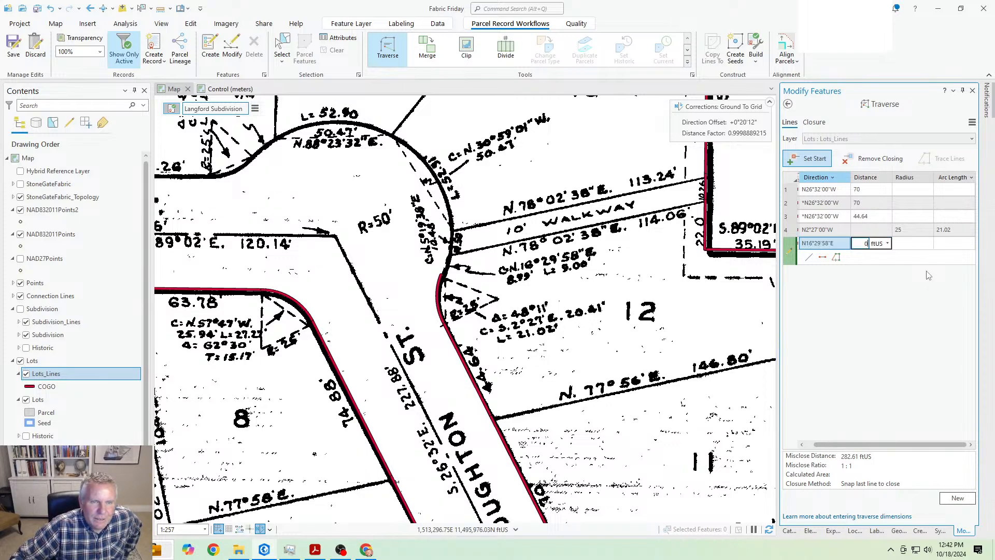
{"action": "key", "text": "Tab"}
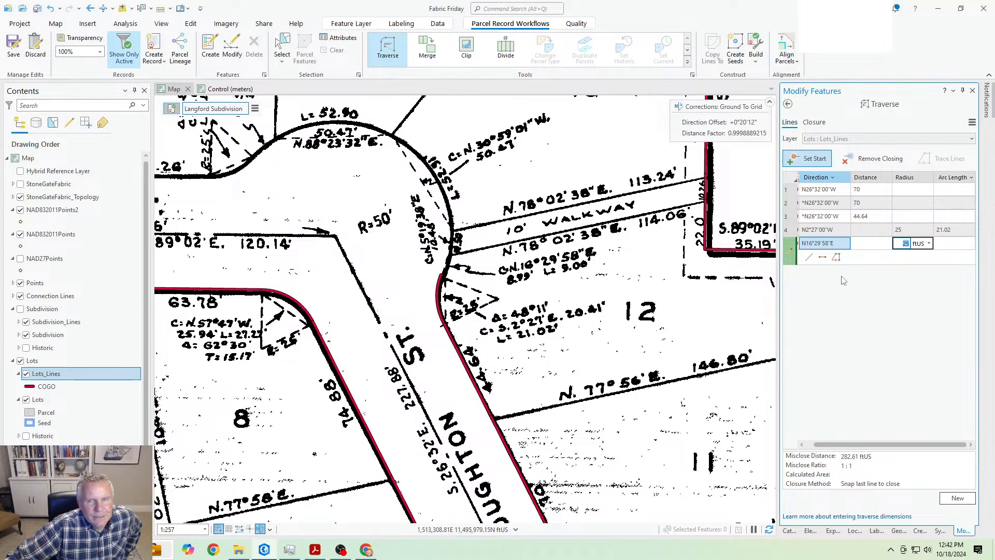
{"action": "type", "text": "-50"}
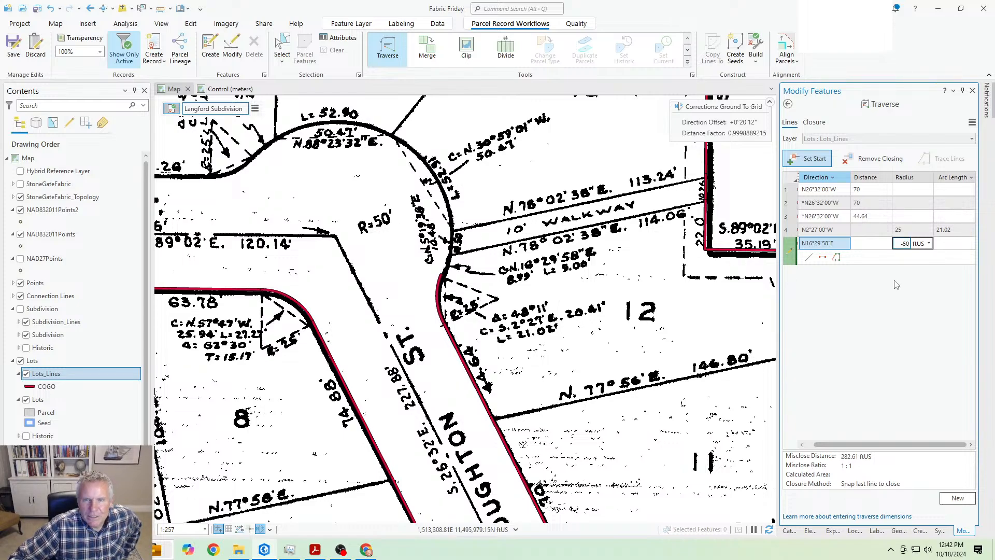
{"action": "key", "text": "Tab"}
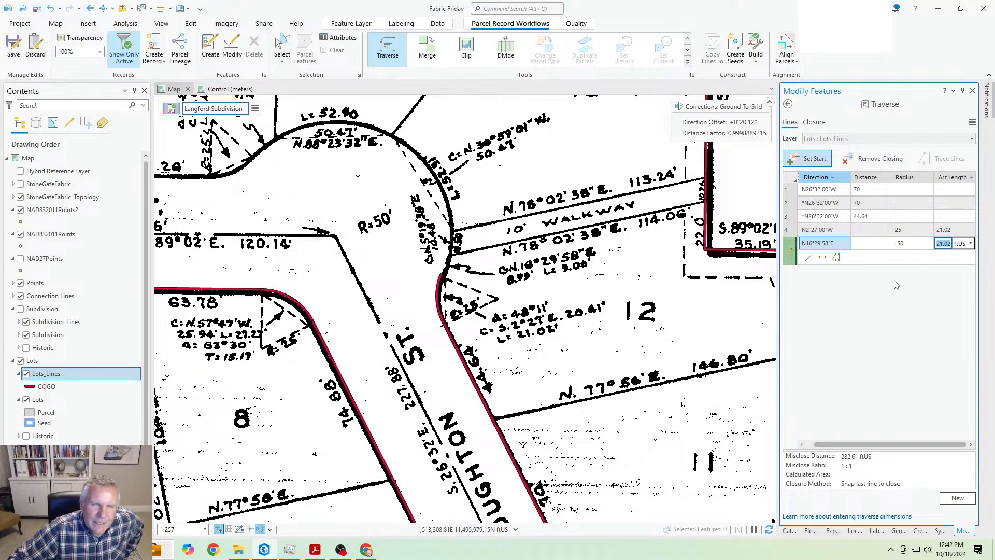
{"action": "type", "text": "9"}
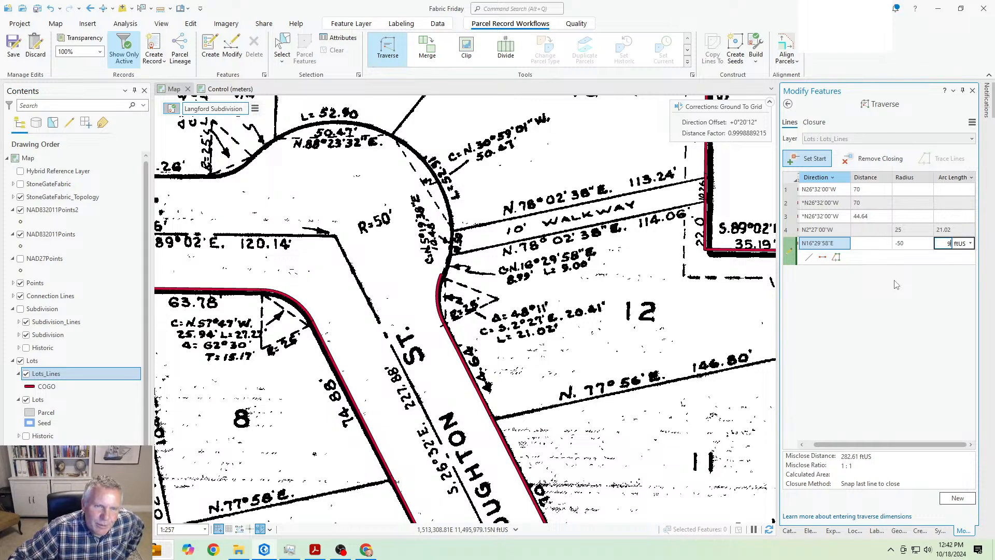
{"action": "key", "text": "Return"}
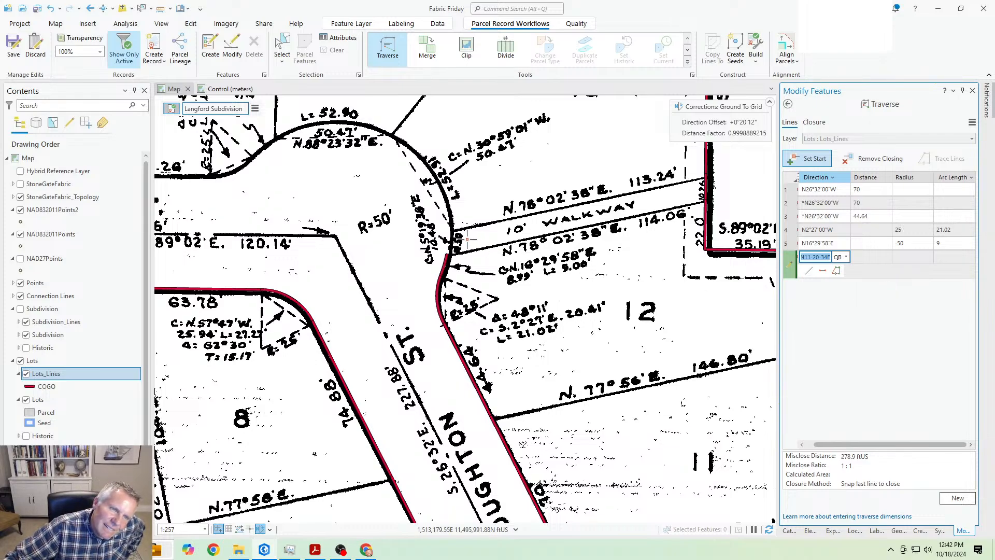
Step: Add a sixth traverse course across the walkway frontage with chord direction N5°19'38"E, radius -50 and arc length 10.5 ftUS
{"action": "scroll", "coordinate": [465, 238], "scroll_direction": "up", "scroll_amount": 1}
{"action": "scroll", "coordinate": [465, 238], "scroll_direction": "up", "scroll_amount": 1}
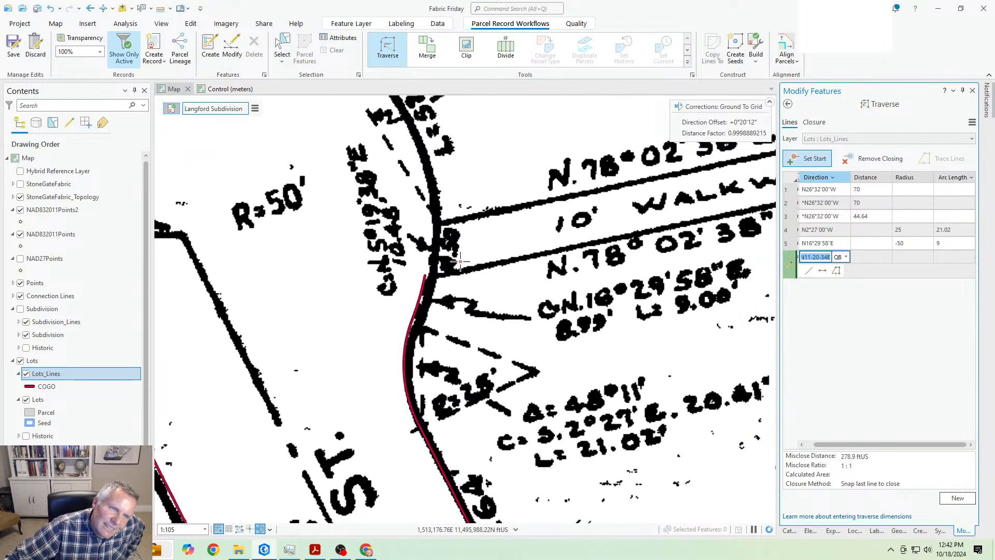
{"action": "scroll", "coordinate": [488, 246], "scroll_direction": "down", "scroll_amount": 1}
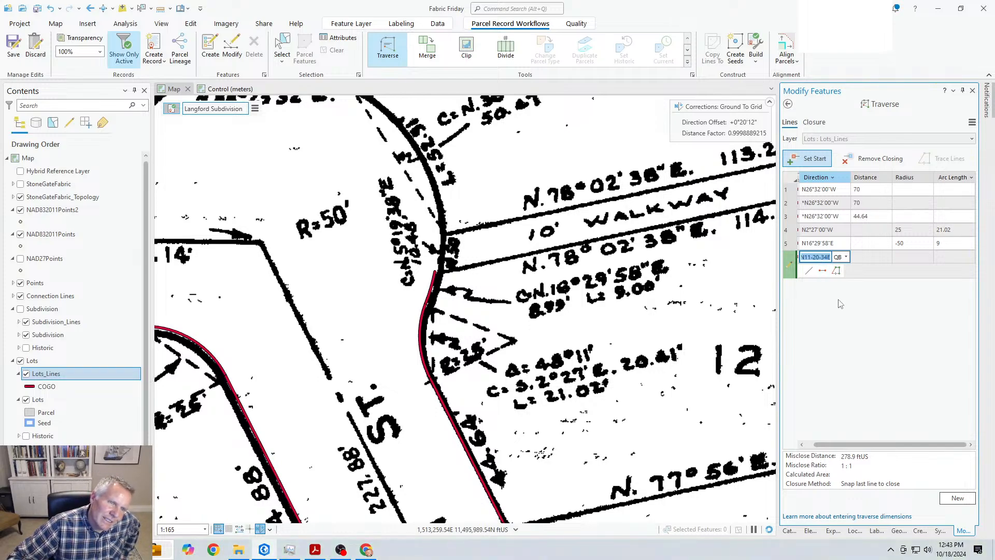
{"action": "type", "text": "5.1938-"}
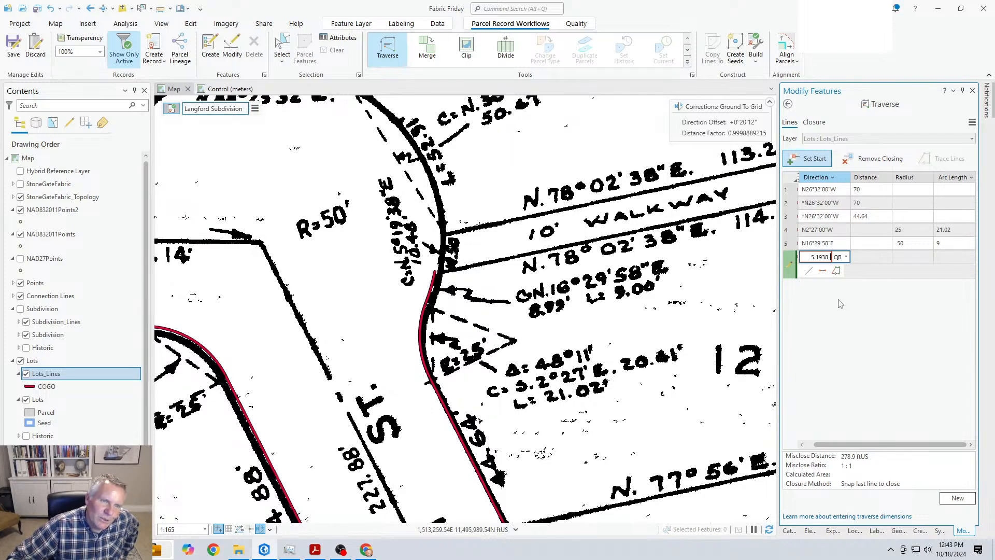
{"action": "type", "text": "1"}
{"action": "key", "text": "Tab"}
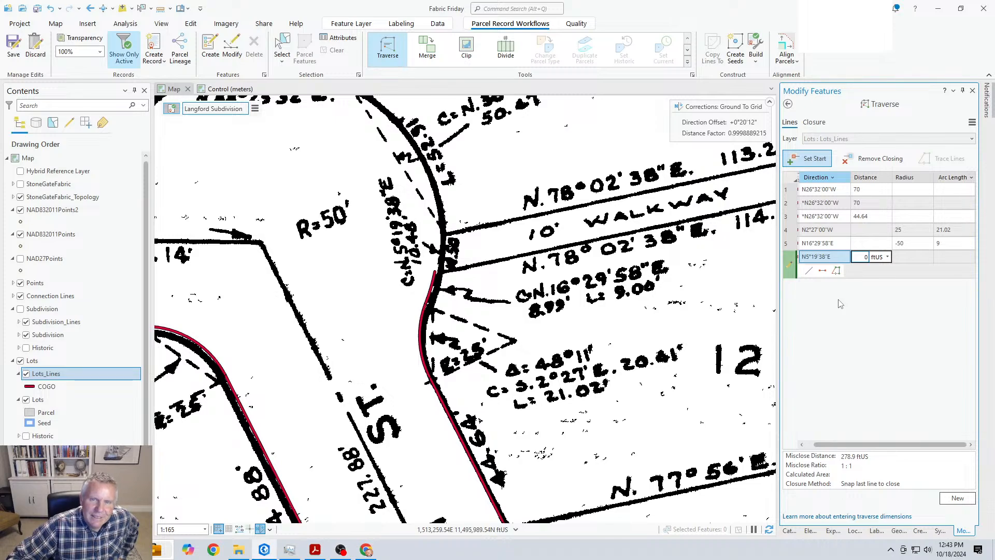
{"action": "key", "text": "Tab"}
{"action": "key", "text": "Tab"}
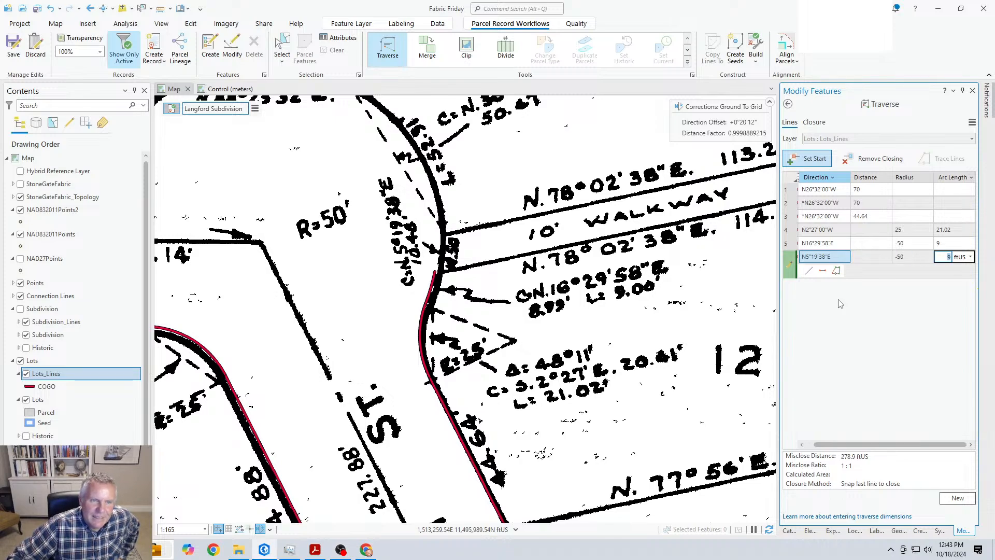
{"action": "type", "text": "10."}
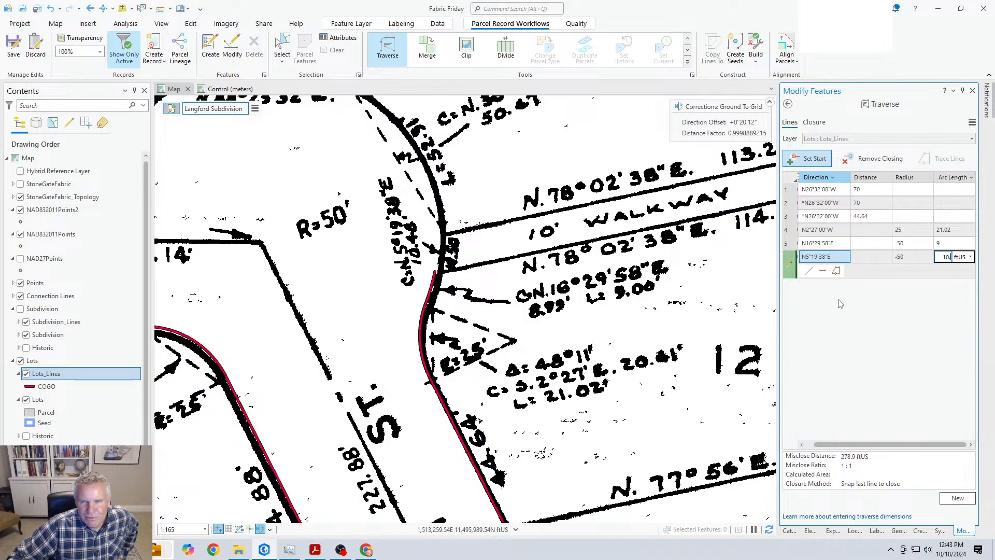
{"action": "type", "text": "5"}
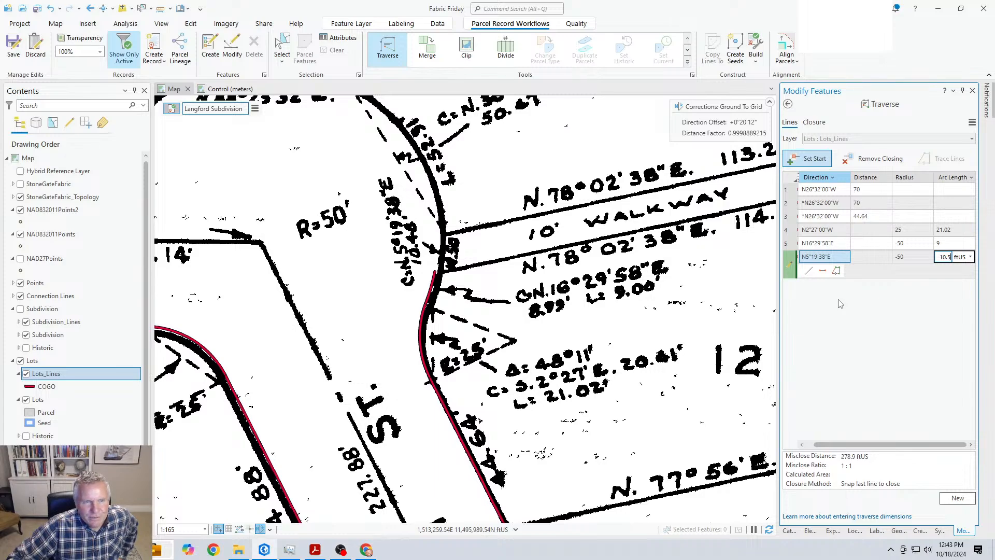
{"action": "key", "text": "Return"}
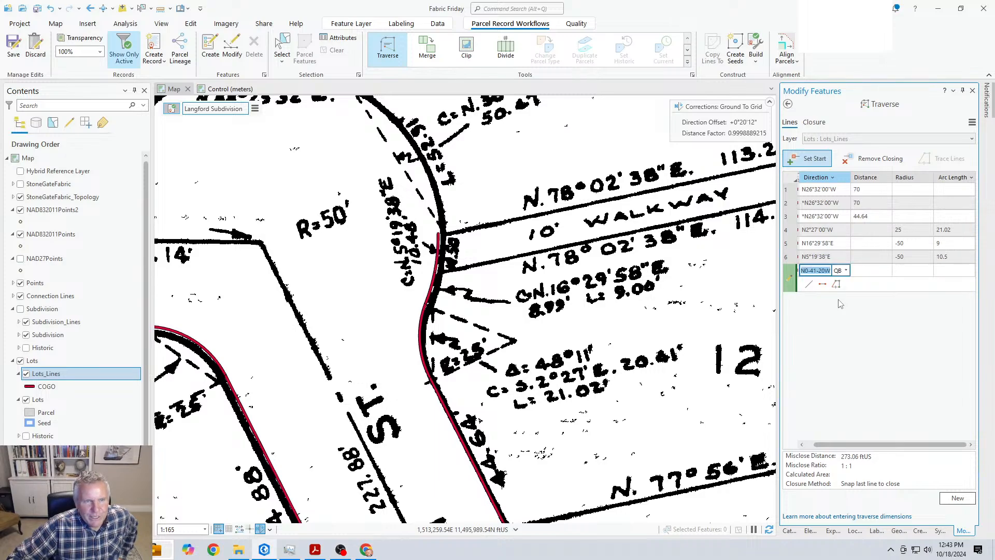
Step: Add a seventh course around the cul-de-sac, tangent to the previous curve, with radius -50 and arc length 52.91 ftUS
{"action": "left_click_drag", "start_coordinate": [342, 215], "coordinate": [455, 363]}
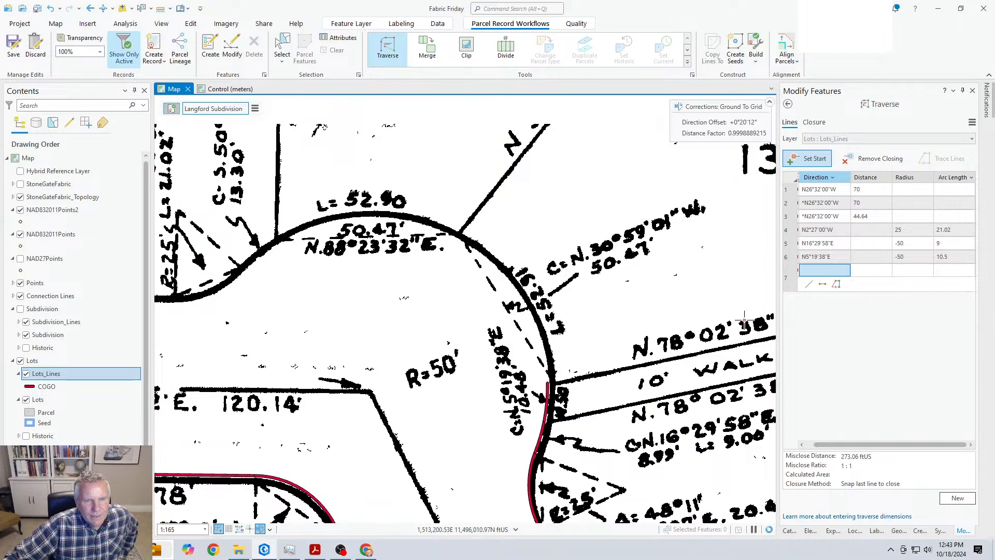
{"action": "left_click", "coordinate": [884, 340]}
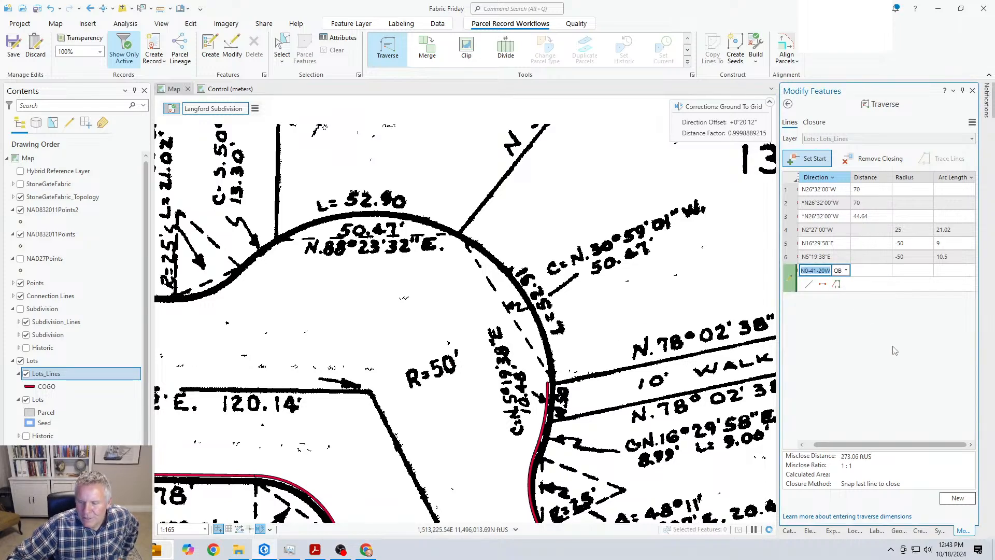
{"action": "key", "text": "Tab"}
{"action": "key", "text": "Tab"}
{"action": "key", "text": "Tab"}
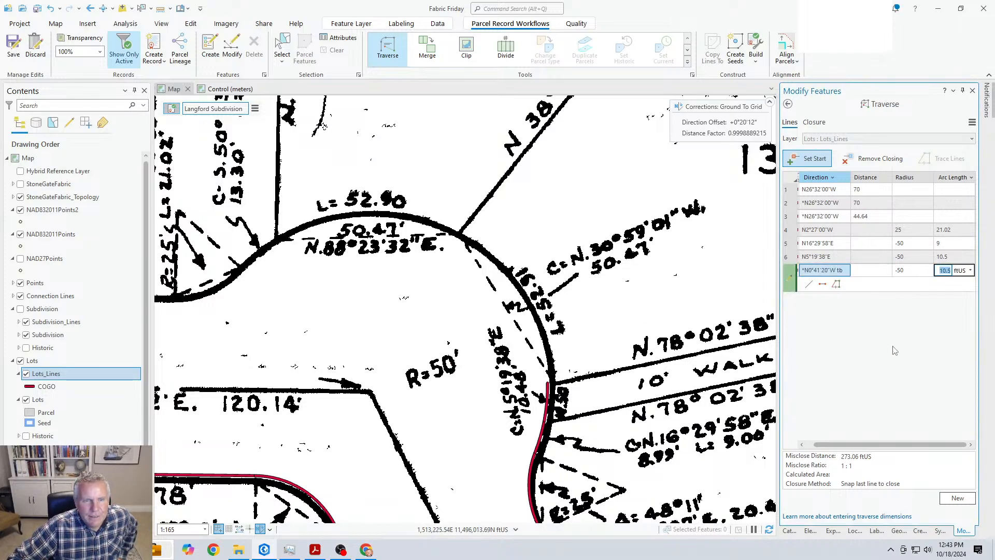
{"action": "type", "text": "52."}
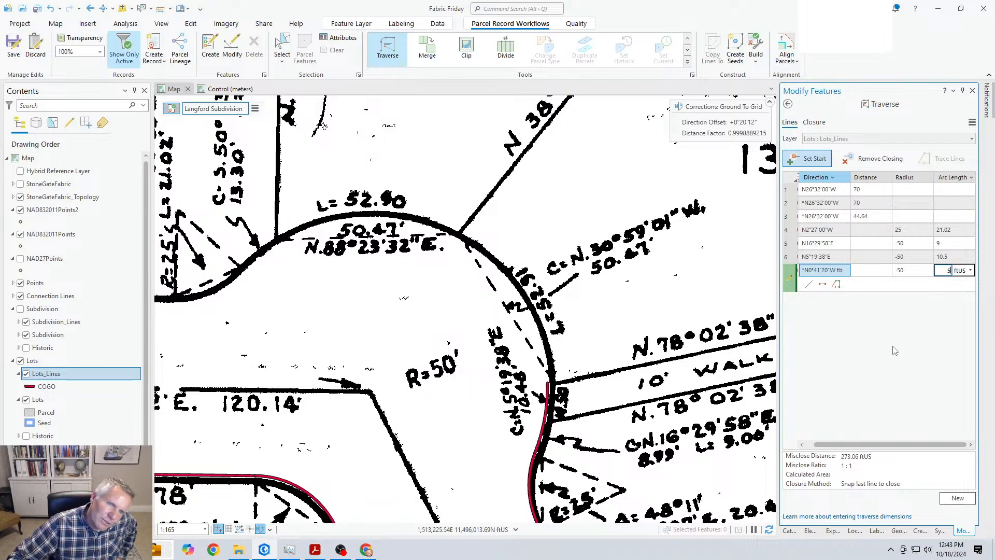
{"action": "type", "text": "91"}
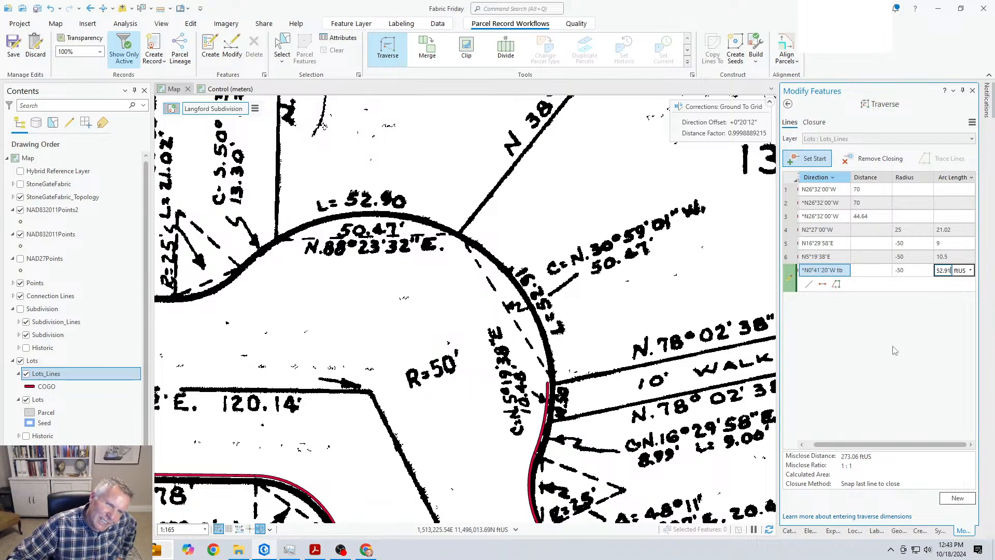
{"action": "key", "text": "Return"}
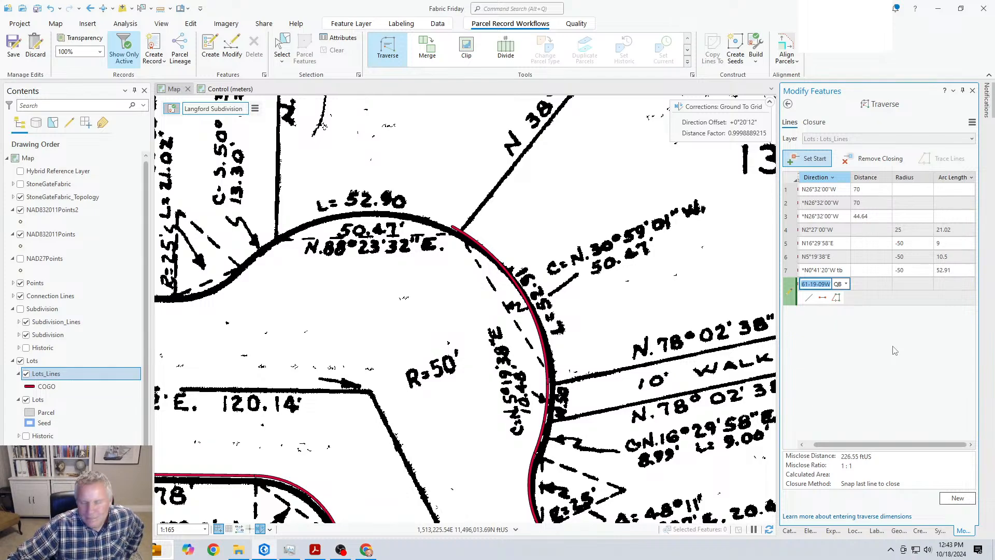
Step: Add an eighth tangent curve along the cul-de-sac with radius -50 and arc length 52.9 ftUS
{"action": "key", "text": "Tab"}
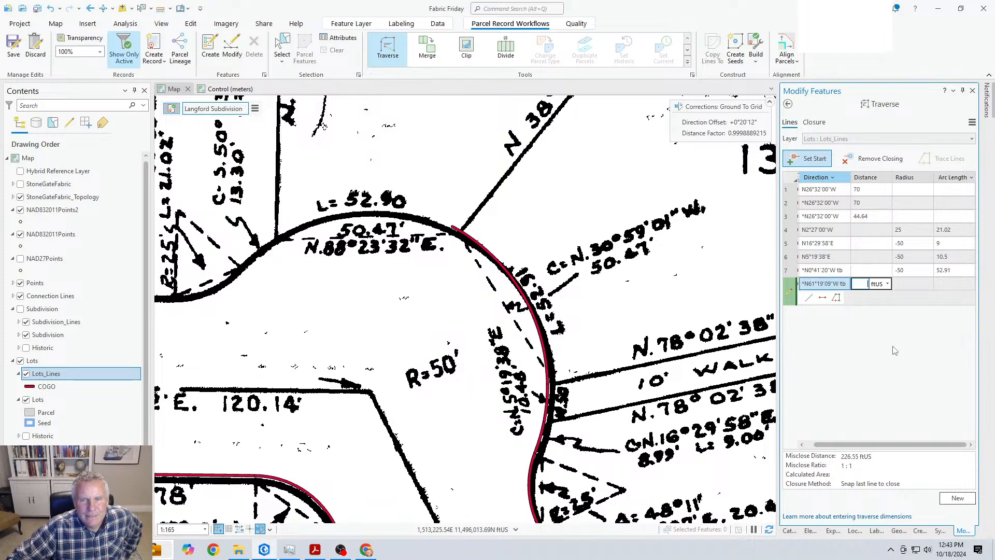
{"action": "key", "text": "Tab"}
{"action": "key", "text": "Tab"}
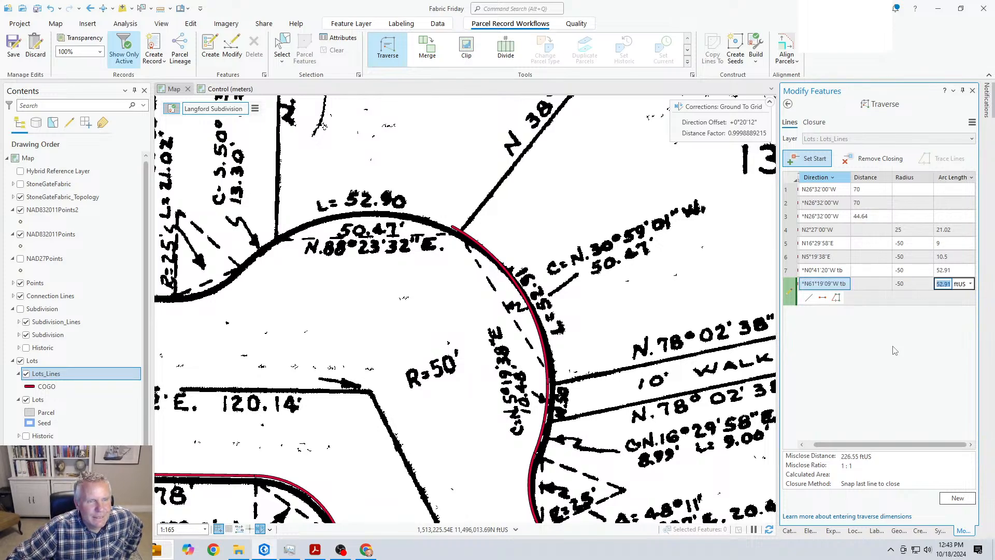
{"action": "type", "text": "52.9"}
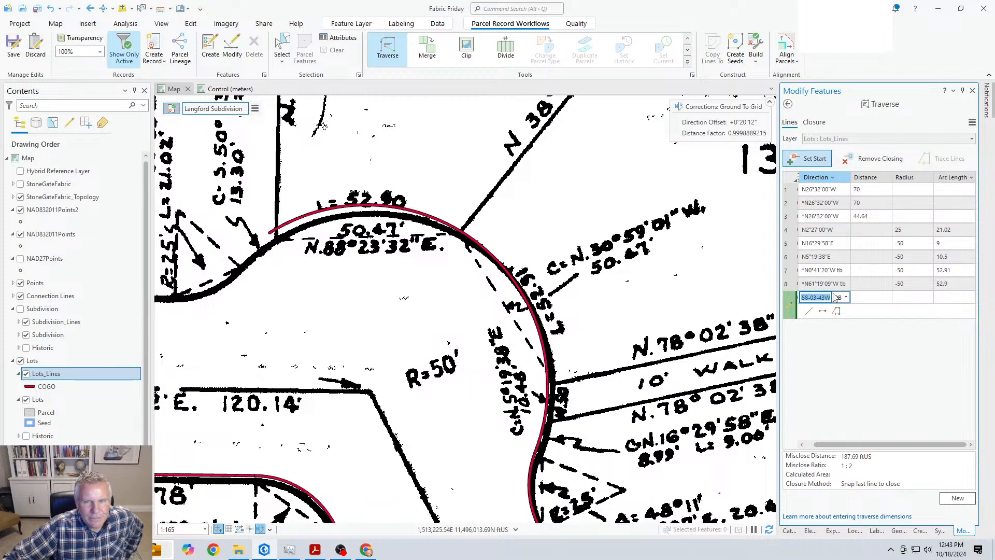
Step: Replace the seventh course's tangent direction with the chord bearing N30°59'01"W
{"action": "left_click", "coordinate": [820, 270]}
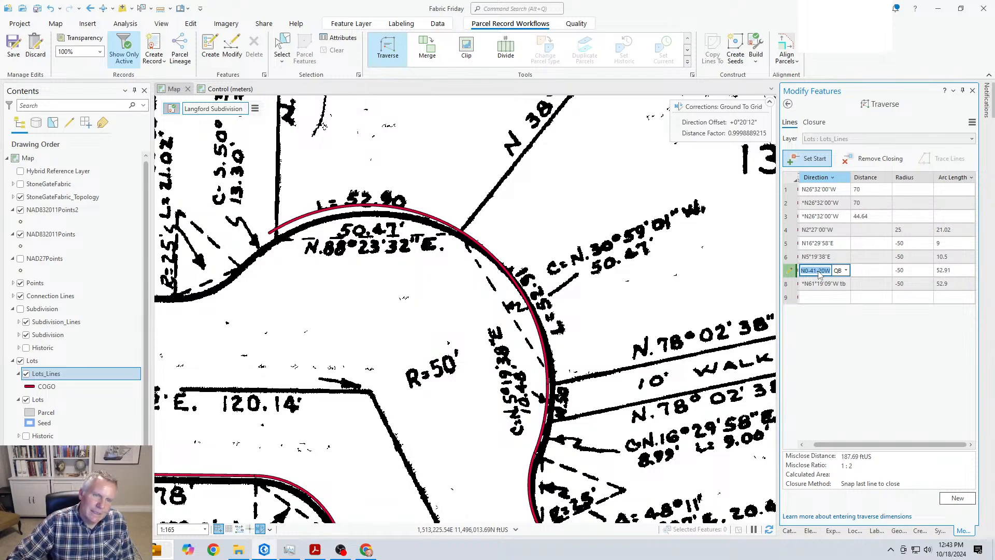
{"action": "type", "text": "30"}
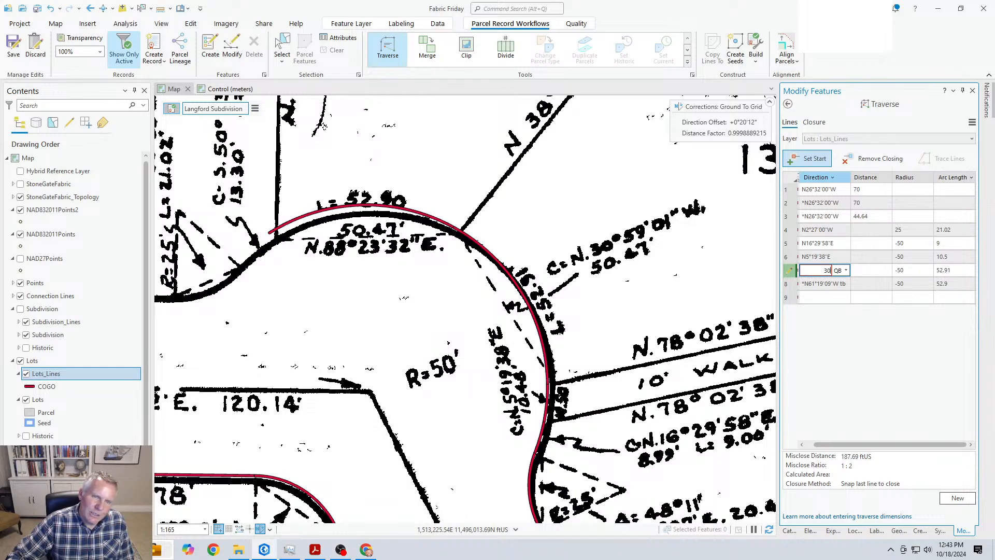
{"action": "type", "text": ".5901-4"}
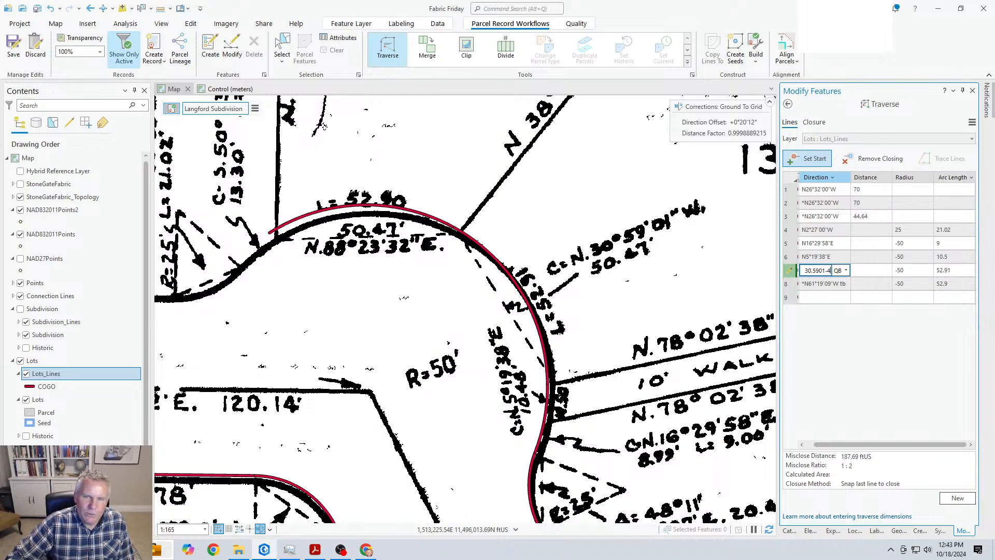
{"action": "key", "text": "Tab"}
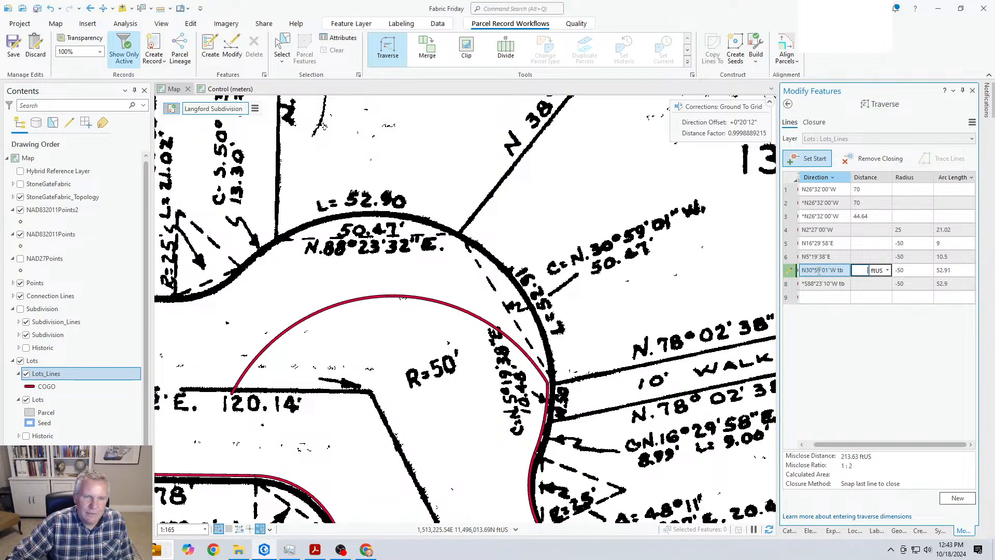
{"action": "left_click", "coordinate": [817, 270]}
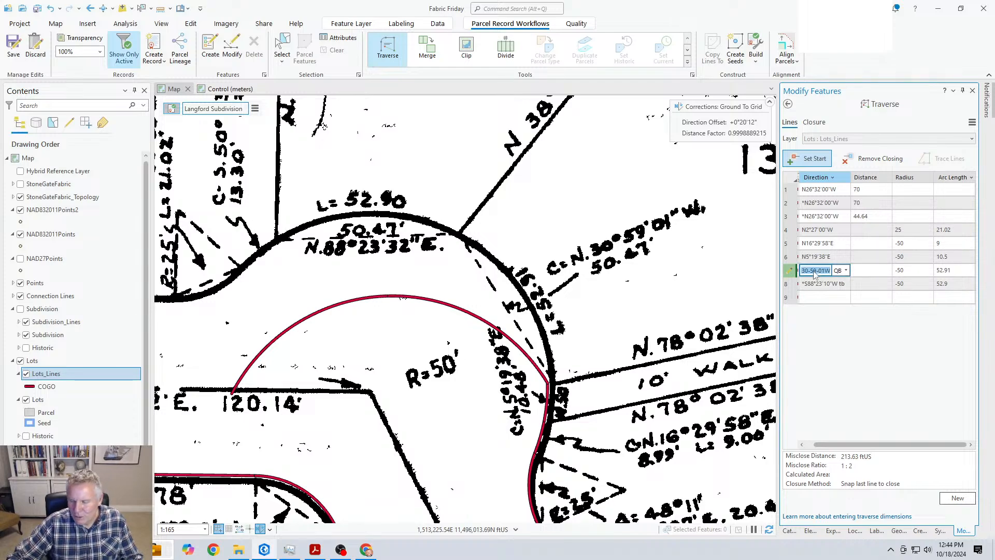
{"action": "key", "text": "End"}
{"action": "type", "text": "cb"}
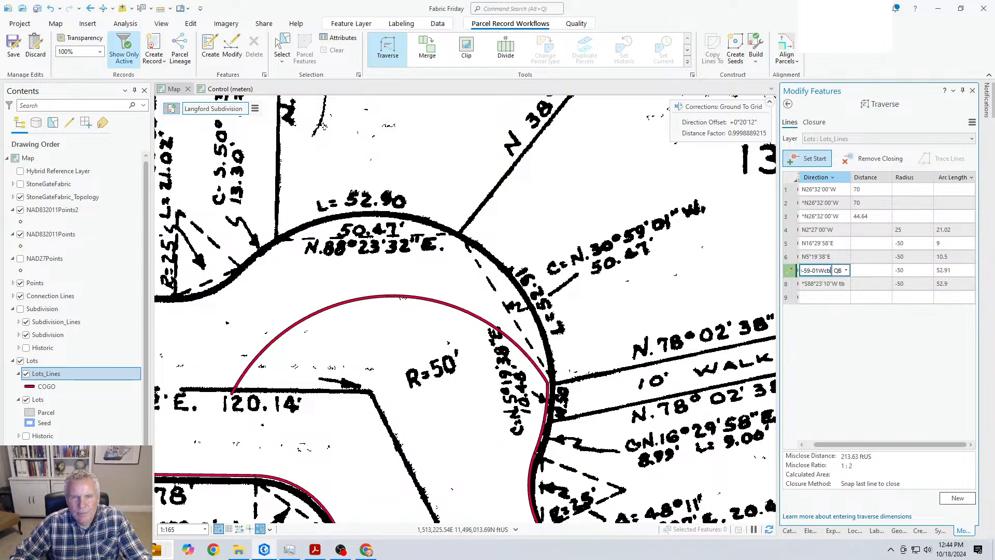
{"action": "key", "text": "Tab"}
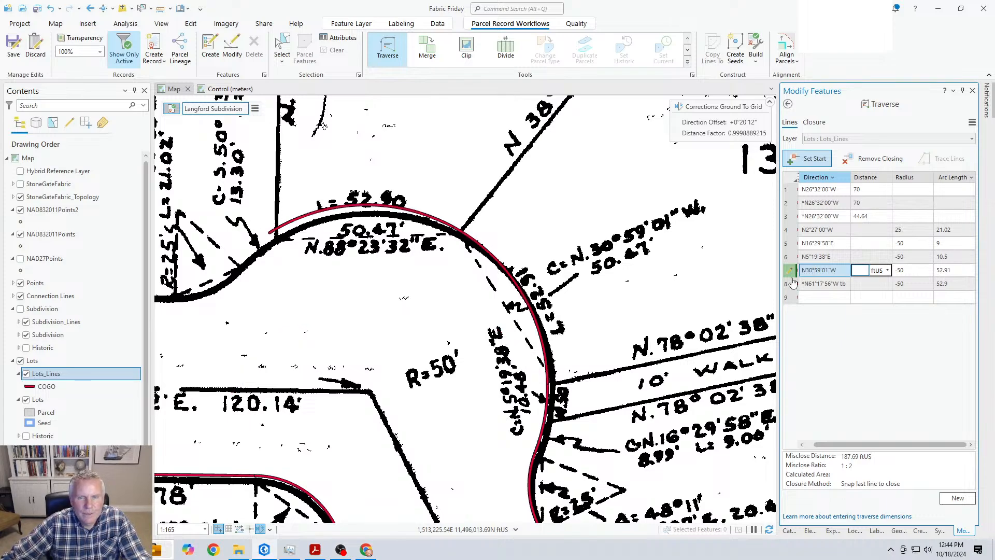
Step: Replace the eighth course's tangent direction with the chord bearing S88°23'32"W, keeping its radius and arc length
{"action": "left_click", "coordinate": [827, 284]}
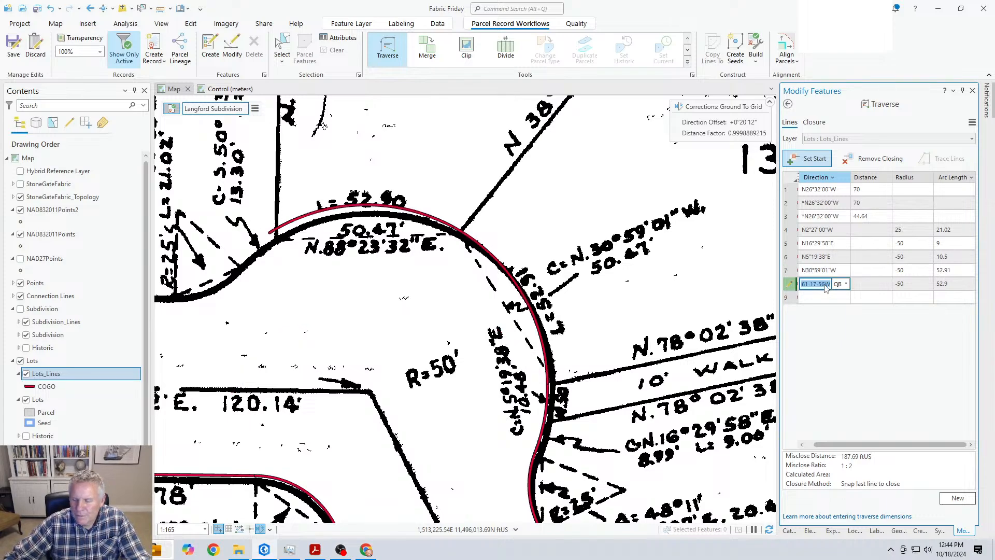
{"action": "type", "text": "88"}
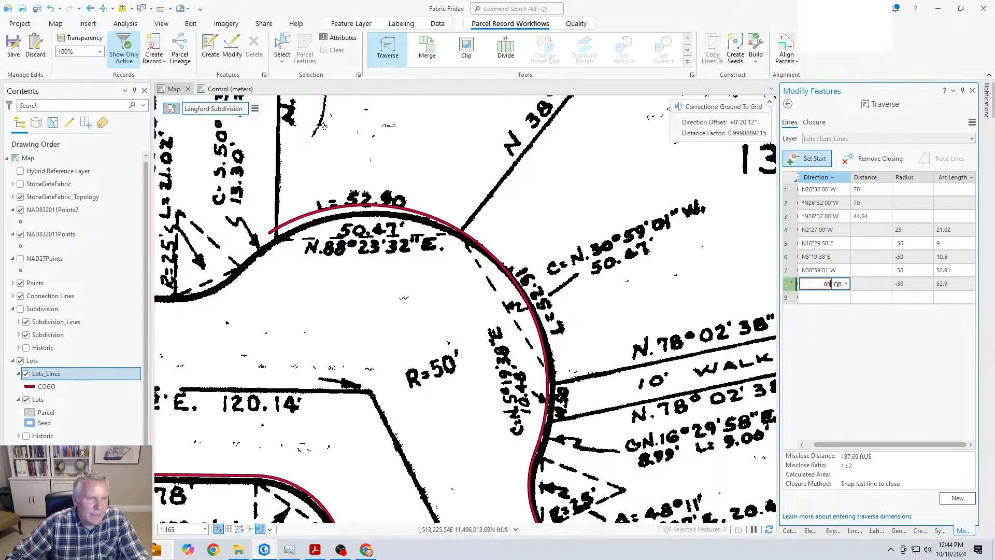
{"action": "type", "text": ".2332-3"}
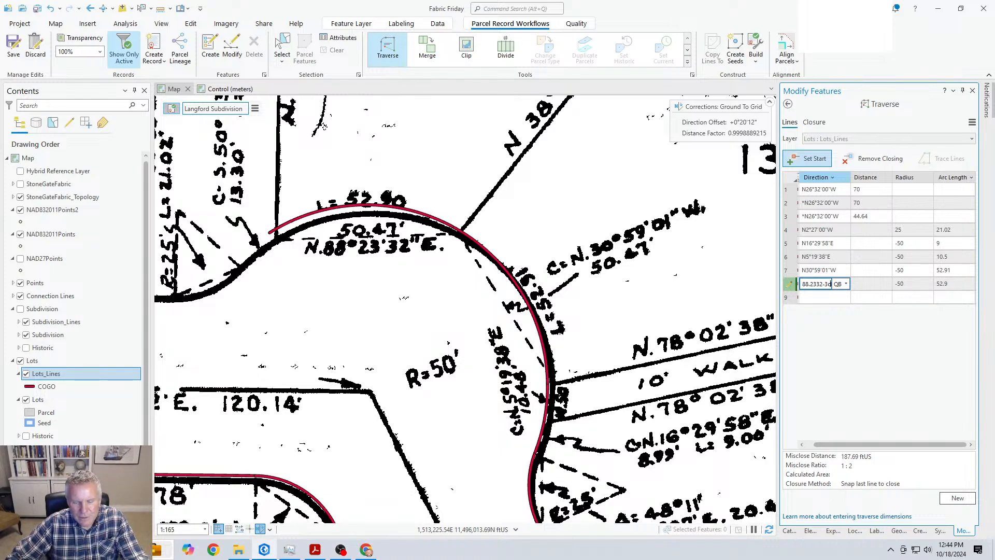
{"action": "key", "text": "Tab"}
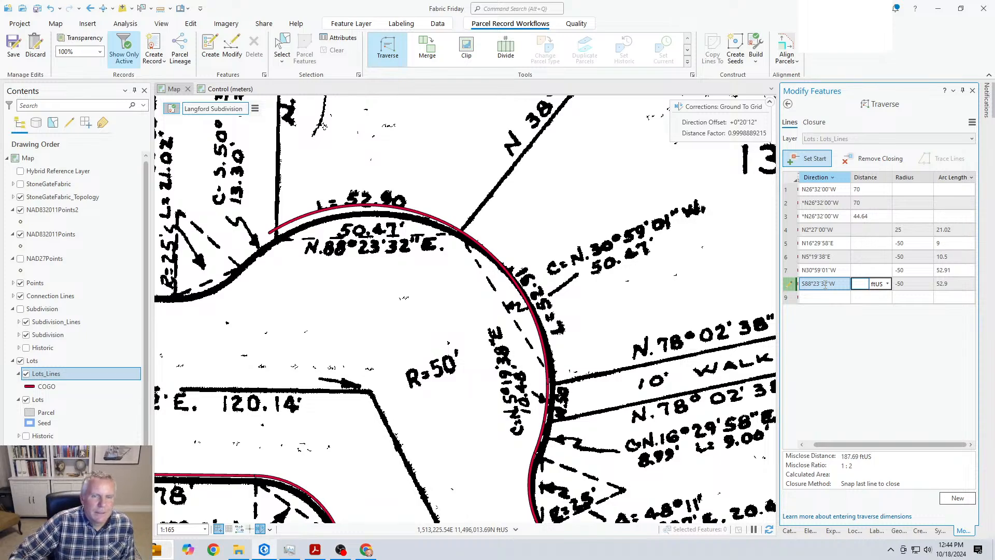
{"action": "key", "text": "Tab"}
{"action": "key", "text": "Tab"}
{"action": "key", "text": "Tab"}
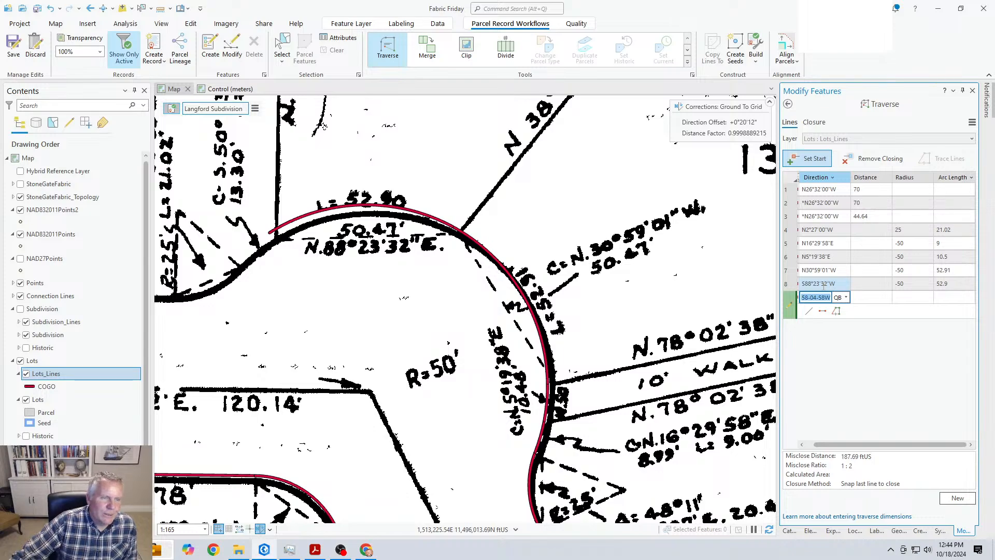
Step: Add a ninth traverse course along the cul-de-sac with chord direction S50°23'55"W, radius -50 and arc length 13.34 ftUS
{"action": "key", "text": "Escape"}
{"action": "left_click_drag", "start_coordinate": [311, 313], "coordinate": [451, 345]}
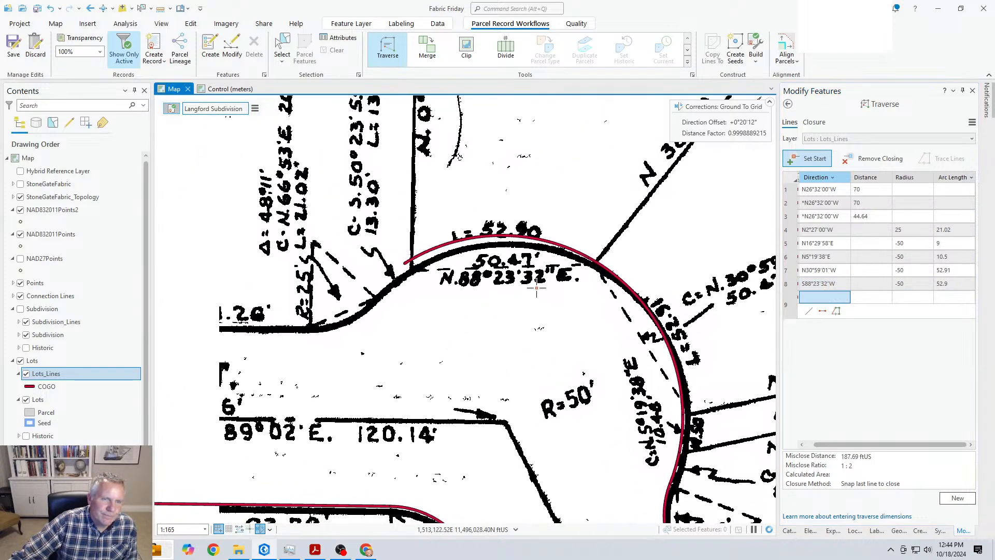
{"action": "left_click", "coordinate": [822, 299]}
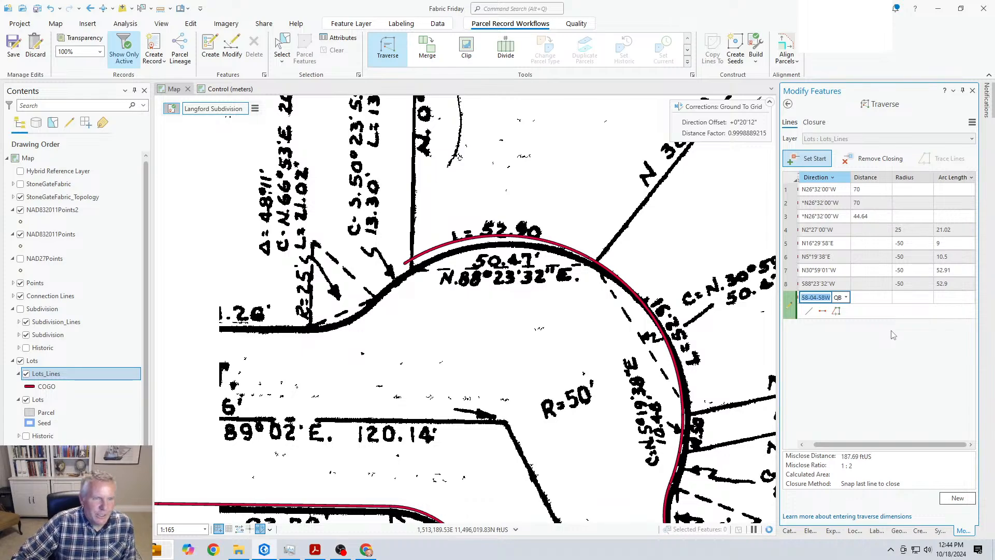
{"action": "key", "text": "Escape"}
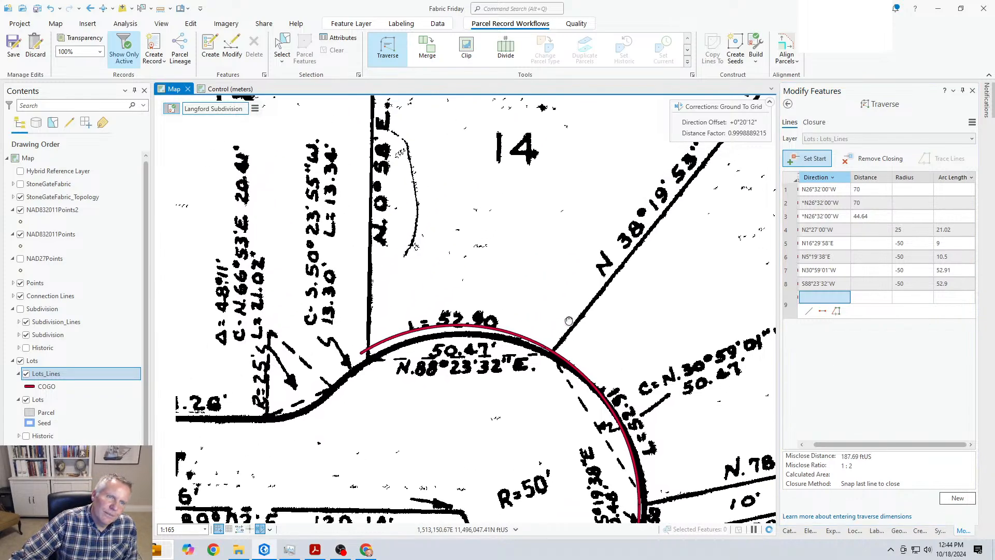
{"action": "type", "text": "5"}
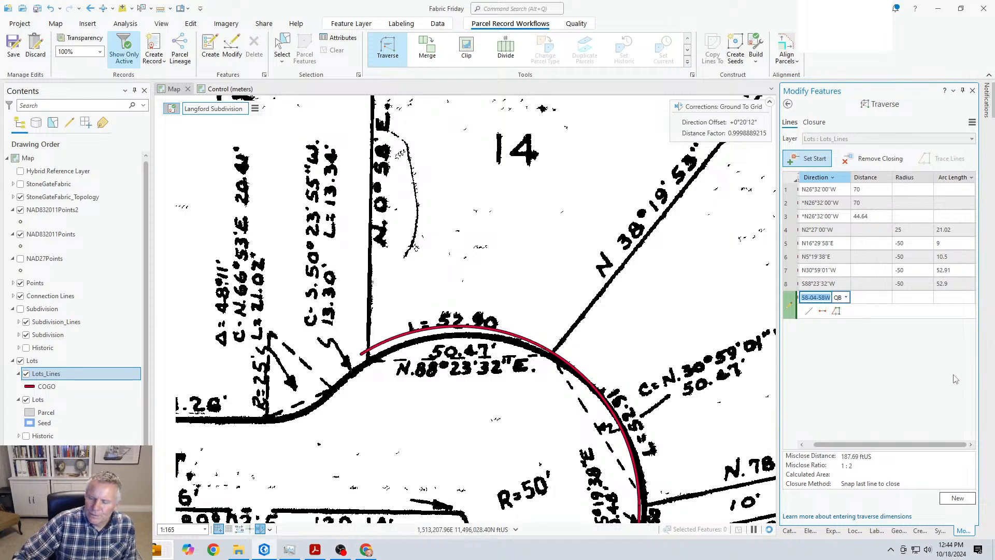
{"action": "type", "text": "0.2355-3"}
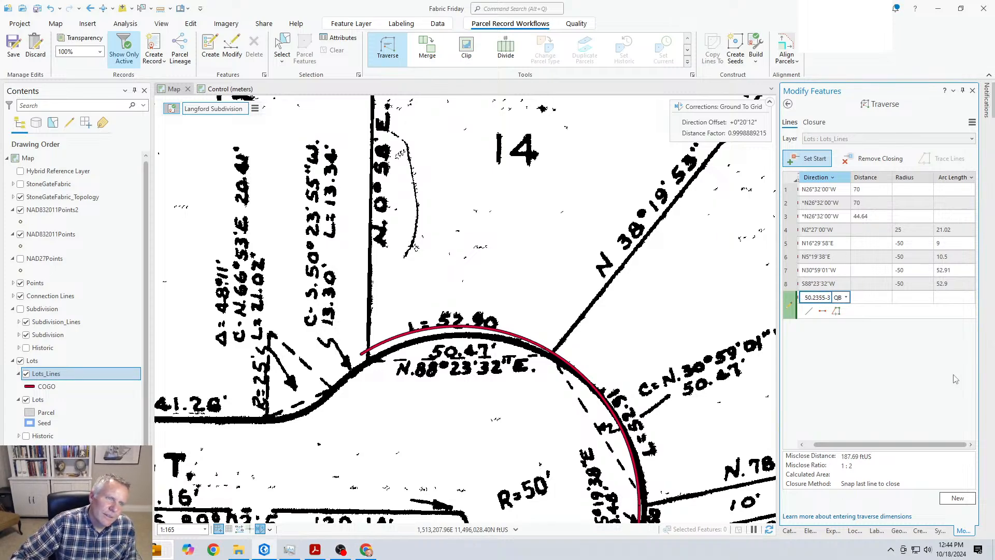
{"action": "key", "text": "Tab"}
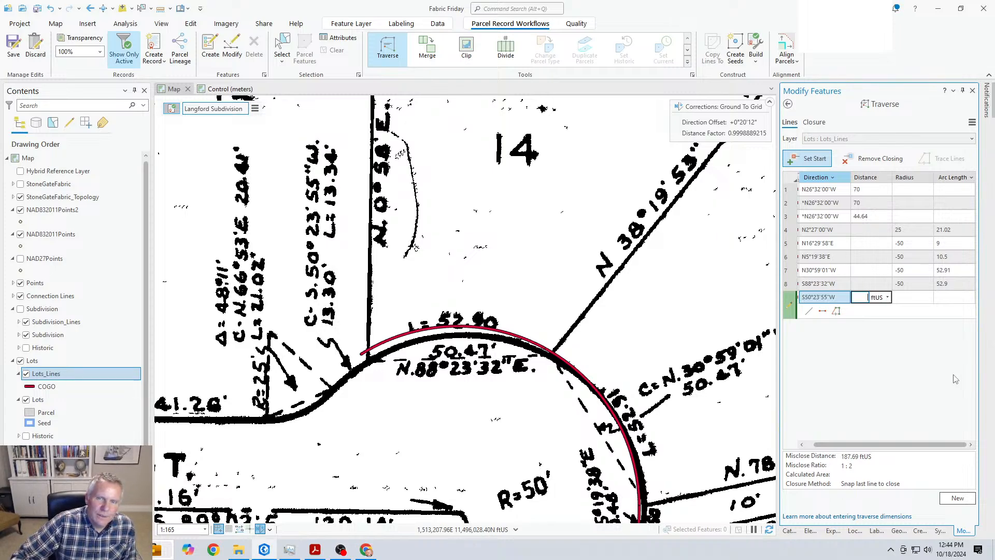
{"action": "key", "text": "Tab"}
{"action": "key", "text": "Tab"}
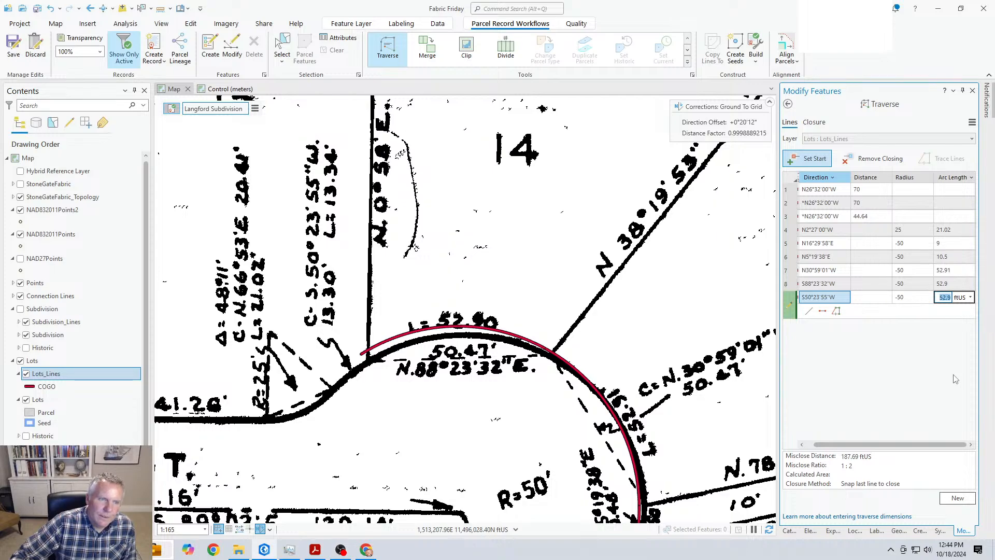
{"action": "type", "text": "13.34"}
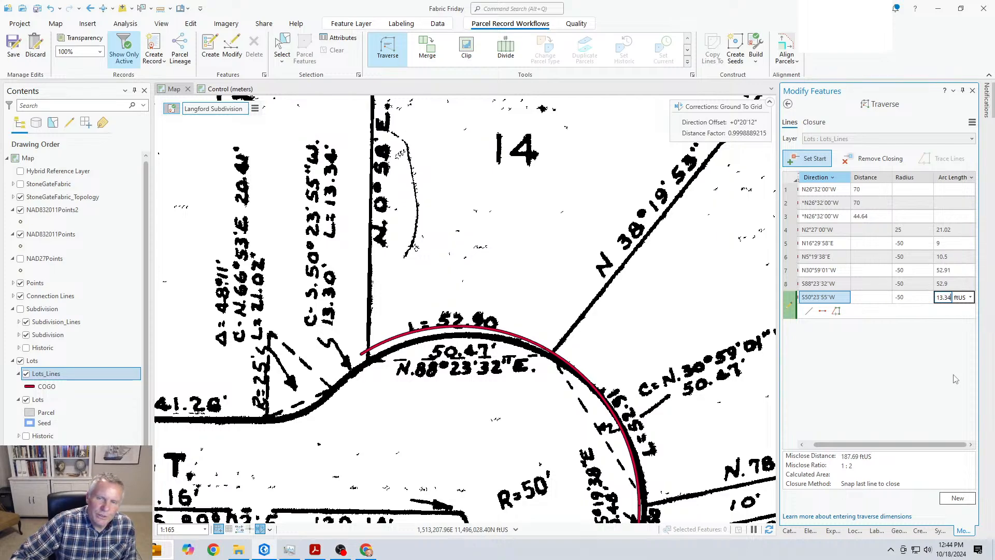
{"action": "key", "text": "Return"}
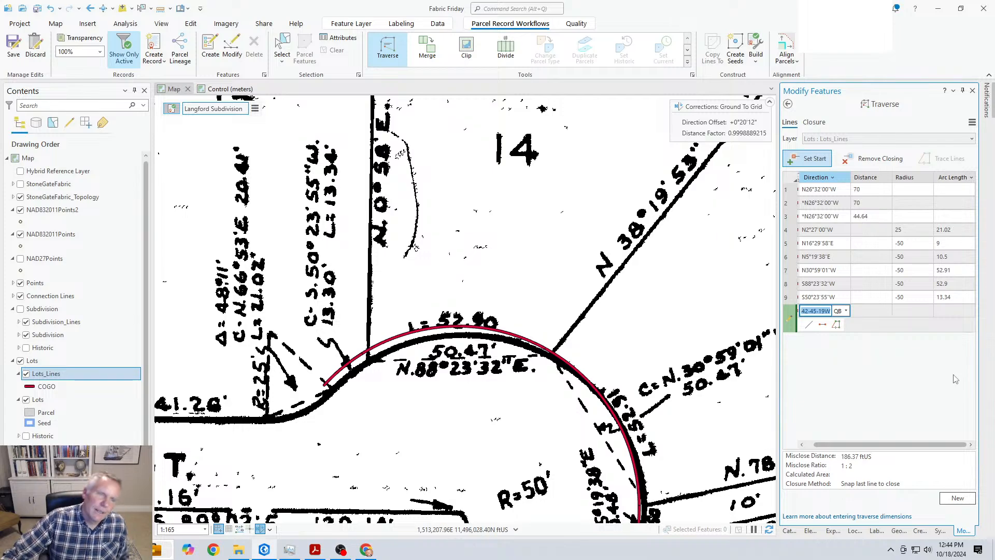
Step: Add a tenth course for the reverse curve leaving the cul-de-sac, with chord direction S66°53'00"W, radius 25 and arc length 21.02 ftUS
{"action": "left_click_drag", "start_coordinate": [497, 423], "coordinate": [670, 357]}
{"action": "left_click_drag", "start_coordinate": [604, 349], "coordinate": [769, 375]}
{"action": "left_click", "coordinate": [819, 310]}
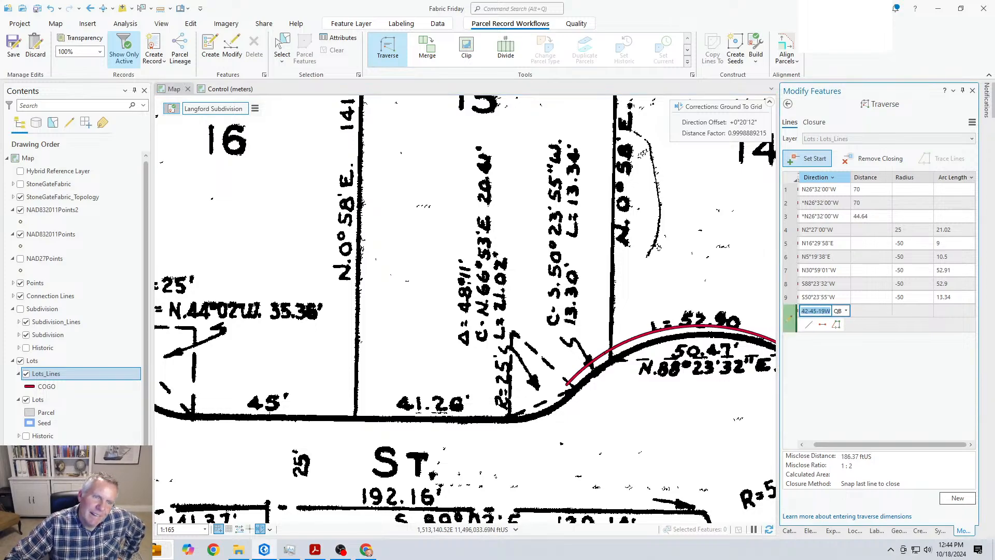
{"action": "type", "text": "66-53-3"}
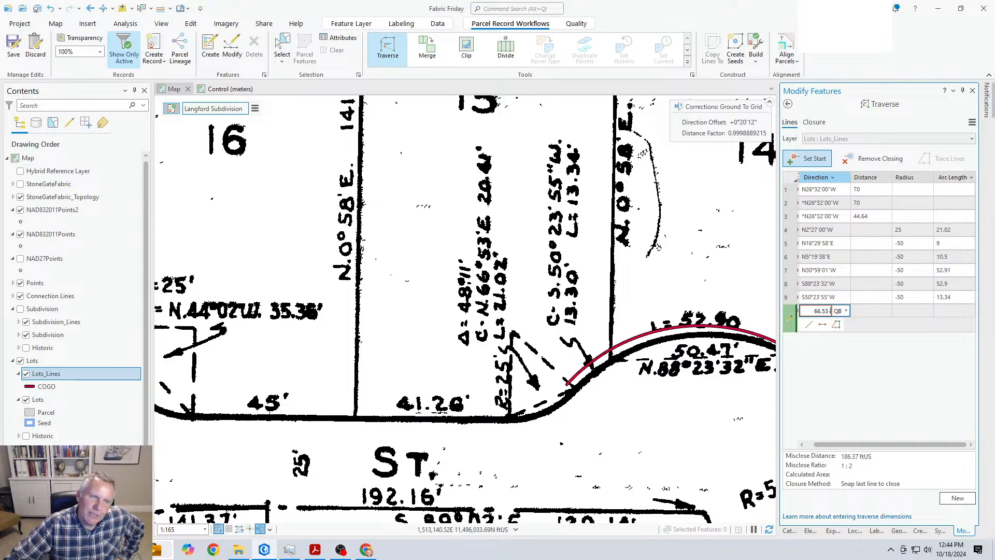
{"action": "key", "text": "Tab"}
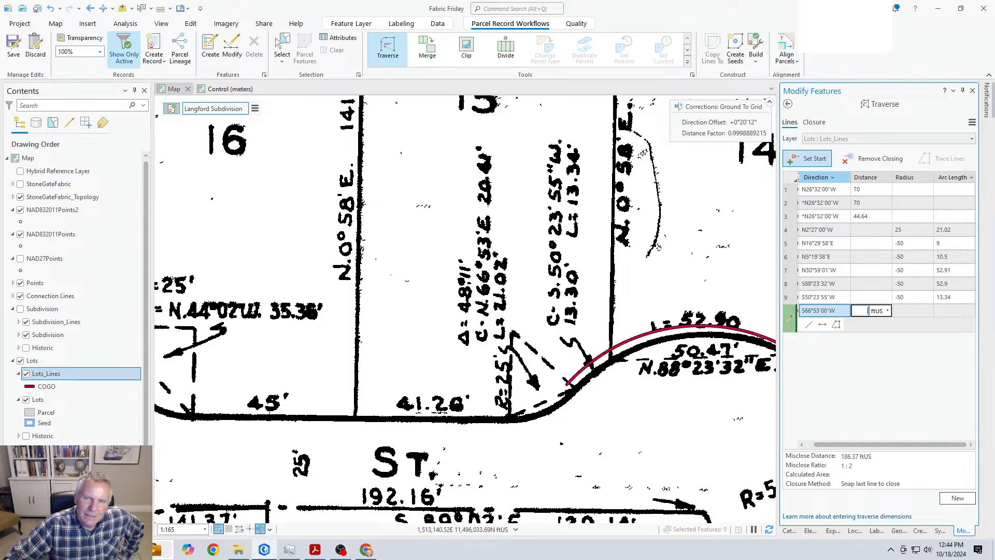
{"action": "key", "text": "Tab"}
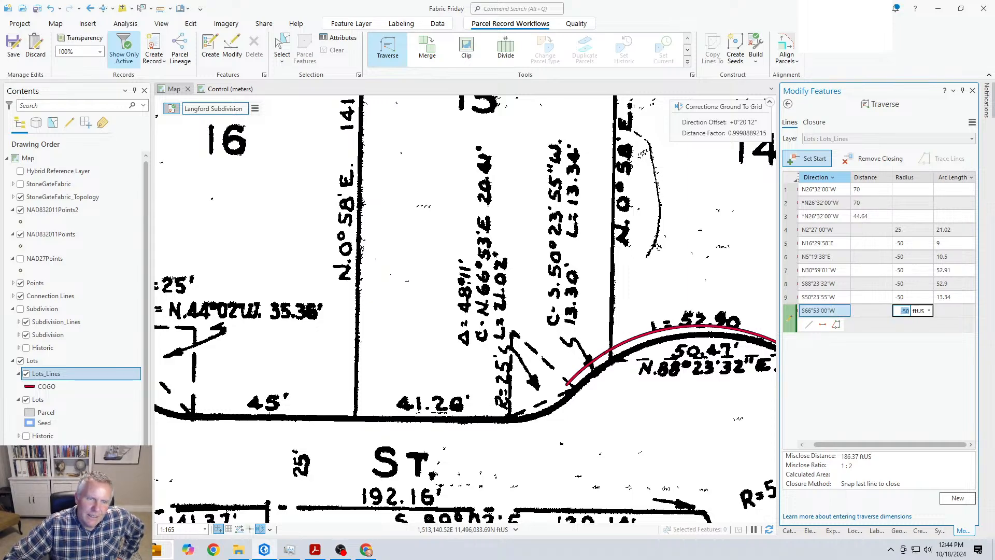
{"action": "type", "text": "25"}
{"action": "key", "text": "Tab"}
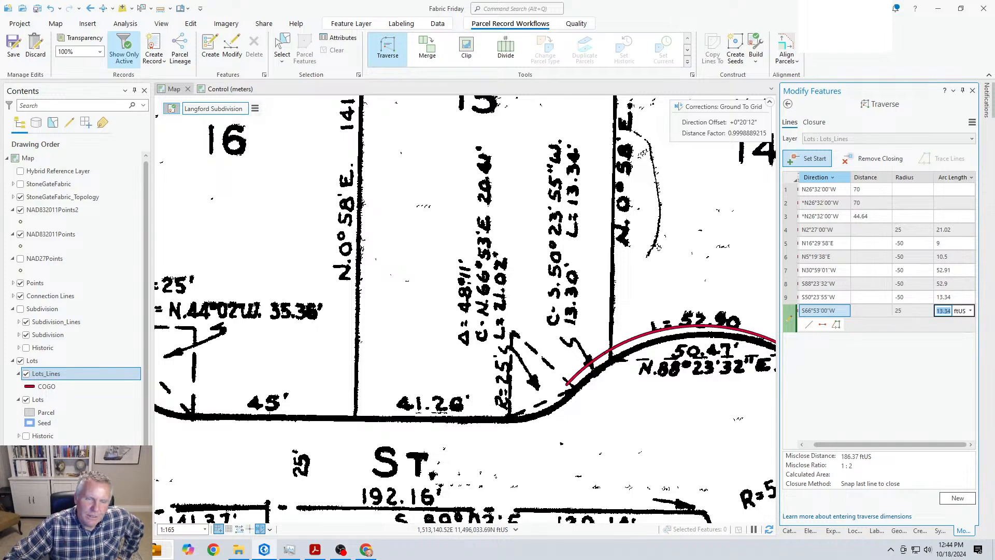
{"action": "type", "text": "21.02"}
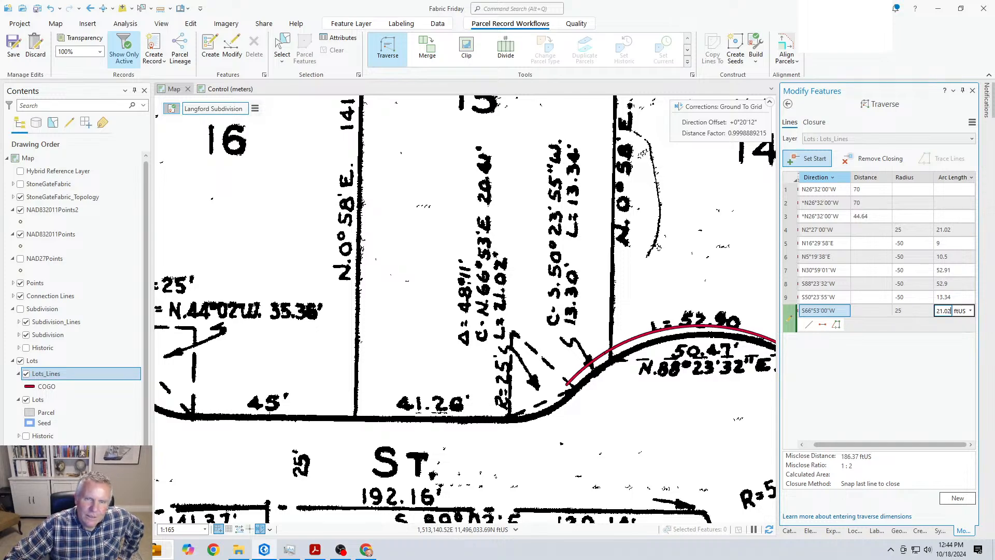
{"action": "key", "text": "Return"}
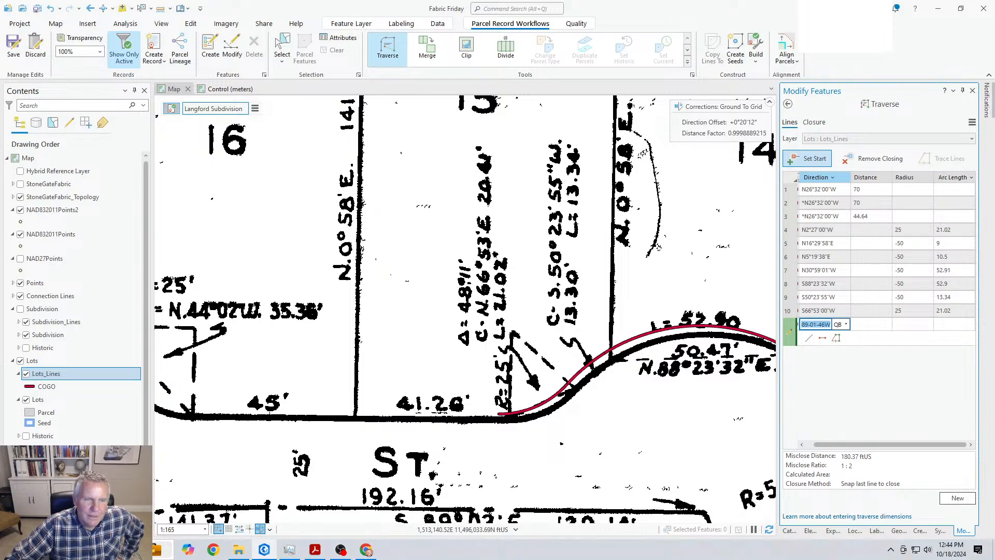
Step: Add two straight courses along the street frontage bearing N89°02'00"W, with distances of 41.26 and 45 ftUS
{"action": "left_click_drag", "start_coordinate": [438, 438], "coordinate": [582, 355]}
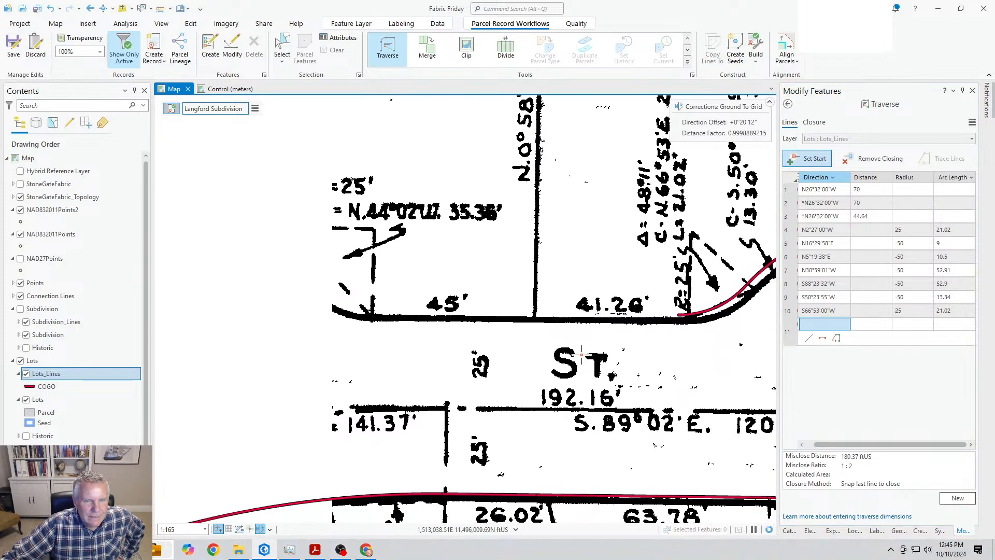
{"action": "left_click", "coordinate": [827, 325]}
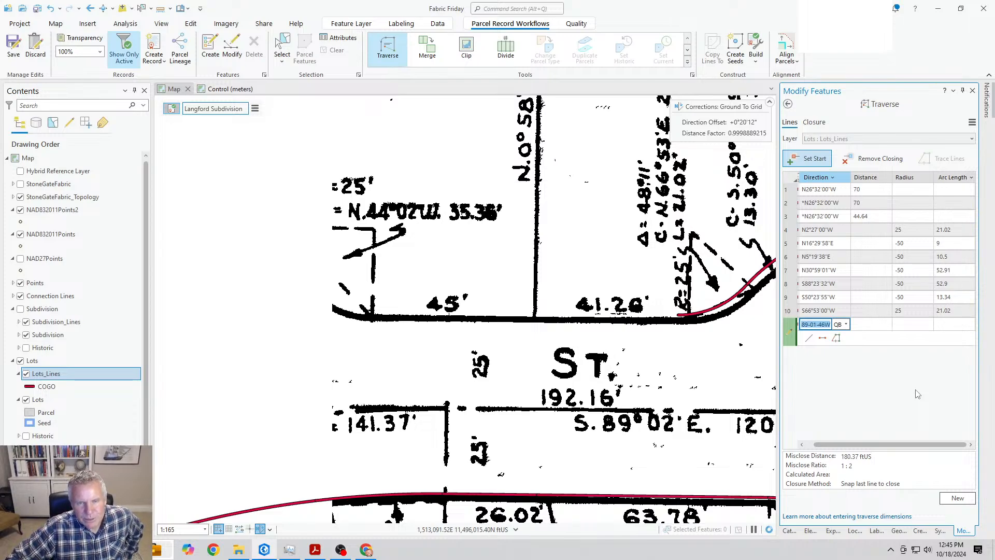
{"action": "type", "text": "89.02-"}
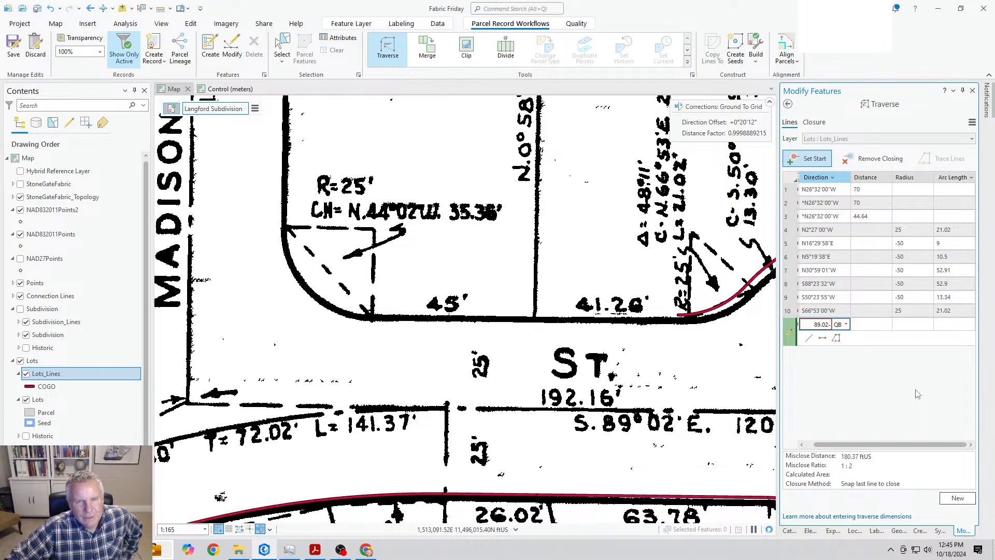
{"action": "type", "text": "3"}
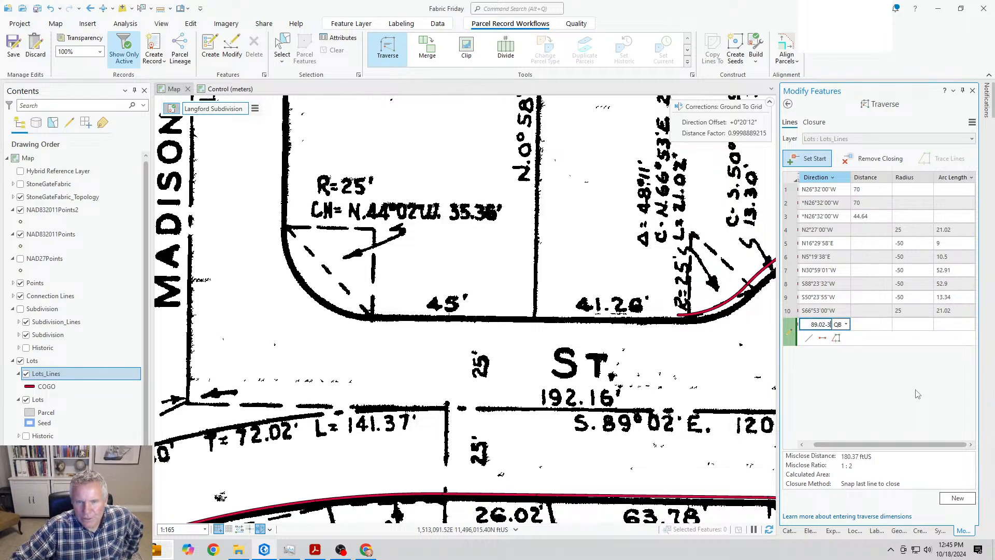
{"action": "key", "text": "BackSpace"}
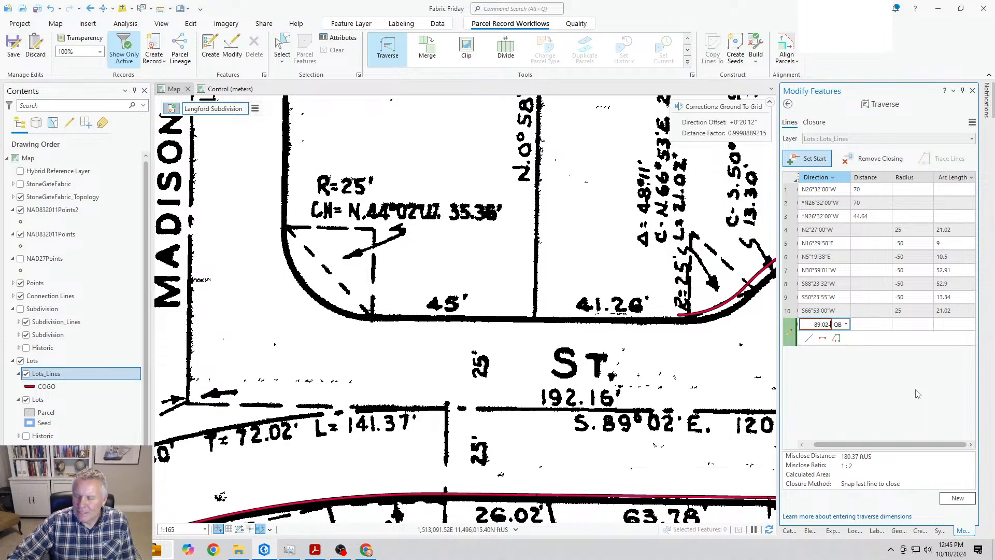
{"action": "type", "text": "4"}
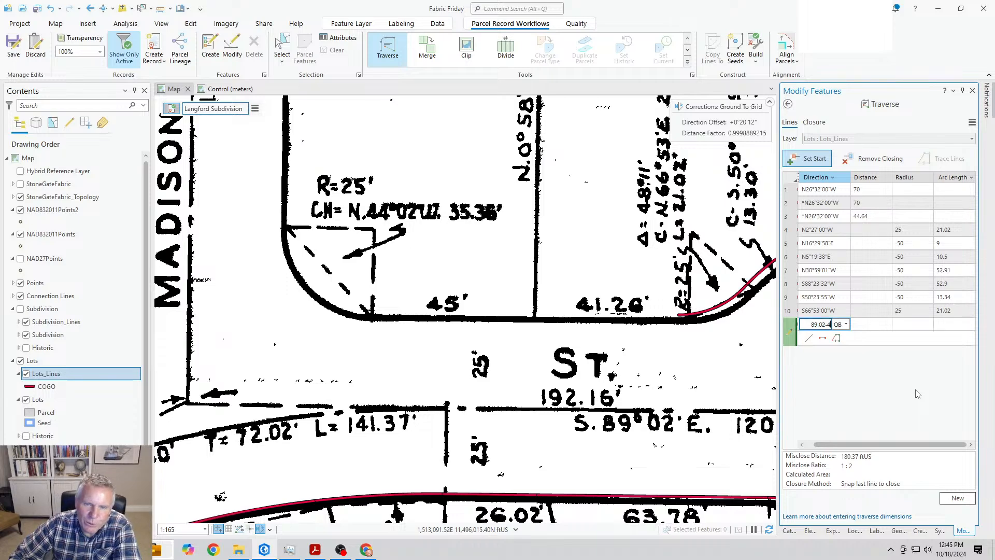
{"action": "key", "text": "Tab"}
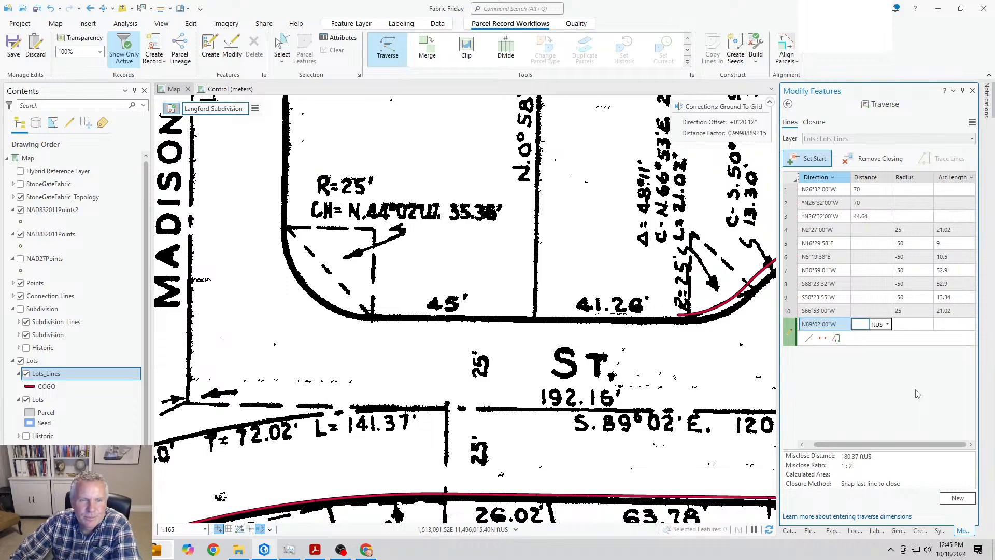
{"action": "type", "text": "41.26"}
{"action": "key", "text": "Return"}
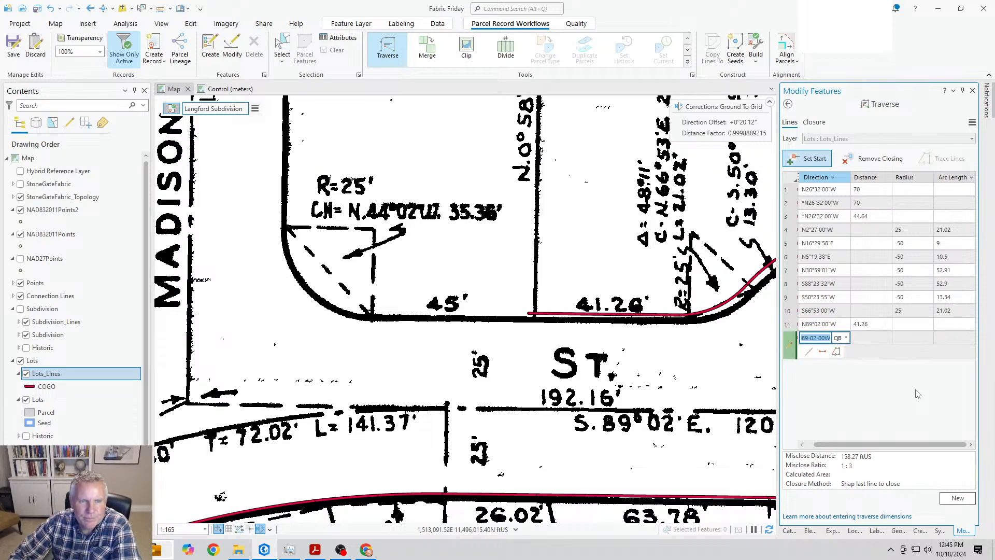
{"action": "type", "text": "45"}
{"action": "key", "text": "Return"}
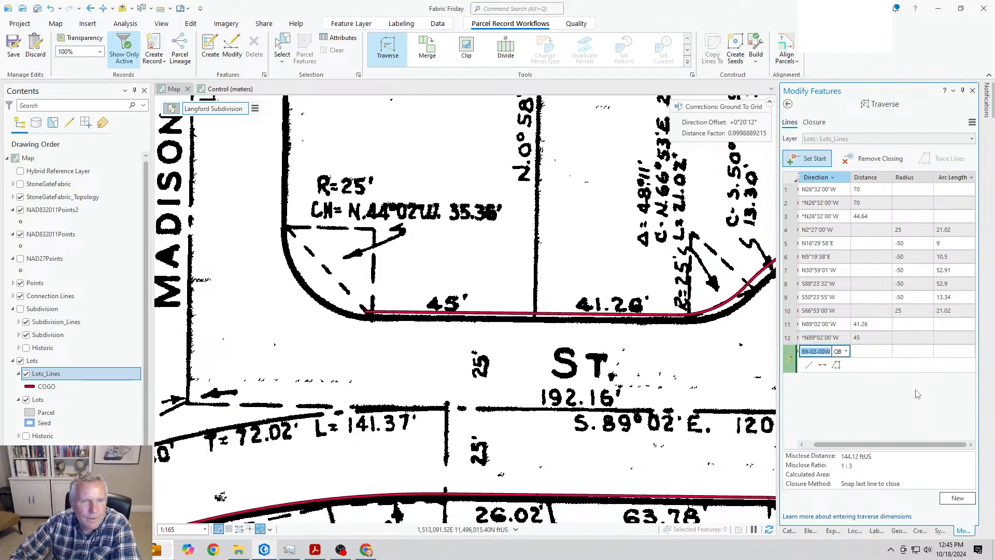
Step: Add a thirteenth course as a tangent curve around the Madison Ave. corner, with radius 25 and chord length 35.36 ftUS
{"action": "key", "text": "Tab"}
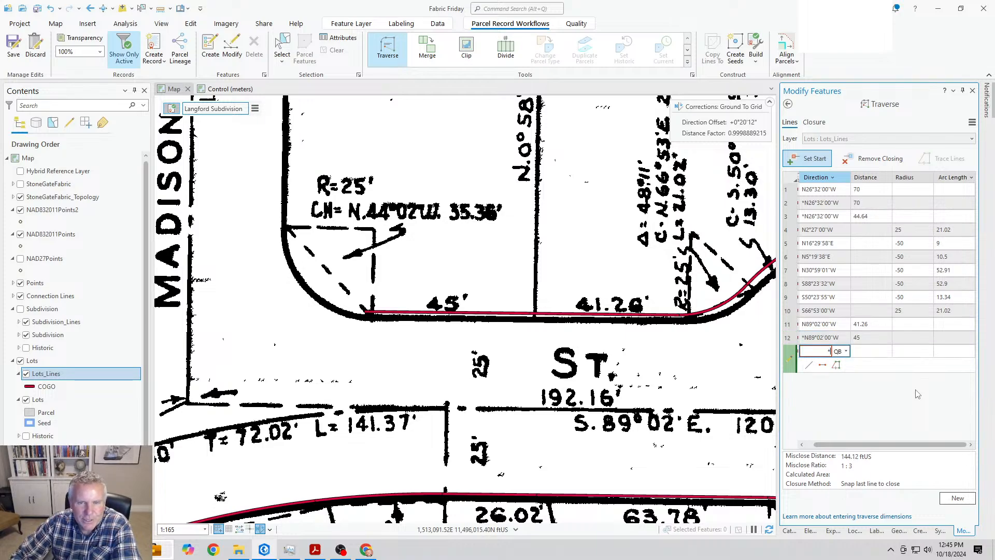
{"action": "key", "text": "Tab"}
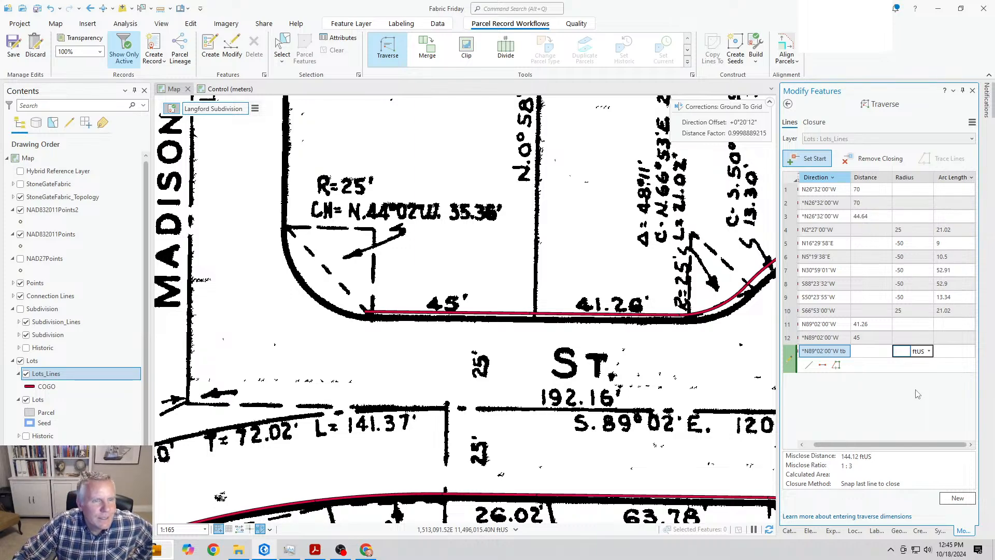
{"action": "type", "text": "25"}
{"action": "key", "text": "Tab"}
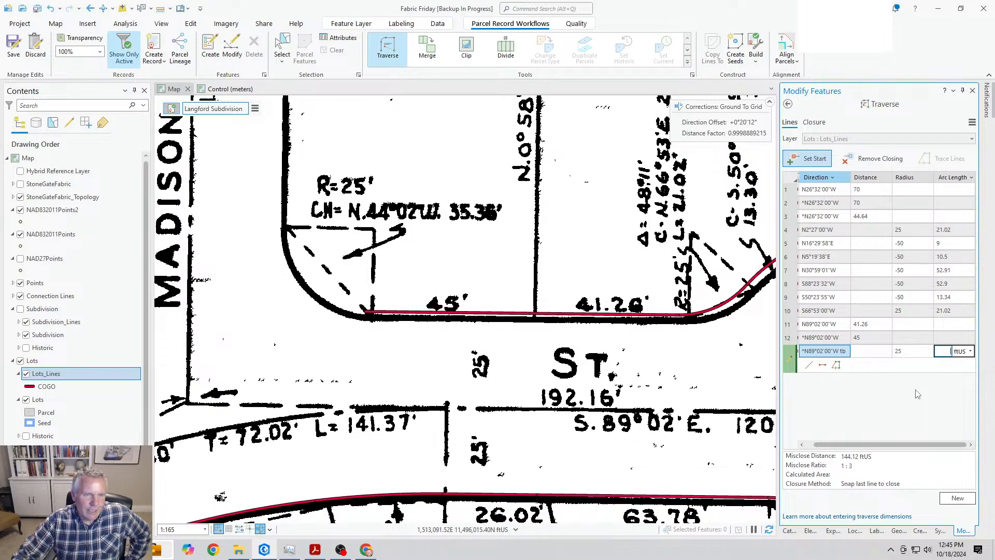
{"action": "type", "text": "35.36"}
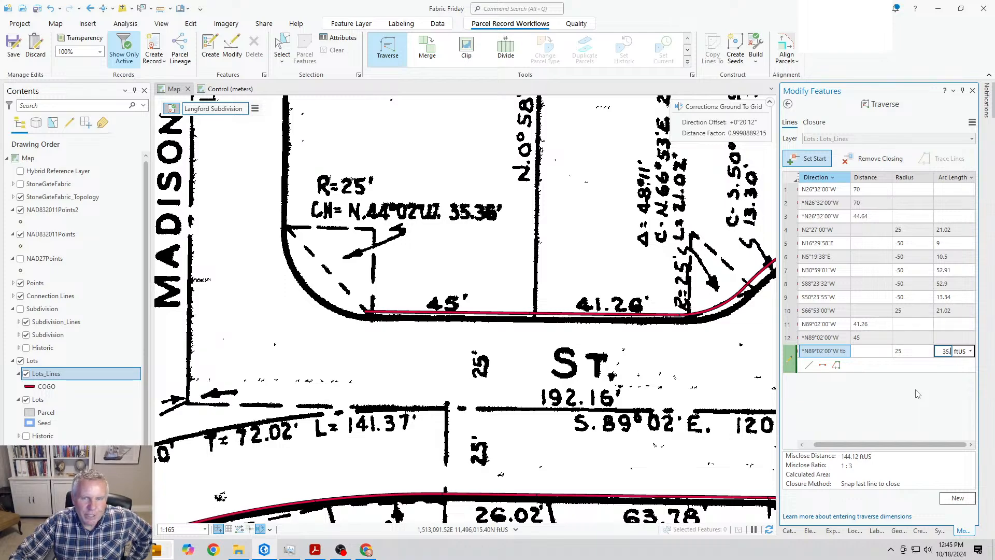
{"action": "type", "text": "c"}
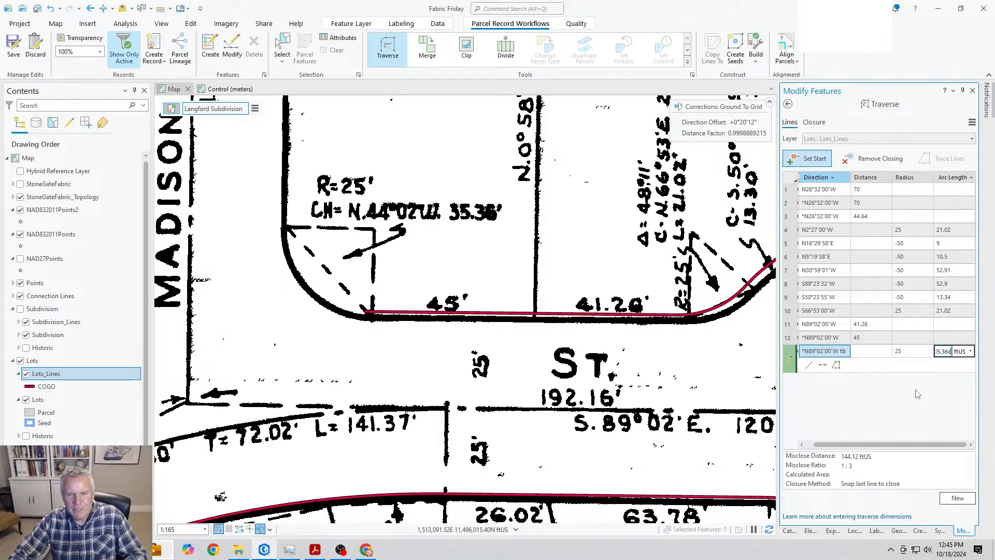
{"action": "key", "text": "Return"}
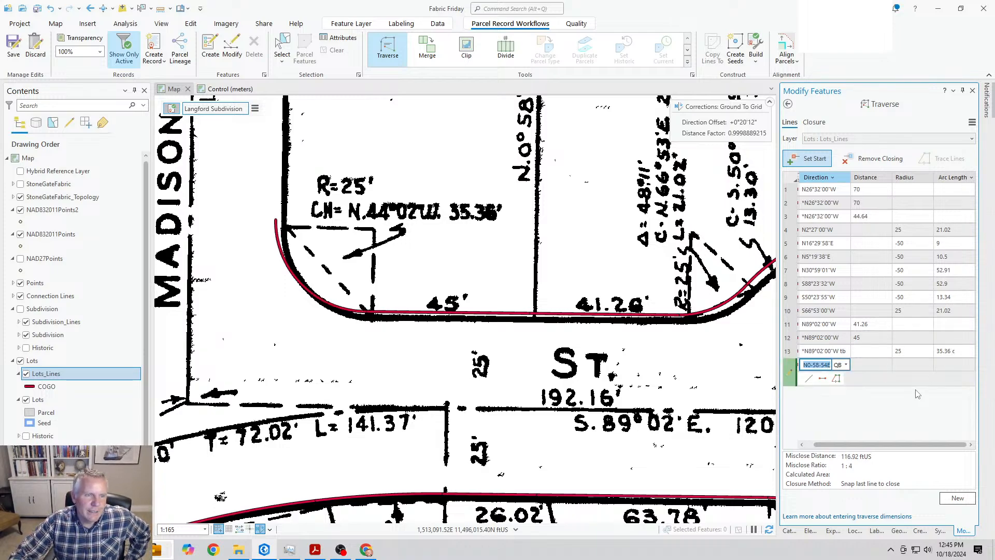
Step: Add a fourteenth straight course along Madison Ave. bearing N0°58'00"E with a distance of 186.94 ftUS
{"action": "key", "text": "BackSpace"}
{"action": "left_click_drag", "start_coordinate": [361, 176], "coordinate": [459, 397]}
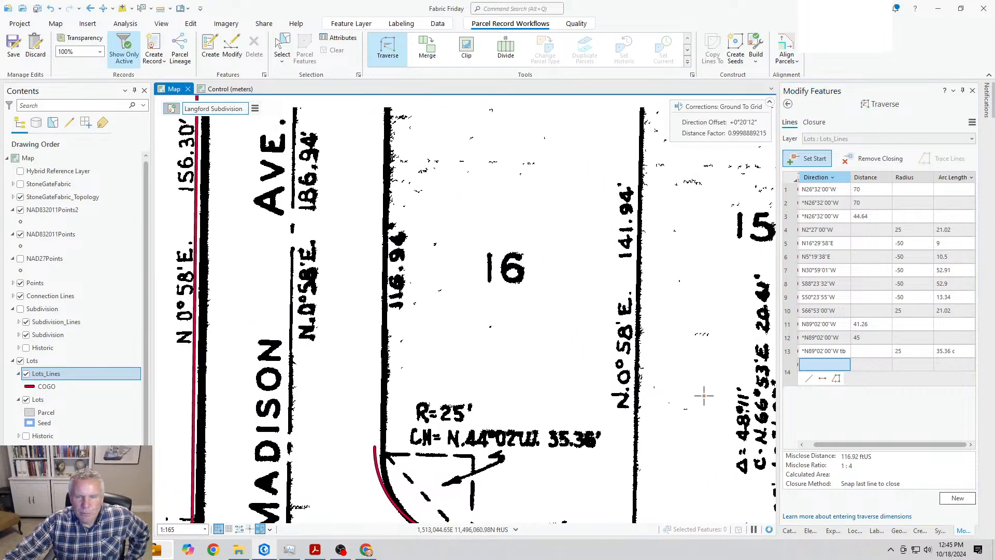
{"action": "left_click", "coordinate": [818, 364]}
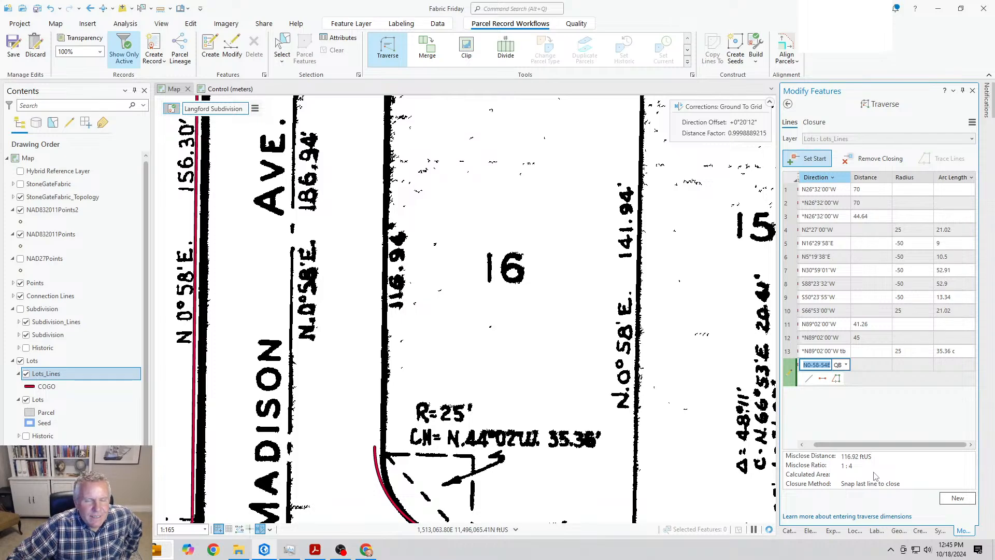
{"action": "type", "text": "0.58-1"}
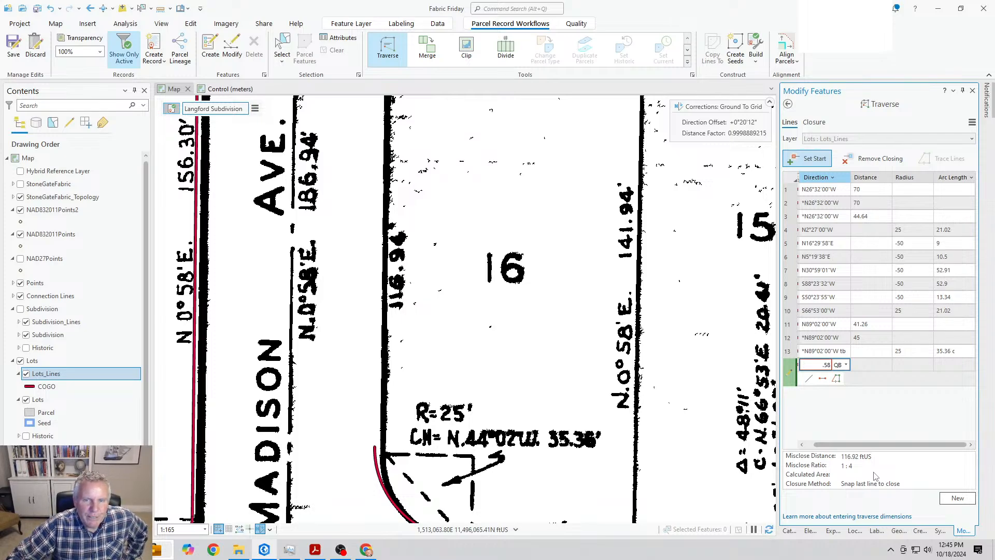
{"action": "key", "text": "Tab"}
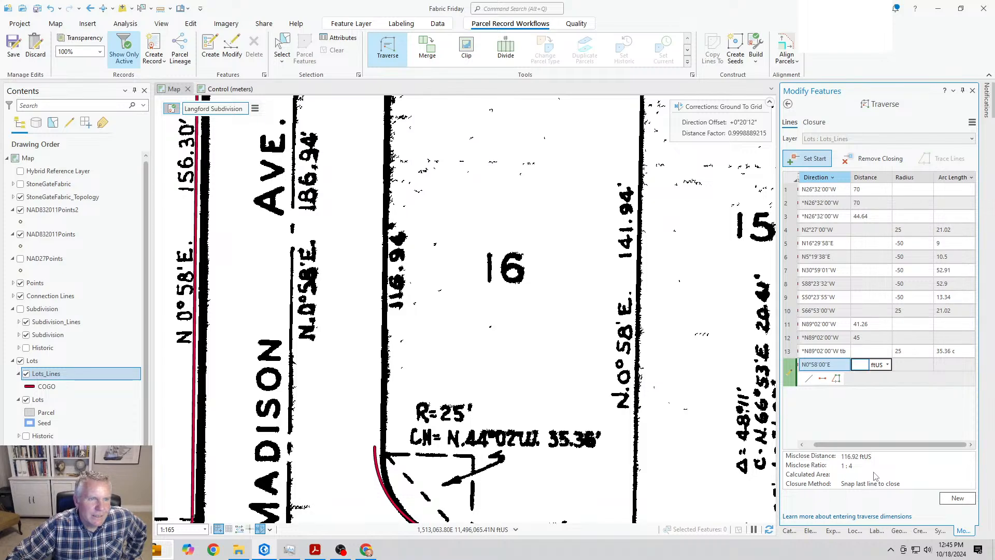
{"action": "type", "text": "186.94"}
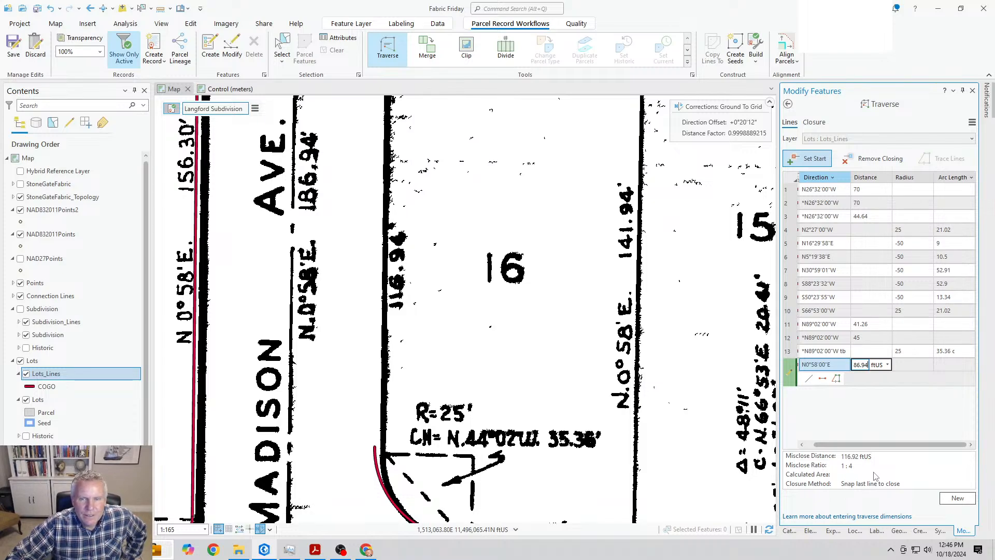
{"action": "key", "text": "Return"}
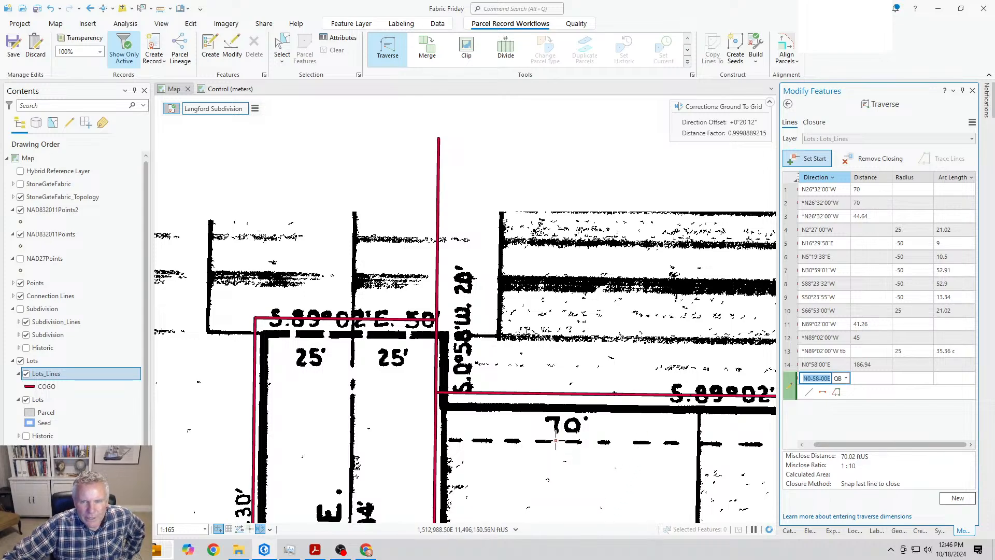
Step: Try to correct the fourteenth course's distance to lot 16's 116.94 ftUS frontage on Madison Ave
{"action": "scroll", "coordinate": [527, 458], "scroll_direction": "down", "scroll_amount": 2}
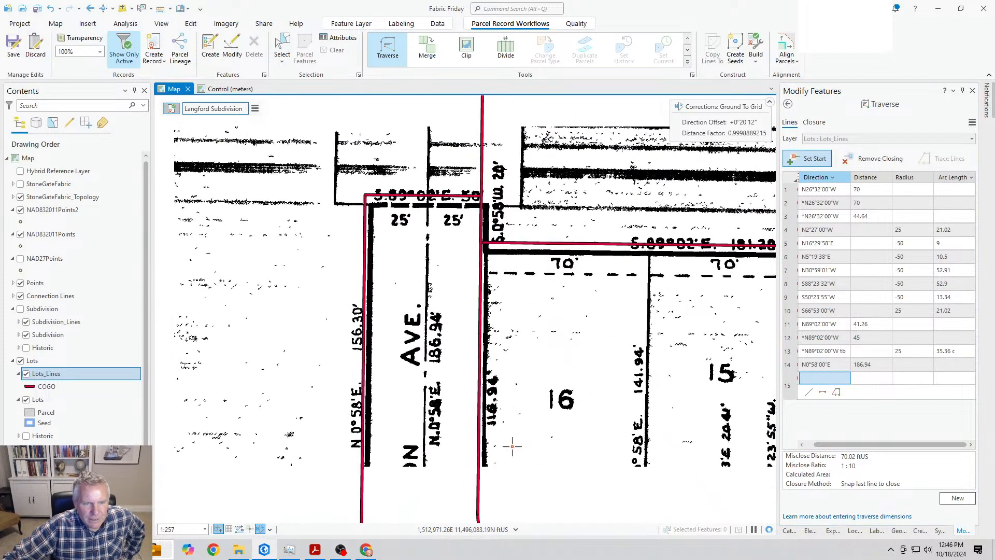
{"action": "left_click_drag", "start_coordinate": [545, 454], "coordinate": [553, 300]}
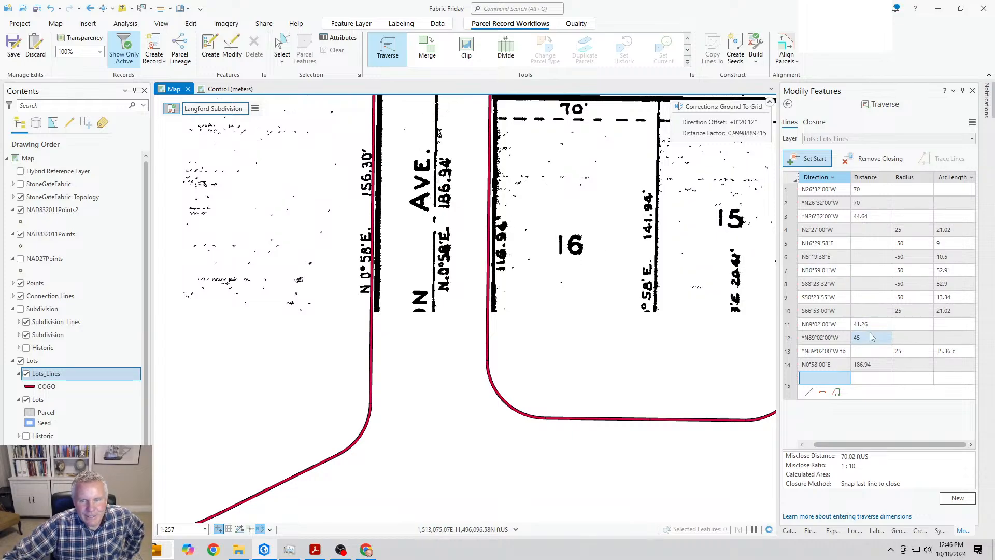
{"action": "scroll", "coordinate": [609, 309], "scroll_direction": "down", "scroll_amount": 2}
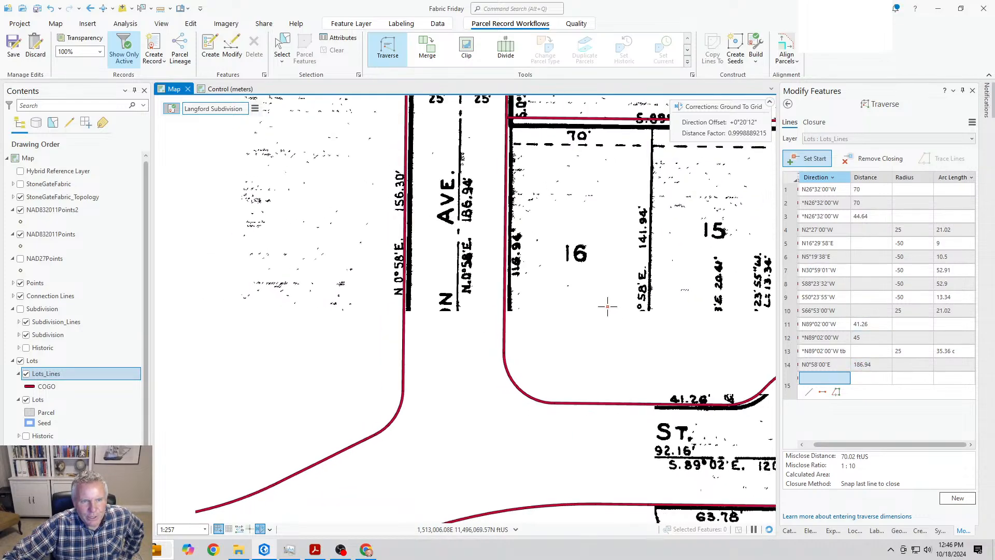
{"action": "left_click_drag", "start_coordinate": [624, 241], "coordinate": [583, 311]}
{"action": "scroll", "coordinate": [502, 347], "scroll_direction": "up", "scroll_amount": 2}
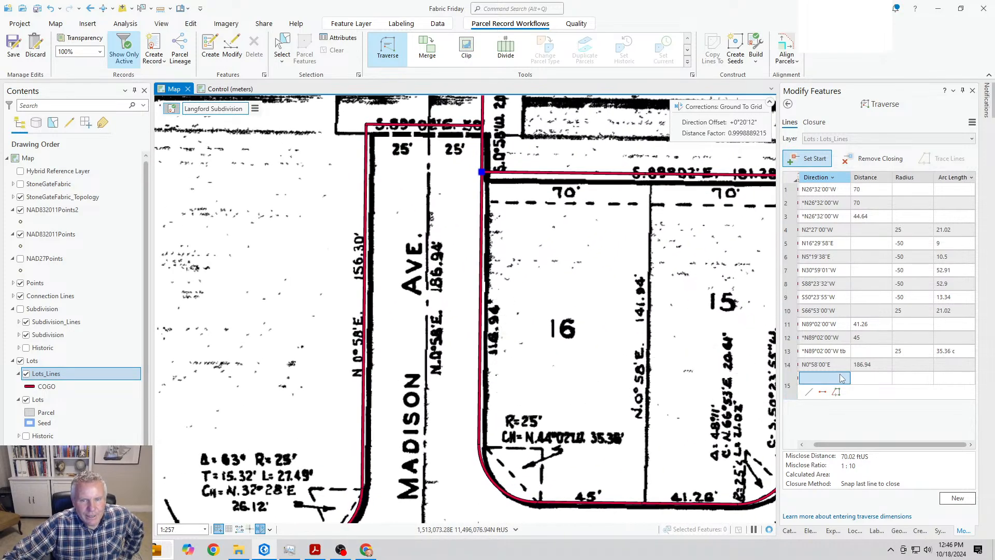
{"action": "left_click", "coordinate": [868, 366]}
{"action": "type", "text": "11"}
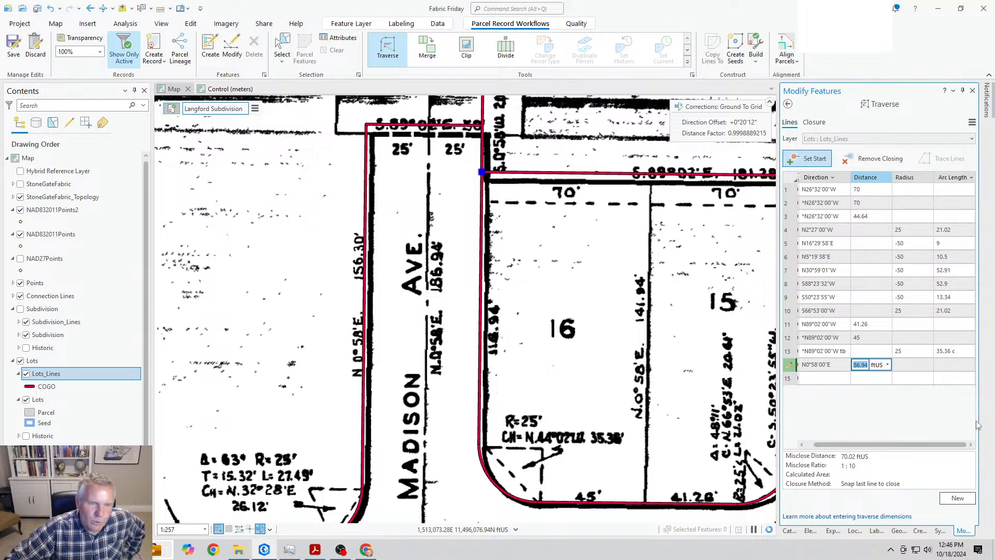
{"action": "type", "text": "6.94"}
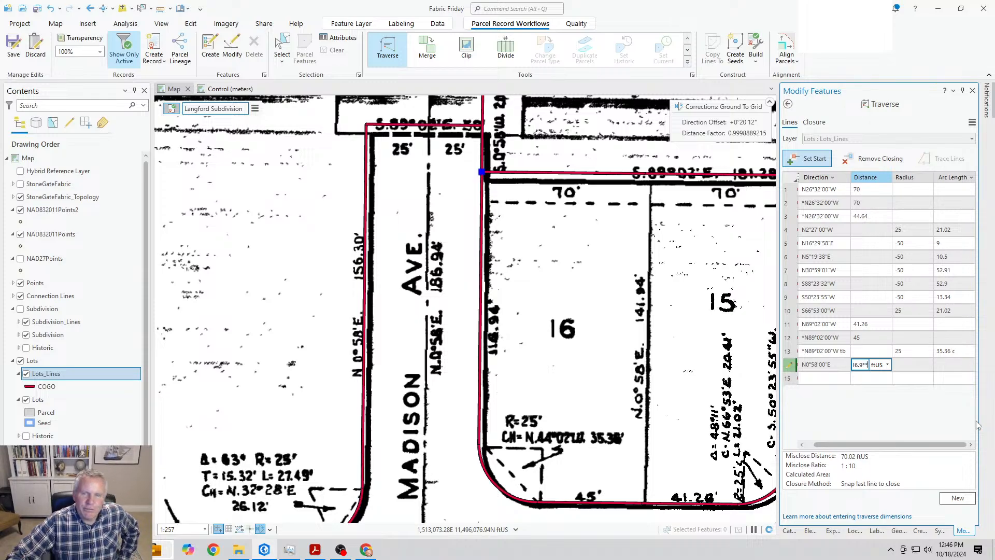
{"action": "key", "text": "BackSpace"}
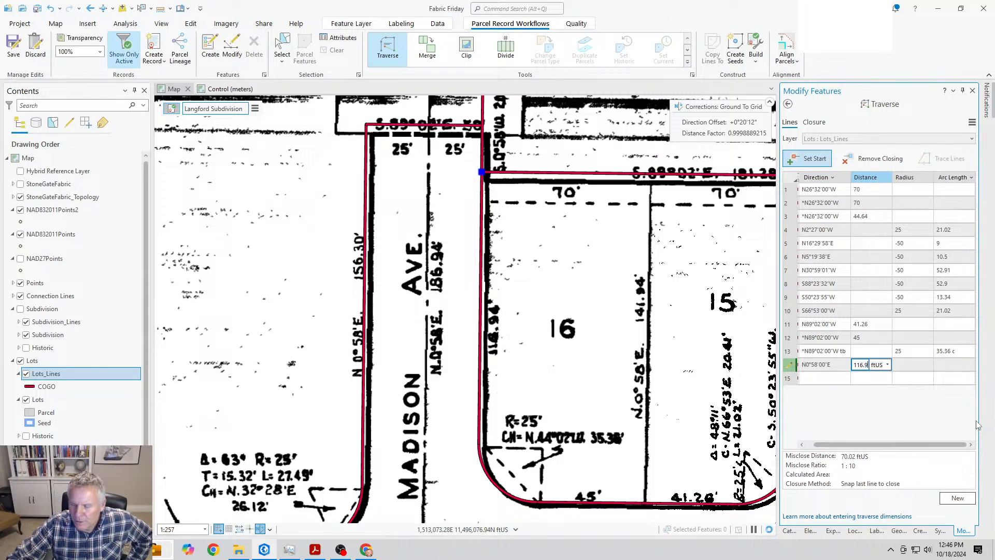
{"action": "type", "text": "4"}
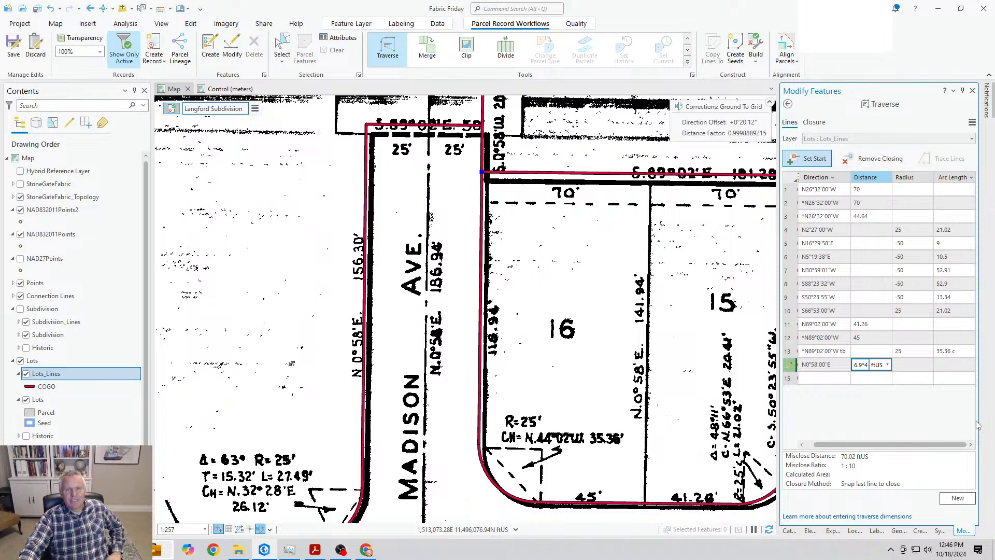
{"action": "key", "text": "Return"}
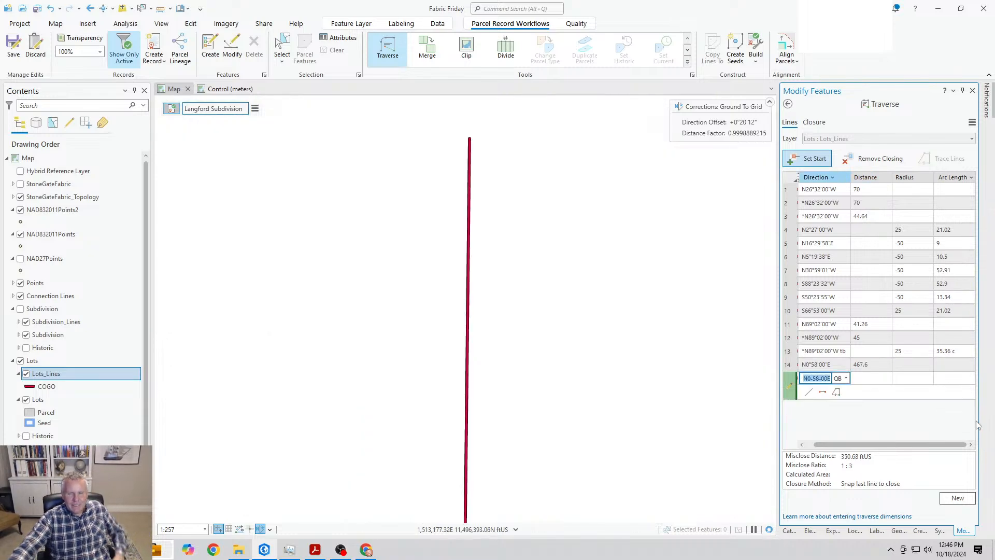
Step: Set the distance of the fourteenth course to 116.94 ftUS so it ends at lot 16's corner
{"action": "left_click", "coordinate": [867, 365]}
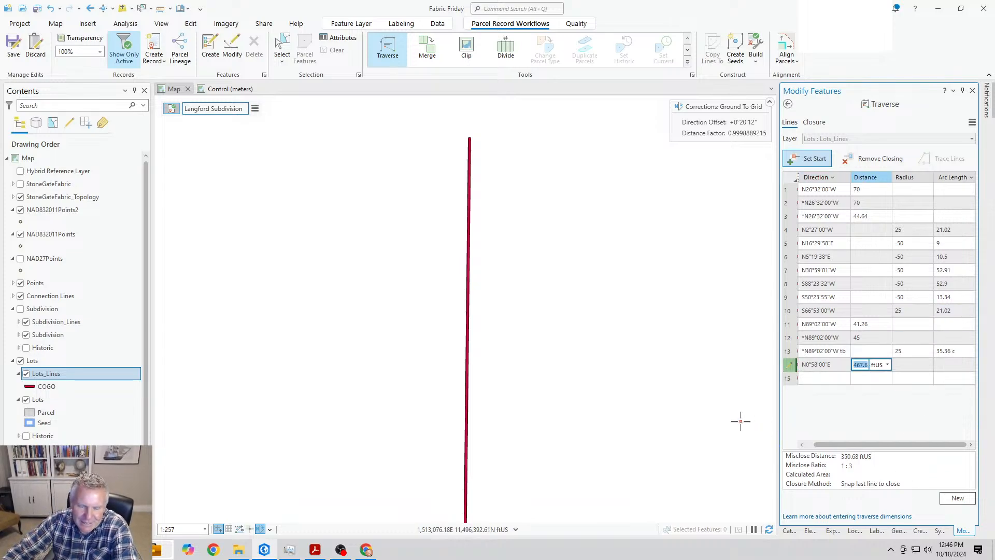
{"action": "left_click", "coordinate": [533, 345]}
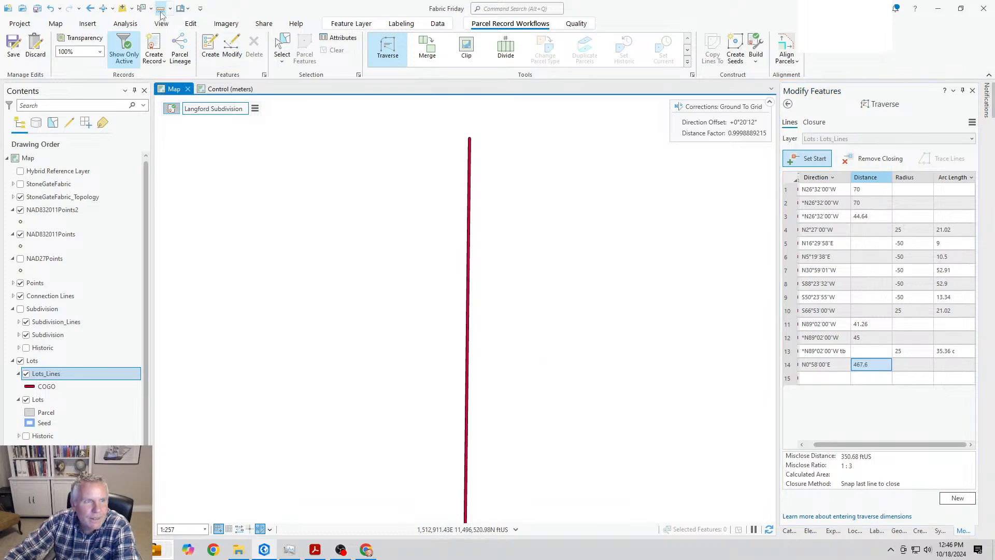
{"action": "left_click", "coordinate": [90, 9]}
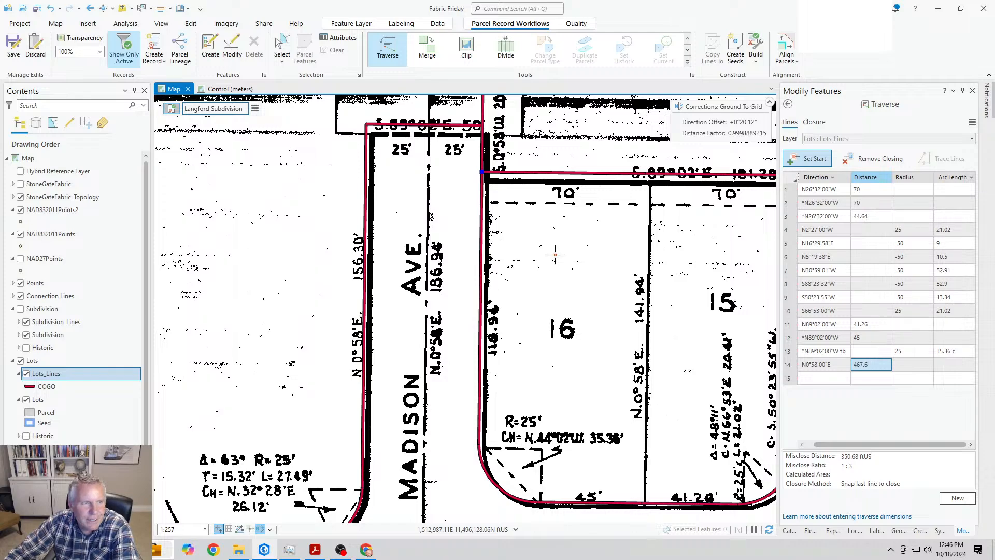
{"action": "left_click", "coordinate": [200, 8]}
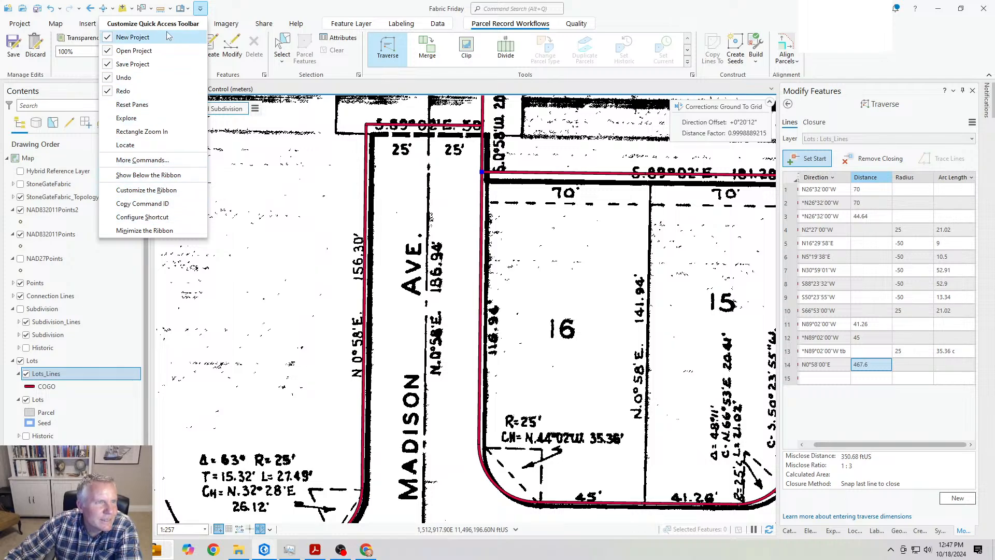
{"action": "left_click", "coordinate": [307, 17]}
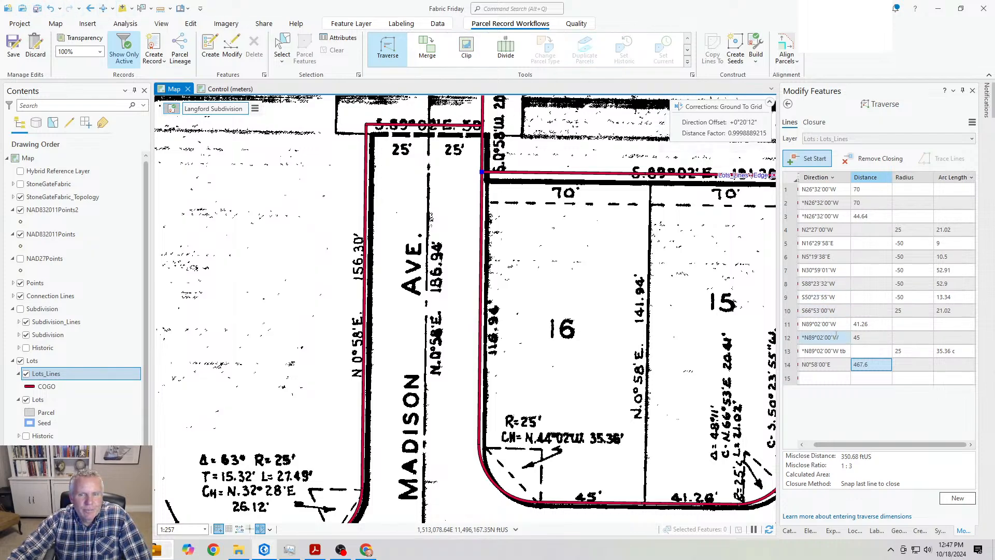
{"action": "left_click", "coordinate": [866, 364]}
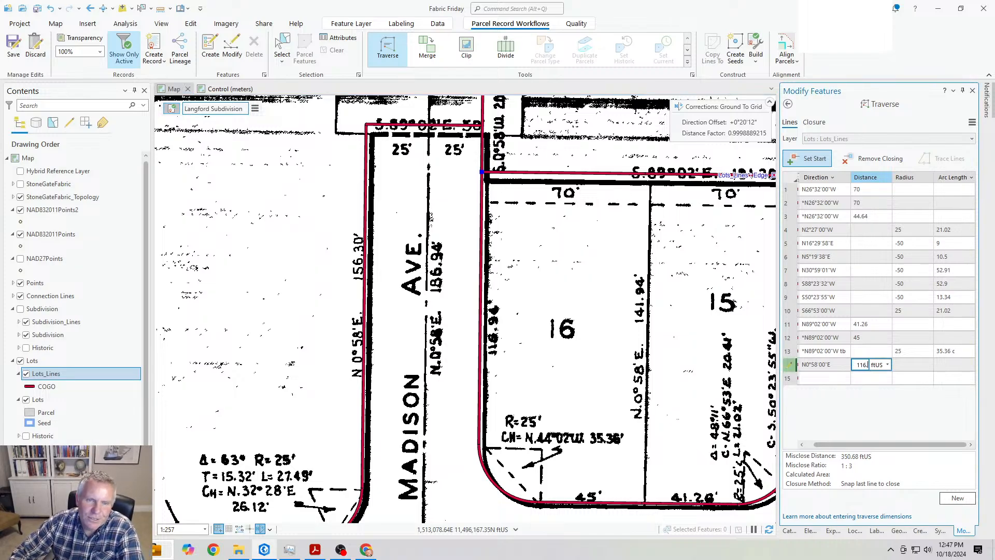
{"action": "type", "text": "116.94"}
{"action": "key", "text": "Return"}
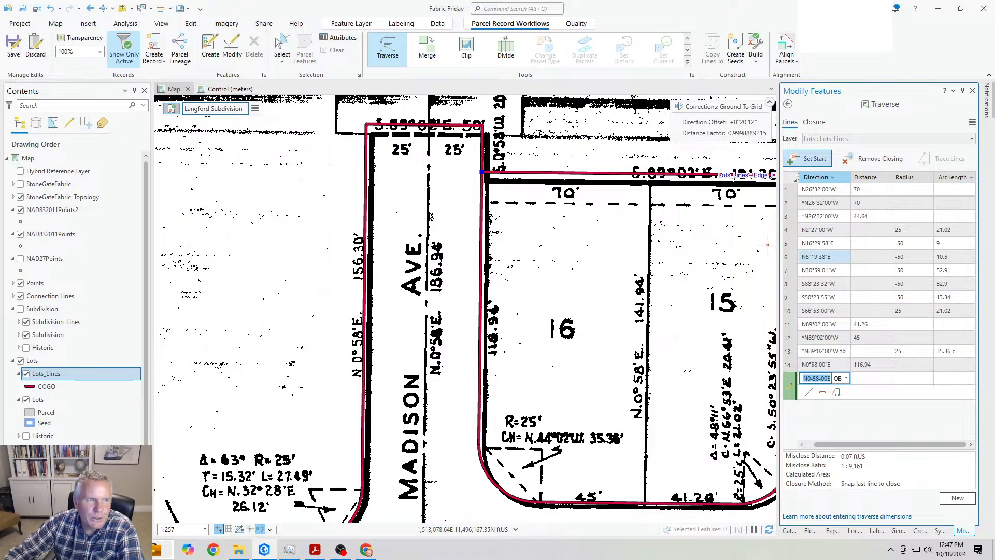
{"action": "left_click", "coordinate": [56, 24]}
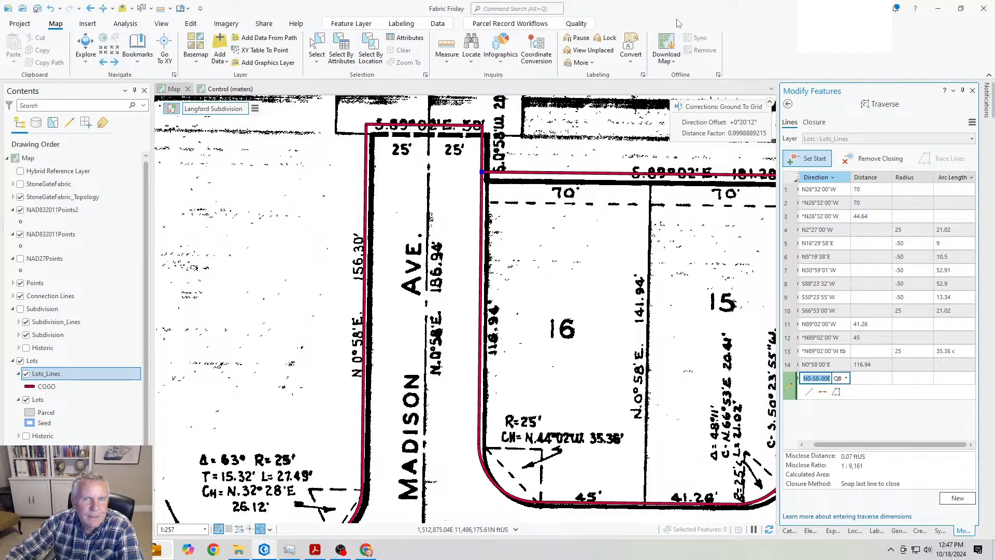
{"action": "left_click", "coordinate": [510, 23]}
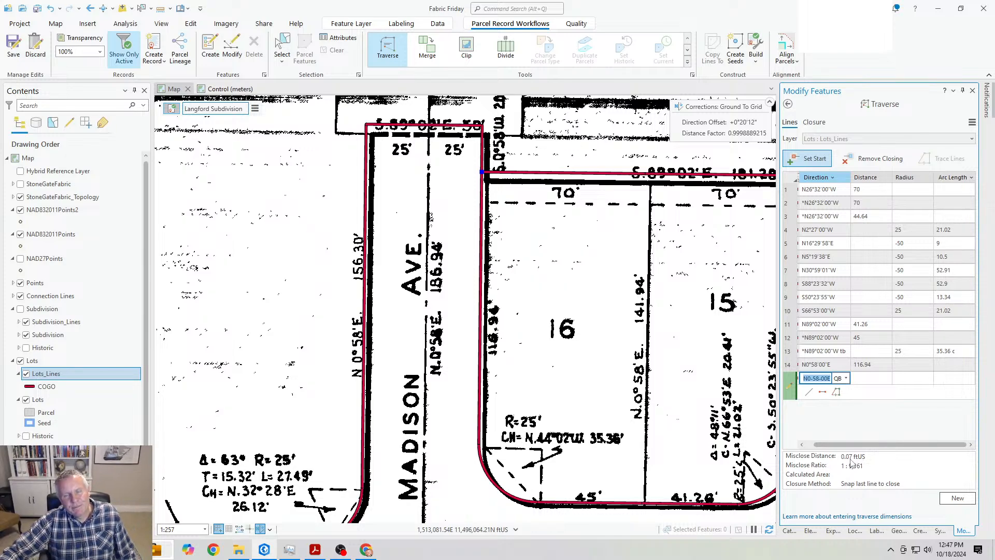
{"action": "left_click", "coordinate": [973, 123]}
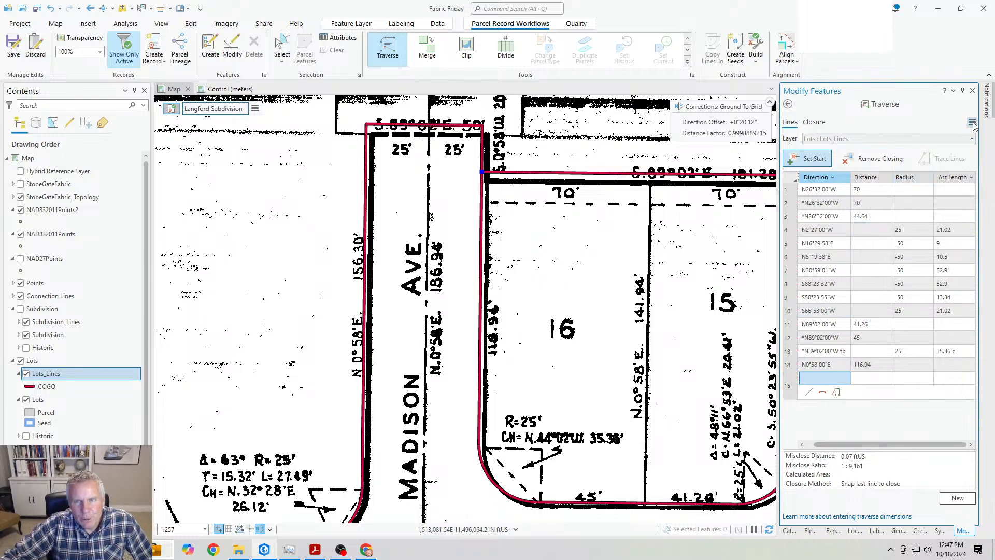
{"action": "left_click", "coordinate": [907, 135]}
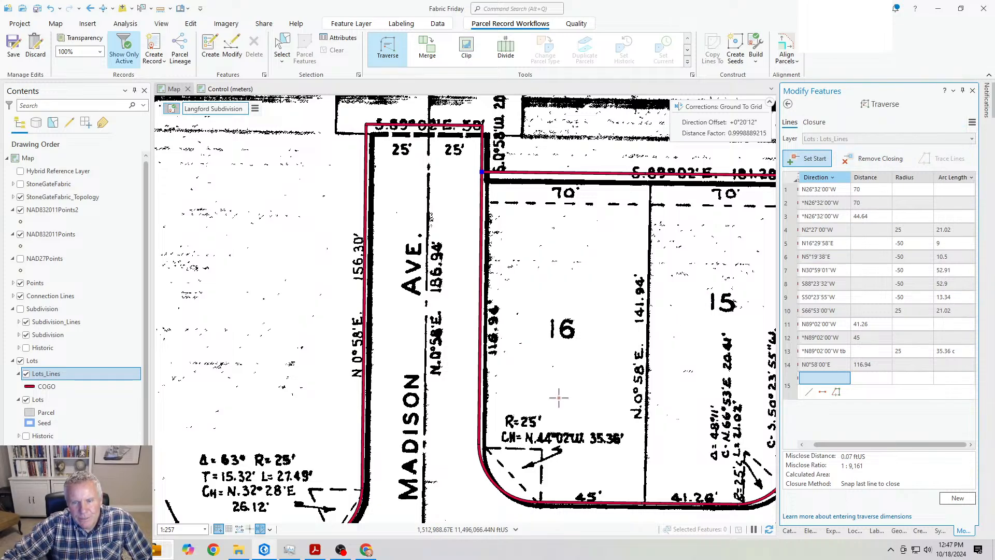
{"action": "scroll", "coordinate": [559, 398], "scroll_direction": "down", "scroll_amount": 4}
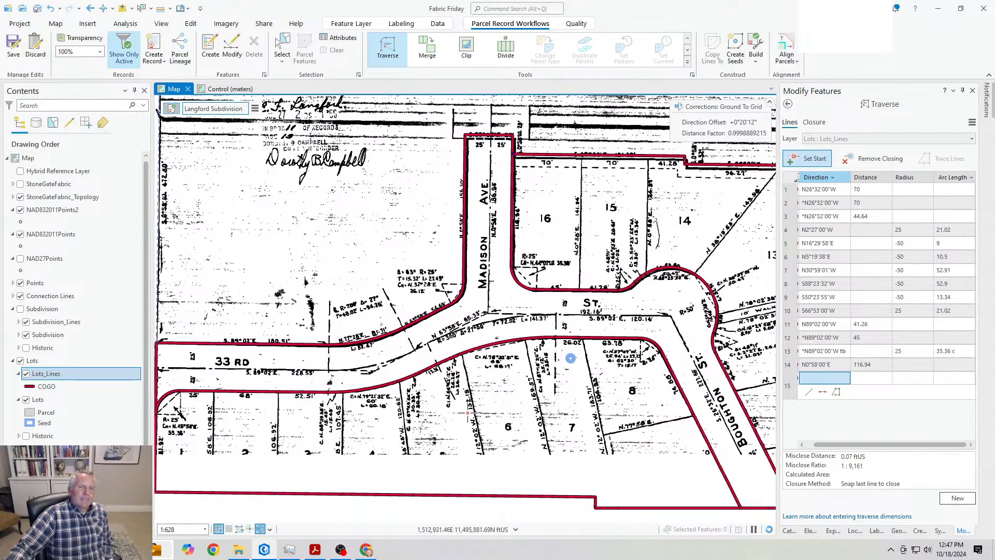
{"action": "left_click_drag", "start_coordinate": [357, 398], "coordinate": [462, 354]}
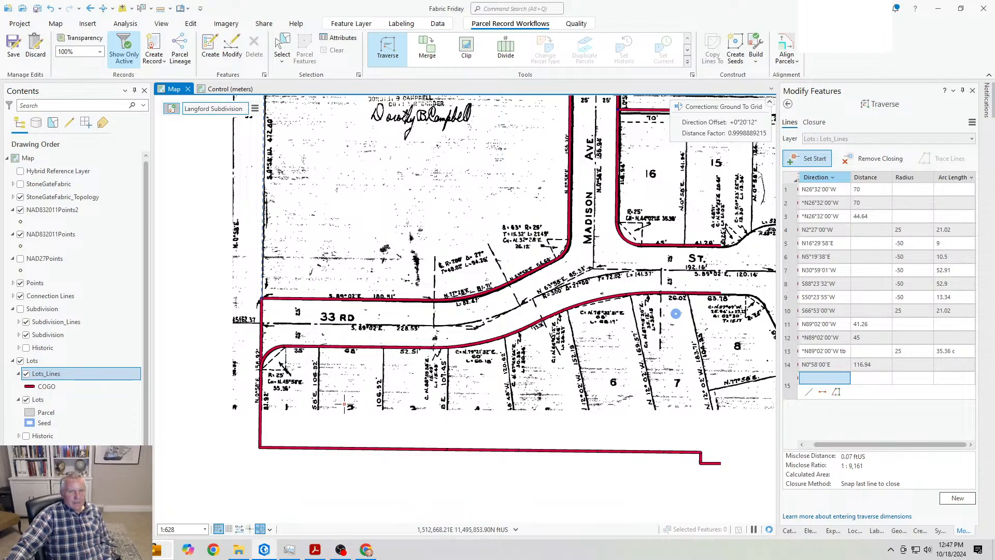
{"action": "scroll", "coordinate": [349, 413], "scroll_direction": "up", "scroll_amount": 3}
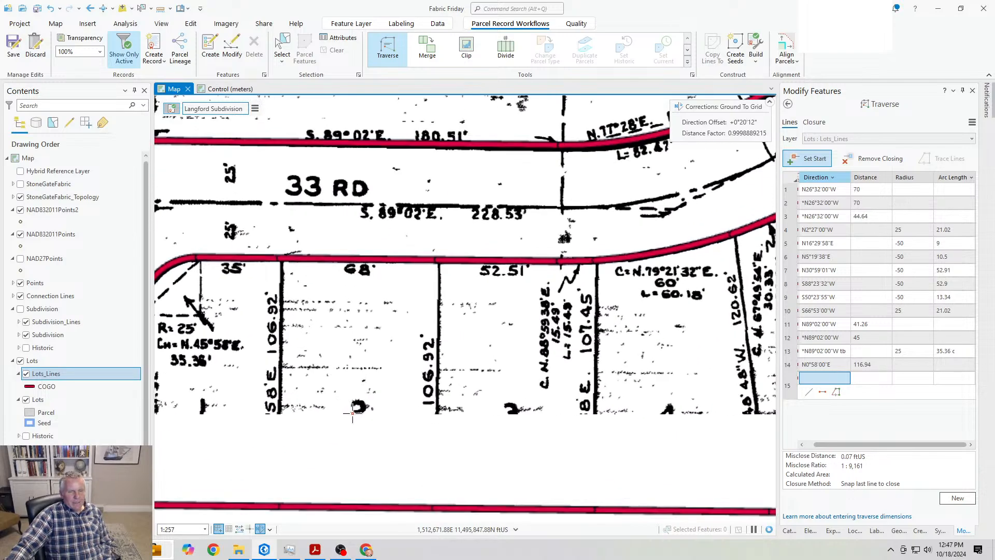
Step: Start a new traverse at the rear corner between lots 16 and 15, with its closing point at their shared street-front corner
{"action": "scroll", "coordinate": [363, 413], "scroll_direction": "up", "scroll_amount": 2}
{"action": "scroll", "coordinate": [363, 413], "scroll_direction": "down", "scroll_amount": 2}
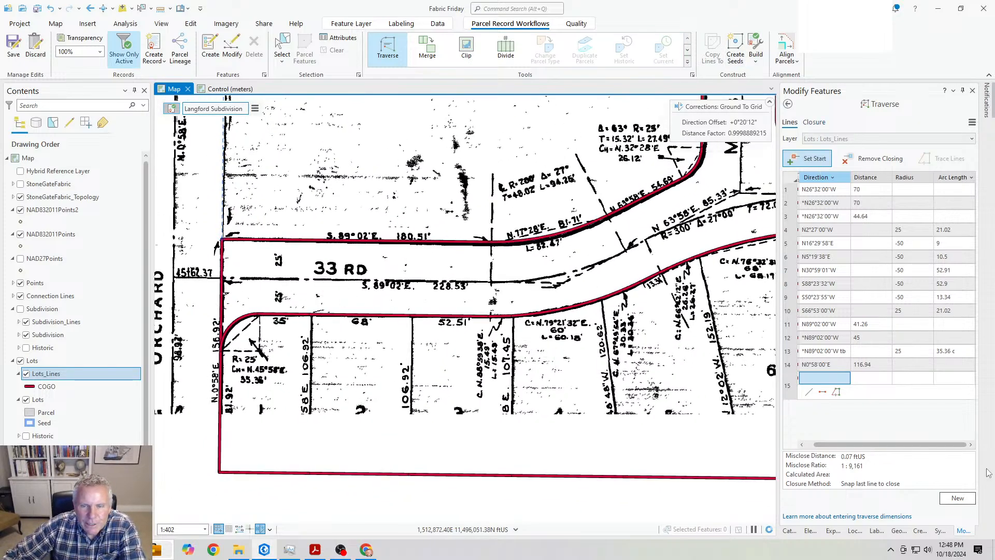
{"action": "left_click", "coordinate": [958, 498]}
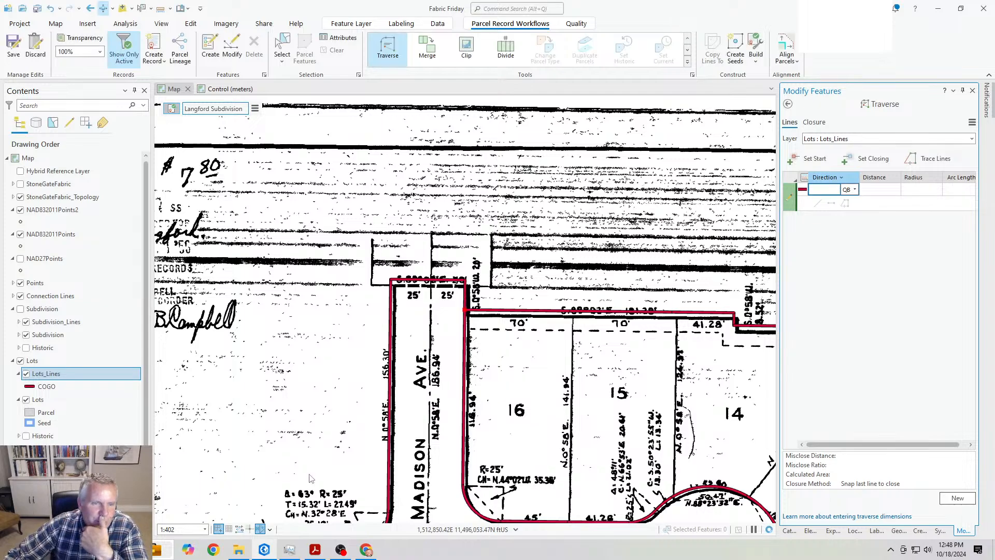
{"action": "left_click", "coordinate": [575, 317]}
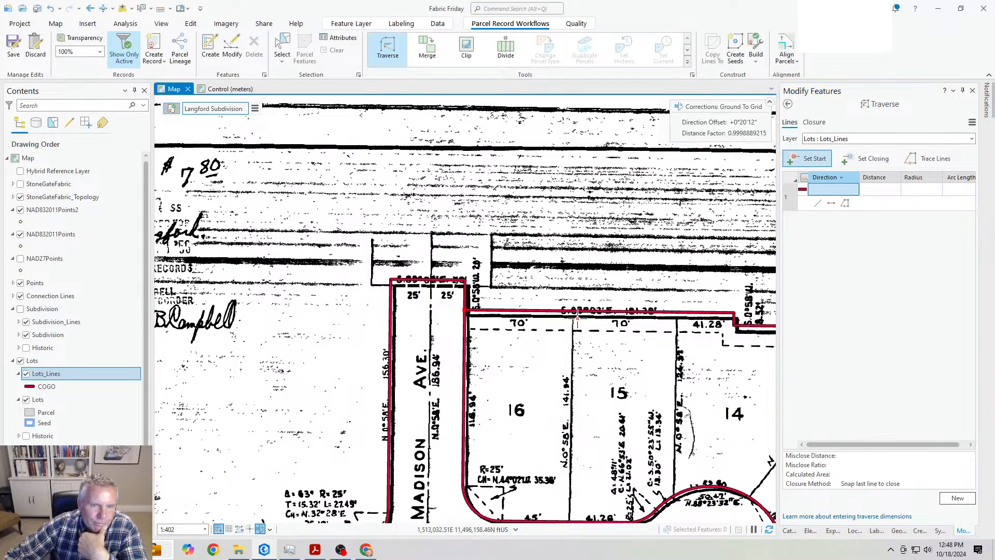
{"action": "left_click", "coordinate": [570, 312]}
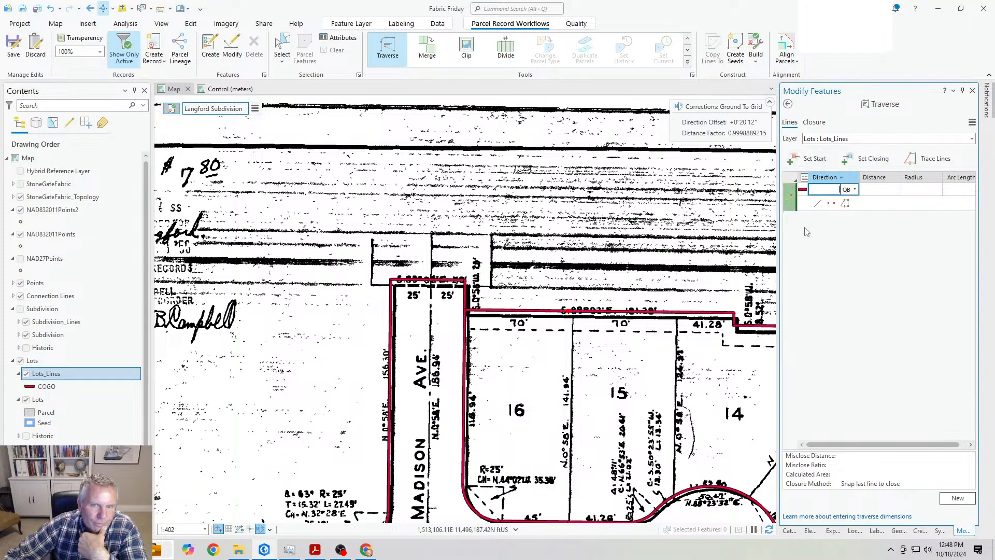
{"action": "left_click", "coordinate": [876, 159]}
{"action": "left_click", "coordinate": [568, 520]}
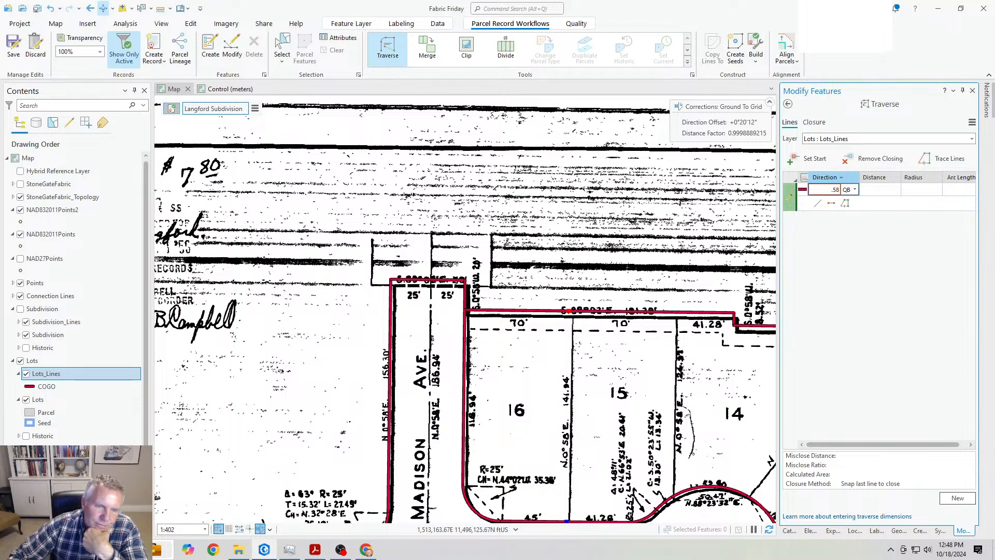
Step: Enter the dividing line between lots 16 and 15 as a course bearing S0°58'00"W with a distance of 141.94 ftUS
{"action": "key", "text": "Tab"}
{"action": "type", "text": "1"}
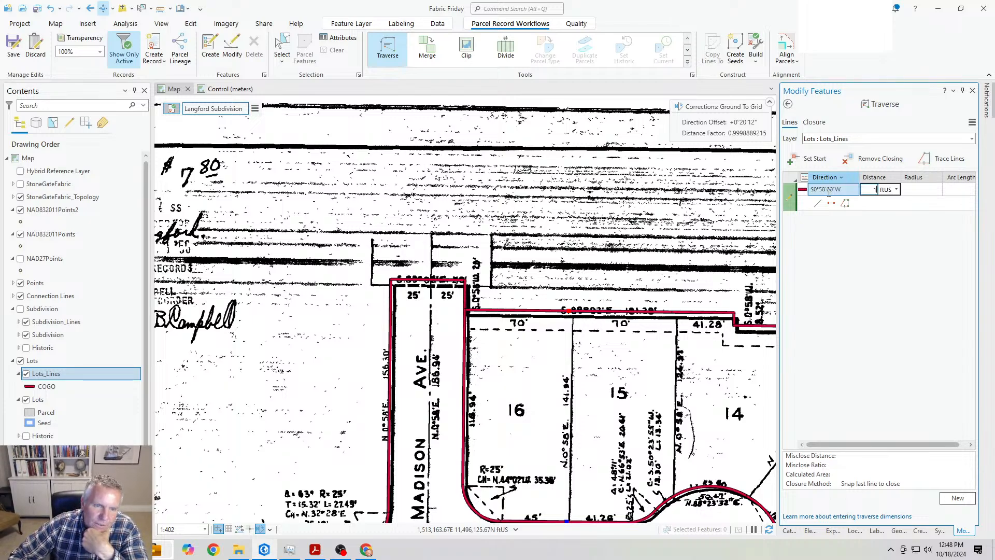
{"action": "type", "text": "41.94"}
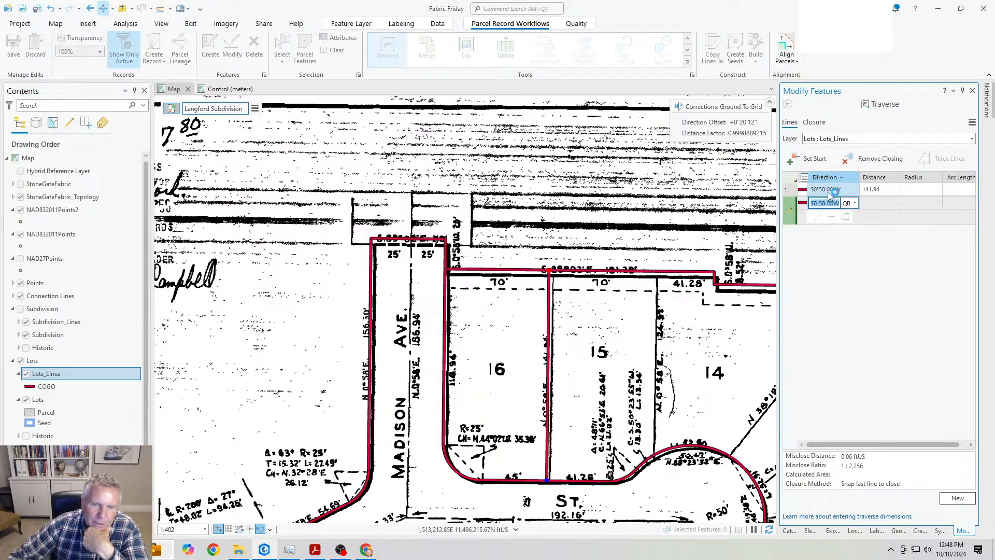
{"action": "key", "text": "Return"}
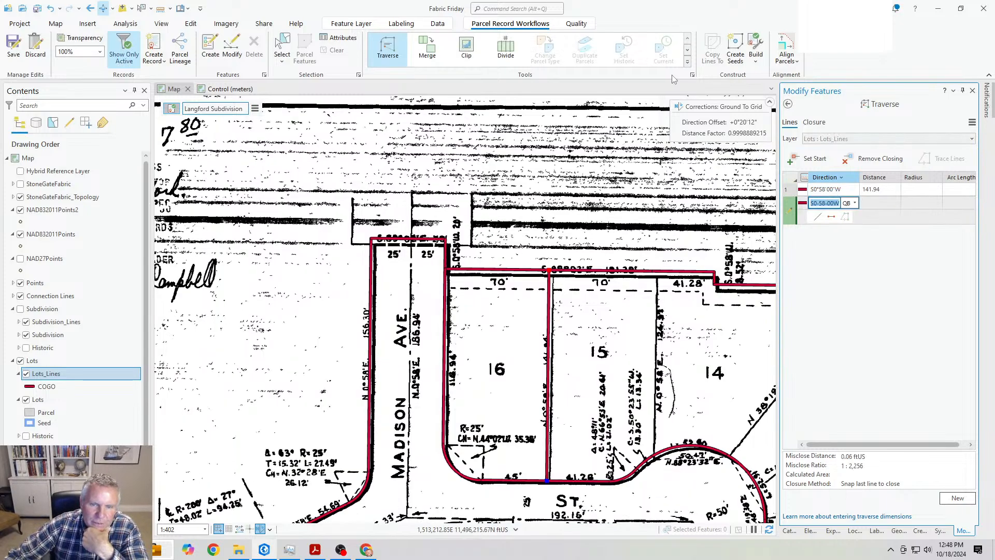
{"action": "left_click", "coordinate": [973, 122]}
{"action": "left_click", "coordinate": [884, 66]}
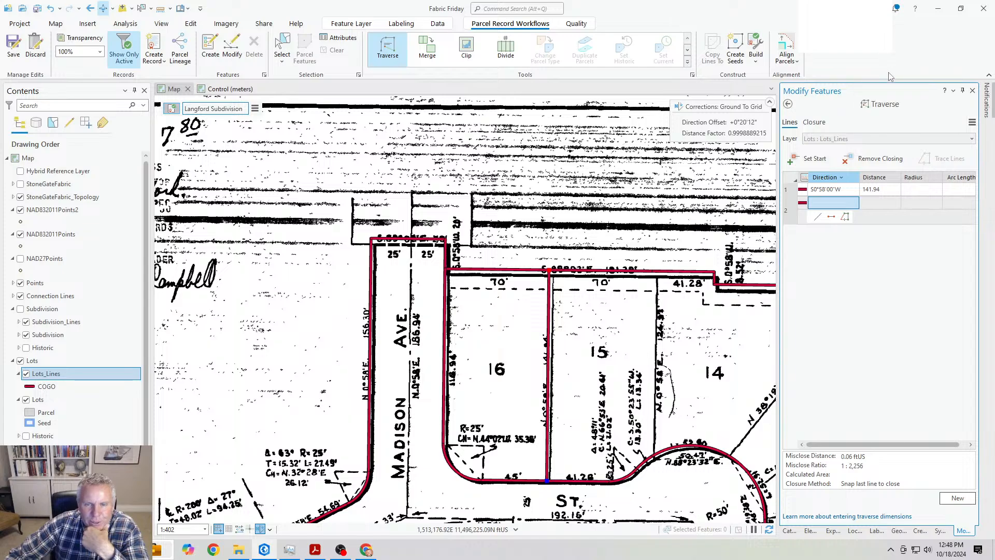
Step: Start a new traverse at the rear corner between lots 15 and 14, with its closing point at their shared corner on the cul-de-sac curve
{"action": "left_click", "coordinate": [967, 496]}
{"action": "left_click", "coordinate": [809, 160]}
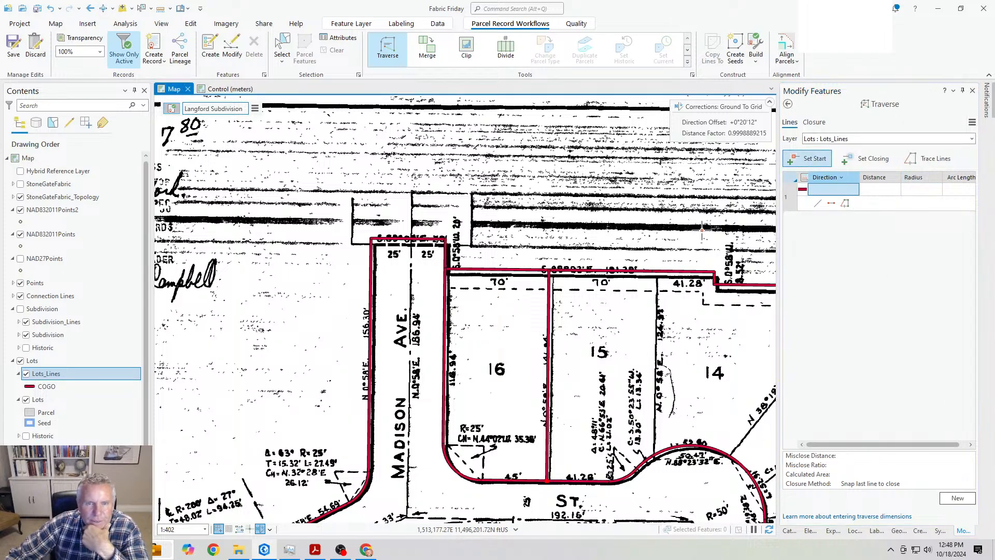
{"action": "left_click", "coordinate": [652, 270]}
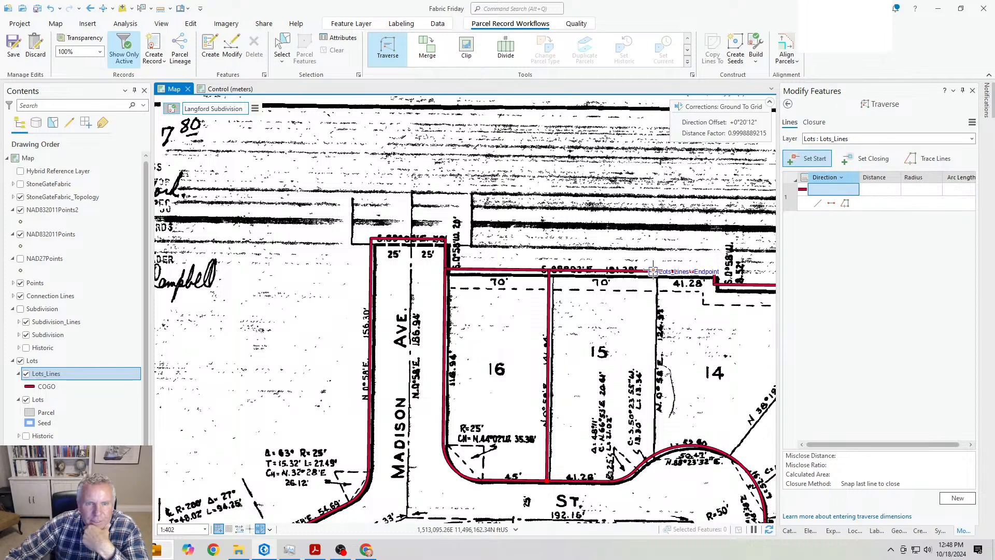
{"action": "left_click", "coordinate": [875, 165]}
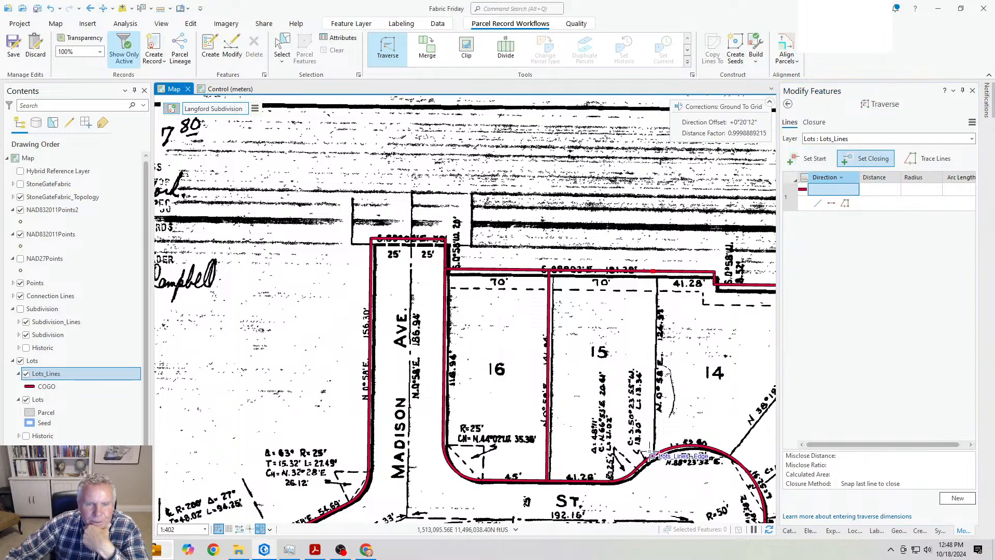
{"action": "left_click", "coordinate": [650, 456]}
{"action": "scroll", "coordinate": [669, 384], "scroll_direction": "up", "scroll_amount": 2}
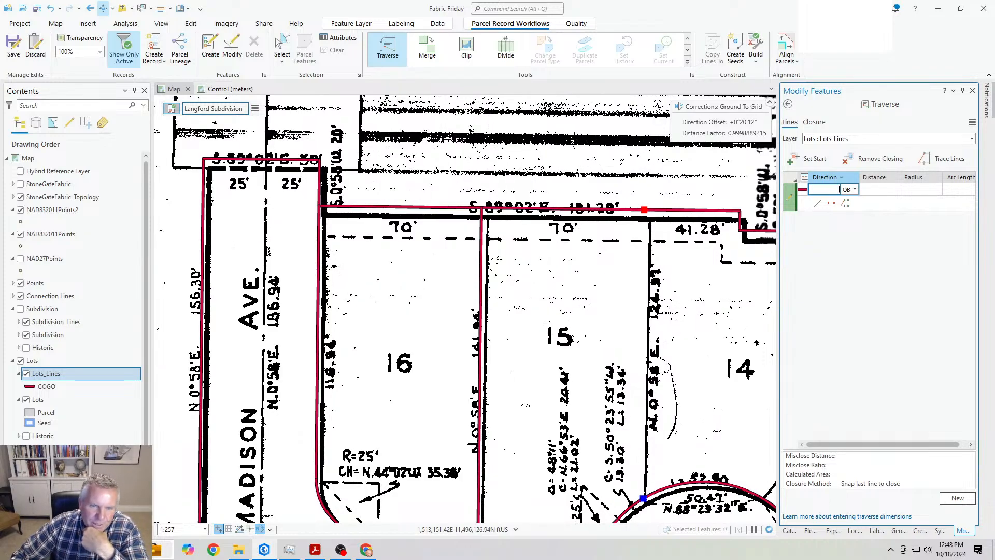
Step: Enter the dividing line between lots 15 and 14 as a course bearing S0°58'00"W with a distance of 124.97 ftUS
{"action": "type", "text": ".58-3"}
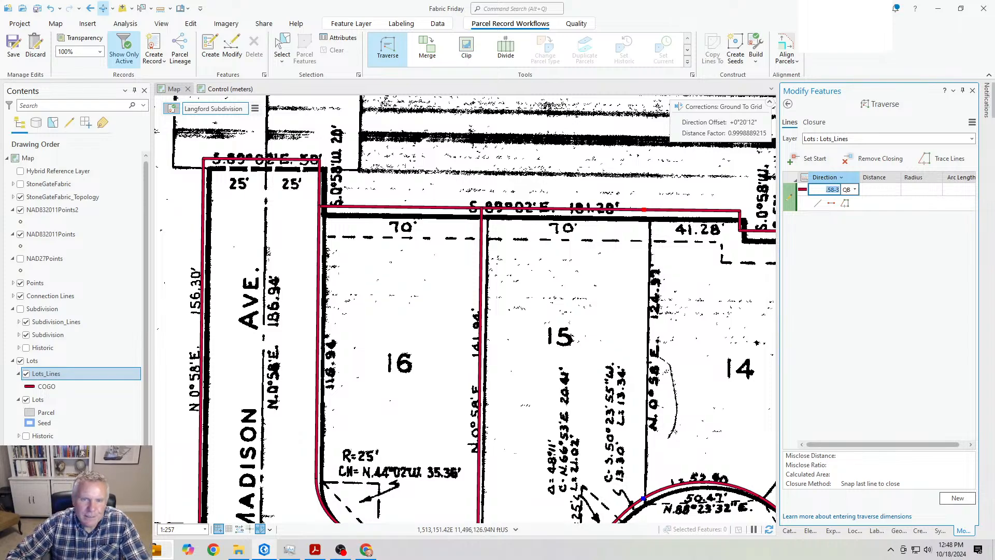
{"action": "key", "text": "Tab"}
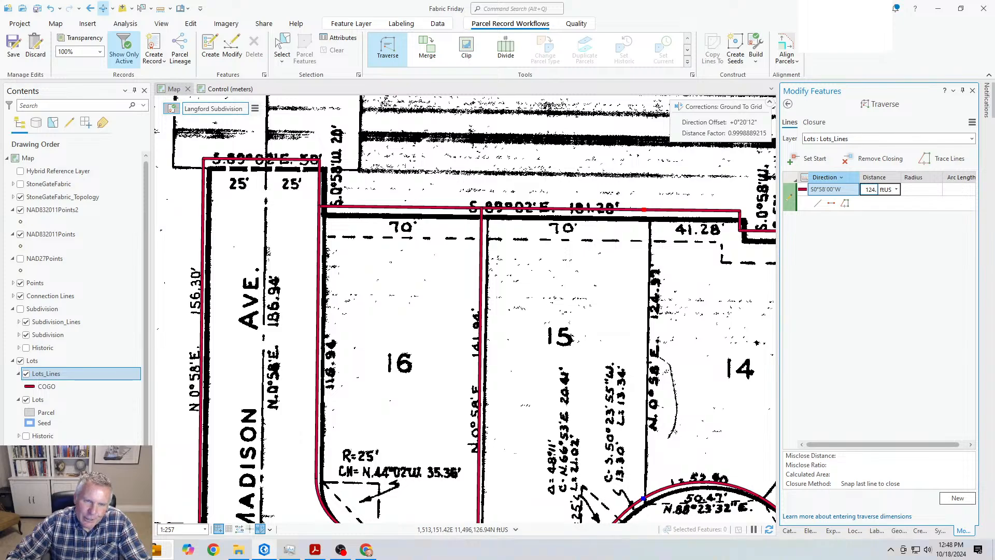
{"action": "type", "text": "124.97"}
{"action": "key", "text": "Return"}
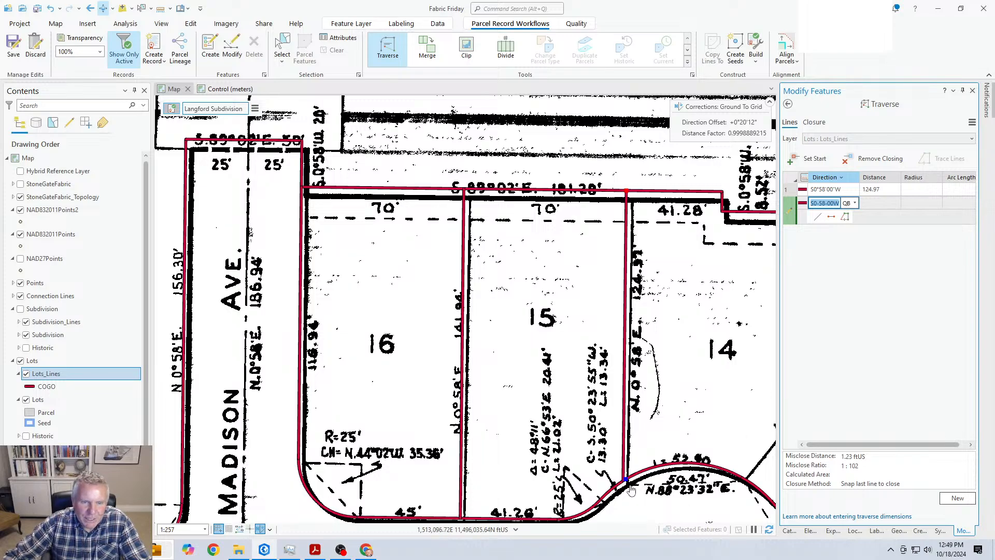
Step: Inspect the misclose at the cul-de-sac end of the line between lots 15 and 14, and force the traverse closed
{"action": "scroll", "coordinate": [636, 499], "scroll_direction": "up", "scroll_amount": 3}
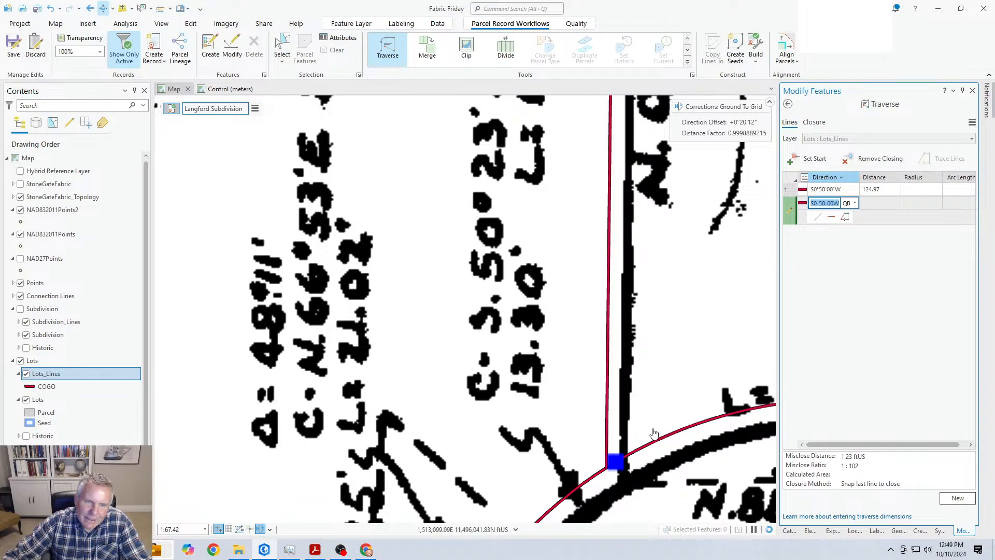
{"action": "scroll", "coordinate": [655, 433], "scroll_direction": "down", "scroll_amount": 2}
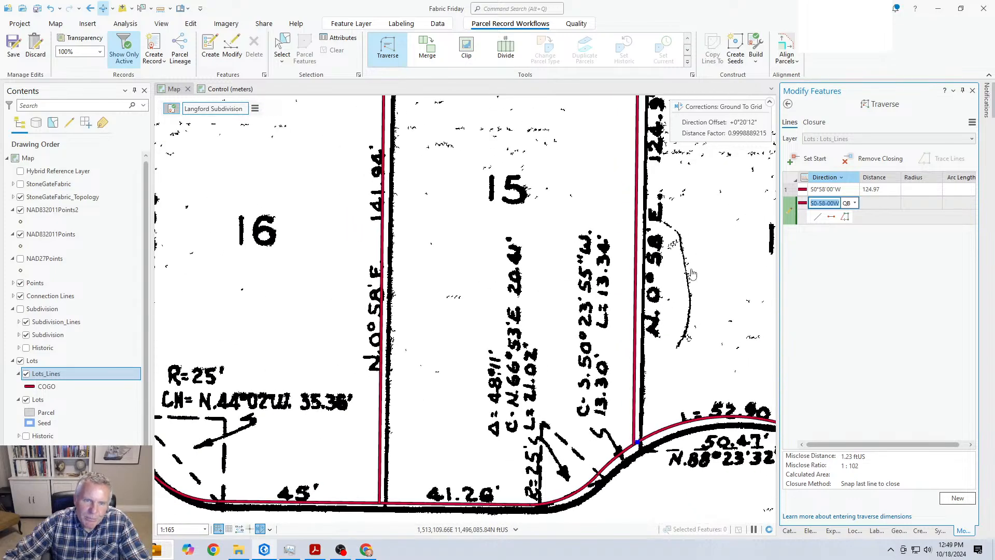
{"action": "scroll", "coordinate": [610, 318], "scroll_direction": "down", "scroll_amount": 1}
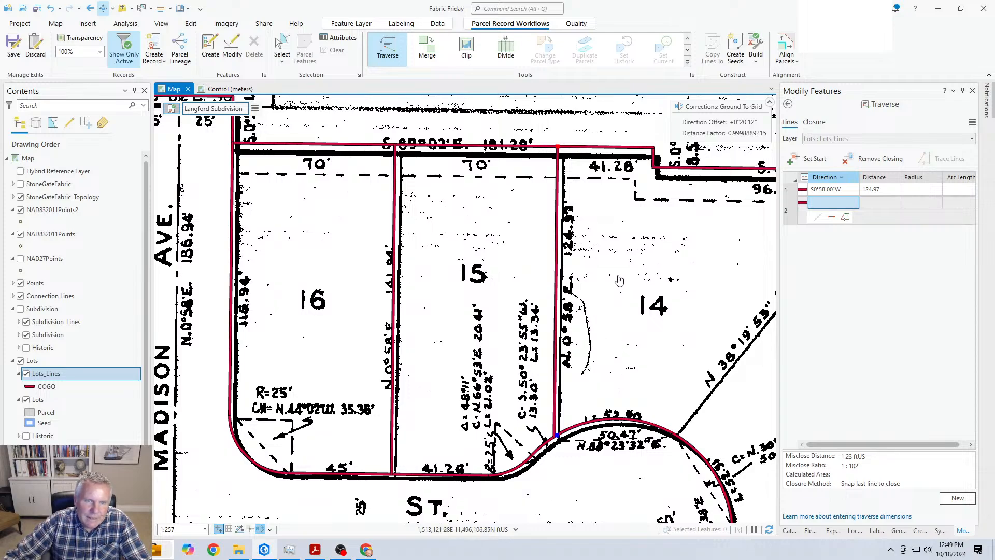
{"action": "left_click_drag", "start_coordinate": [602, 281], "coordinate": [421, 287]}
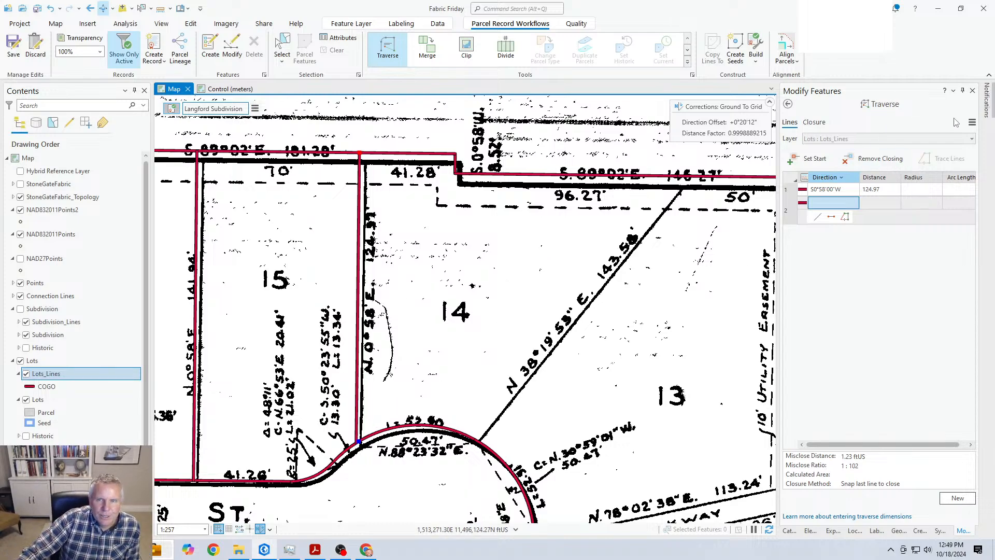
{"action": "left_click", "coordinate": [972, 122]}
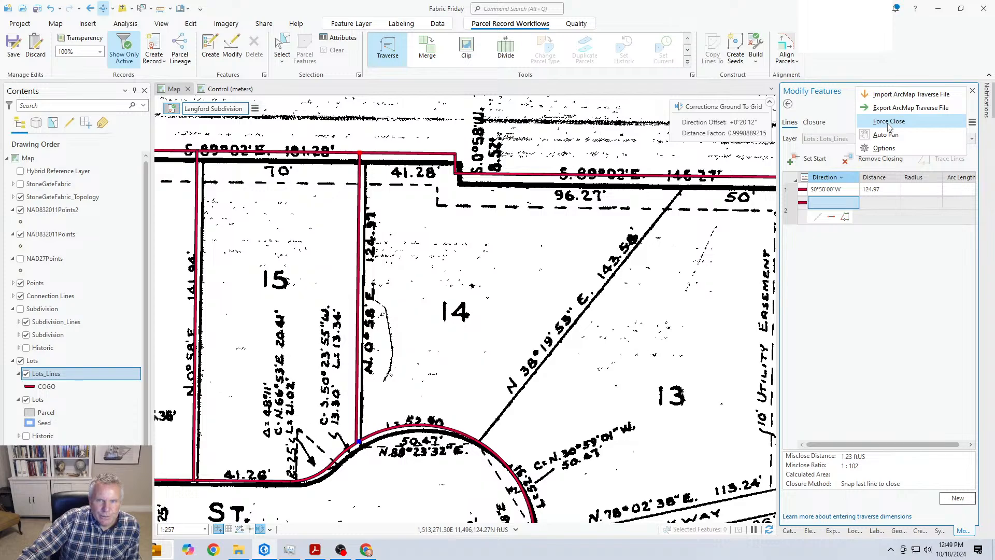
{"action": "left_click", "coordinate": [889, 122]}
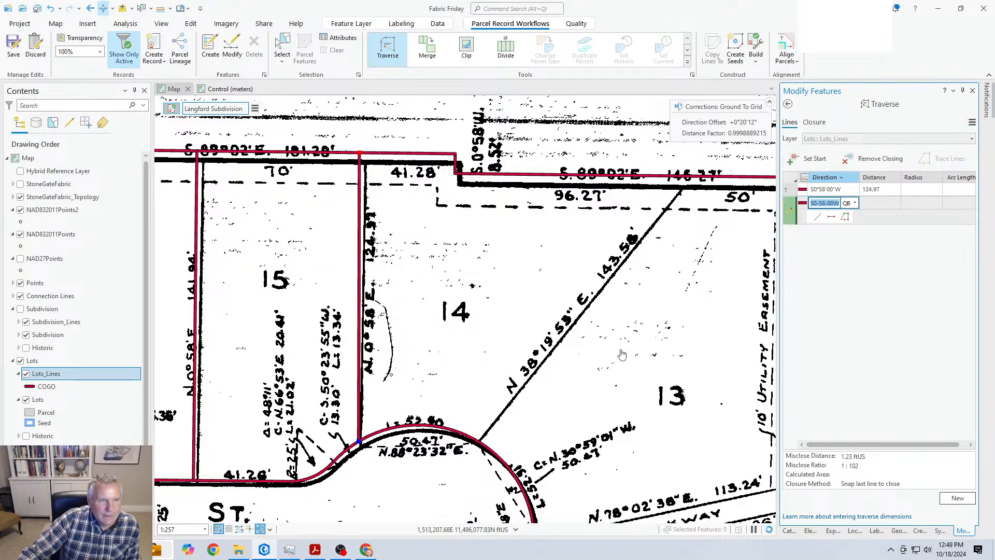
Step: Start a new traverse at the rear corner between lots 14 and 13, with its closing point at their shared corner on the cul-de-sac
{"action": "left_click_drag", "start_coordinate": [604, 352], "coordinate": [550, 348]}
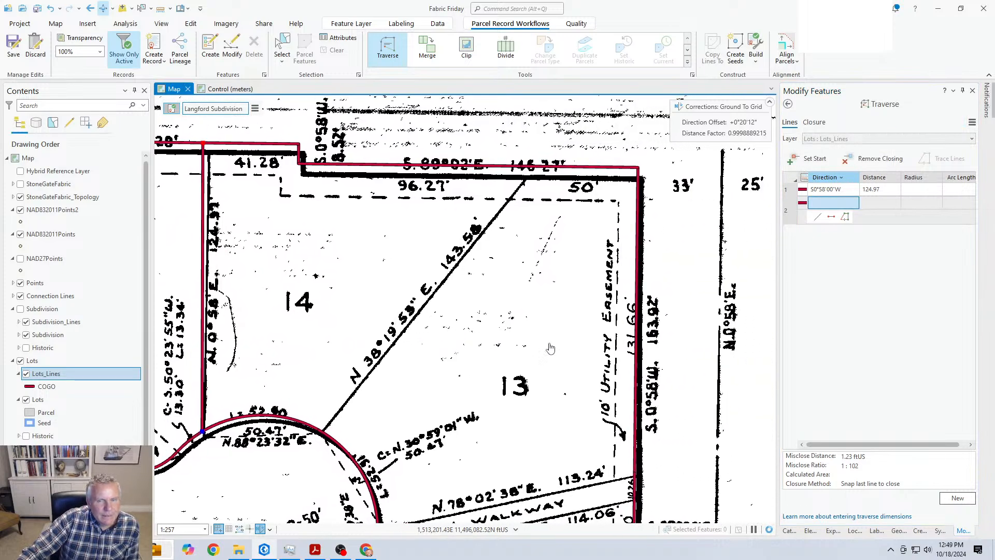
{"action": "left_click", "coordinate": [958, 498]}
{"action": "left_click", "coordinate": [822, 159]}
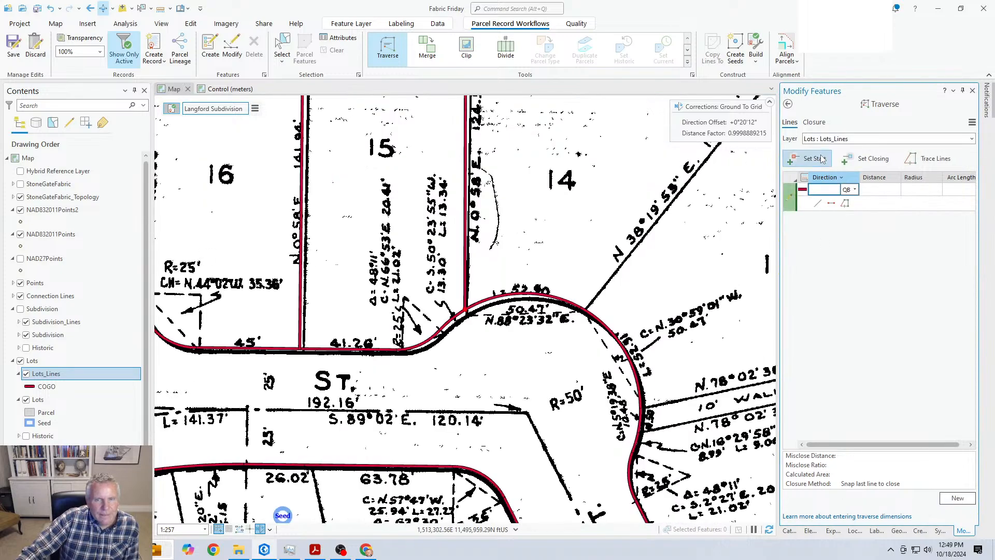
{"action": "left_click_drag", "start_coordinate": [673, 259], "coordinate": [486, 417]}
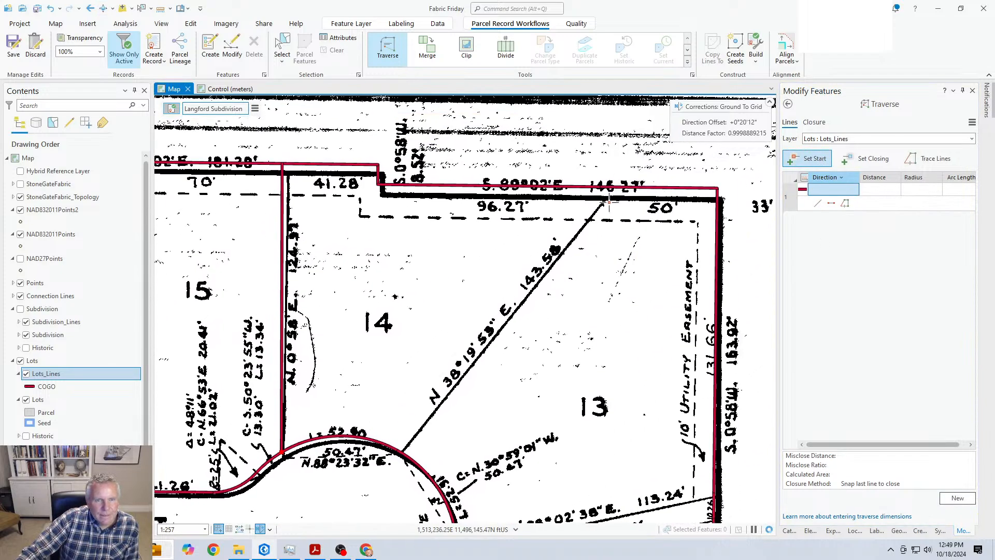
{"action": "left_click", "coordinate": [609, 201]}
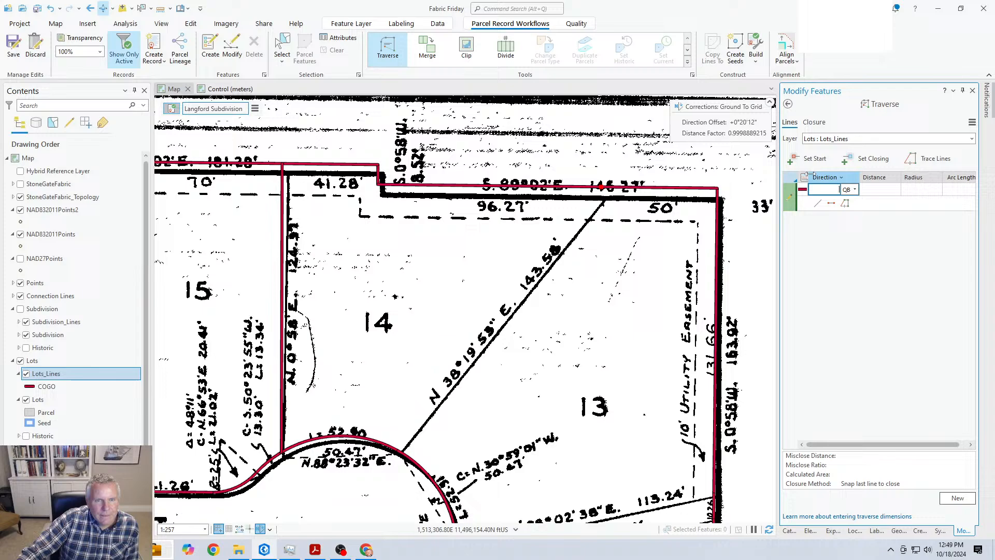
{"action": "left_click", "coordinate": [872, 165]}
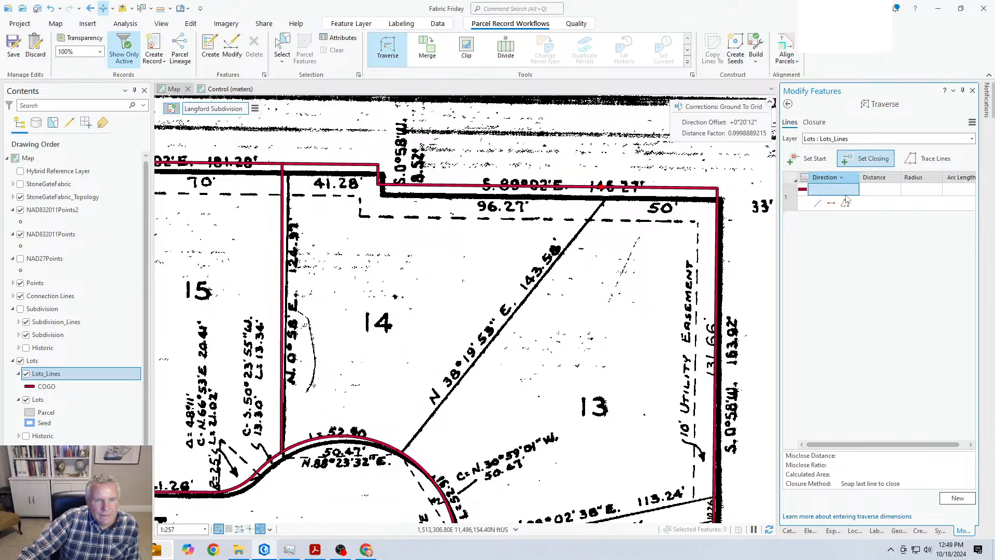
{"action": "left_click", "coordinate": [401, 448]}
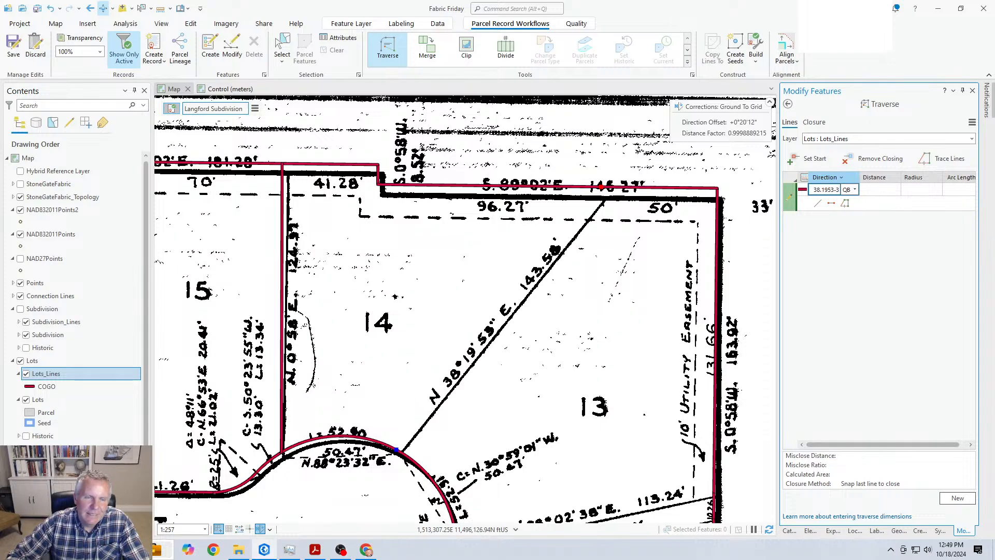
Step: Enter the dividing line between lots 14 and 13 as a course bearing S38°19'53"W with a distance of 143.58 ftUS
{"action": "key", "text": "Tab"}
{"action": "type", "text": "1"}
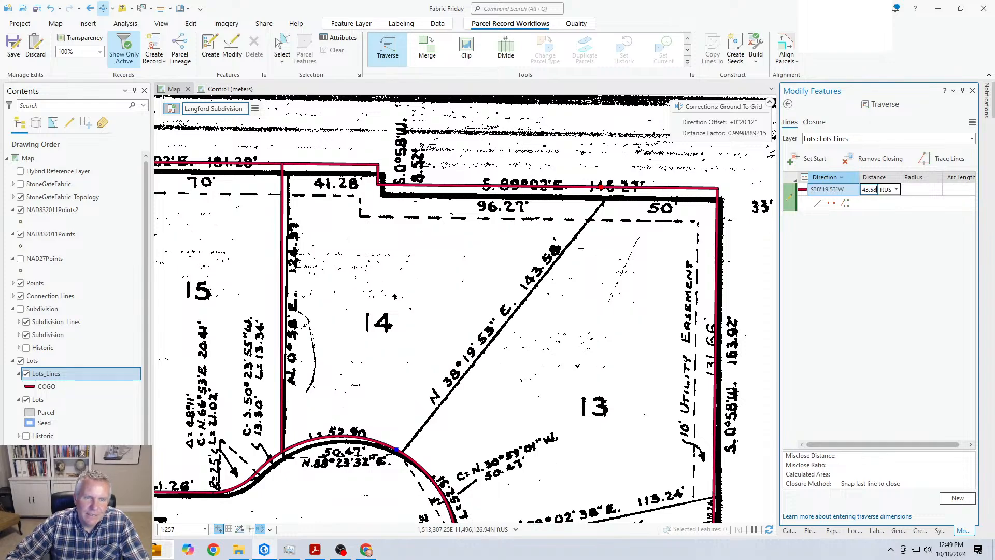
{"action": "key", "text": "Return"}
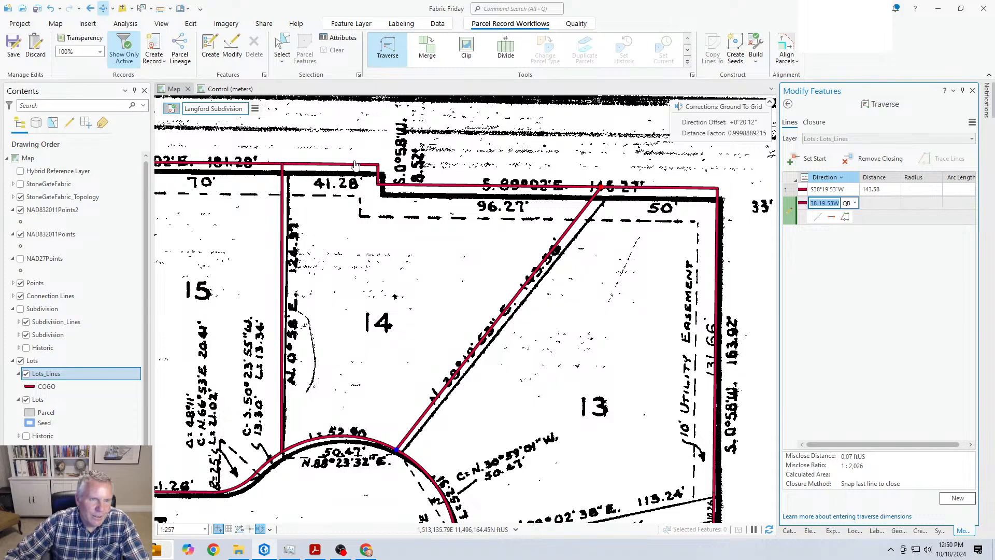
Step: Start a new traverse at the rear boundary end of the walkway's north line, with its closing point where that line meets the cul-de-sac
{"action": "left_click_drag", "start_coordinate": [607, 322], "coordinate": [518, 182]}
{"action": "left_click", "coordinate": [958, 498]}
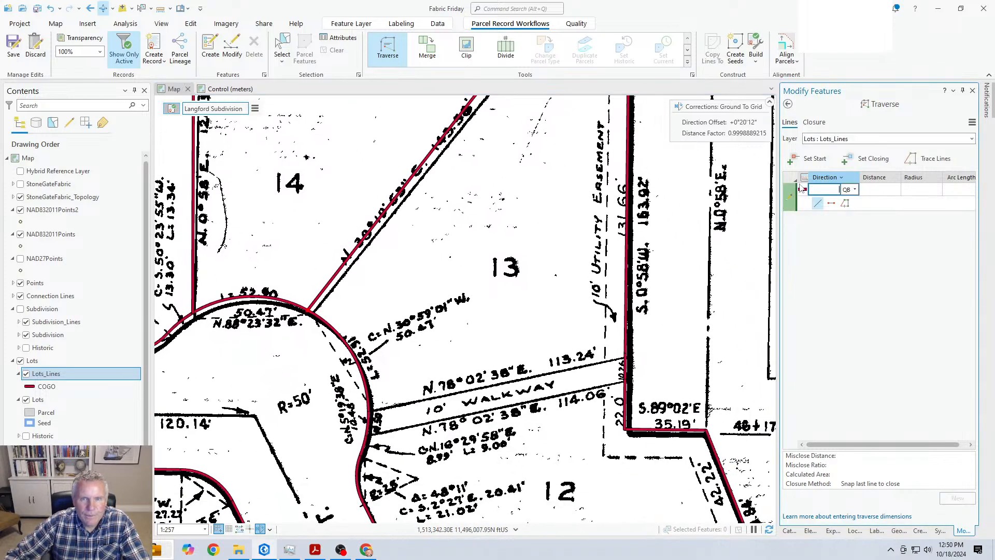
{"action": "left_click", "coordinate": [810, 158]}
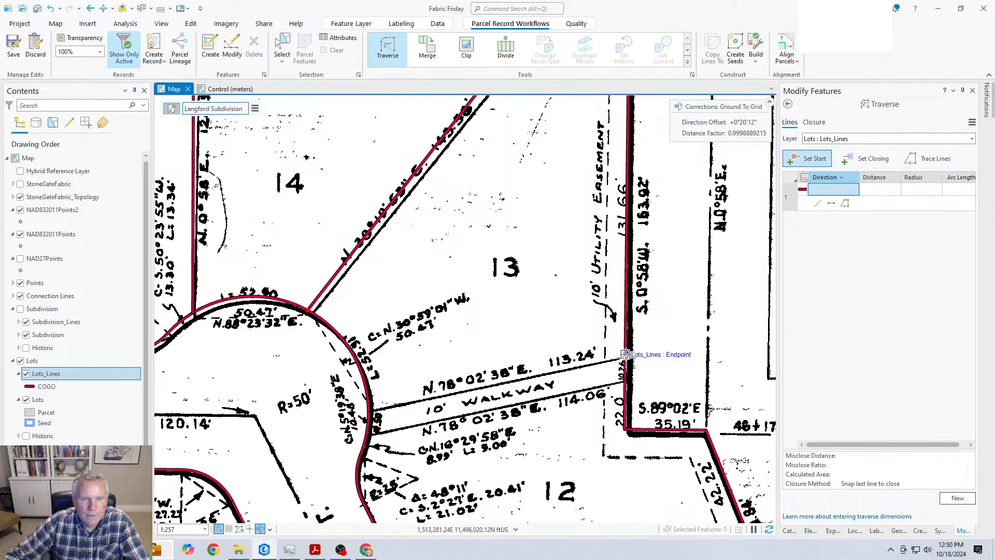
{"action": "left_click", "coordinate": [626, 354]}
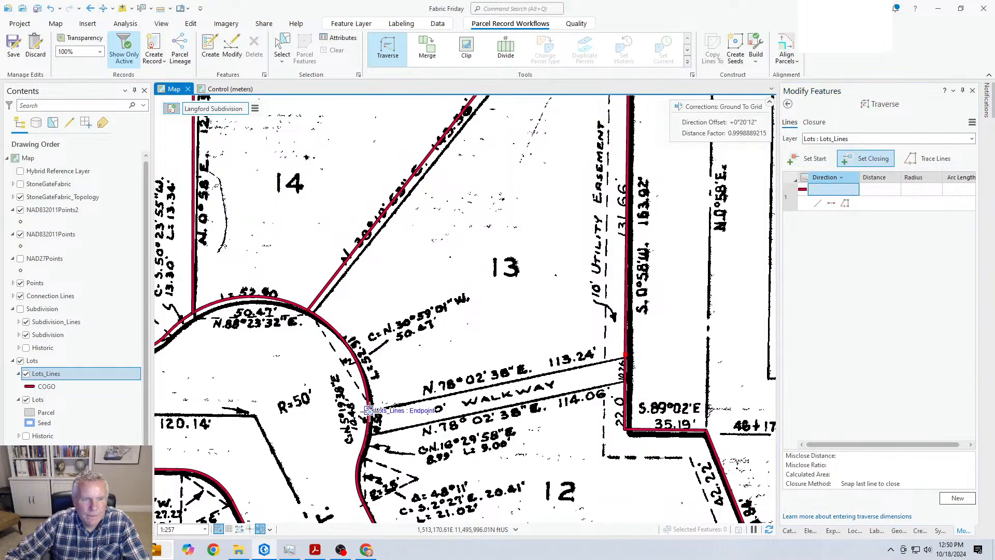
{"action": "left_click", "coordinate": [369, 410]}
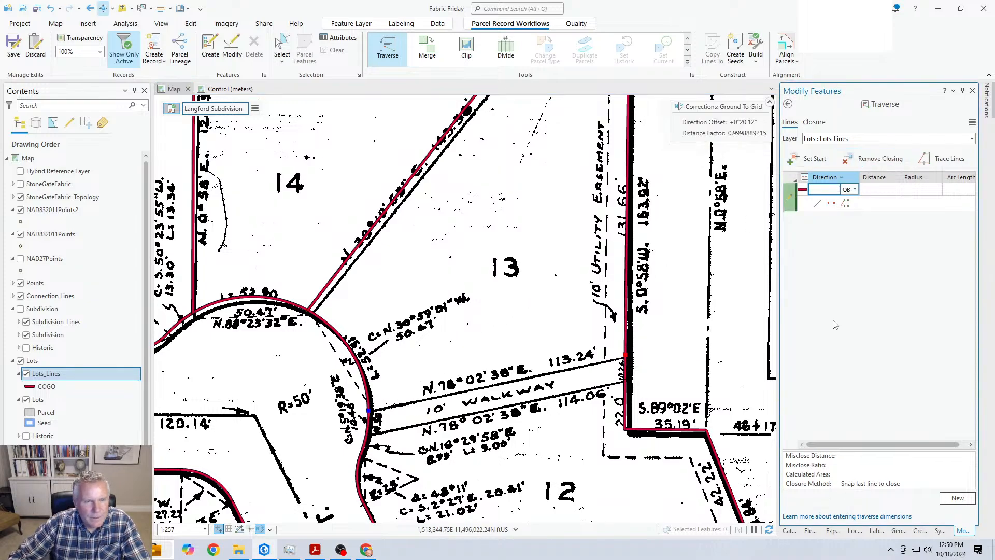
Step: Enter the walkway's north line along lot 13 as a course bearing S78°02'38"W with a distance of 113.24 ftUS
{"action": "type", "text": "78.0238"}
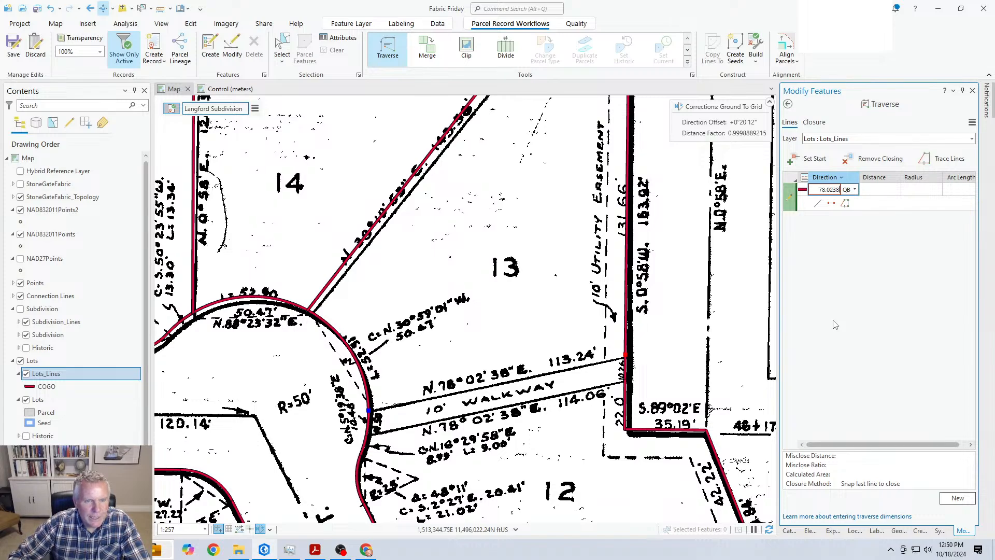
{"action": "type", "text": "-3"}
{"action": "key", "text": "Tab"}
{"action": "type", "text": "1"}
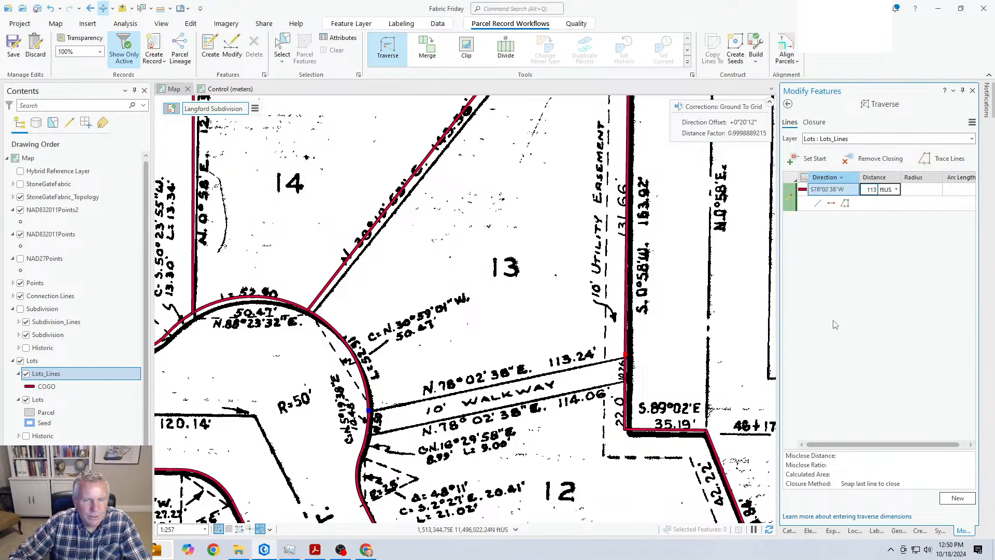
{"action": "type", "text": "13.24"}
{"action": "key", "text": "Return"}
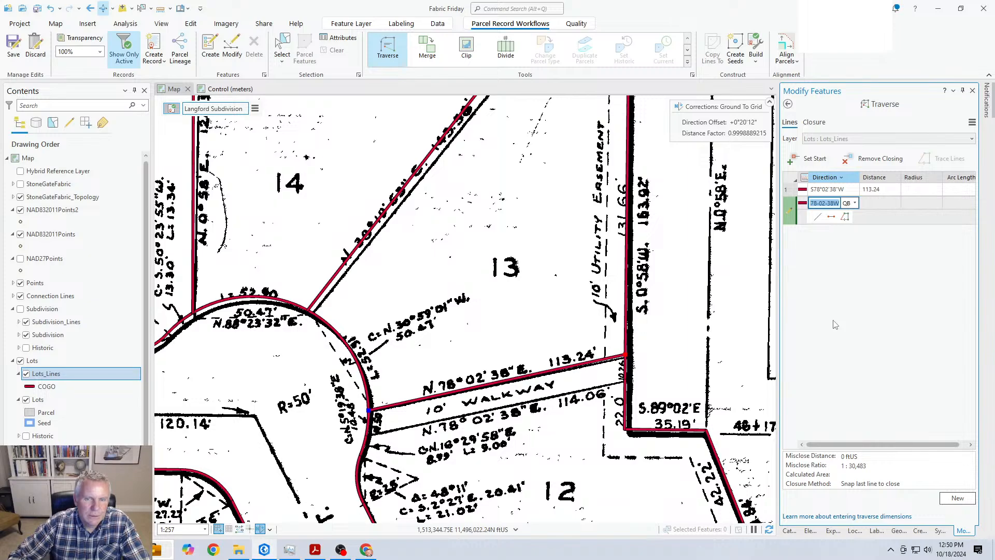
Step: Start a new traverse at the rear boundary end of the walkway's south line, with its closing point at that line's cul-de-sac end
{"action": "left_click", "coordinate": [958, 498]}
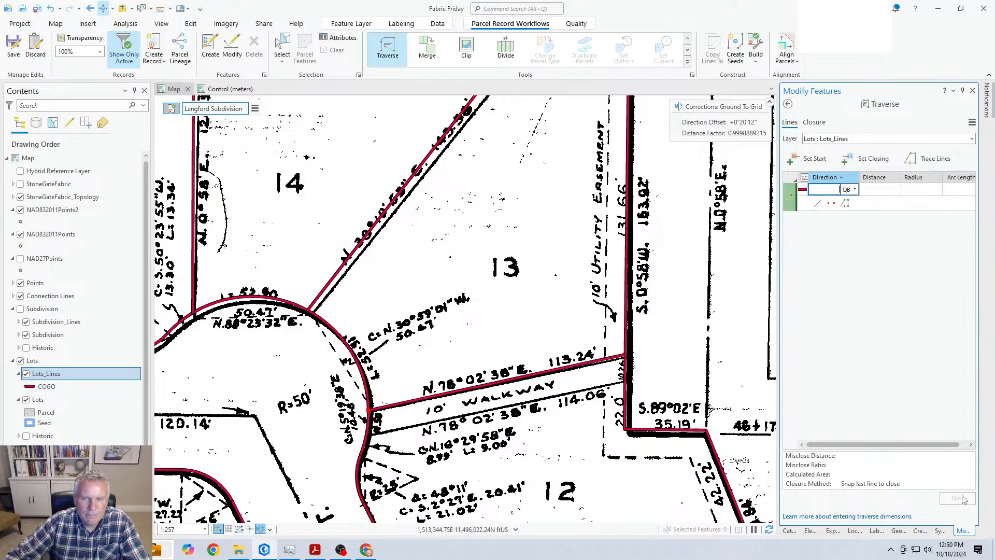
{"action": "left_click", "coordinate": [813, 163]}
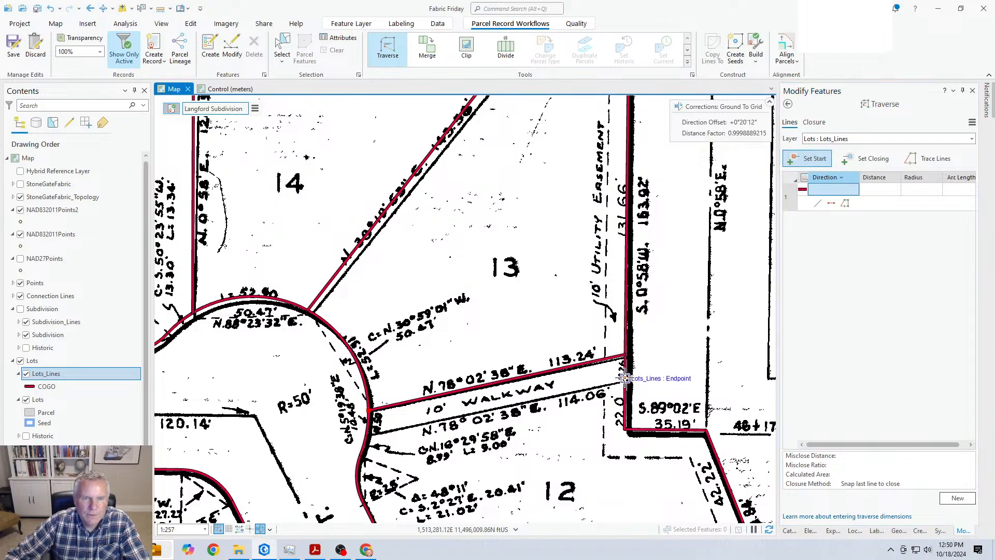
{"action": "left_click", "coordinate": [625, 378]}
{"action": "left_click", "coordinate": [866, 159]}
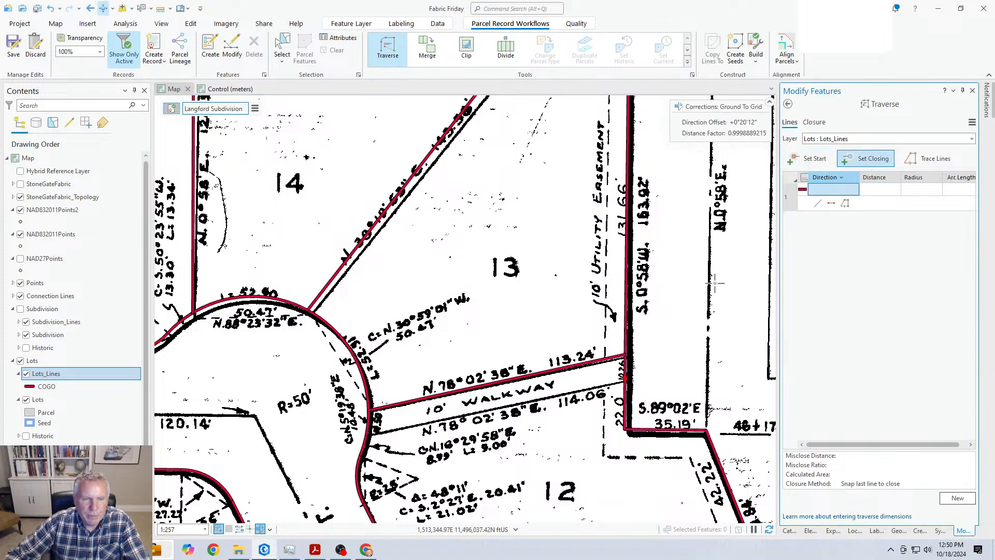
{"action": "left_click", "coordinate": [367, 434]}
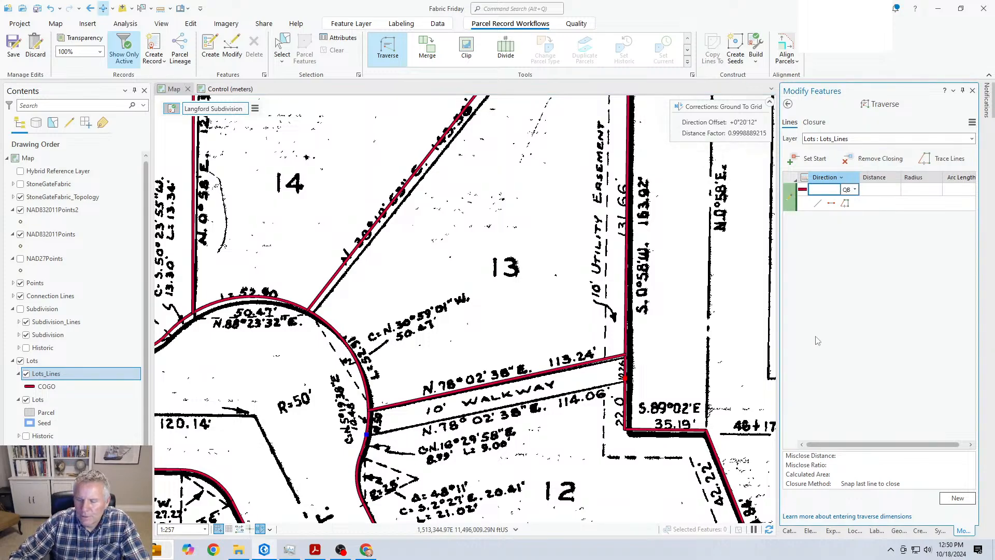
Step: Enter the walkway's south line along lot 12 as a course bearing S78°02'38"W with a distance of 114.06 ftUS
{"action": "type", "text": "78.023"}
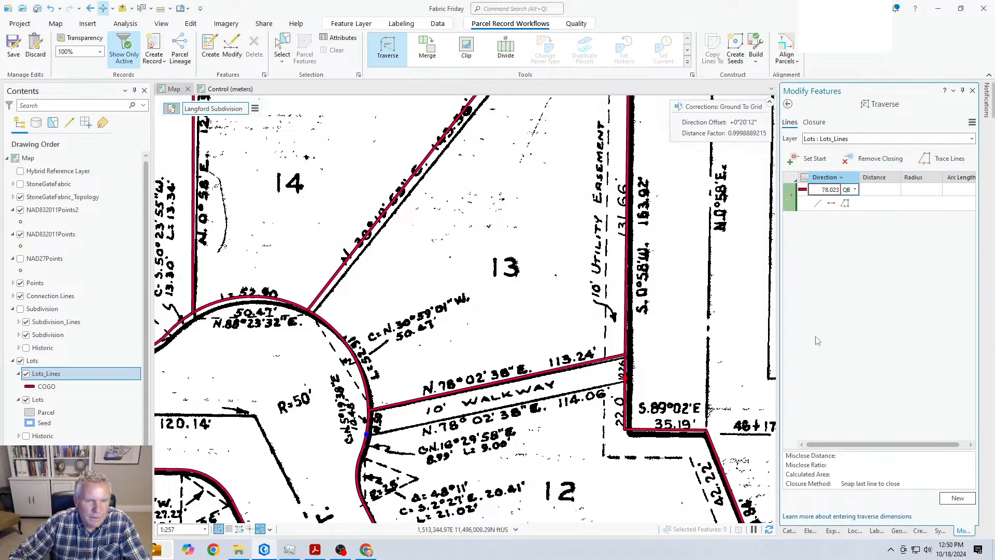
{"action": "type", "text": "8-3"}
{"action": "key", "text": "Tab"}
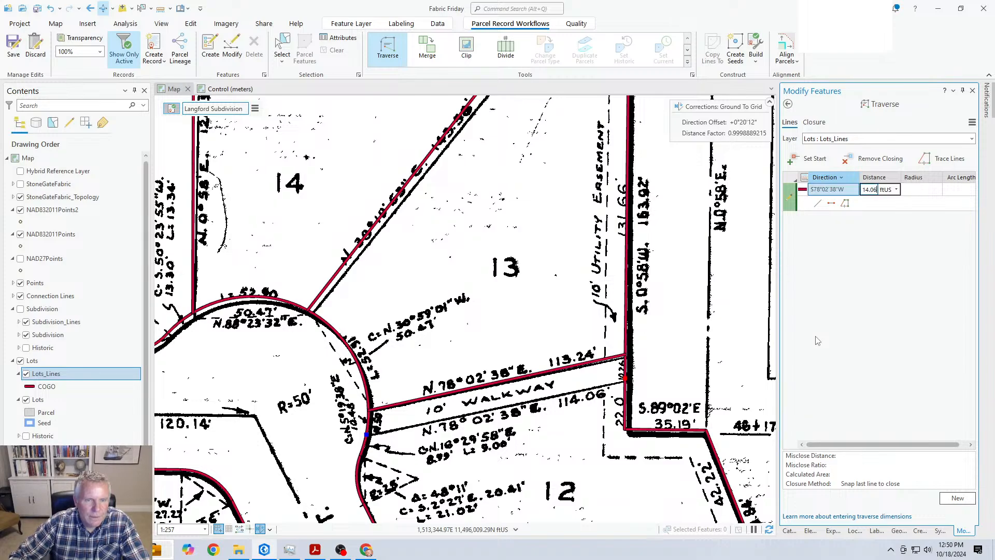
{"action": "type", "text": "114.06"}
{"action": "key", "text": "Return"}
Step: Start a new traverse at the rear corner between lots 12 and 11, with its closing point at their shared corner on Boughton St
{"action": "left_click_drag", "start_coordinate": [617, 490], "coordinate": [521, 308]}
{"action": "left_click", "coordinate": [957, 497]}
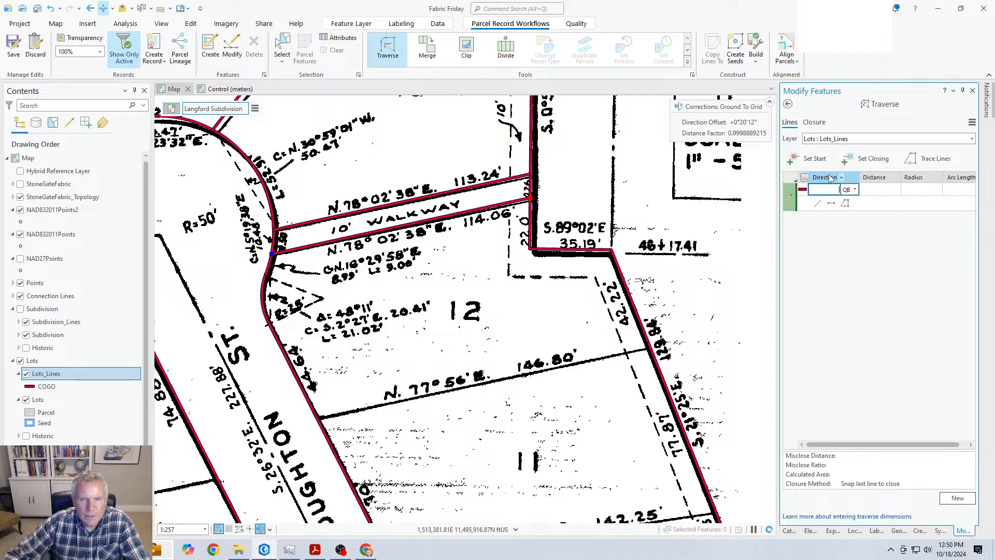
{"action": "left_click", "coordinate": [648, 339]}
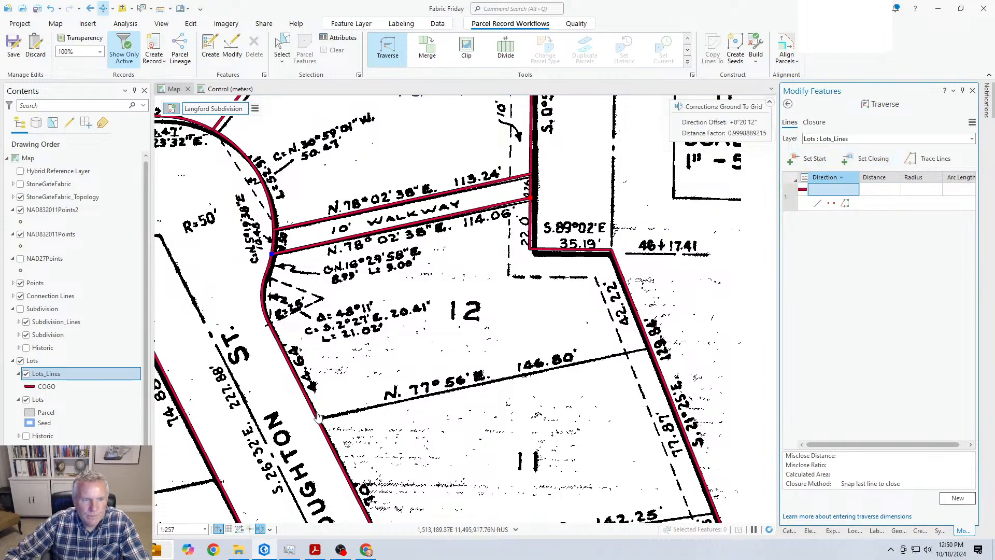
{"action": "left_click", "coordinate": [866, 158]}
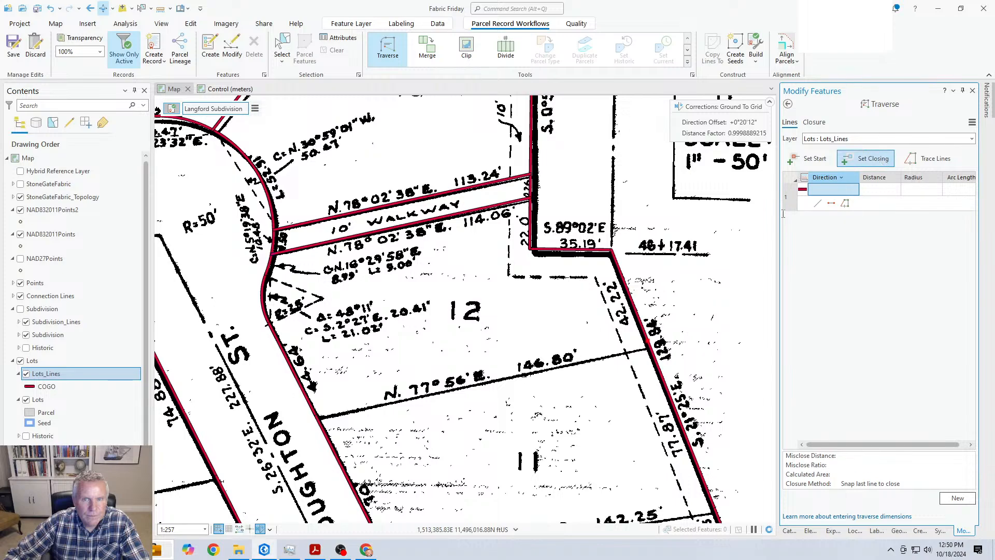
{"action": "left_click", "coordinate": [314, 413]}
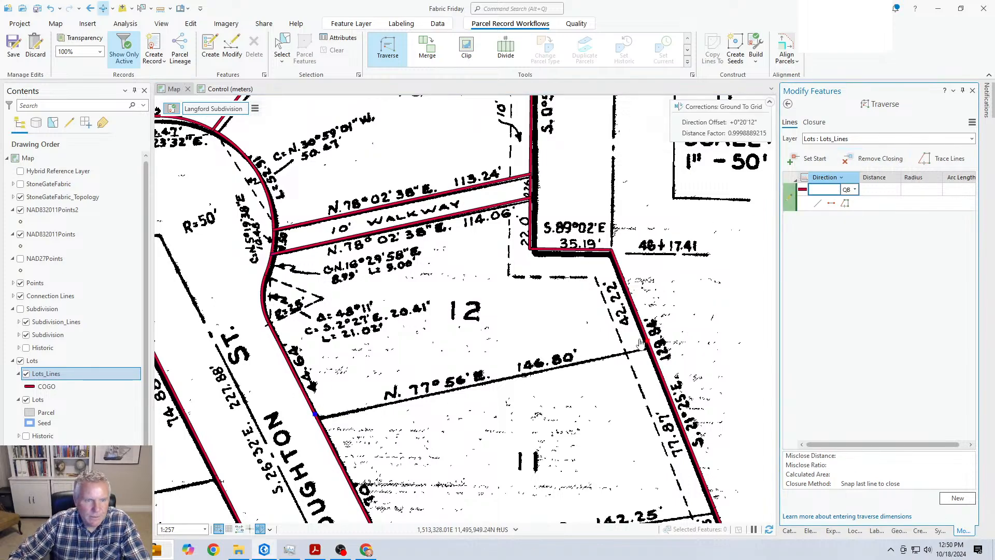
Step: Enter the dividing line between lots 12 and 11 as a course bearing S77°56'00"W with a distance of 146.8 ftUS
{"action": "type", "text": "77.56-3"}
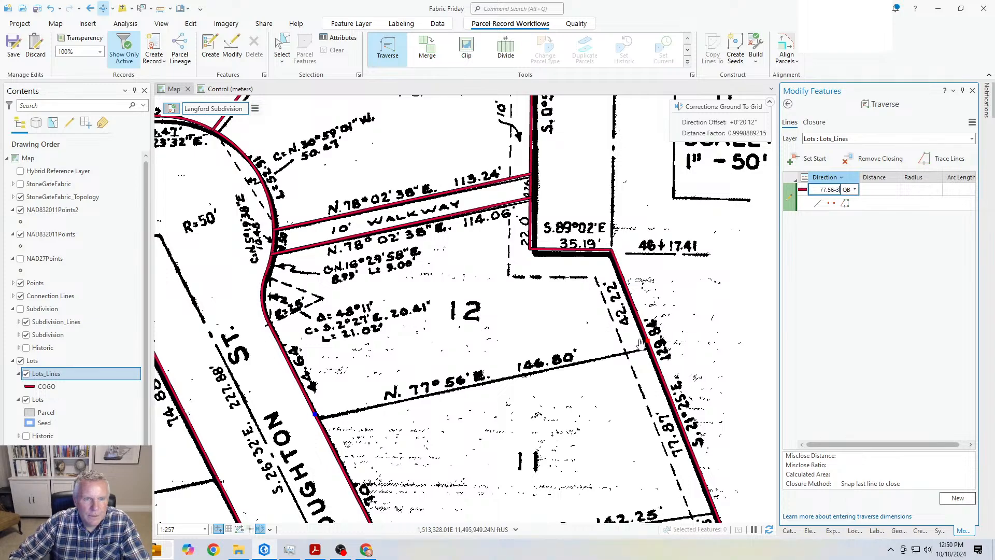
{"action": "key", "text": "Tab"}
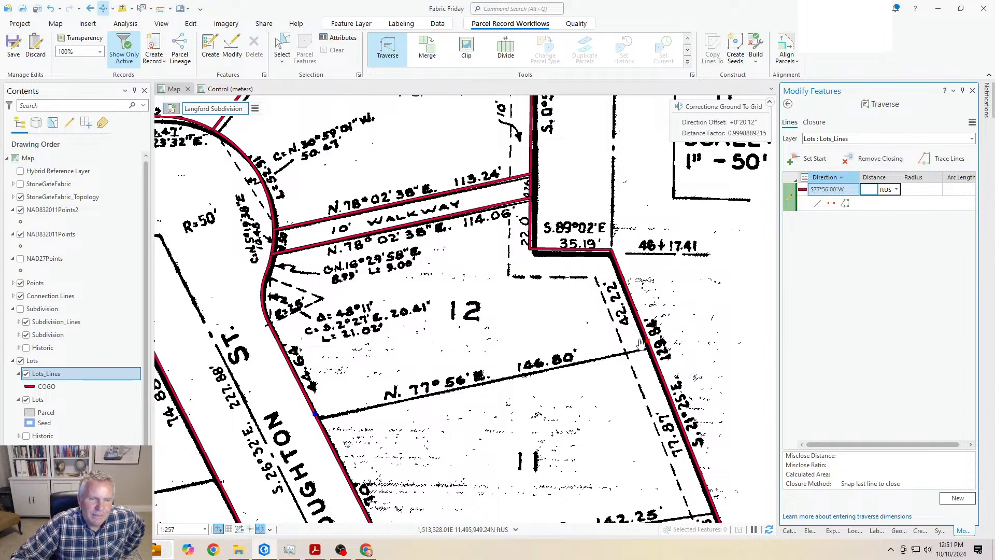
{"action": "type", "text": "146.8"}
{"action": "key", "text": "Return"}
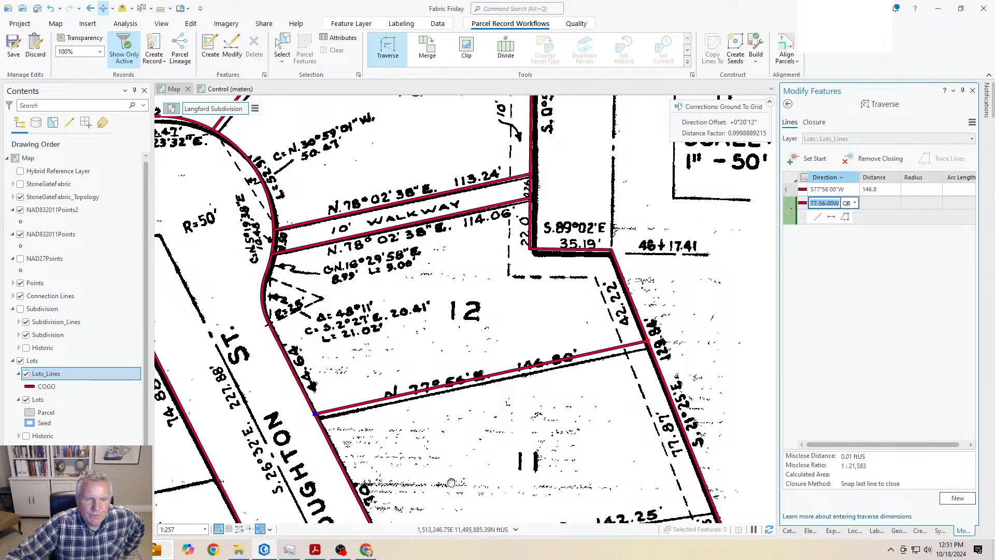
Step: Start a new traverse at the rear corner between lots 11 and 10, with its closing point at their shared corner on Boughton St
{"action": "left_click_drag", "start_coordinate": [523, 463], "coordinate": [472, 219]}
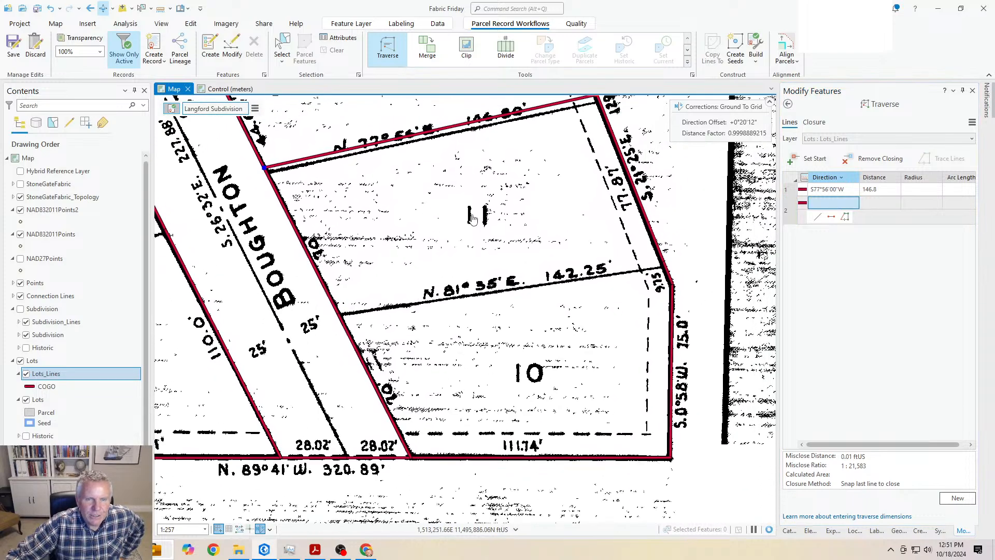
{"action": "left_click", "coordinate": [957, 498]}
{"action": "left_click", "coordinate": [808, 158]}
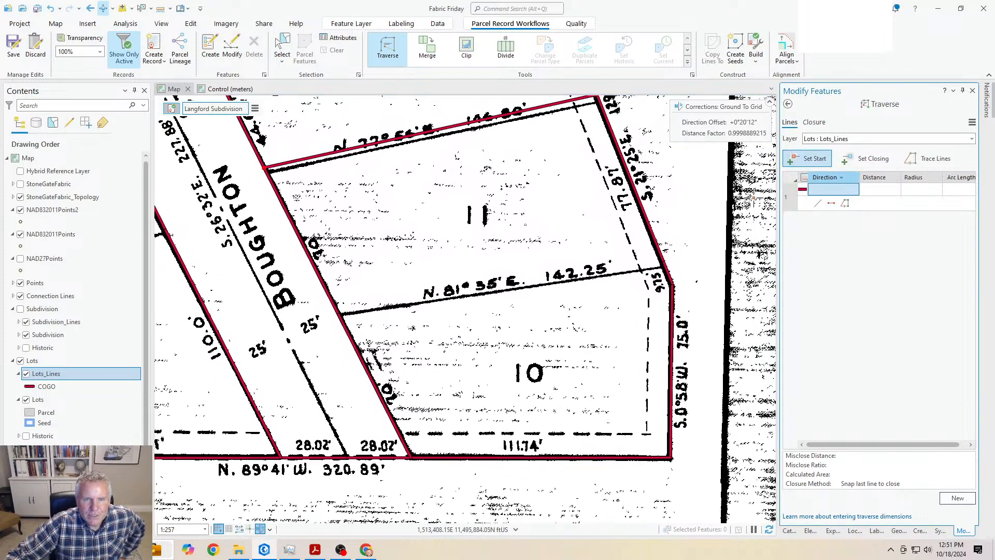
{"action": "left_click", "coordinate": [664, 261]}
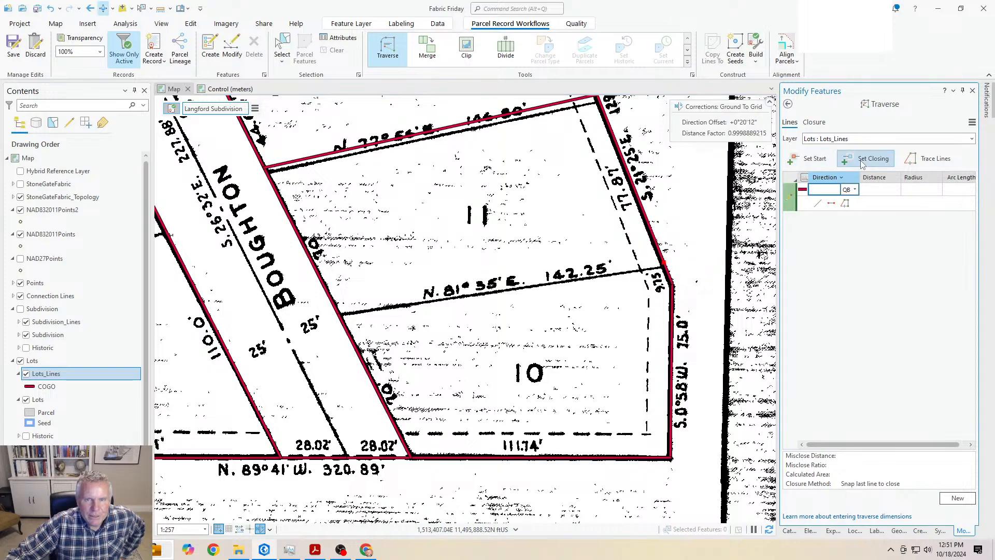
{"action": "left_click", "coordinate": [338, 313]}
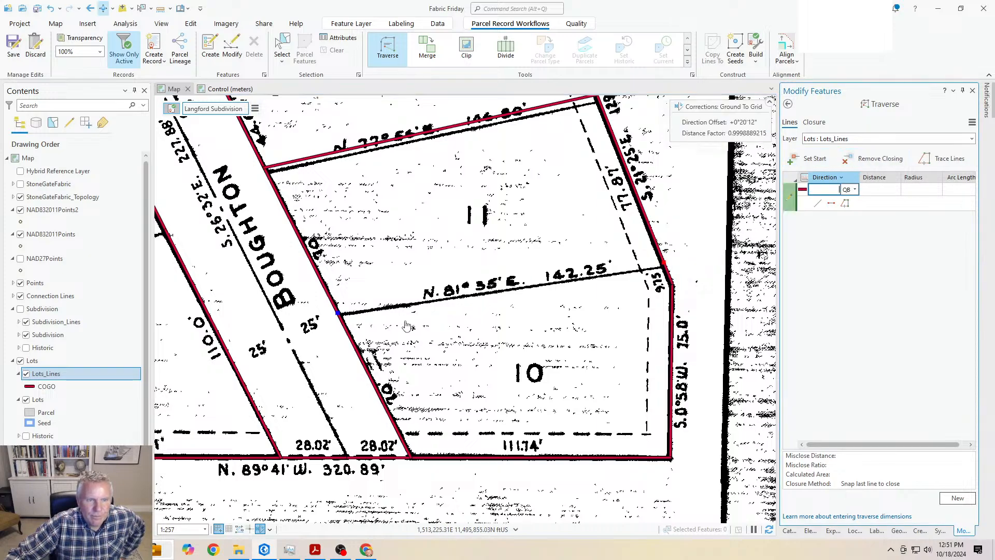
Step: Enter the dividing line between lots 11 and 10 as a course bearing S81°35'00"W with a distance of 142.25 ftUS
{"action": "type", "text": "81."}
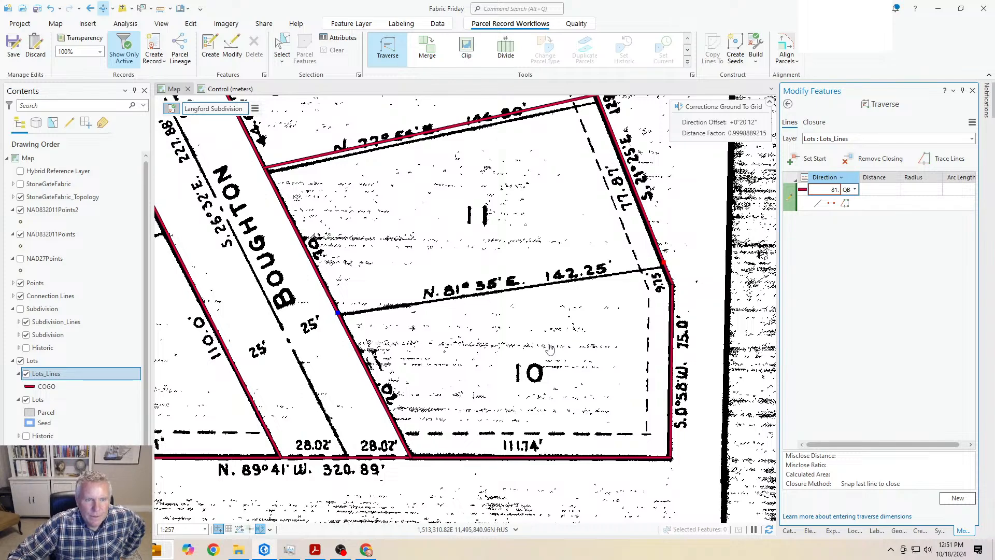
{"action": "type", "text": "35-3"}
{"action": "key", "text": "Tab"}
{"action": "type", "text": "142.2"}
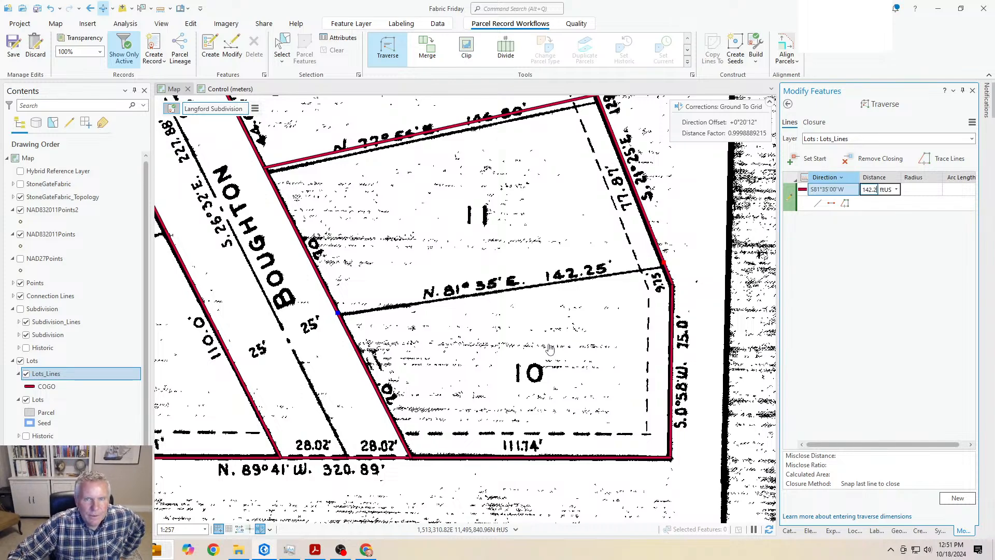
{"action": "type", "text": "5"}
{"action": "key", "text": "Return"}
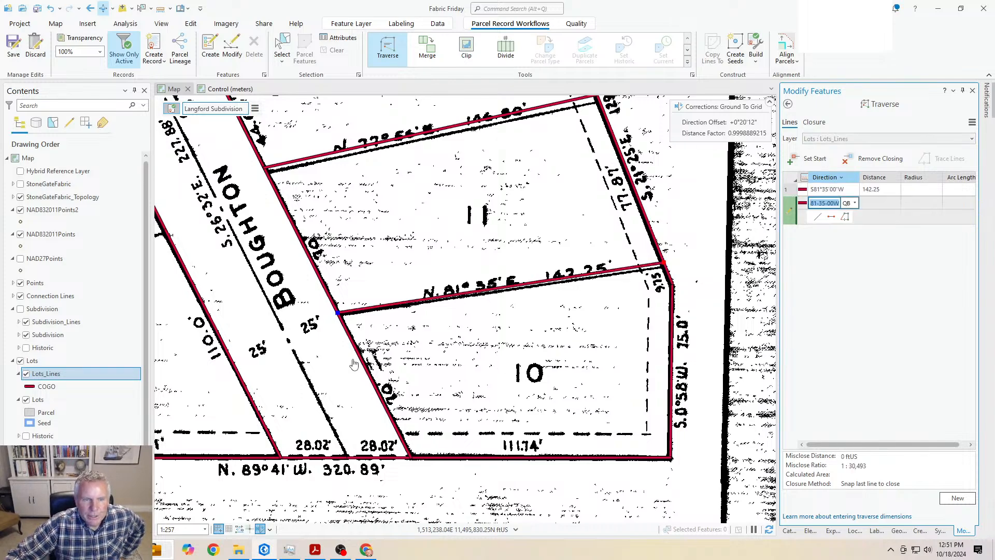
Step: Start a new traverse at the southern boundary corner between lots 7 and 9, with its closing point at the street corner between lots 7 and 8
{"action": "left_click_drag", "start_coordinate": [354, 365], "coordinate": [592, 332]}
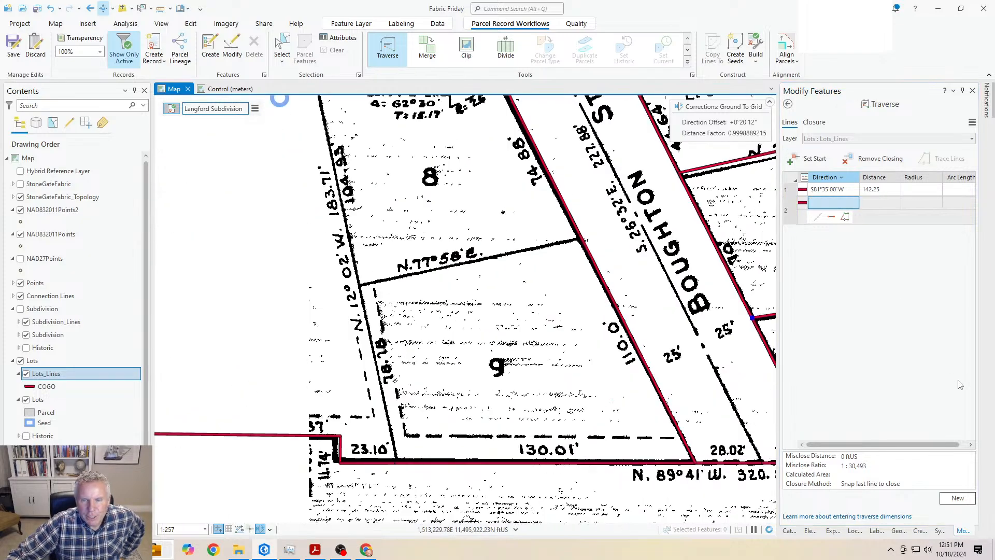
{"action": "left_click", "coordinate": [958, 497]}
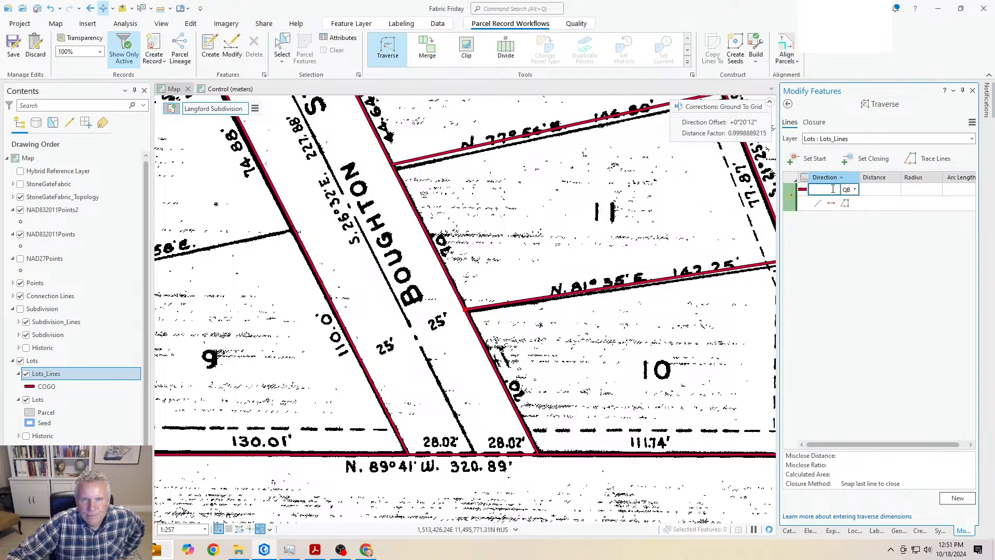
{"action": "left_click", "coordinate": [814, 158]}
{"action": "left_click_drag", "start_coordinate": [337, 393], "coordinate": [602, 395]}
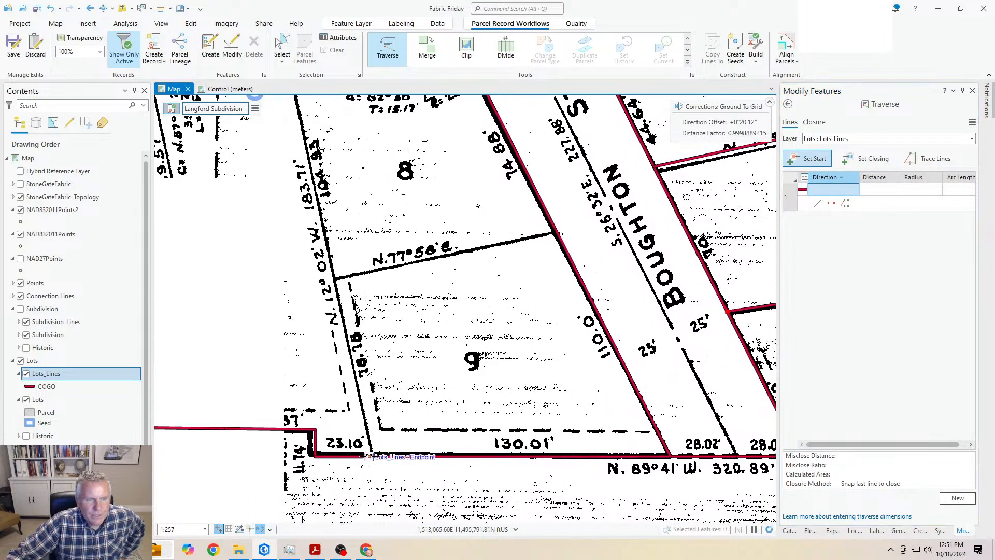
{"action": "left_click", "coordinate": [873, 159]}
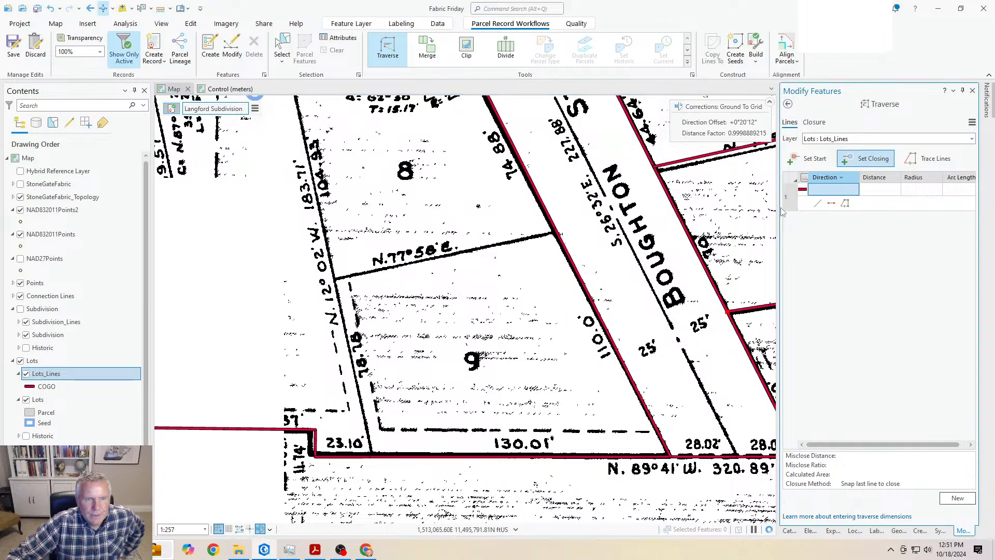
{"action": "left_click", "coordinate": [498, 421]}
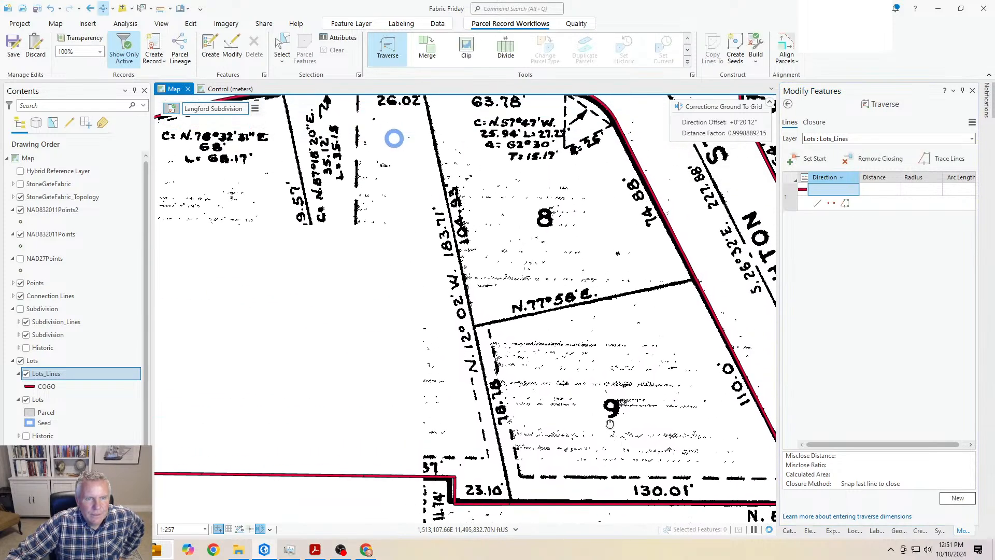
Step: Enter the line dividing lot 7 from lots 8 and 9 as a course bearing N12°02'00"W with a distance of 183.71 ftUS
{"action": "left_click", "coordinate": [829, 189]}
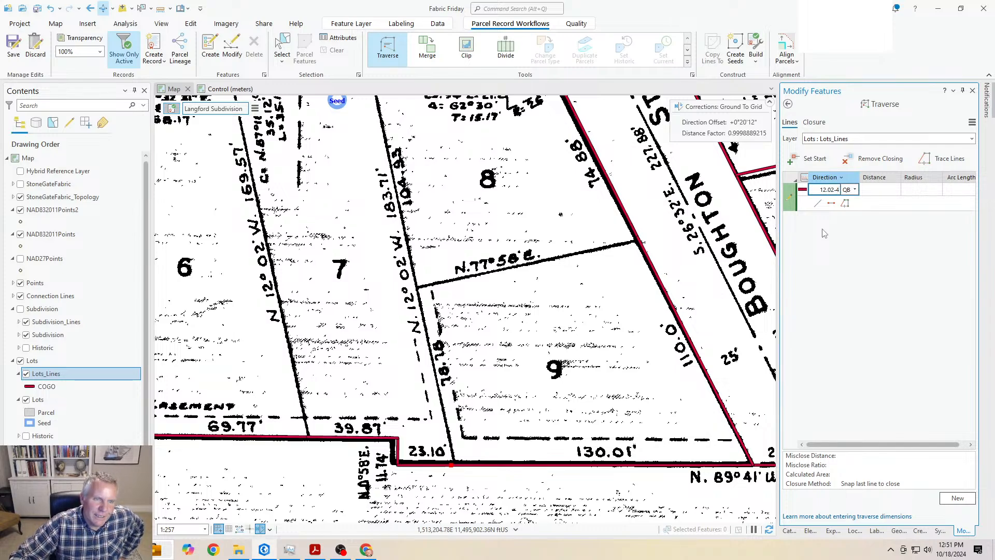
{"action": "key", "text": "Tab"}
{"action": "type", "text": "1"}
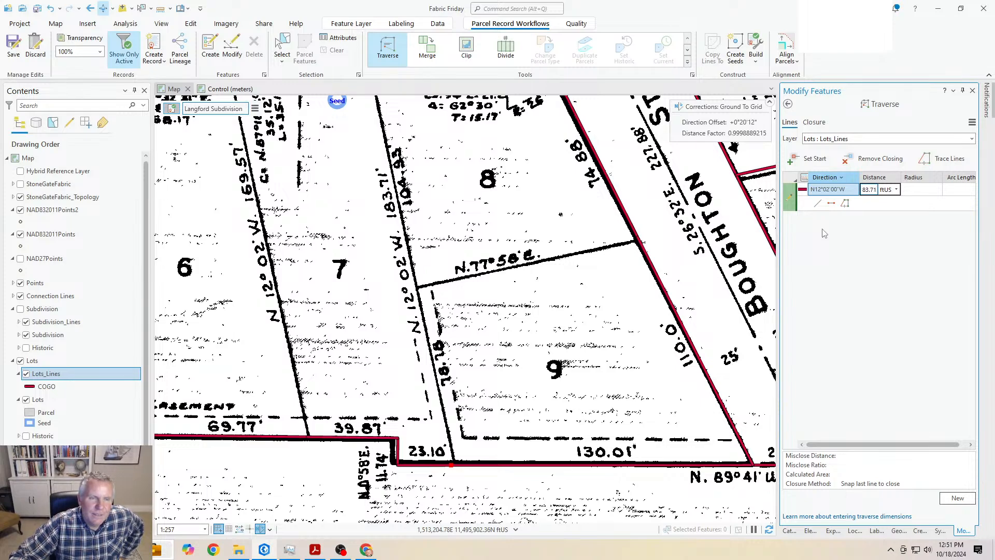
{"action": "key", "text": "Return"}
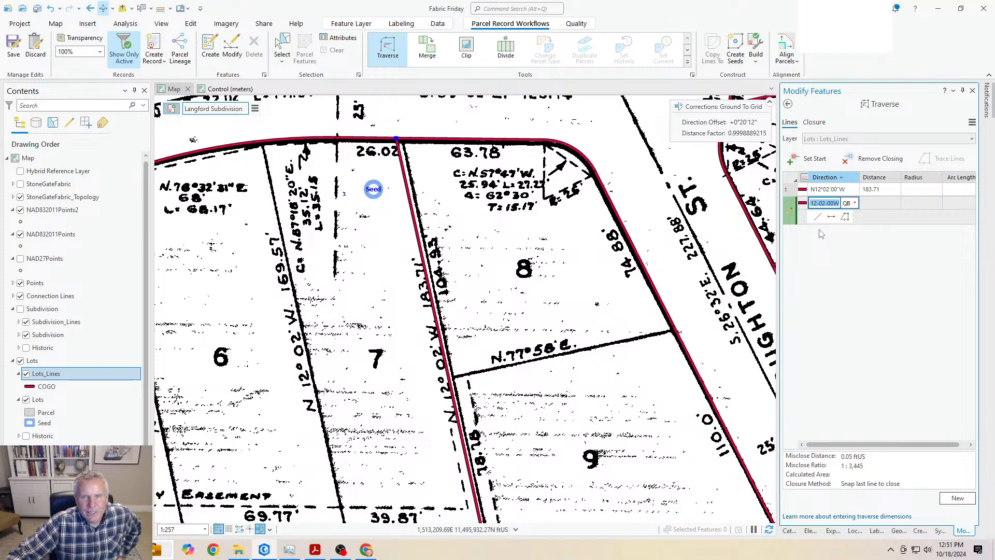
Step: Split the line dividing lot 7 from lots 9 and 8 into two courses bearing N12°02'00"W, with distances of 78.78 and 104.93 ftUS
{"action": "left_click", "coordinate": [879, 189]}
{"action": "left_click_drag", "start_coordinate": [575, 407], "coordinate": [565, 375]}
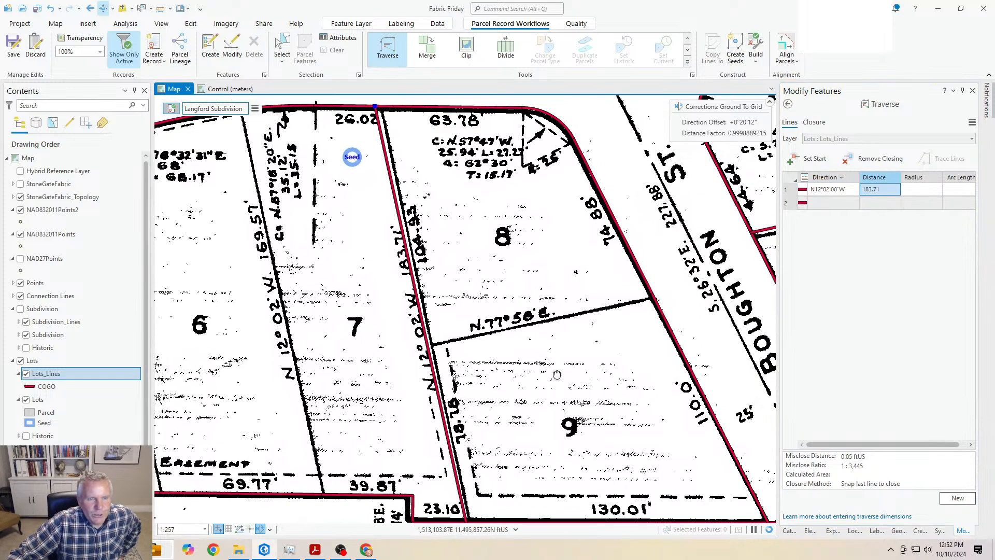
{"action": "left_click", "coordinate": [880, 190]}
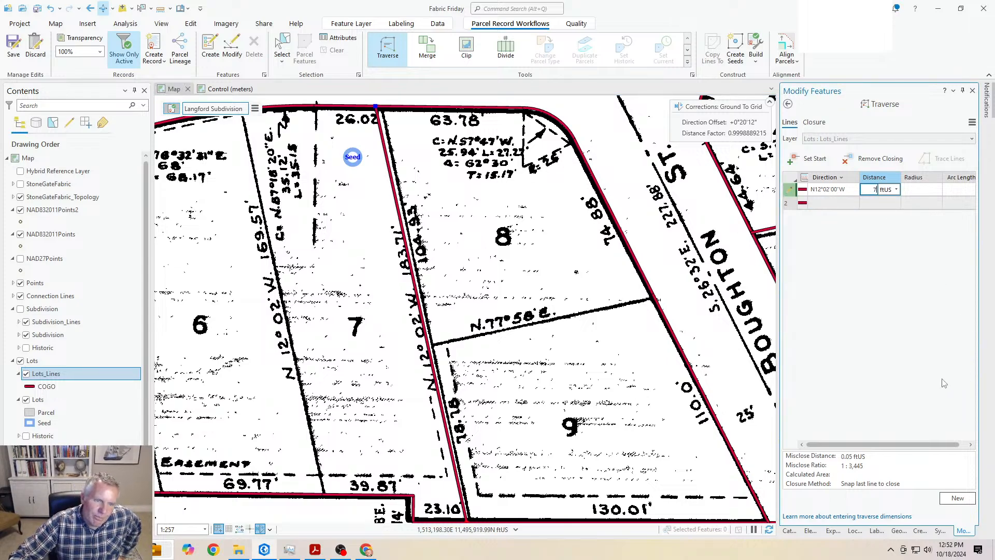
{"action": "key", "text": "Return"}
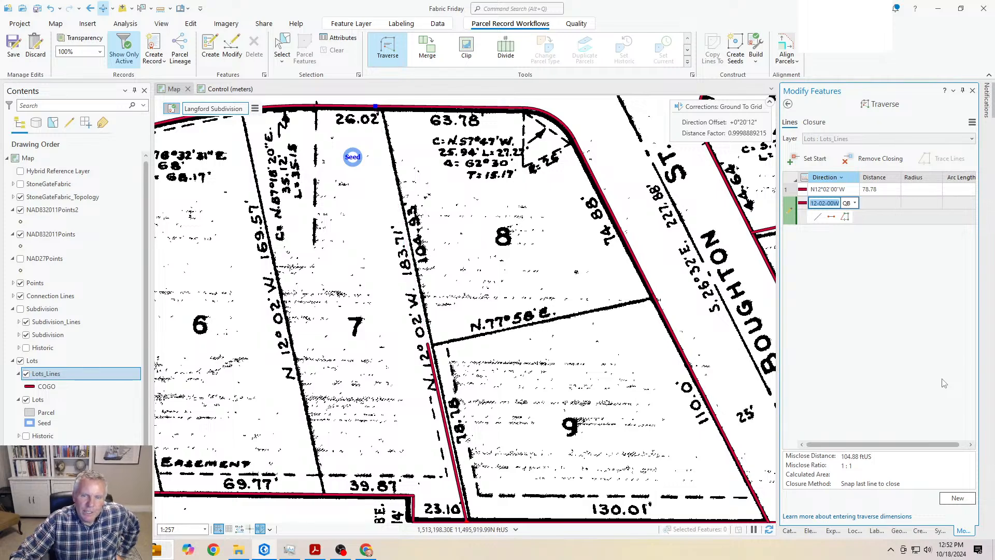
{"action": "key", "text": "Return"}
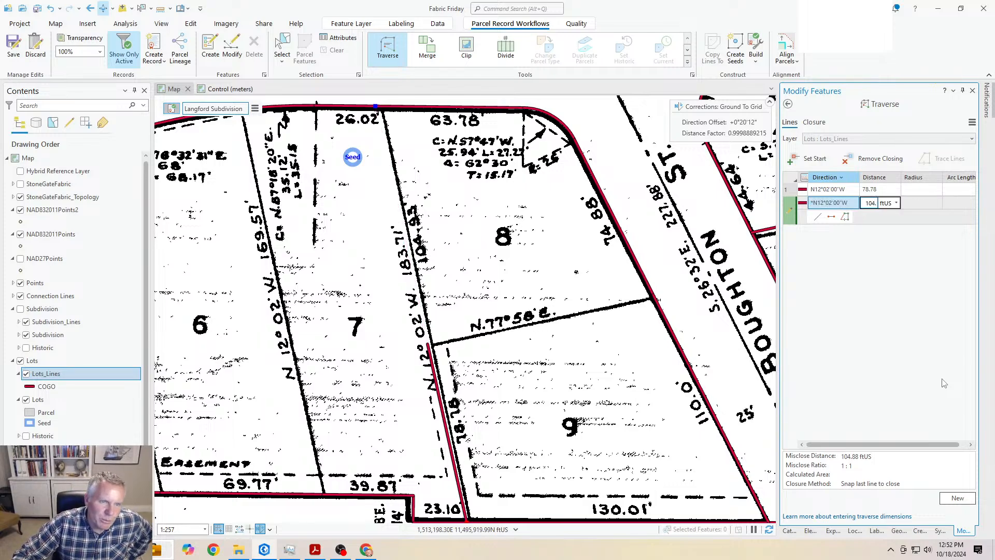
{"action": "type", "text": "104.93"}
{"action": "key", "text": "Return"}
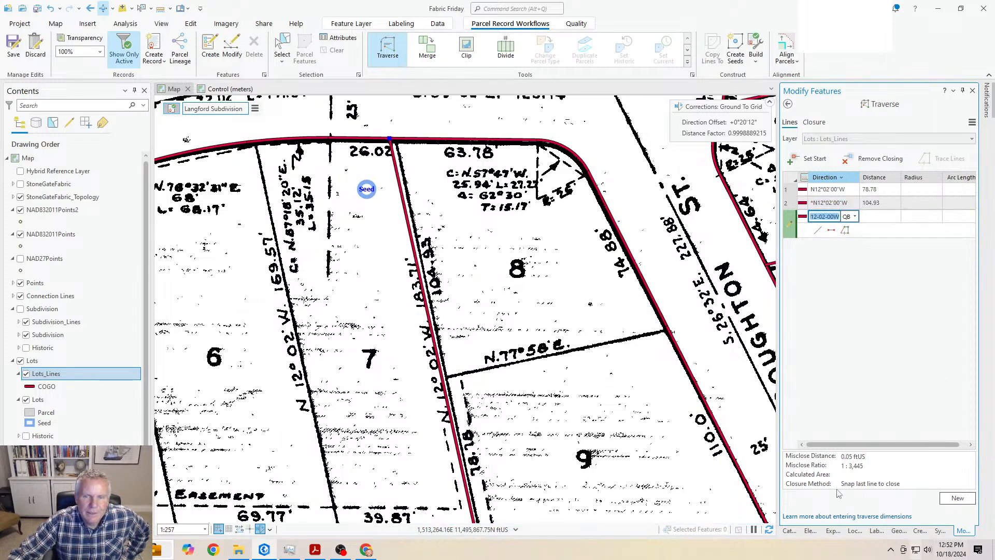
{"action": "left_click", "coordinate": [972, 122]}
{"action": "key", "text": "Escape"}
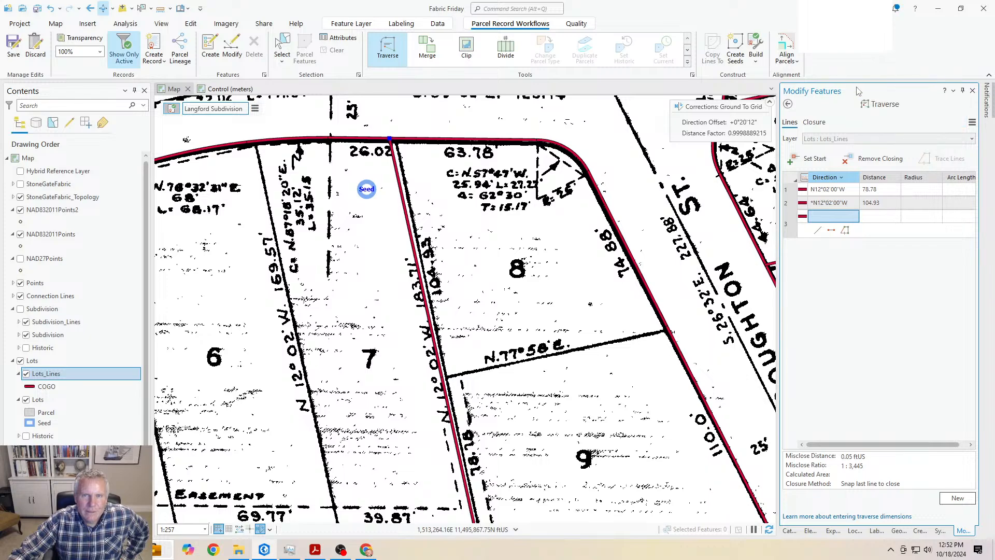
{"action": "left_click", "coordinate": [958, 499]}
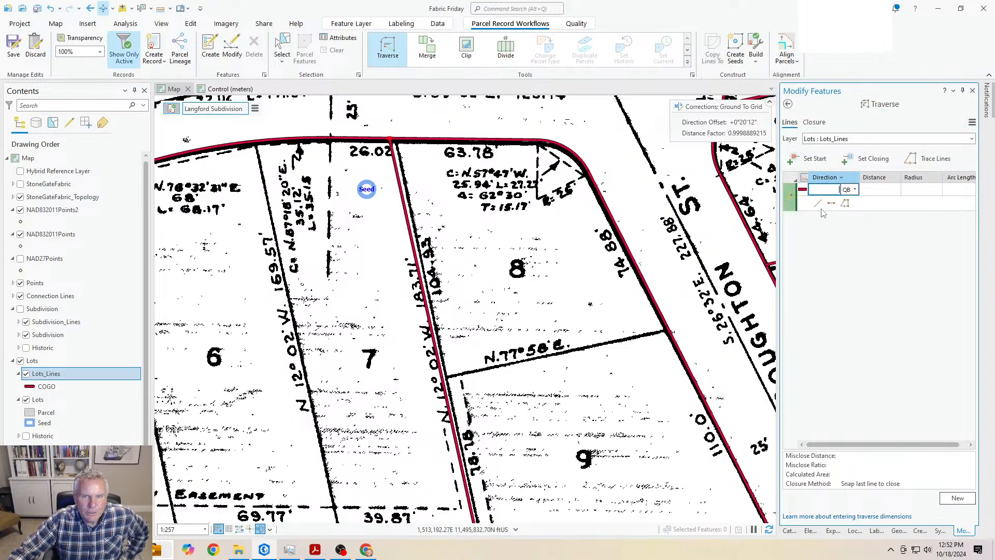
{"action": "left_click", "coordinate": [442, 377]}
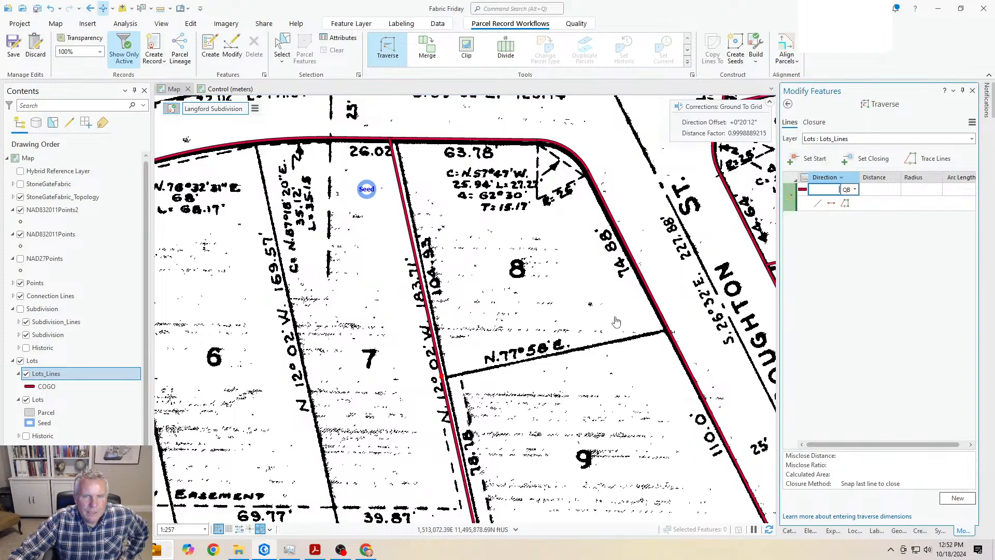
{"action": "left_click", "coordinate": [884, 159]}
{"action": "left_click", "coordinate": [667, 329]}
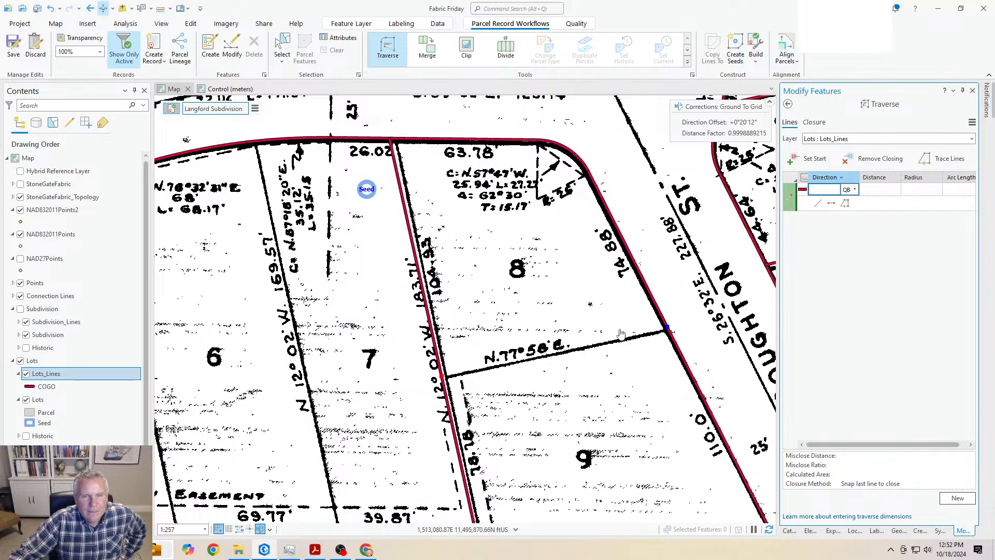
Step: Set the traverse start at the southern boundary corner between lots 6 and 7, its closing point at their street corner, and toggle Auto Pan
{"action": "left_click_drag", "start_coordinate": [502, 417], "coordinate": [586, 351]}
{"action": "left_click_drag", "start_coordinate": [474, 340], "coordinate": [483, 383]}
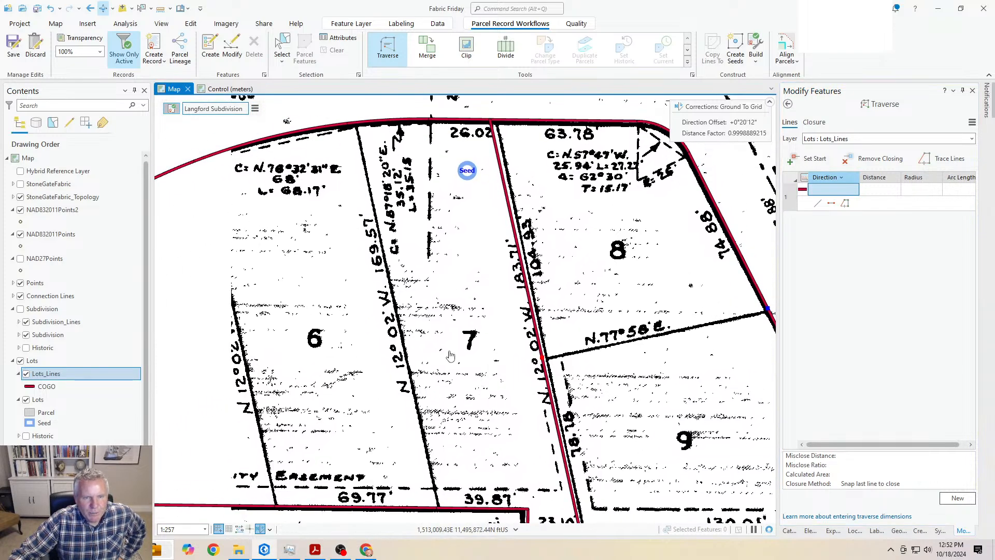
{"action": "left_click", "coordinate": [809, 160]}
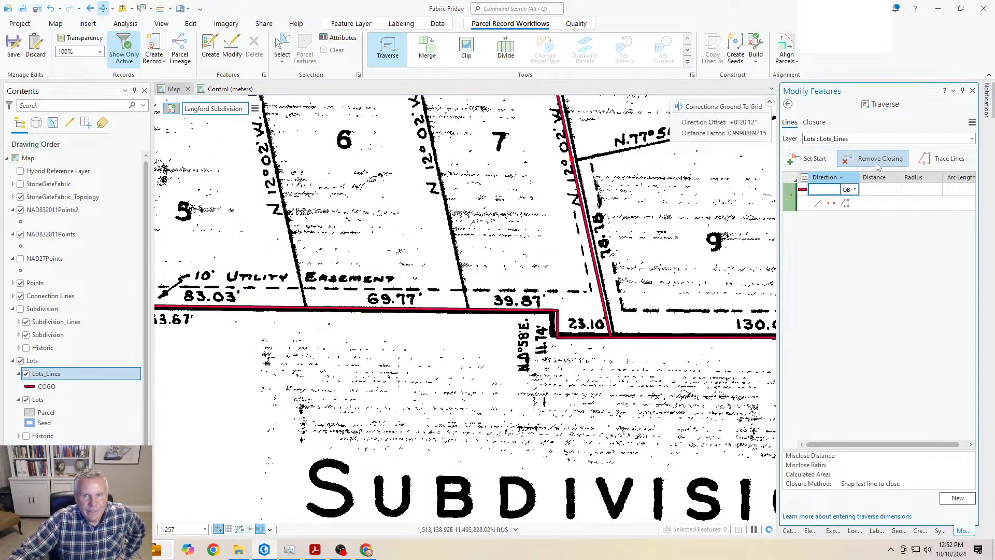
{"action": "left_click", "coordinate": [878, 160]}
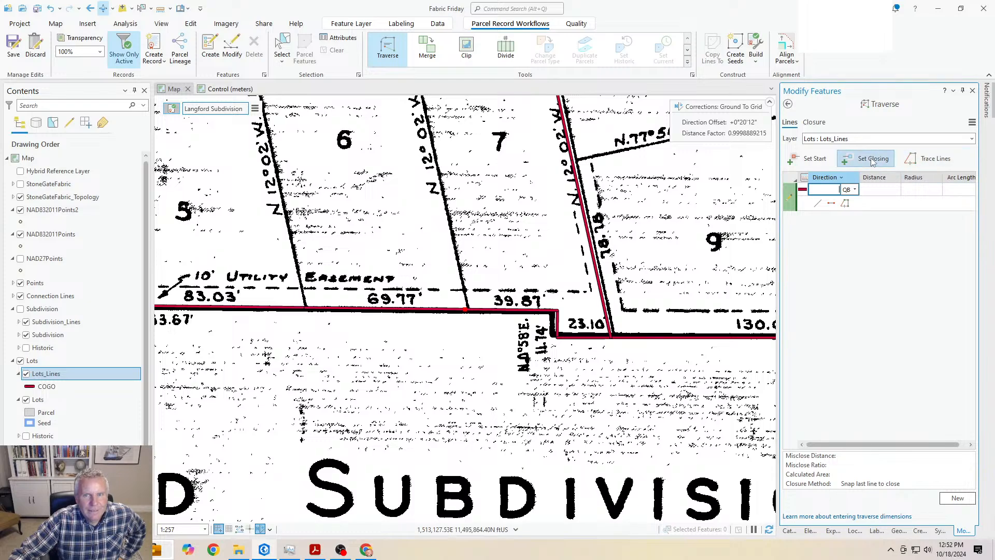
{"action": "left_click_drag", "start_coordinate": [517, 228], "coordinate": [577, 412]}
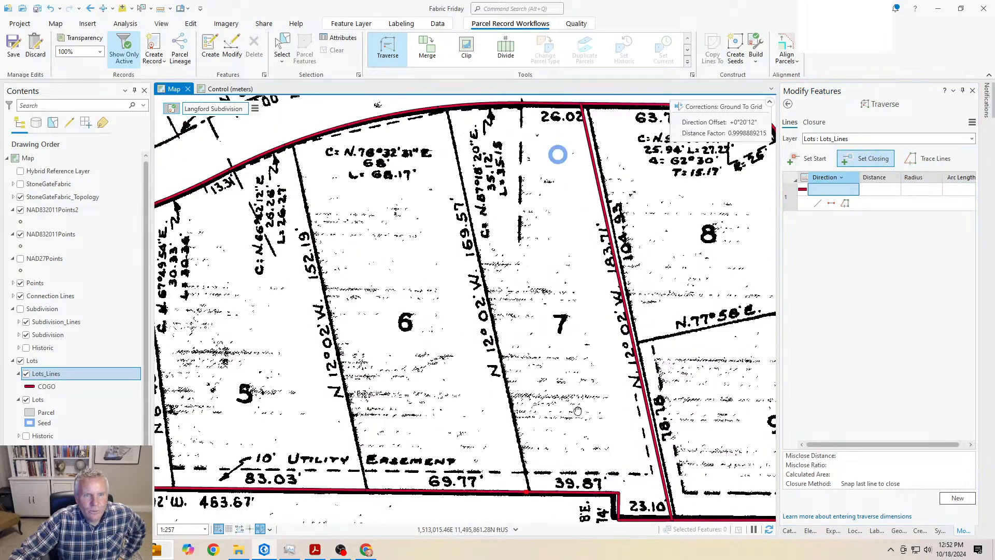
{"action": "left_click", "coordinate": [577, 411]}
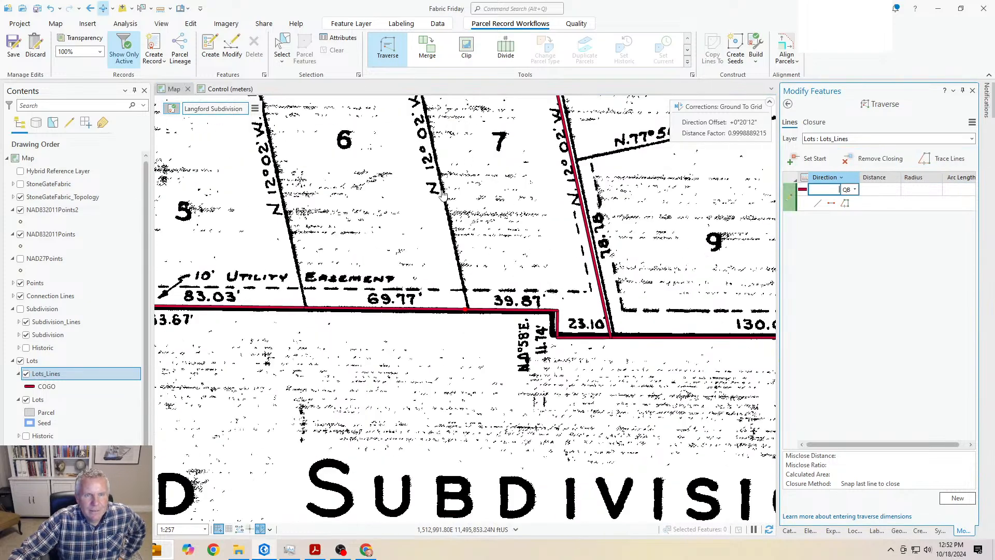
{"action": "left_click", "coordinate": [972, 122]}
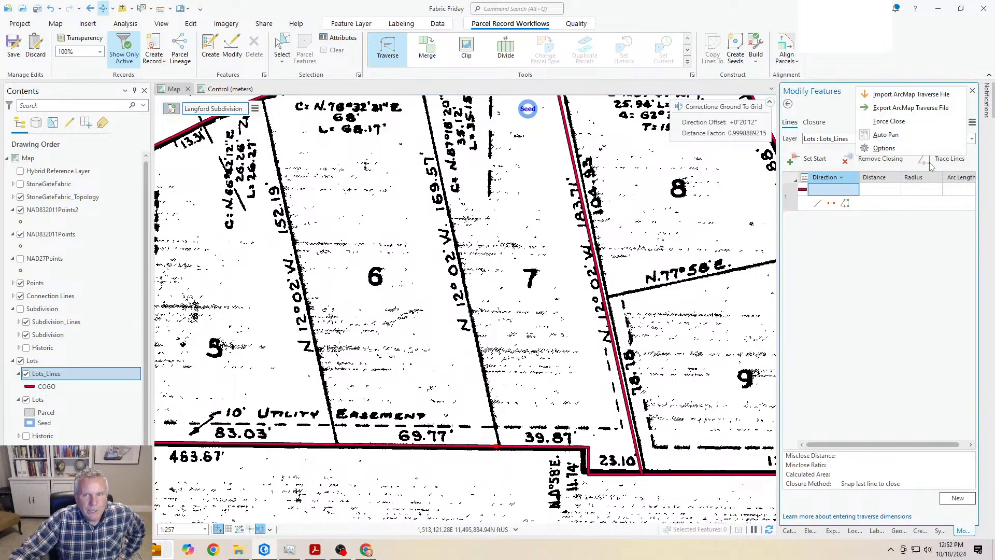
{"action": "left_click", "coordinate": [896, 135]}
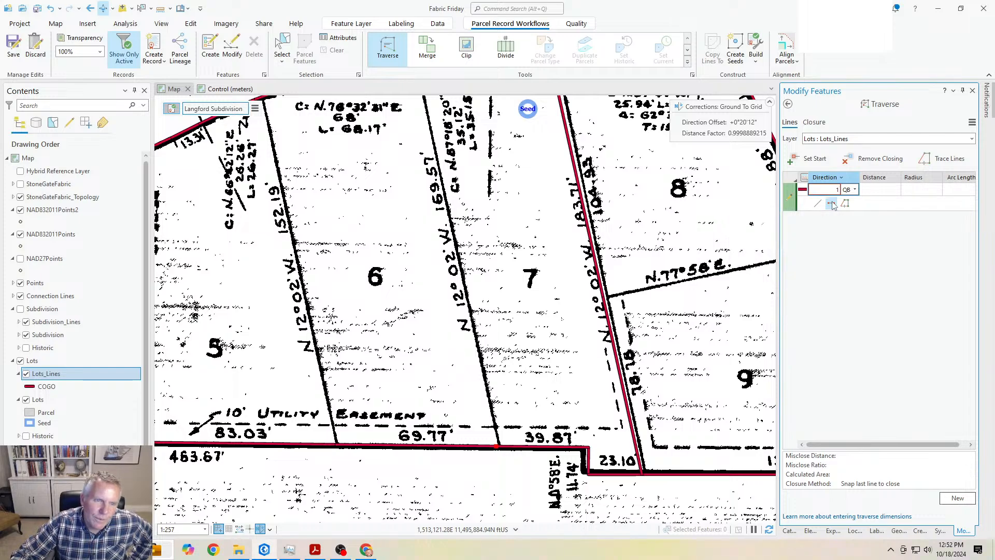
Step: Enter the dividing line between lots 6 and 7 as a course bearing N12°02'00"W with a distance of 169.57 ftUS
{"action": "type", "text": "12.02-4"}
{"action": "key", "text": "Tab"}
{"action": "type", "text": "1"}
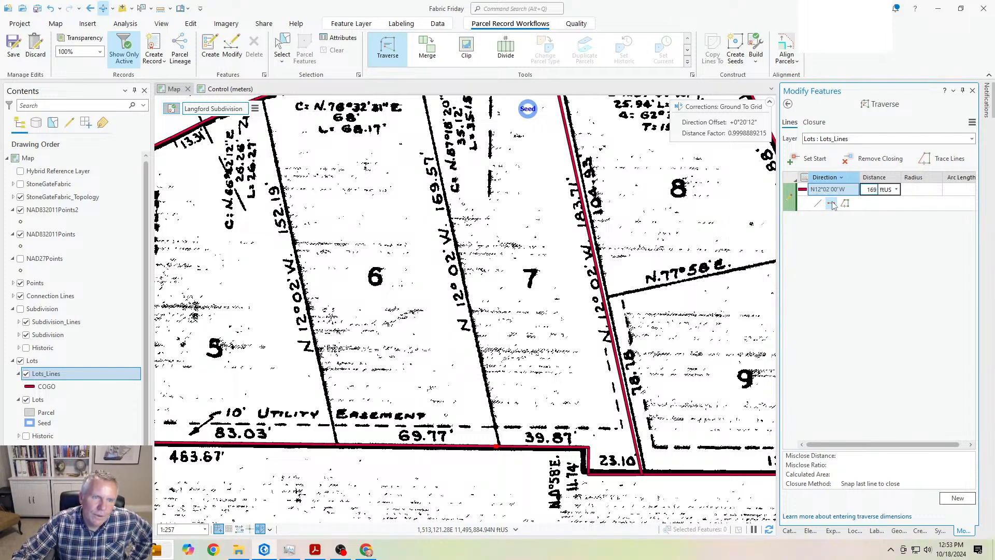
{"action": "type", "text": "69.57"}
{"action": "key", "text": "Return"}
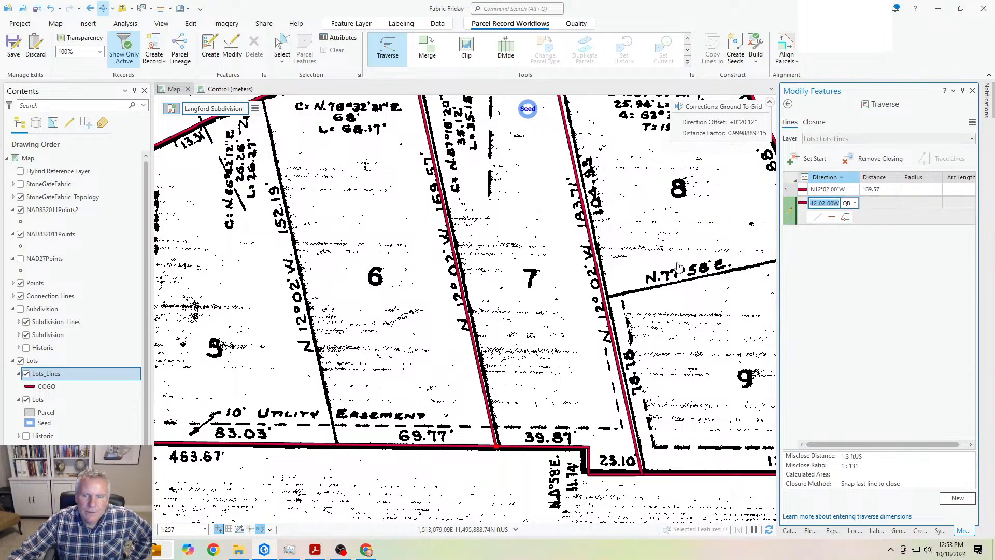
{"action": "left_click_drag", "start_coordinate": [565, 283], "coordinate": [571, 437]}
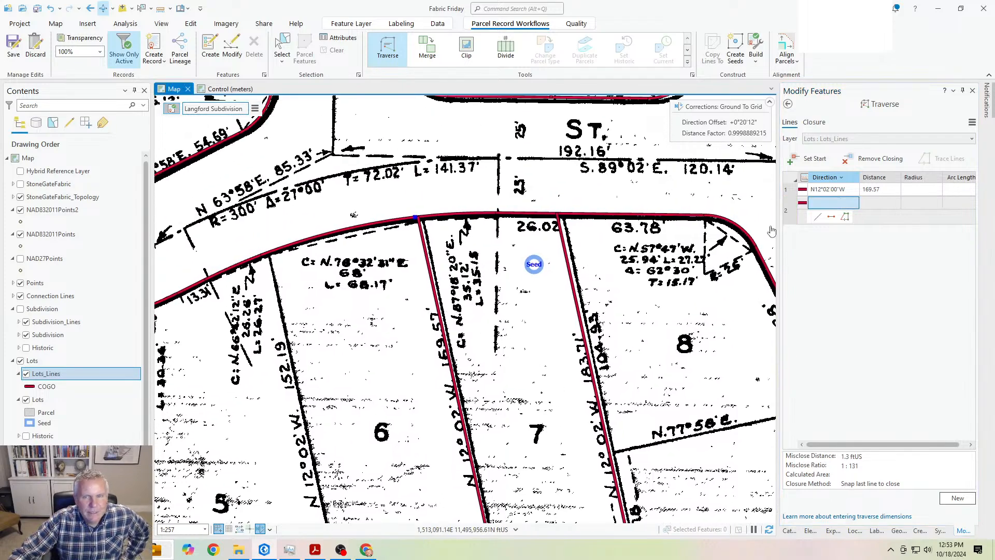
{"action": "left_click", "coordinate": [973, 122]}
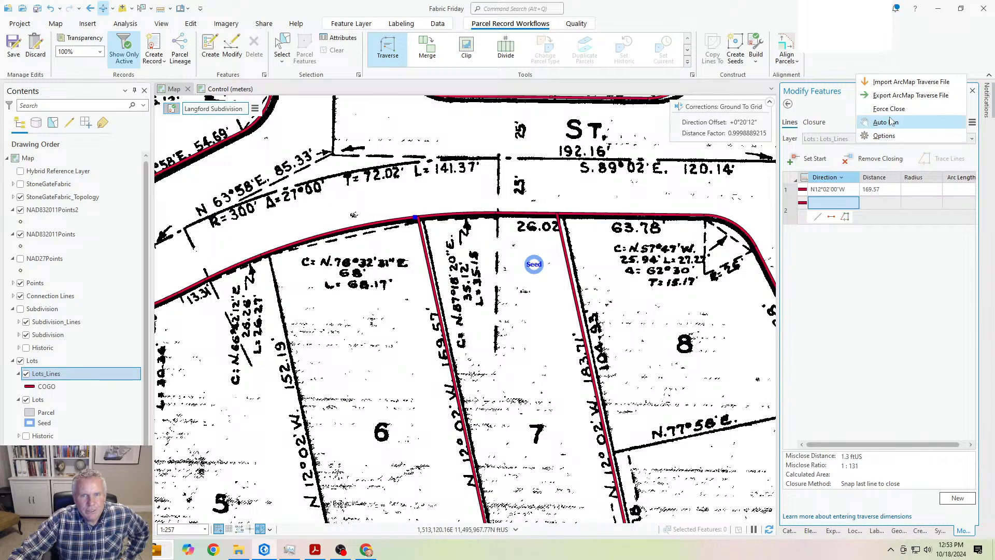
{"action": "key", "text": "Escape"}
Step: Start a new traverse at the southern boundary corner between lots 5 and 6, with its closing point at their shared street corner
{"action": "left_click", "coordinate": [368, 423]}
{"action": "left_click_drag", "start_coordinate": [368, 423], "coordinate": [508, 322]}
{"action": "left_click", "coordinate": [957, 497]}
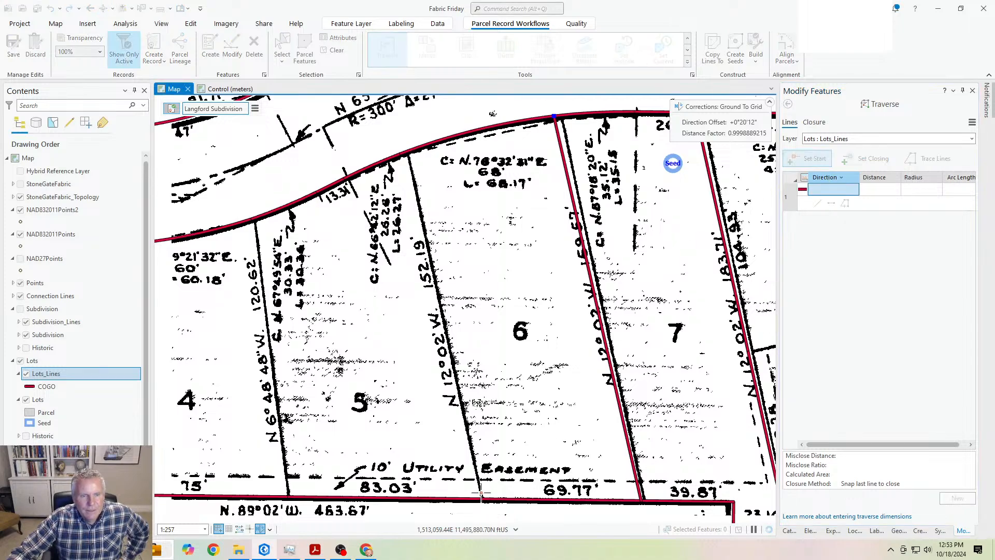
{"action": "left_click", "coordinate": [808, 159]}
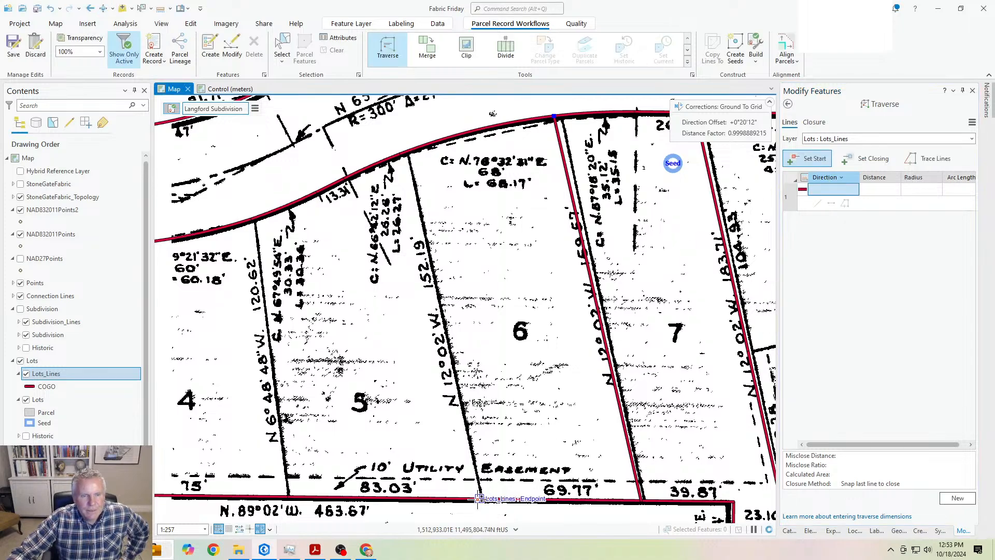
{"action": "left_click", "coordinate": [871, 158]}
{"action": "left_click", "coordinate": [402, 153]}
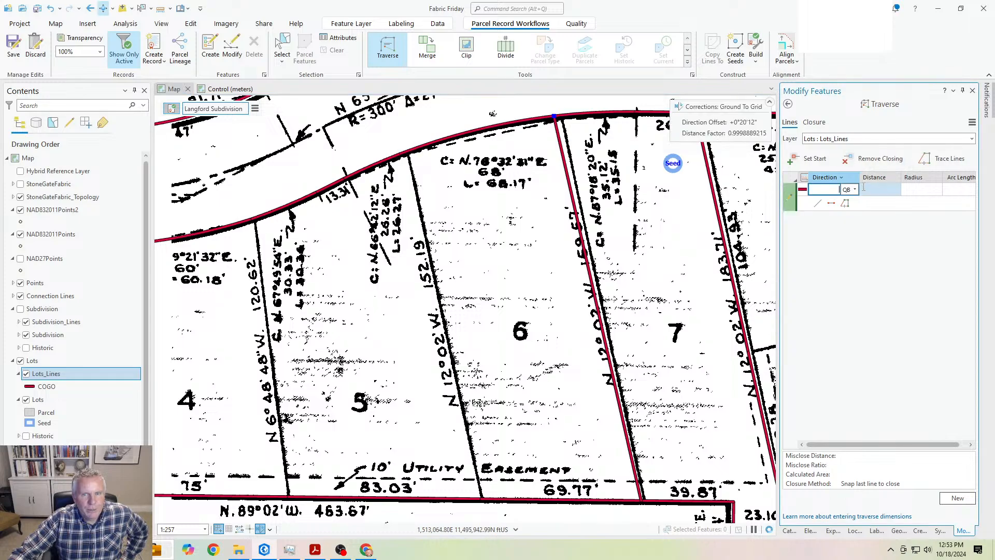
Step: Enter the line dividing lots 5 and 6 as a course bearing N12°02'00"W, distance 152.19 ftUS, and force-close the traverse
{"action": "left_click", "coordinate": [826, 190]}
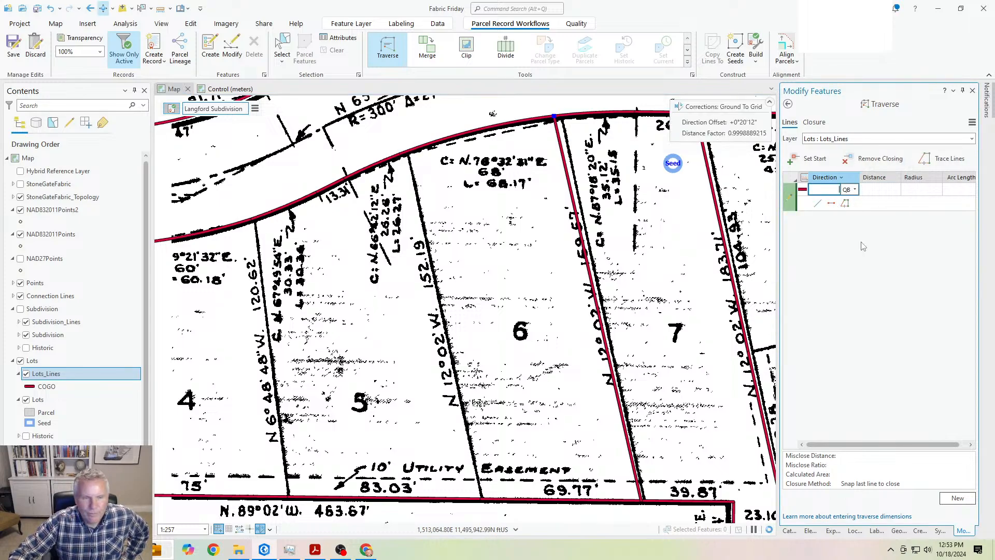
{"action": "type", "text": "12.02-4"}
{"action": "key", "text": "Tab"}
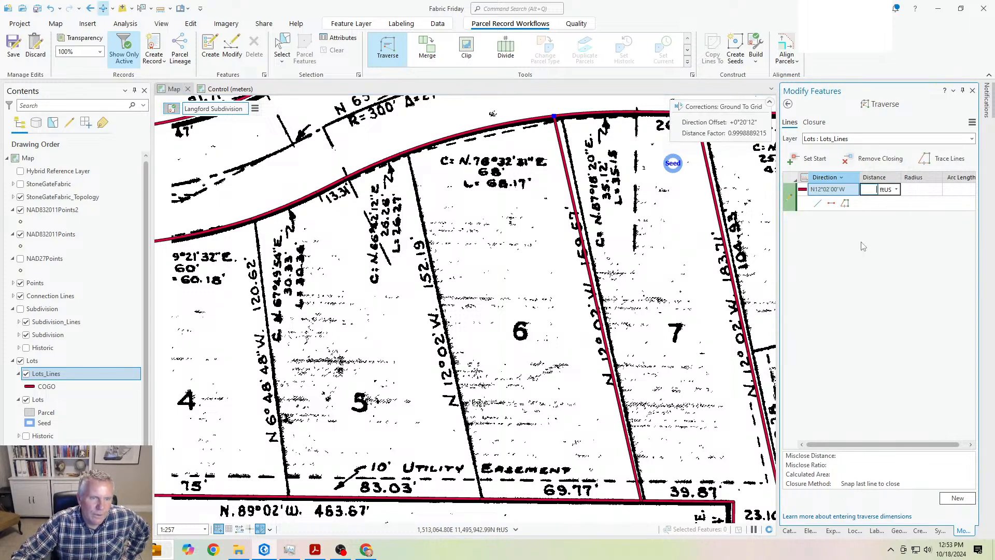
{"action": "type", "text": "152.19"}
{"action": "key", "text": "Return"}
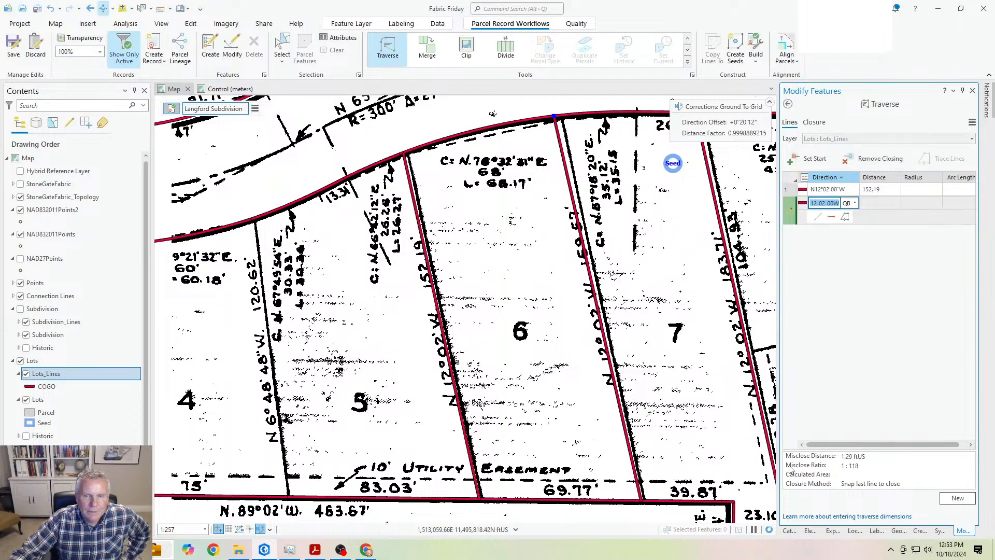
{"action": "left_click", "coordinate": [972, 122]}
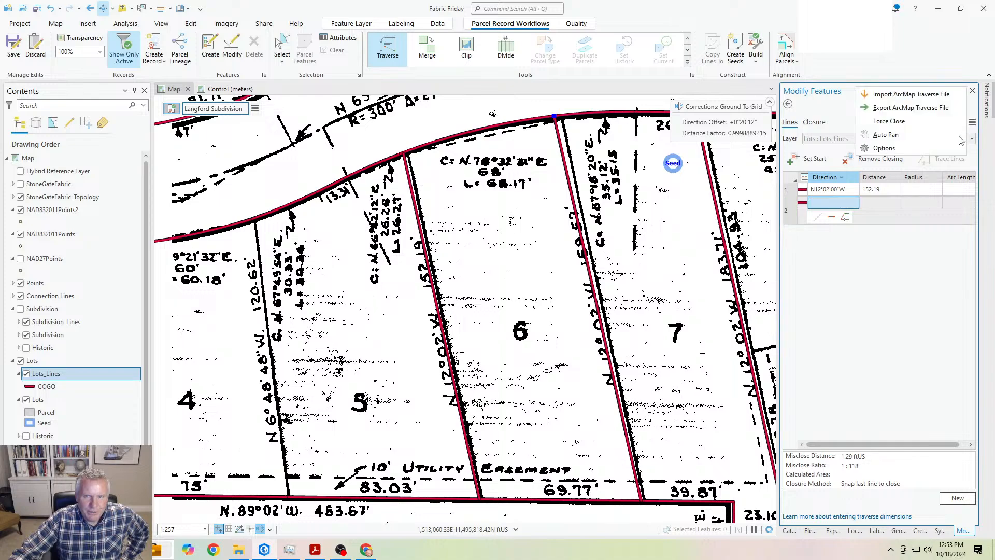
{"action": "left_click", "coordinate": [889, 120]}
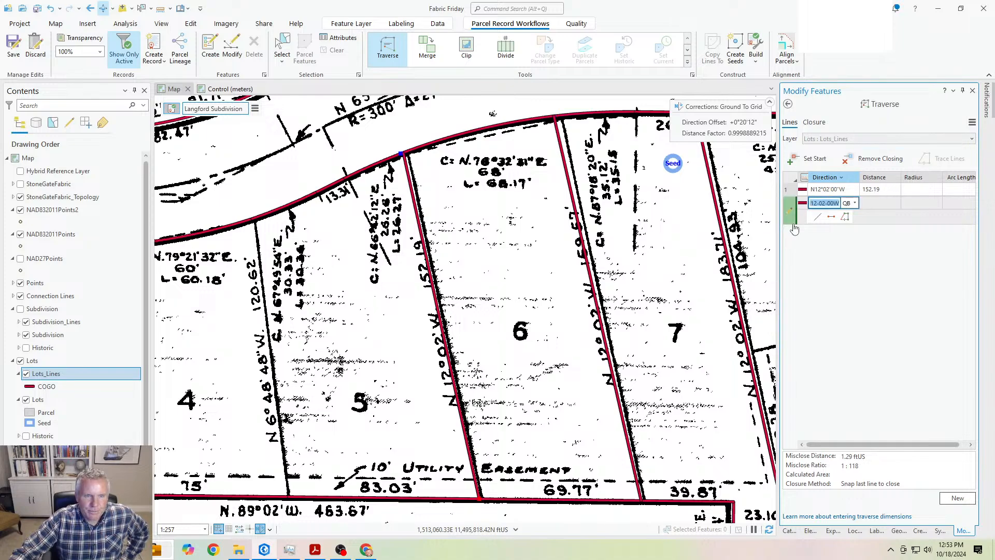
Step: Start a new traverse at the southern boundary corner between lots 4 and 5, with its closing point at their shared street corner
{"action": "left_click", "coordinate": [957, 499]}
{"action": "left_click_drag", "start_coordinate": [452, 440], "coordinate": [589, 406]}
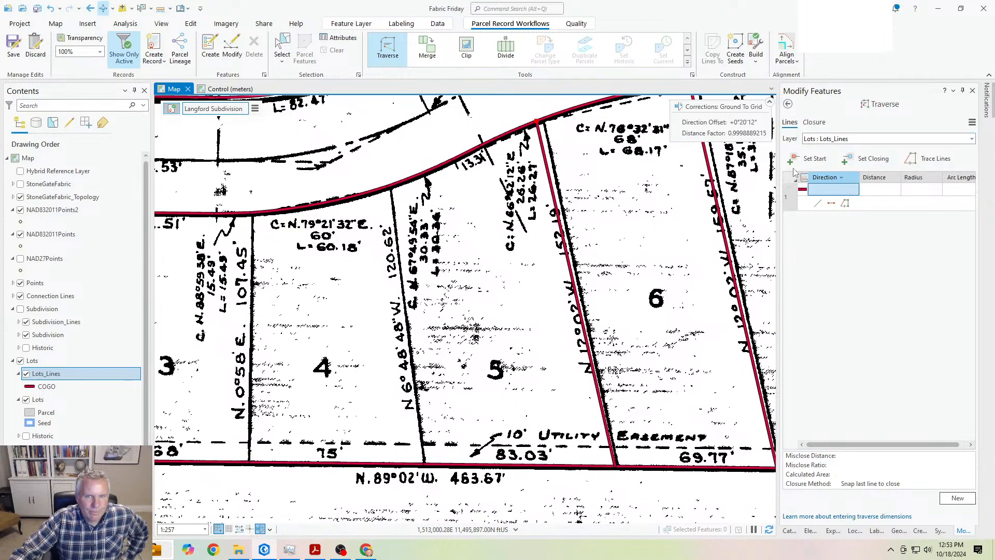
{"action": "left_click", "coordinate": [809, 158]}
{"action": "left_click", "coordinate": [421, 464]}
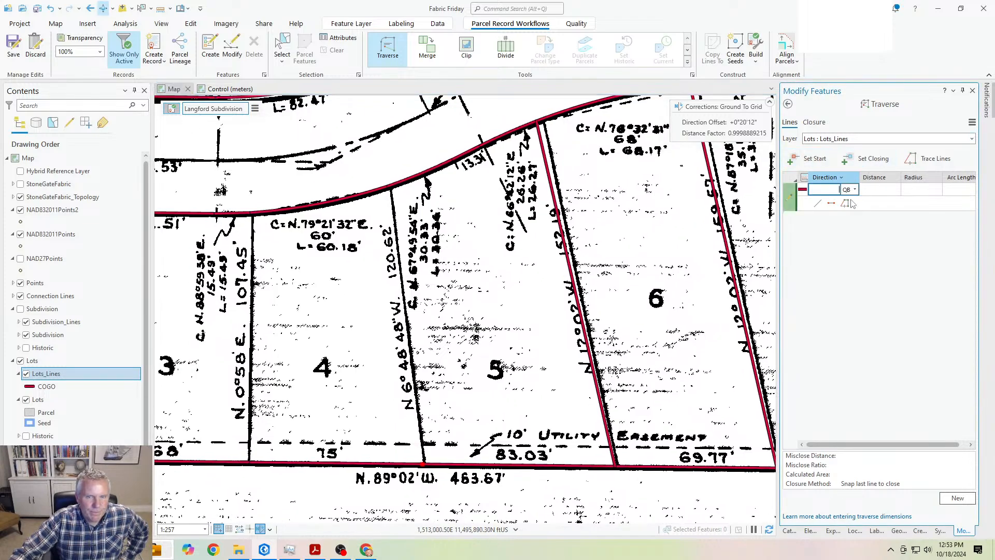
{"action": "left_click", "coordinate": [866, 158]}
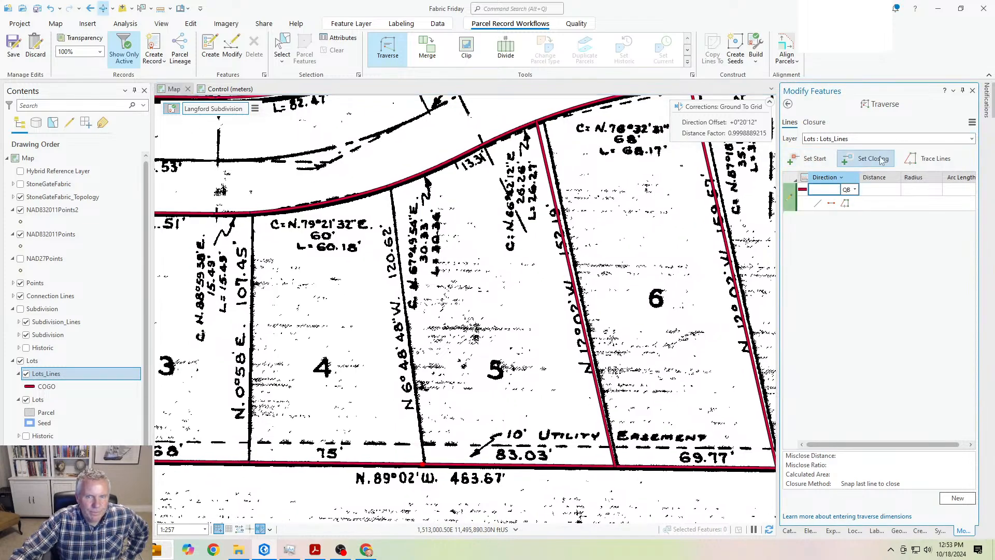
{"action": "left_click", "coordinate": [390, 188]}
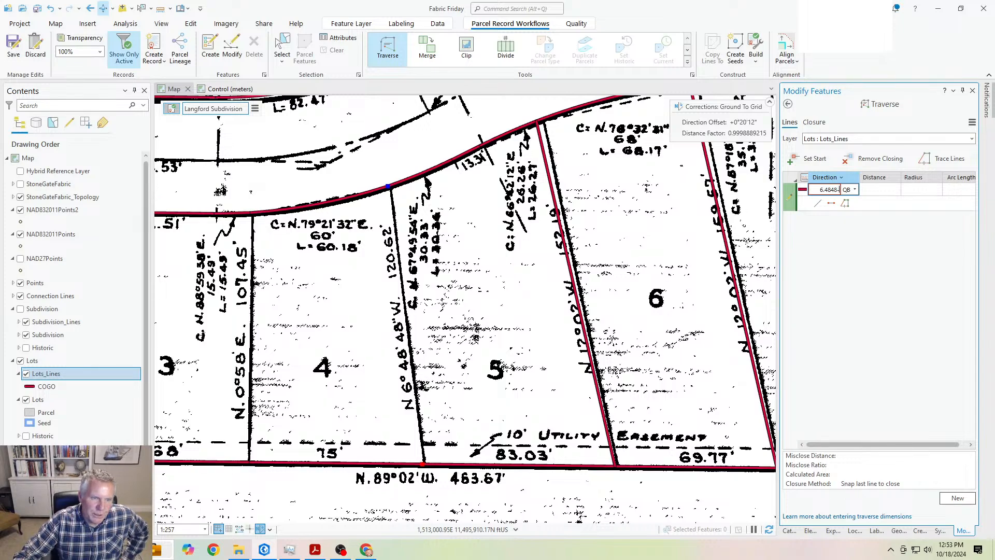
Step: Enter the dividing line between lots 4 and 5 as a course bearing N6°48'48"W with a distance of 120.62 ftUS
{"action": "type", "text": "6.4848-4"}
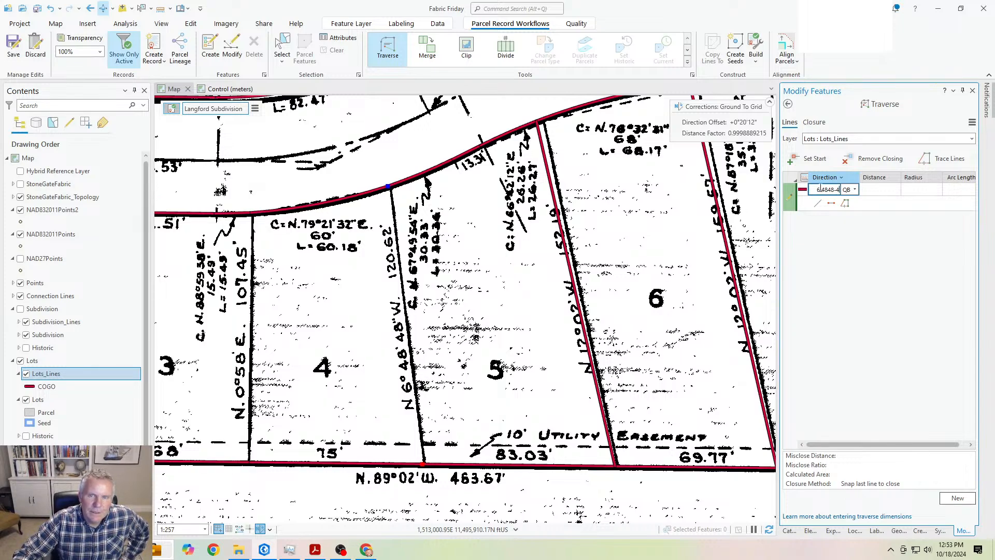
{"action": "key", "text": "Tab"}
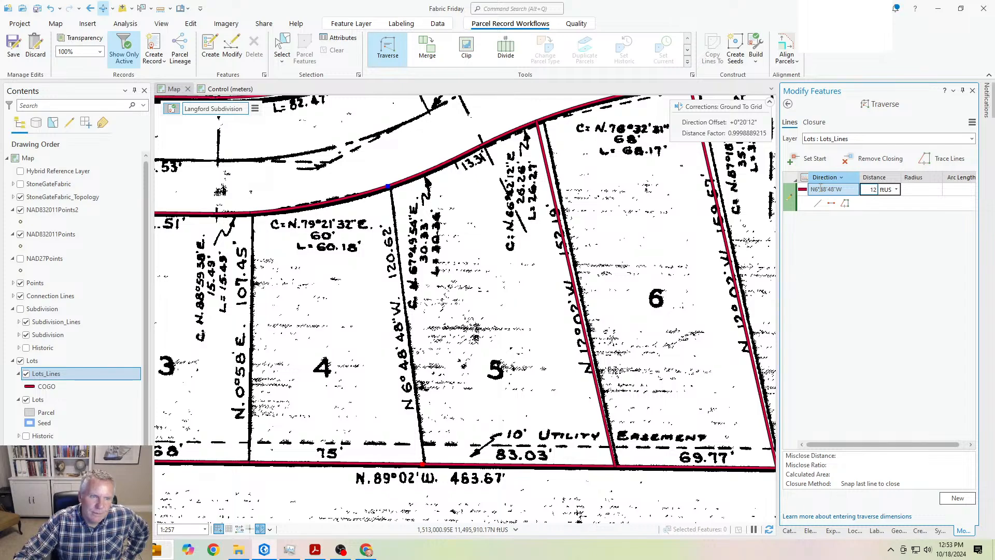
{"action": "key", "text": "Return"}
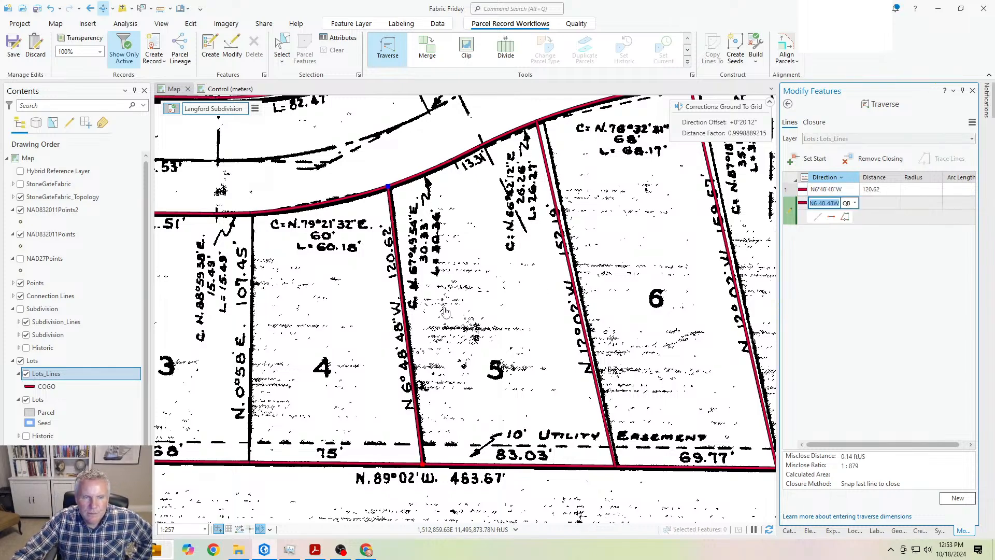
Step: Start a new traverse at the southern boundary corner between lots 3 and 4, with its closing point at their shared street corner
{"action": "left_click_drag", "start_coordinate": [312, 355], "coordinate": [579, 339]}
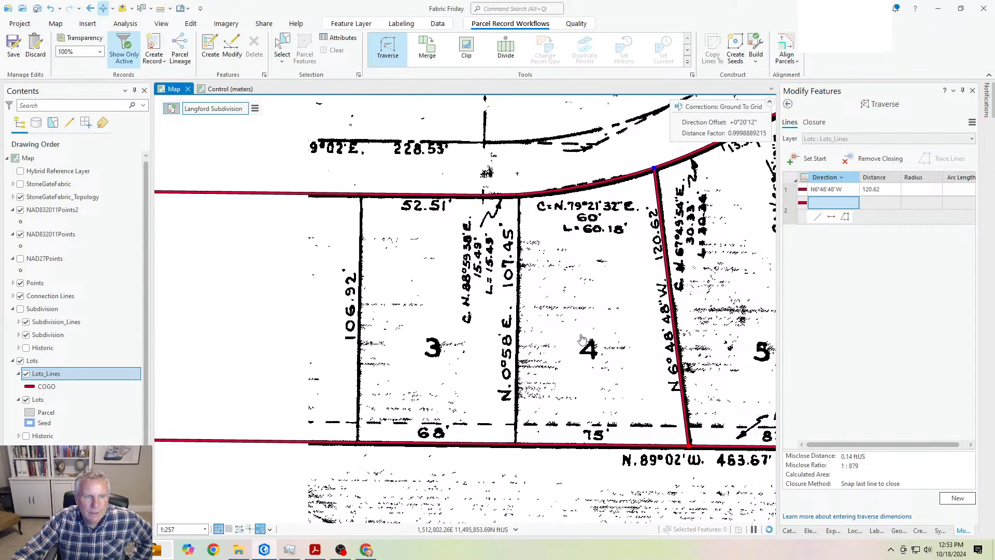
{"action": "left_click", "coordinate": [957, 498]}
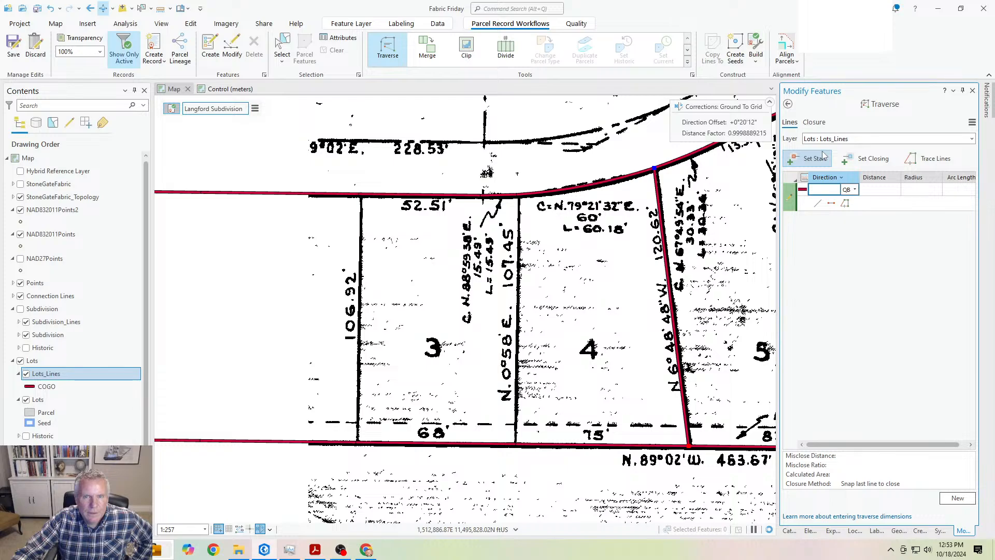
{"action": "left_click", "coordinate": [867, 159]}
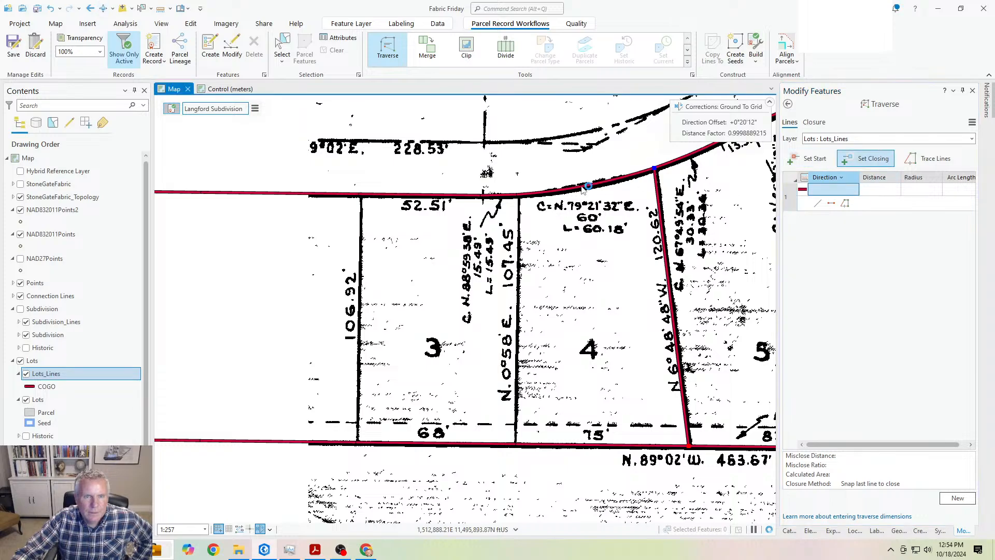
{"action": "left_click", "coordinate": [528, 192]}
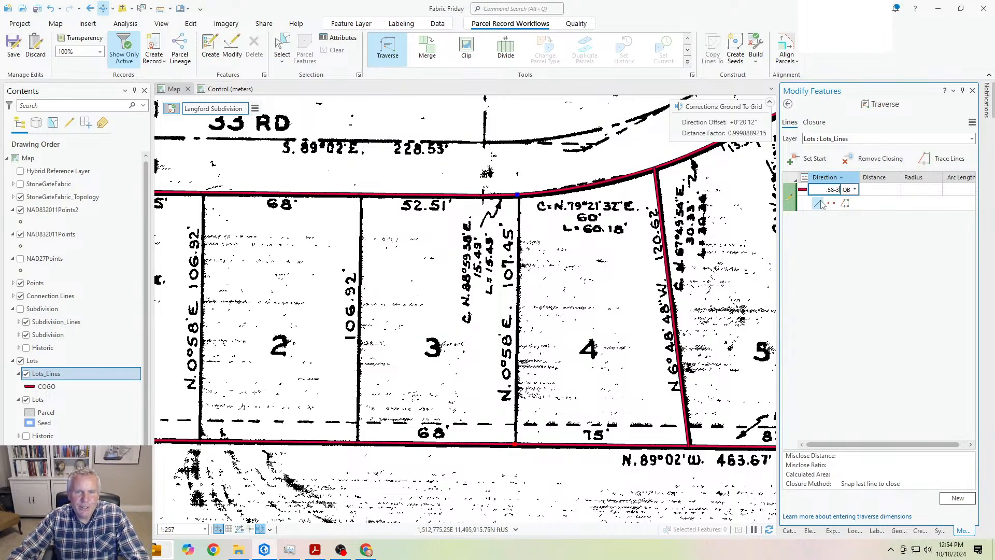
Step: Enter the dividing line between lots 3 and 4 as a course reversed to bearing N0°58'00"E, with a distance of 107.45 ftUS
{"action": "right_click", "coordinate": [790, 194]}
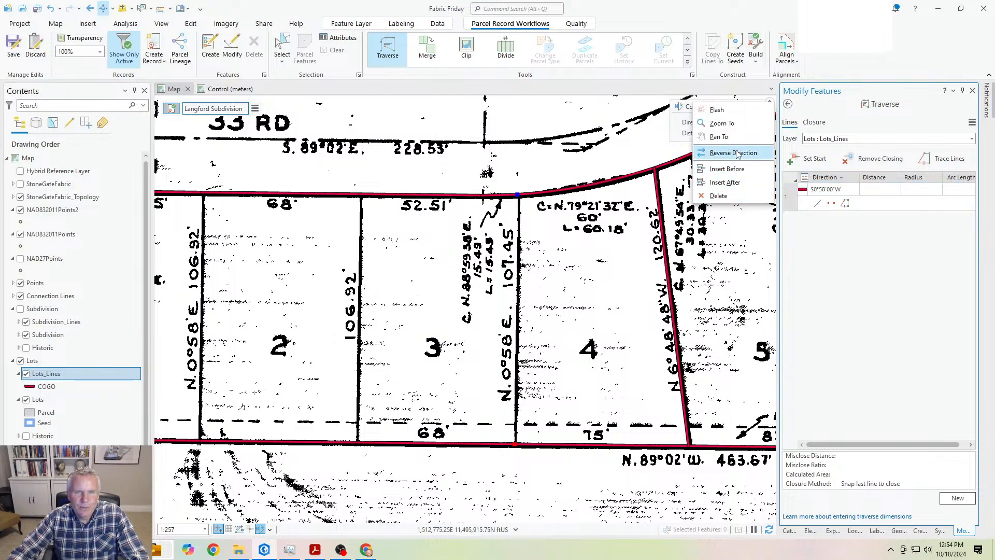
{"action": "left_click", "coordinate": [739, 153]}
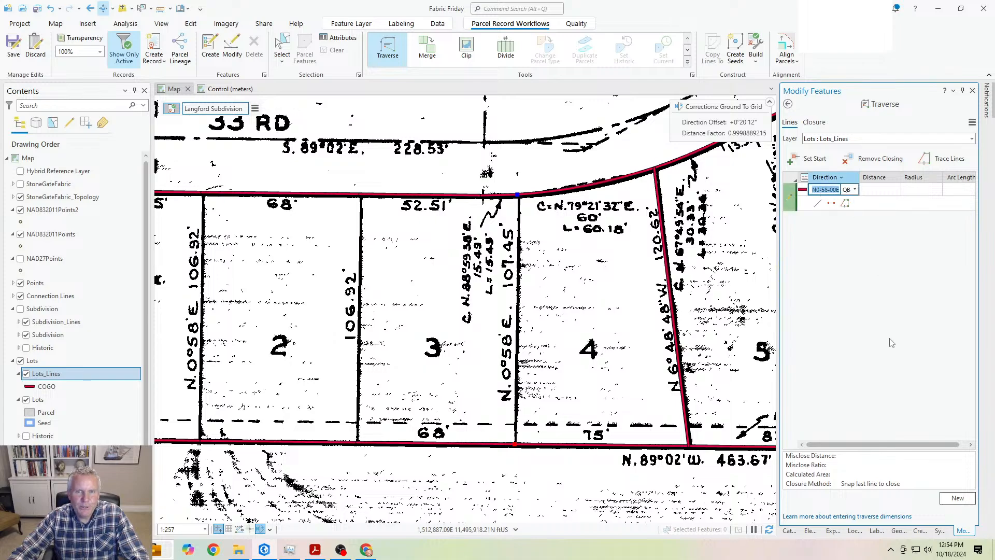
{"action": "key", "text": "Tab"}
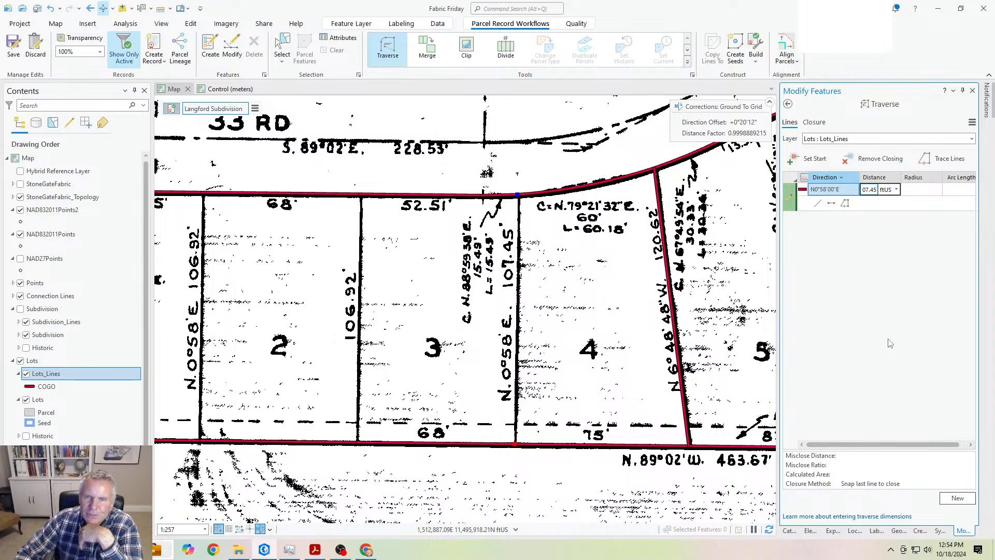
{"action": "type", "text": "107.45"}
{"action": "key", "text": "Return"}
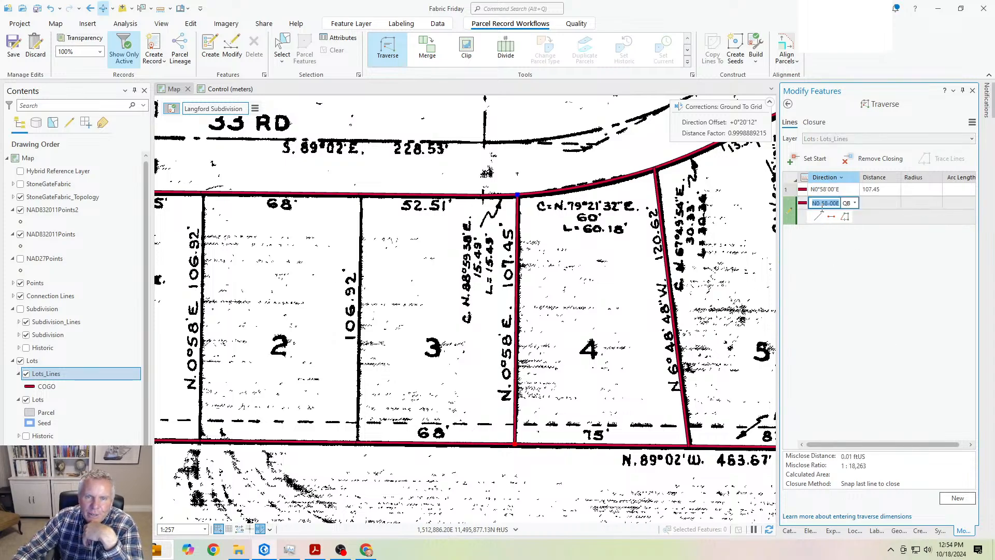
{"action": "right_click", "coordinate": [826, 187]}
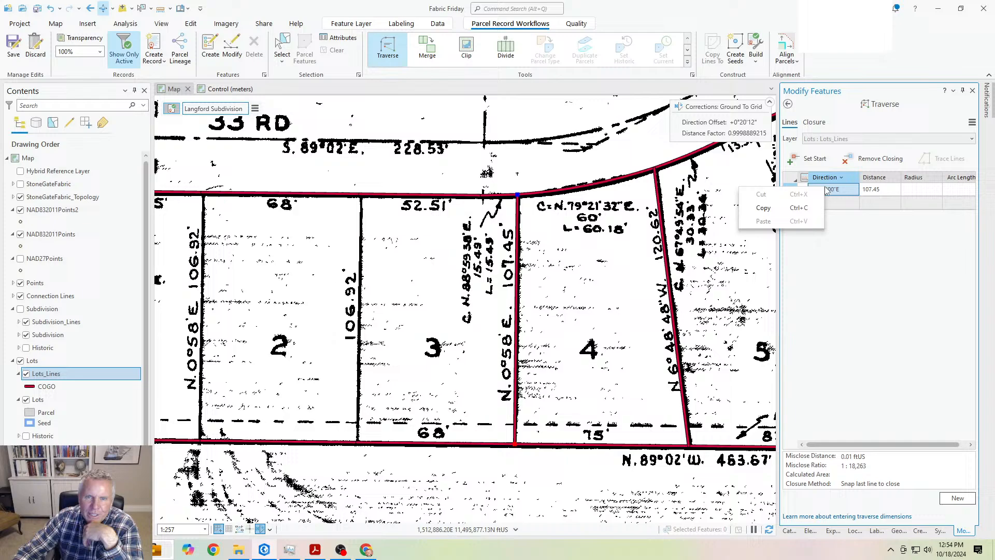
{"action": "left_click", "coordinate": [839, 118]}
{"action": "right_click", "coordinate": [788, 189]}
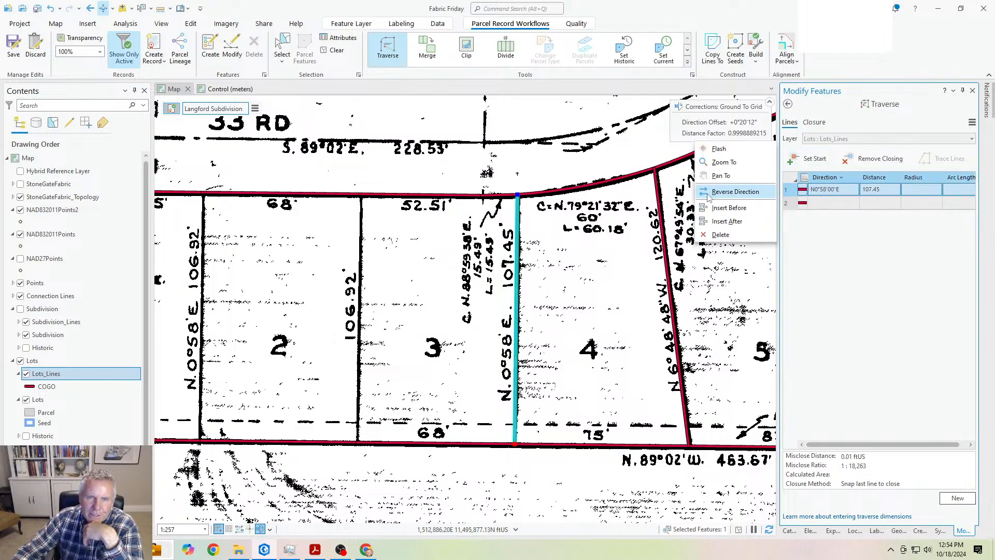
{"action": "left_click", "coordinate": [735, 250]}
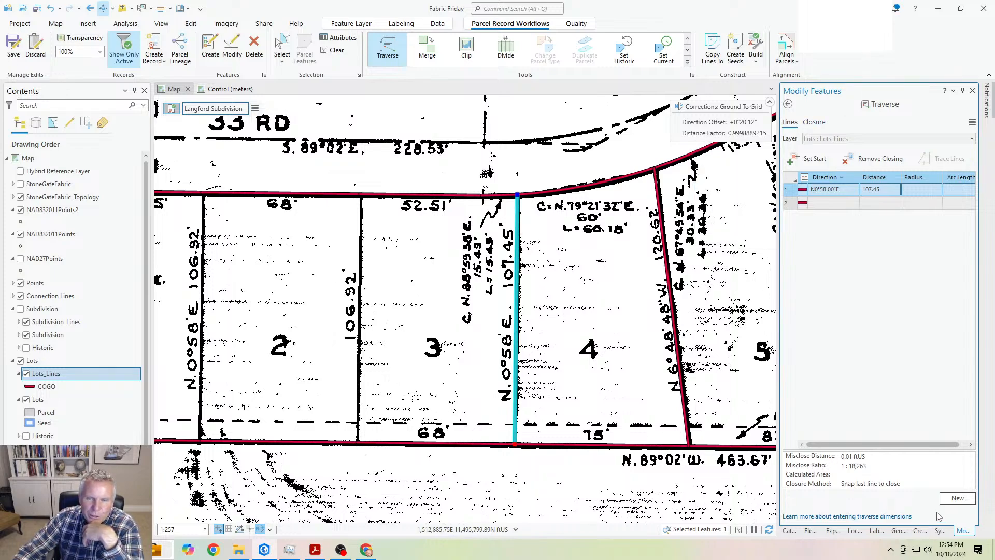
Step: Start a new traverse at the southern corner between lots 2 and 3, closing at their street corner, and enter bearing S0°58'00"W
{"action": "left_click", "coordinate": [957, 499]}
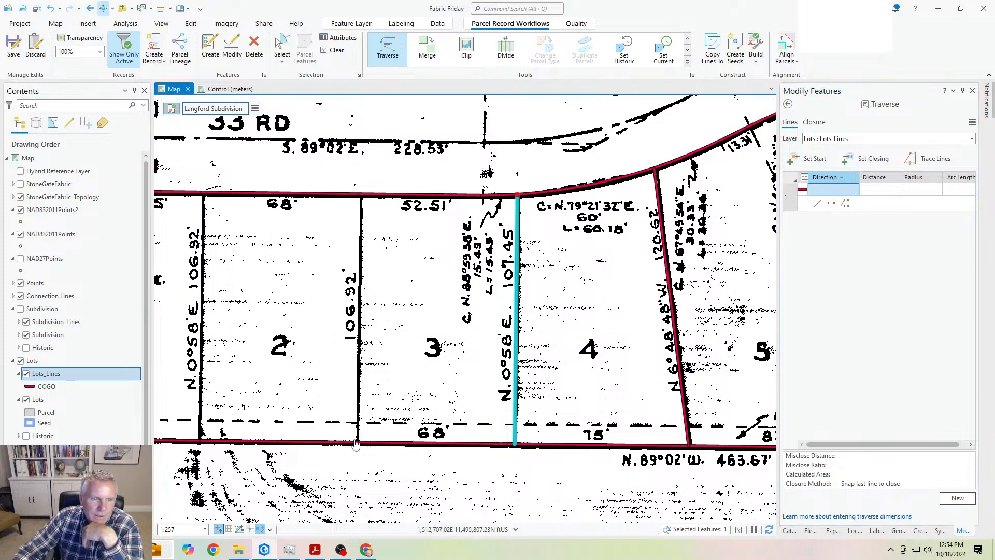
{"action": "left_click_drag", "start_coordinate": [356, 444], "coordinate": [518, 433]}
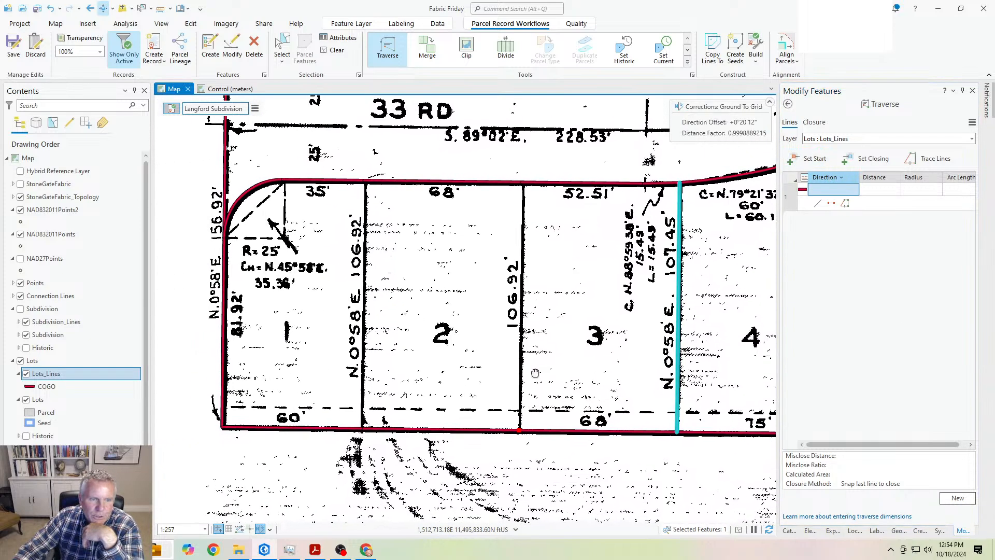
{"action": "left_click", "coordinate": [875, 160]}
{"action": "left_click", "coordinate": [522, 182]}
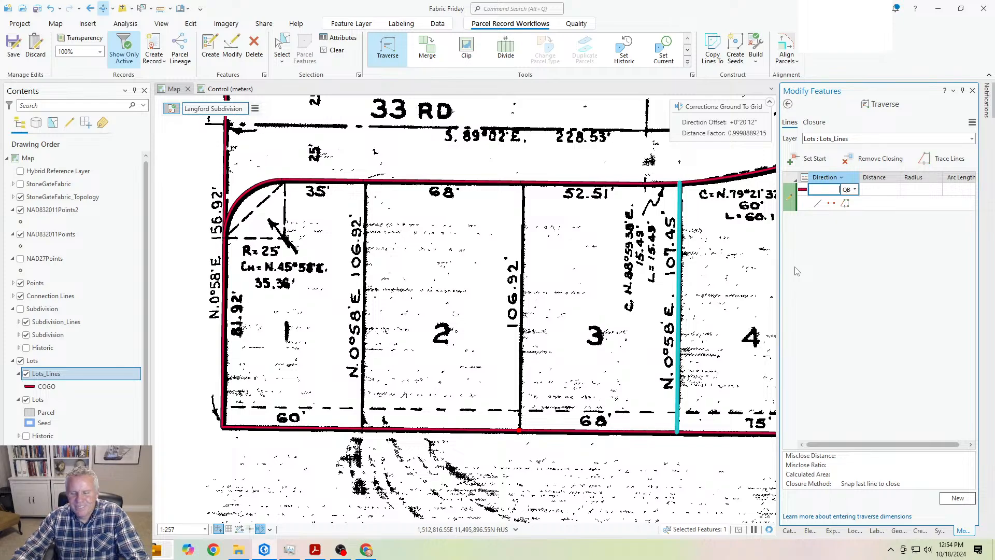
{"action": "type", "text": "0.58-3"}
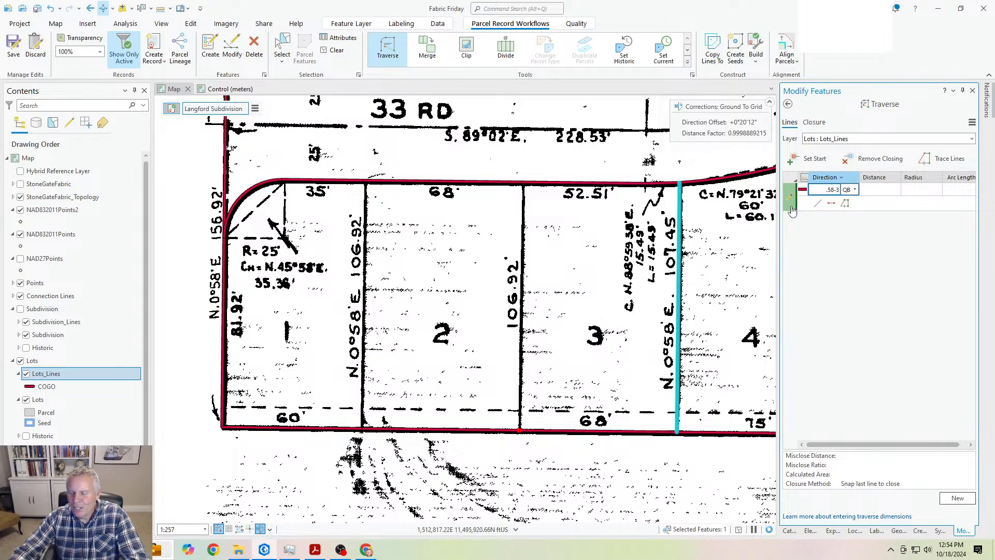
Step: Swap the traverse's ends so it starts at the street corner between lots 2 and 3 and closes at their southern boundary corner
{"action": "left_click", "coordinate": [876, 158]}
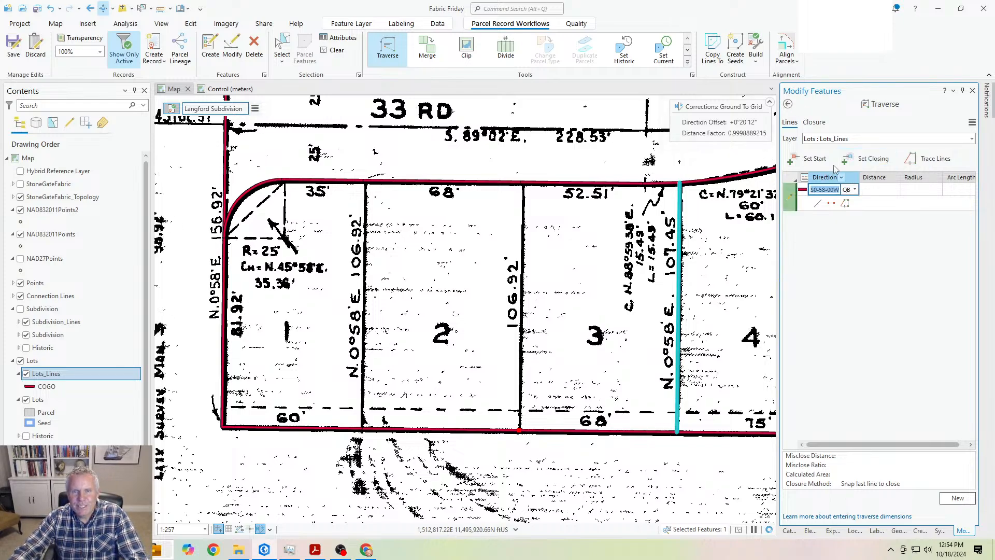
{"action": "left_click", "coordinate": [811, 158]}
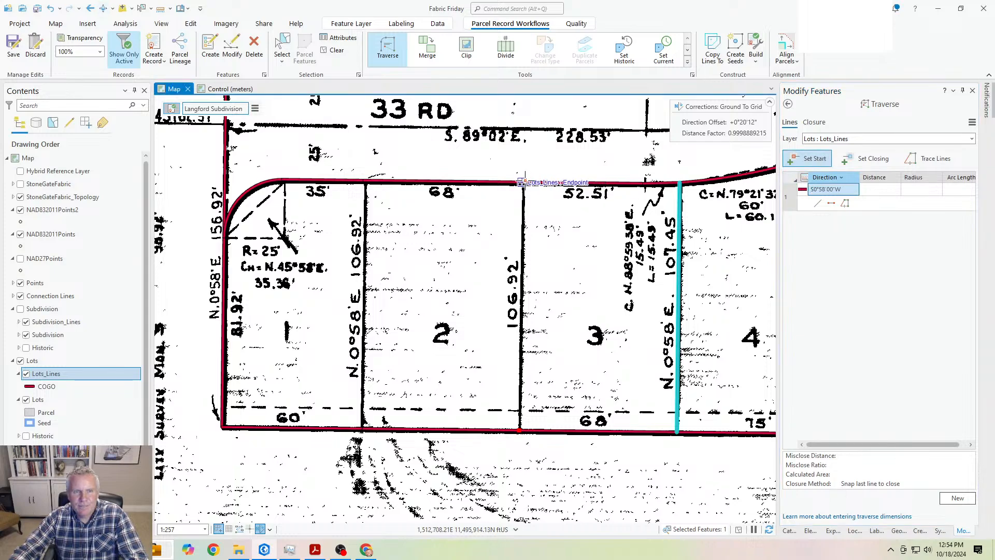
{"action": "left_click", "coordinate": [522, 183]}
{"action": "left_click", "coordinate": [863, 160]}
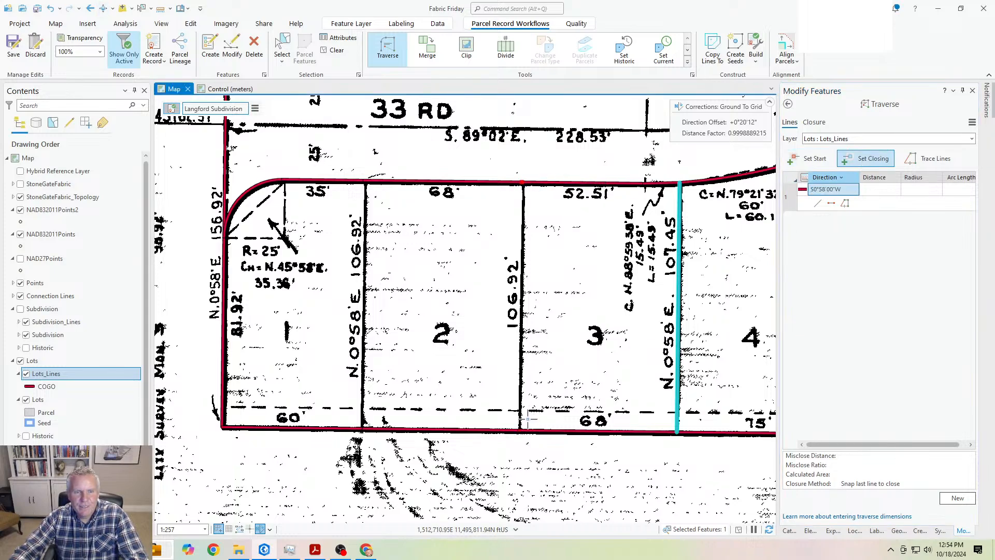
{"action": "left_click", "coordinate": [519, 430]}
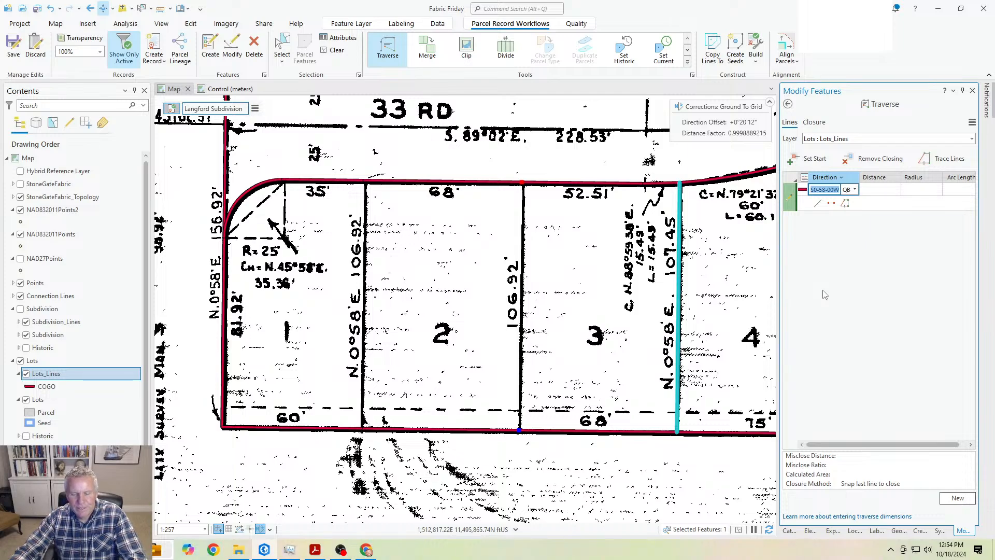
Step: Enter the dividing line between lots 2 and 3 as a course bearing S0°58'00"W with a distance of 106.92 ftUS
{"action": "type", "text": "0.58-3"}
{"action": "key", "text": "Tab"}
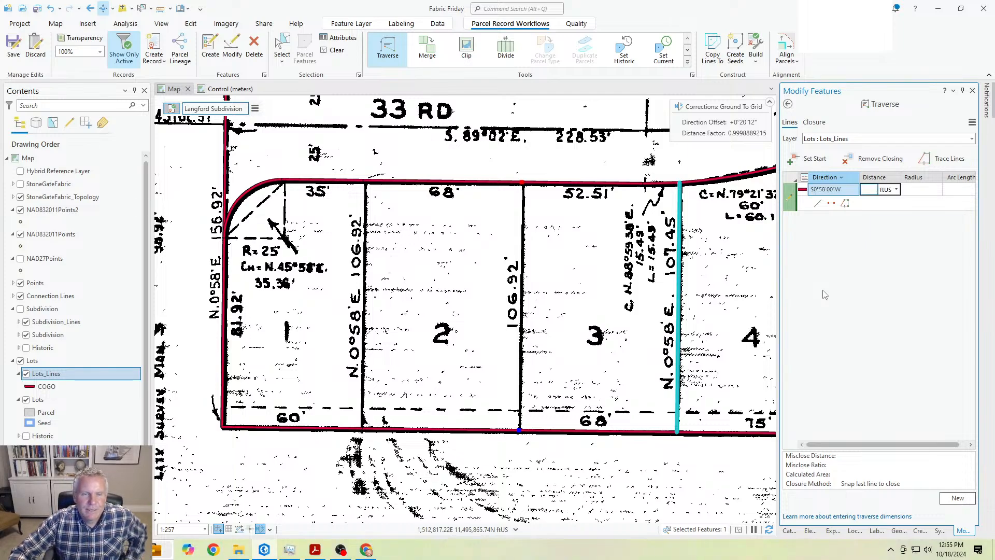
{"action": "type", "text": "106.92"}
{"action": "key", "text": "Return"}
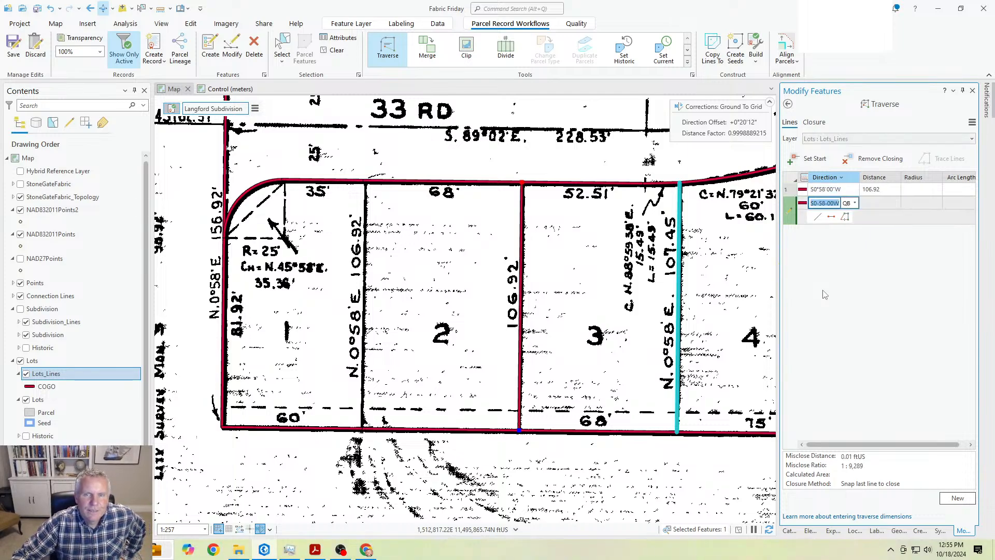
Step: Start a new traverse at the street corner between lots 1 and 2, with its closing point at their shared southern boundary corner
{"action": "left_click", "coordinate": [958, 498]}
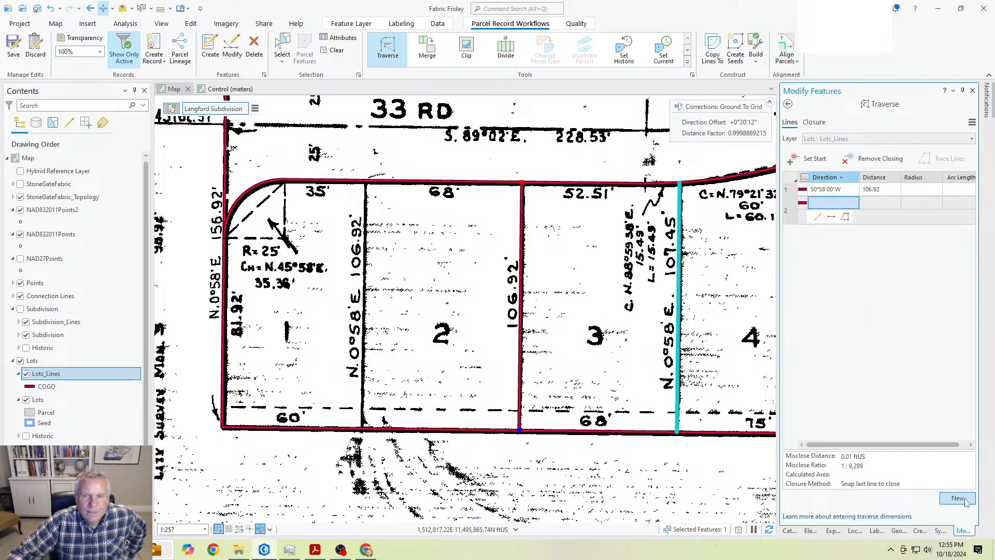
{"action": "left_click", "coordinate": [810, 159]}
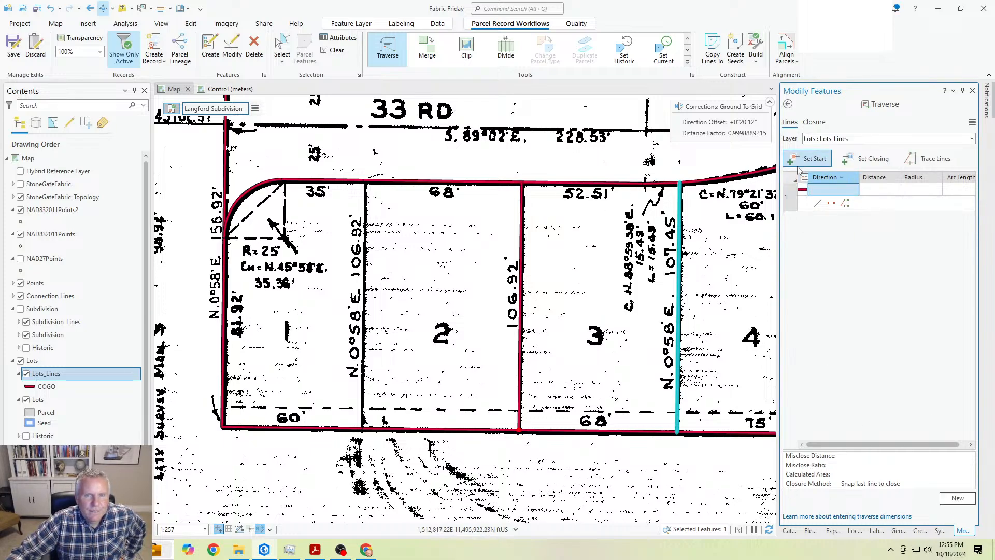
{"action": "left_click", "coordinate": [365, 181]}
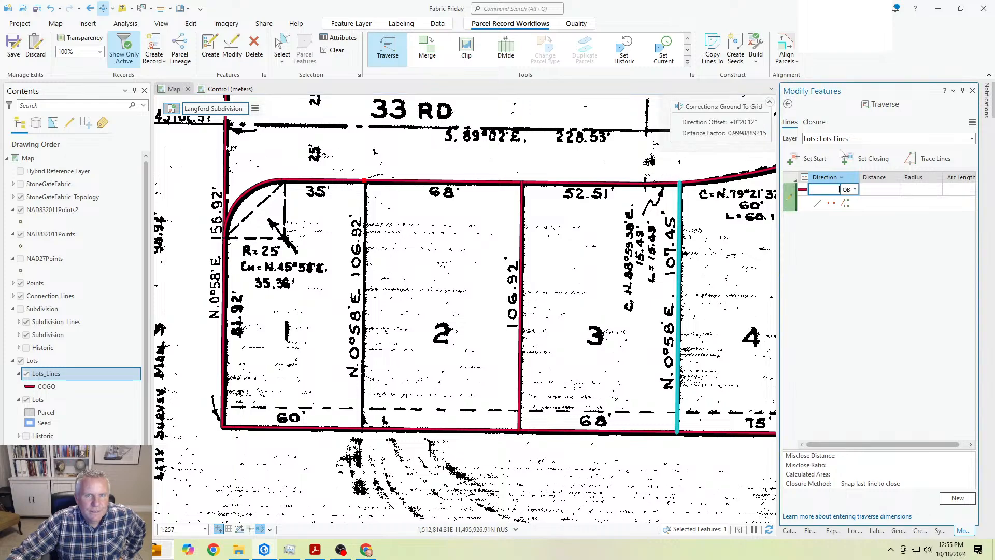
{"action": "left_click", "coordinate": [882, 159]}
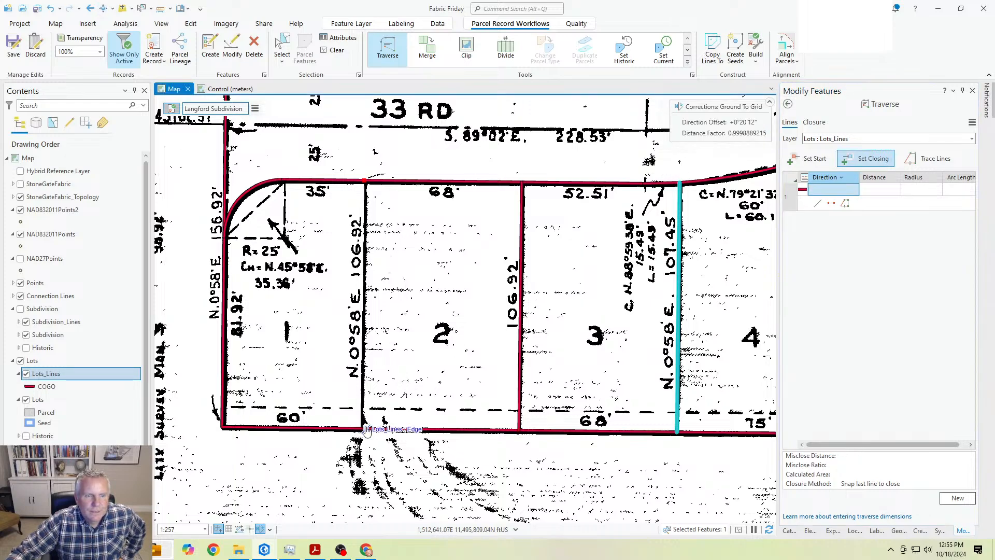
{"action": "left_click", "coordinate": [365, 429]}
{"action": "left_click", "coordinate": [865, 161]}
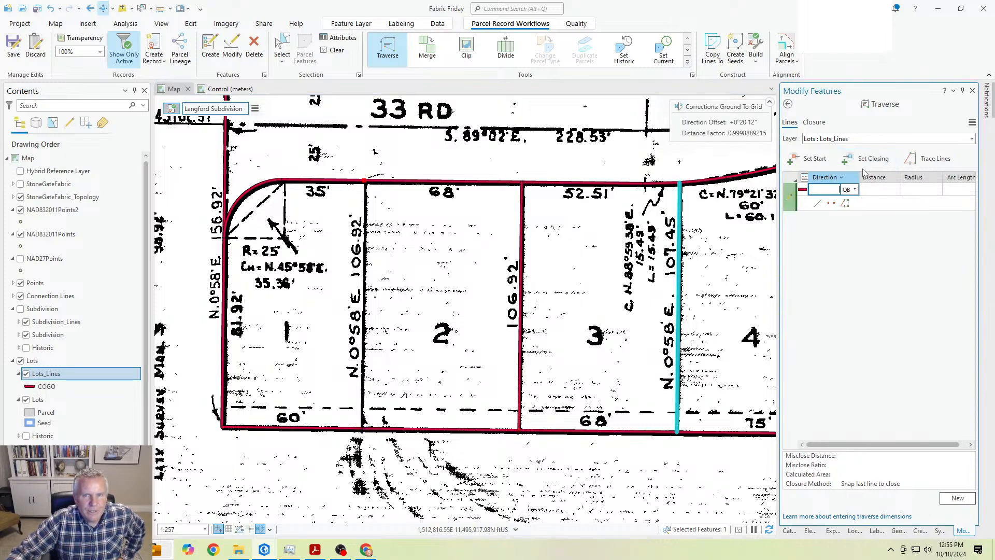
{"action": "left_click", "coordinate": [361, 429]}
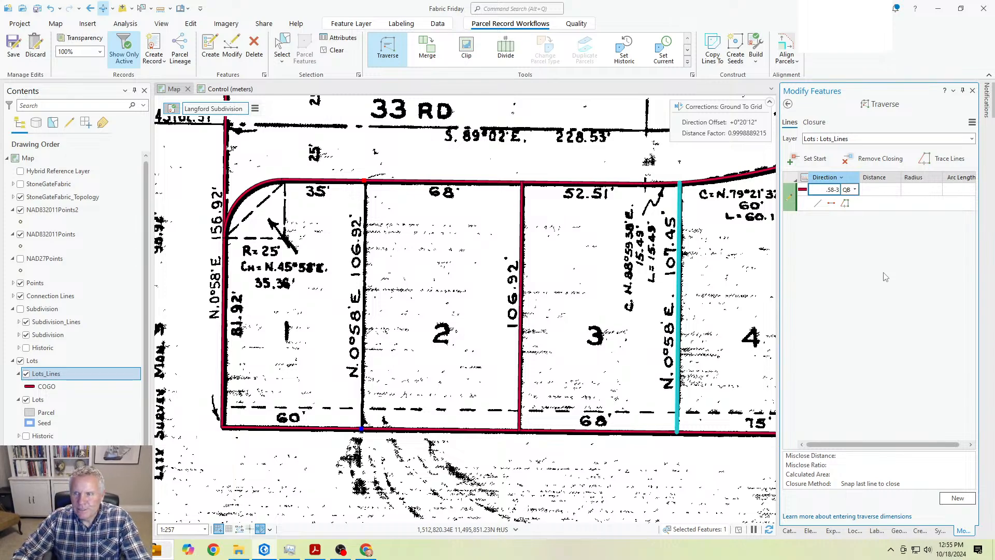
Step: Enter the dividing line between lots 1 and 2 as a course bearing S0°58'00"W with a distance of 106.92 ftUS
{"action": "type", "text": ".58-3"}
{"action": "key", "text": "Tab"}
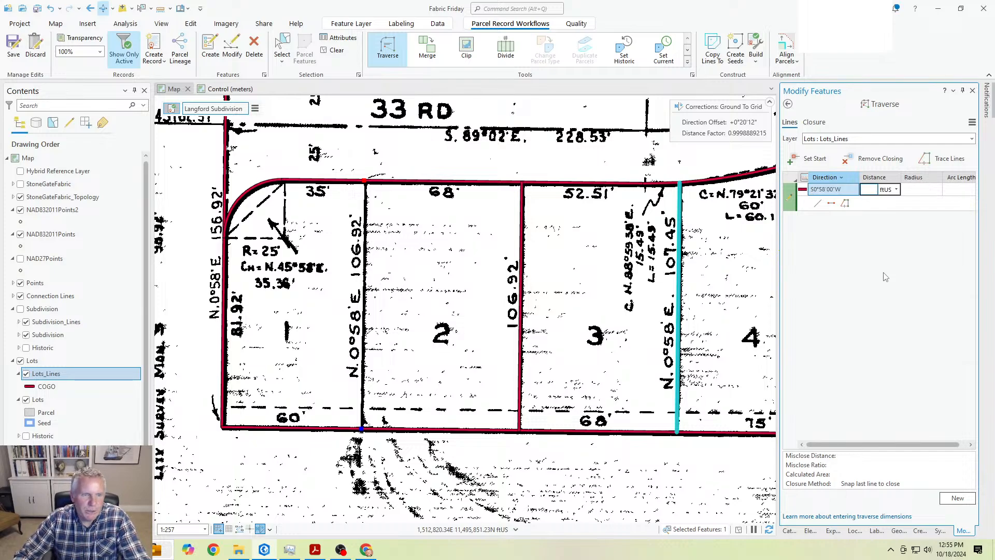
{"action": "key", "text": "Return"}
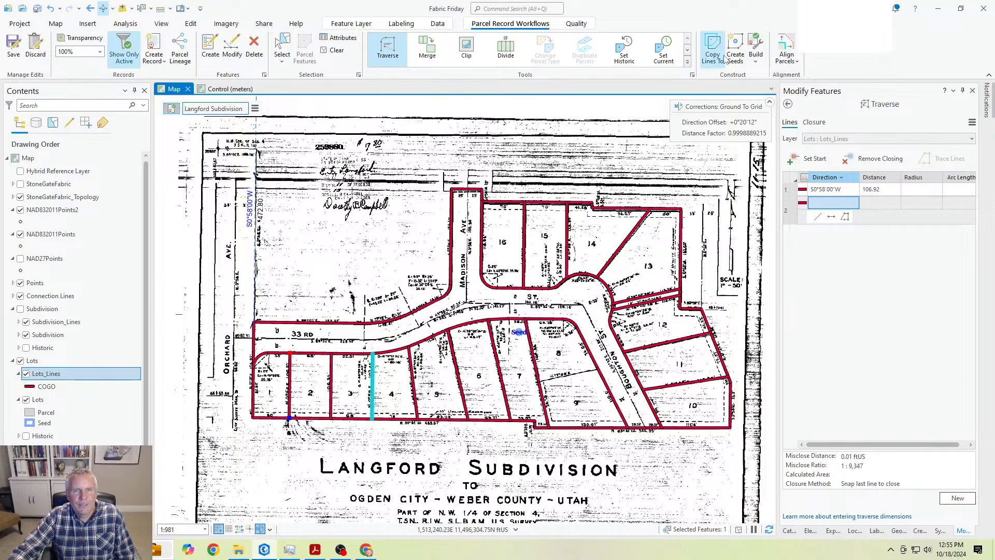
Step: Create seeds for the enclosed lots in the Langford Subdivision record and build them into parcels
{"action": "left_click", "coordinate": [736, 49]}
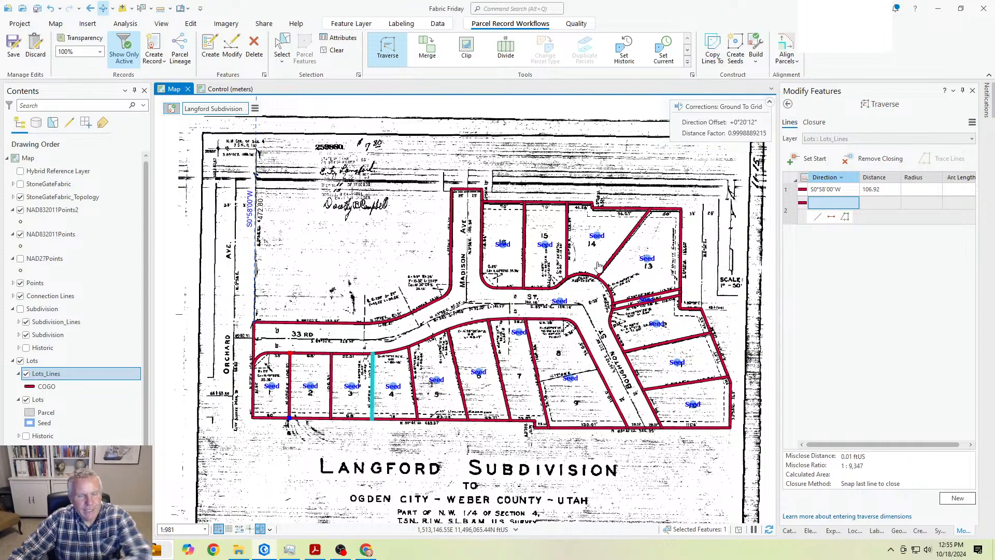
{"action": "left_click", "coordinate": [756, 51]}
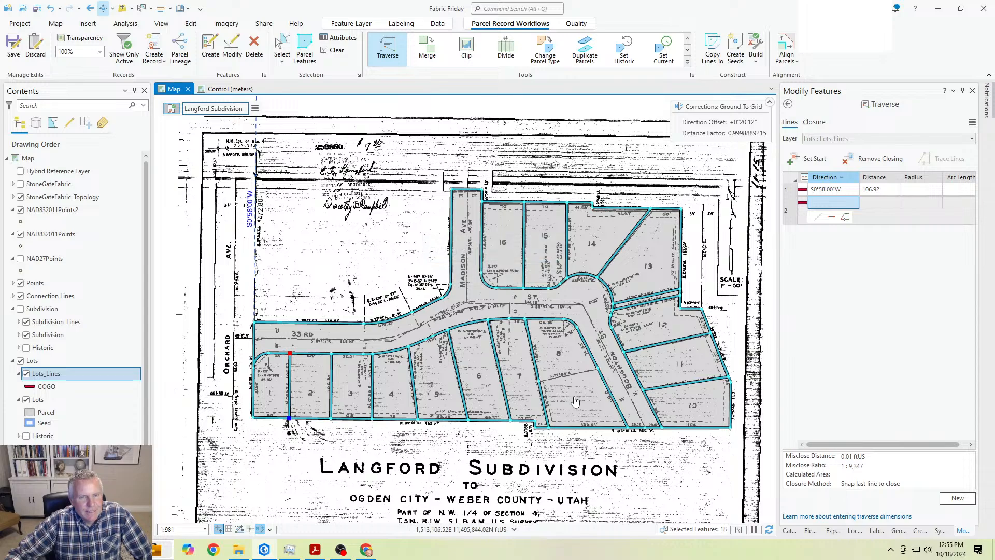
{"action": "scroll", "coordinate": [576, 400], "scroll_direction": "up", "scroll_amount": 2}
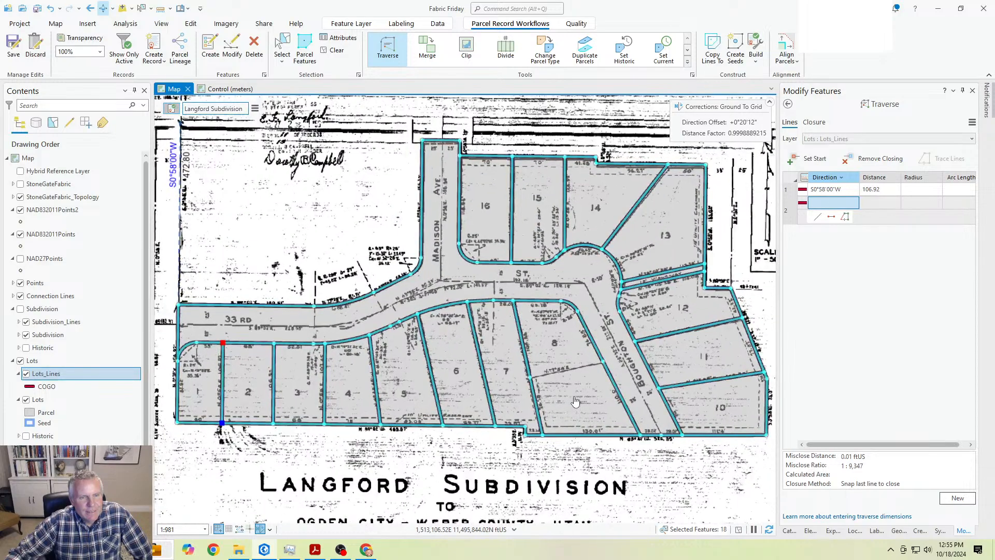
{"action": "scroll", "coordinate": [576, 401], "scroll_direction": "down", "scroll_amount": 2}
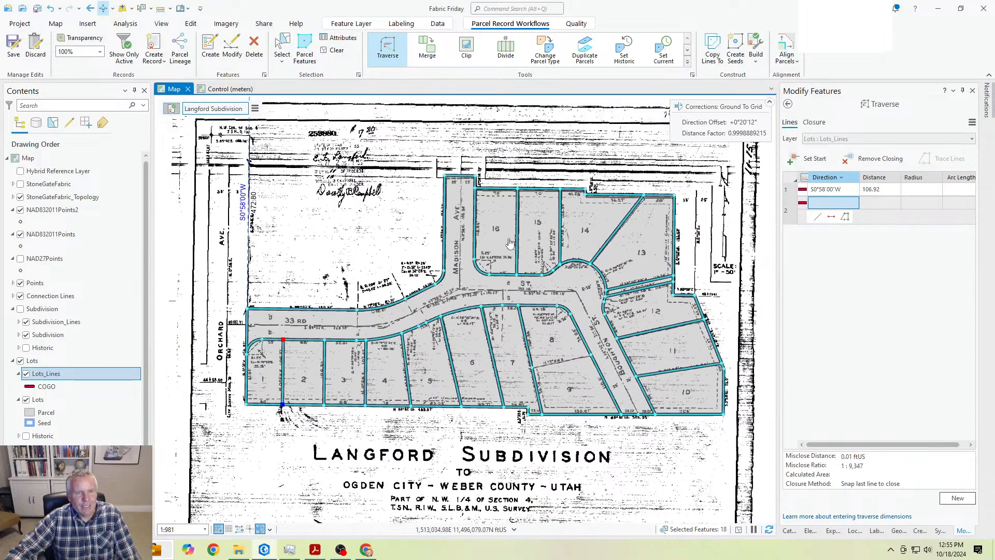
{"action": "scroll", "coordinate": [498, 238], "scroll_direction": "up", "scroll_amount": 4}
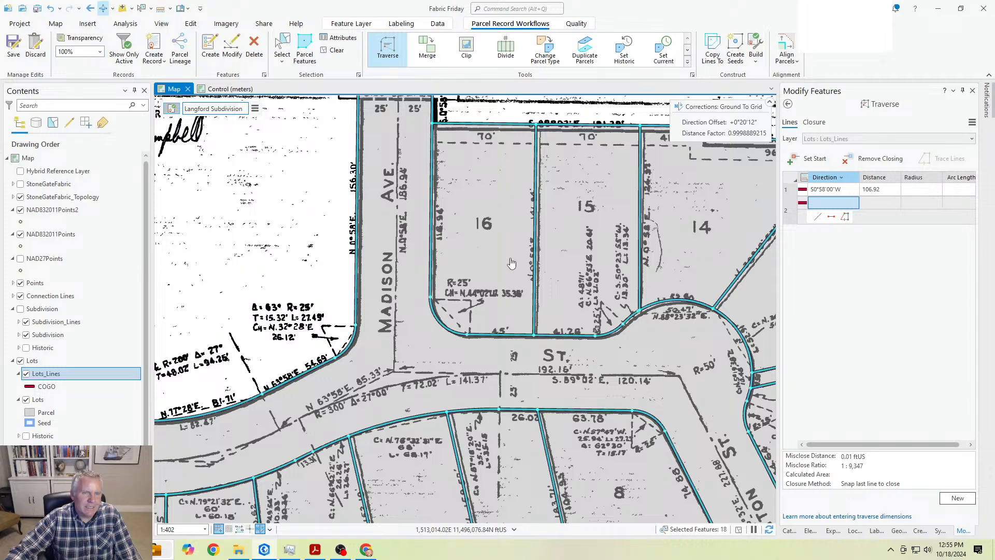
{"action": "scroll", "coordinate": [511, 263], "scroll_direction": "down", "scroll_amount": 4}
{"action": "right_click", "coordinate": [560, 387]}
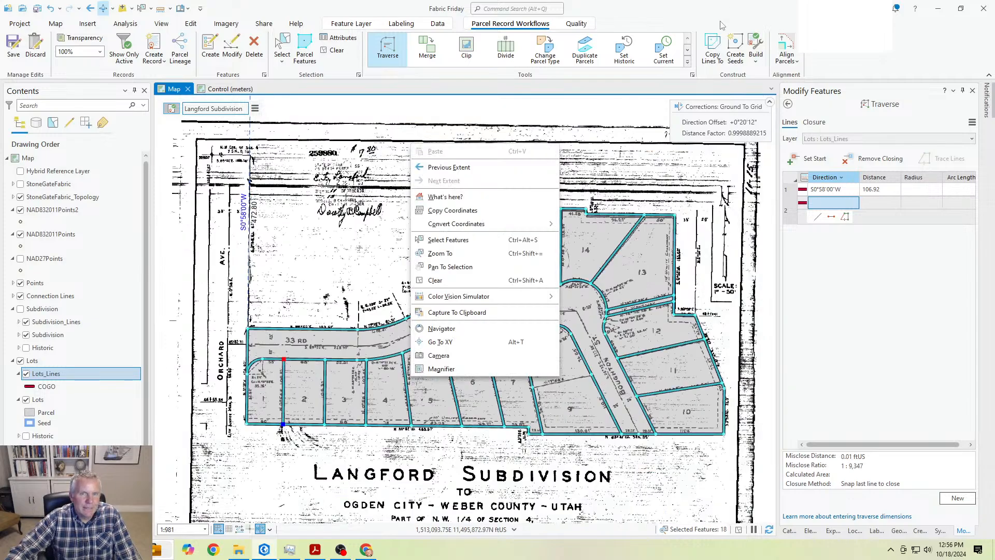
Step: Make the Lots_Lines layer unselectable so that only the Lots polygons can be selected
{"action": "key", "text": "Escape"}
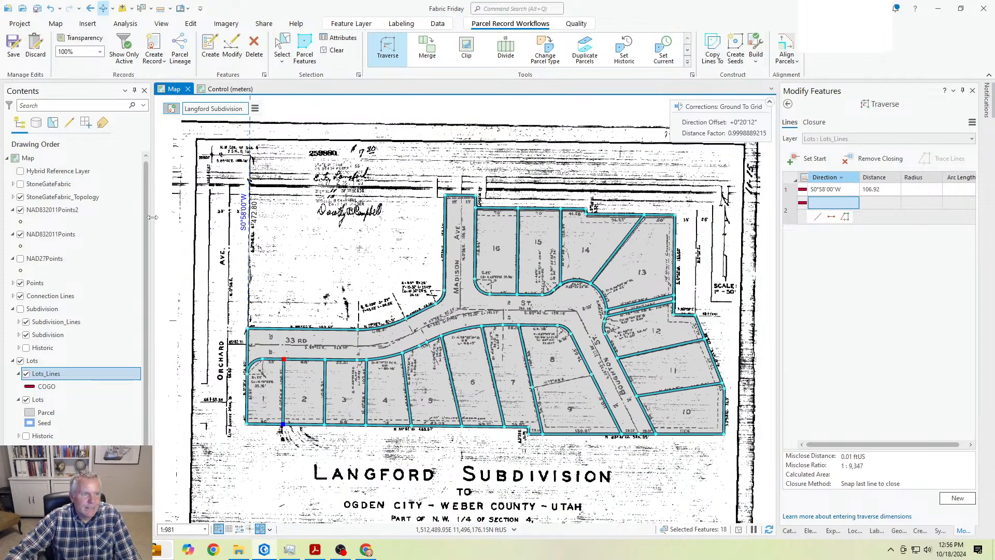
{"action": "left_click", "coordinate": [52, 126]}
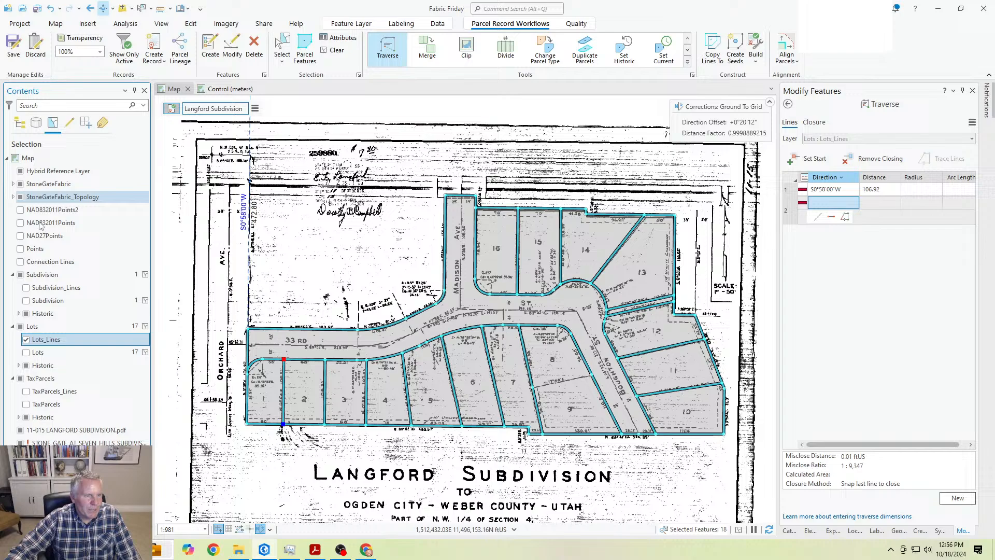
{"action": "left_click", "coordinate": [26, 340]}
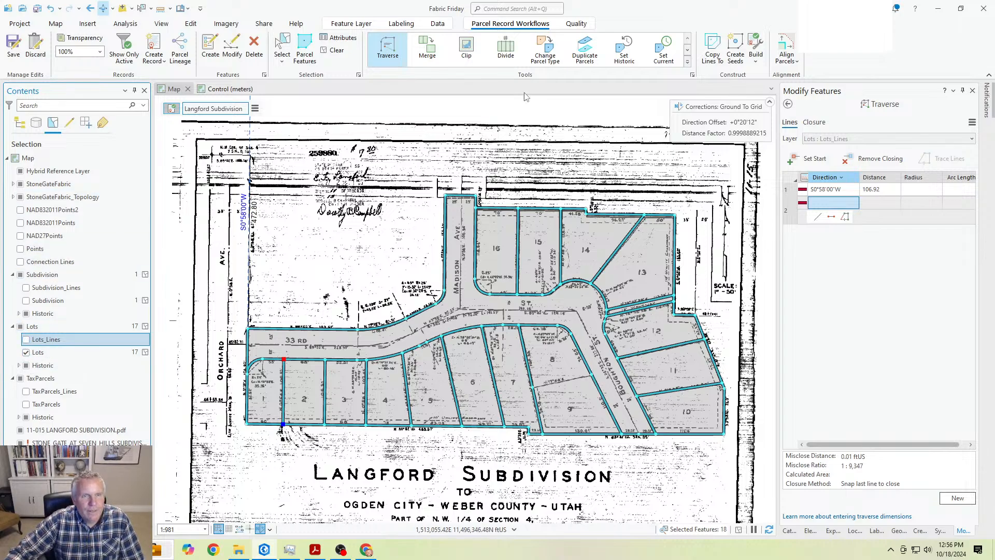
Step: Select the combined polygon covering lots 8 and 9 and shrink it to a seed
{"action": "left_click", "coordinate": [282, 46]}
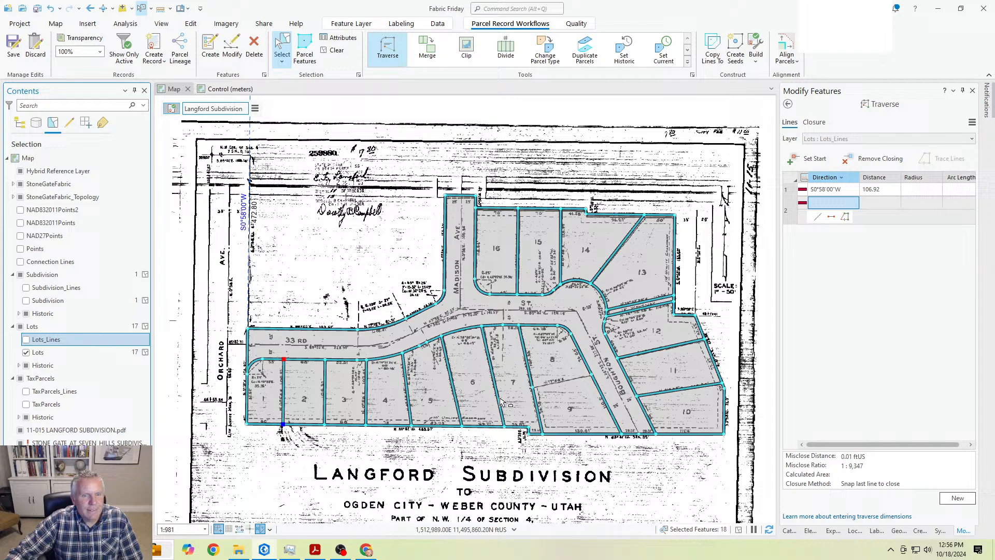
{"action": "left_click", "coordinate": [558, 392]}
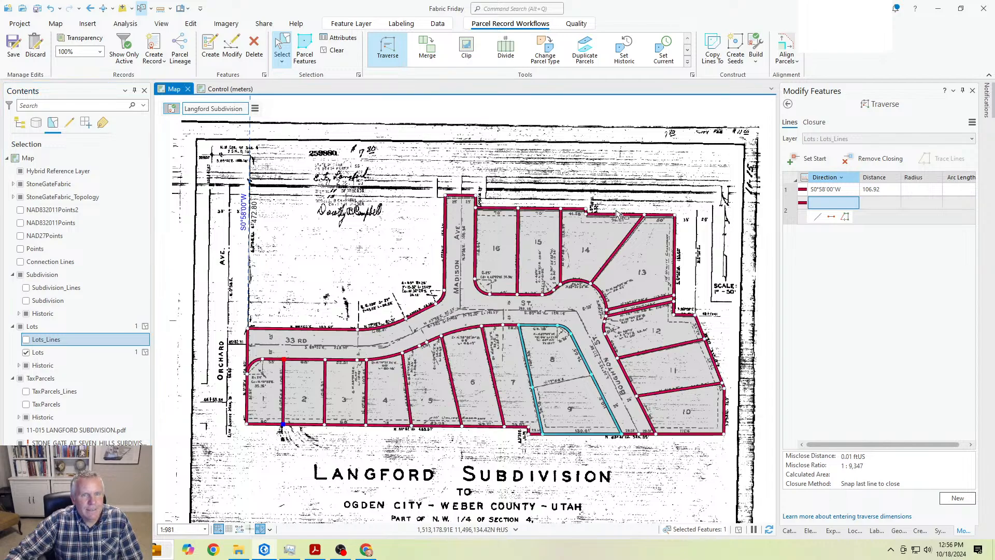
{"action": "left_click", "coordinate": [689, 63]}
{"action": "left_click", "coordinate": [625, 127]}
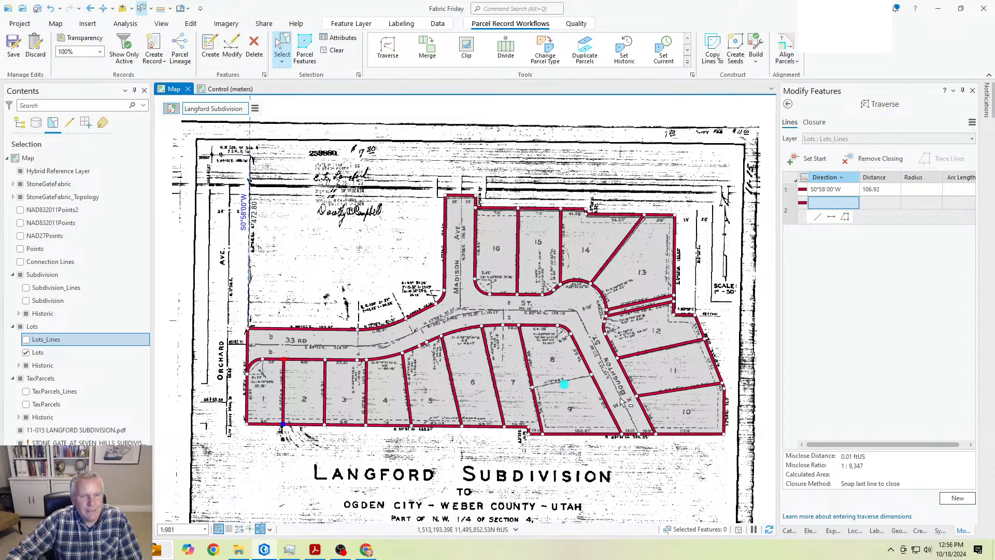
Step: Start a new traverse at the west end of the lot 8 and 9 dividing line, with its closing point on Boughton Street
{"action": "scroll", "coordinate": [622, 401], "scroll_direction": "up", "scroll_amount": 4}
{"action": "left_click", "coordinate": [957, 498]}
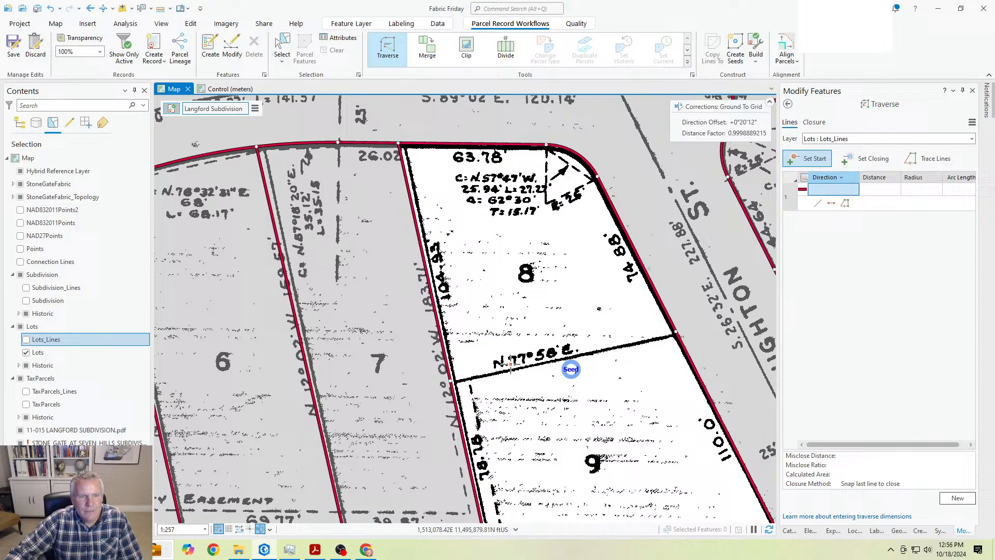
{"action": "left_click", "coordinate": [451, 381]}
{"action": "left_click", "coordinate": [871, 159]}
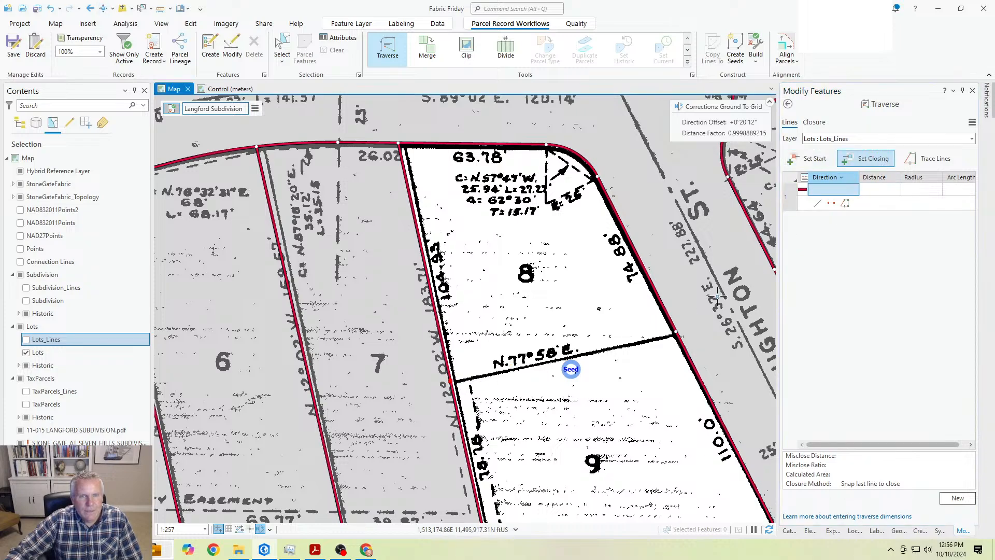
{"action": "left_click", "coordinate": [676, 332]}
Step: Enter the bearing N77°58'00"E for the dividing line between lots 8 and 9
{"action": "type", "text": "77"}
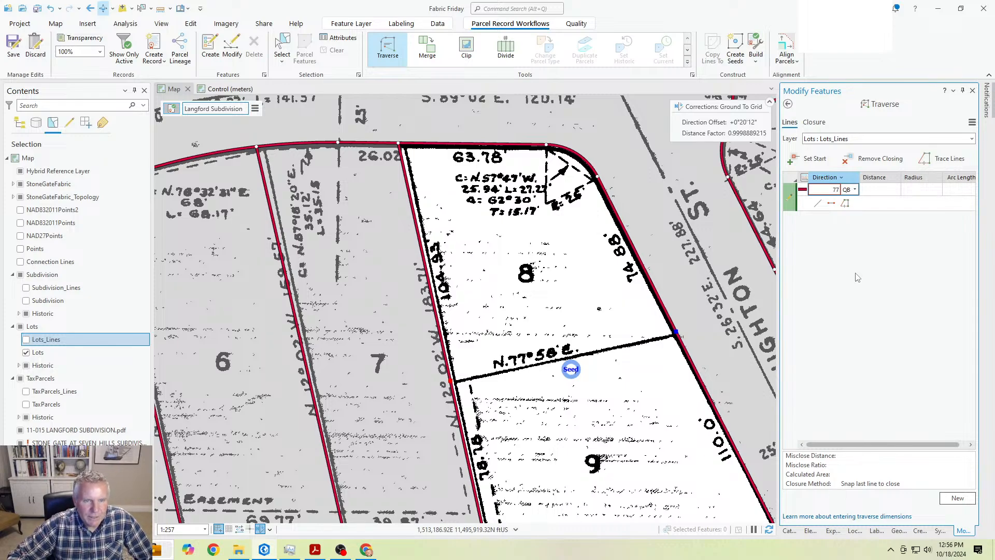
{"action": "type", "text": ".58-1"}
{"action": "key", "text": "Tab"}
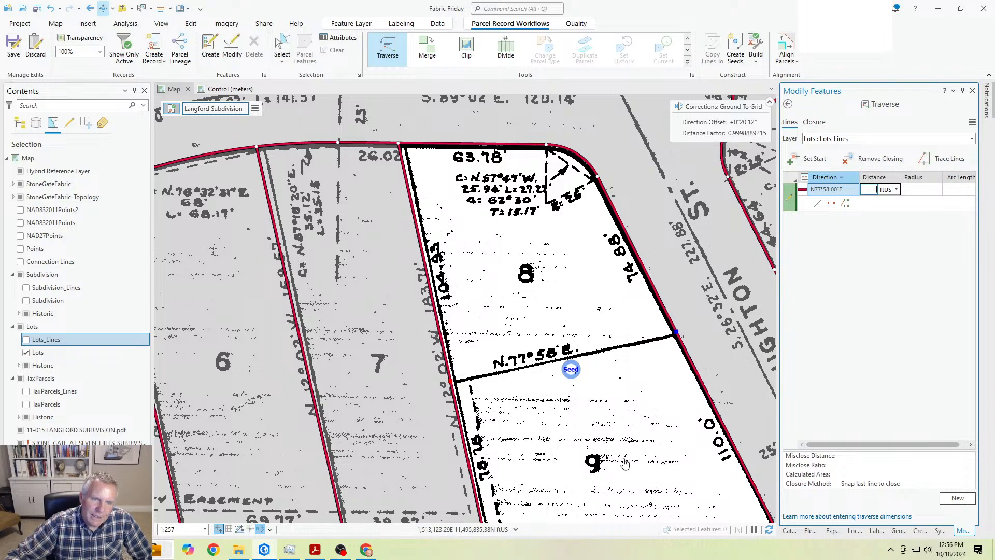
{"action": "left_click_drag", "start_coordinate": [625, 464], "coordinate": [594, 345]}
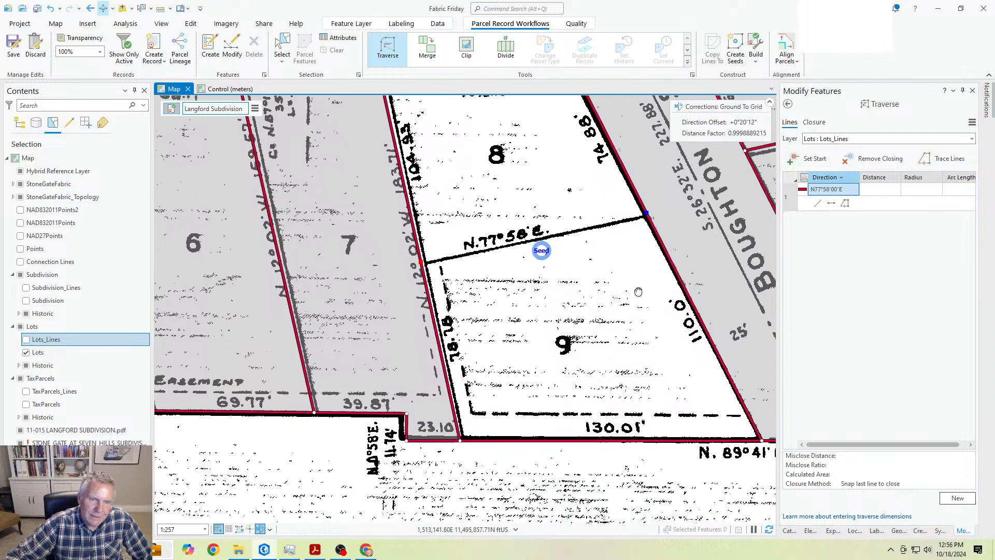
{"action": "left_click_drag", "start_coordinate": [639, 292], "coordinate": [604, 369]}
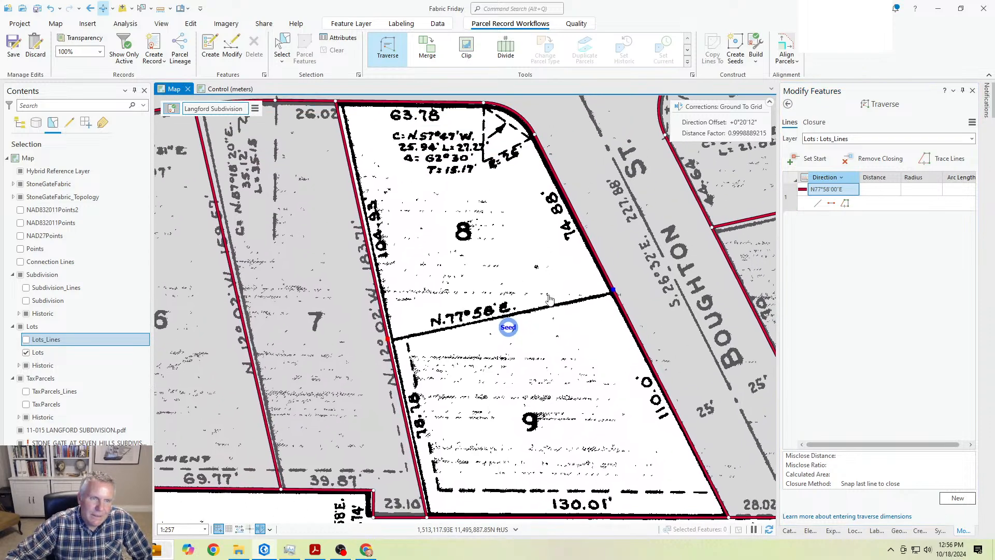
{"action": "left_click_drag", "start_coordinate": [488, 275], "coordinate": [483, 339]}
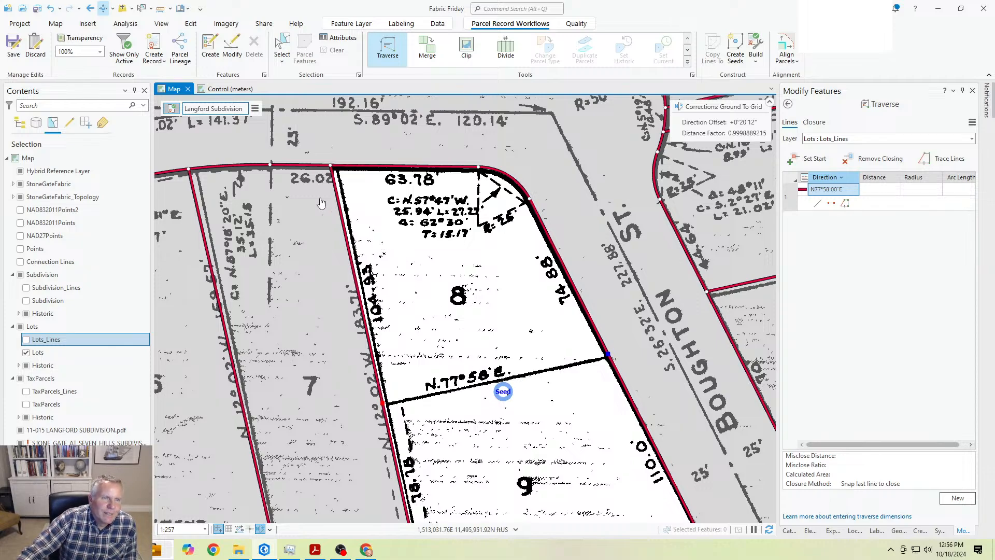
{"action": "left_click", "coordinate": [161, 9]}
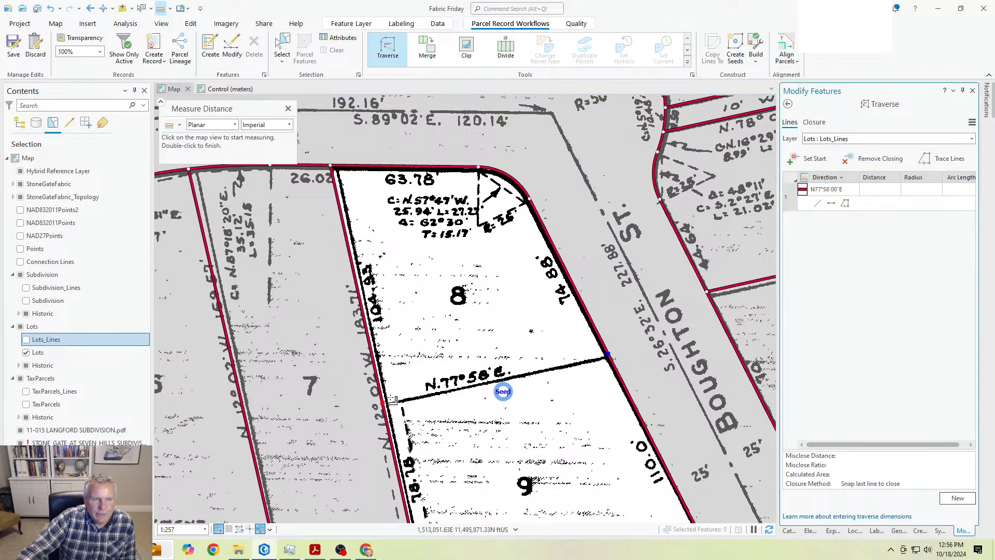
{"action": "left_click", "coordinate": [386, 412]}
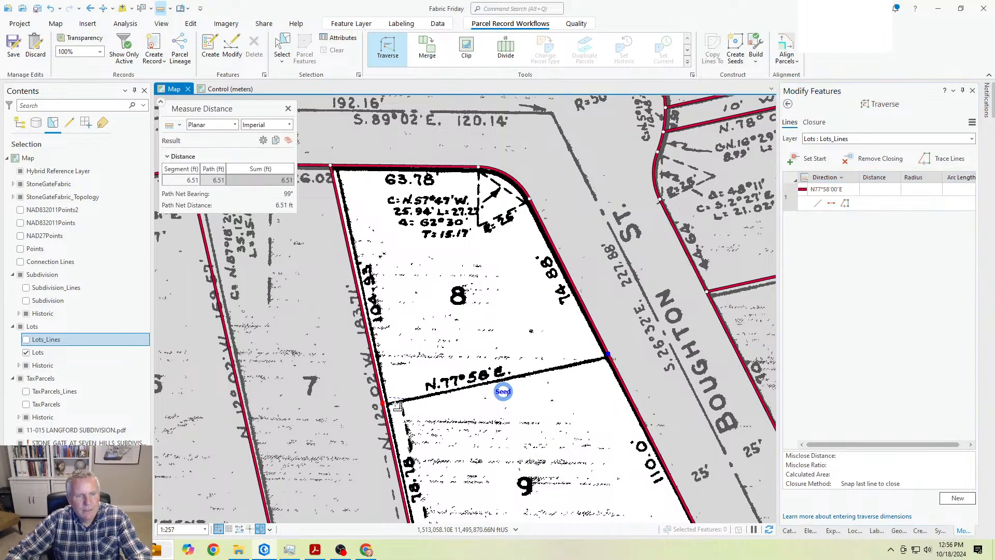
{"action": "key", "text": "Escape"}
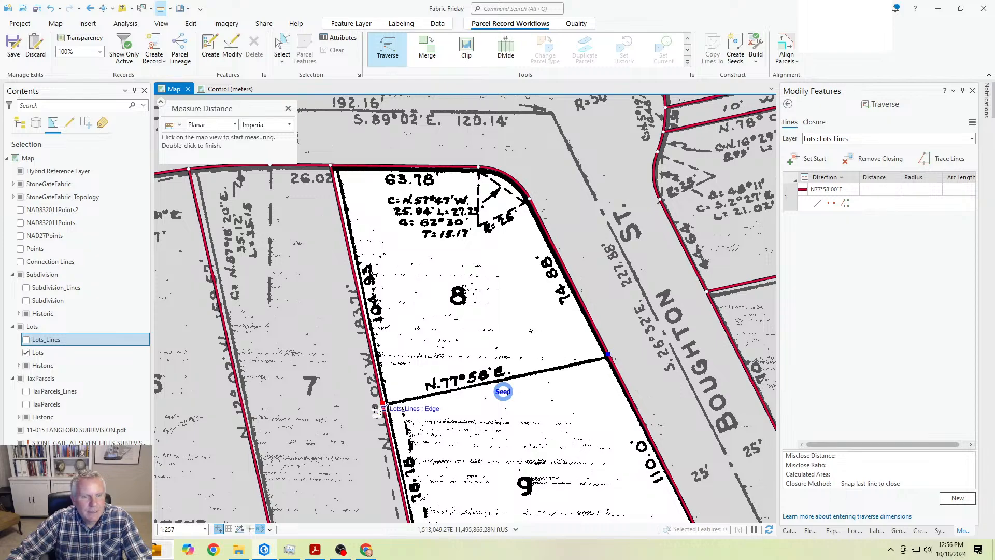
{"action": "left_click", "coordinate": [288, 109]}
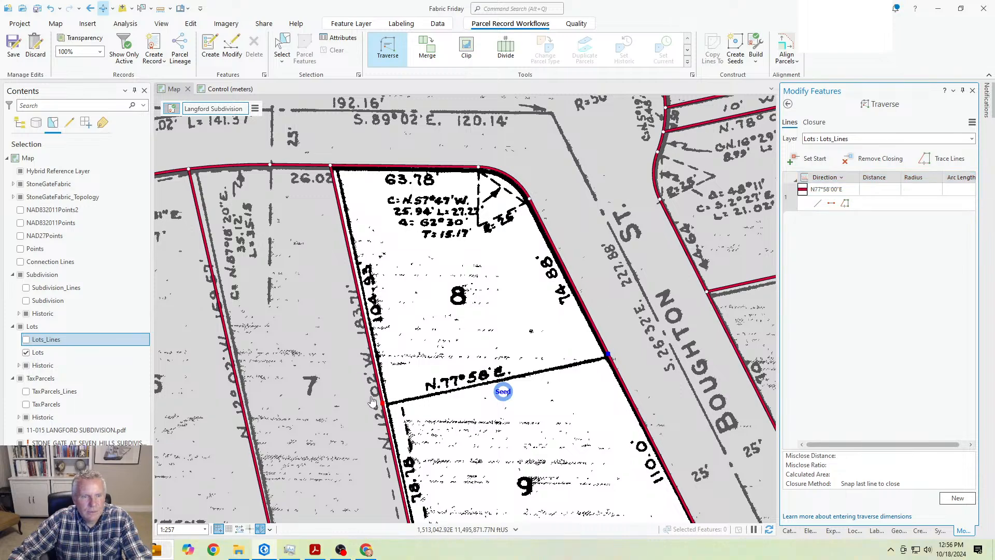
Step: Take the dividing line's distance from the map by ending the course at the closing point, and leave the traverse
{"action": "left_click", "coordinate": [826, 202]}
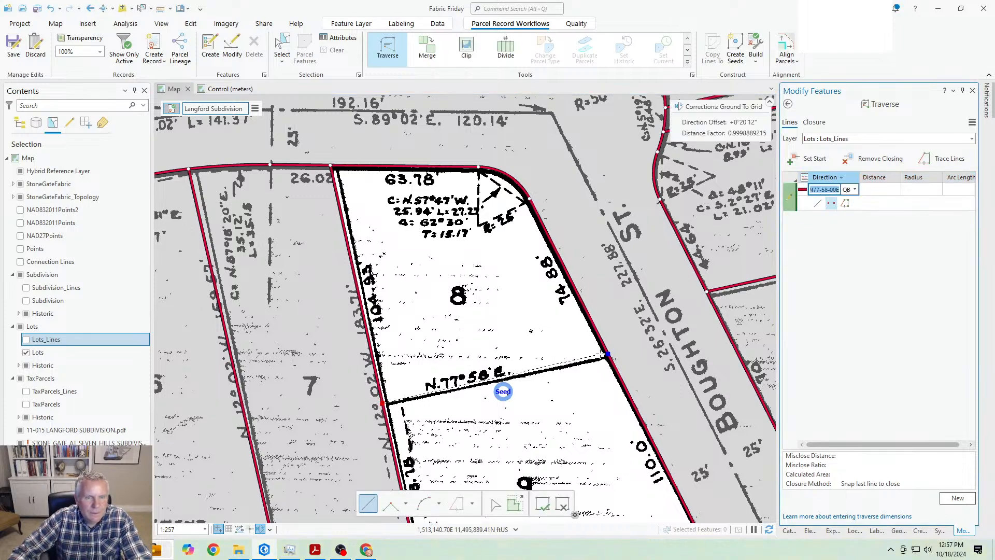
{"action": "left_click", "coordinate": [608, 356]}
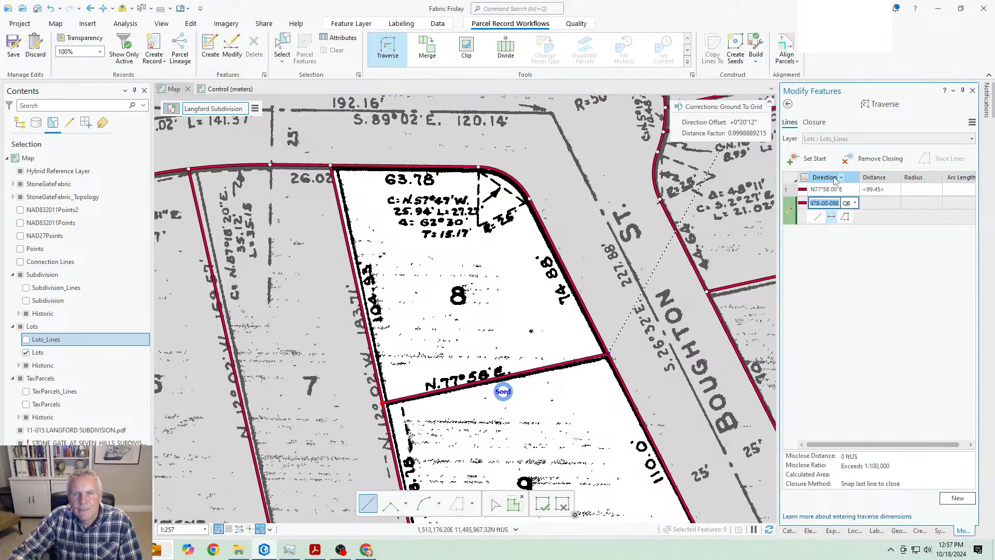
{"action": "left_click", "coordinate": [789, 104]}
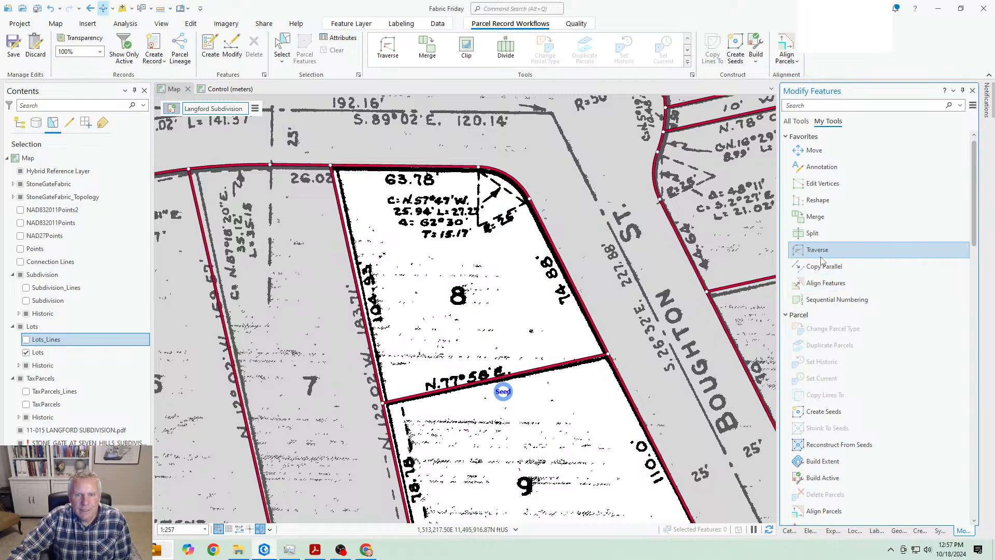
Step: Create seeds and build lots 8 and 9 as separate parcels, and select only lot 8
{"action": "scroll", "coordinate": [548, 275], "scroll_direction": "down", "scroll_amount": 3}
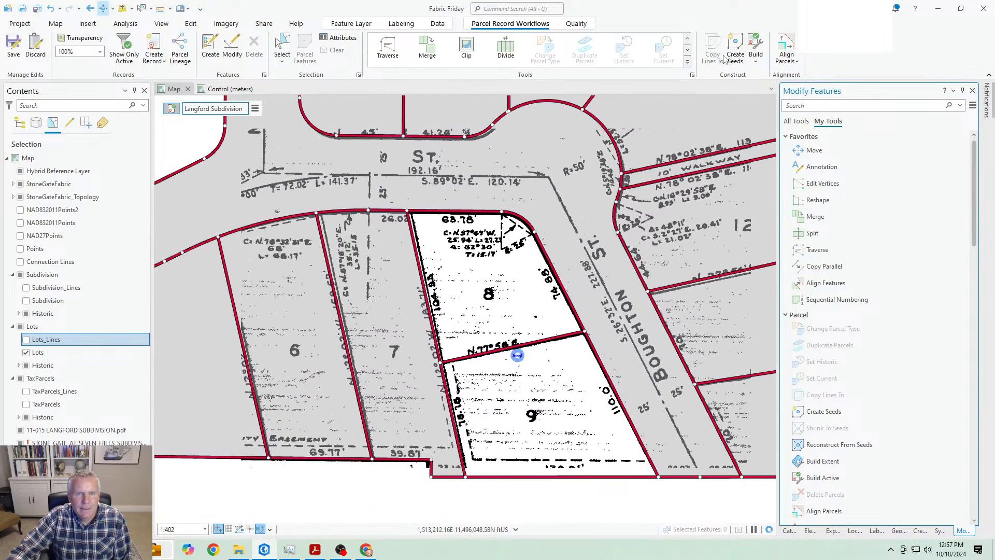
{"action": "left_click", "coordinate": [734, 52]}
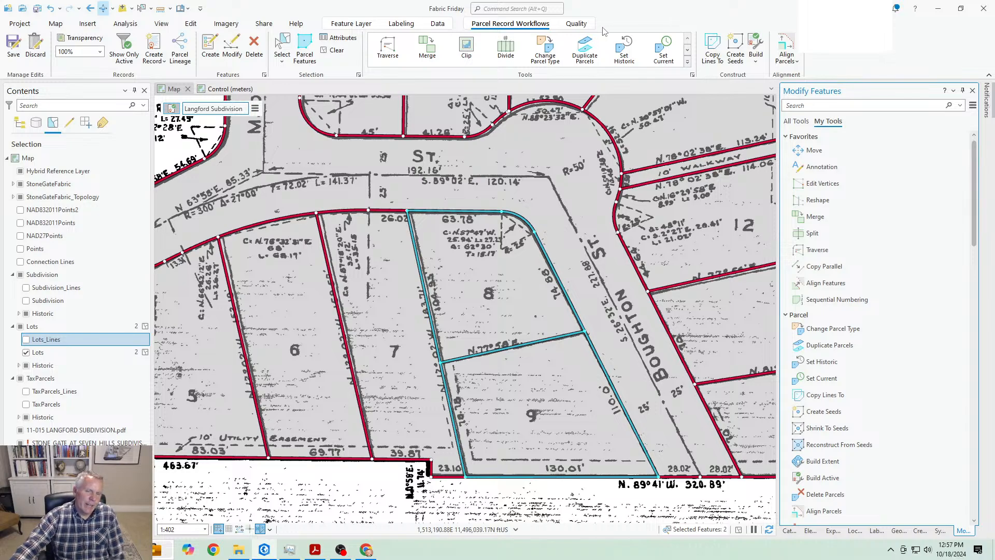
{"action": "left_click", "coordinate": [283, 46]}
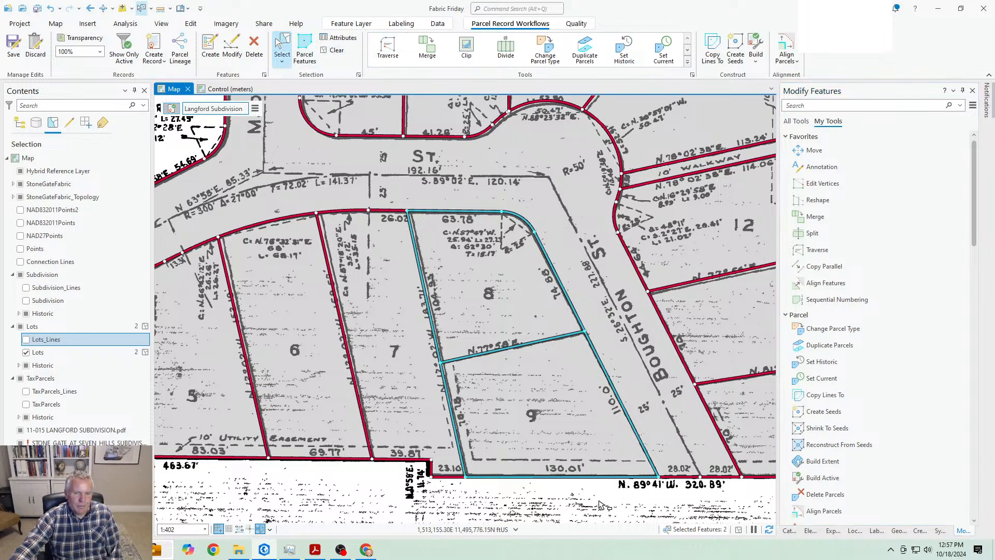
{"action": "left_click", "coordinate": [516, 358], "text": "ctrl"}
{"action": "scroll", "coordinate": [516, 359], "scroll_direction": "down", "scroll_amount": 3}
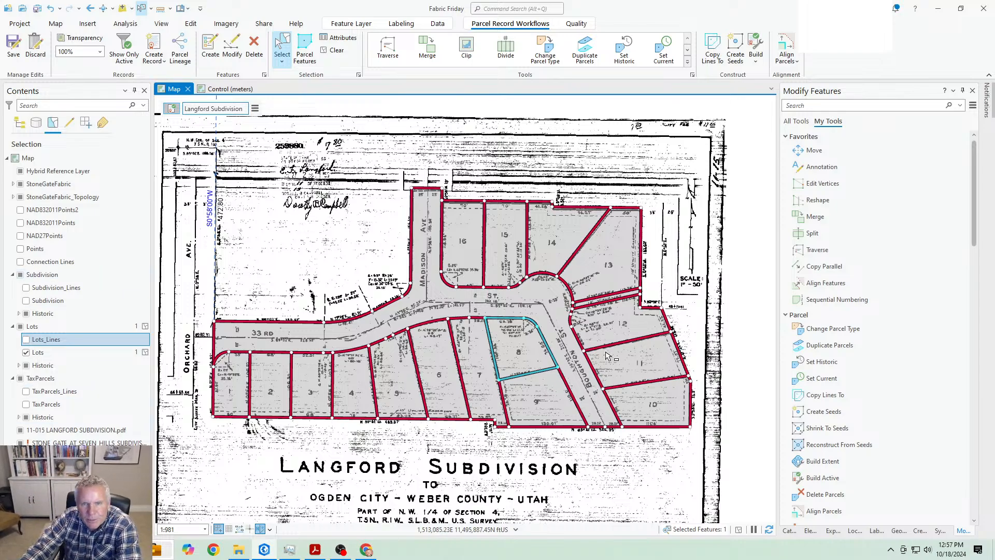
Step: Set up Sequential Numbering for the Name field of the Lots layer with start value 1 and increment 1
{"action": "left_click", "coordinate": [824, 301]}
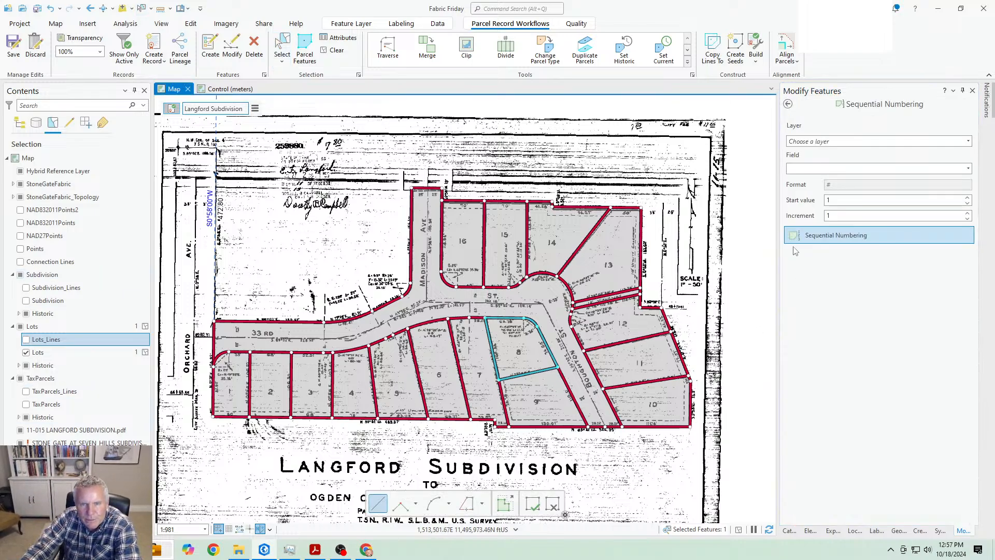
{"action": "left_click", "coordinate": [845, 142]}
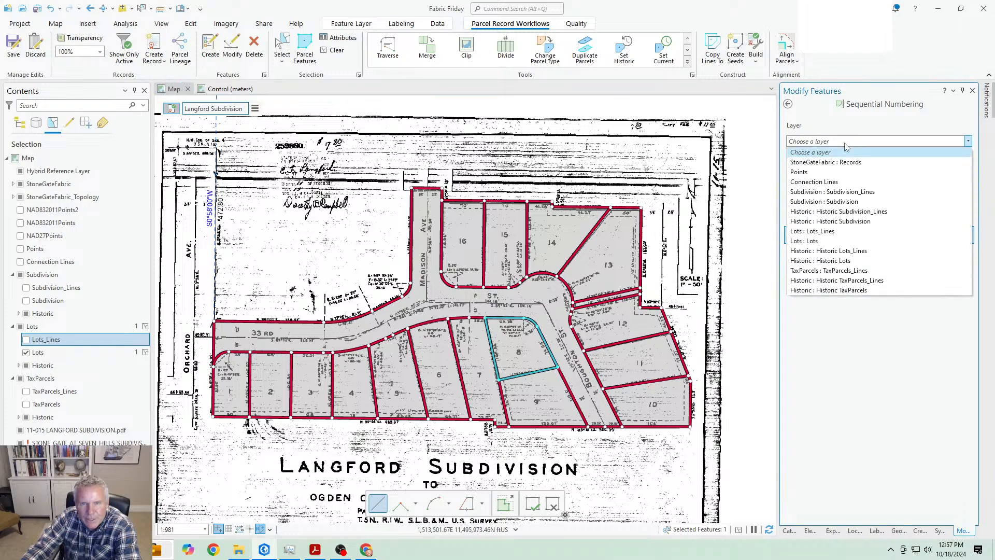
{"action": "left_click", "coordinate": [818, 240]}
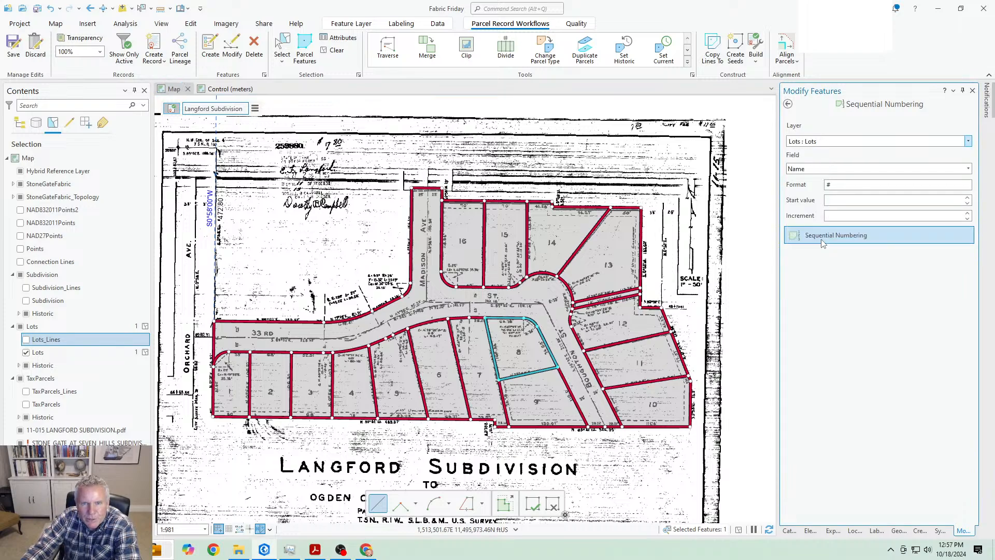
{"action": "left_click", "coordinate": [844, 200]}
{"action": "type", "text": "1"}
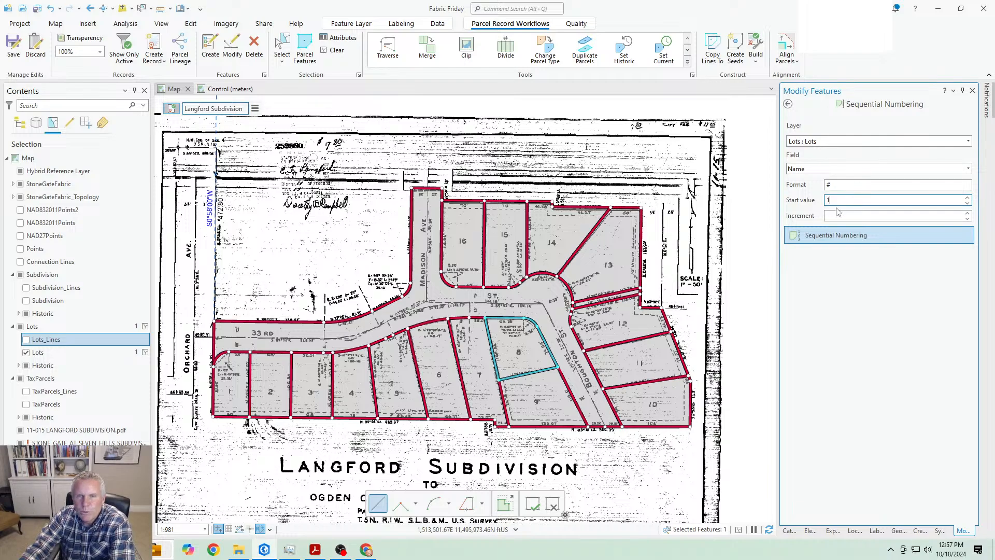
{"action": "left_click", "coordinate": [843, 217]}
{"action": "type", "text": "1"}
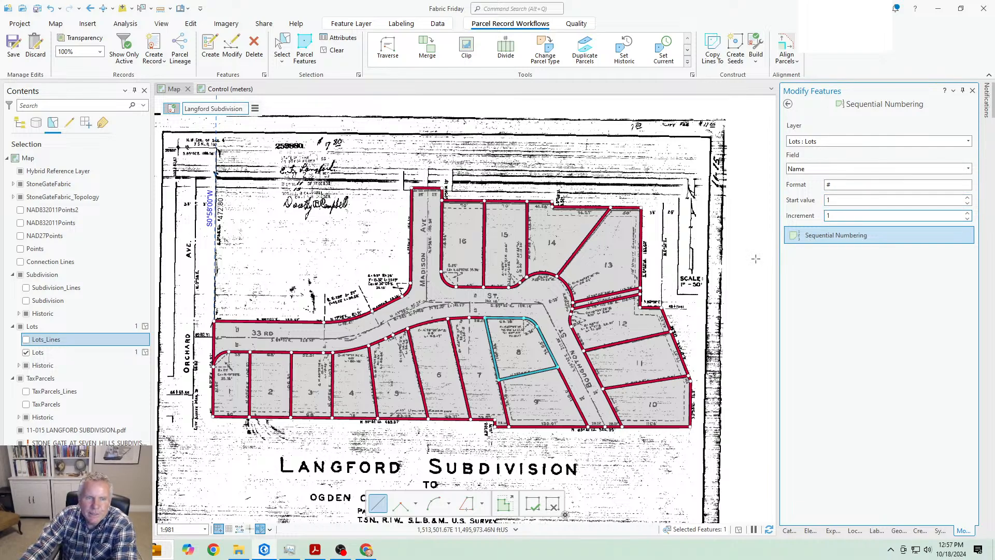
Step: Number lots 1 through 9 with a sketch line crossing them in plat order from lot 1 to lot 9
{"action": "left_click", "coordinate": [229, 378]}
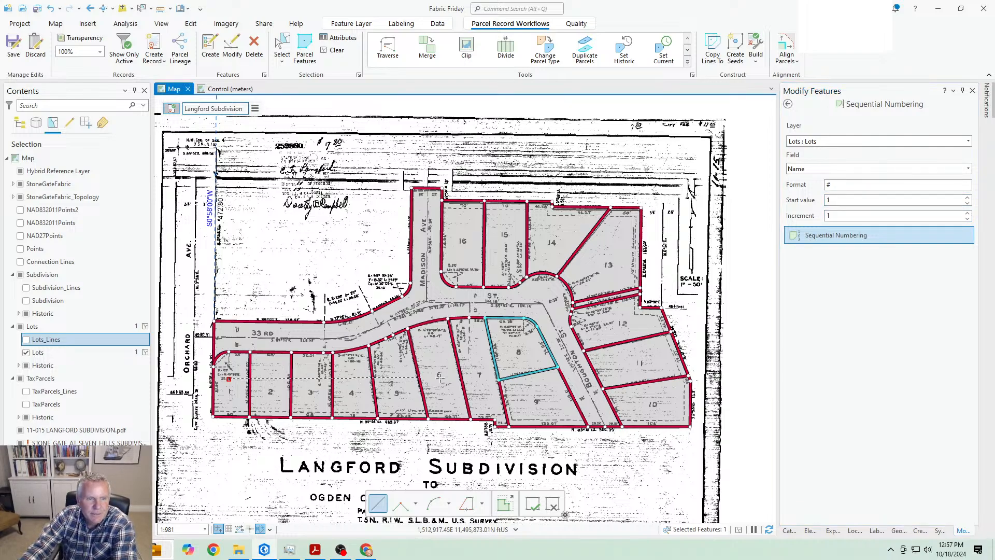
{"action": "left_click", "coordinate": [525, 358]}
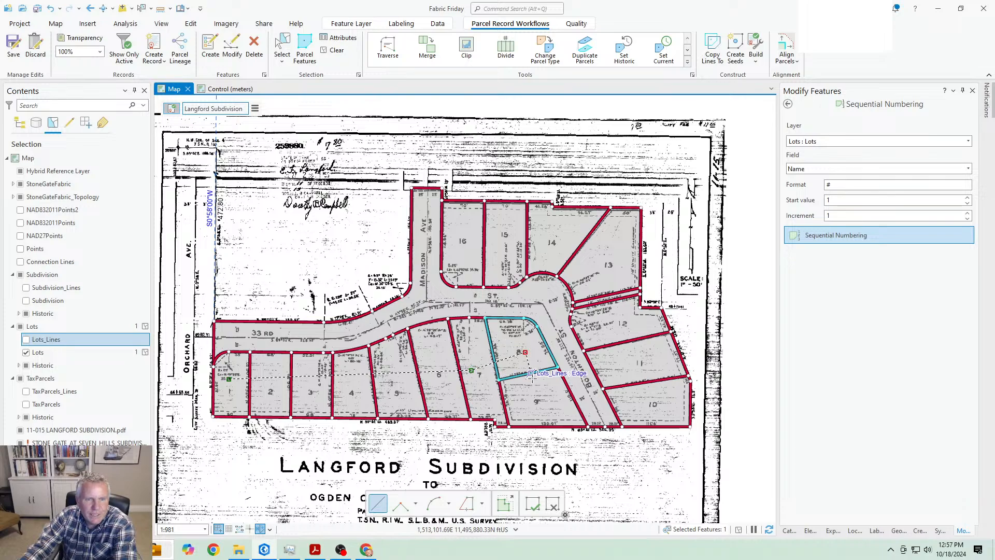
{"action": "double_click", "coordinate": [534, 399]}
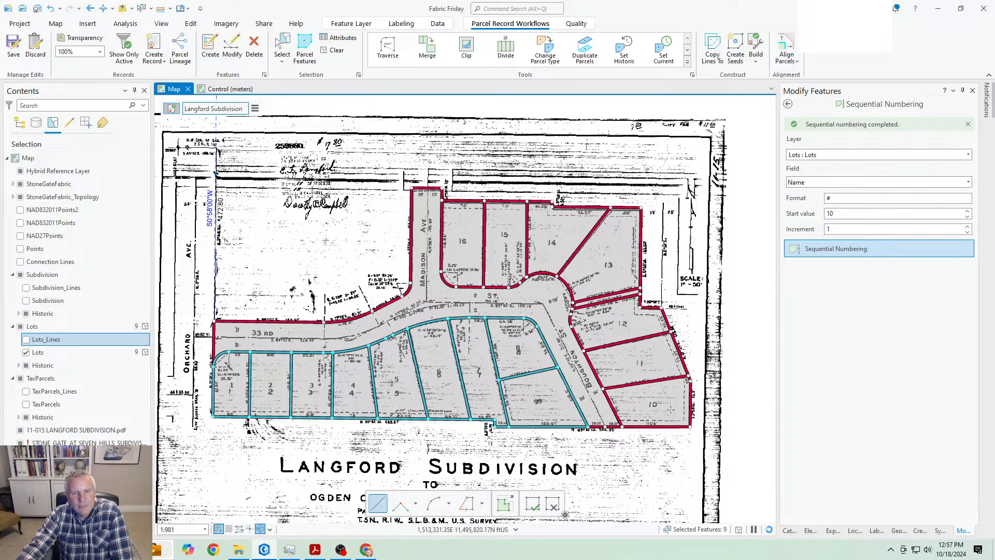
Step: Number lots 10 through 12 with a sketch line running from lot 10 through lot 11 to lot 12
{"action": "left_click", "coordinate": [657, 404]}
{"action": "left_click", "coordinate": [645, 362]}
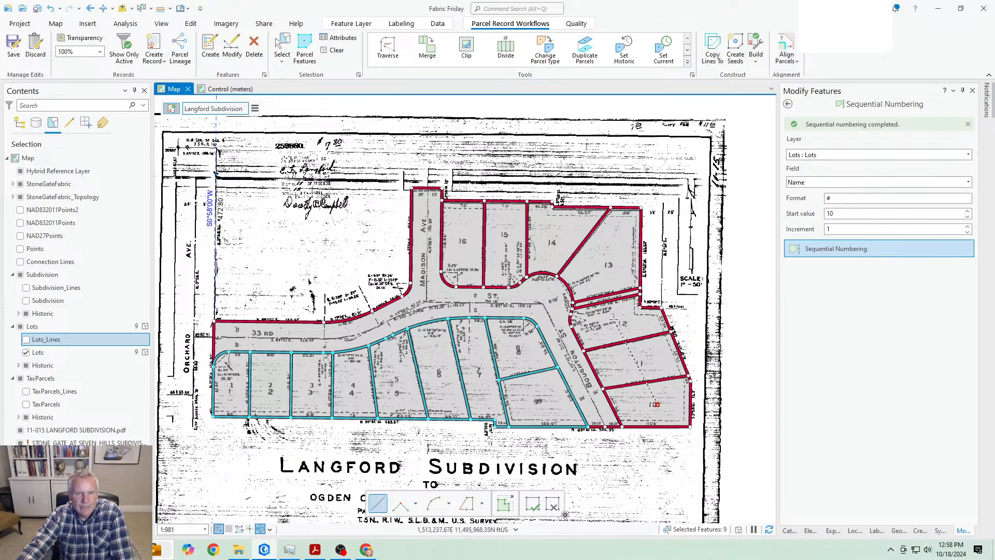
{"action": "double_click", "coordinate": [616, 322]}
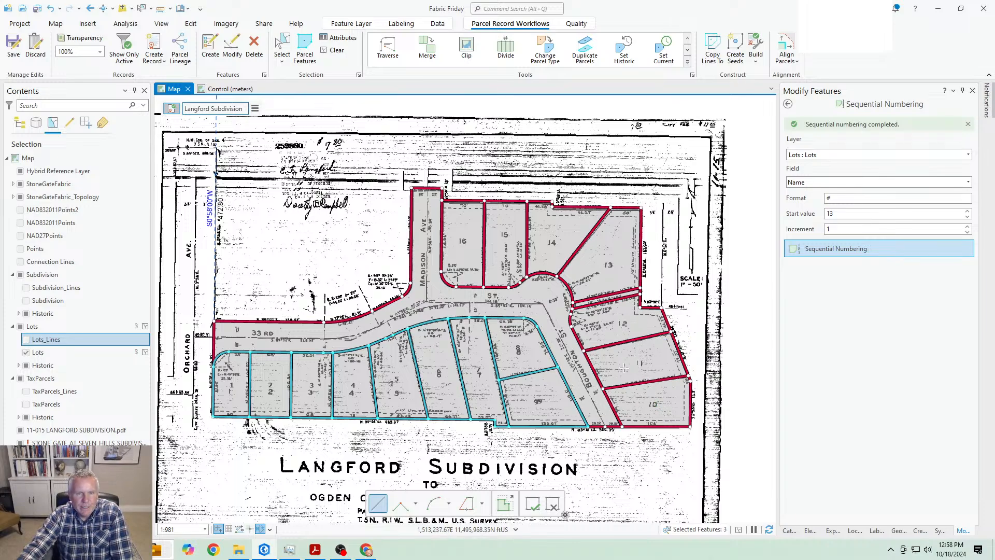
Step: Number lots 13 through 16 with a sketch line running from lot 13 across to lot 16
{"action": "left_click", "coordinate": [613, 260]}
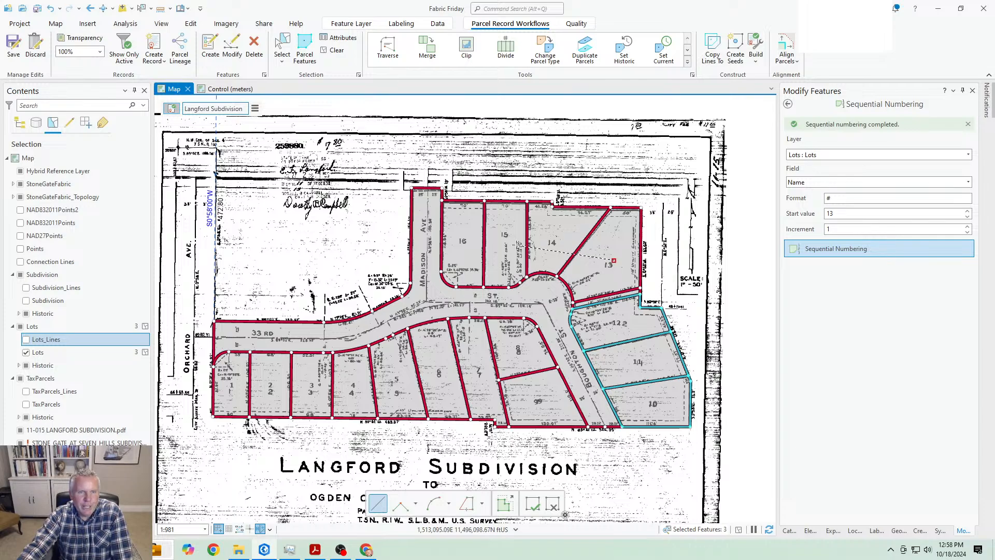
{"action": "double_click", "coordinate": [469, 237]}
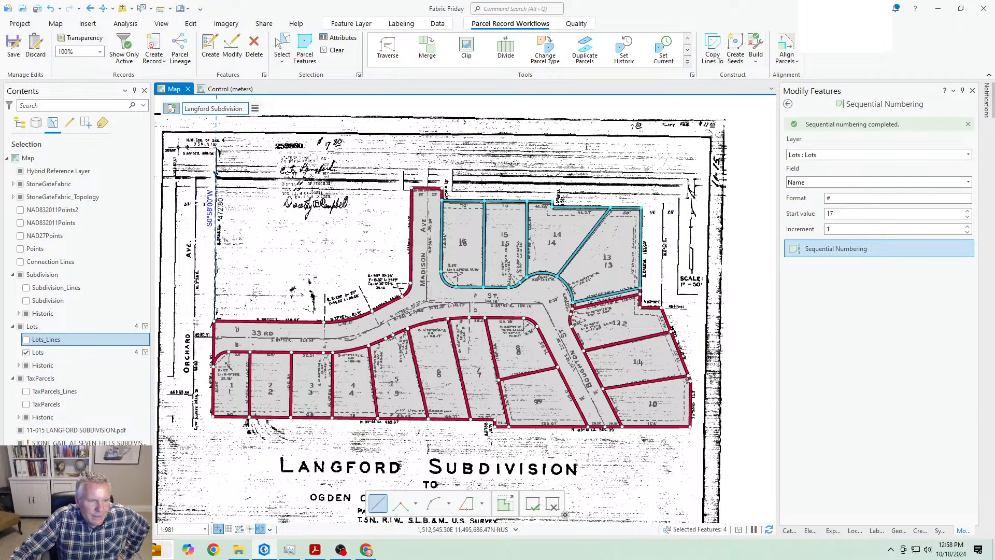
{"action": "right_click", "coordinate": [660, 56]}
{"action": "left_click", "coordinate": [676, 25]}
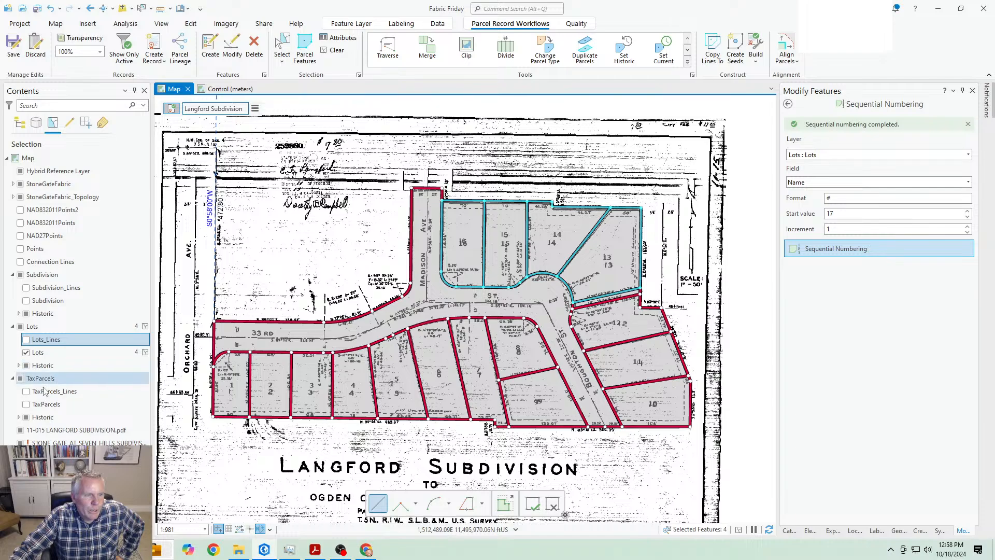
Step: Hide the 11-015 LANGFORD SUBDIVISION.pdf plat layer to view the numbered lots over the aerial imagery
{"action": "left_click", "coordinate": [20, 122]}
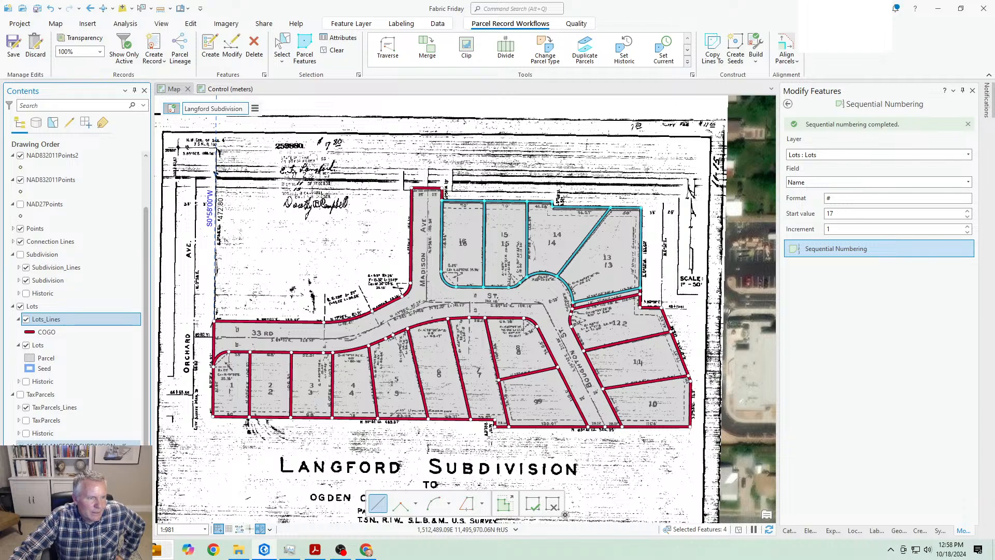
{"action": "left_click", "coordinate": [20, 446]}
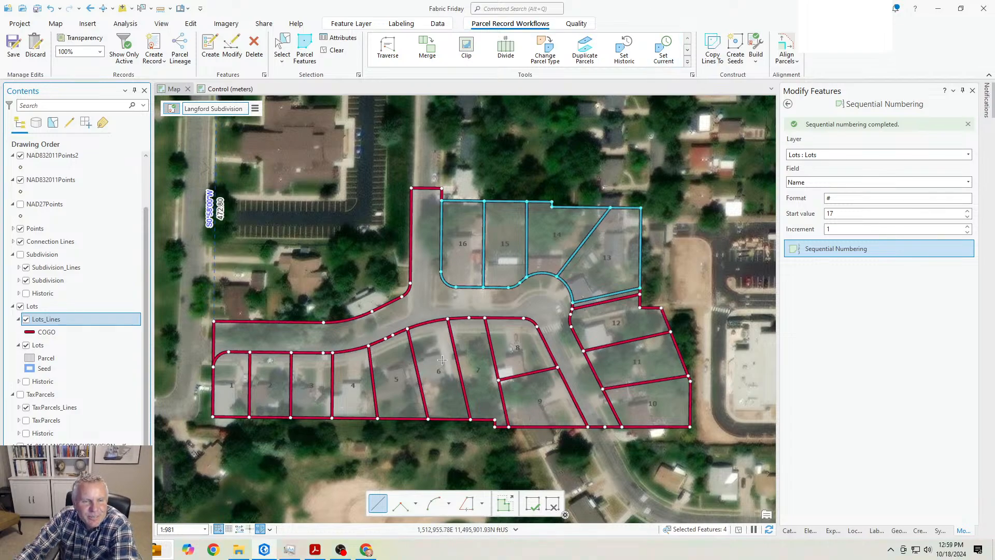
{"action": "scroll", "coordinate": [441, 360], "scroll_direction": "down", "scroll_amount": 2}
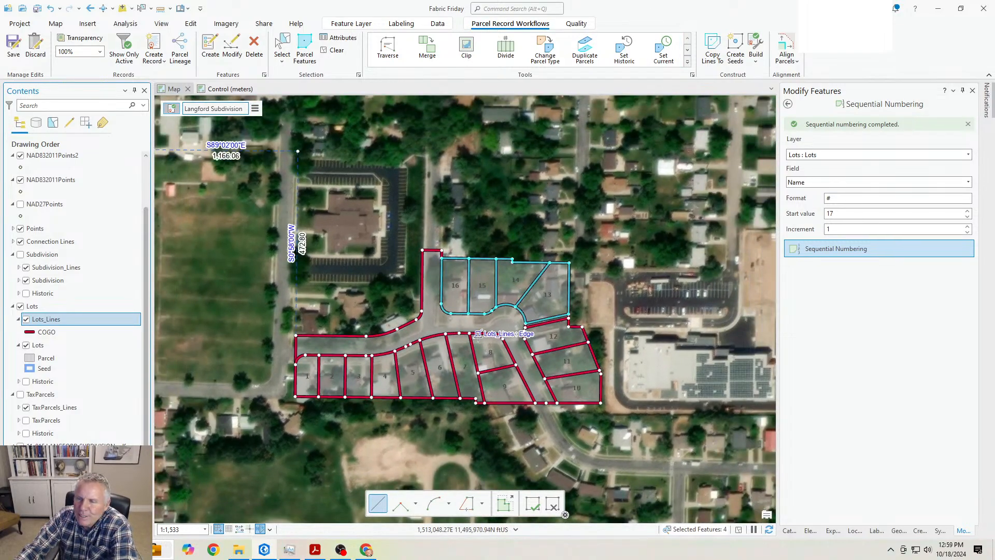